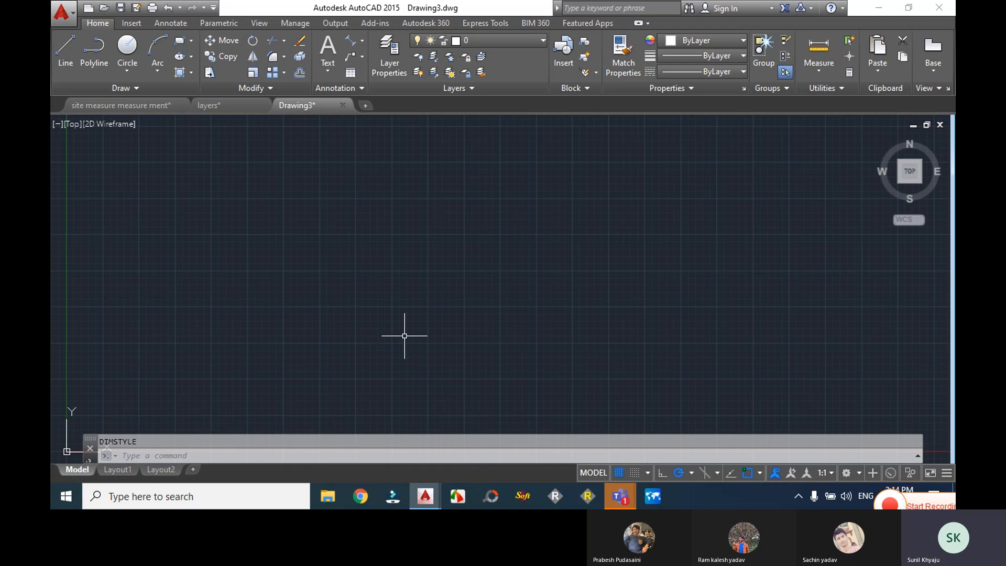
# - Look over the floor plan in the layers drawing and return to Drawing3
pyautogui.click(237, 103)
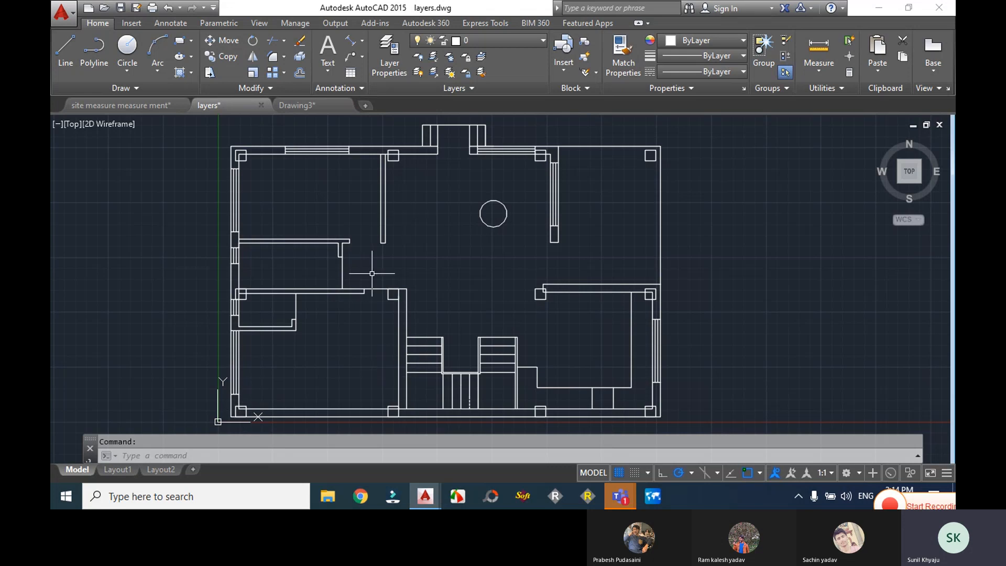
pyautogui.moveTo(381, 229)
pyautogui.click(310, 105)
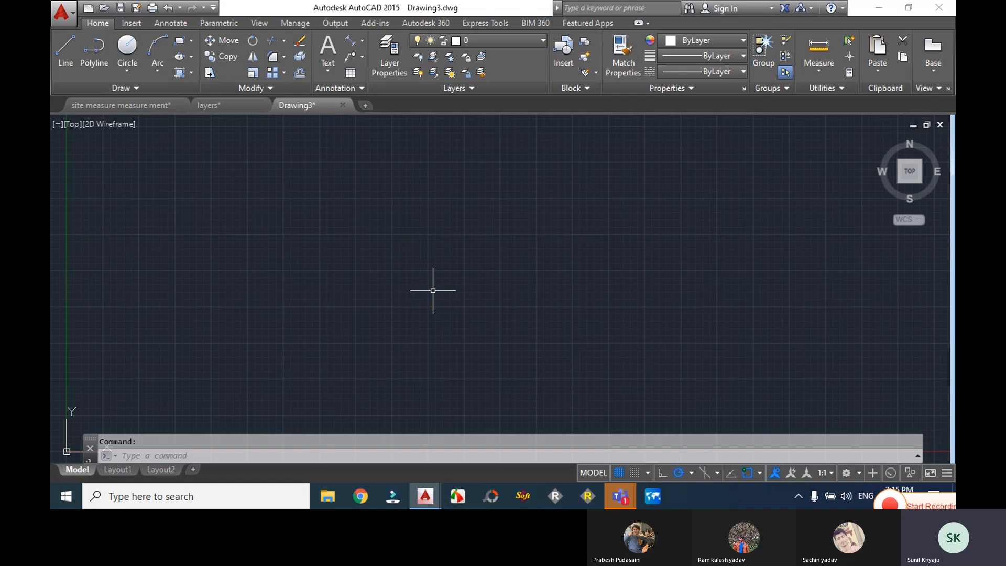
# - Create a new layer named Column 12*12 in the layer properties of Drawing3
pyautogui.click(390, 63)
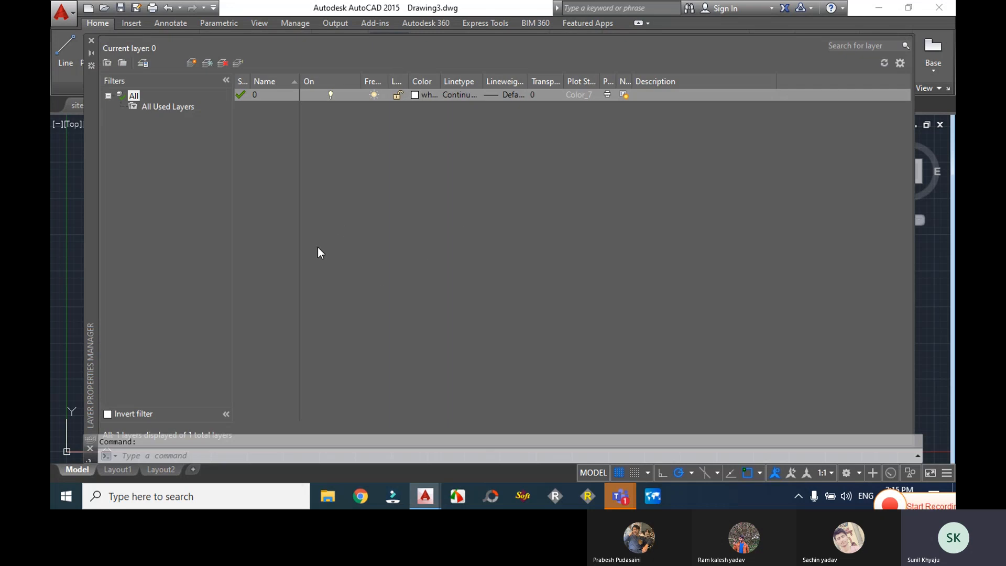
pyautogui.click(192, 63)
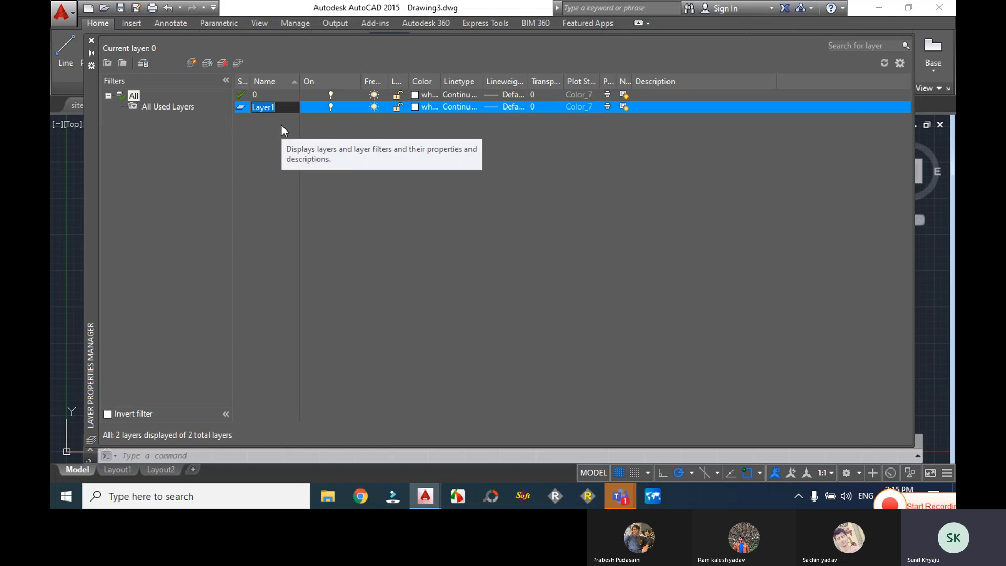
pyautogui.write('Column 12*12')
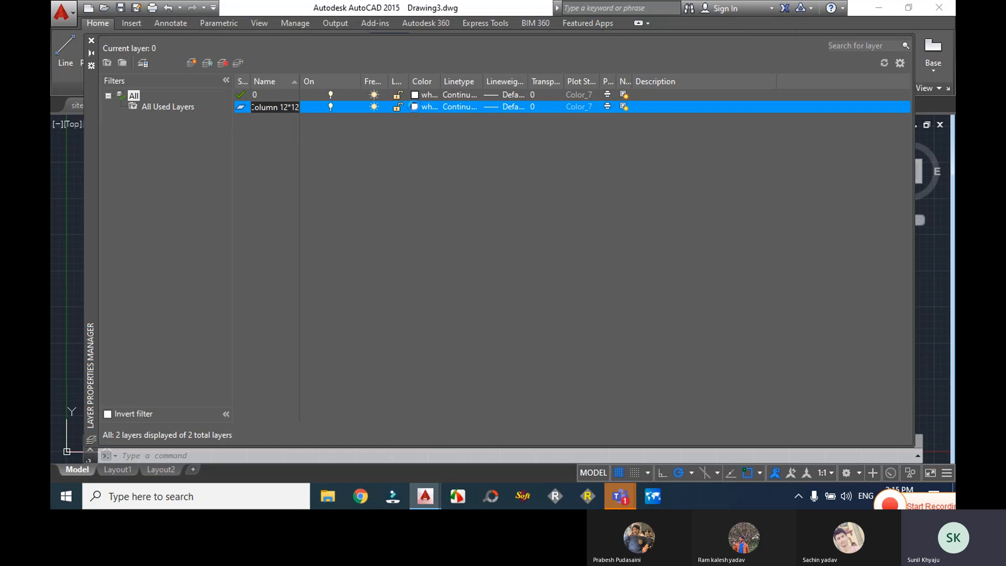
pyautogui.press('Return')
pyautogui.click(582, 258)
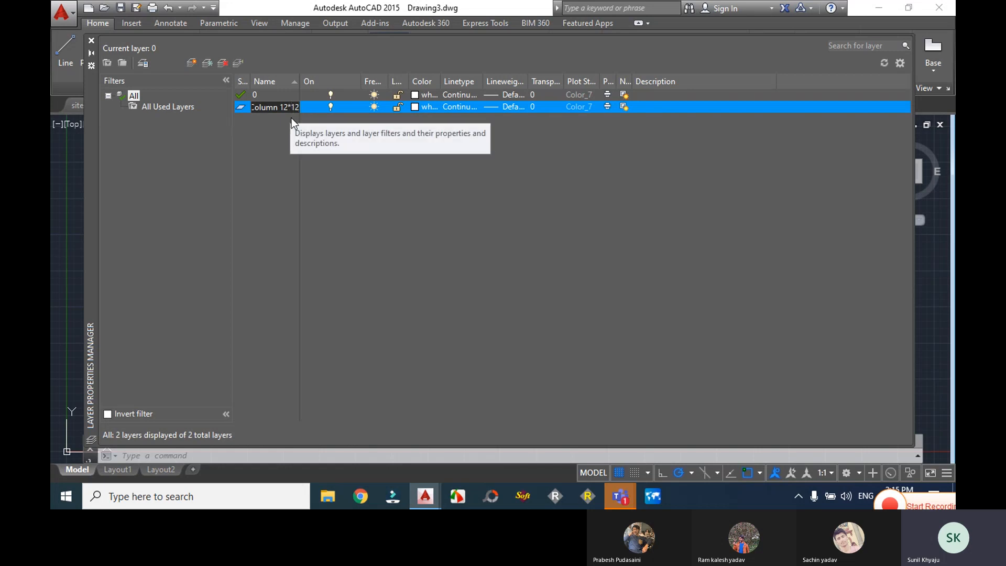
pyautogui.press('BackSpace')
# - Set the colour of the Column 12*12 layer to red
pyautogui.click(423, 106)
pyautogui.click(423, 106)
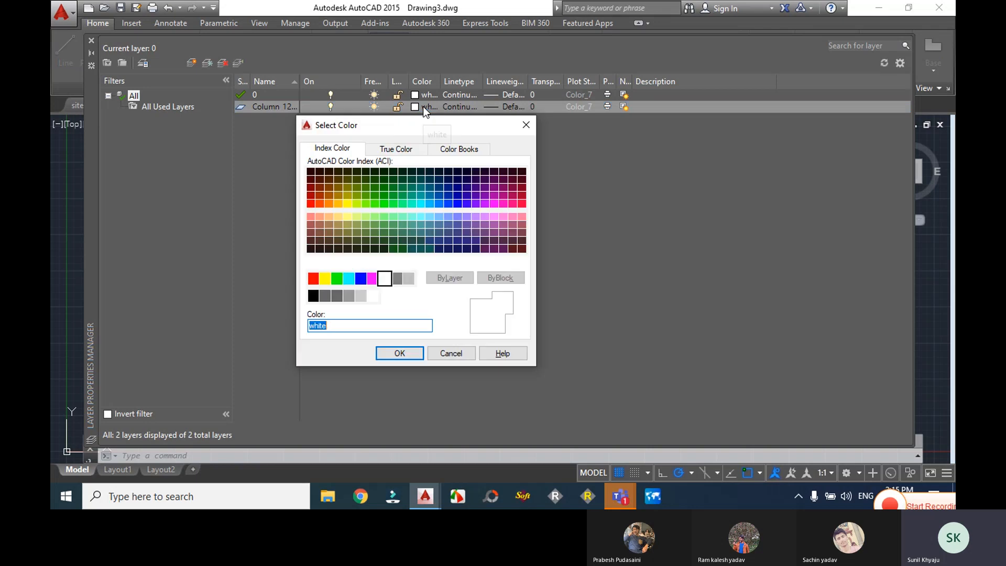
pyautogui.click(313, 279)
pyautogui.click(394, 354)
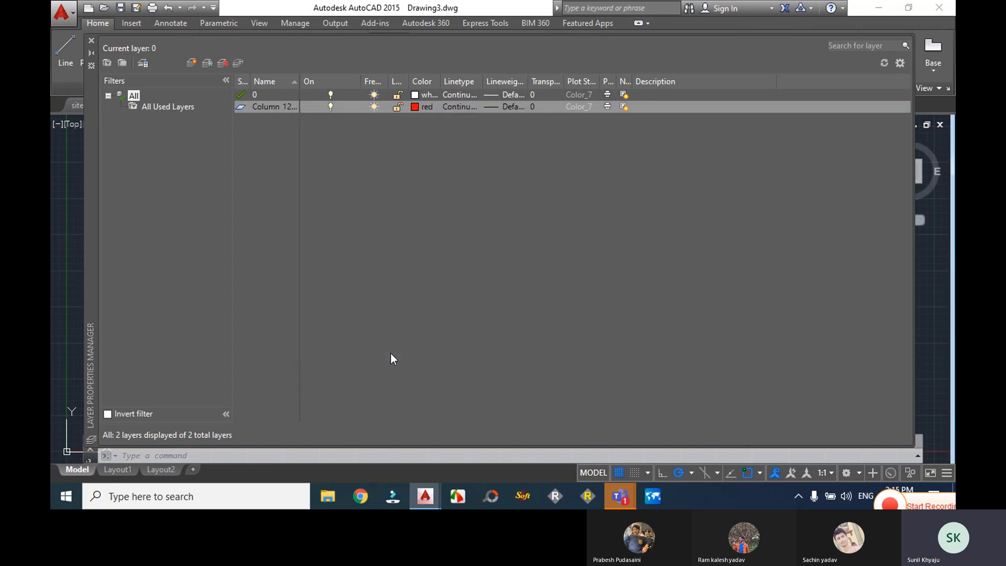
# - Load the ACAD_ISO12W100 linetype into the drawing, but assign the Continuous linetype to the Column 12*12 layer
pyautogui.click(457, 106)
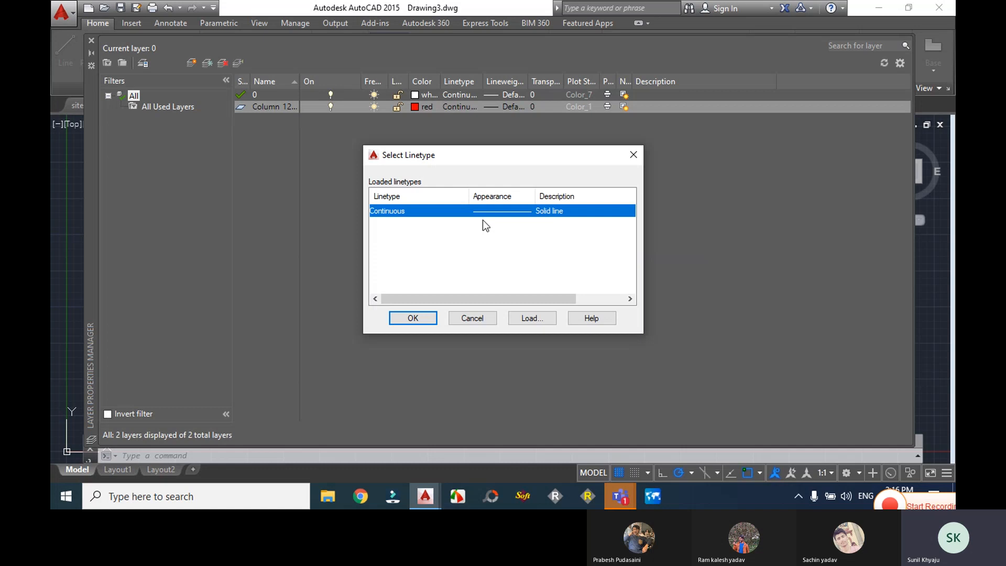
pyautogui.click(532, 319)
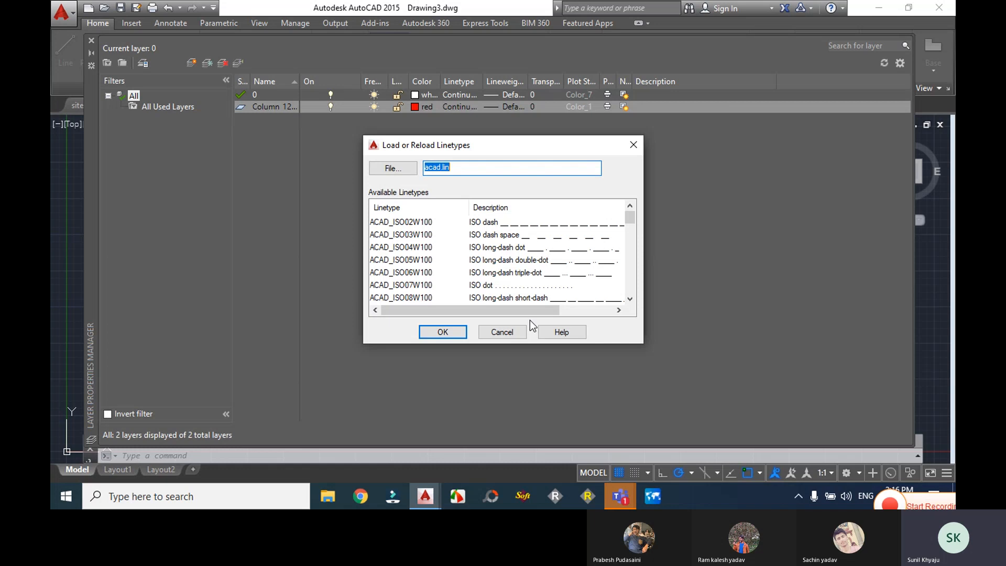
pyautogui.scroll(-5, 498, 307)
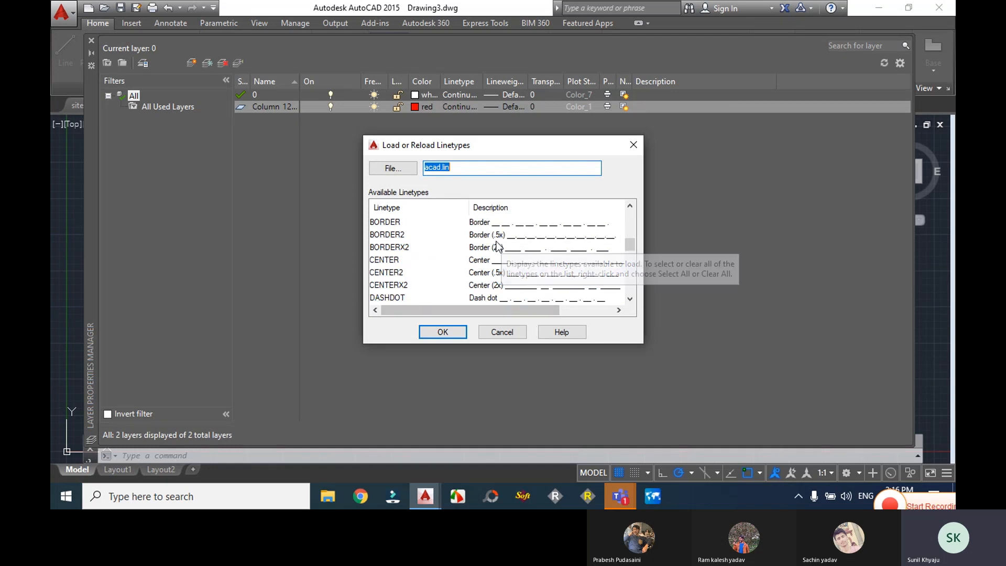
pyautogui.scroll(2, 498, 240)
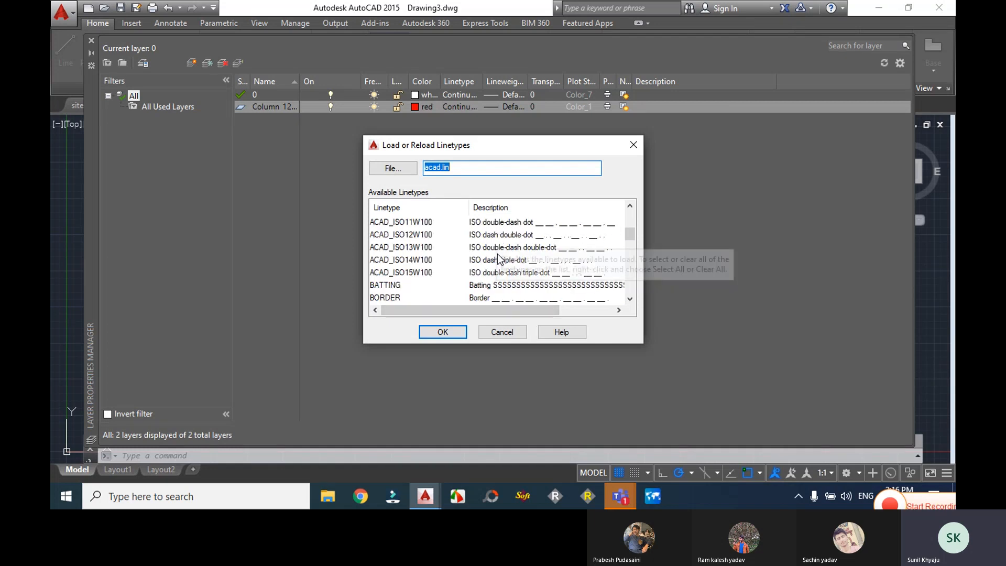
pyautogui.click(547, 236)
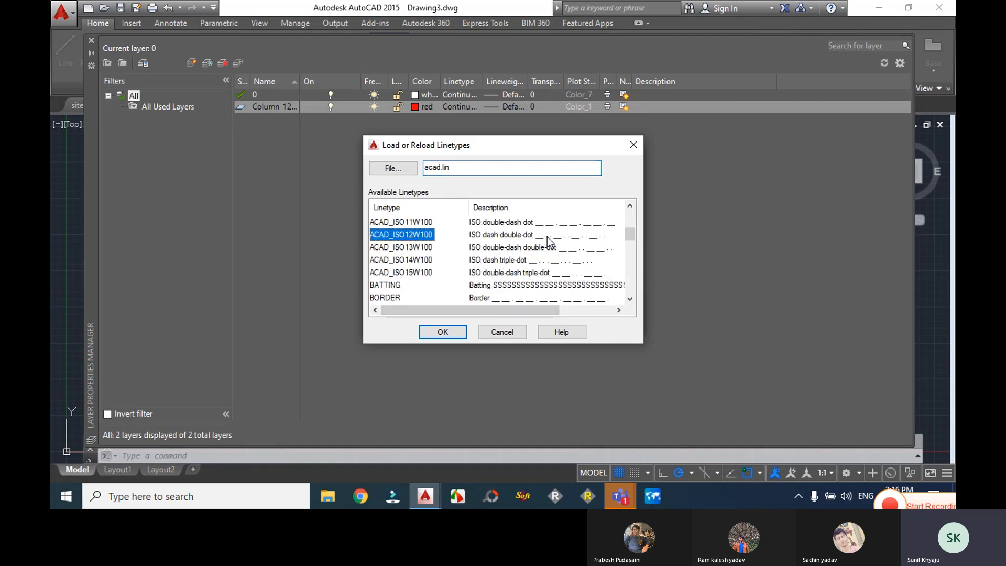
pyautogui.click(442, 332)
pyautogui.click(499, 212)
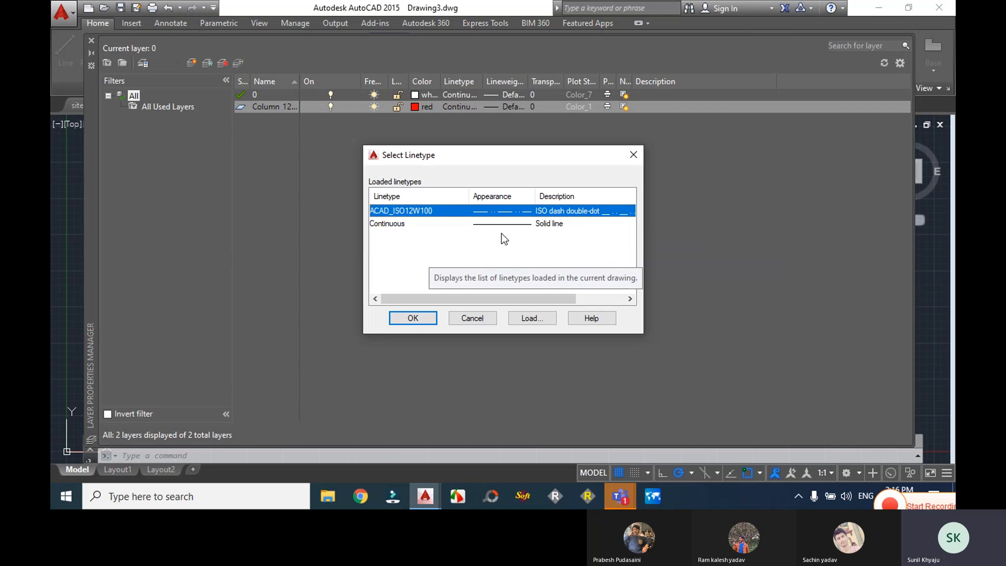
pyautogui.click(502, 226)
pyautogui.click(412, 318)
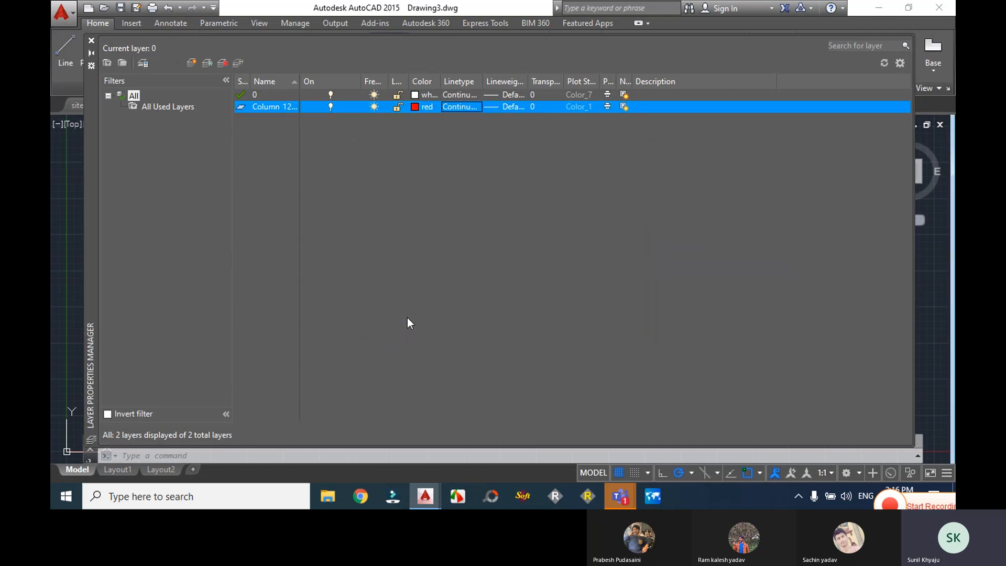
# - Set the lineweight of the Column 12*12 layer to 0.13 mm
pyautogui.click(505, 109)
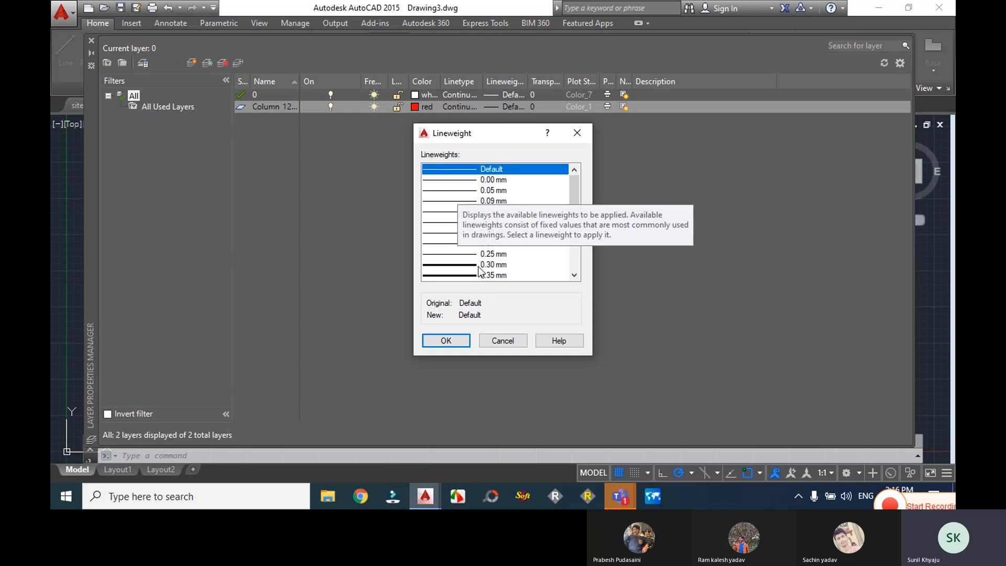
pyautogui.click(574, 276)
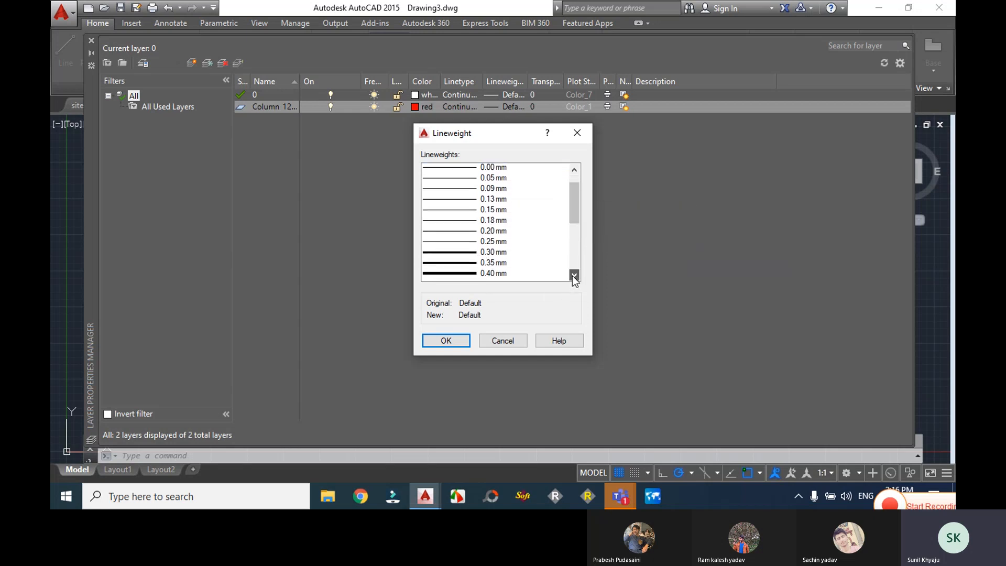
pyautogui.scroll(-5, 574, 216)
pyautogui.scroll(5, 567, 198)
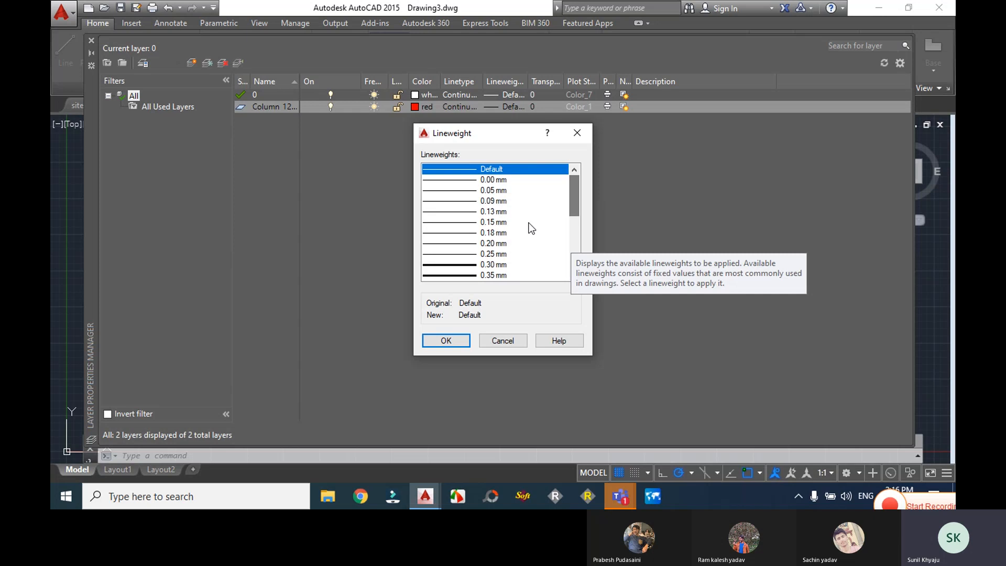
pyautogui.click(465, 212)
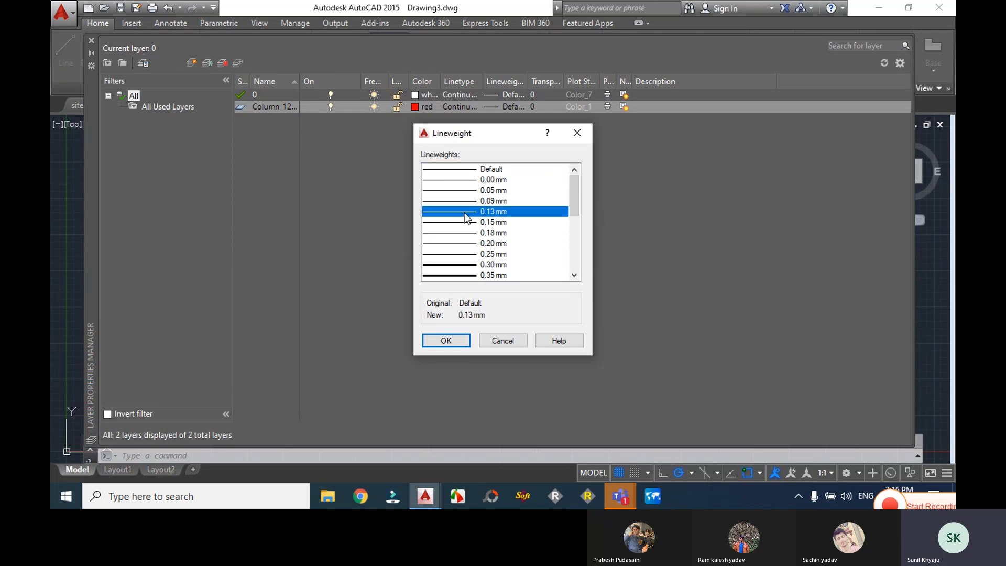
pyautogui.click(445, 341)
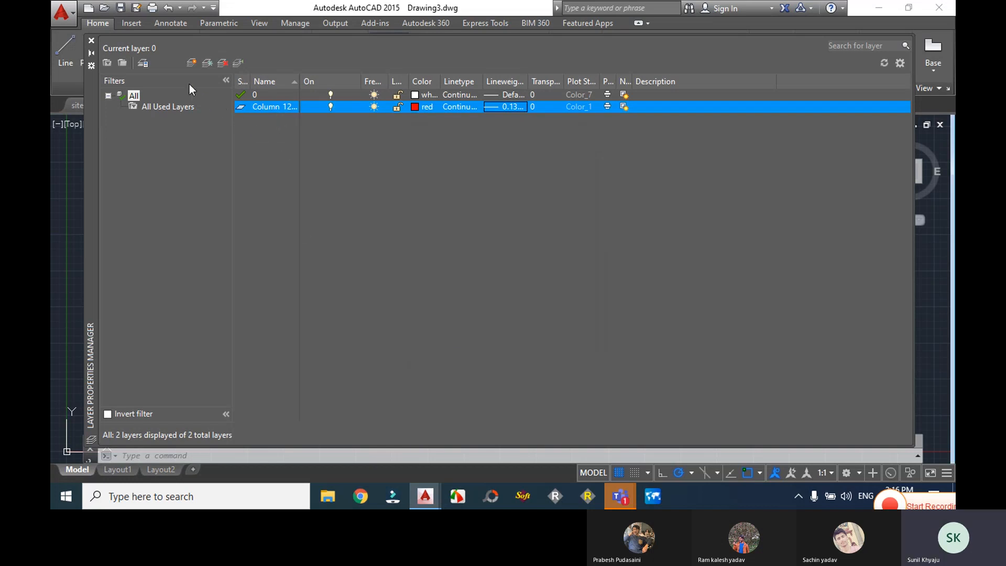
# - Create another layer named wall 9 below the column layer
pyautogui.click(191, 63)
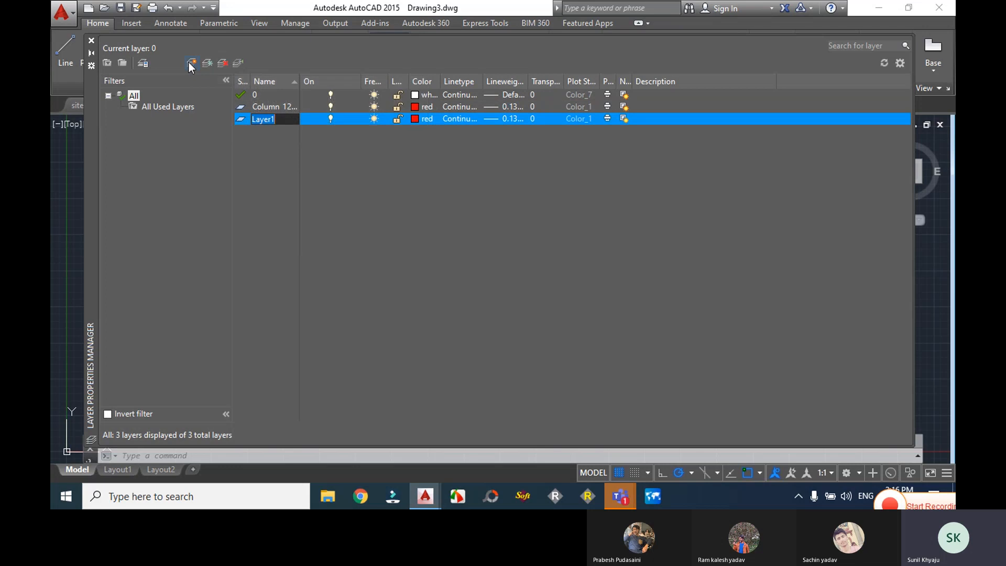
pyautogui.write('wall')
pyautogui.write('9')
# - Set the wall 9 layer's colour to blue and confirm its lineweight as 0.13 mm
pyautogui.click(426, 120)
pyautogui.click(426, 120)
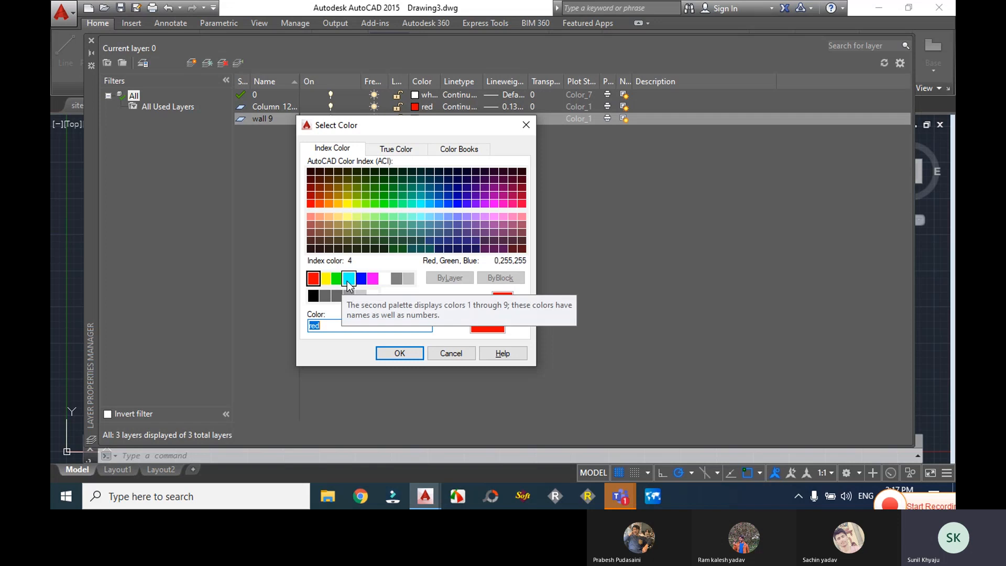
pyautogui.click(361, 278)
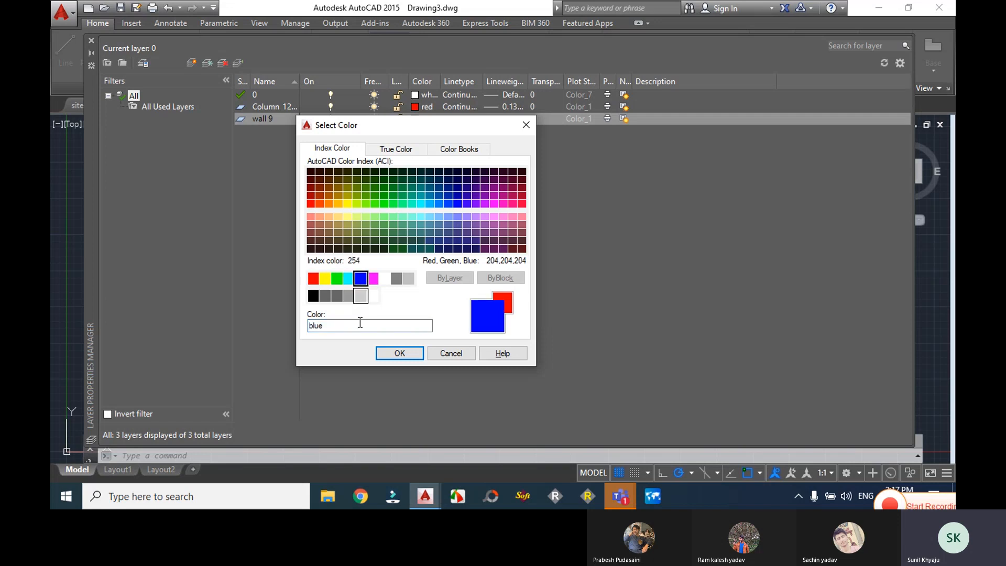
pyautogui.click(399, 353)
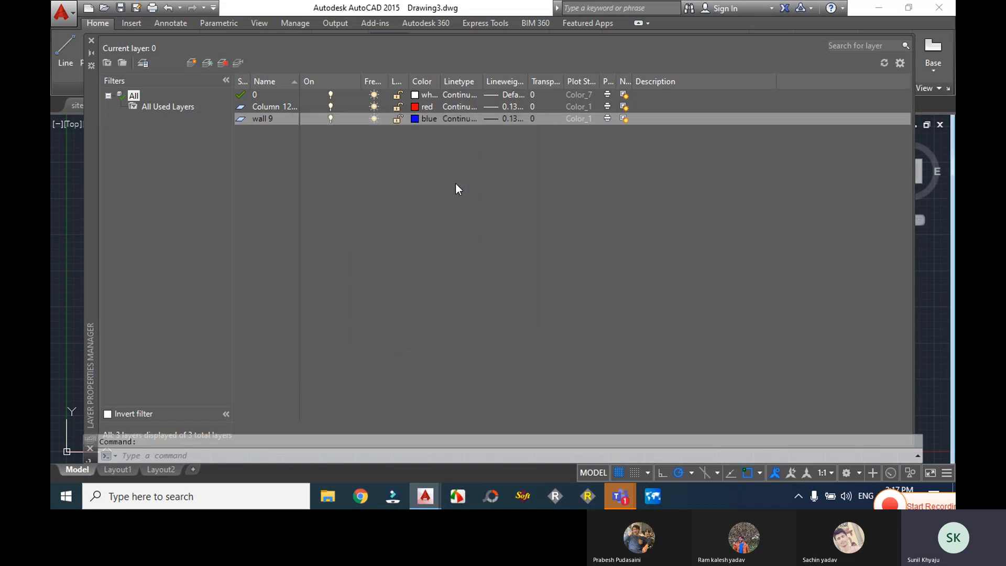
pyautogui.click(510, 118)
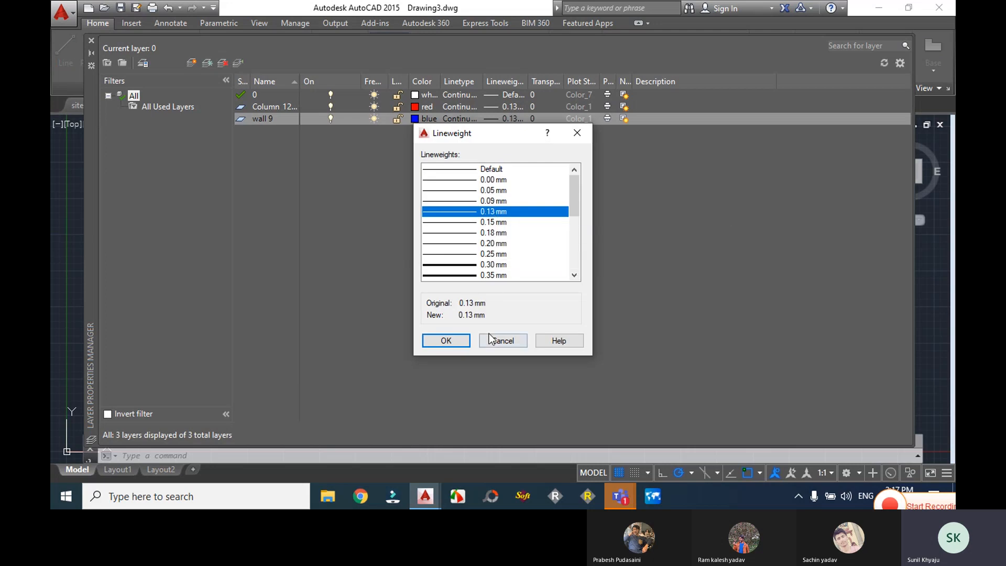
pyautogui.click(455, 341)
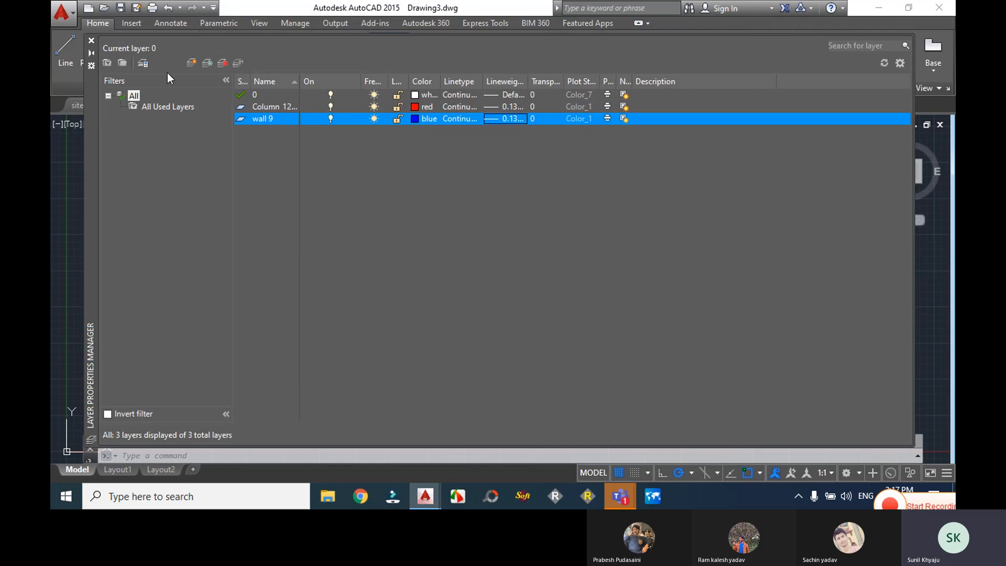
# - Create a layer named wall 4 and set its colour to light blue, index 140
pyautogui.click(192, 64)
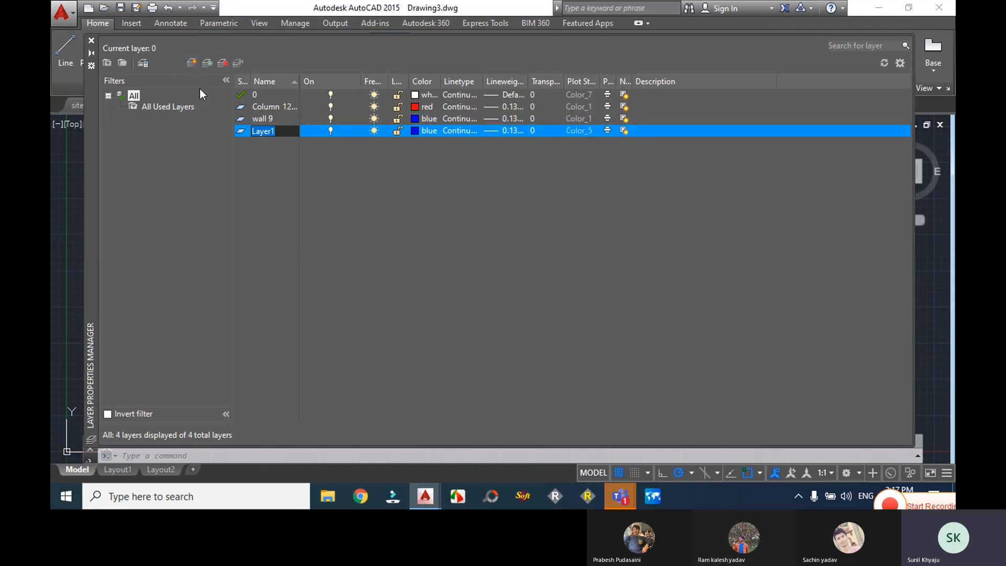
pyautogui.write('wall 4')
pyautogui.click(419, 130)
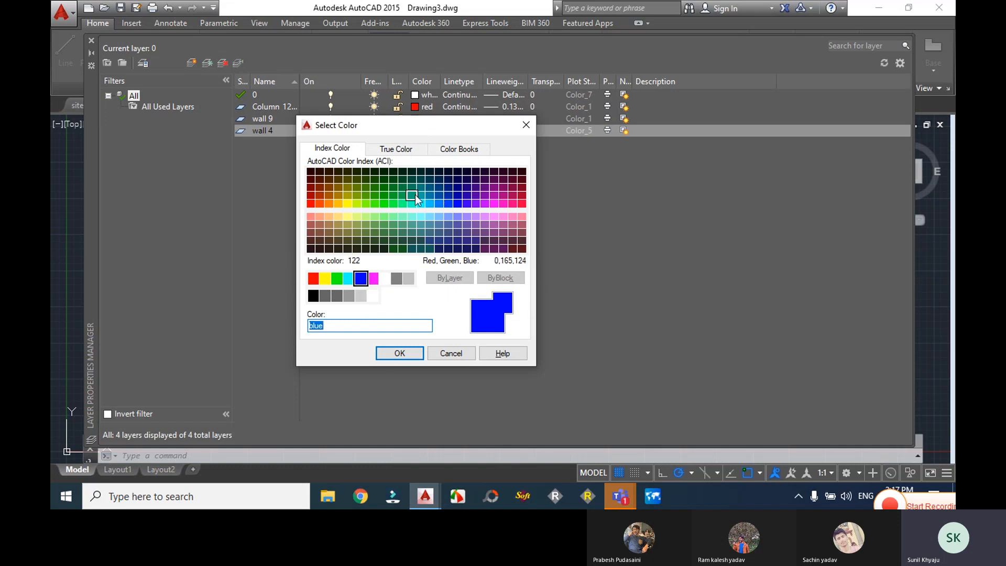
pyautogui.click(430, 204)
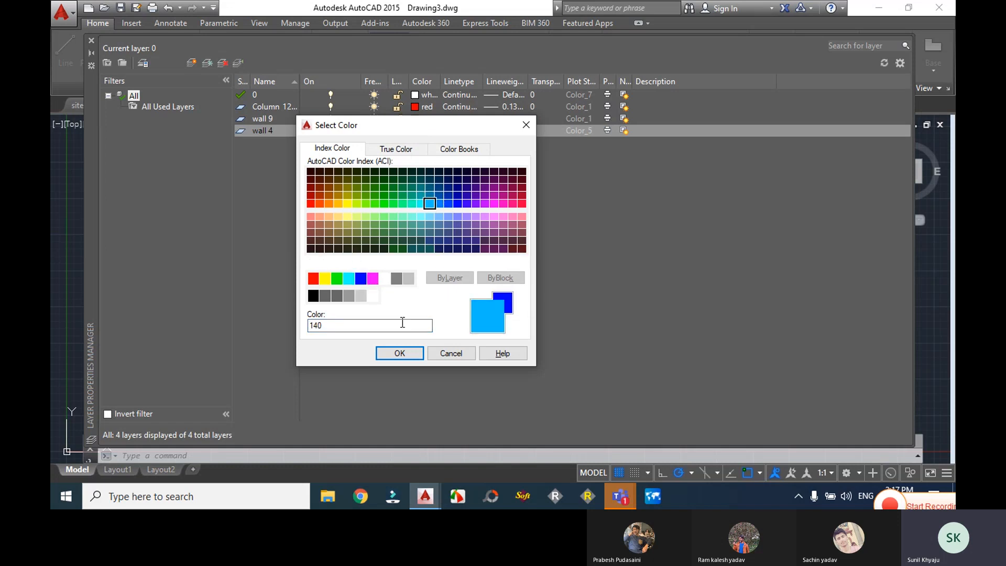
pyautogui.click(406, 352)
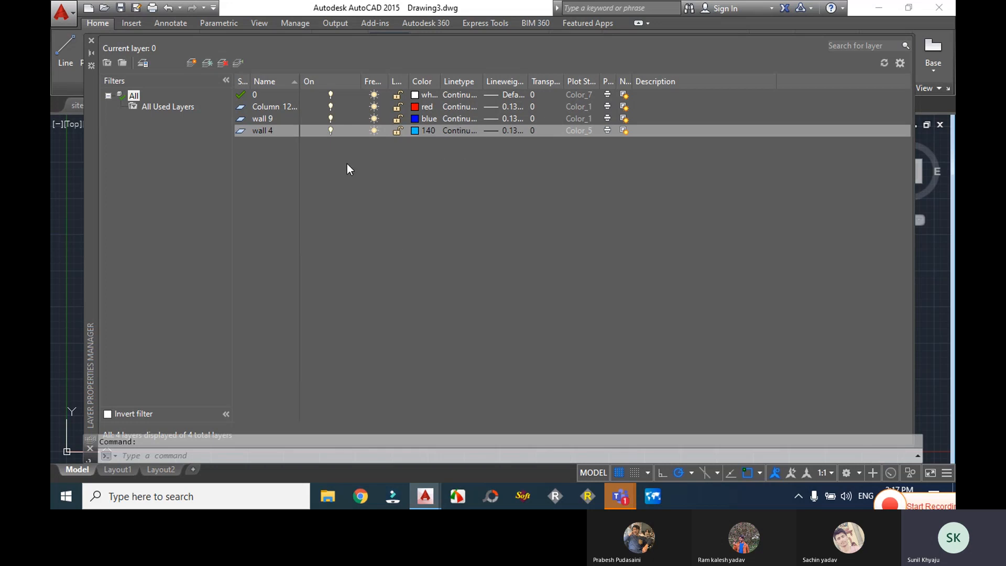
# - Create a layer named Dimension below the wall 4 layer and set its colour to yellow
pyautogui.click(191, 63)
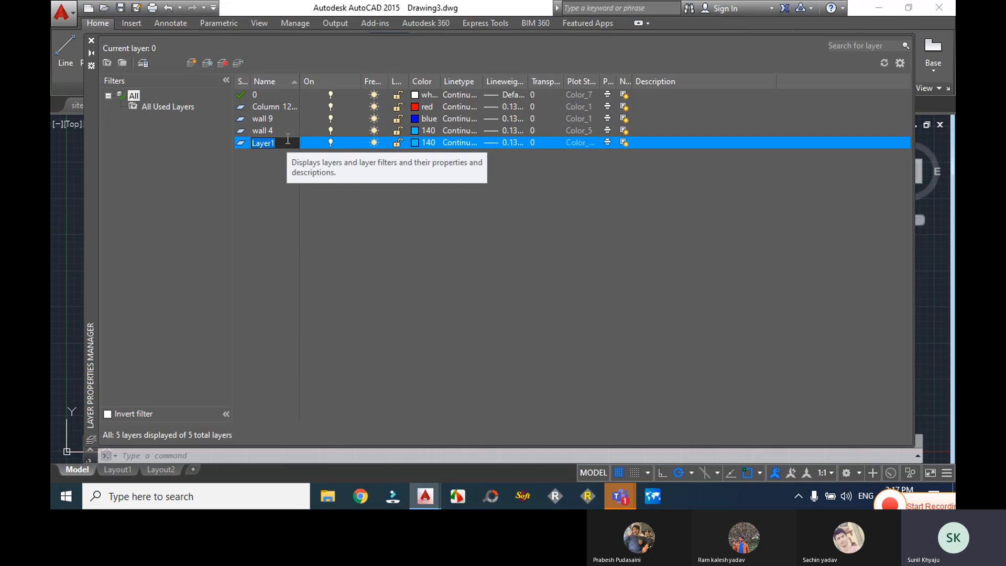
pyautogui.write('Dimension')
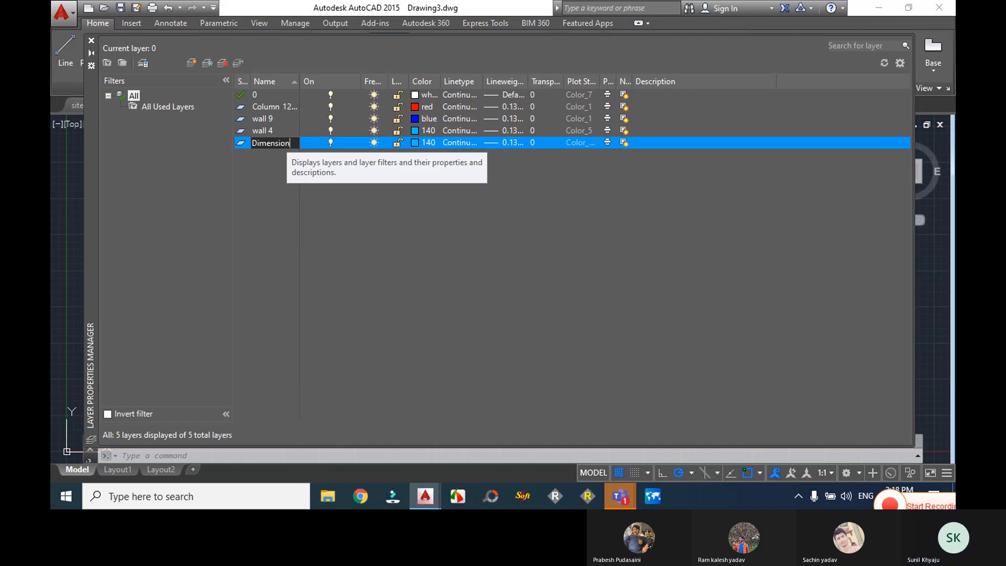
pyautogui.press('Return')
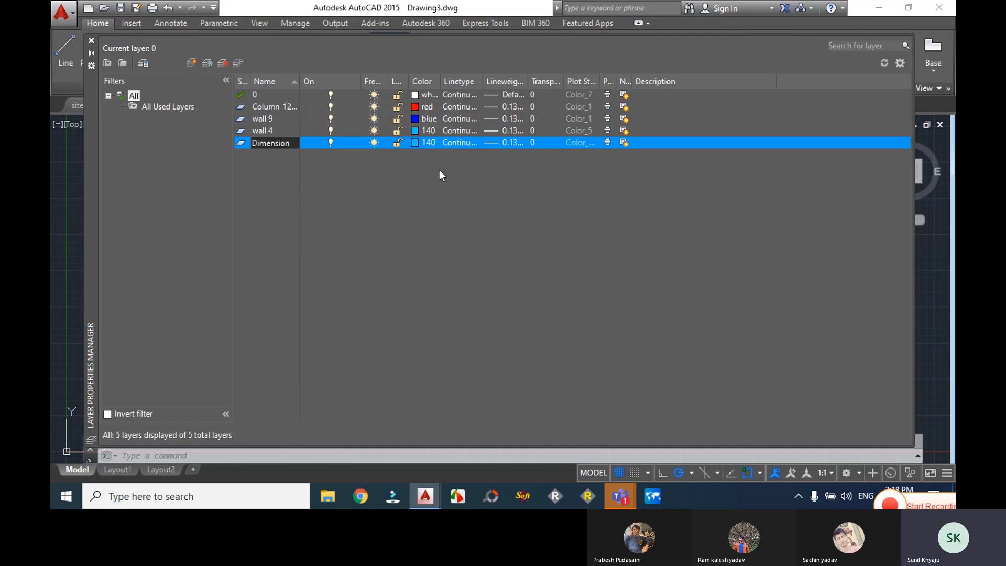
pyautogui.click(414, 143)
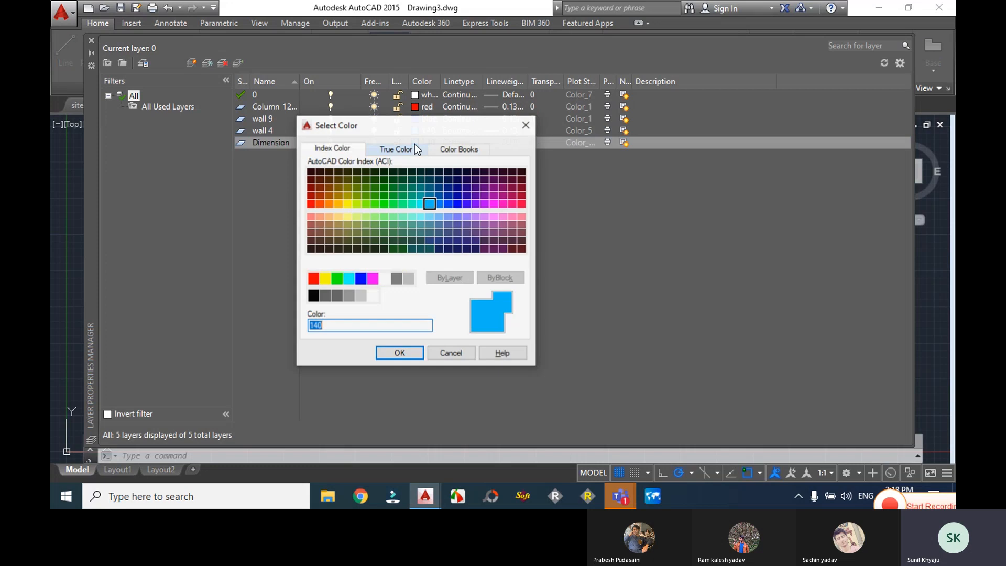
pyautogui.click(325, 279)
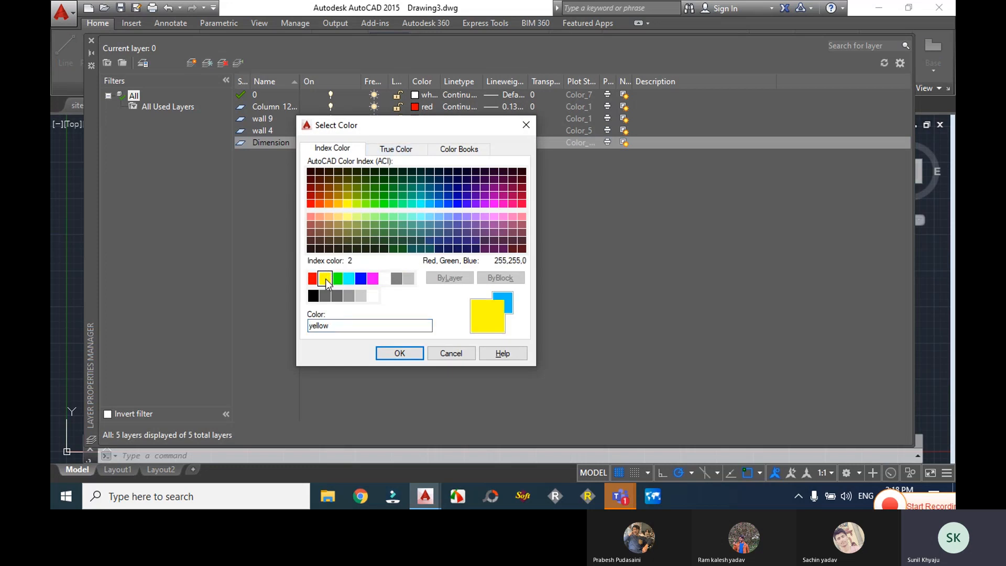
pyautogui.click(397, 353)
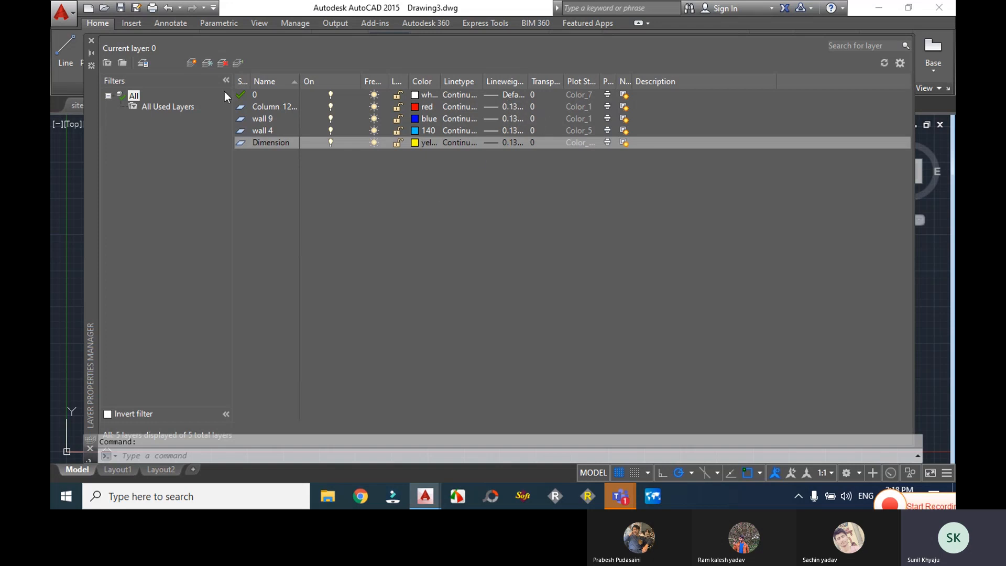
# - Create a layer named TExt and give it the dark olive green true colour 88,114,24
pyautogui.click(192, 63)
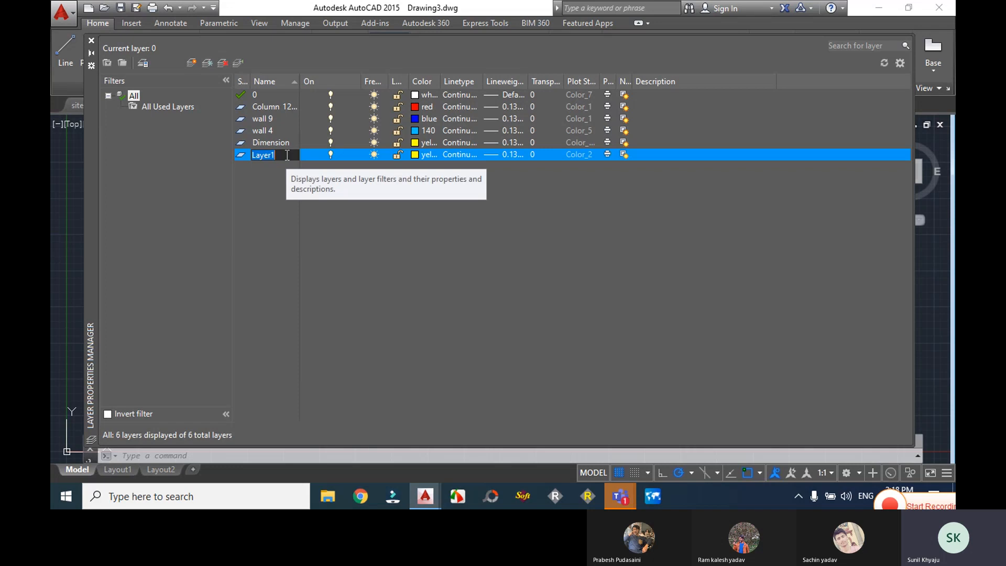
pyautogui.write('TExt')
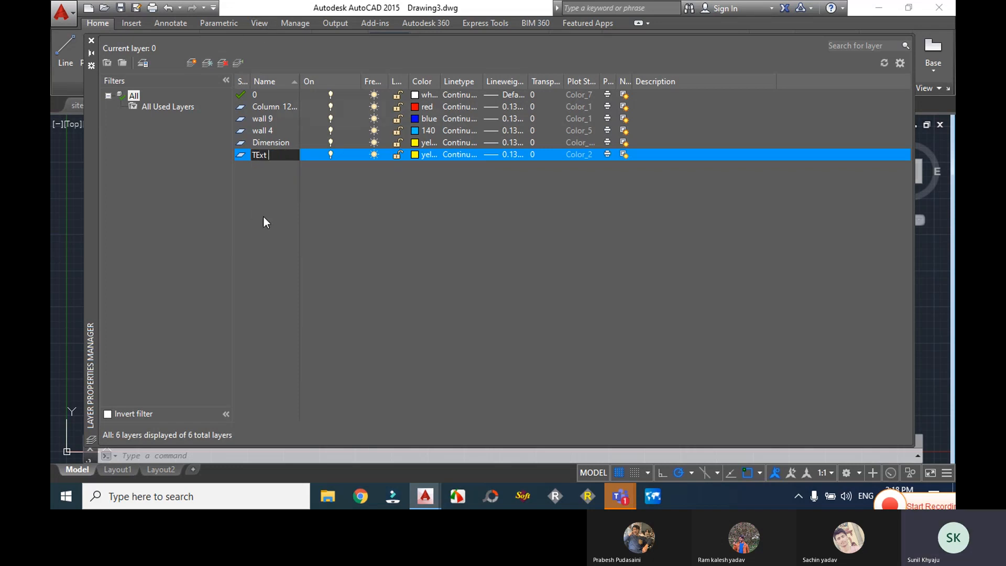
pyautogui.click(418, 156)
pyautogui.click(417, 156)
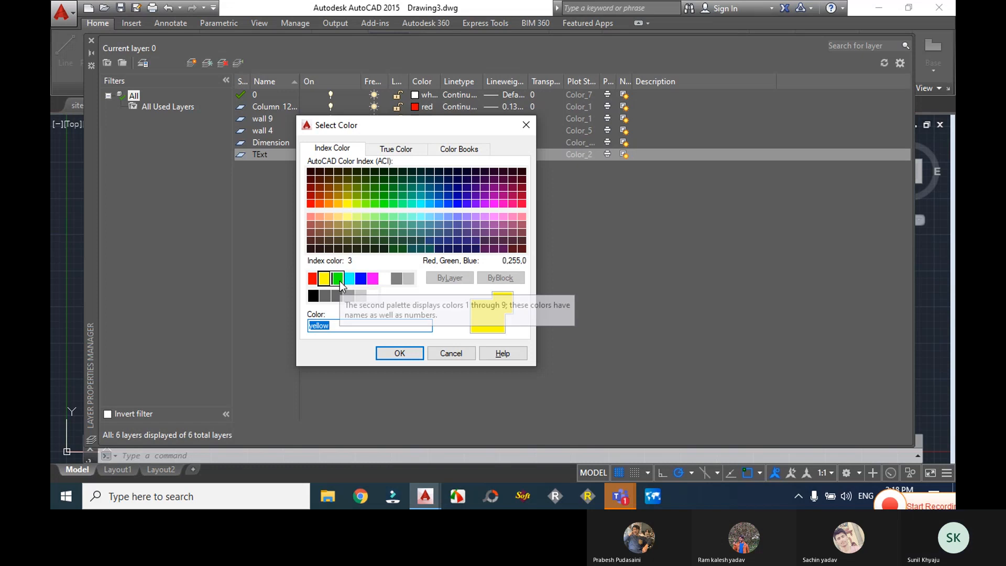
pyautogui.click(394, 150)
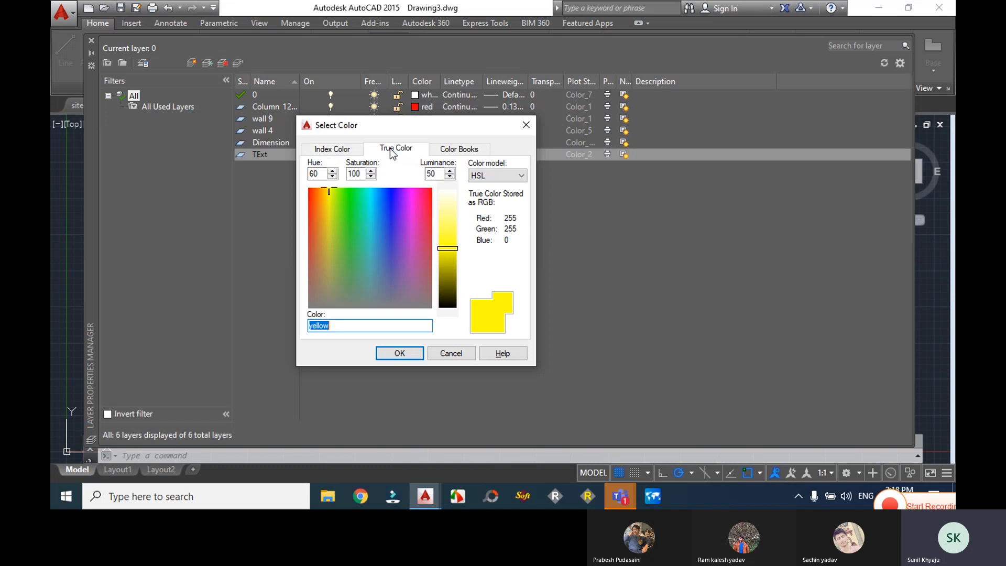
pyautogui.click(328, 206)
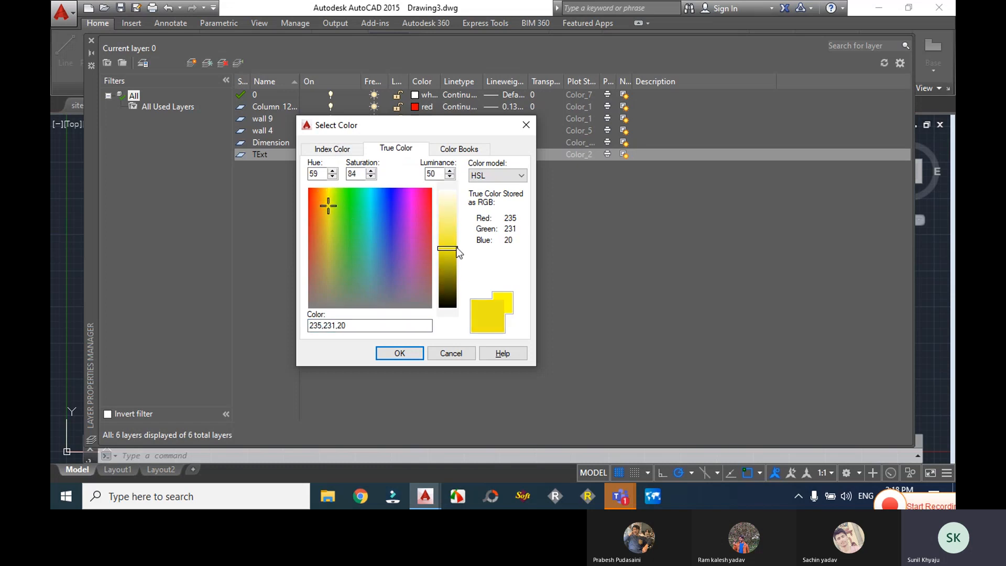
pyautogui.moveTo(449, 250); pyautogui.dragTo(443, 281)
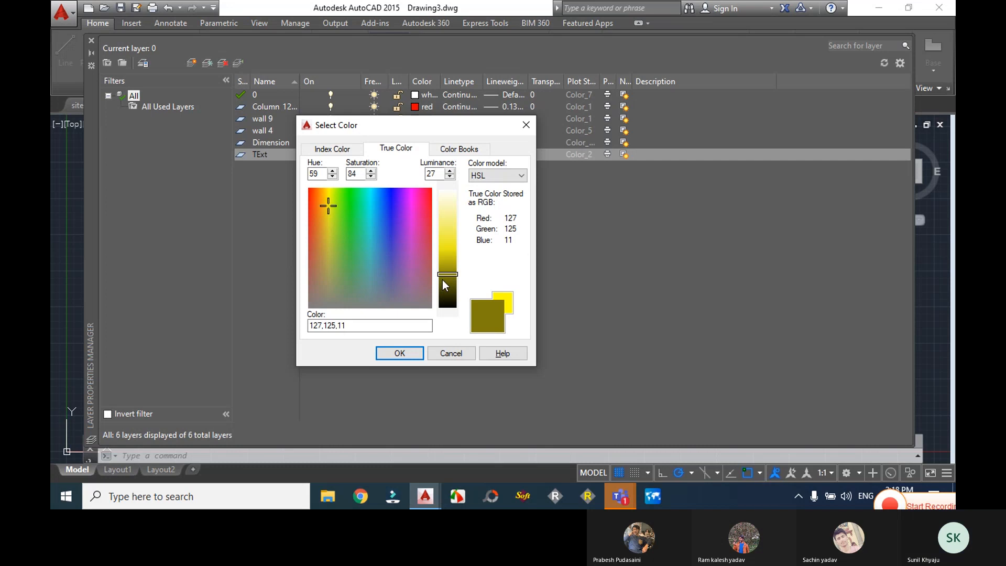
pyautogui.click(334, 228)
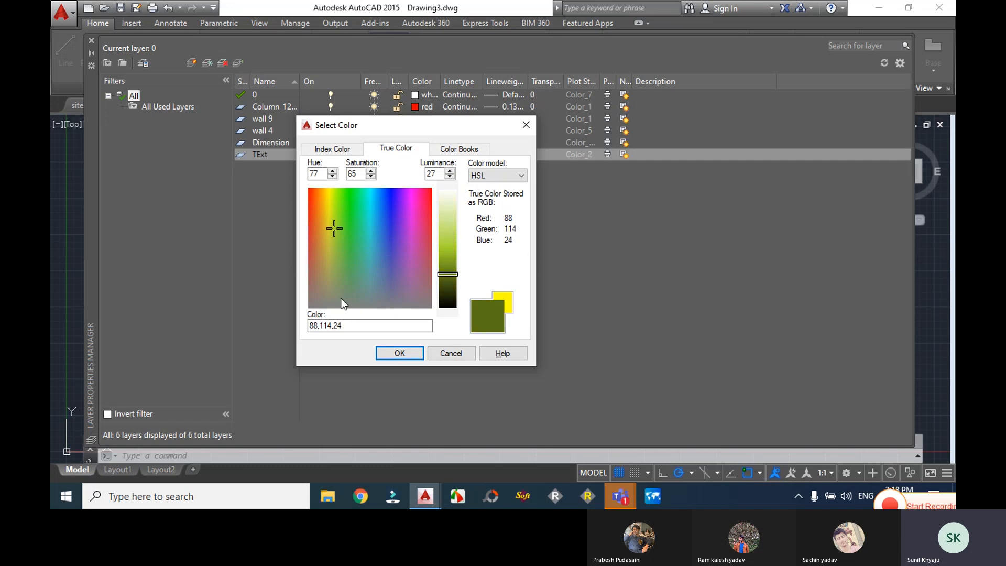
pyautogui.click(399, 353)
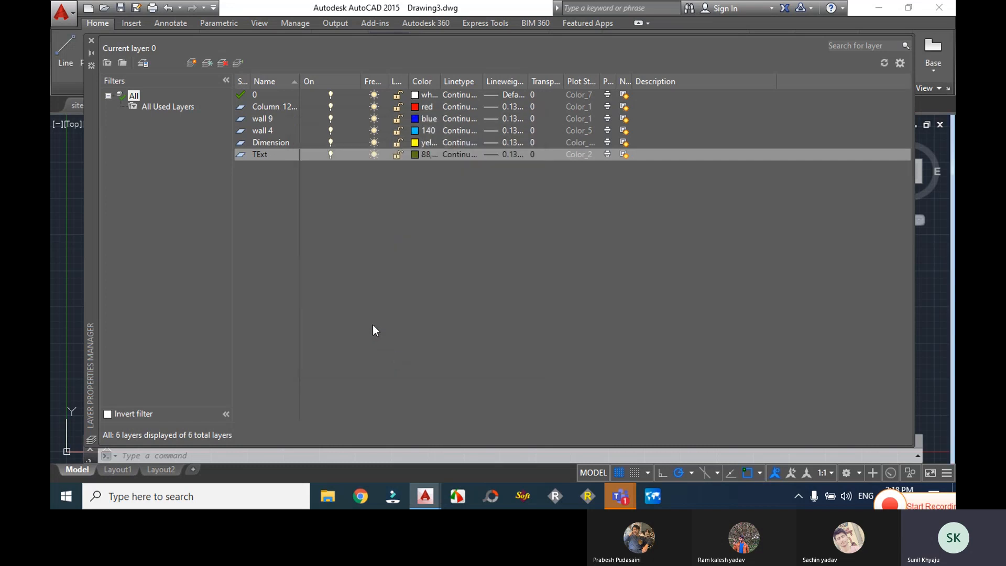
pyautogui.click(414, 155)
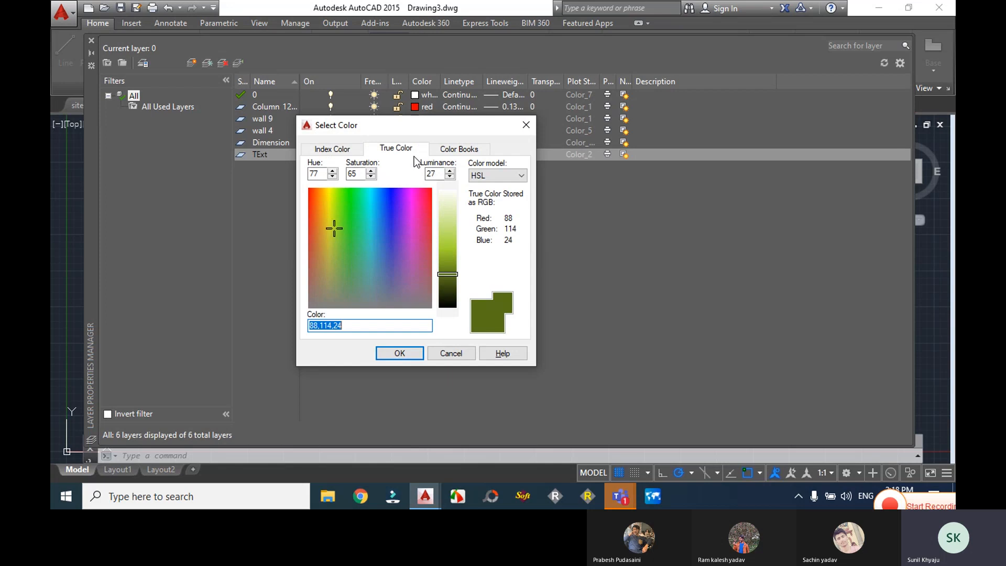
pyautogui.click(526, 125)
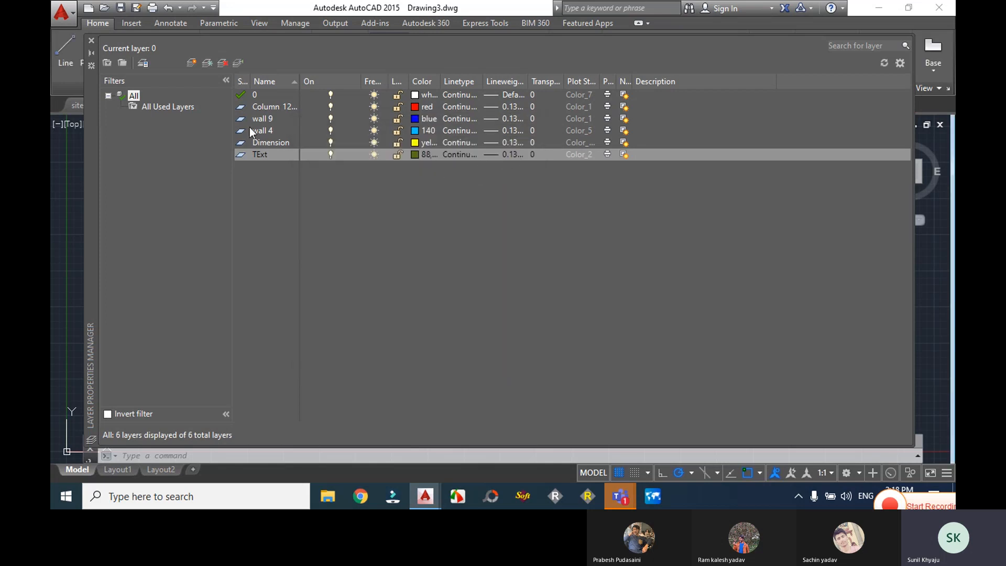
# - Create a layer named windows and set its colour to dark green, index 94
pyautogui.click(192, 62)
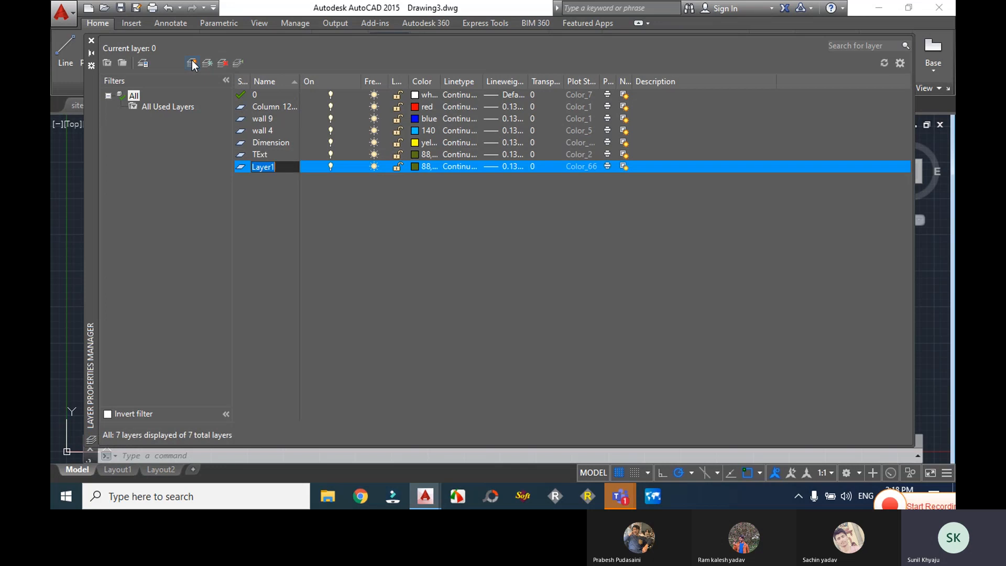
pyautogui.write('windoe')
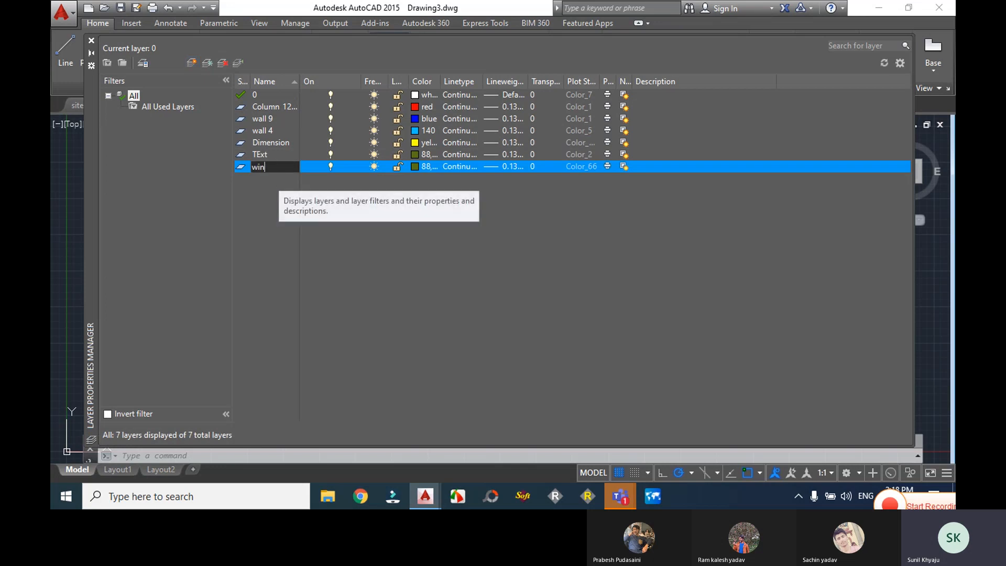
pyautogui.press('BackSpace')
pyautogui.press('BackSpace')
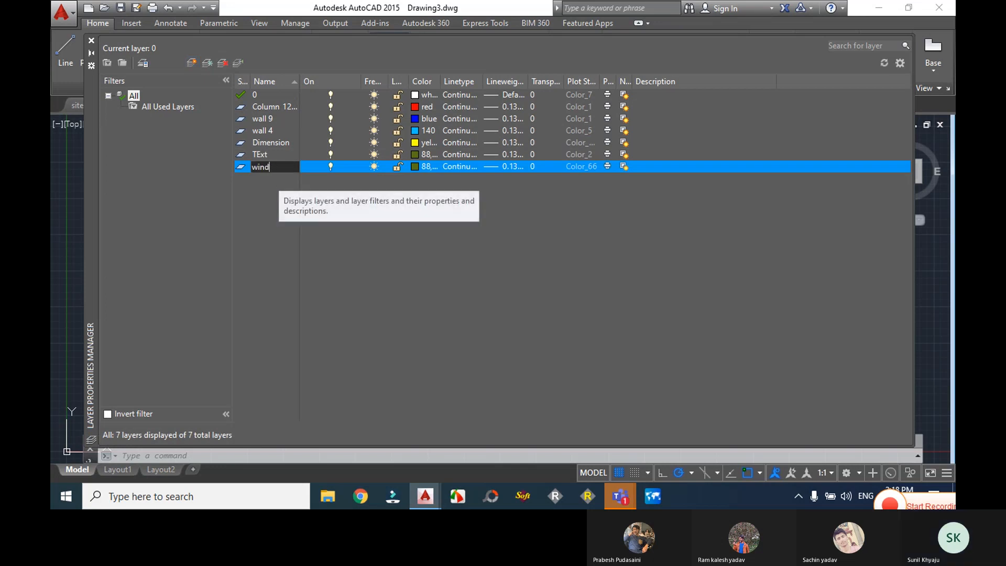
pyautogui.write('ows')
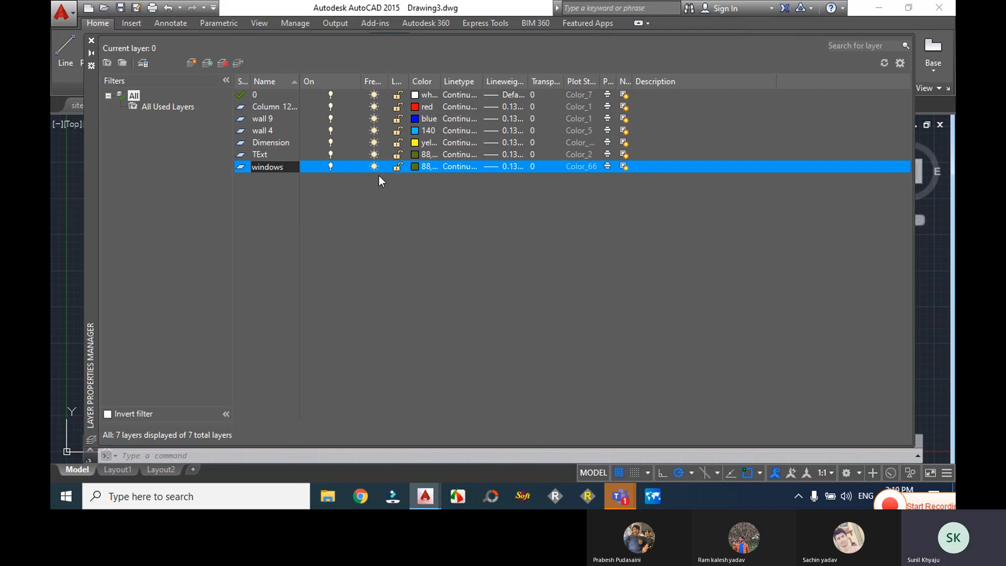
pyautogui.click(414, 164)
pyautogui.click(415, 166)
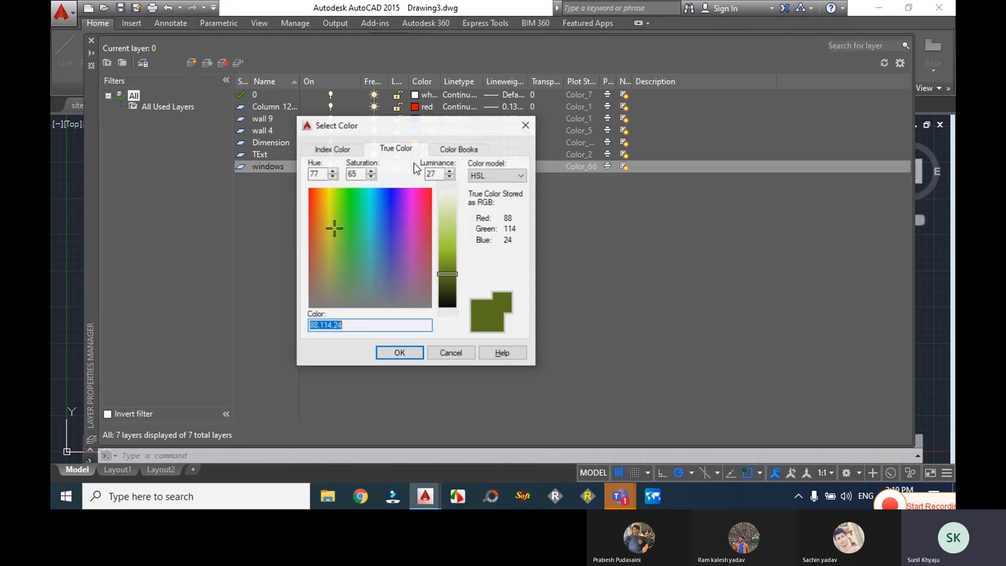
pyautogui.click(332, 149)
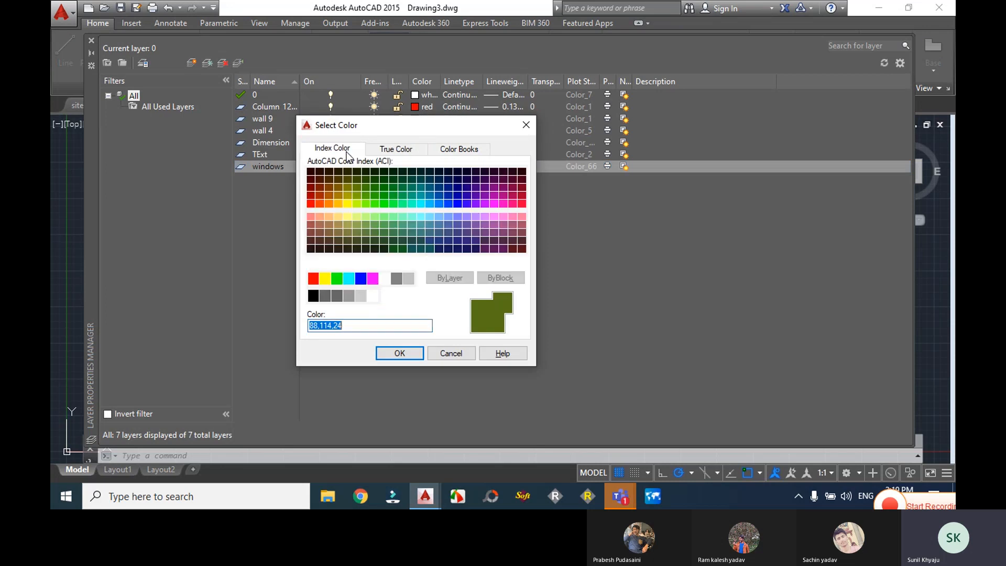
pyautogui.click(383, 187)
pyautogui.click(392, 350)
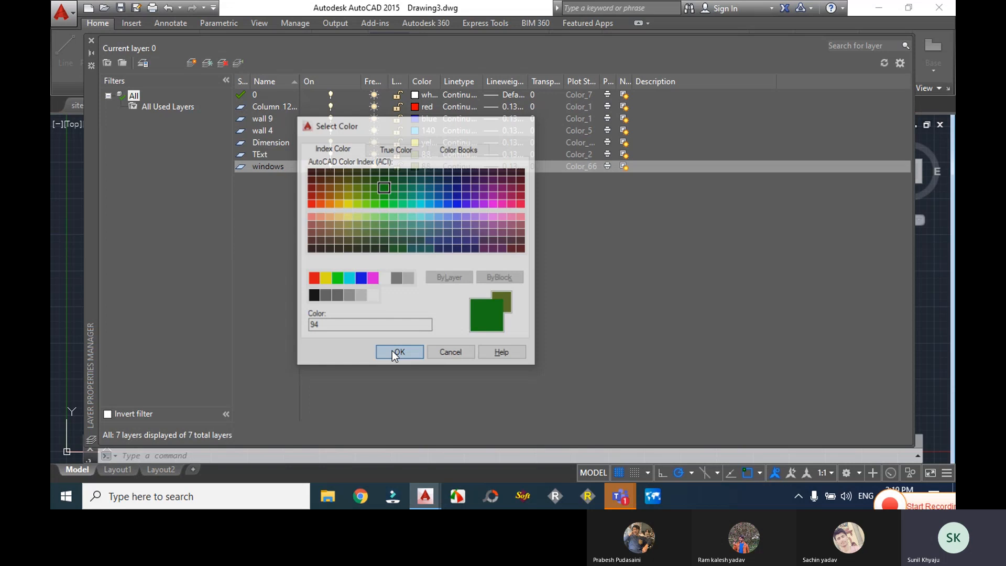
# - Create a layer named Door with the purple index colour 212, and close the layer manager
pyautogui.click(192, 63)
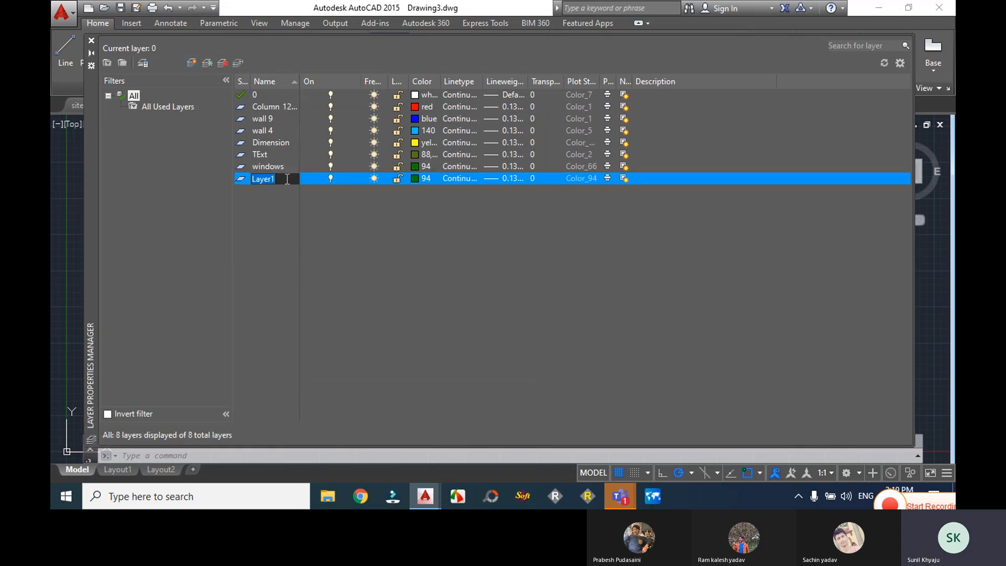
pyautogui.write('Door')
pyautogui.click(423, 177)
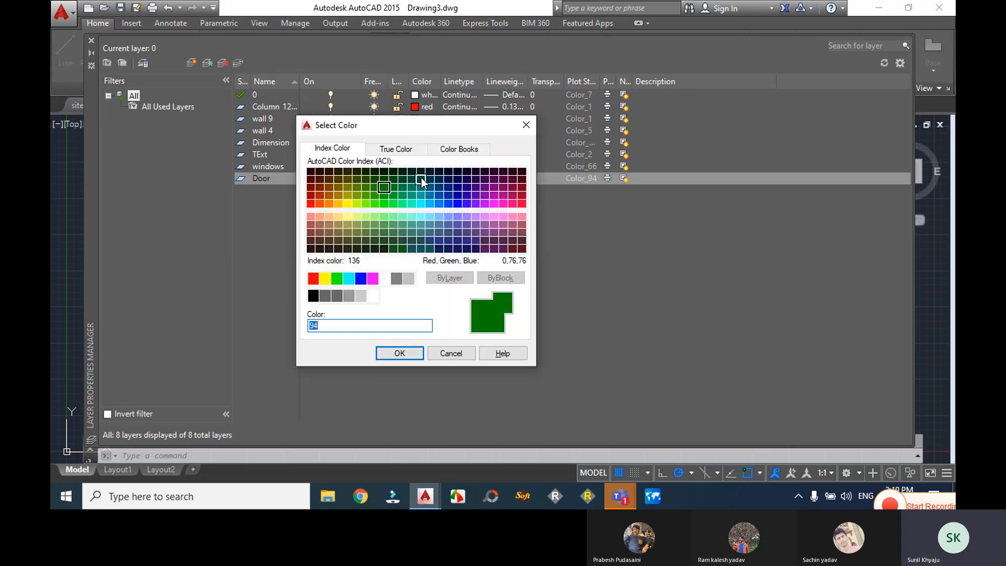
pyautogui.click(521, 203)
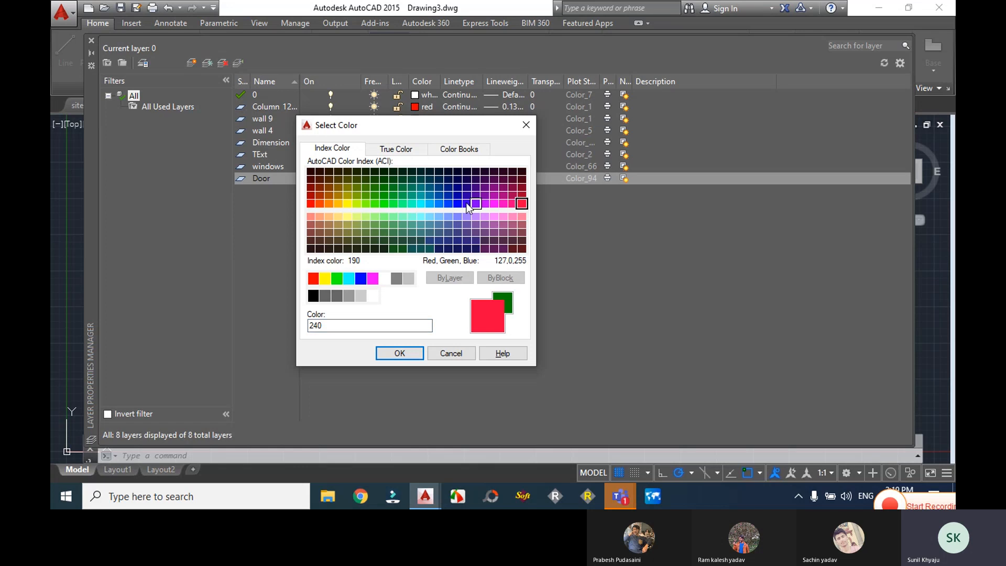
pyautogui.click(493, 196)
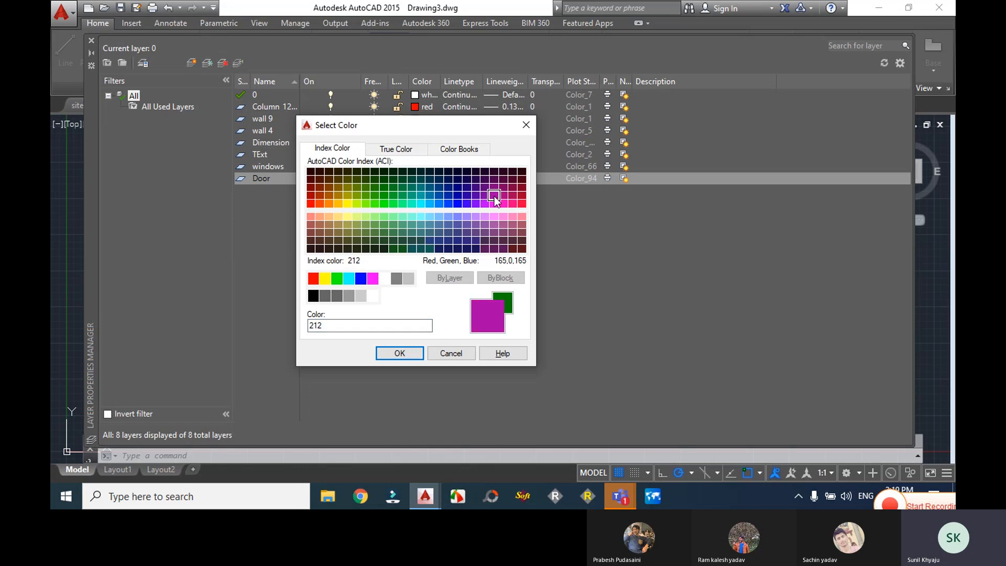
pyautogui.click(399, 354)
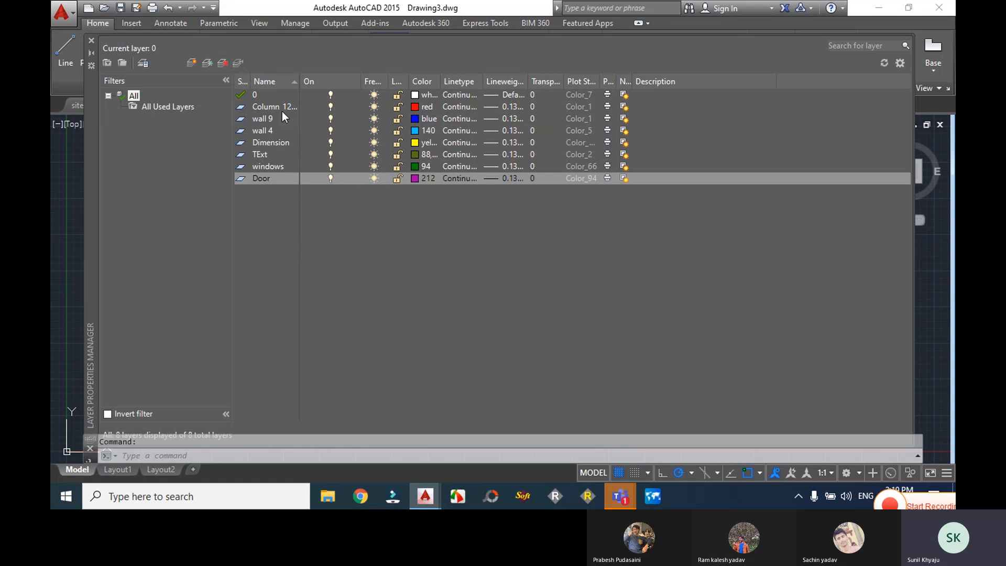
pyautogui.click(92, 41)
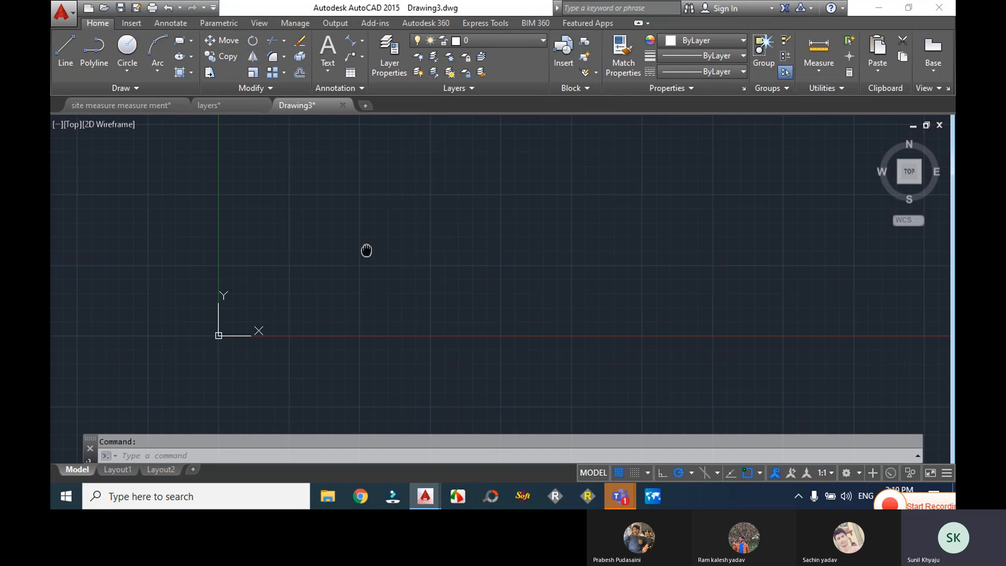
# - Draw a 12 by 12 inch rectangle in the empty area above and to the right of the origin
pyautogui.moveTo(367, 250); pyautogui.dragTo(304, 260, button='middle')
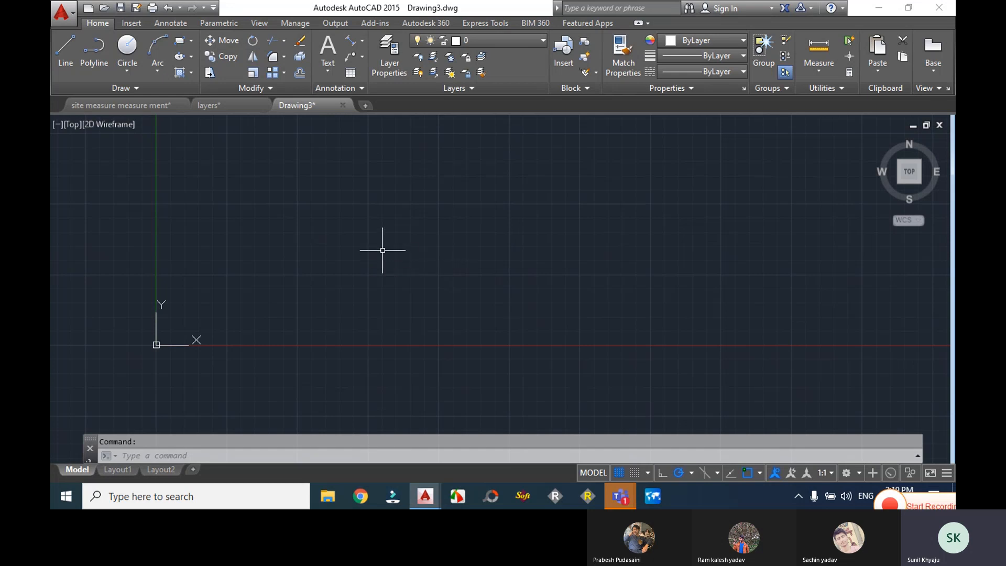
pyautogui.write('re')
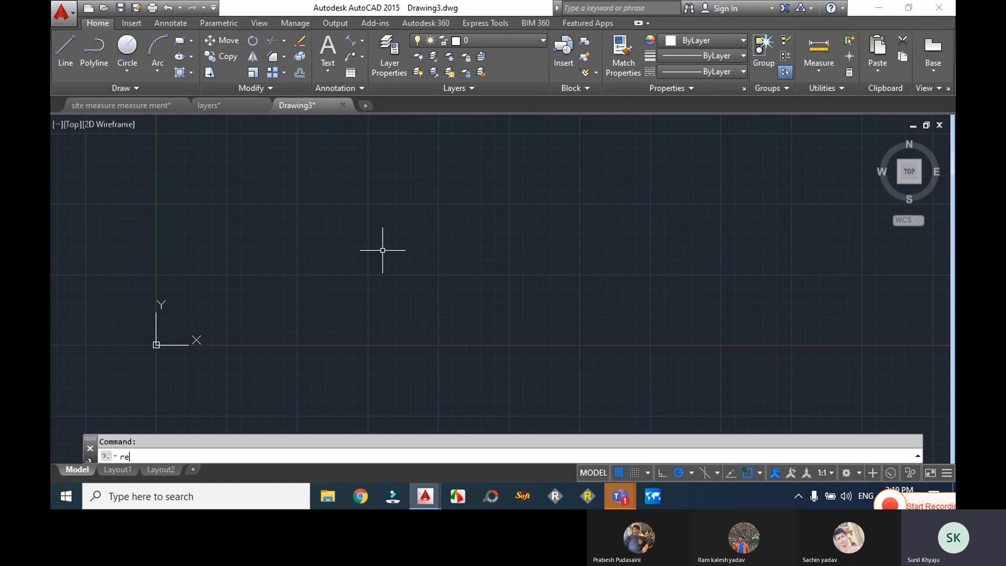
pyautogui.write('c')
pyautogui.press('Return')
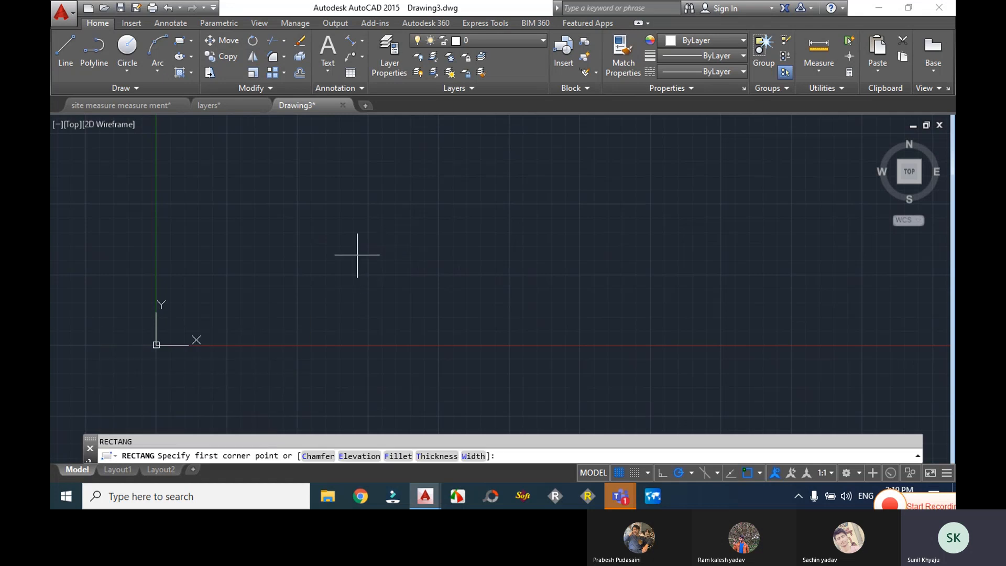
pyautogui.click(370, 201)
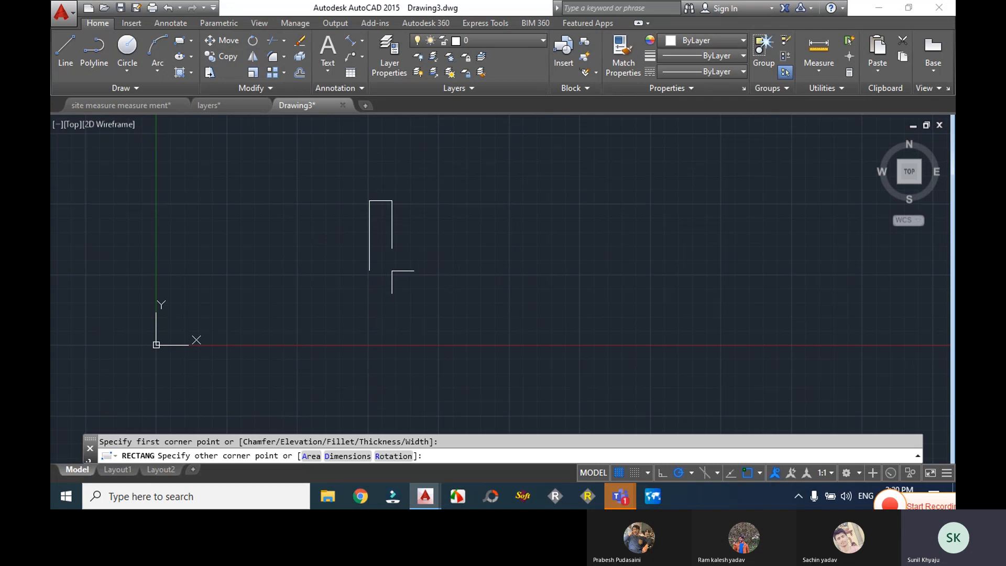
pyautogui.write('d')
pyautogui.press('Return')
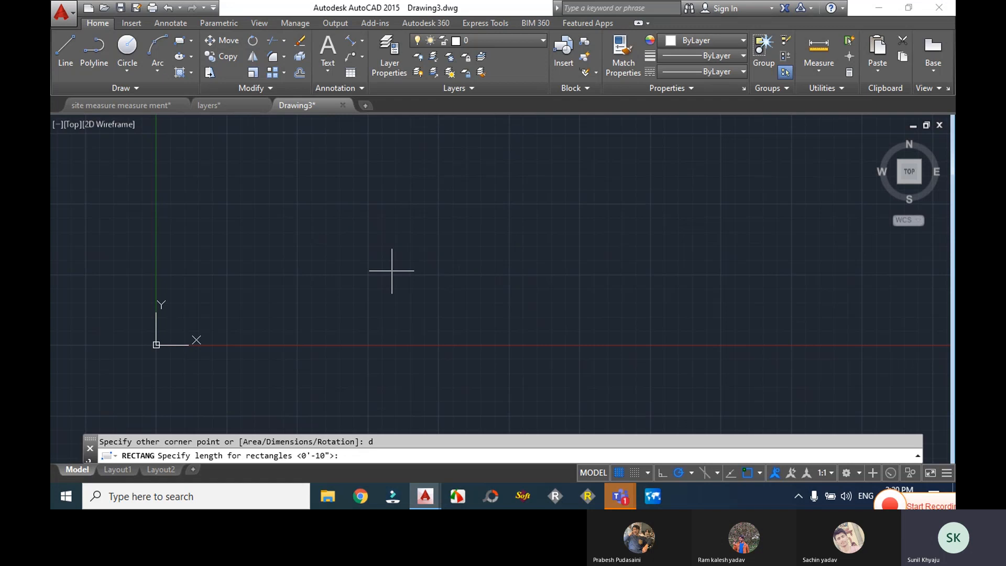
pyautogui.write('12')
pyautogui.press('Return')
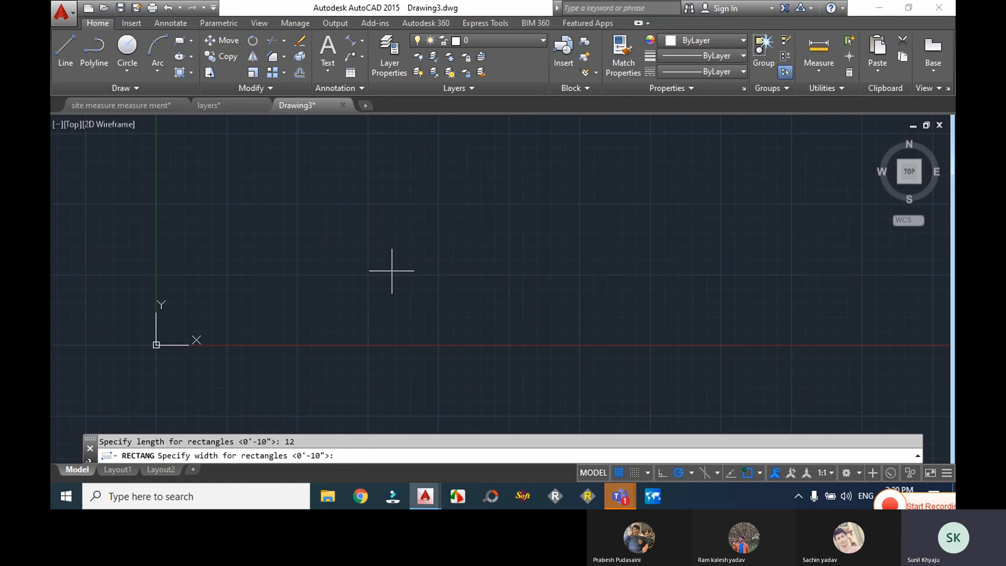
pyautogui.write('12')
pyautogui.press('Return')
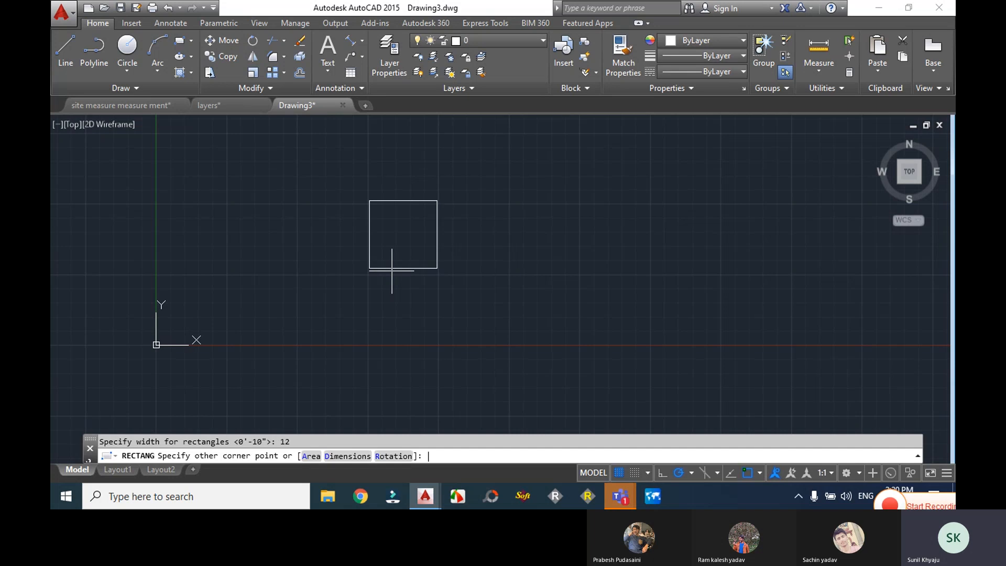
pyautogui.click(393, 265)
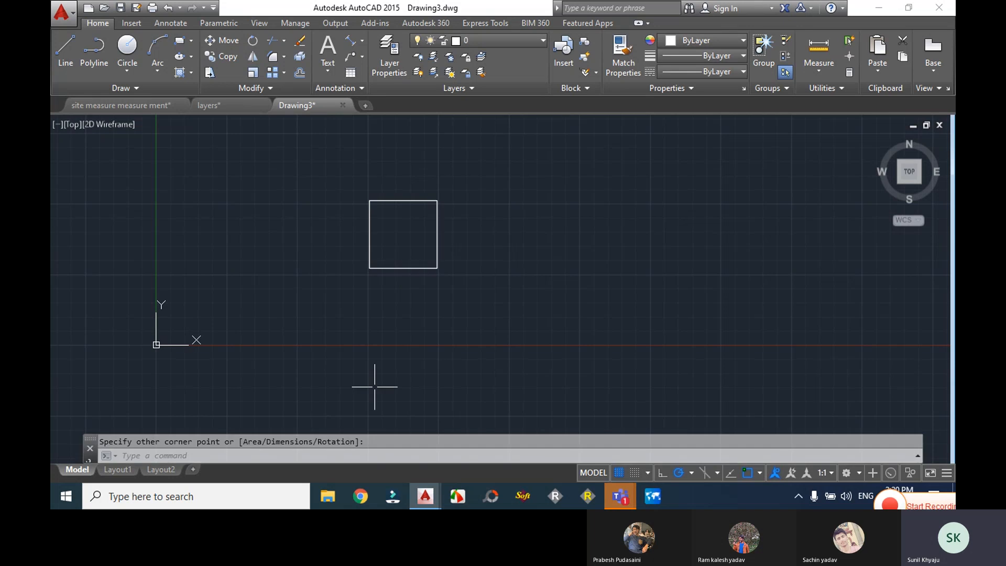
# - Move the square column outline onto the Column 12 12 layer and clear the selection
pyautogui.click(437, 249)
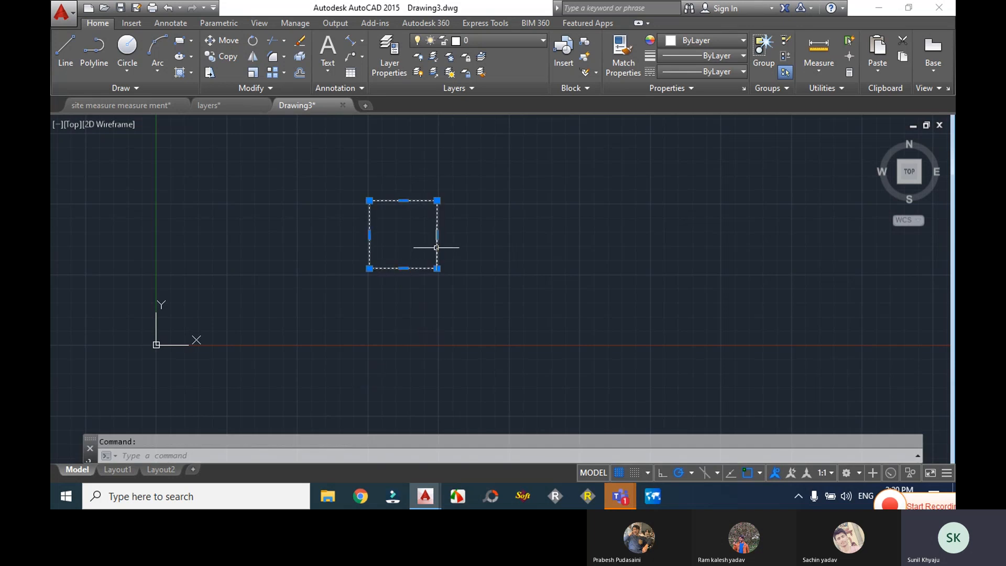
pyautogui.click(498, 41)
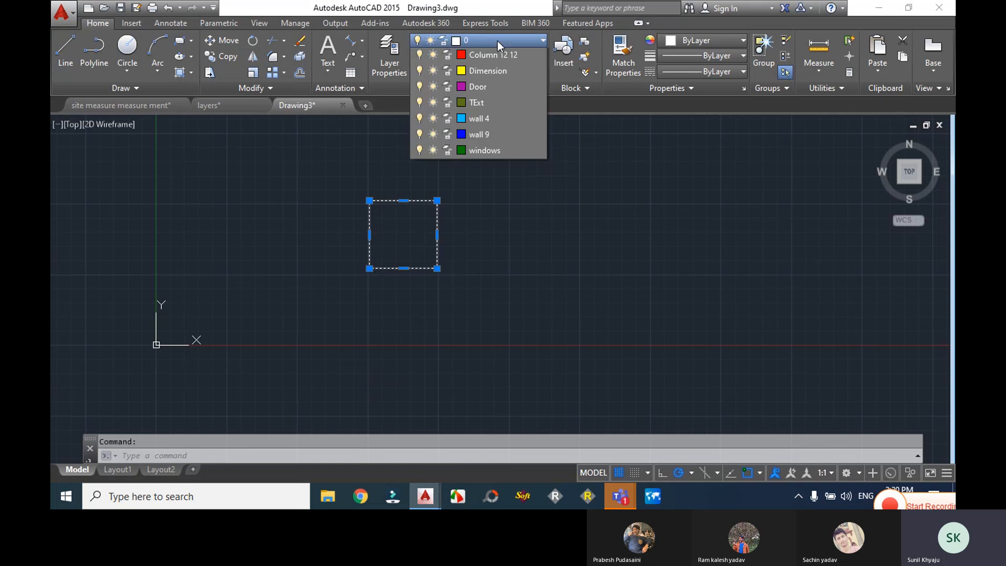
pyautogui.click(558, 187)
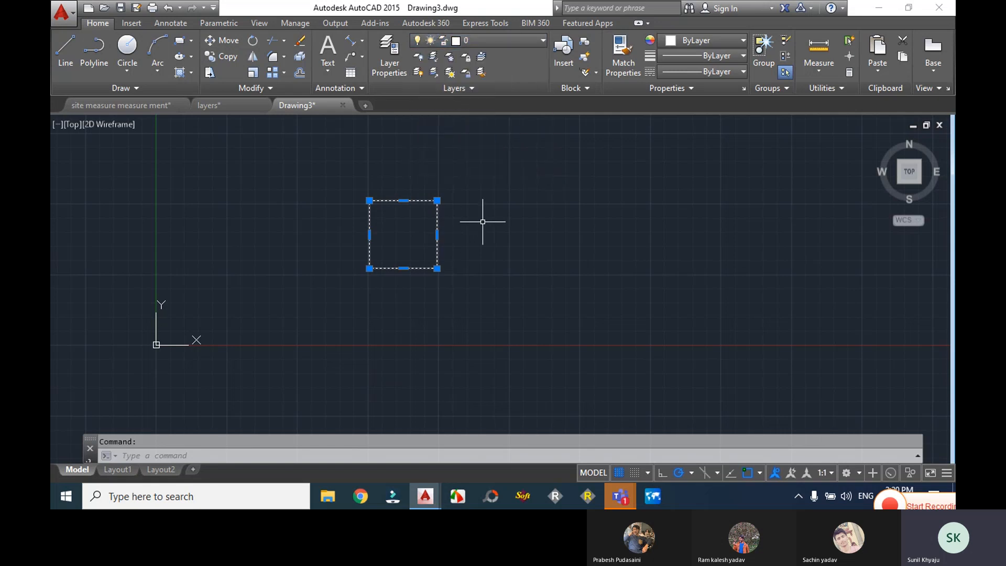
pyautogui.click(485, 40)
pyautogui.click(502, 41)
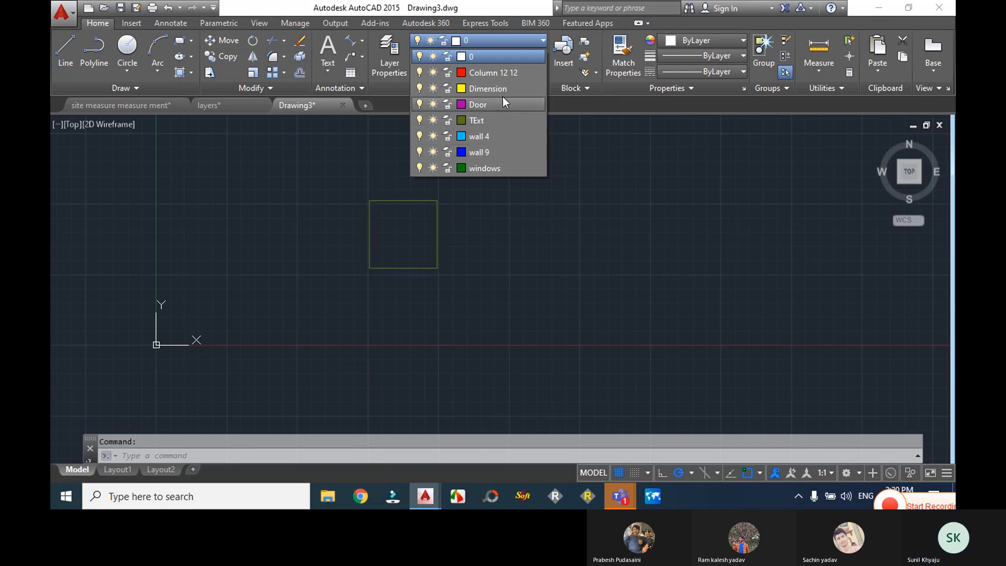
pyautogui.click(497, 71)
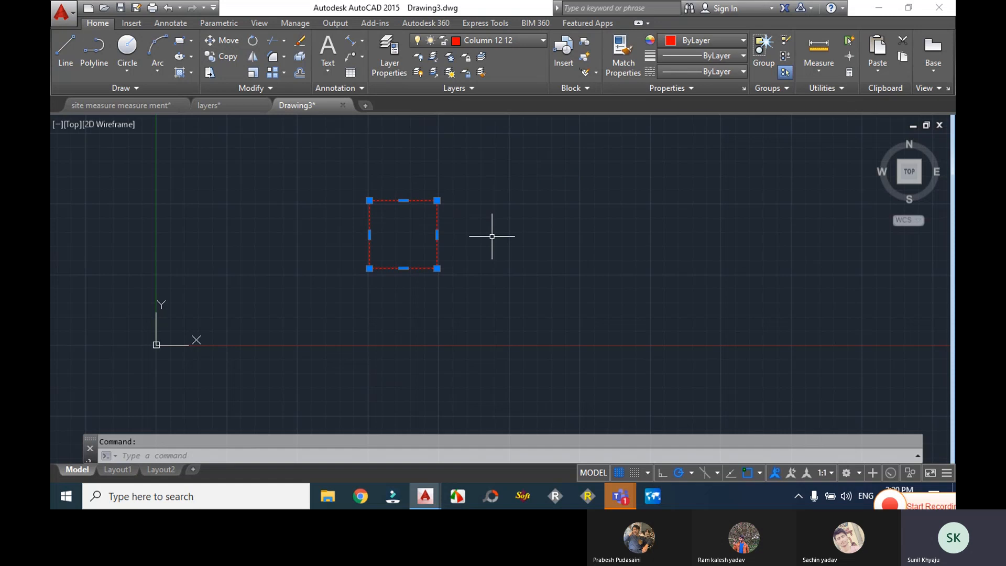
pyautogui.press('Escape')
# - Start a rectangular array of the red square column
pyautogui.scroll(-2, 492, 236)
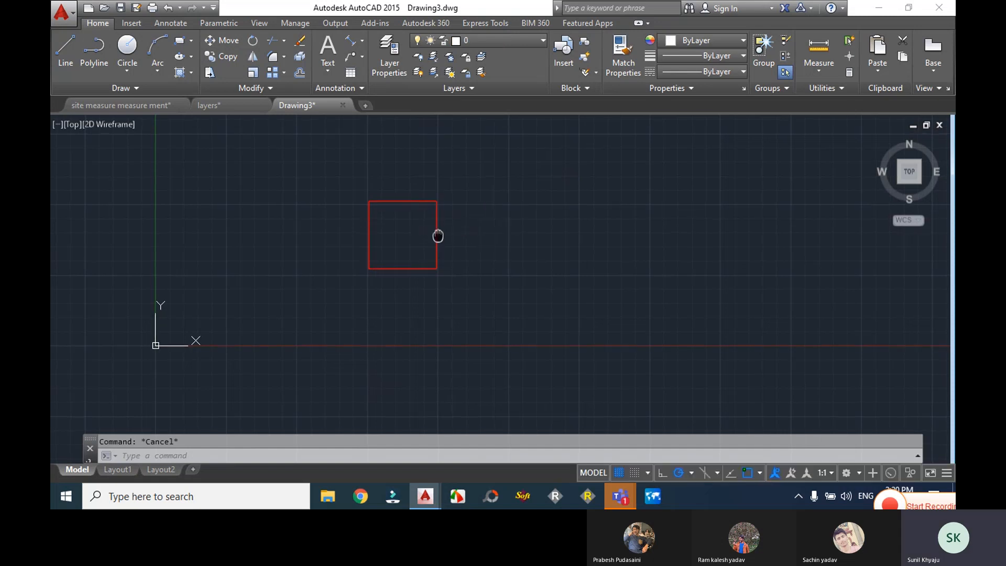
pyautogui.moveTo(438, 236); pyautogui.dragTo(359, 317, button='middle')
pyautogui.scroll(2, 411, 286)
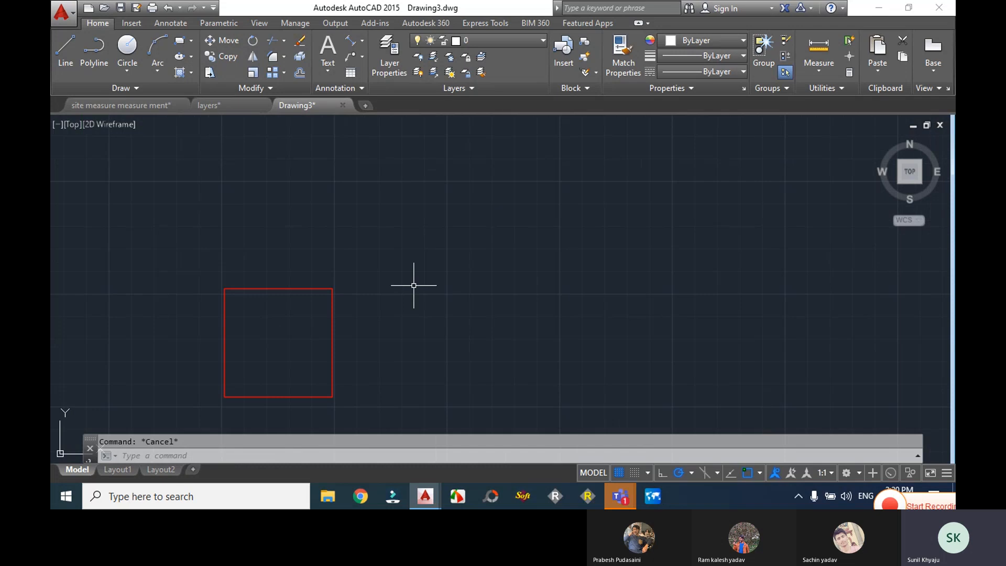
pyautogui.scroll(-2, 414, 285)
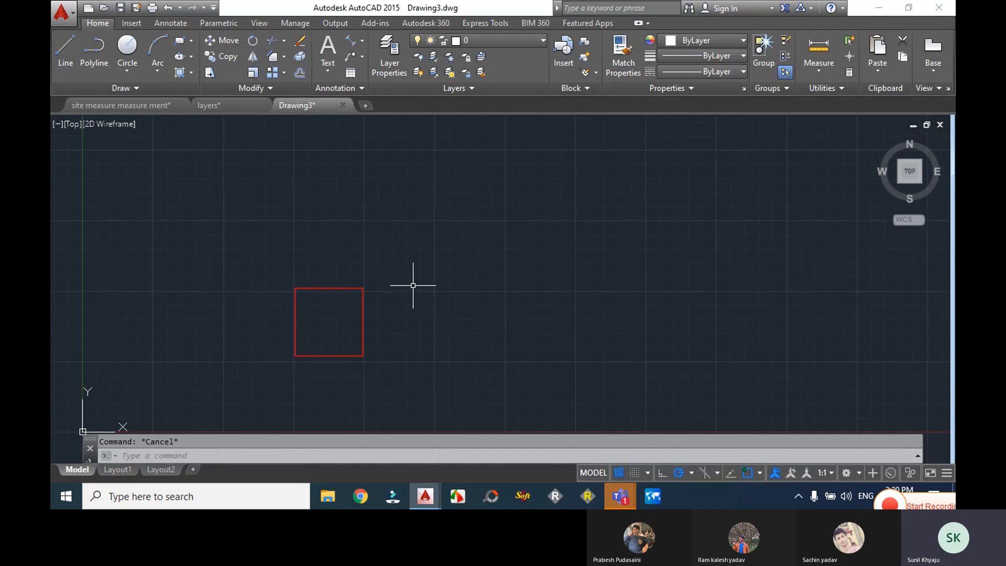
pyautogui.scroll(-1, 388, 289)
pyautogui.moveTo(459, 253); pyautogui.dragTo(343, 290, button='middle')
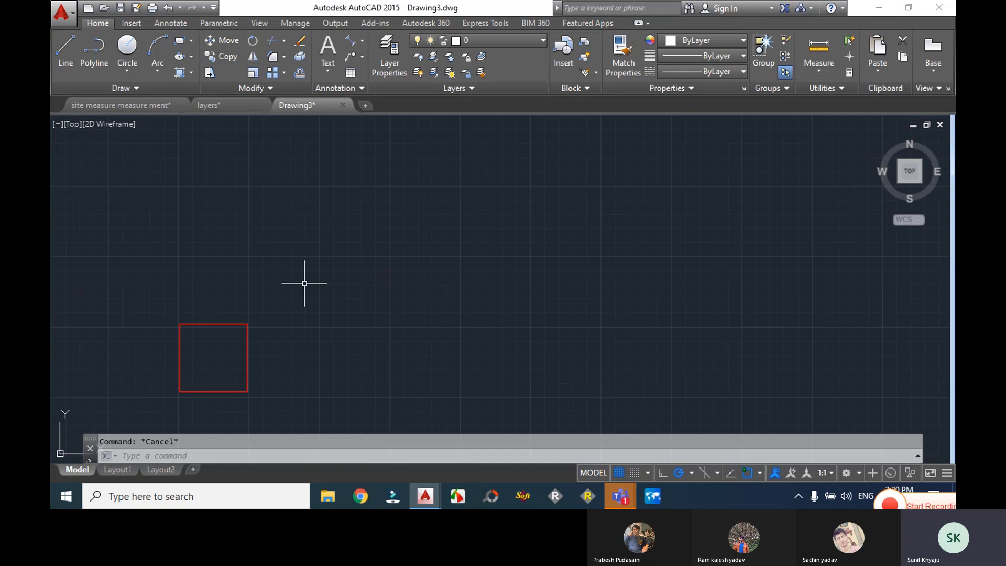
pyautogui.write('ar')
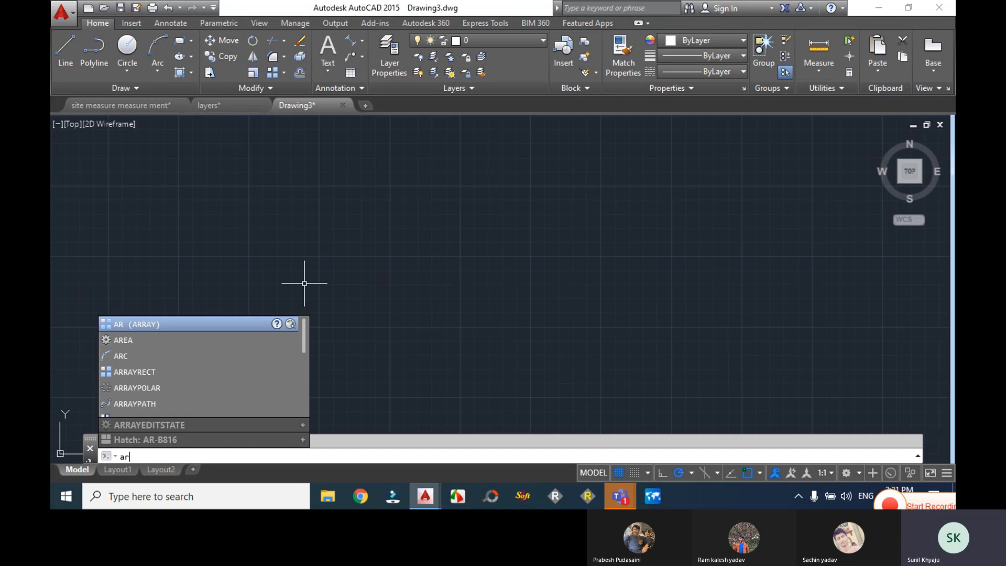
pyautogui.press('Return')
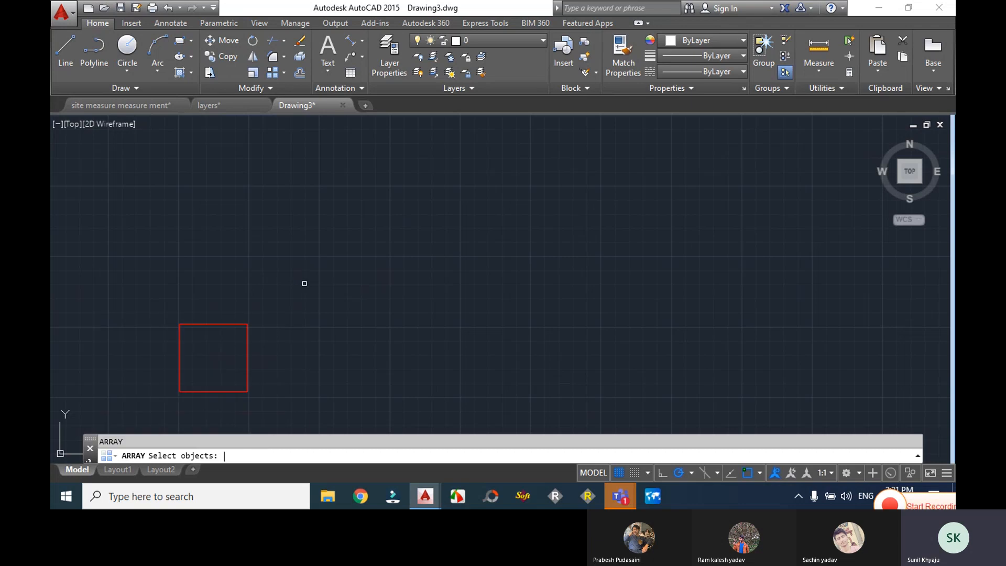
pyautogui.scroll(2, 305, 283)
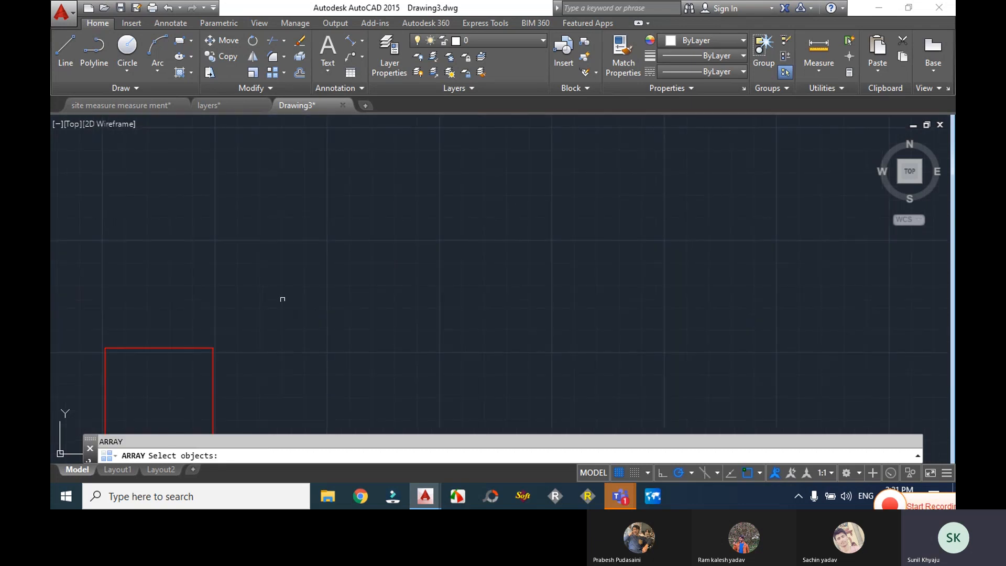
pyautogui.click(211, 397)
pyautogui.scroll(-2, 214, 392)
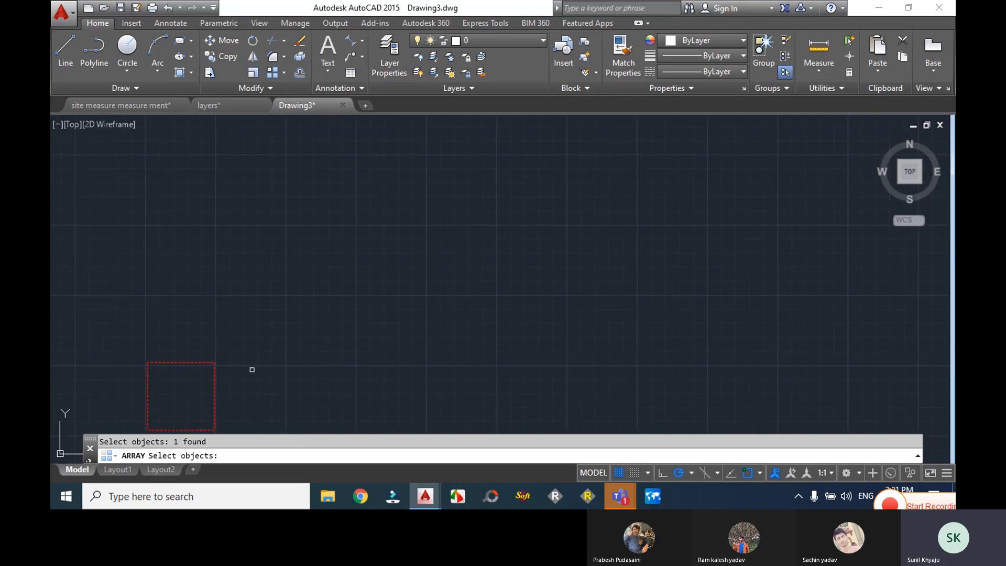
pyautogui.moveTo(252, 370); pyautogui.dragTo(314, 262, button='middle')
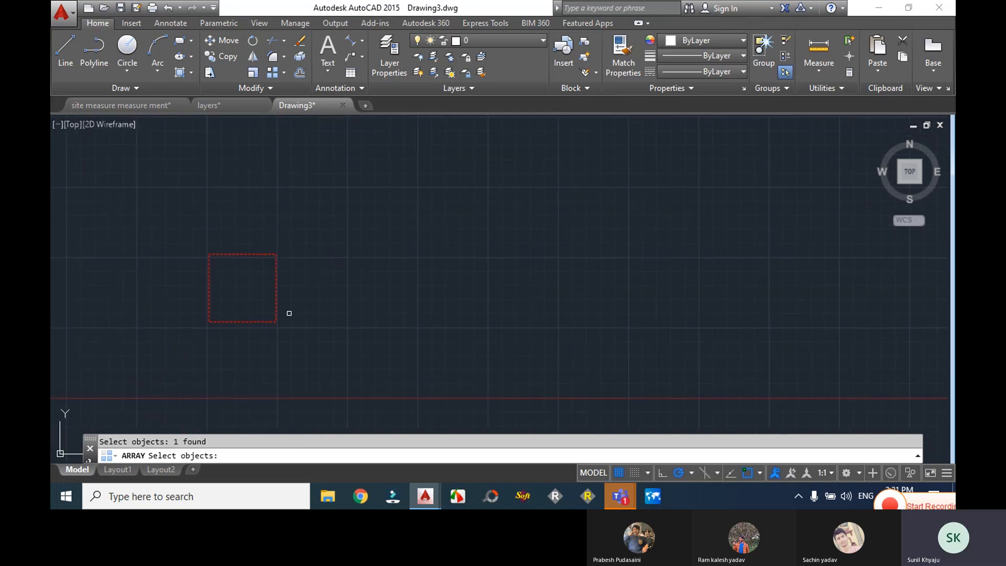
pyautogui.press('Return')
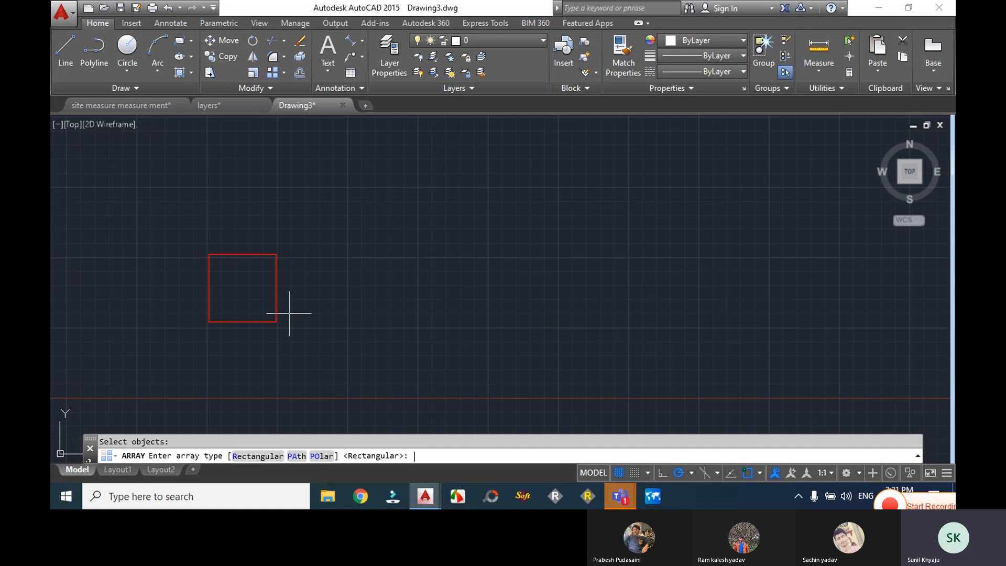
pyautogui.press('Return')
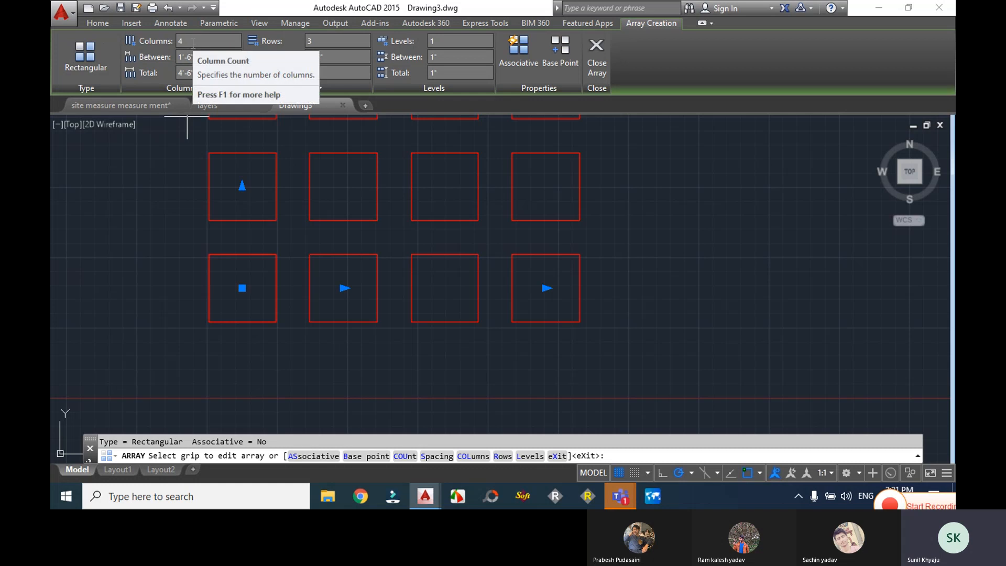
# - Set the array's spacing to 12' between columns and 10' between rows
pyautogui.click(198, 56)
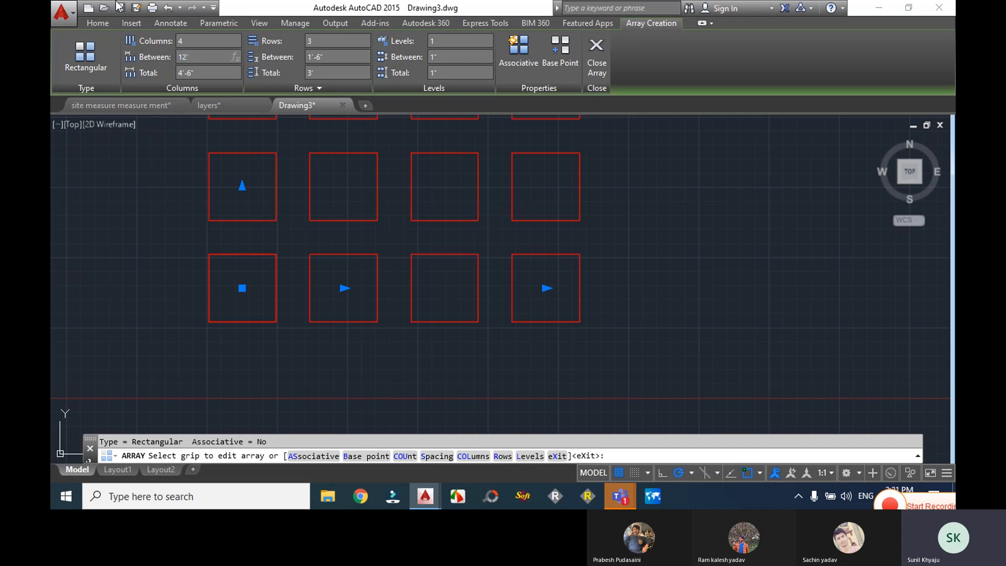
pyautogui.write("12'")
pyautogui.press('Return')
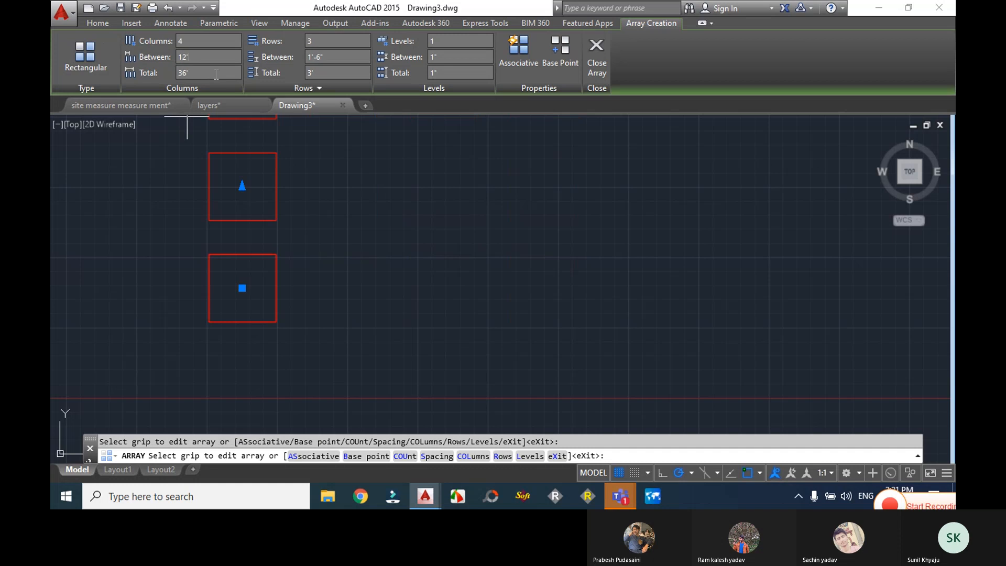
pyautogui.scroll(-2, 316, 214)
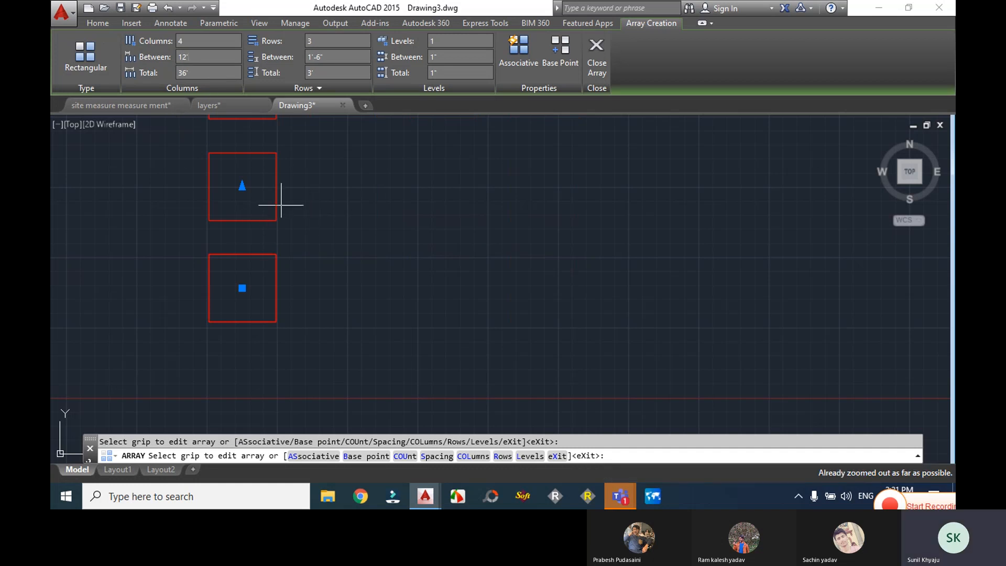
pyautogui.click(329, 57)
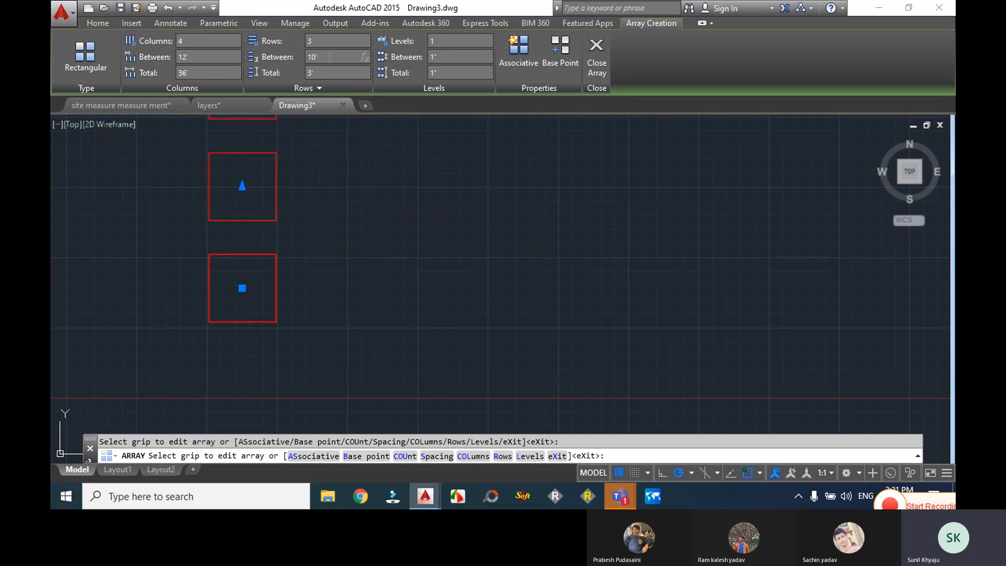
pyautogui.write("10'")
pyautogui.press('Return')
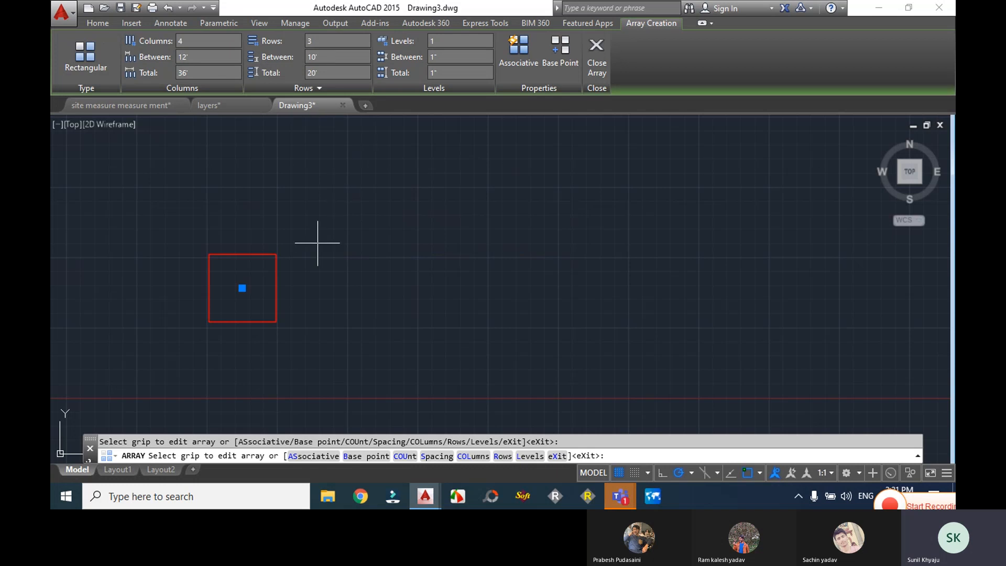
# - Finish the column array and fit the whole grid of columns in view
pyautogui.scroll(-3, 317, 243)
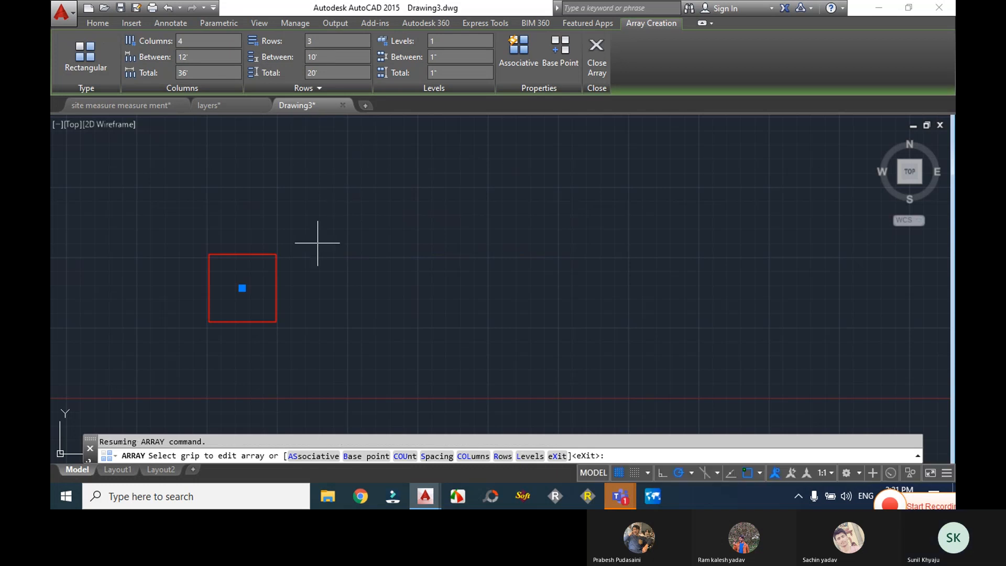
pyautogui.scroll(4, 317, 243)
pyautogui.scroll(-5, 317, 243)
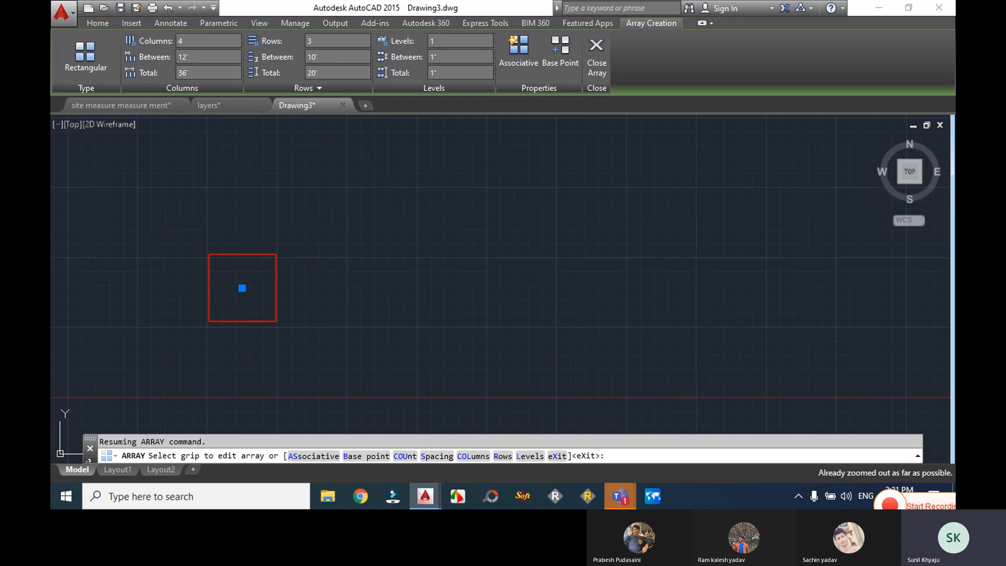
pyautogui.press('Return')
pyautogui.middleClick(317, 243)
pyautogui.middleClick(317, 243)
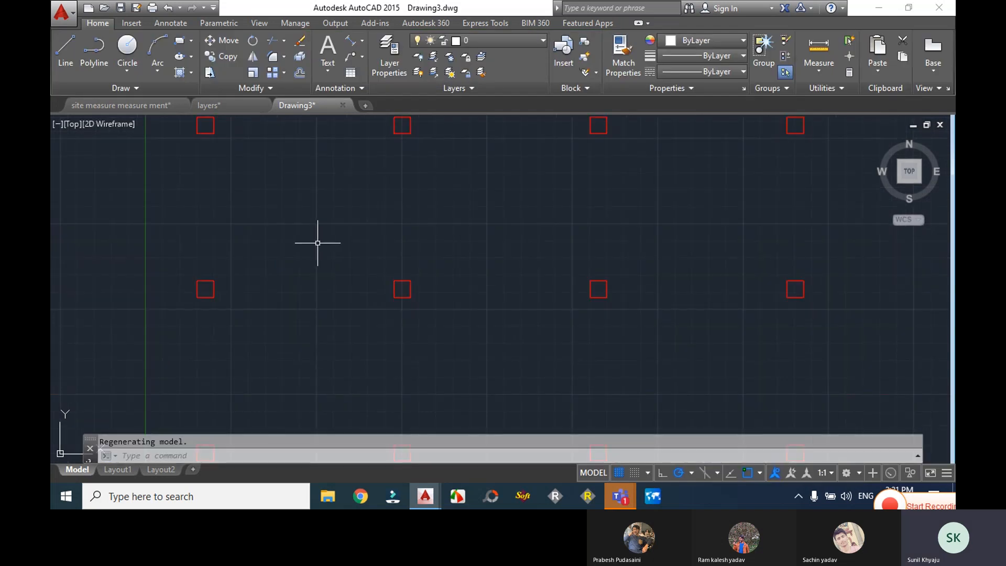
pyautogui.scroll(-6, 375, 241)
pyautogui.scroll(2, 388, 240)
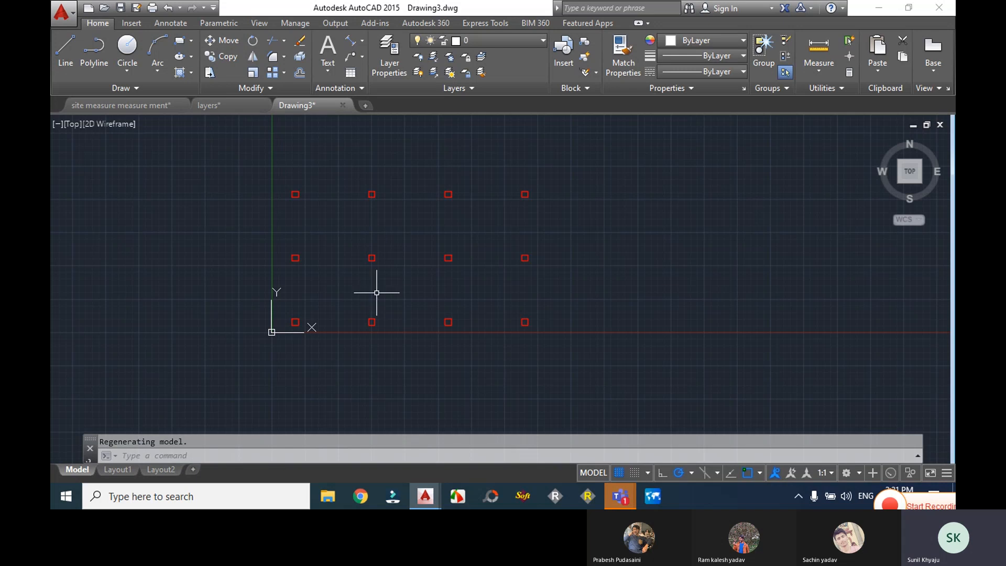
pyautogui.scroll(2, 304, 325)
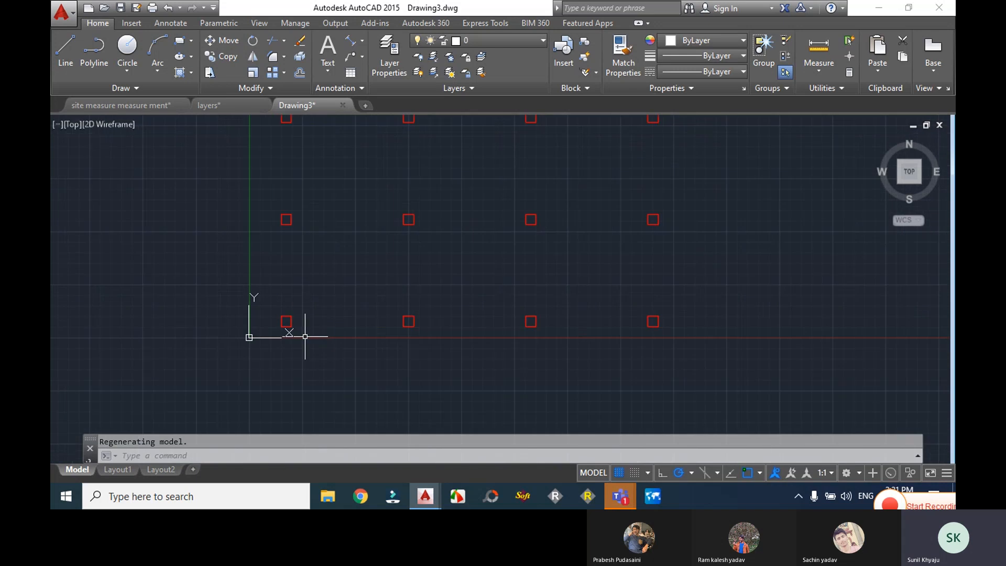
pyautogui.scroll(-2, 330, 239)
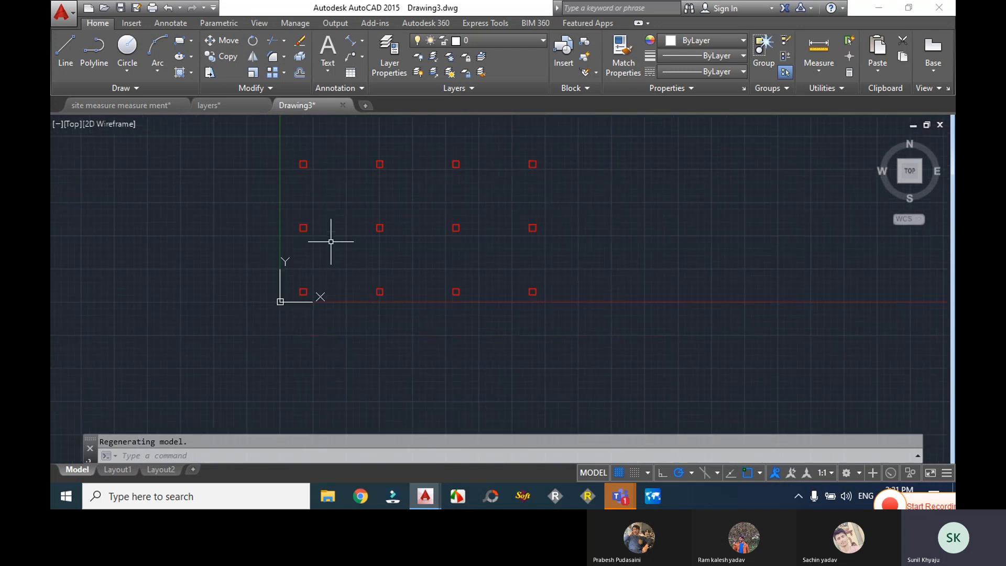
# - Make wall 9 the current layer for drawing the walls
pyautogui.click(456, 164)
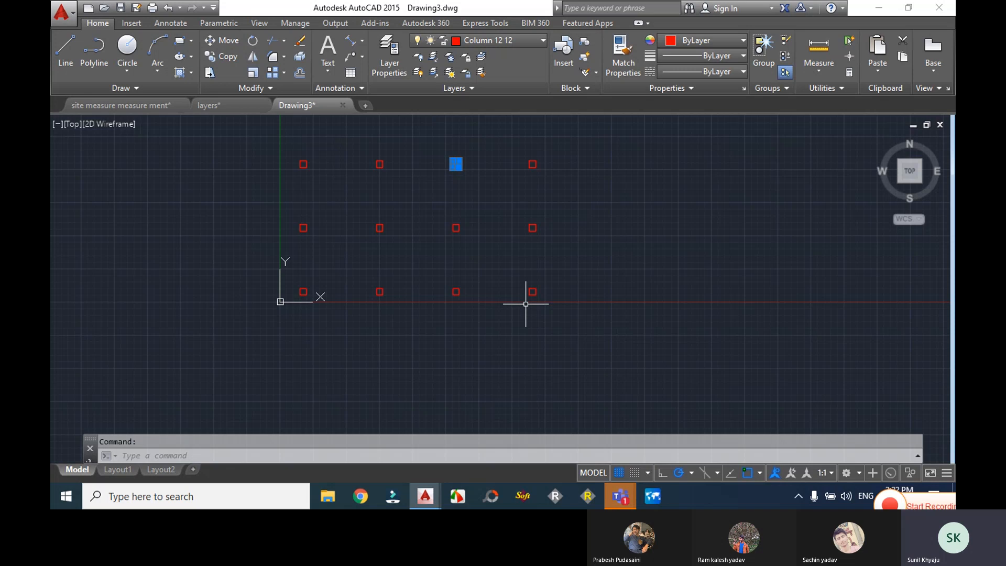
pyautogui.press('Escape')
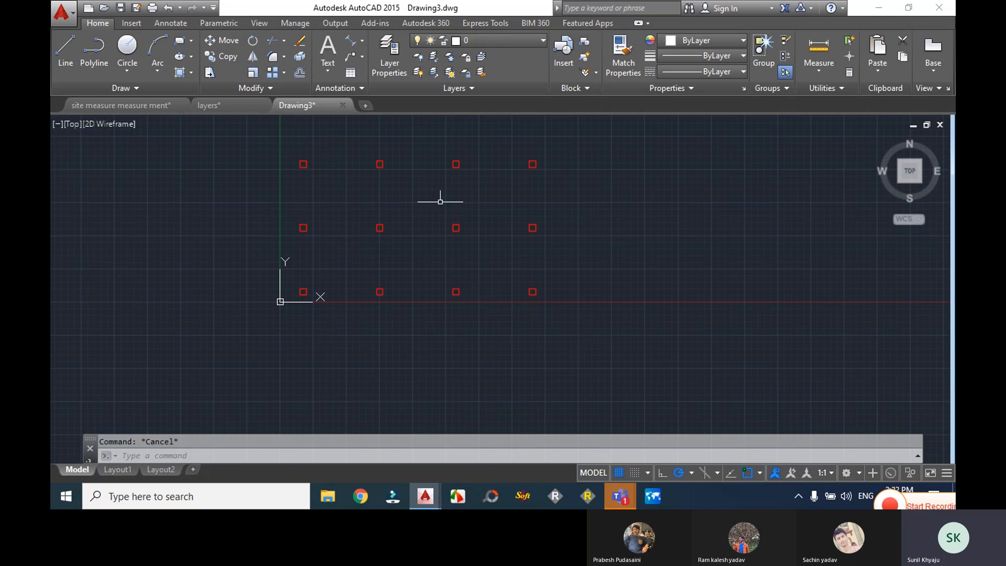
pyautogui.click(475, 41)
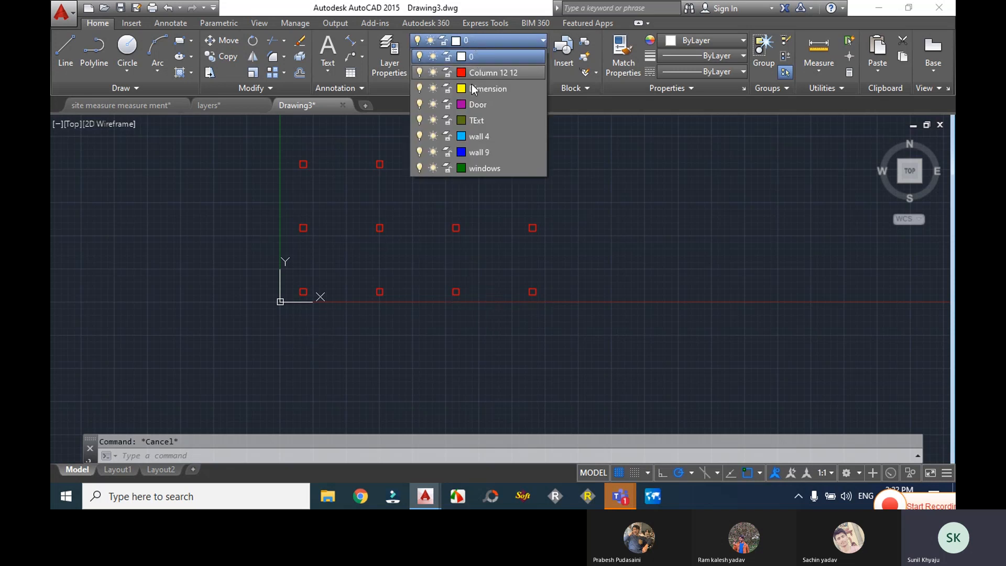
pyautogui.click(479, 153)
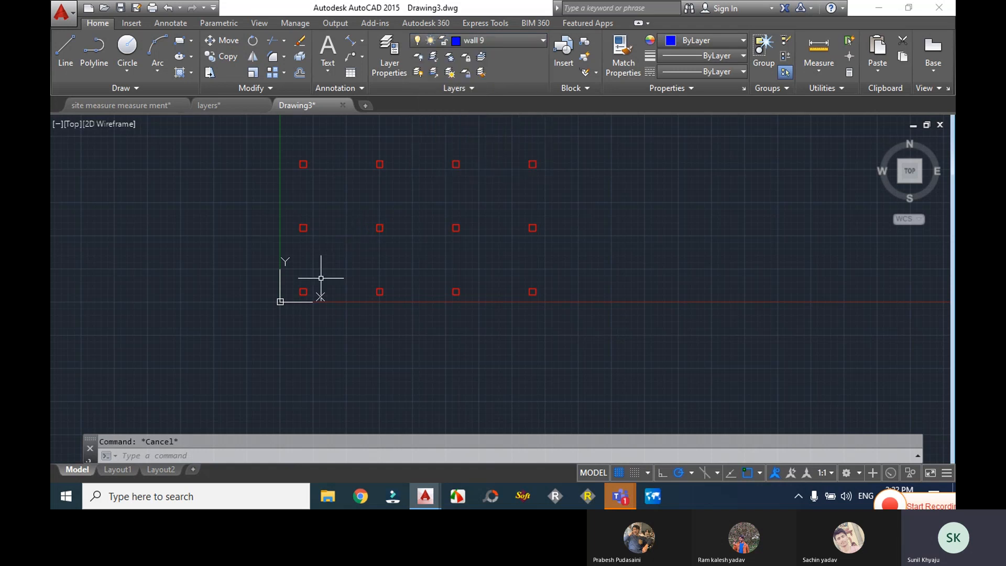
pyautogui.scroll(4, 320, 278)
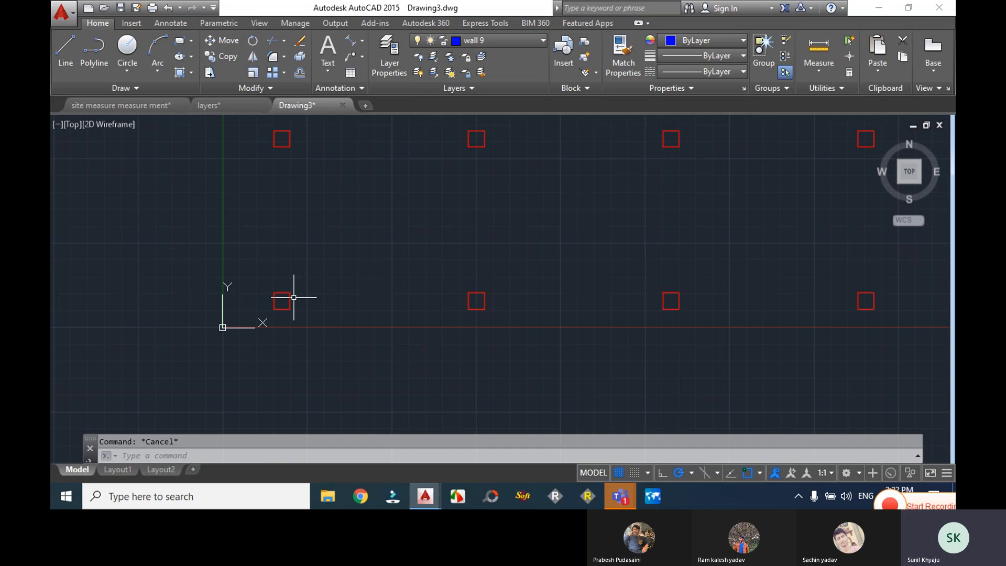
pyautogui.write('l')
pyautogui.press('Return')
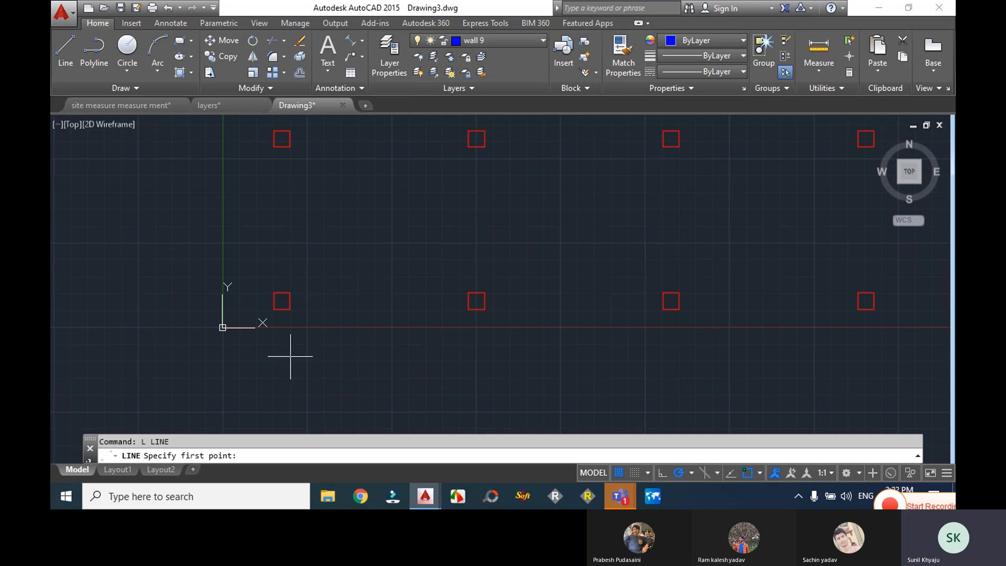
pyautogui.click(274, 309)
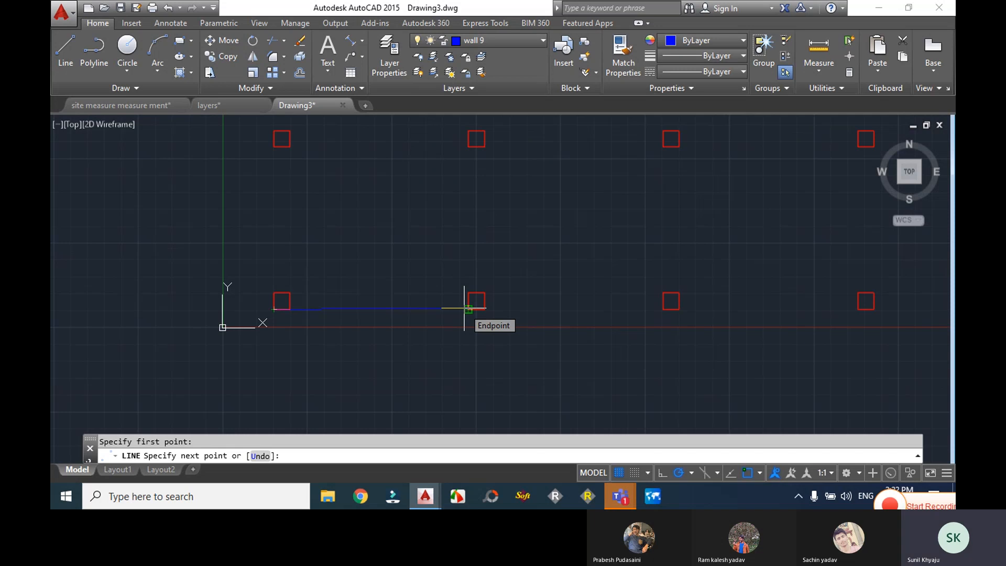
pyautogui.press('Escape')
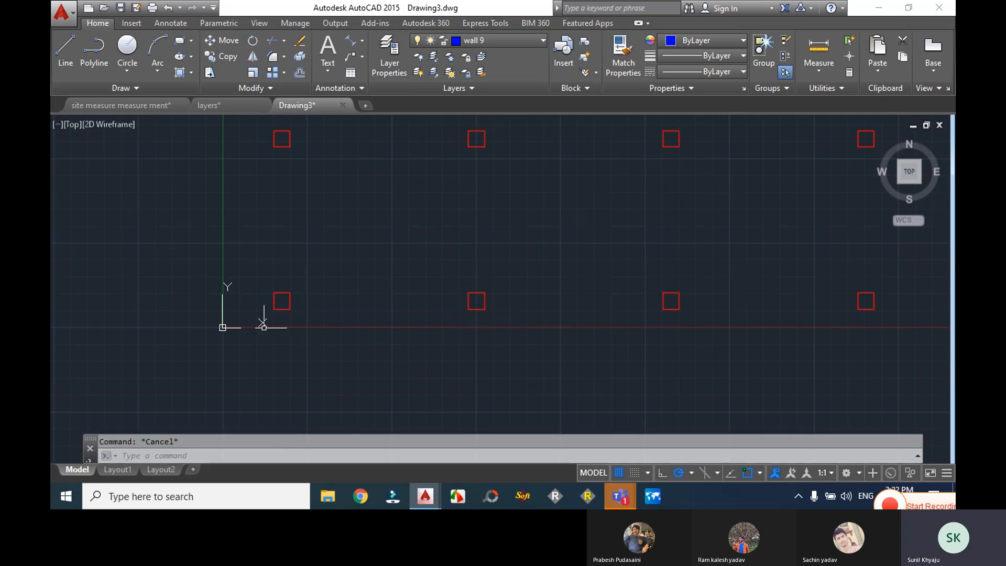
# - Draw one continuous line along the lower edges of the bottom column row, from the first column's outer corner to the last column's
pyautogui.press('Return')
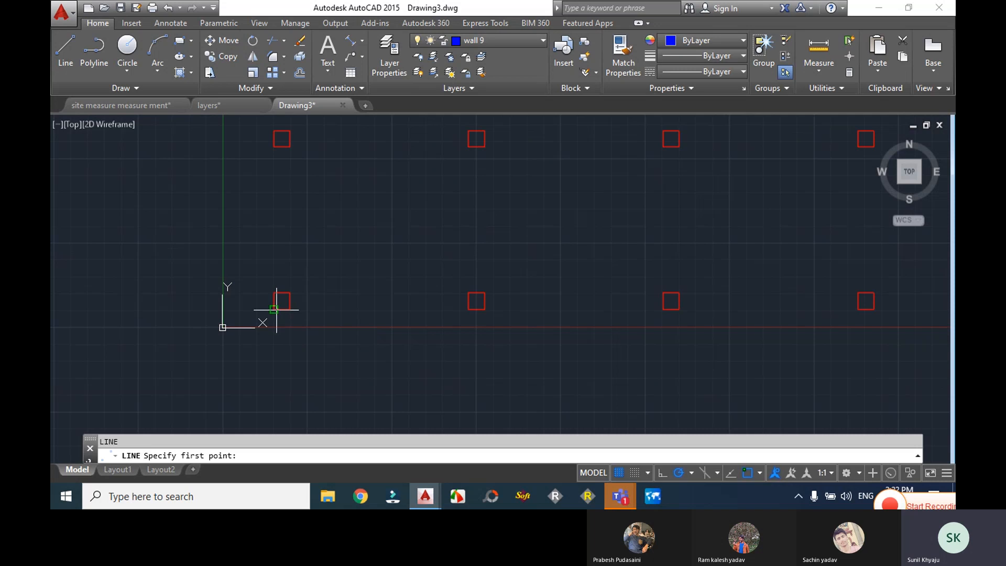
pyautogui.click(276, 309)
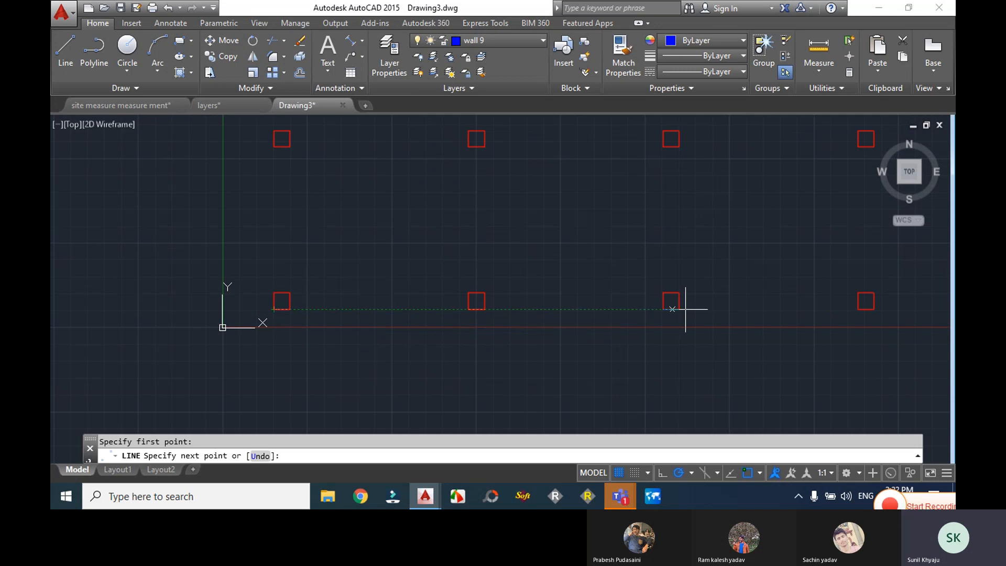
pyautogui.click(874, 309)
pyautogui.press('Return')
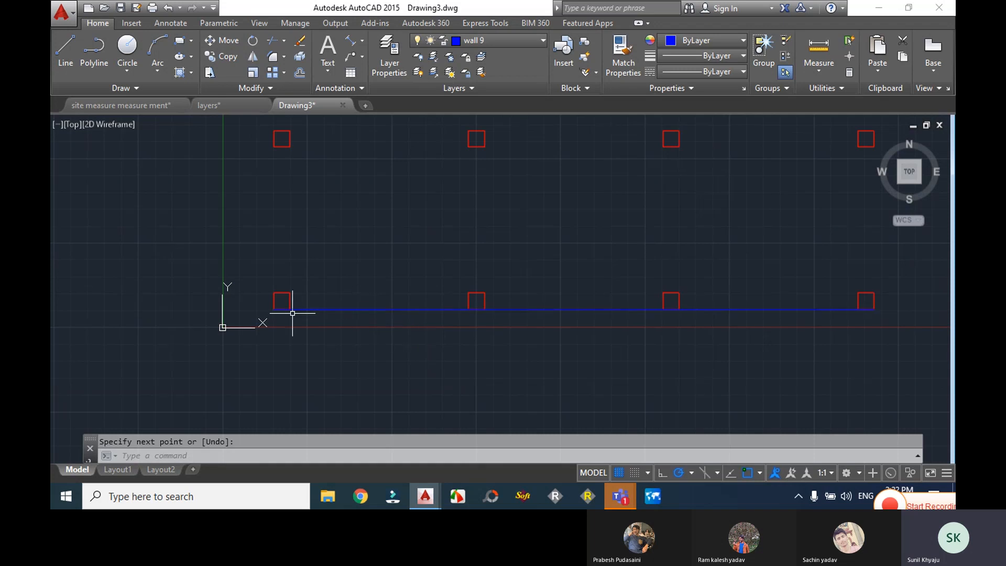
# - Delete the continuous line running under the bottom row of columns
pyautogui.scroll(4, 281, 309)
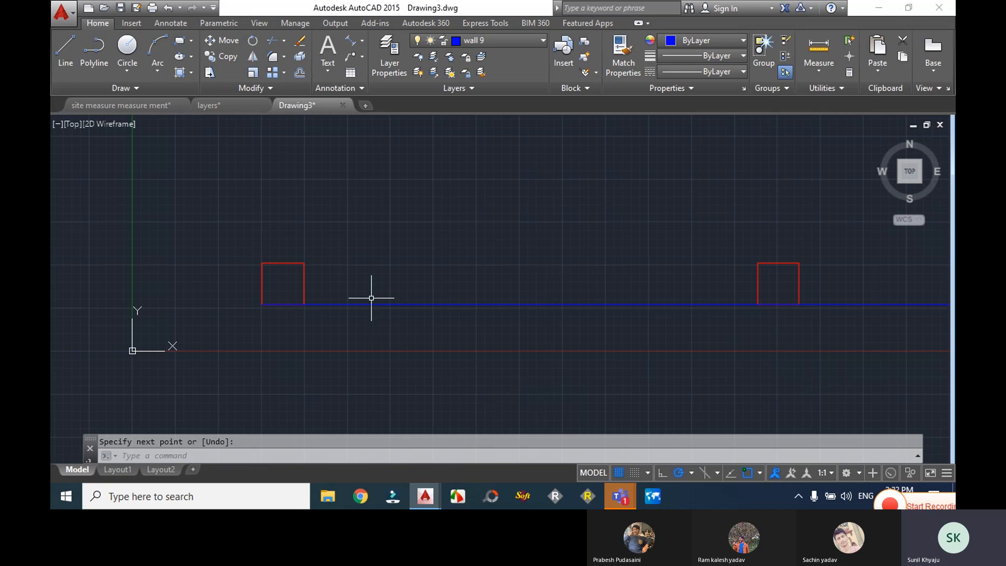
pyautogui.press('Escape')
pyautogui.click(371, 304)
pyautogui.press('Delete')
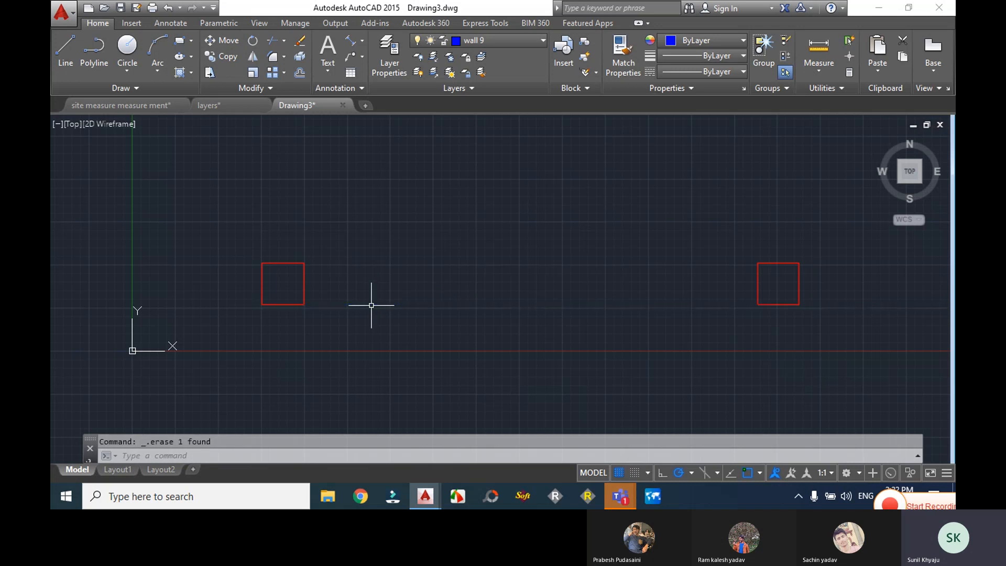
# - Draw a wall line between the facing lower corners of the first and second columns in the bottom row
pyautogui.write('l')
pyautogui.press('Return')
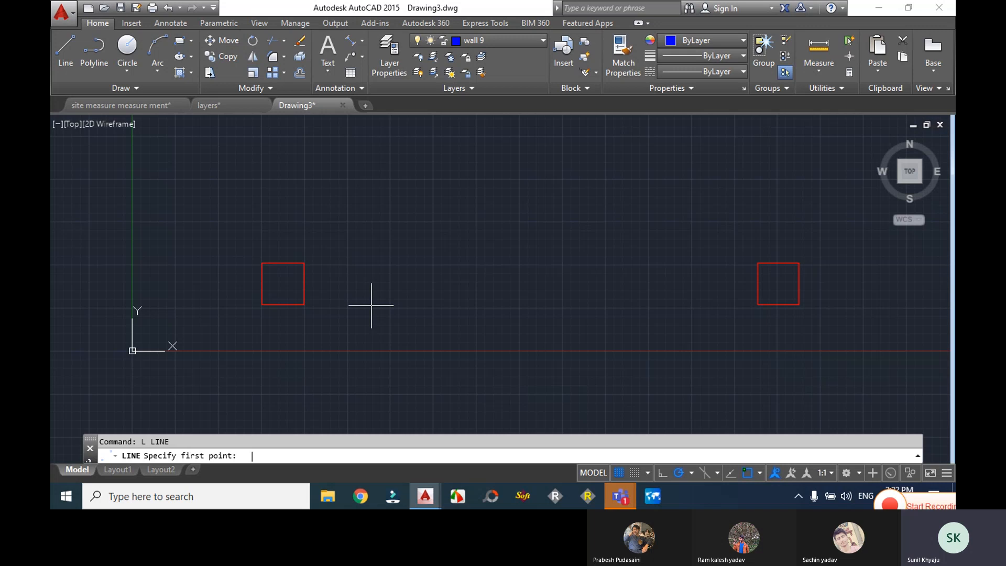
pyautogui.click(307, 304)
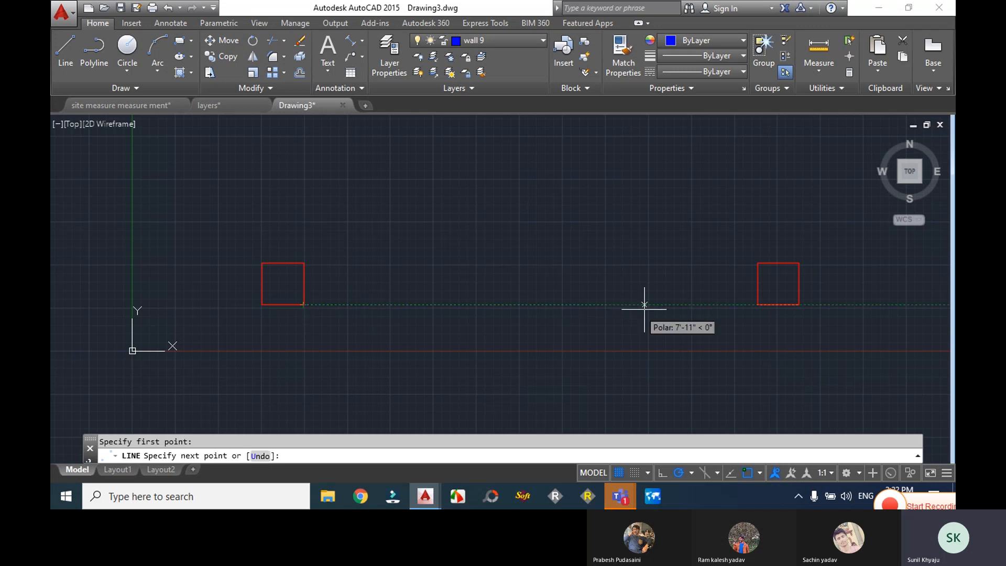
pyautogui.click(758, 304)
pyautogui.scroll(-5, 734, 329)
pyautogui.moveTo(734, 329); pyautogui.dragTo(517, 314, button='middle')
pyautogui.press('Return')
# - Draw a wall line between the facing lower corners of the second and third columns in the bottom row
pyautogui.press('Return')
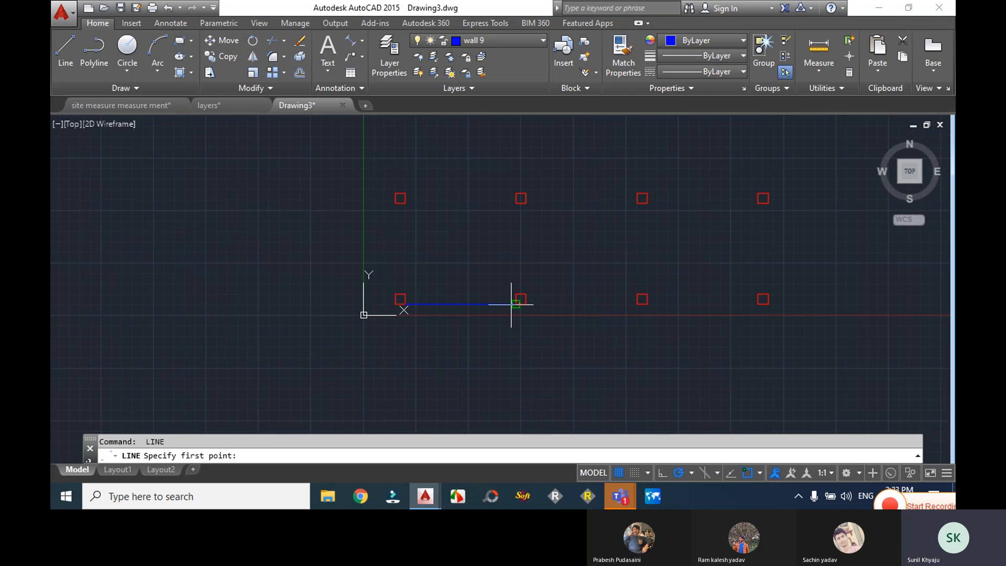
pyautogui.scroll(8, 530, 303)
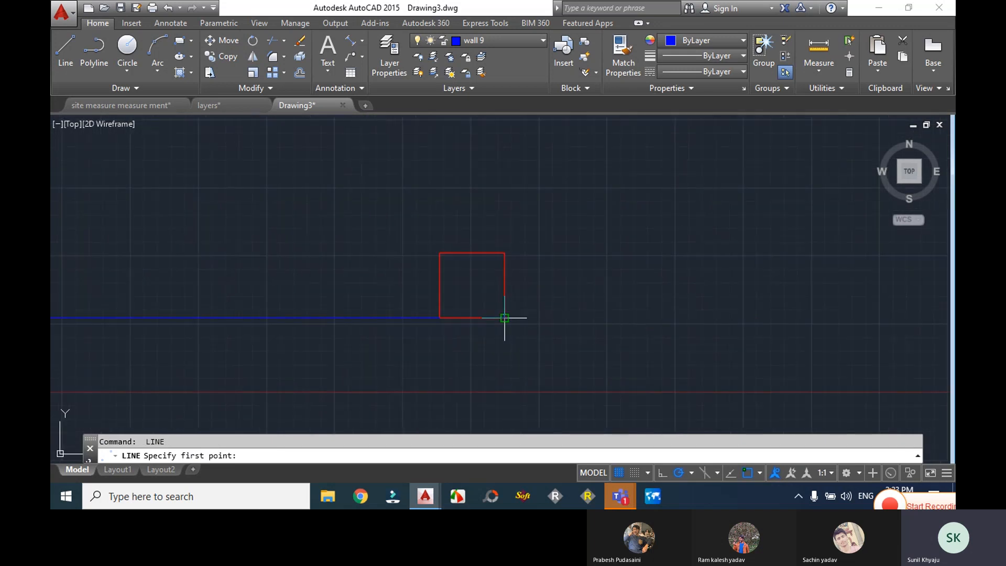
pyautogui.click(522, 303)
pyautogui.scroll(-10, 559, 310)
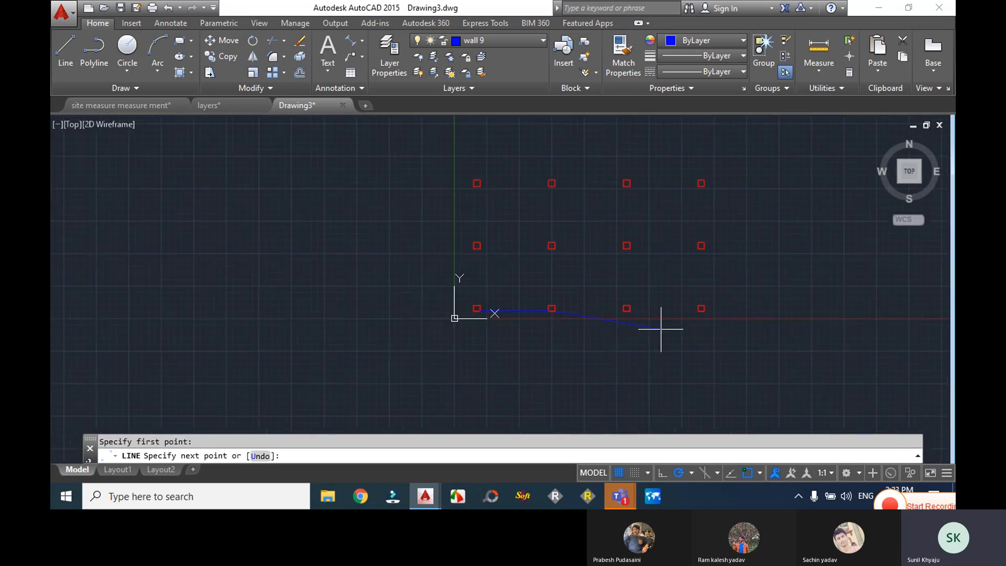
pyautogui.click(624, 317)
pyautogui.press('Return')
# - Draw a wall line between the facing lower corners of the third and fourth bottom columns and end the Line command
pyautogui.press('Return')
pyautogui.click(630, 311)
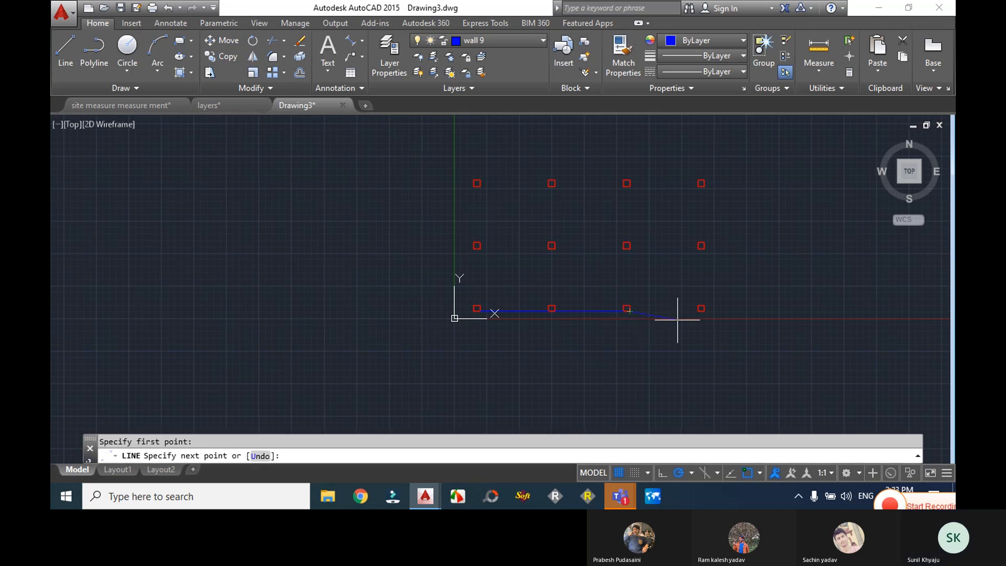
pyautogui.click(694, 312)
pyautogui.press('Return')
pyautogui.press('Return')
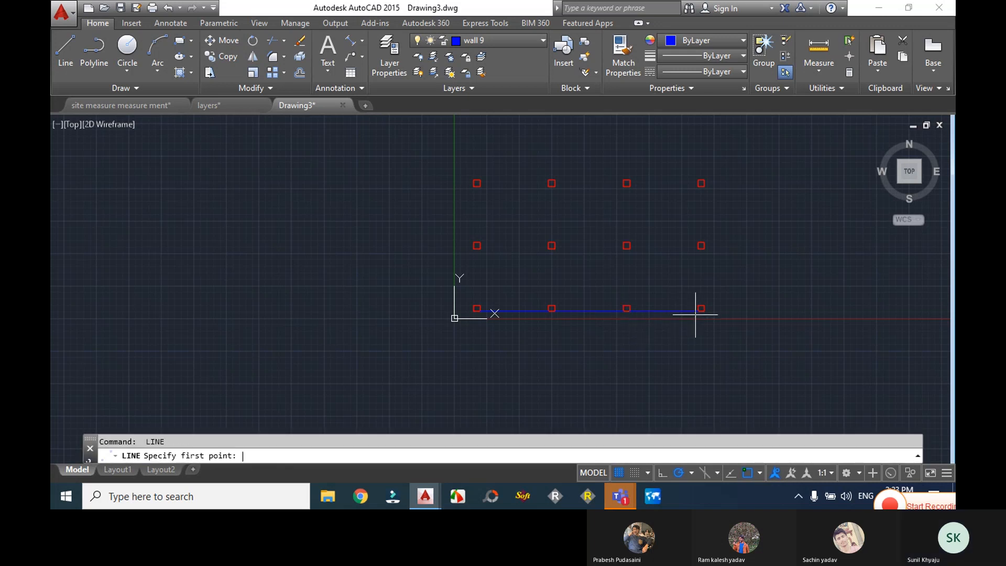
pyautogui.click(704, 311)
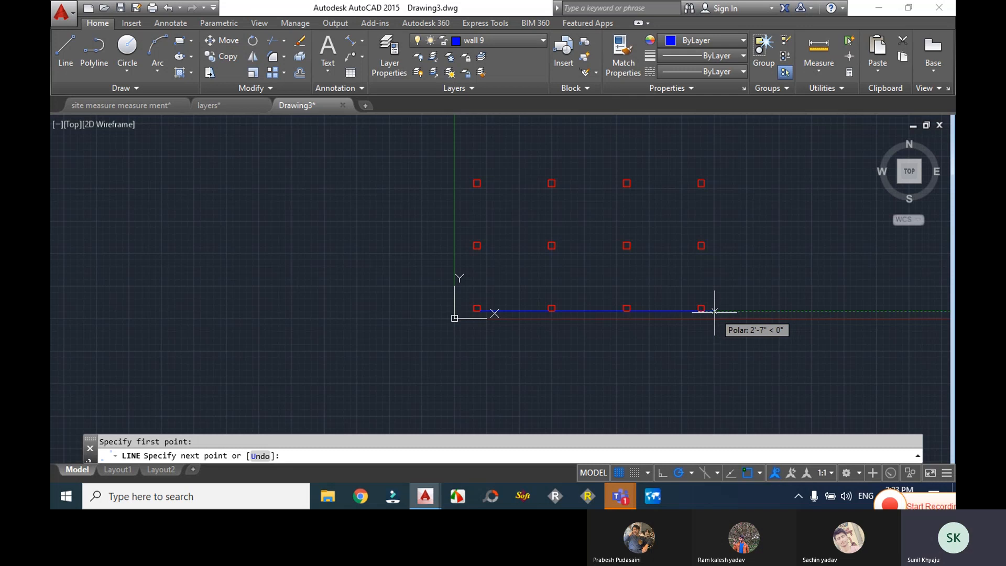
pyautogui.press('Escape')
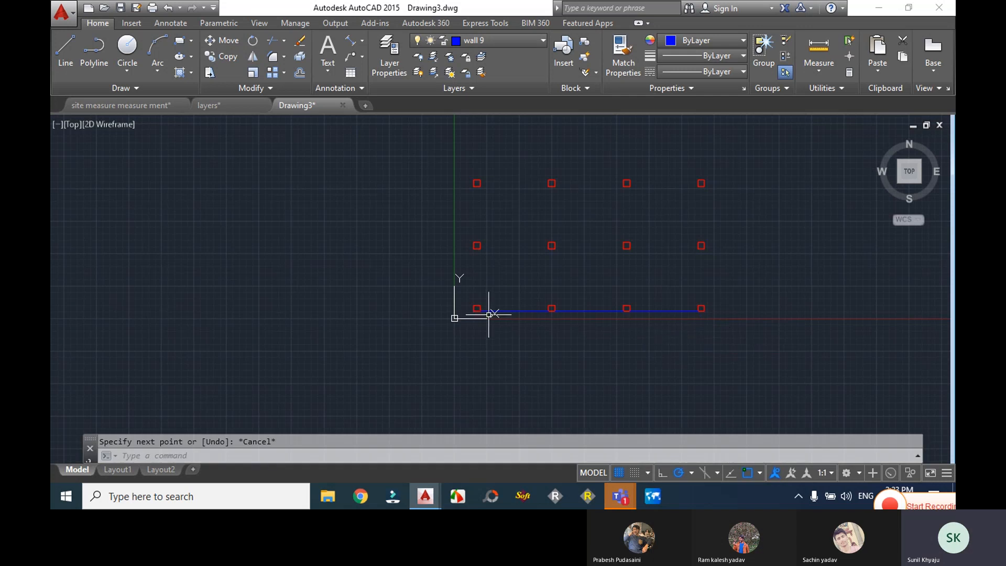
# - Add an aligned dimension between the lower-edge midpoints of the first two bottom columns, placed below the wall line
pyautogui.click(354, 44)
pyautogui.scroll(6, 505, 312)
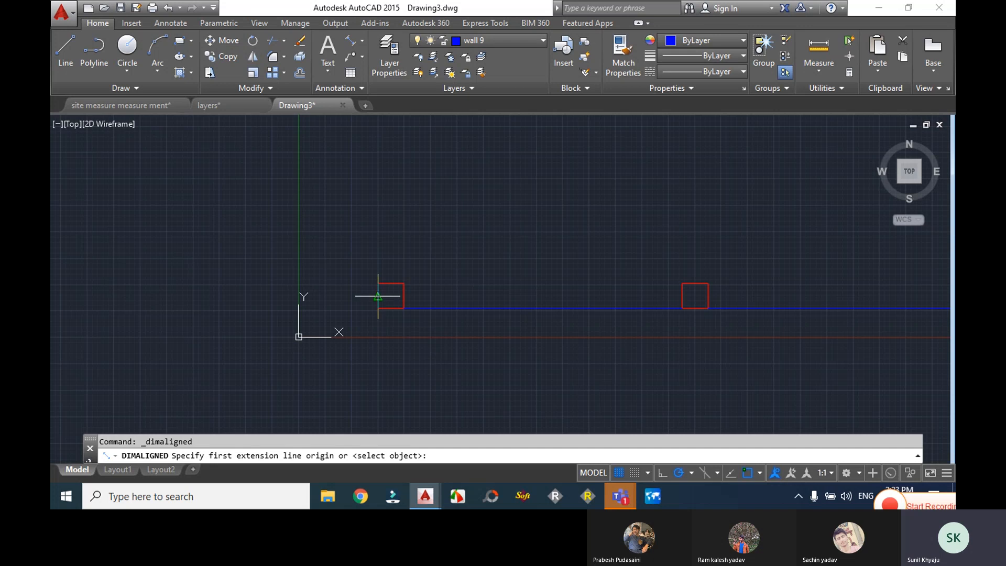
pyautogui.click(393, 308)
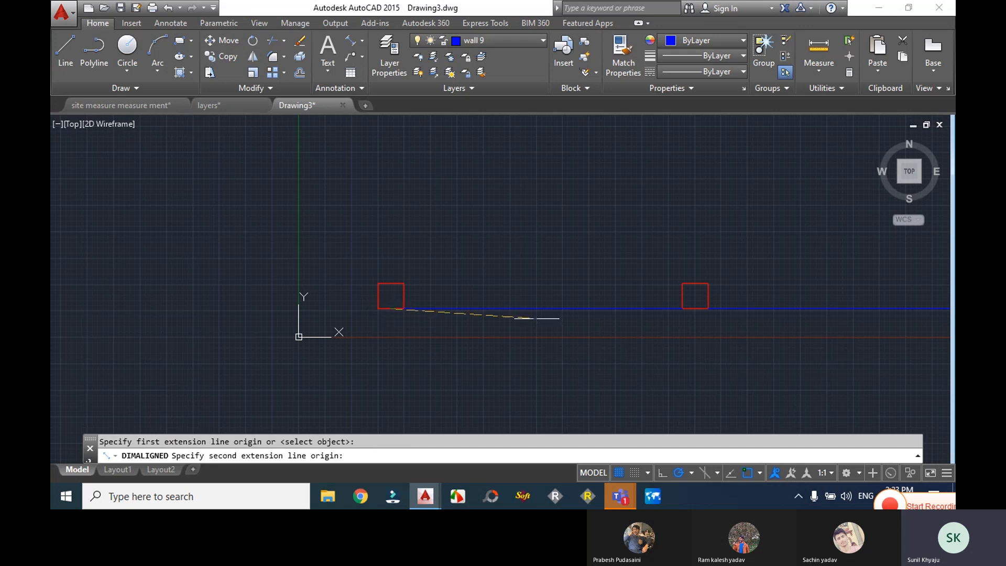
pyautogui.click(695, 308)
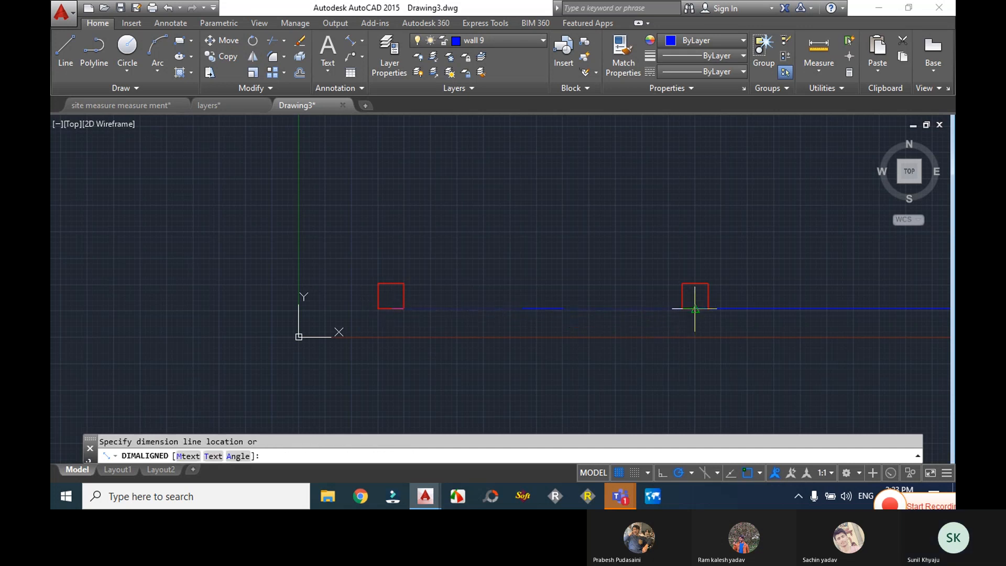
pyautogui.click(694, 353)
pyautogui.scroll(-4, 671, 294)
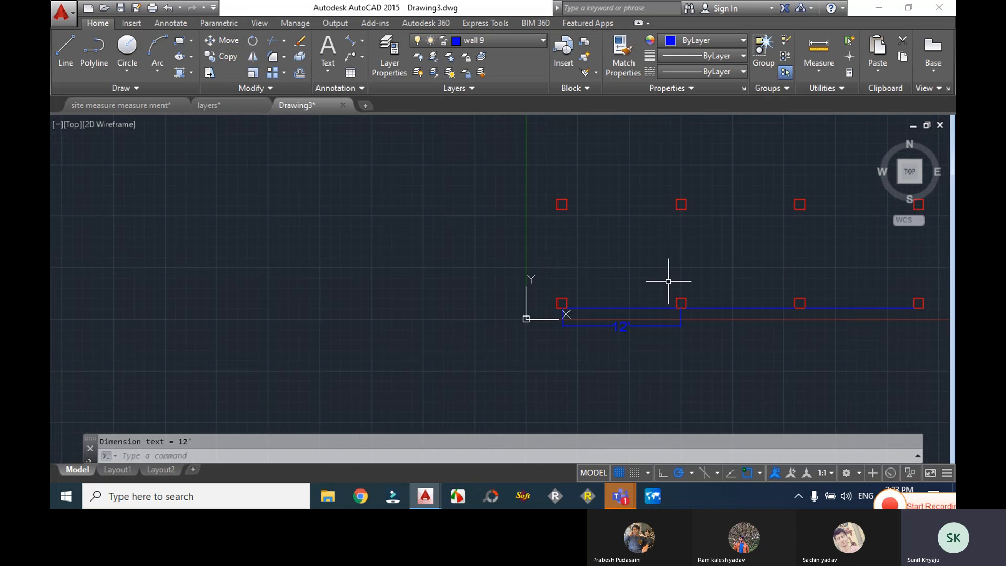
pyautogui.moveTo(667, 281)
pyautogui.mouseDown(button='middle')
pyautogui.moveTo(562, 258)
pyautogui.moveTo(357, 249)
pyautogui.mouseUp(button='middle')
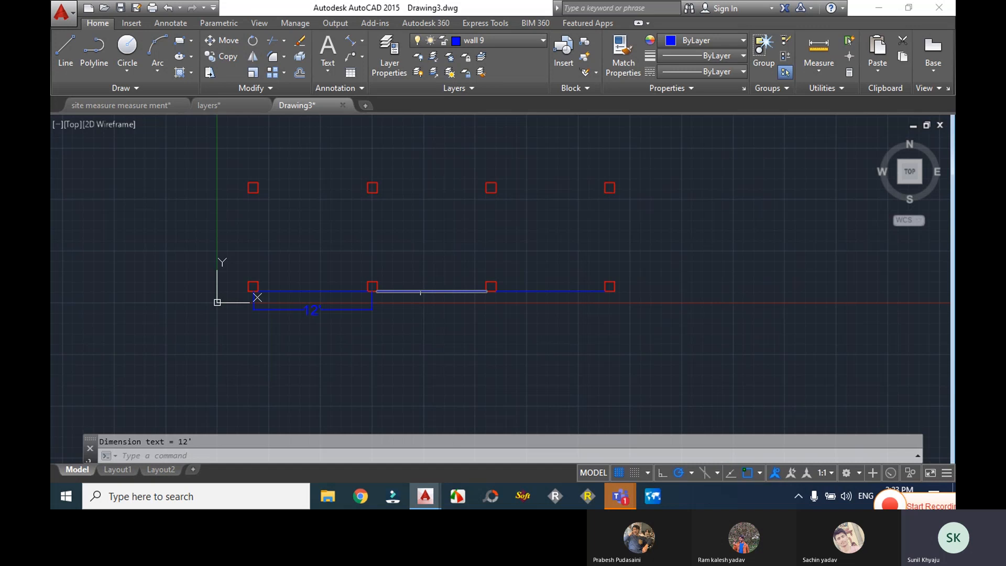
pyautogui.scroll(-3, 557, 297)
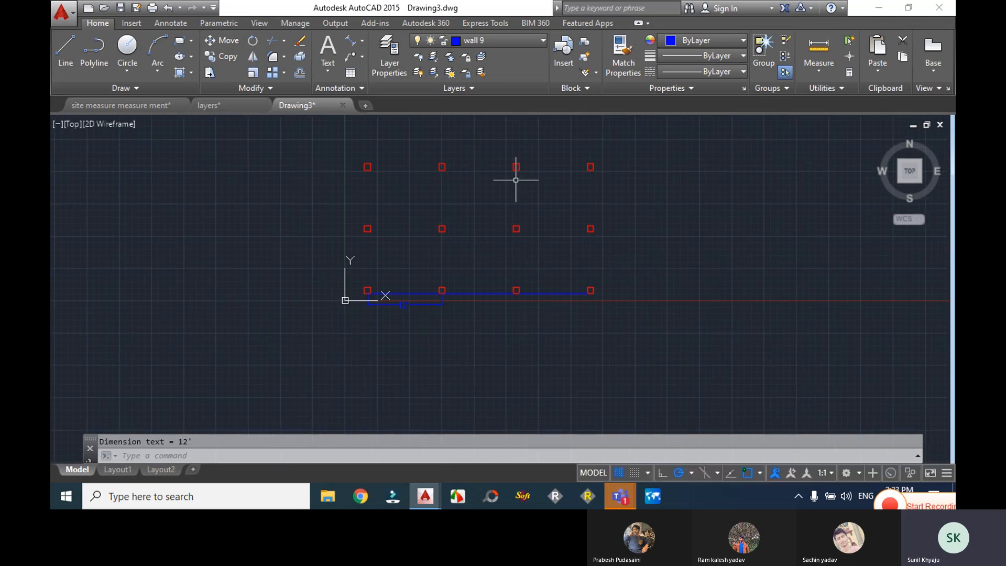
pyautogui.click(527, 316)
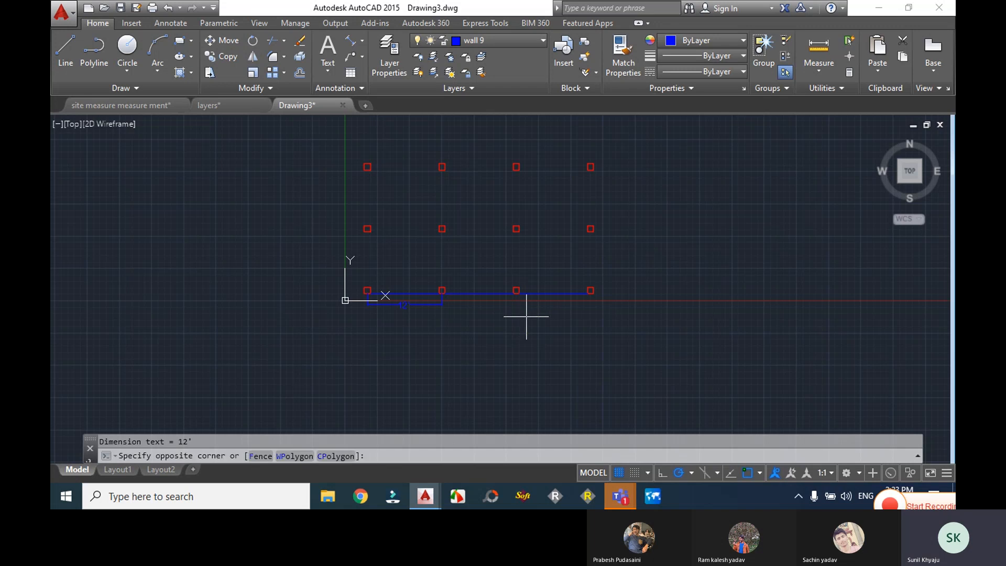
pyautogui.click(510, 154)
pyautogui.press('Escape')
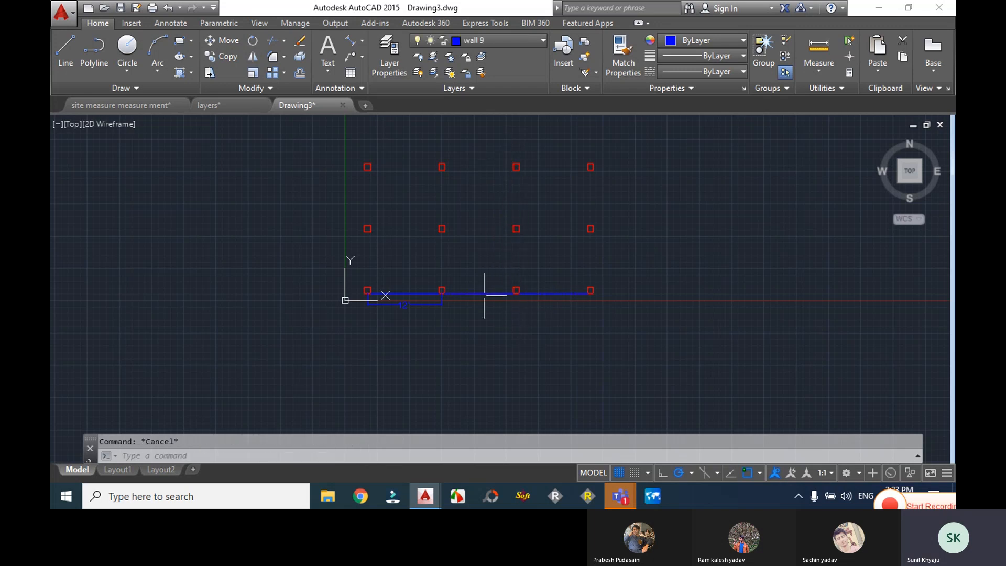
# - Delete the wall lines between the second and third and between the third and fourth bottom columns
pyautogui.click(482, 294)
pyautogui.scroll(4, 495, 324)
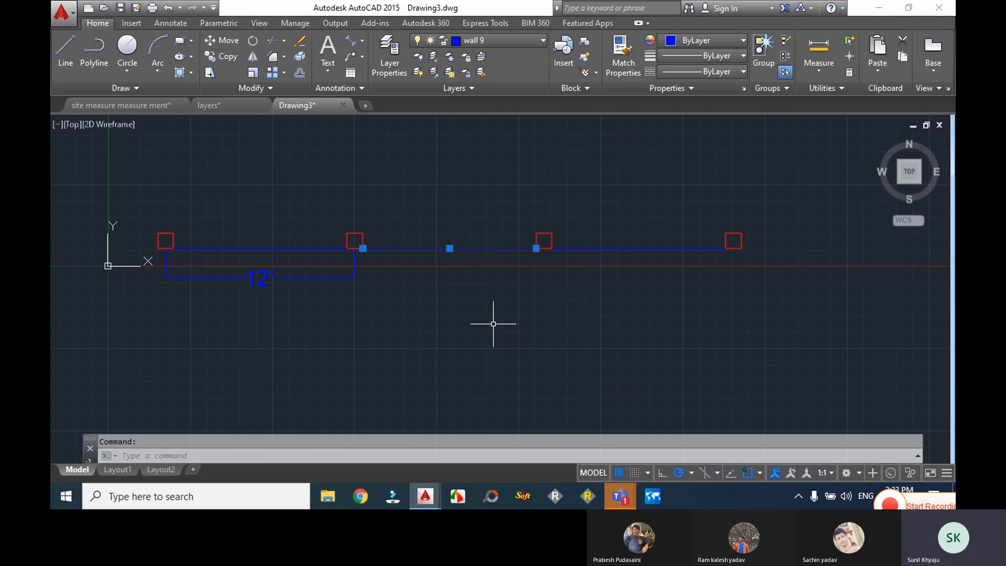
pyautogui.press('Delete')
pyautogui.click(611, 248)
pyautogui.press('Delete')
pyautogui.scroll(-4, 608, 259)
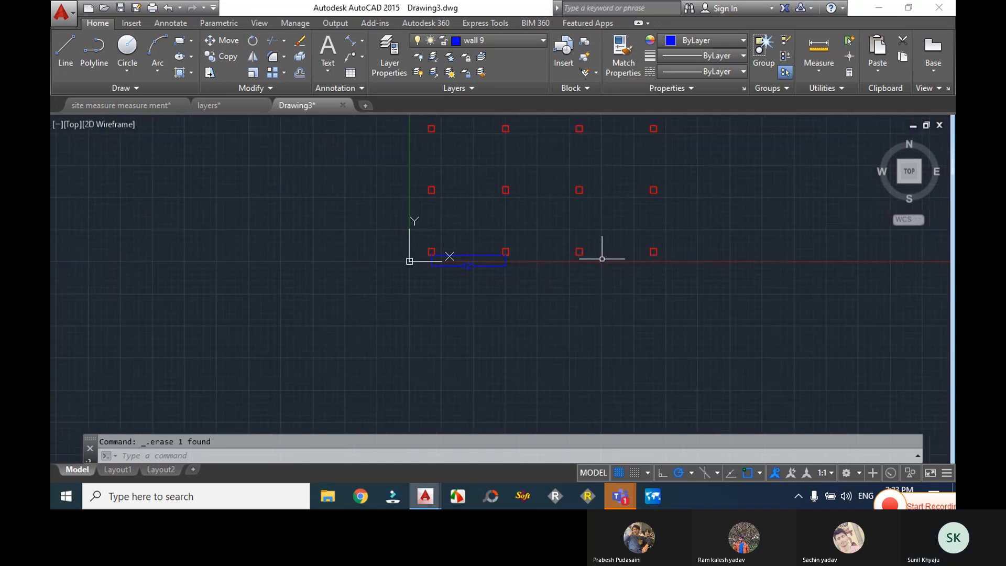
# - Move the three columns of the third vertical line 2' horizontally toward the second column line
pyautogui.click(602, 294)
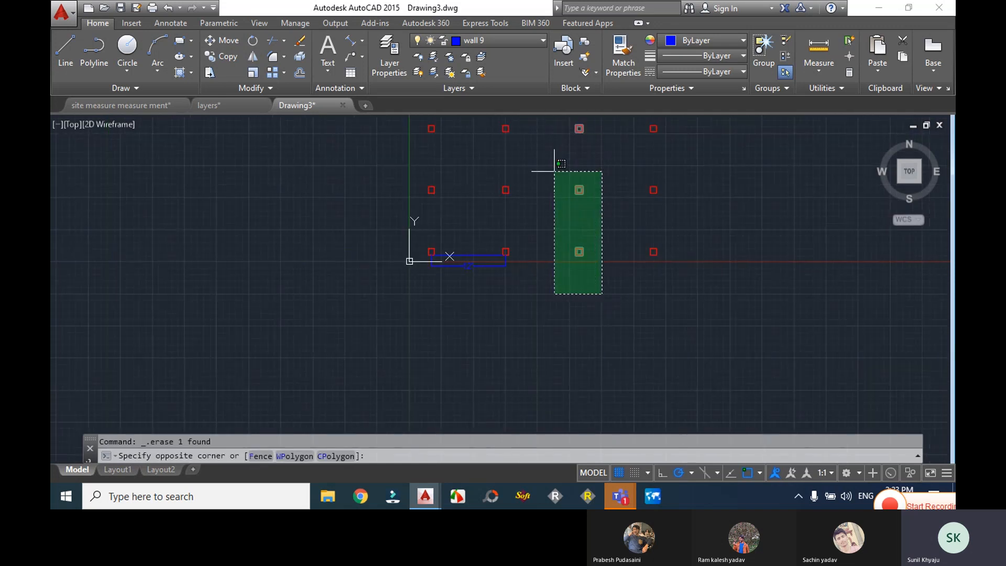
pyautogui.click(555, 124)
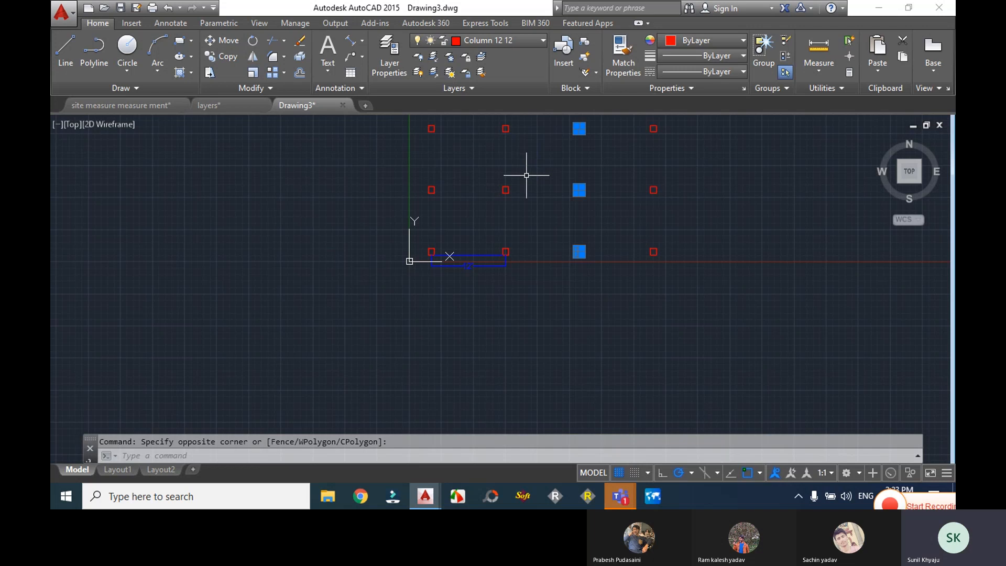
pyautogui.write('m')
pyautogui.press('Return')
pyautogui.scroll(5, 568, 265)
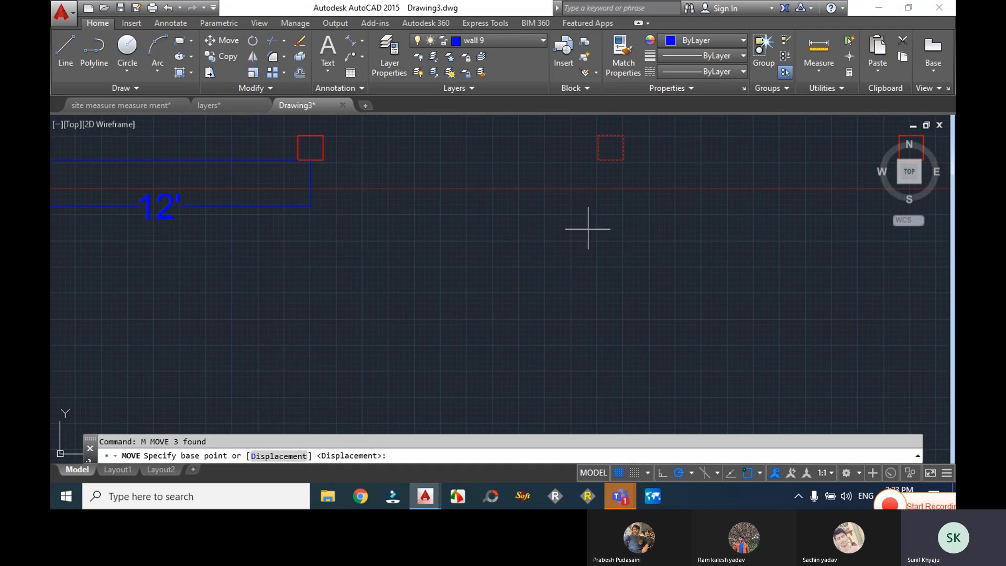
pyautogui.moveTo(426, 331); pyautogui.dragTo(414, 415, button='middle')
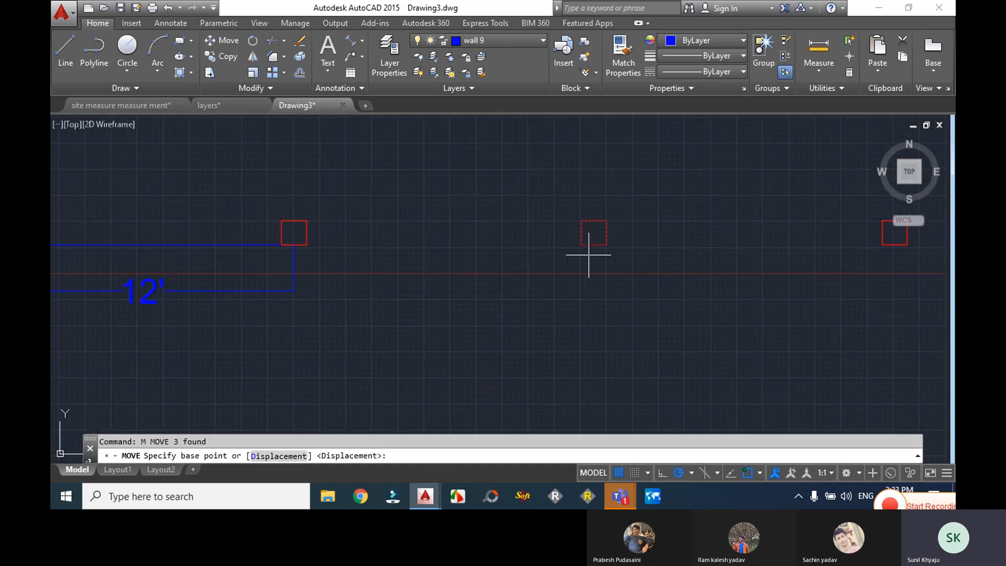
pyautogui.click(594, 245)
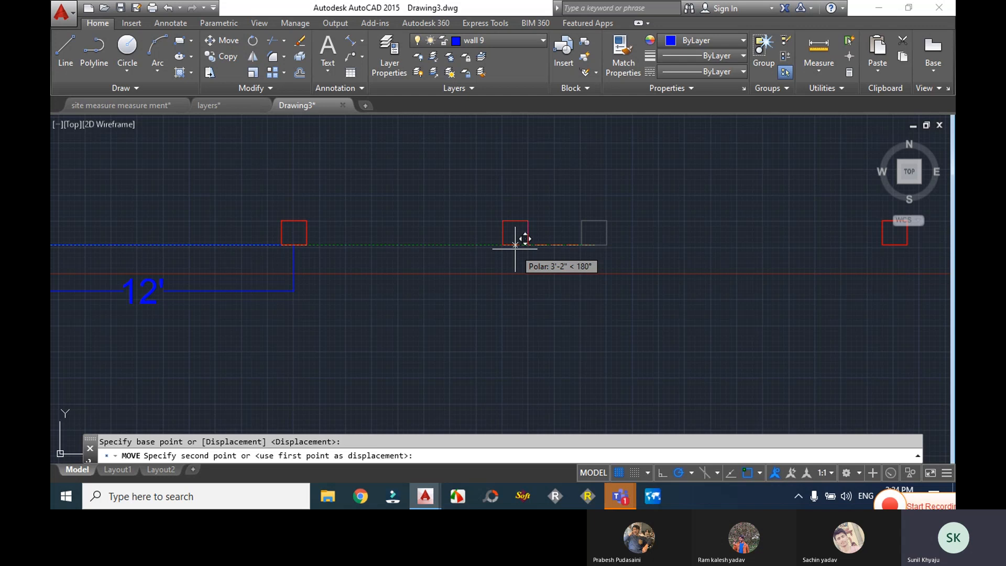
pyautogui.write('2')
pyautogui.press('Return')
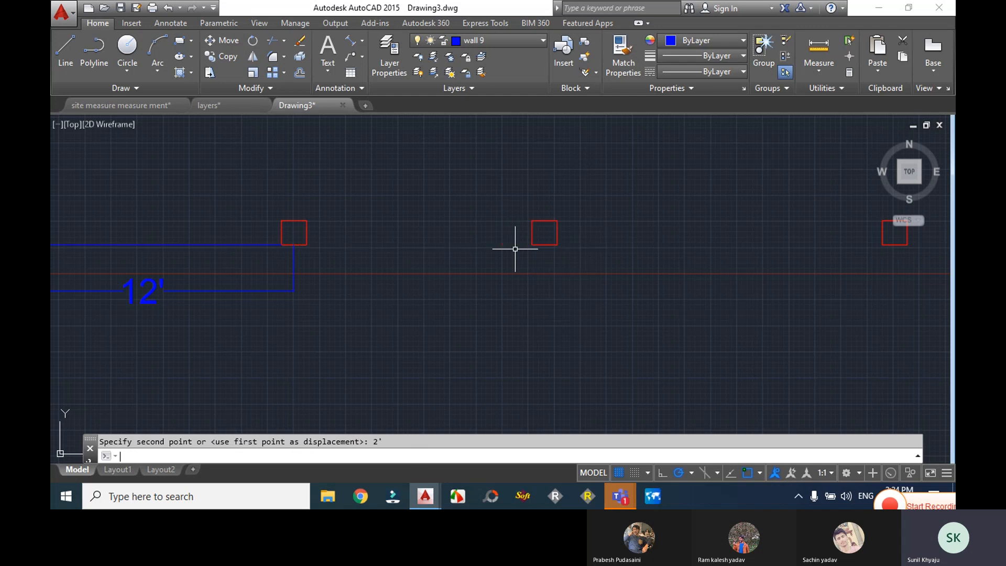
# - Draw a wall 9 line between the facing lower corners of the second and third bottom columns
pyautogui.scroll(-3, 292, 258)
pyautogui.scroll(-2, 292, 259)
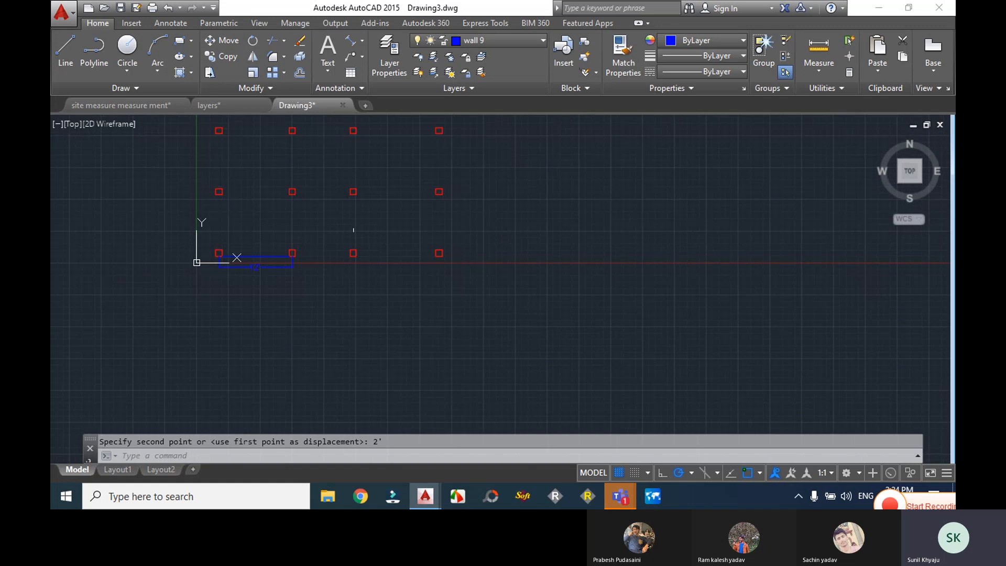
pyautogui.moveTo(353, 238); pyautogui.dragTo(431, 275, button='middle')
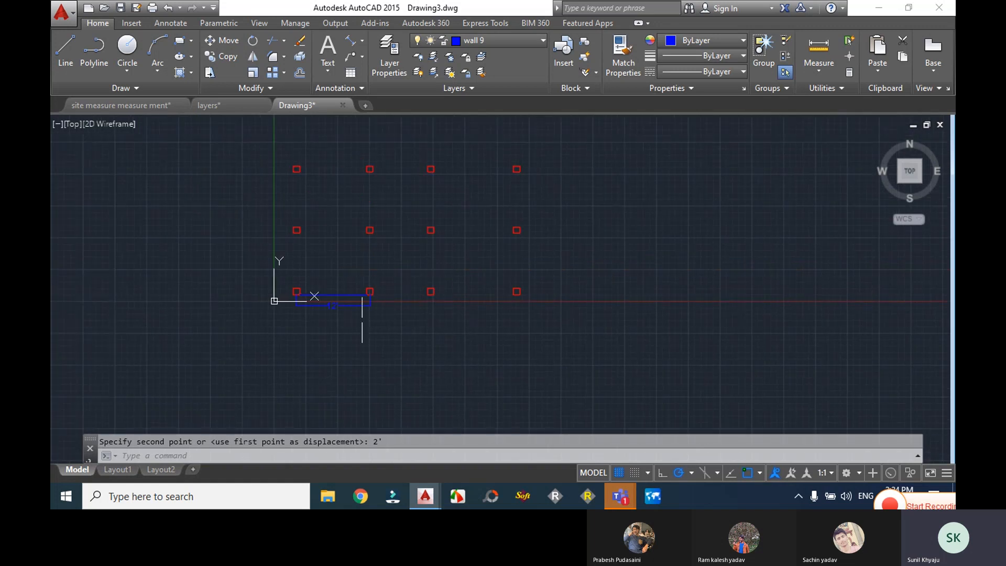
pyautogui.write('l')
pyautogui.press('Return')
pyautogui.scroll(4, 356, 309)
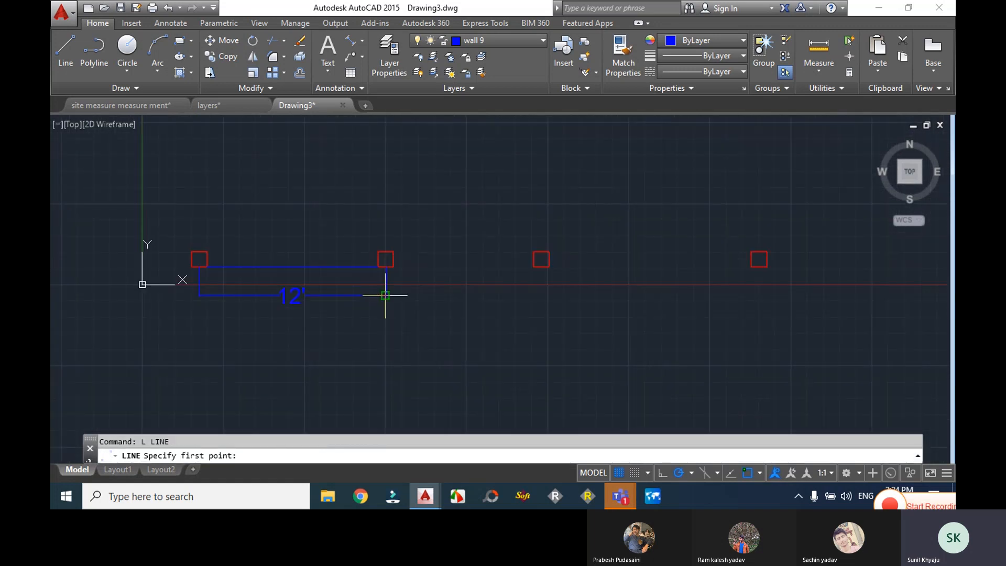
pyautogui.click(393, 267)
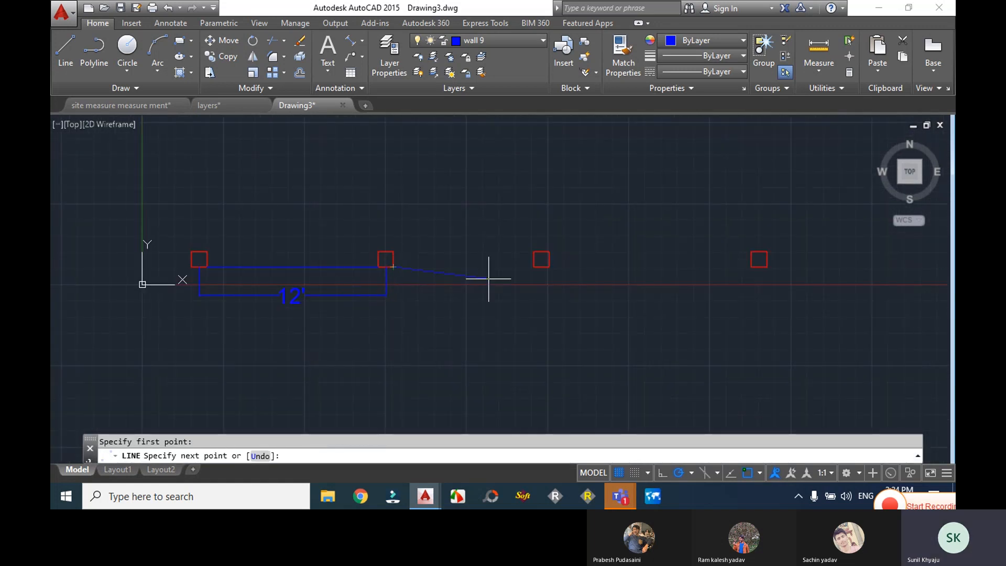
pyautogui.click(530, 265)
pyautogui.press('Return')
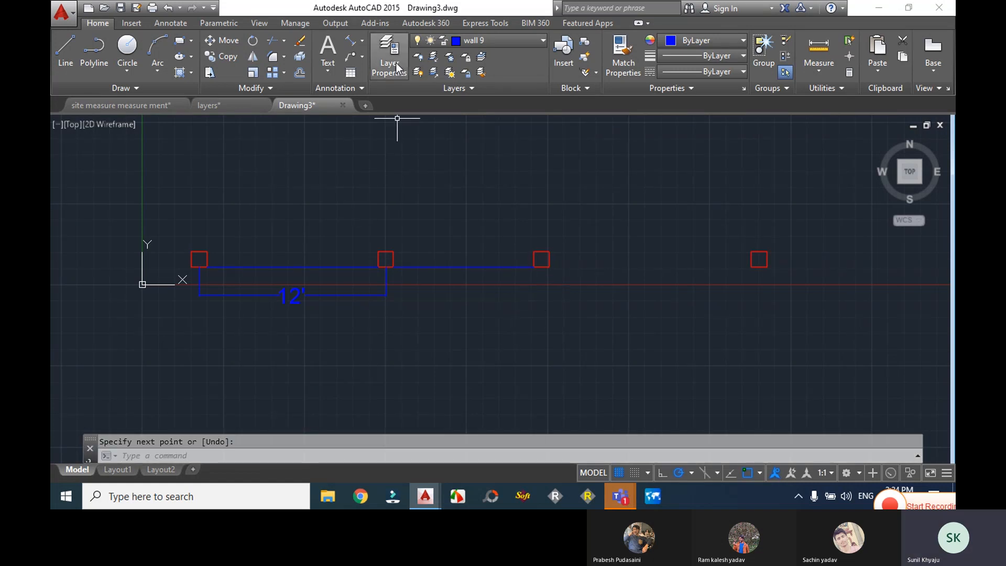
# - Add an aligned dimension between the lower-edge midpoints of the second and third bottom columns, level with the existing 12' dimension
pyautogui.click(350, 56)
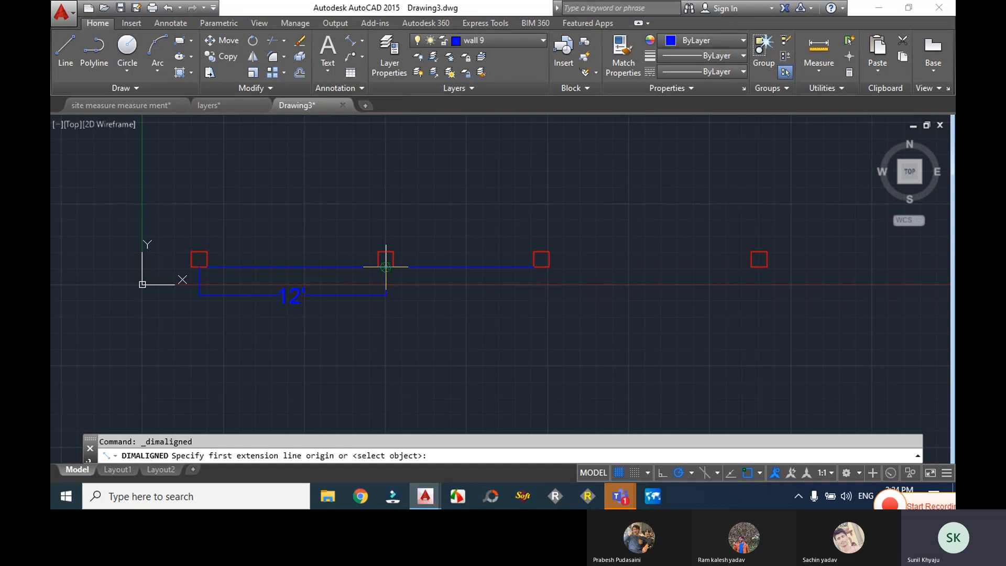
pyautogui.click(386, 267)
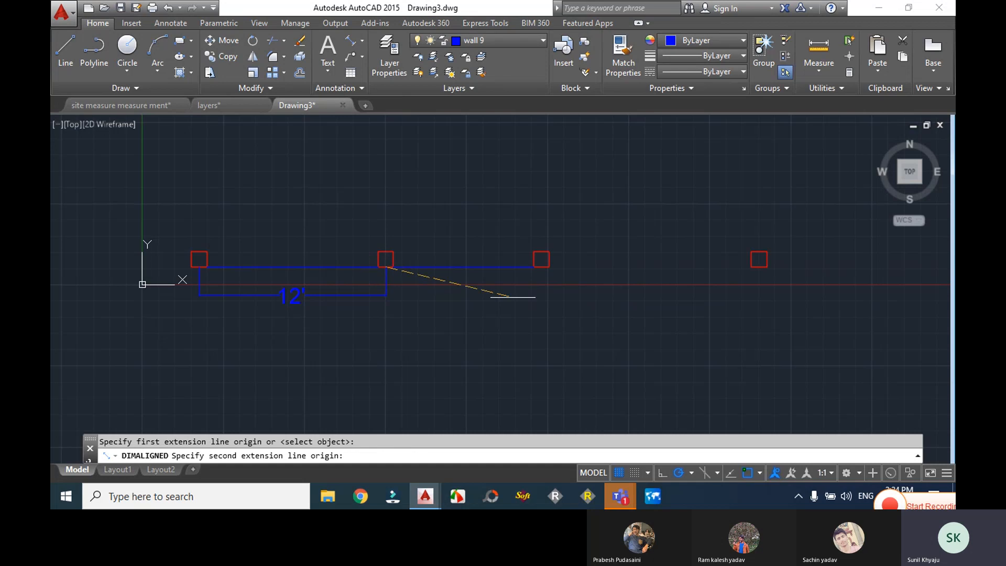
pyautogui.click(540, 267)
pyautogui.click(530, 293)
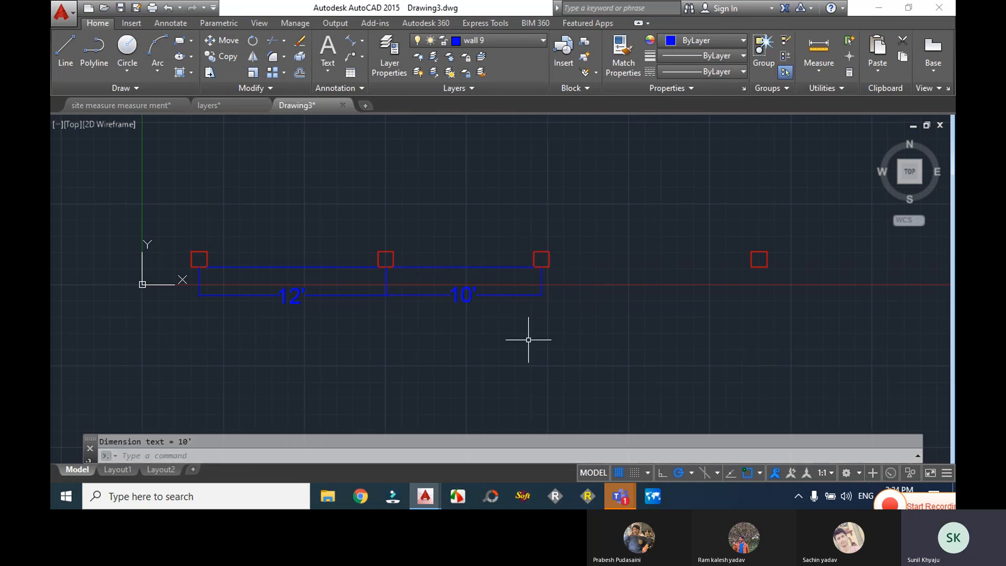
pyautogui.press('Escape')
# - Delete both aligned dimensions below the bottom row of columns
pyautogui.scroll(-6, 528, 340)
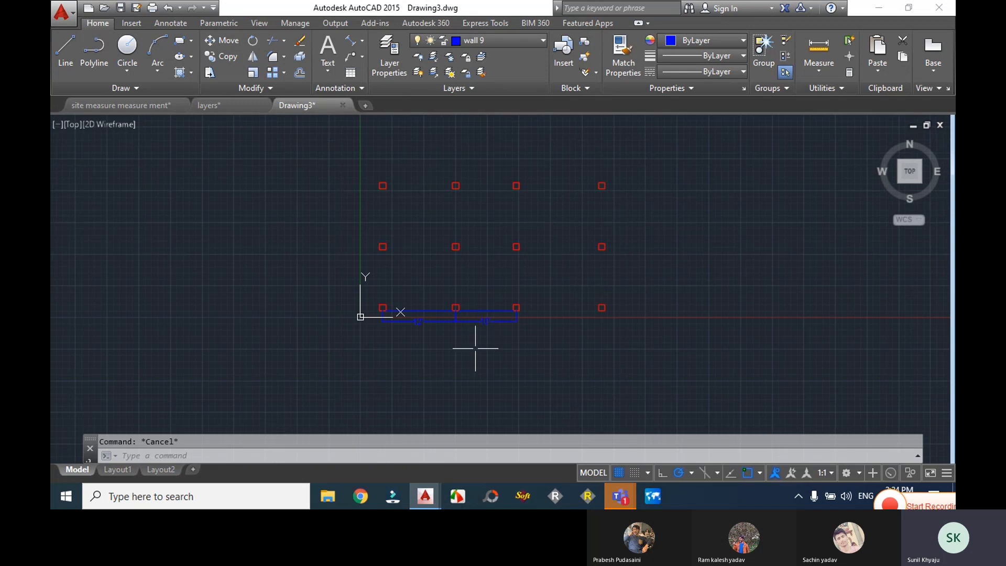
pyautogui.scroll(3, 475, 348)
pyautogui.click(504, 282)
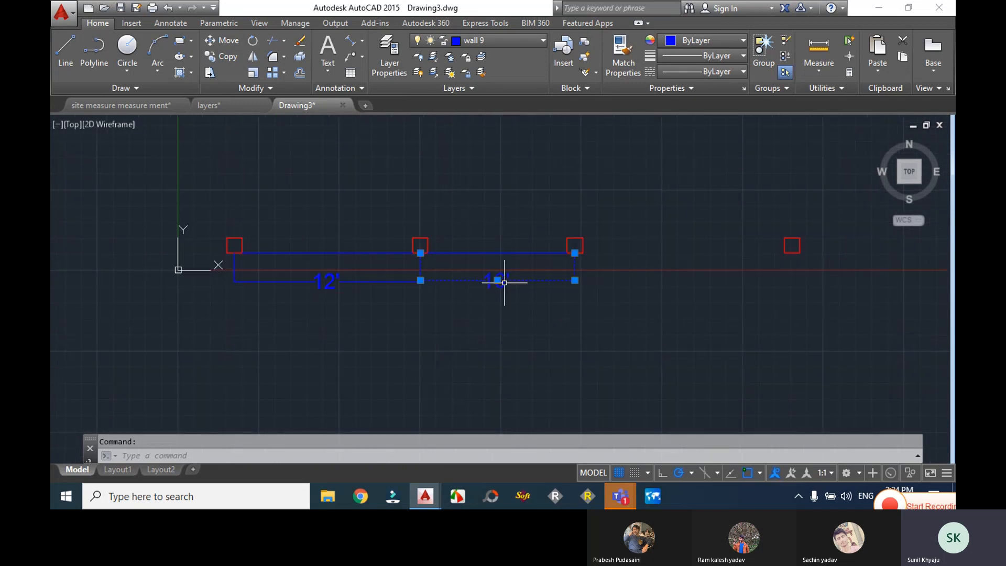
pyautogui.press('Delete')
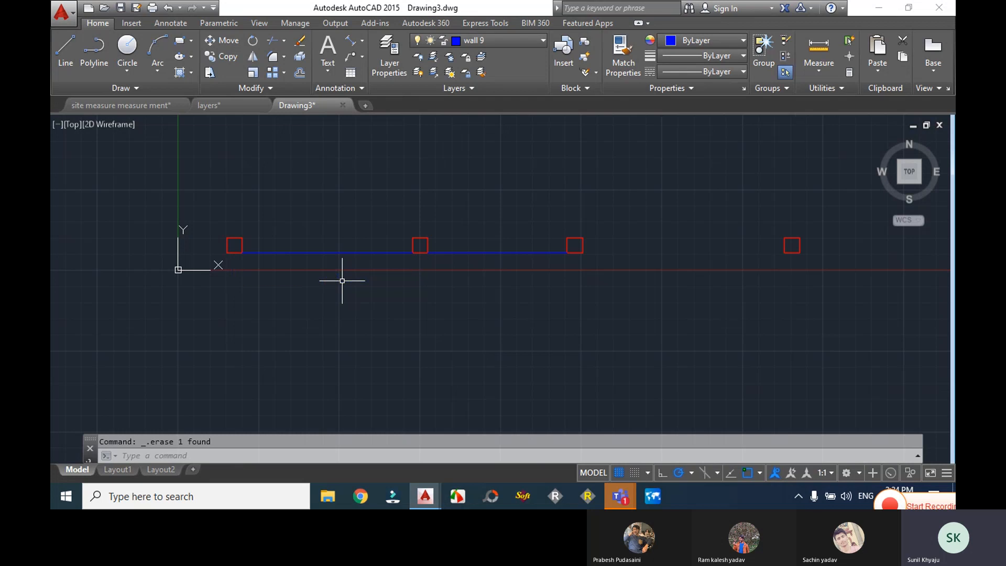
# - Draw a wall line between the facing lower corners of the third and fourth bottom columns and end the Line command
pyautogui.scroll(-2, 343, 281)
pyautogui.scroll(-2, 342, 280)
pyautogui.moveTo(366, 278); pyautogui.dragTo(332, 332, button='middle')
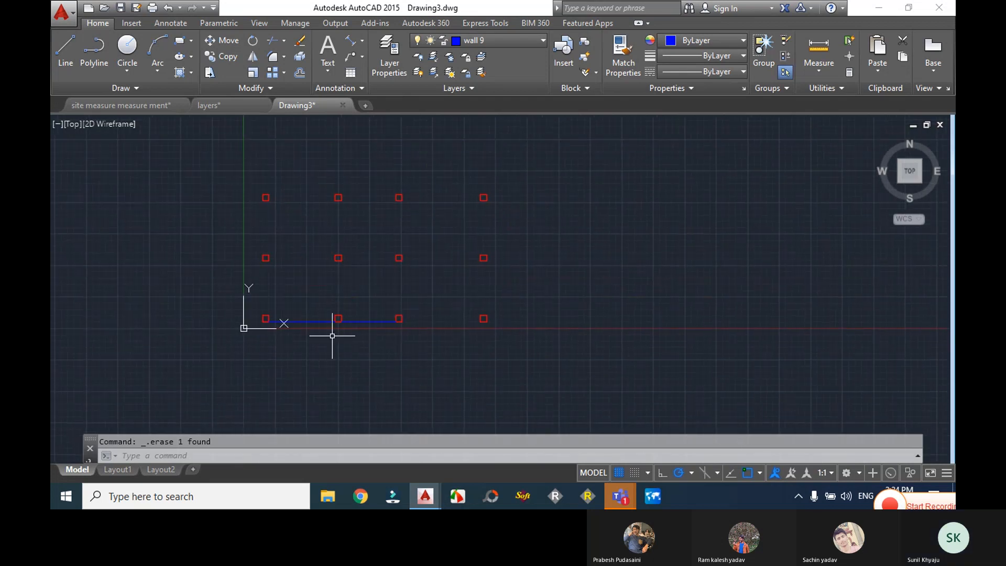
pyautogui.scroll(4, 337, 337)
pyautogui.write('l')
pyautogui.press('Return')
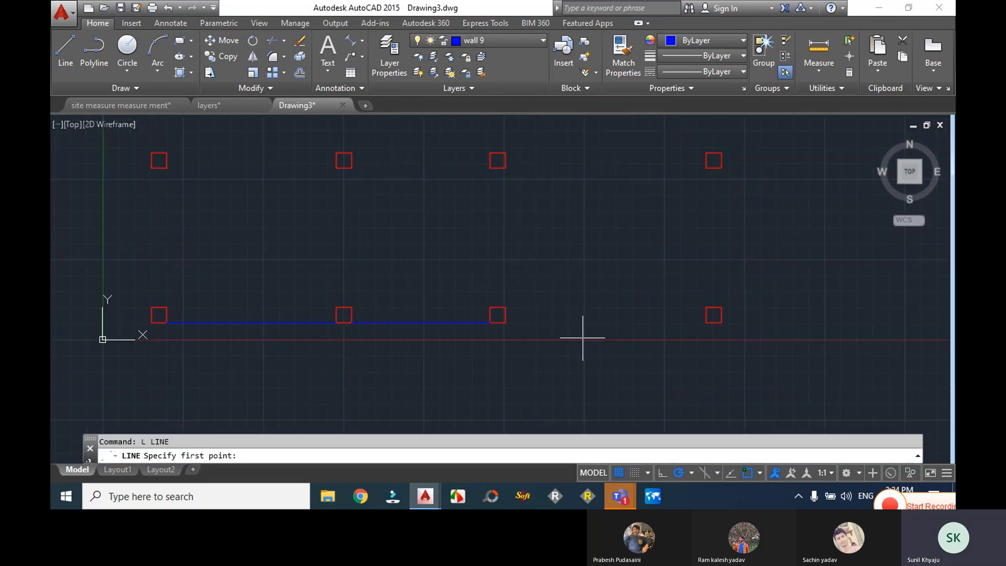
pyautogui.click(505, 322)
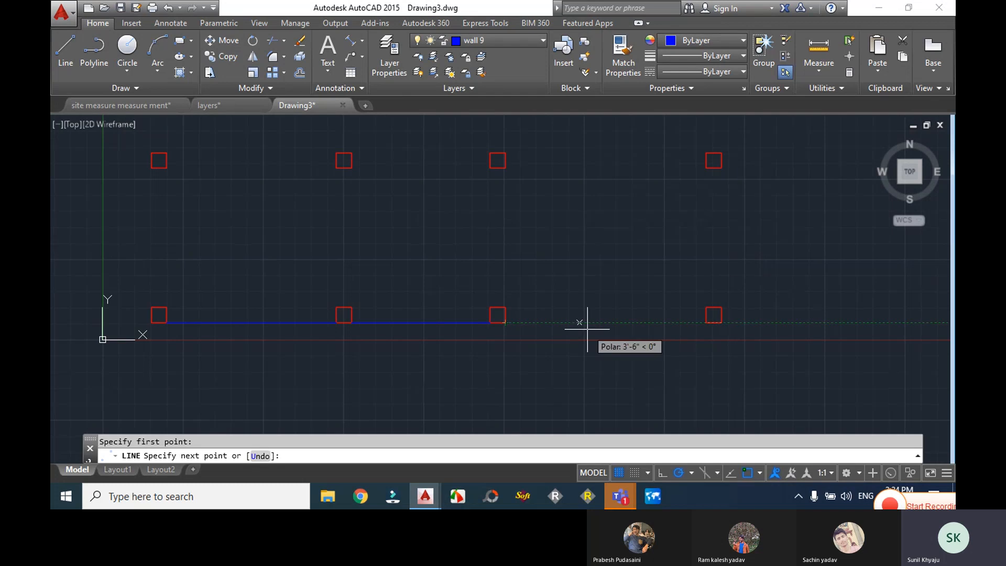
pyautogui.click(706, 322)
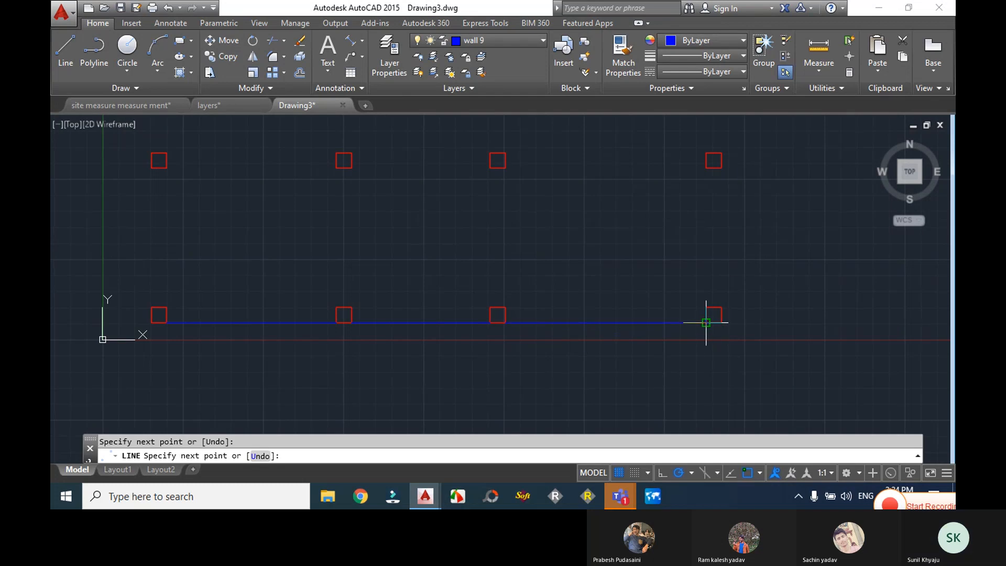
pyautogui.press('Return')
# - Draw vertical wall lines between the outer corners of the fourth-line columns, from the bottom to the middle and from the middle to the top column
pyautogui.scroll(-4, 871, 160)
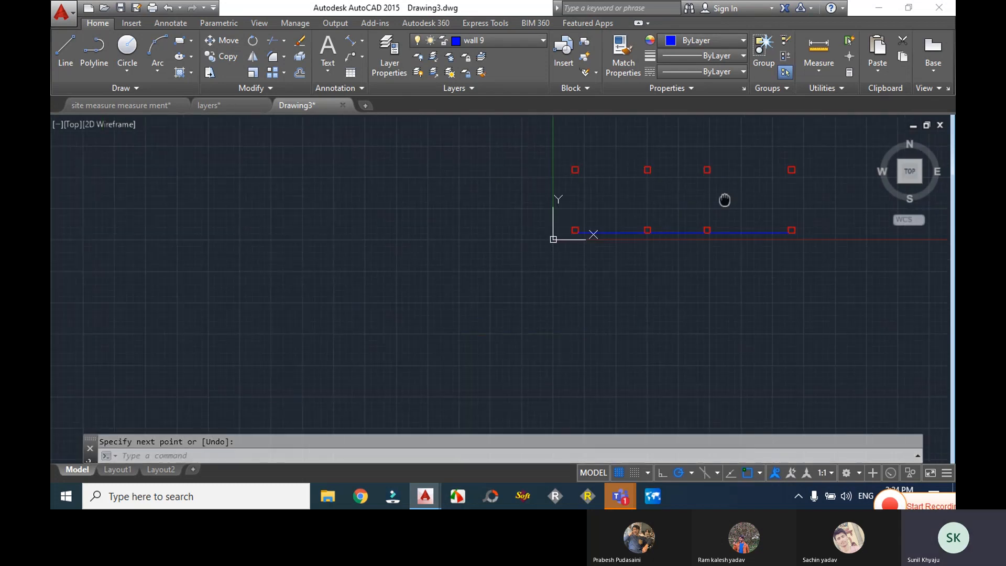
pyautogui.moveTo(723, 200); pyautogui.dragTo(463, 337, button='middle')
pyautogui.press('Return')
pyautogui.click(533, 364)
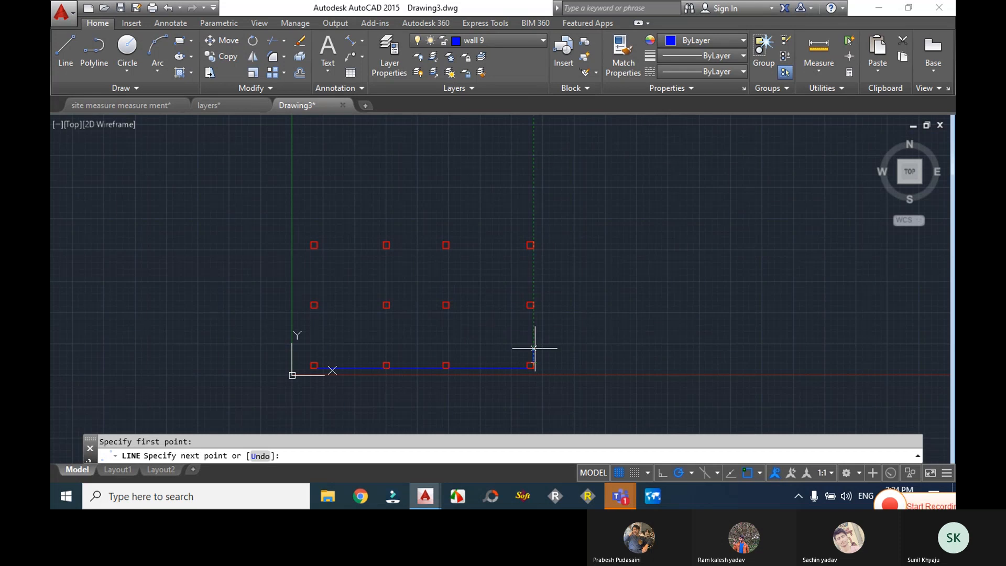
pyautogui.scroll(6, 533, 308)
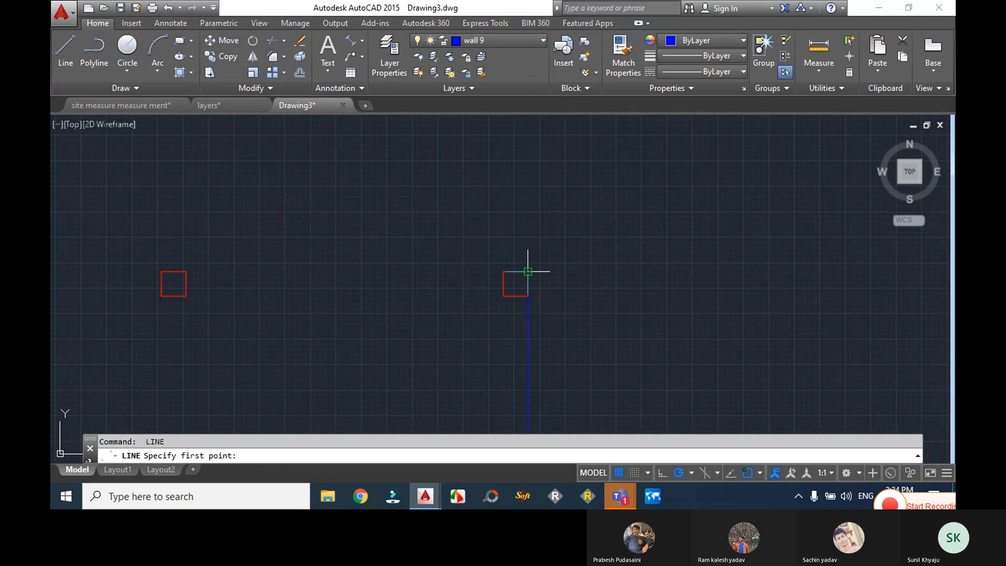
pyautogui.scroll(-7, 522, 273)
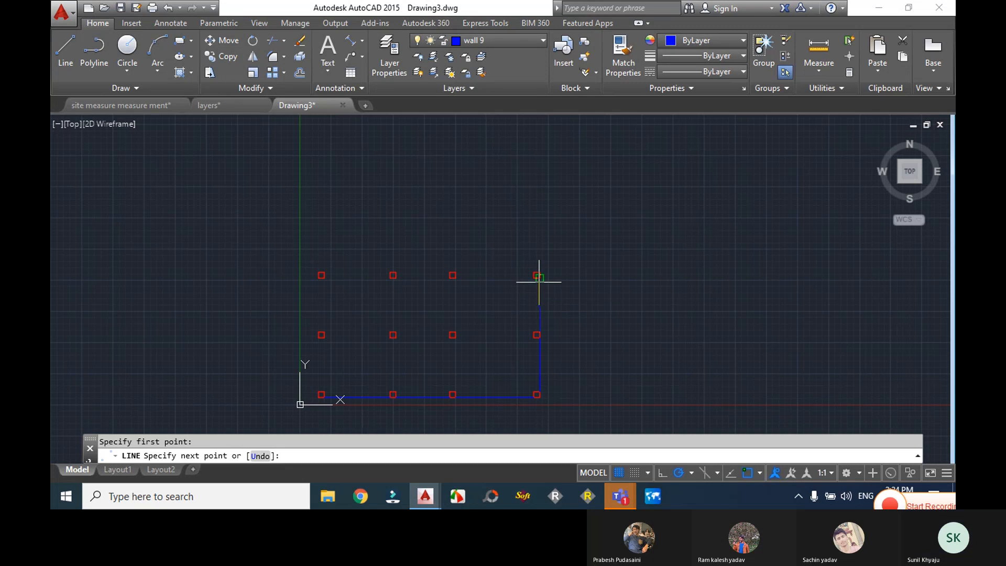
pyautogui.click(540, 278)
pyautogui.press('Escape')
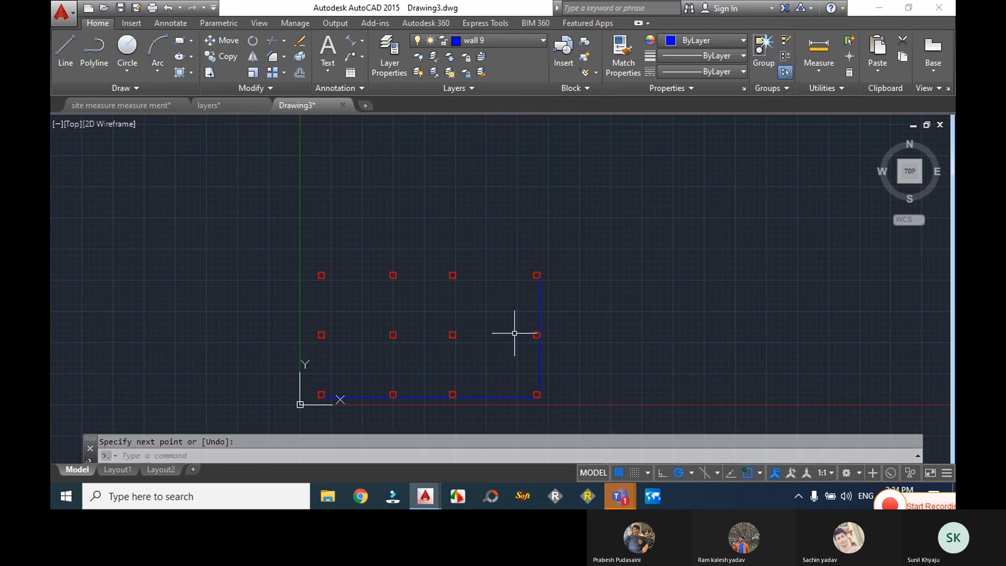
# - Copy the three bottom wall lines from the lower-left corner of the bottom fourth column to the upper-left corner of the top fourth column
pyautogui.moveTo(488, 345); pyautogui.dragTo(561, 242, button='middle')
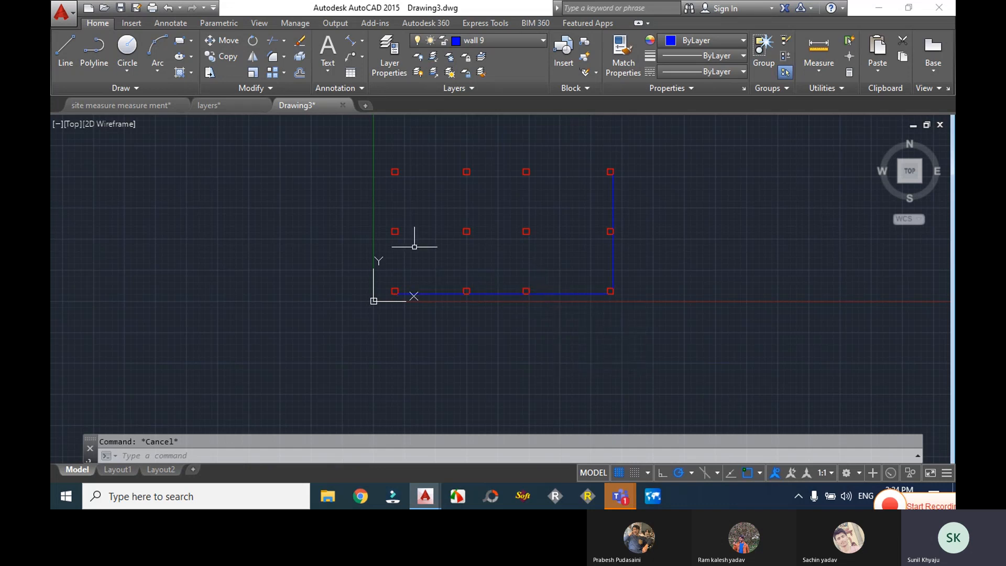
pyautogui.click(438, 293)
pyautogui.click(511, 282)
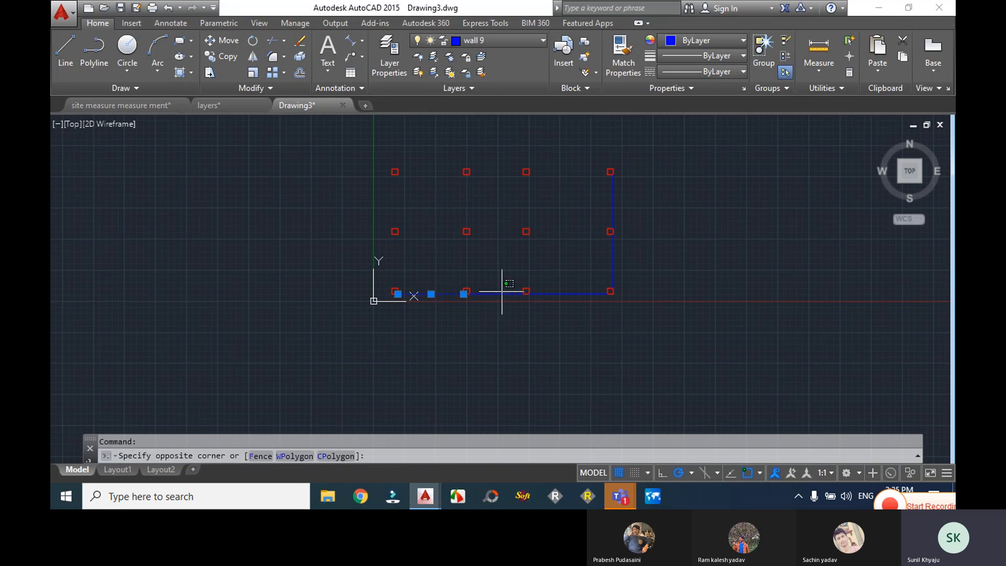
pyautogui.click(504, 294)
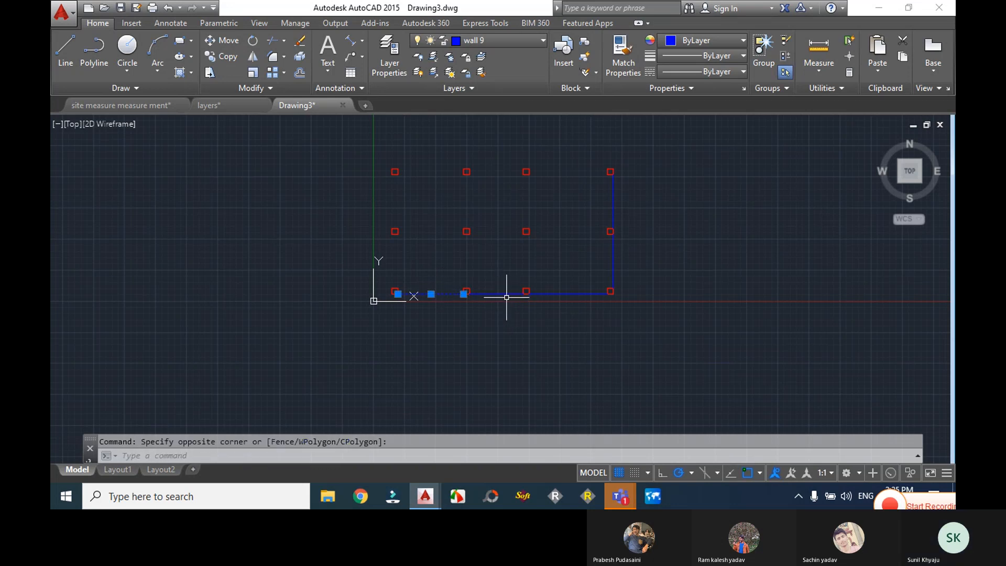
pyautogui.click(497, 293)
pyautogui.click(543, 293)
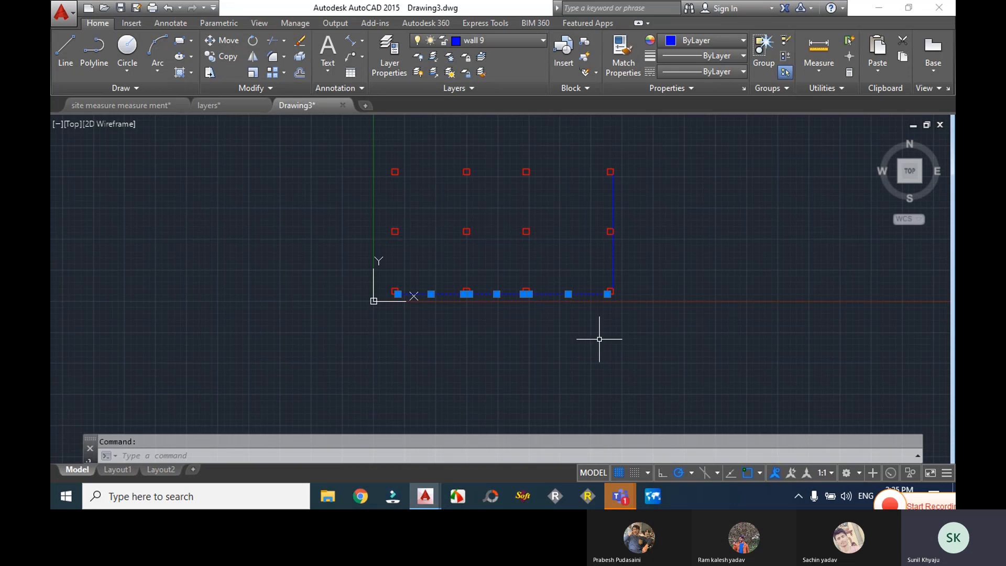
pyautogui.write('Co')
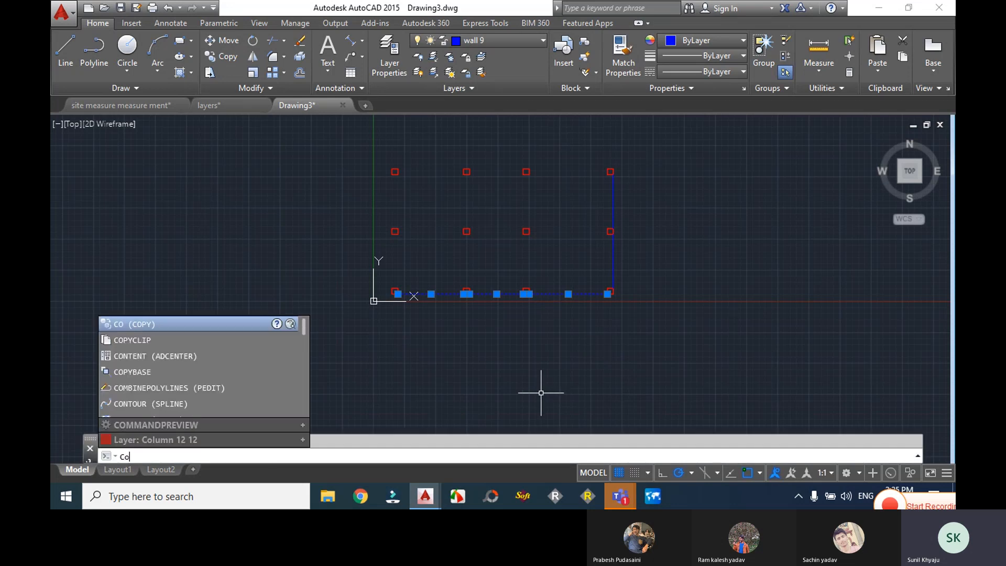
pyautogui.press('Return')
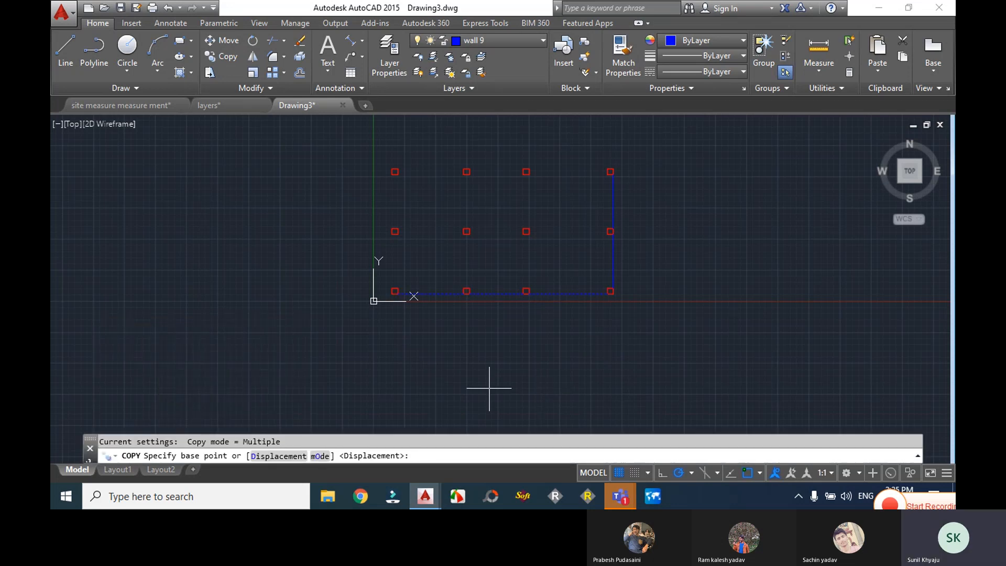
pyautogui.scroll(6, 594, 309)
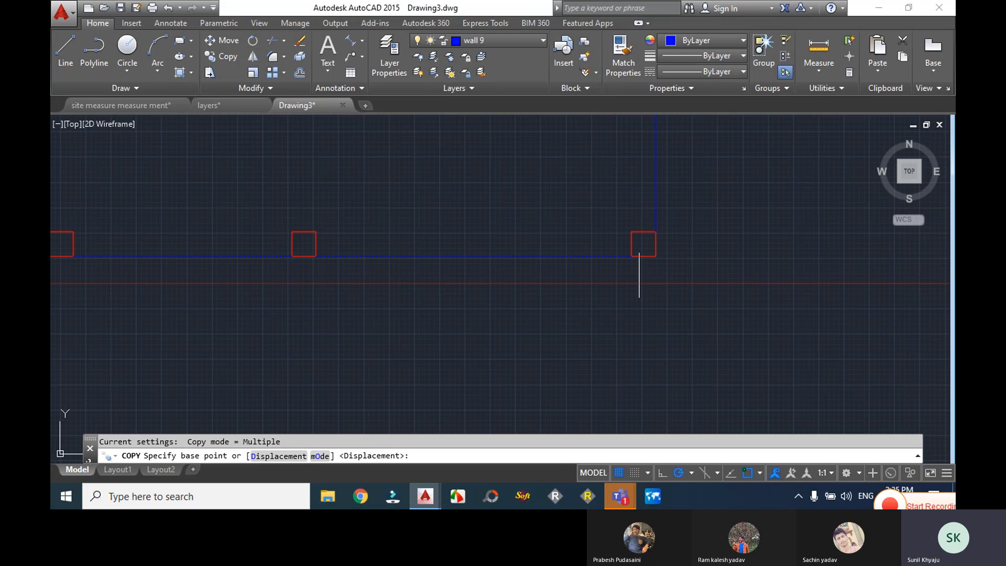
pyautogui.click(632, 256)
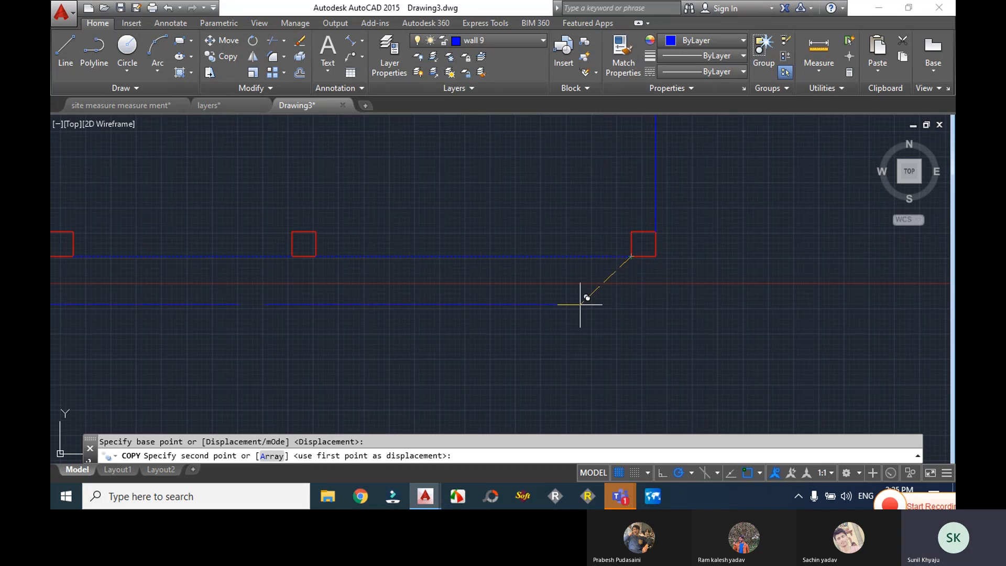
pyautogui.scroll(-6, 580, 304)
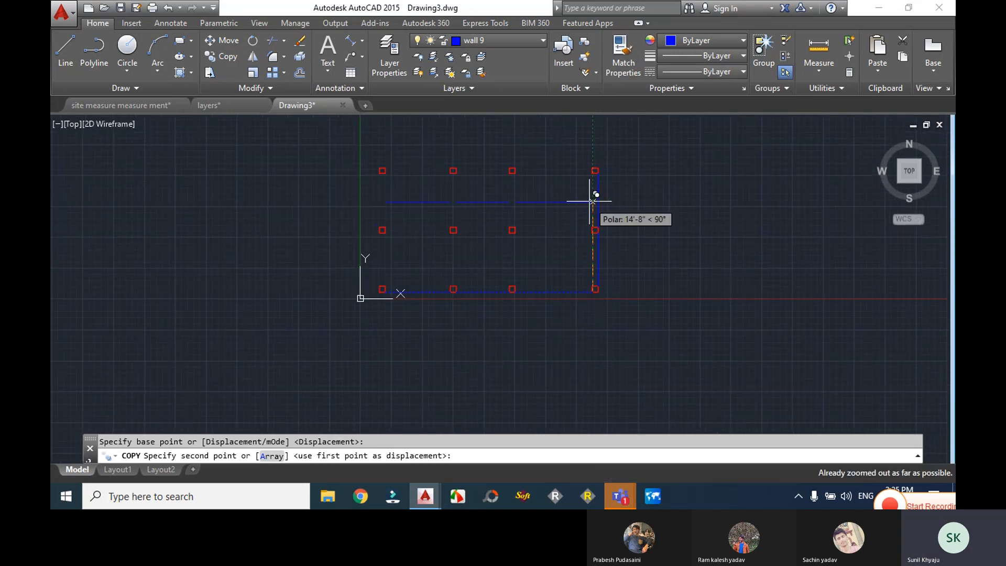
pyautogui.scroll(6, 596, 168)
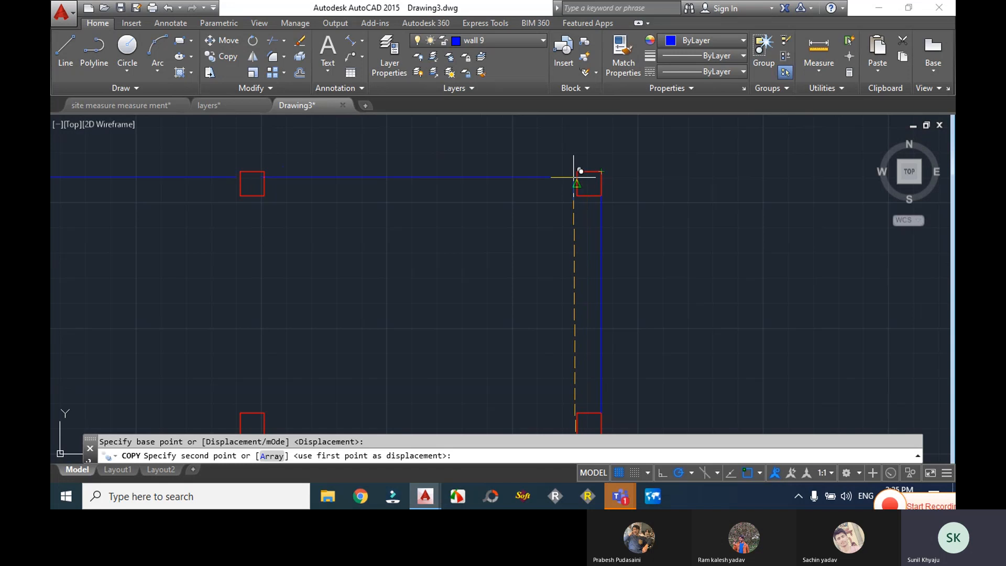
pyautogui.click(576, 171)
pyautogui.scroll(-6, 558, 260)
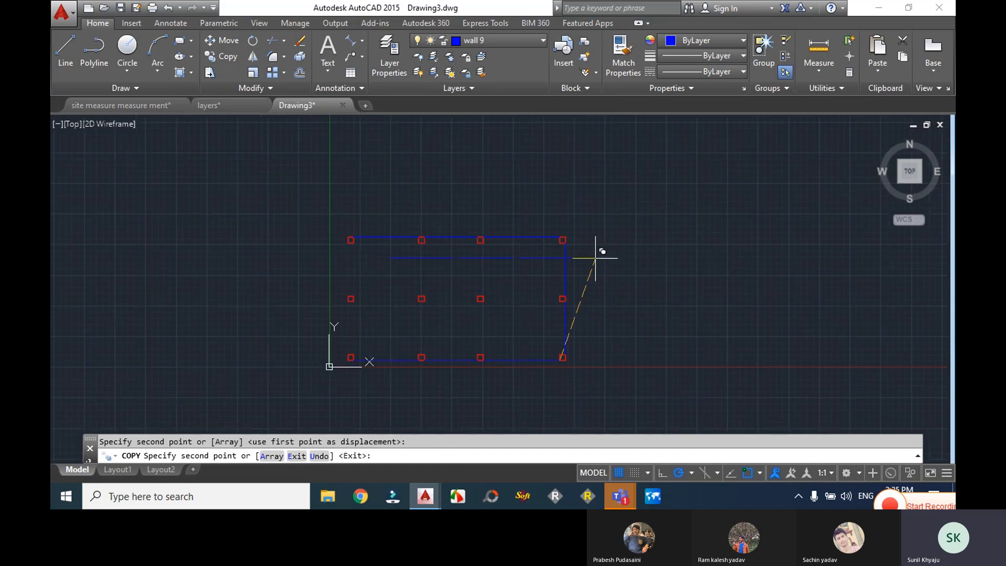
pyautogui.press('Escape')
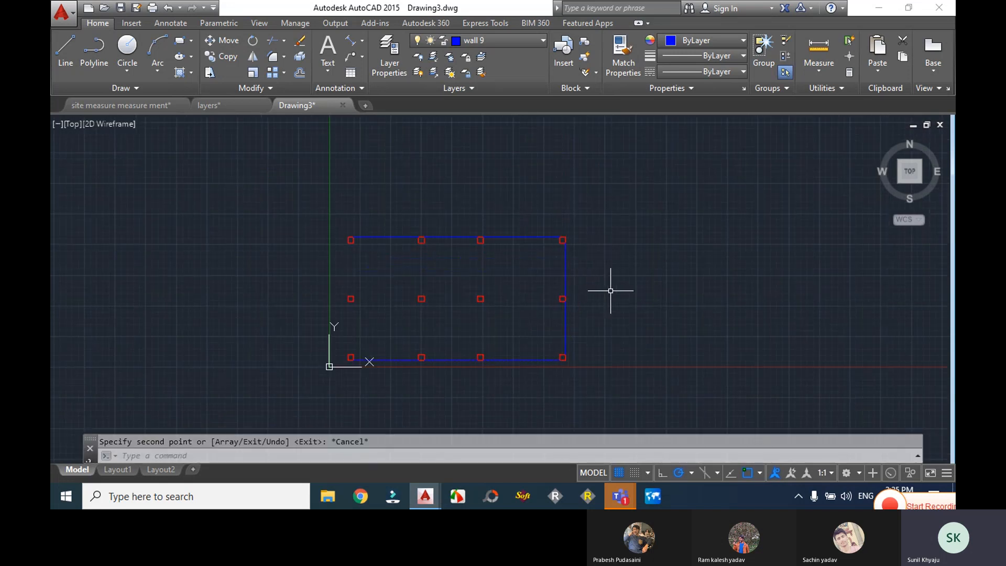
# - Copy both vertical wall lines from the bottom fourth column's upper outer corner to the bottom first column's upper outer corner
pyautogui.click(567, 329)
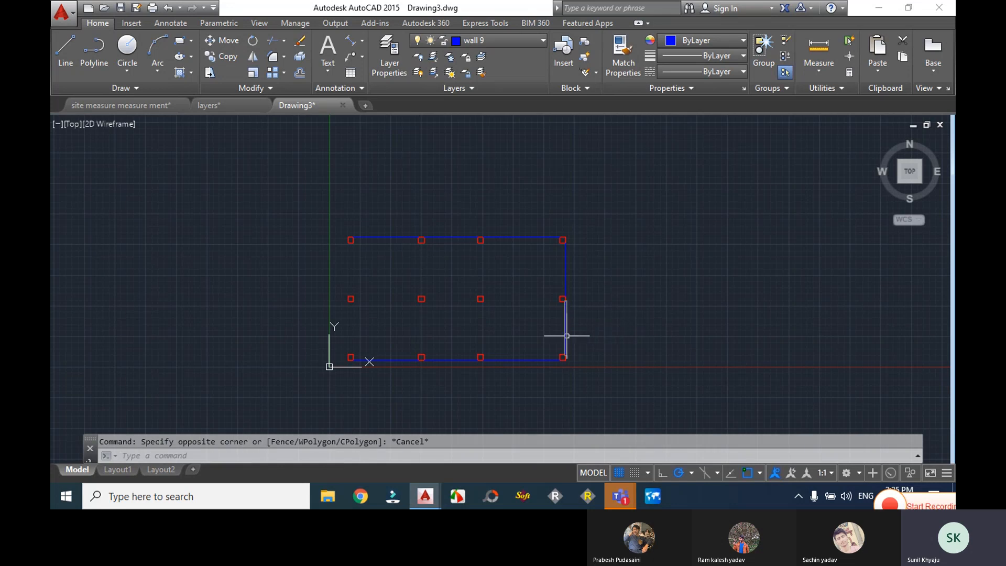
pyautogui.click(565, 301)
pyautogui.click(567, 284)
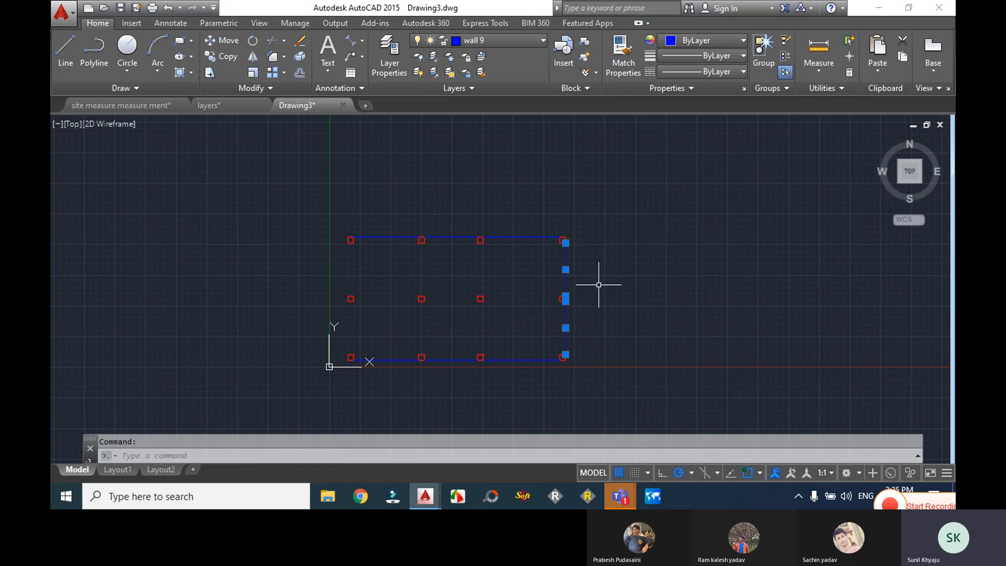
pyautogui.write('o')
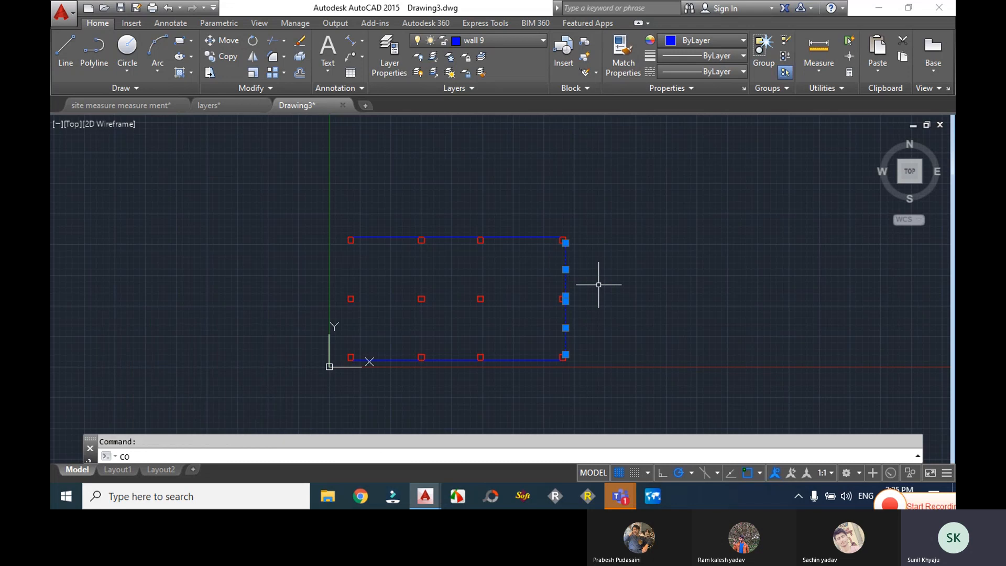
pyautogui.press('Return')
pyautogui.scroll(3, 585, 387)
pyautogui.click(563, 349)
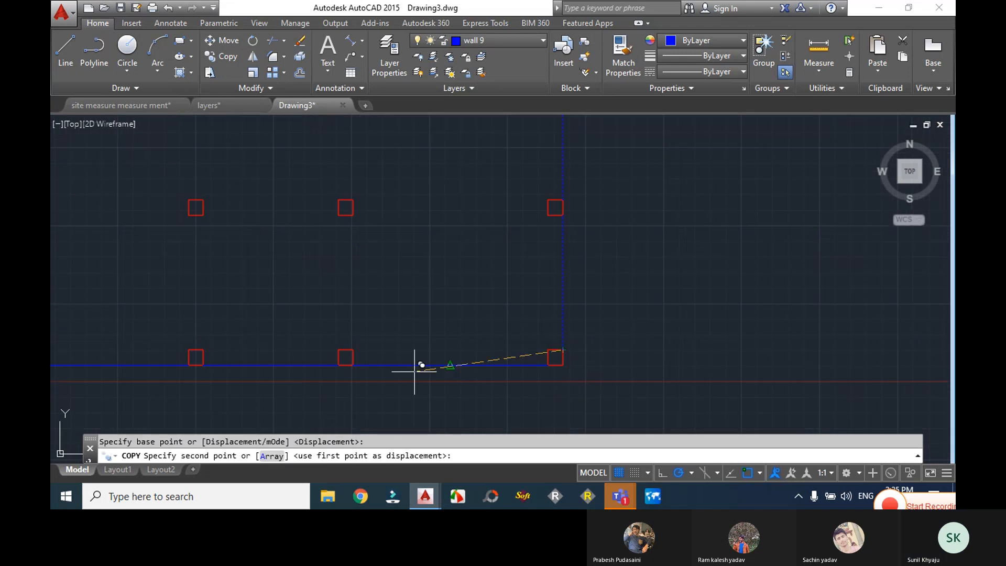
pyautogui.scroll(-2, 292, 353)
pyautogui.scroll(2, 262, 354)
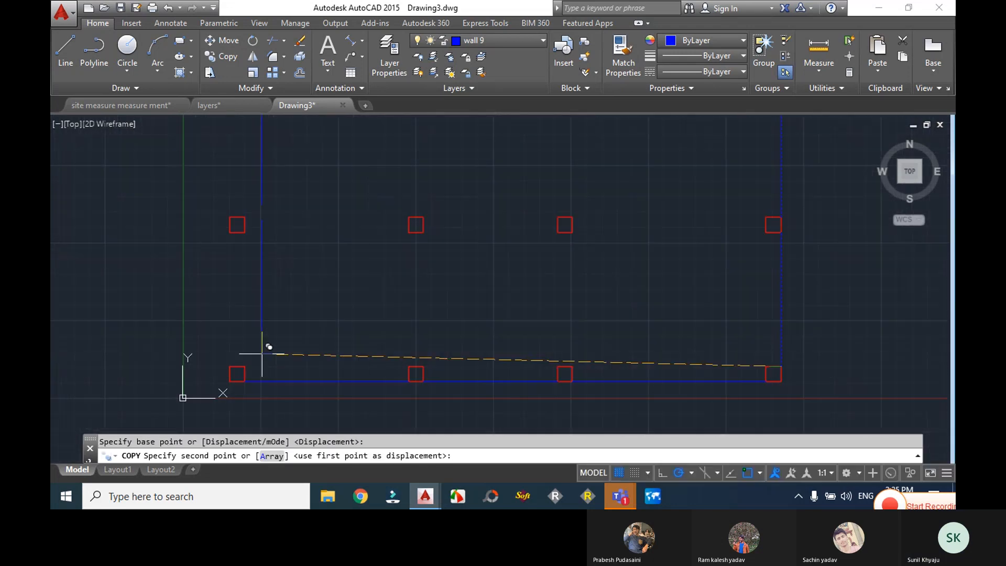
pyautogui.click(229, 366)
pyautogui.press('Escape')
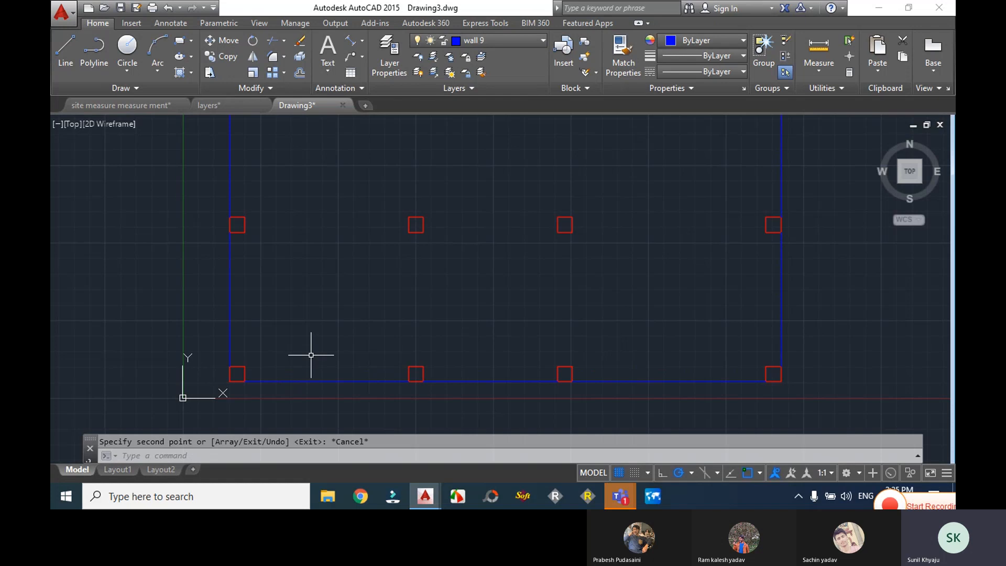
# - Offset the three wall lines along the bottom row of columns inward by a distance of 9
pyautogui.scroll(-2, 314, 352)
pyautogui.scroll(-2, 318, 351)
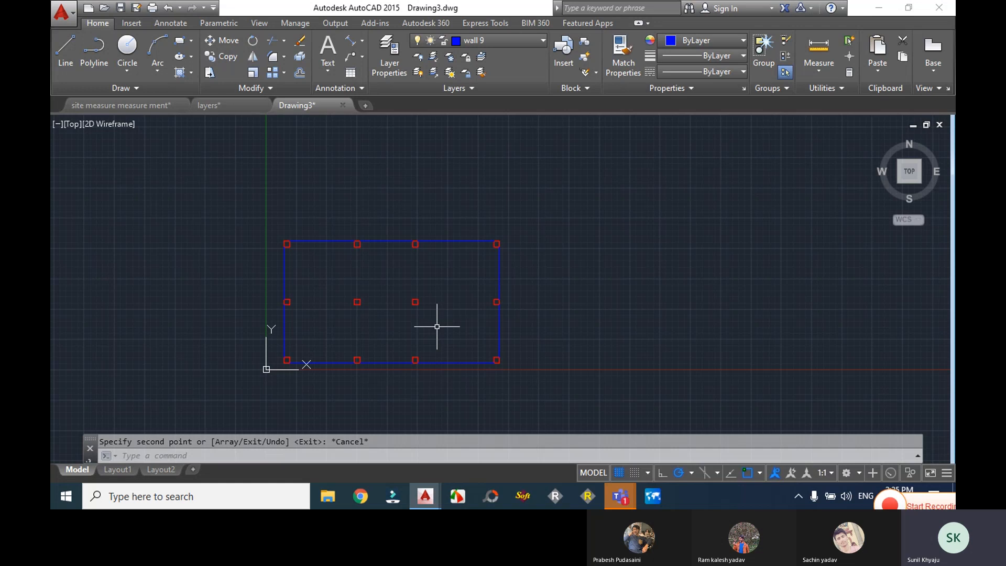
pyautogui.moveTo(427, 314); pyautogui.dragTo(529, 292, button='middle')
pyautogui.scroll(4, 447, 356)
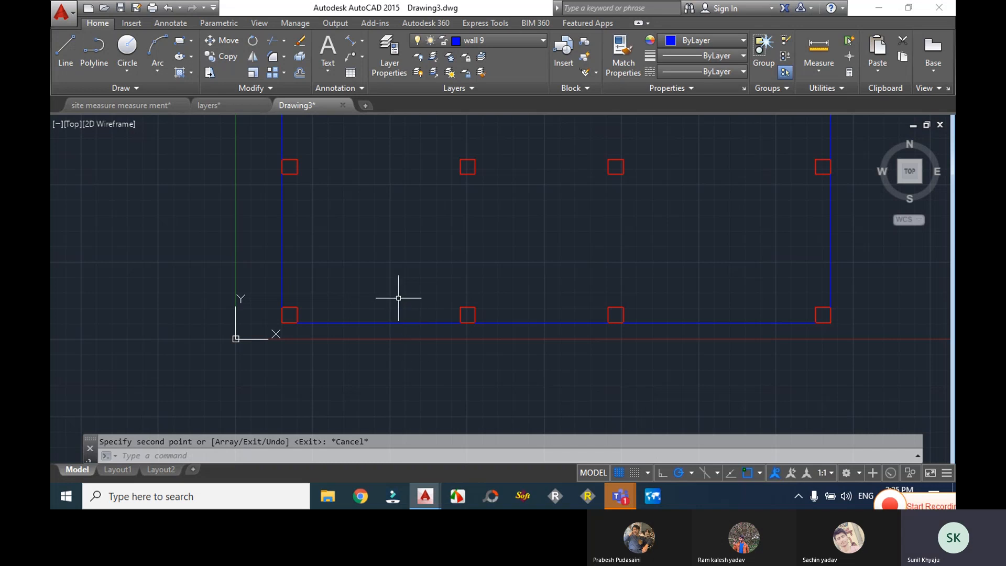
pyautogui.scroll(-4, 364, 338)
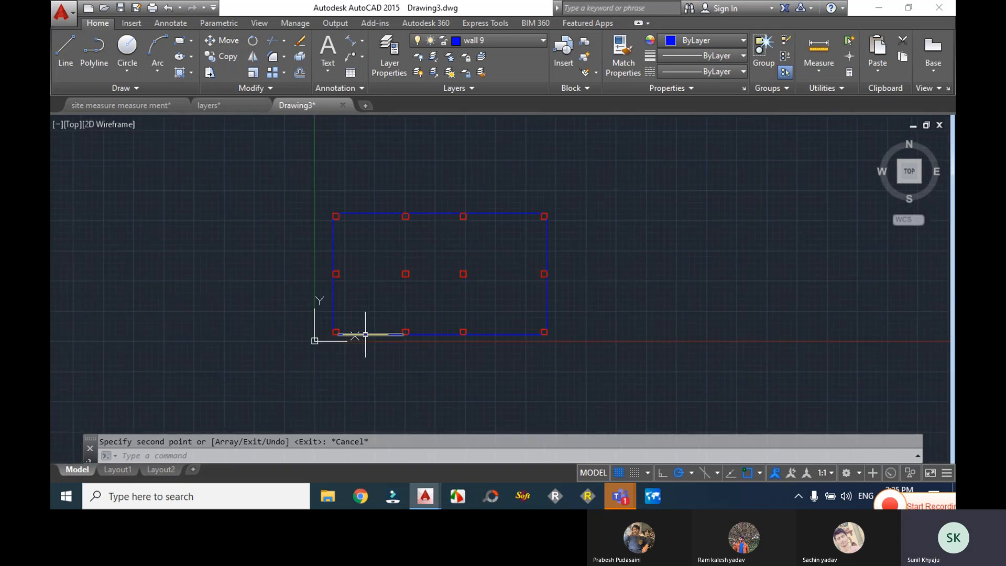
pyautogui.scroll(2, 365, 334)
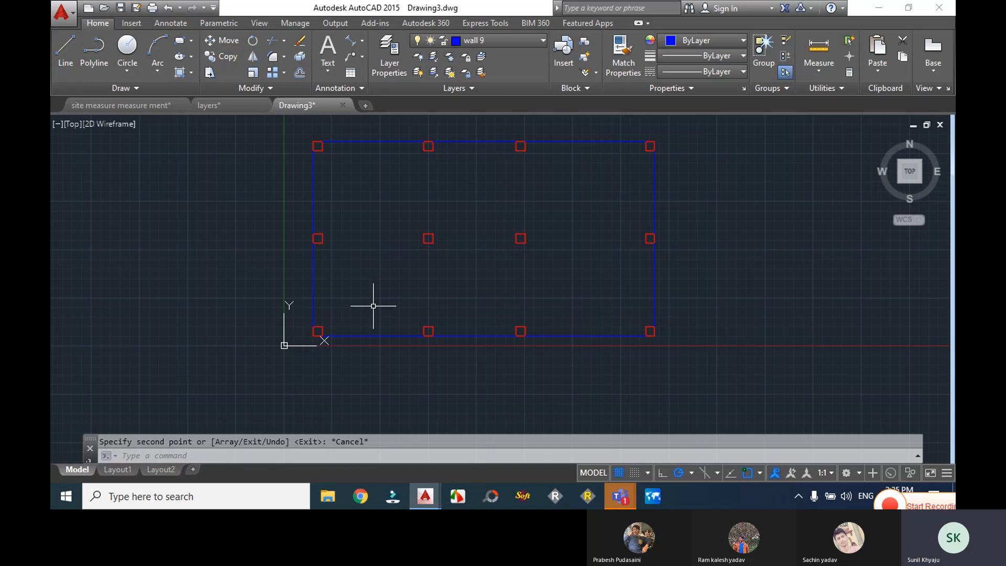
pyautogui.write('ff')
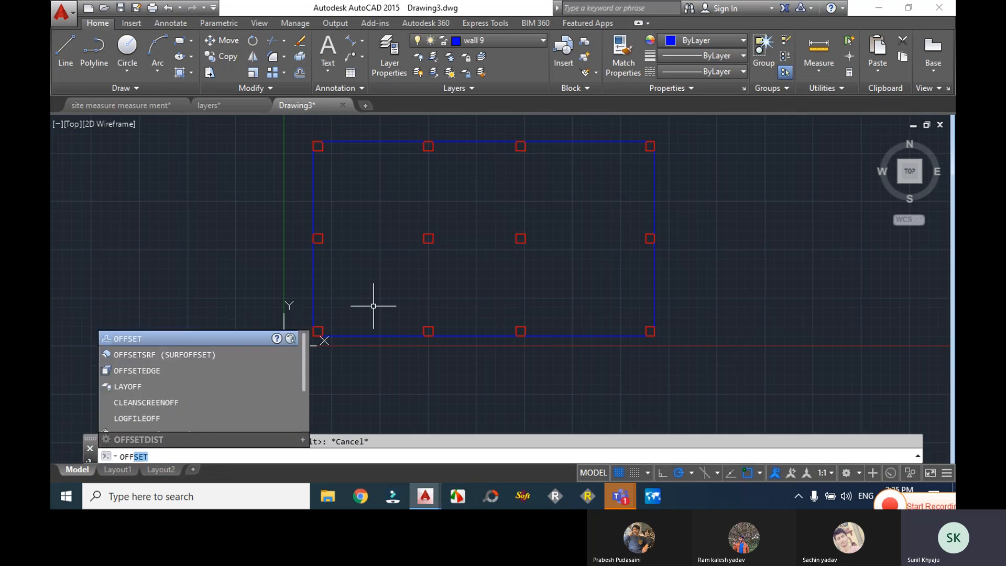
pyautogui.press('Return')
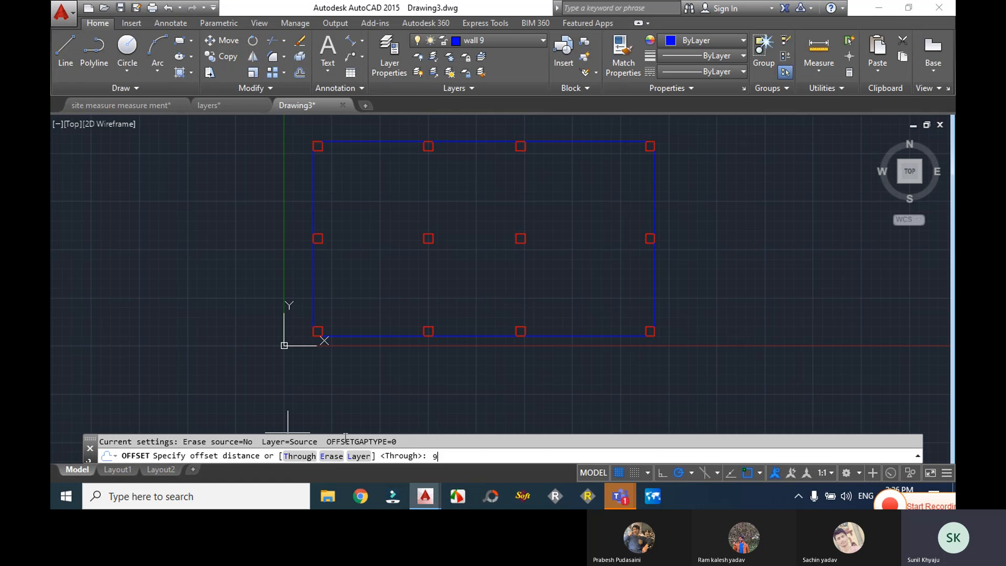
pyautogui.press('Return')
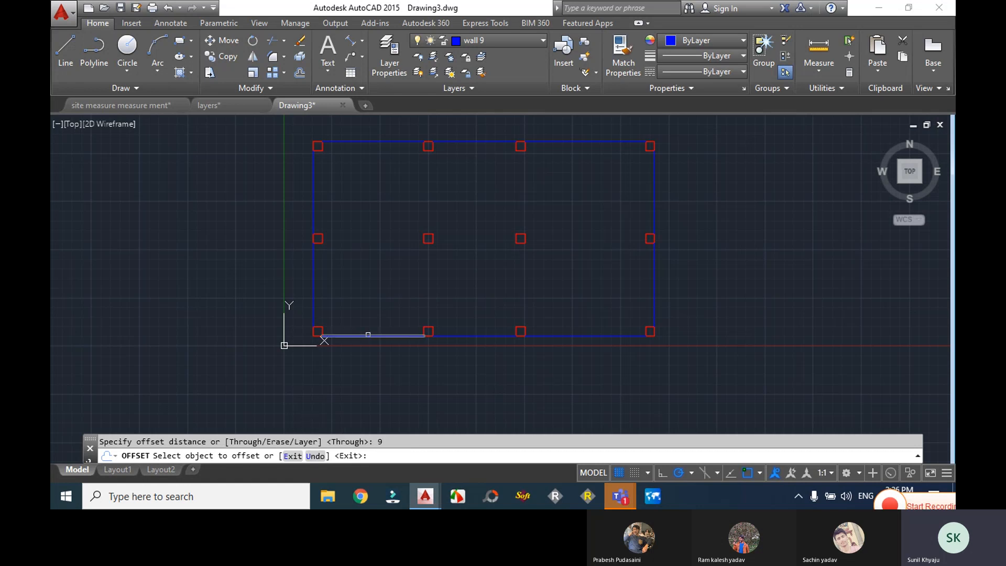
pyautogui.click(368, 334)
pyautogui.click(371, 325)
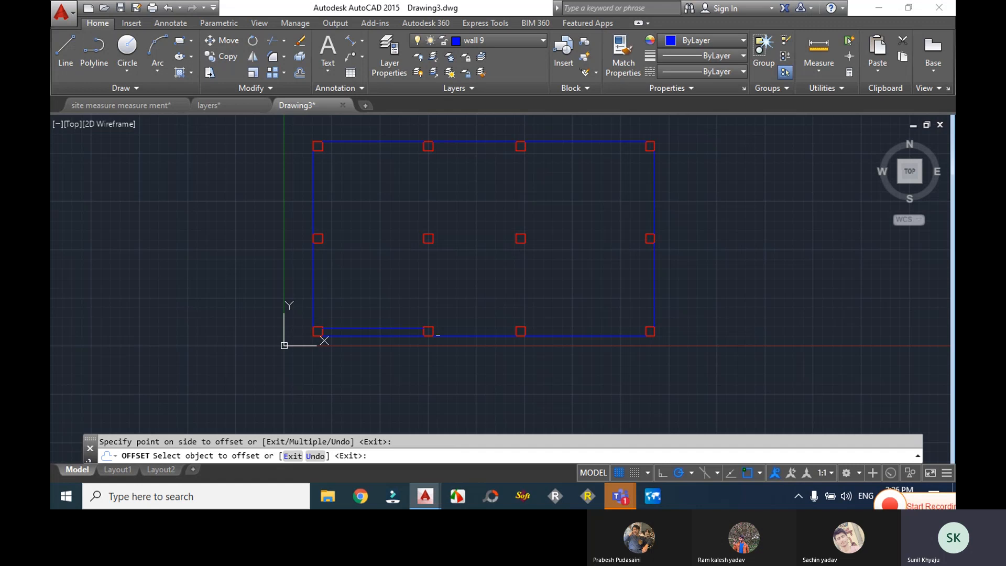
pyautogui.click(465, 336)
pyautogui.click(557, 322)
pyautogui.click(559, 336)
pyautogui.click(559, 332)
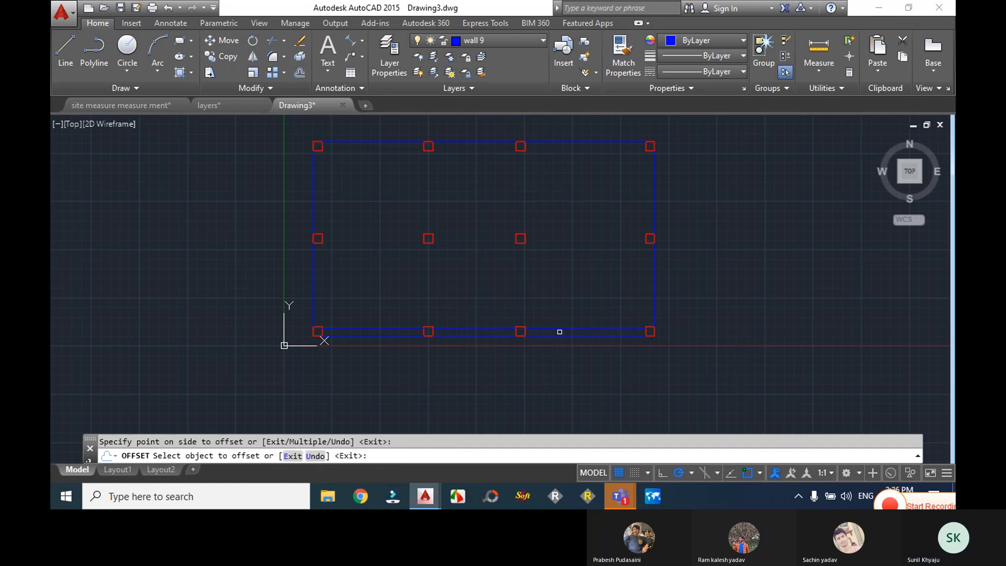
# - Offset the lower and upper wall lines on the fourth column line inward at the same distance of 9
pyautogui.click(653, 294)
pyautogui.click(644, 294)
pyautogui.click(653, 212)
pyautogui.click(646, 208)
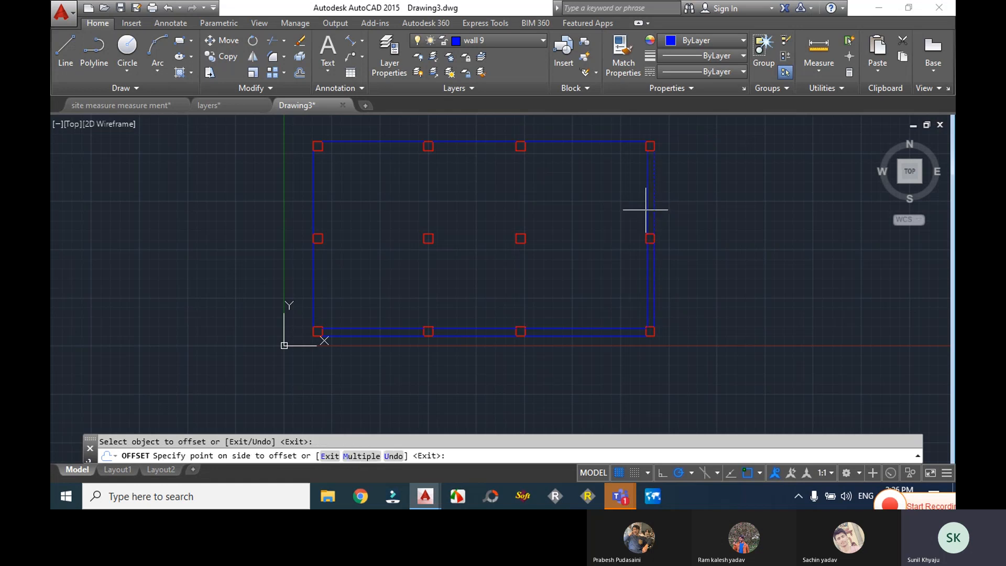
# - Offset the three wall lines along the top row of columns inward at the 9 distance
pyautogui.click(594, 143)
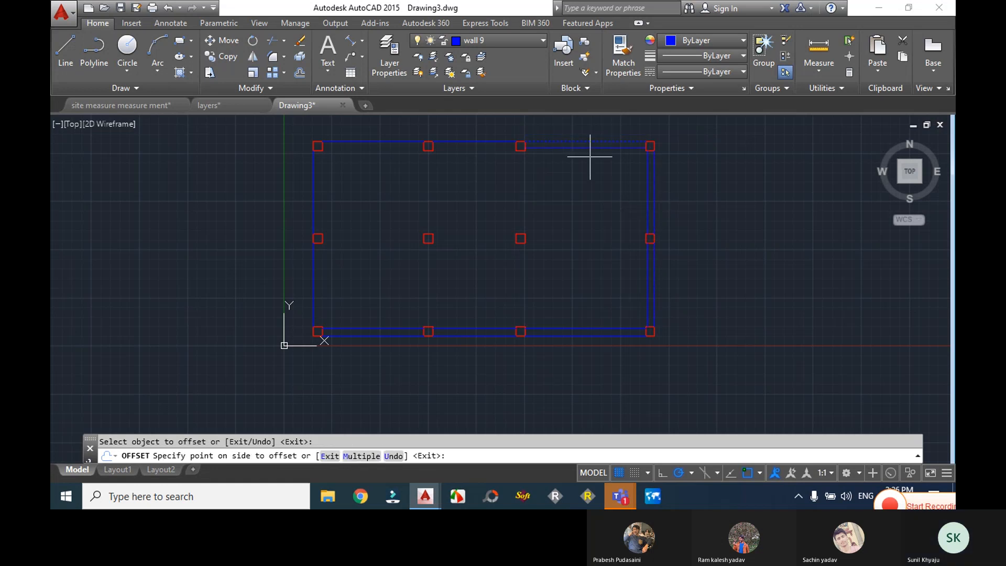
pyautogui.click(588, 152)
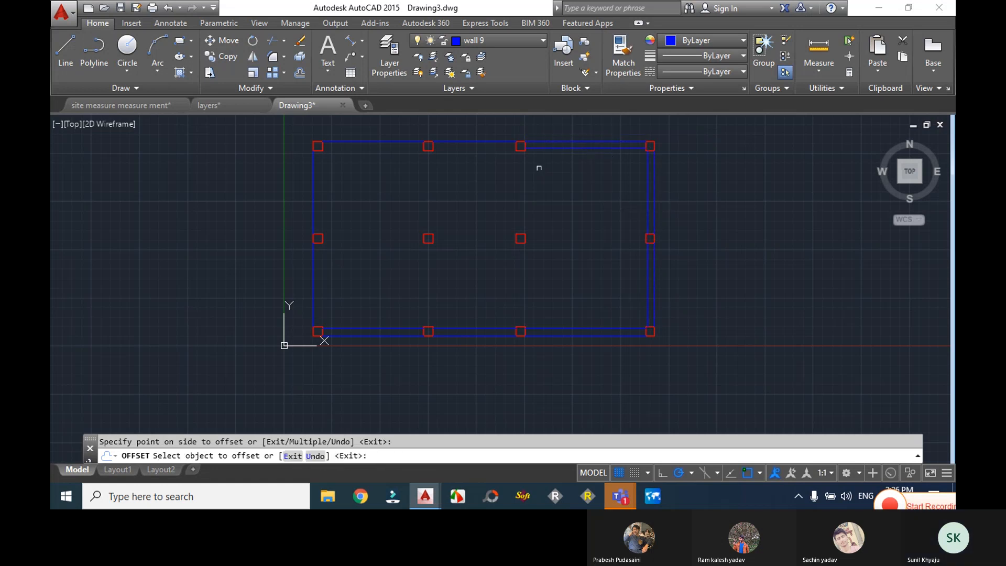
pyautogui.click(455, 142)
pyautogui.click(455, 158)
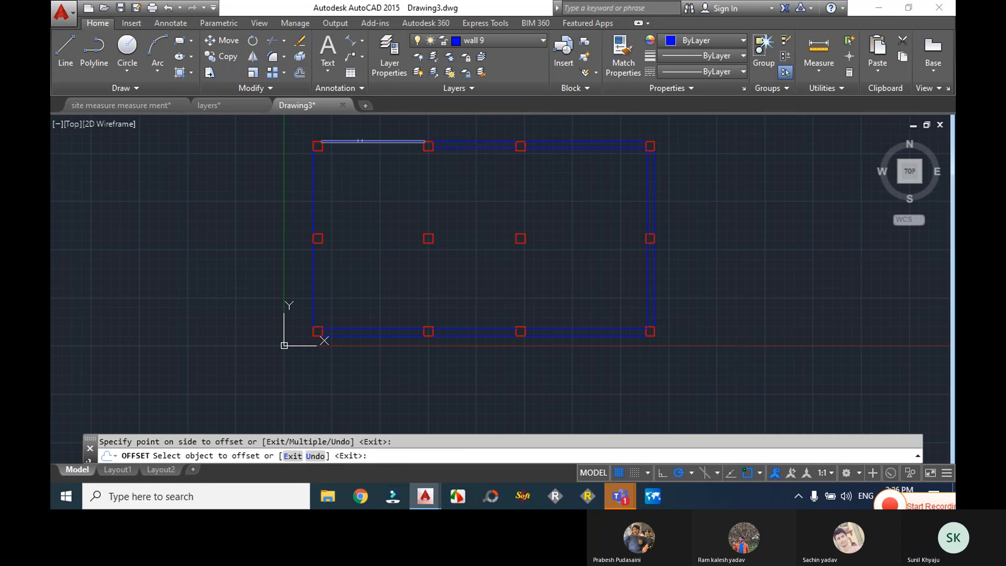
pyautogui.click(360, 141)
pyautogui.click(353, 172)
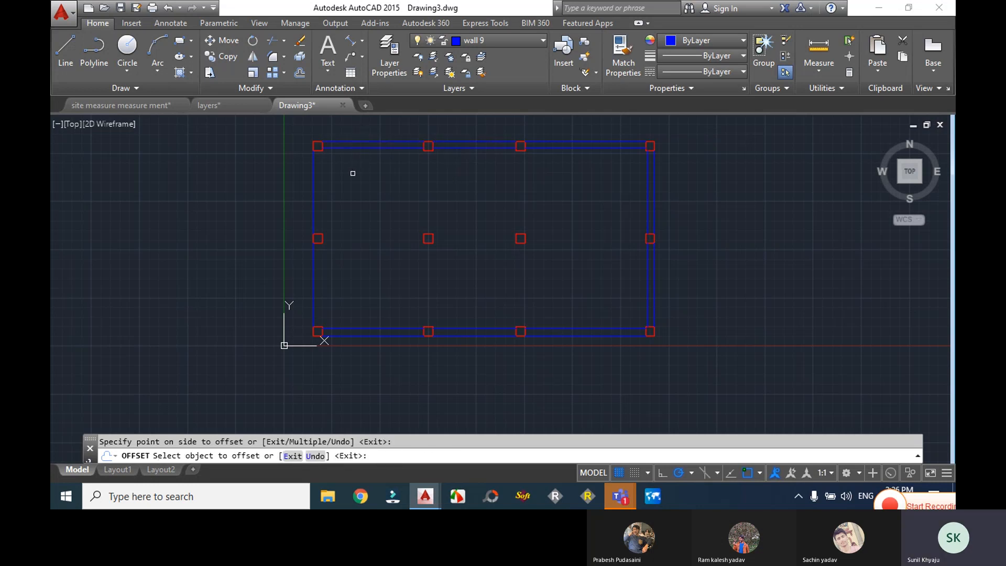
# - Offset both first-column-line wall lines inward by 9, also offset the lower one outward, and end the Offset command
pyautogui.click(314, 217)
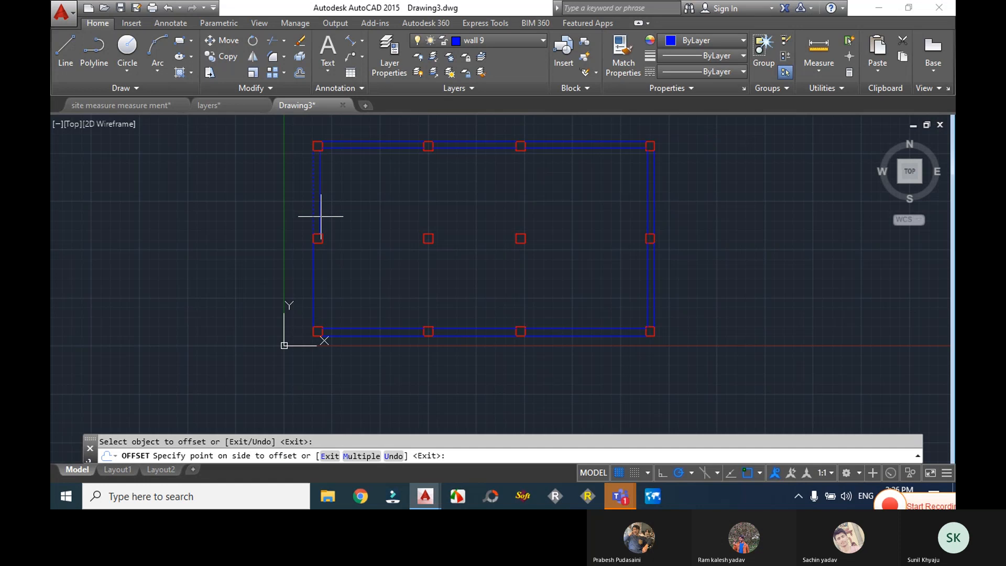
pyautogui.click(321, 218)
pyautogui.click(312, 266)
pyautogui.click(308, 267)
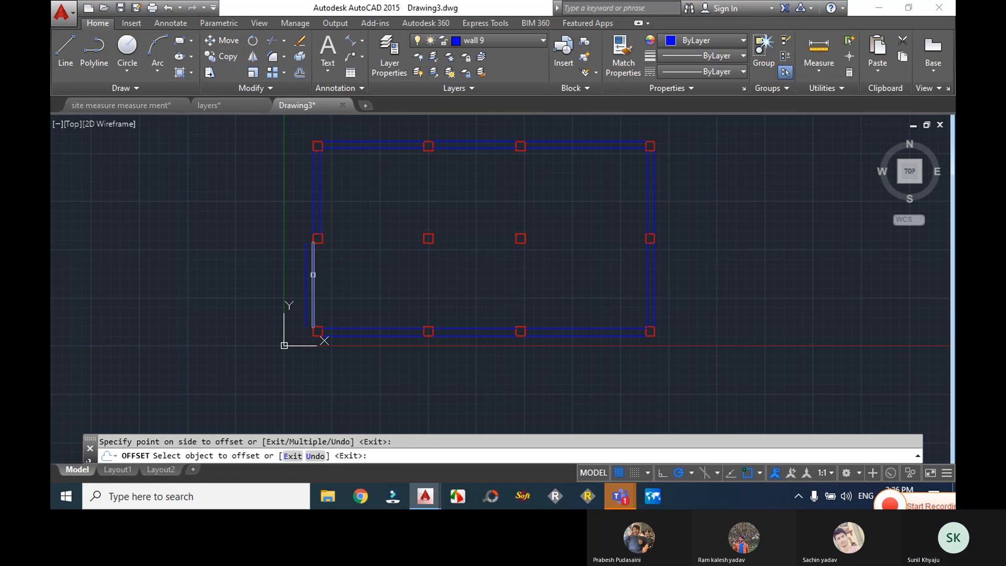
pyautogui.click(312, 275)
pyautogui.click(325, 275)
pyautogui.press('Escape')
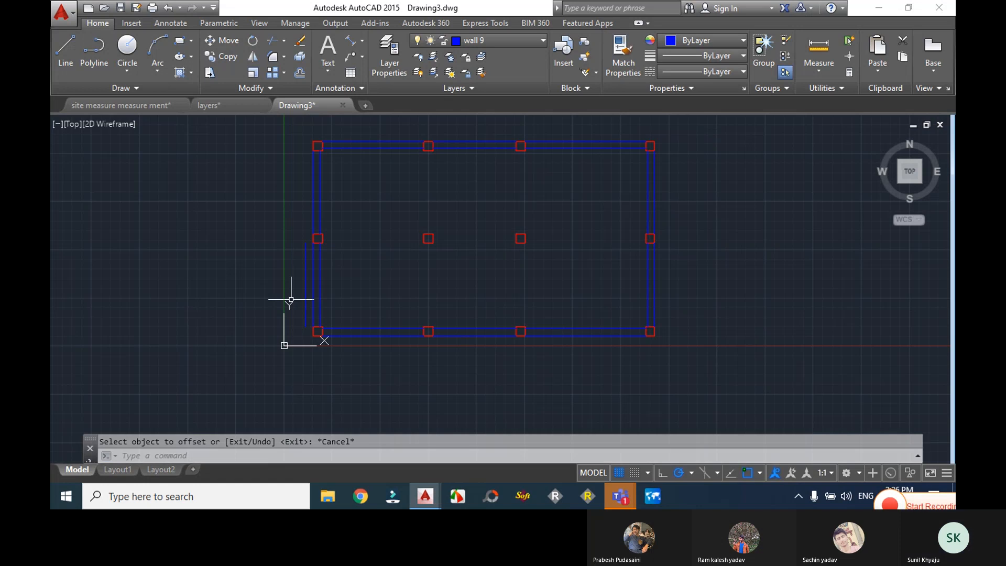
# - Erase the stray wall line lying outside the lower wall on the first column line
pyautogui.click(308, 281)
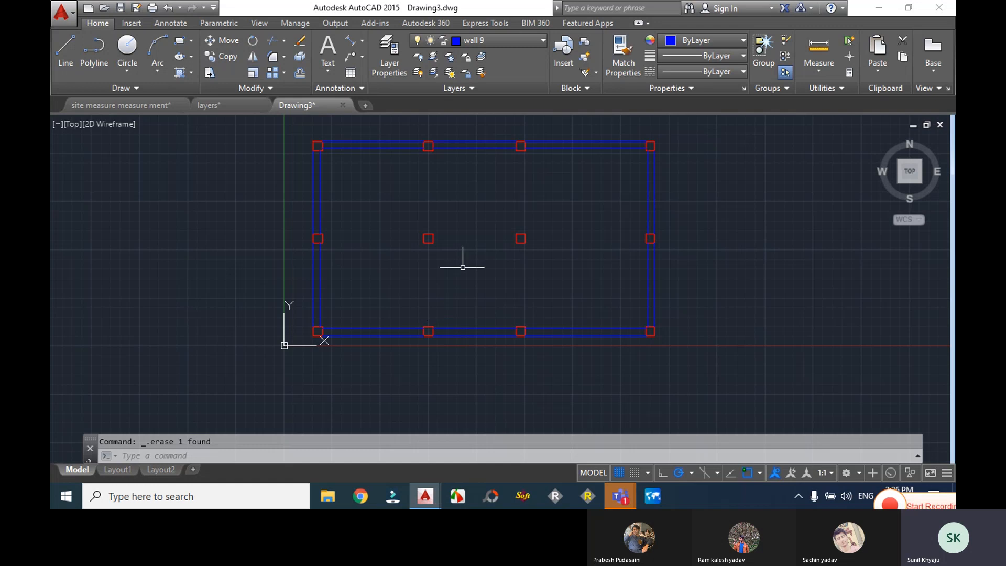
pyautogui.moveTo(463, 268); pyautogui.dragTo(505, 259, button='middle')
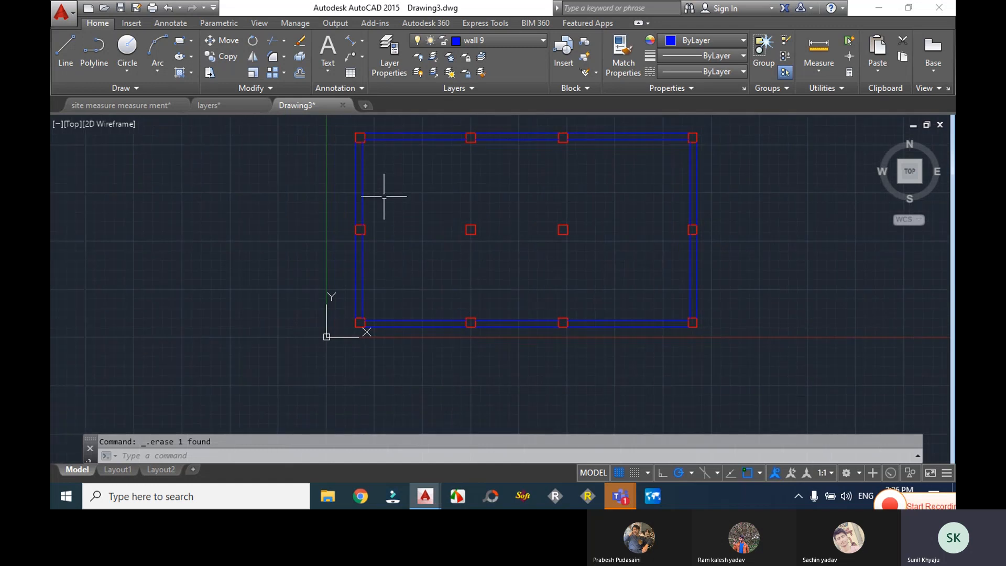
# - Make Dimension the current layer and add an aligned dimension below the bottom row between the first and second columns' lower edge midpoints
pyautogui.click(489, 40)
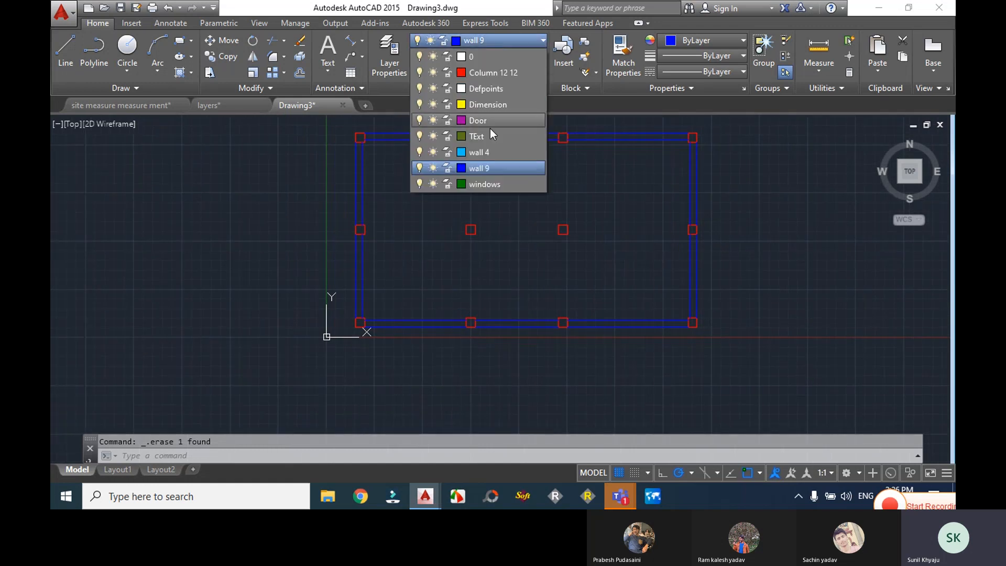
pyautogui.click(467, 104)
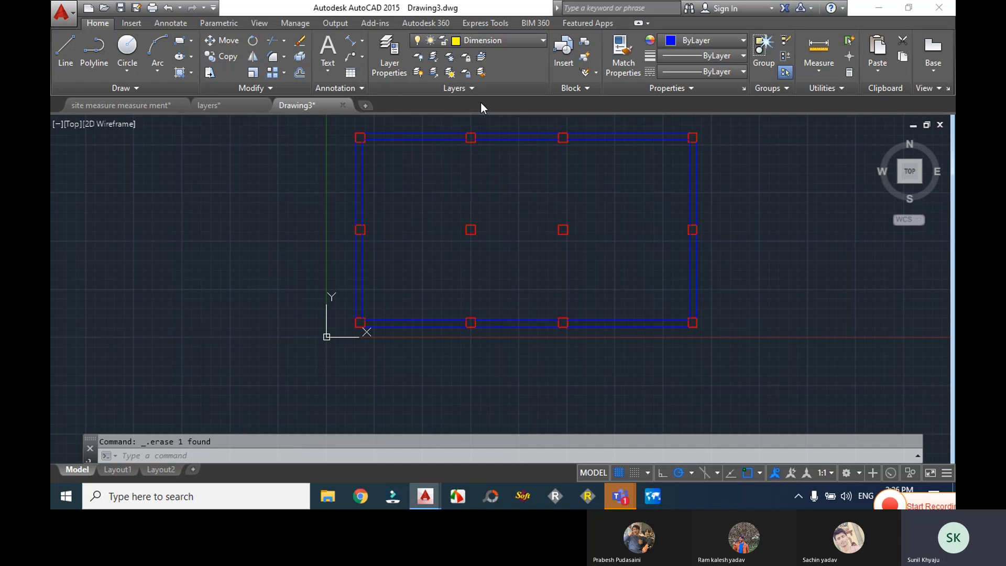
pyautogui.click(355, 45)
pyautogui.scroll(8, 341, 335)
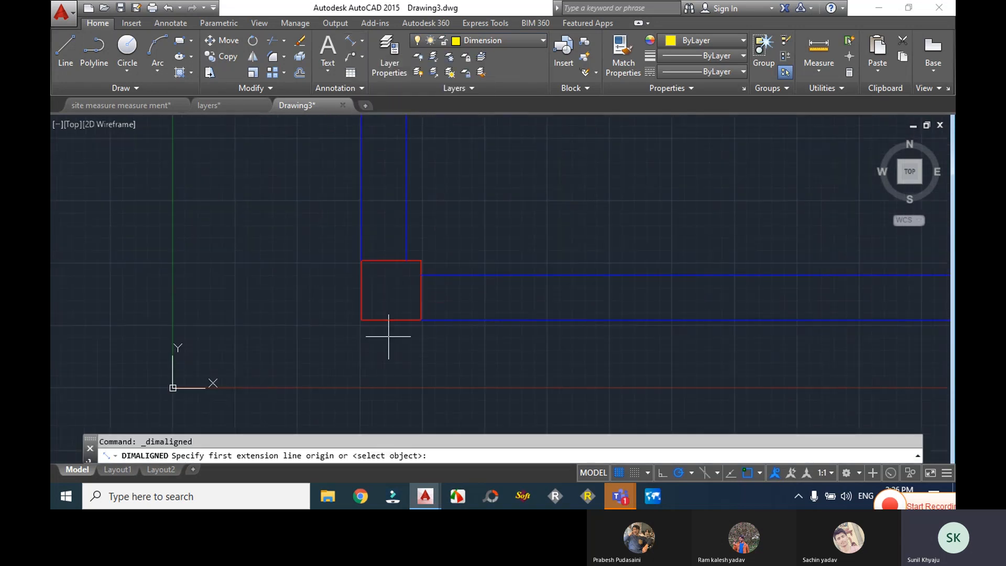
pyautogui.click(404, 324)
pyautogui.scroll(-5, 404, 323)
pyautogui.scroll(4, 519, 333)
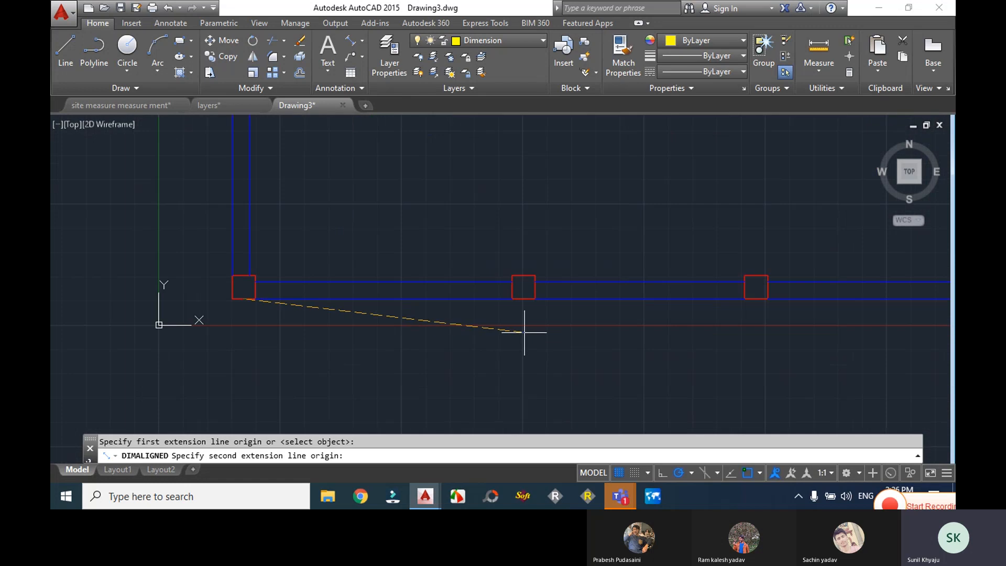
pyautogui.click(522, 299)
pyautogui.click(523, 365)
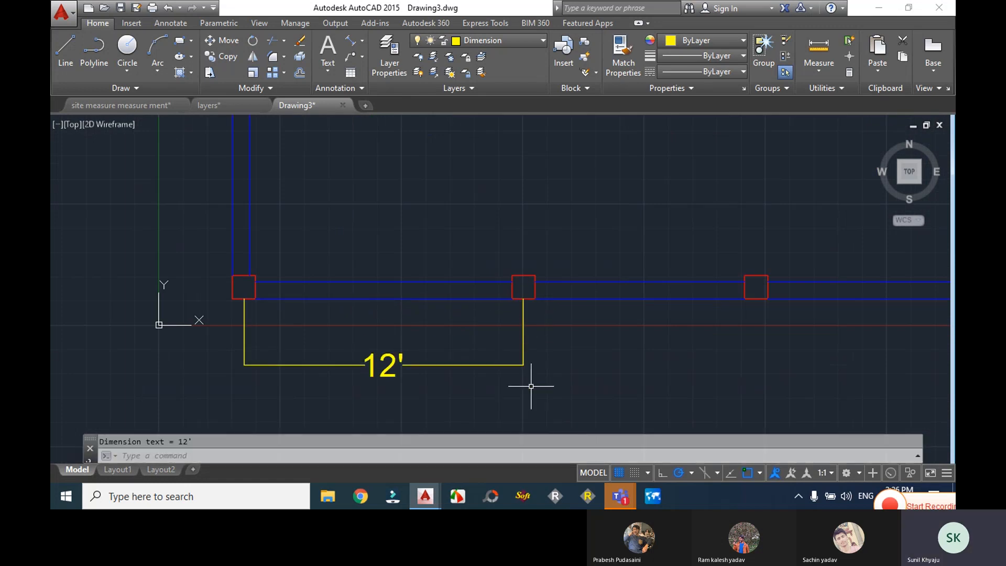
# - Add an aligned dimension between the second and third bottom-row columns, in line with the first dimension
pyautogui.press('Return')
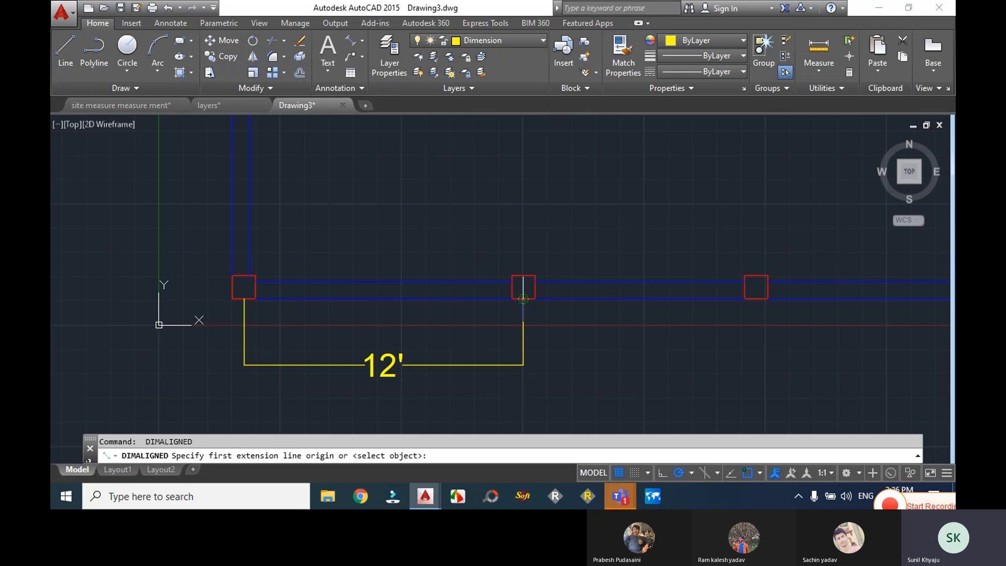
pyautogui.click(523, 298)
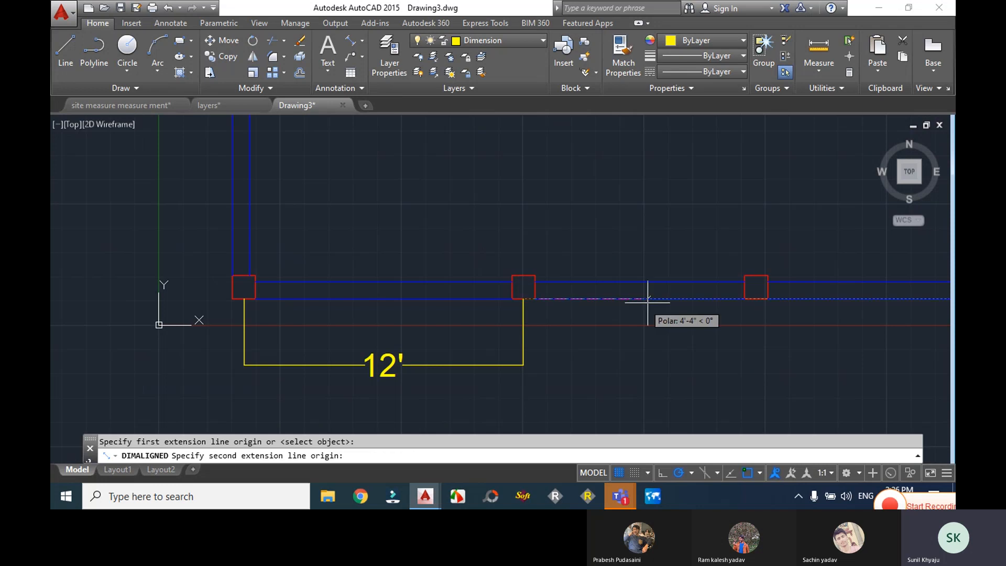
pyautogui.click(756, 299)
pyautogui.click(767, 345)
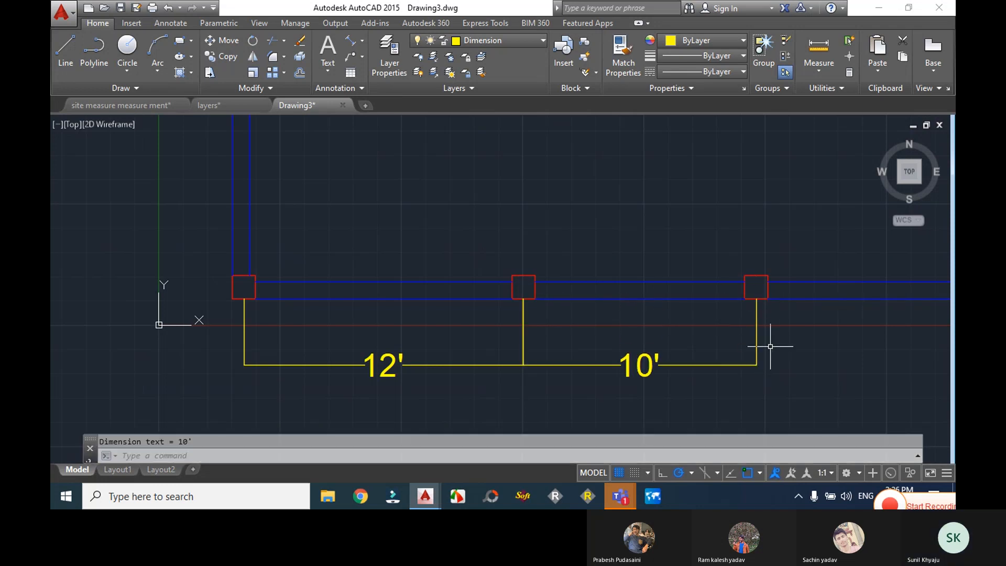
# - Add an aligned dimension between the third and fourth bottom-row columns, in line with the other two
pyautogui.scroll(2, 548, 341)
pyautogui.scroll(-4, 539, 336)
pyautogui.press('Return')
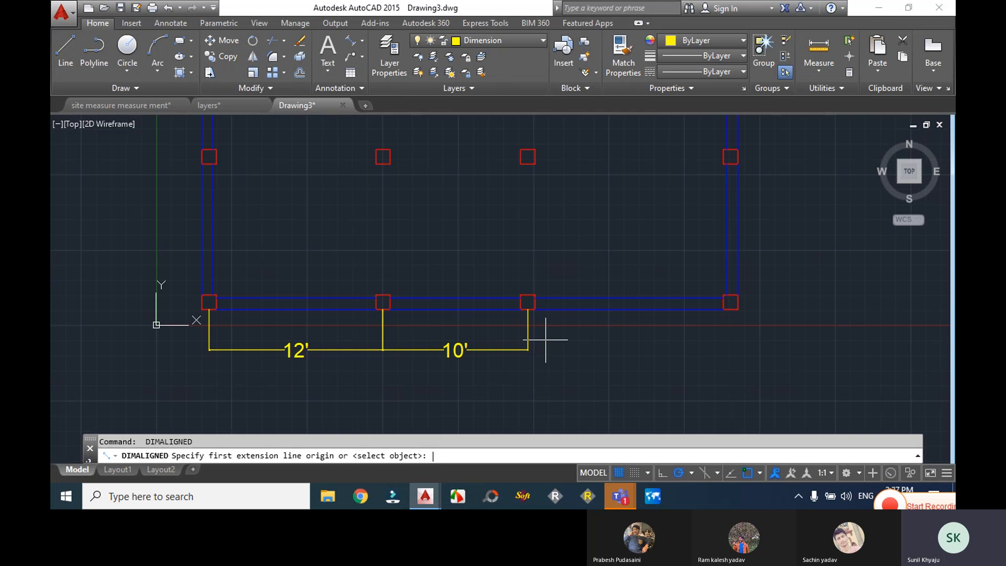
pyautogui.click(528, 309)
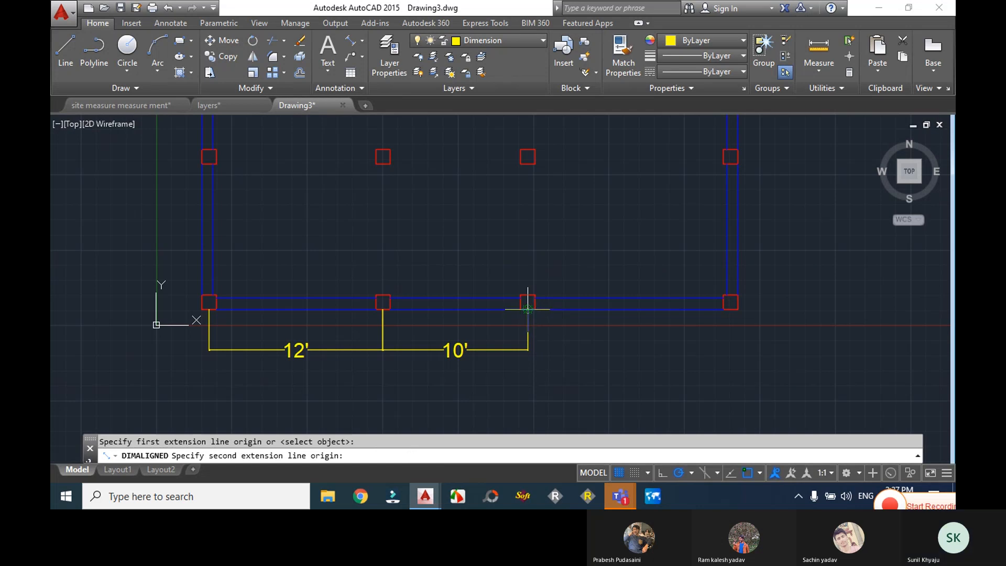
pyautogui.click(730, 304)
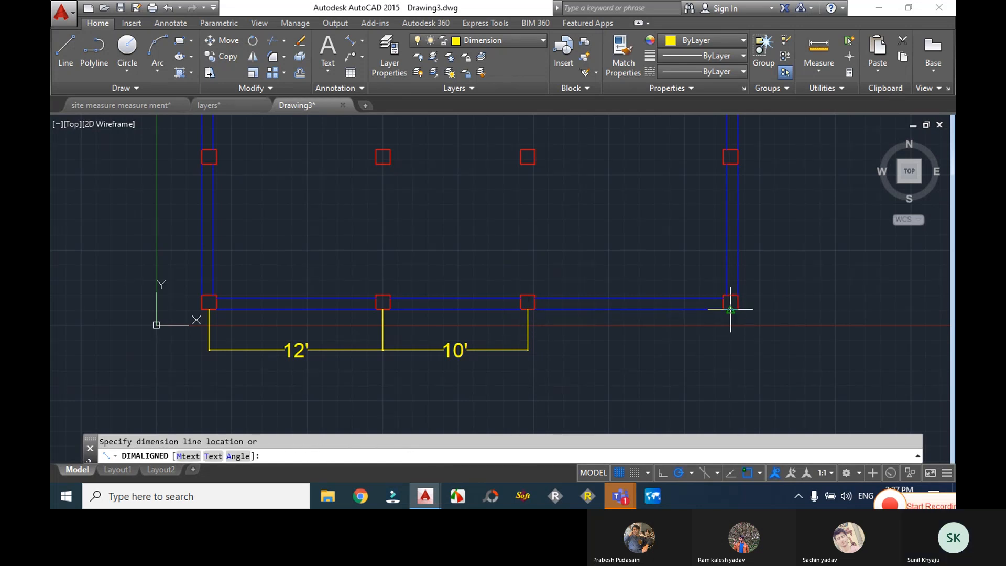
pyautogui.click(728, 349)
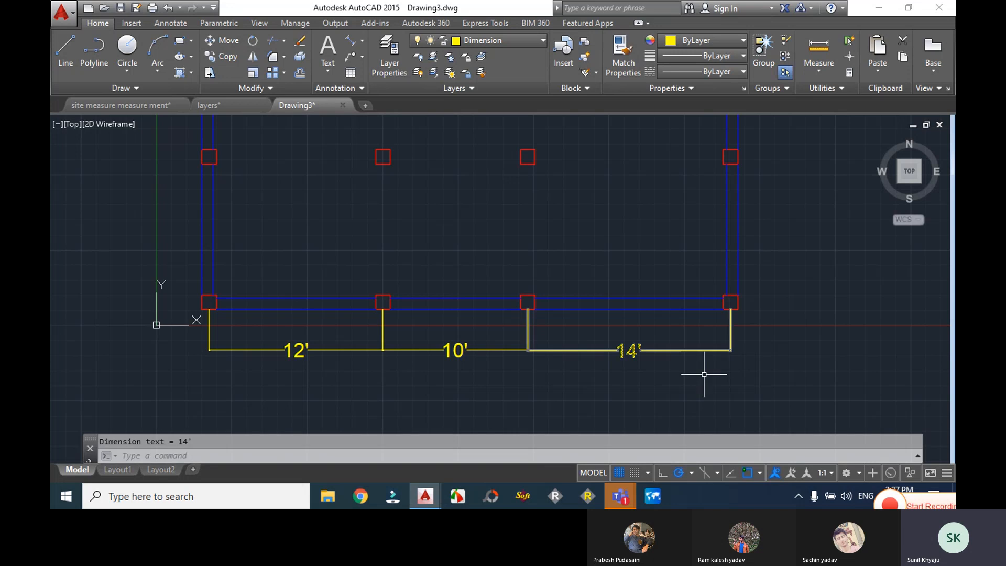
pyautogui.press('Escape')
pyautogui.scroll(-4, 600, 362)
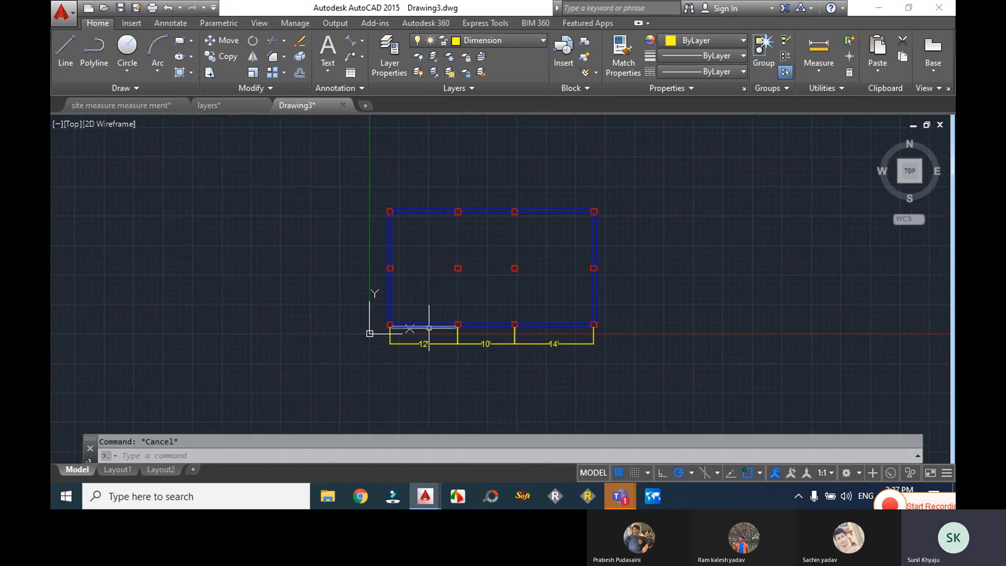
# - Dimension the lower outer wall line on the first column line by selecting it as an object, placing the dimension outside the building
pyautogui.scroll(6, 591, 398)
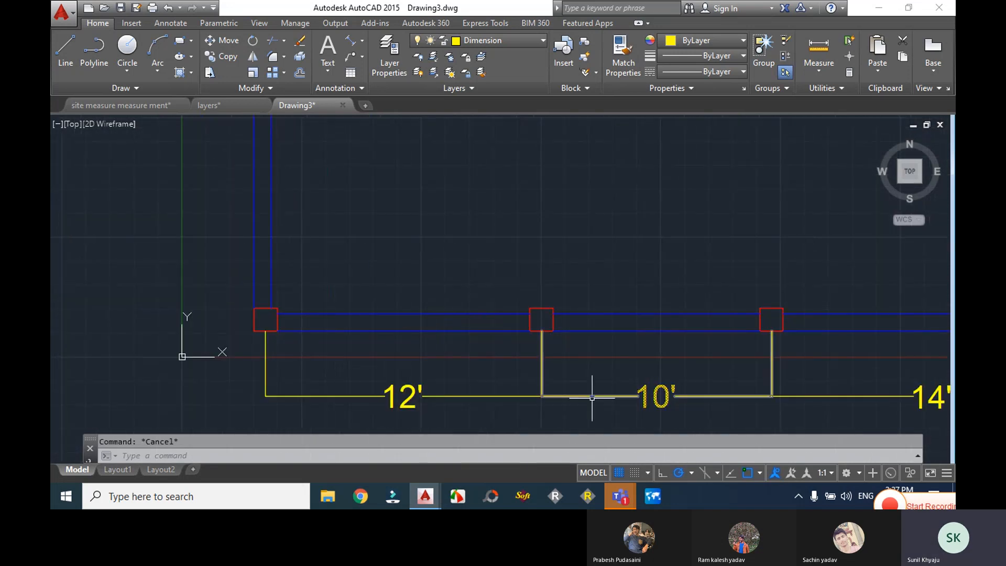
pyautogui.click(349, 41)
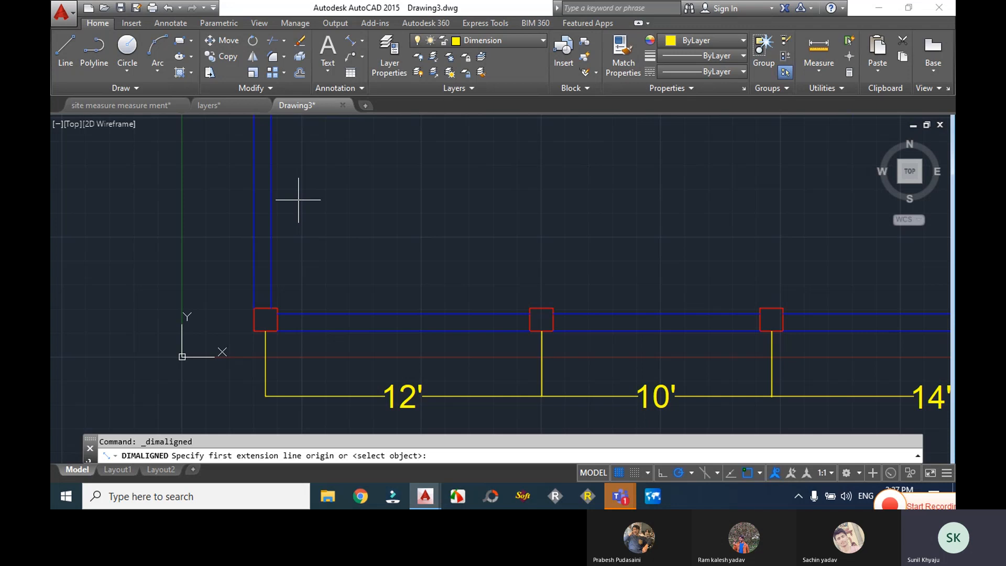
pyautogui.press('Return')
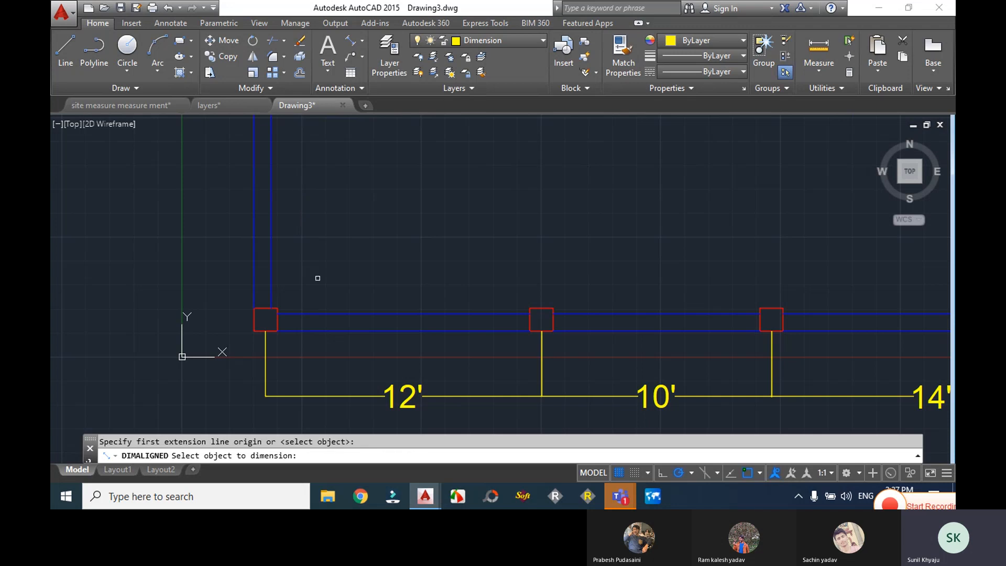
pyautogui.scroll(-2, 318, 278)
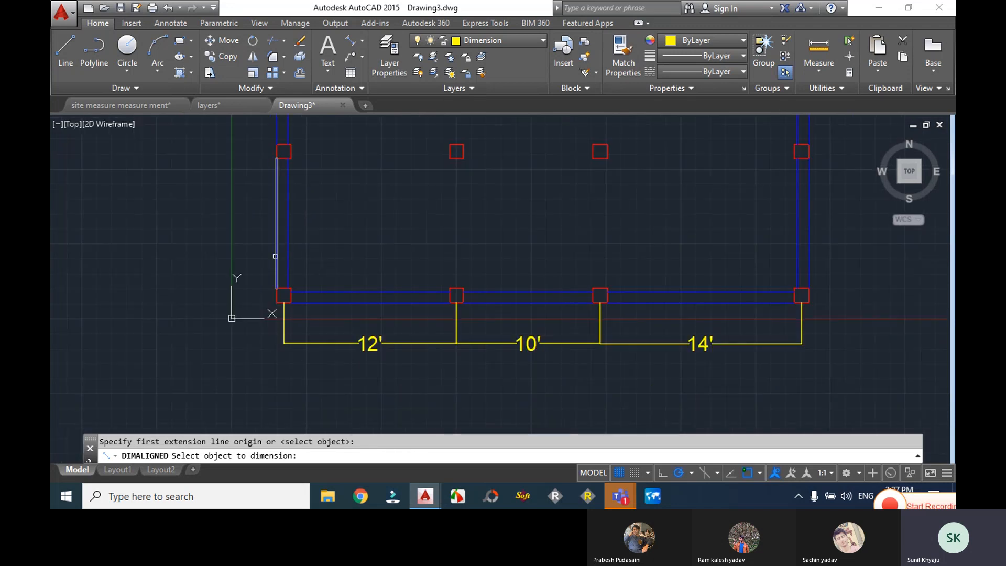
pyautogui.click(281, 254)
pyautogui.click(241, 225)
pyautogui.scroll(-3, 293, 173)
pyautogui.scroll(5, 288, 158)
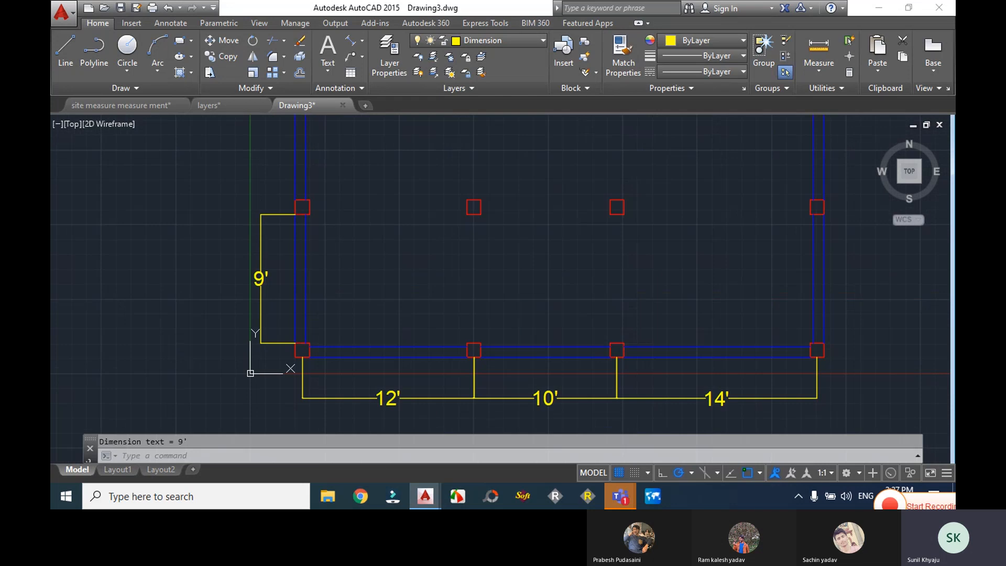
pyautogui.press('Return')
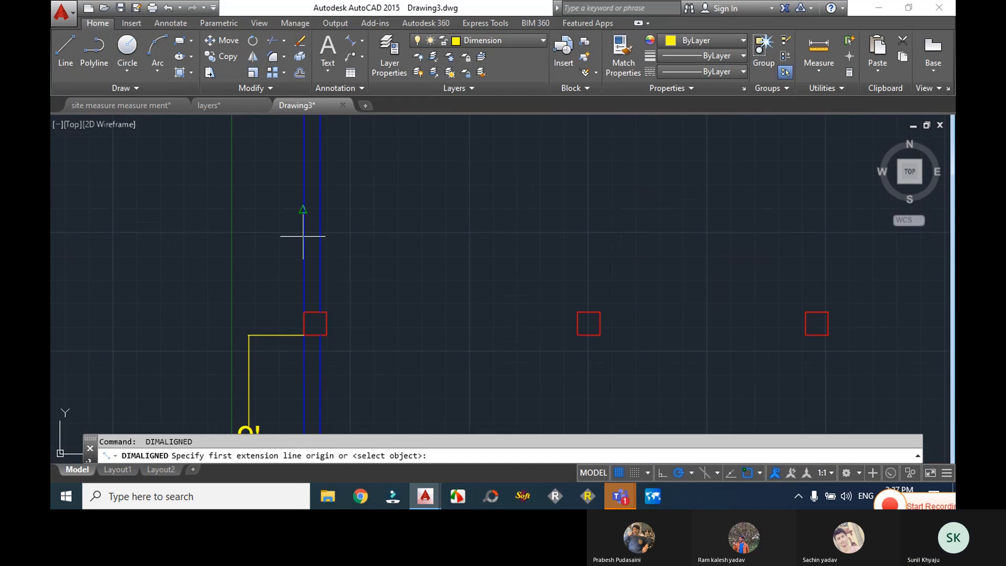
pyautogui.click(303, 235)
pyautogui.press('Escape')
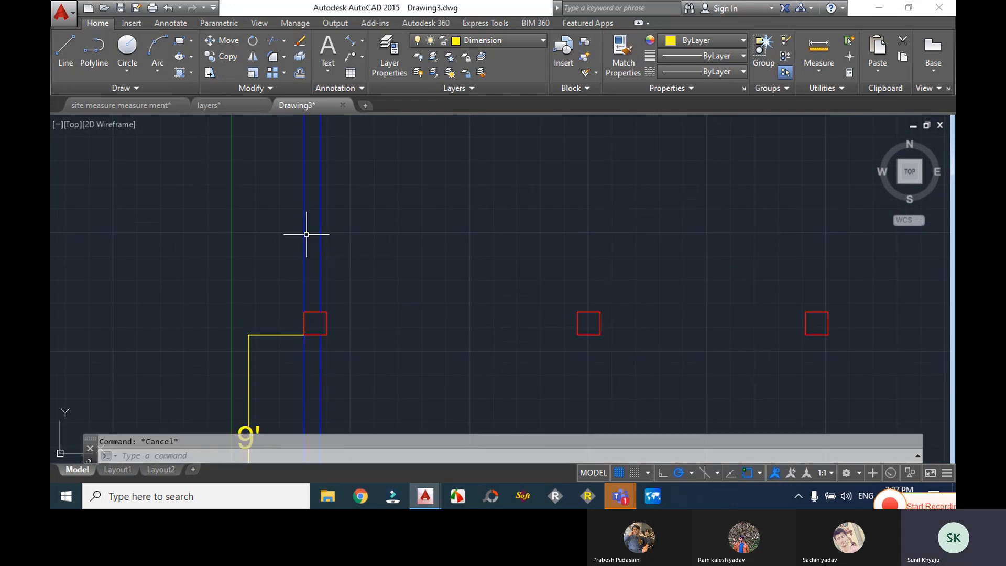
# - Dimension the upper outer wall line on the first column line by object selection, aligned with the lower wall's dimension
pyautogui.press('Return')
pyautogui.press('Return')
pyautogui.click(304, 234)
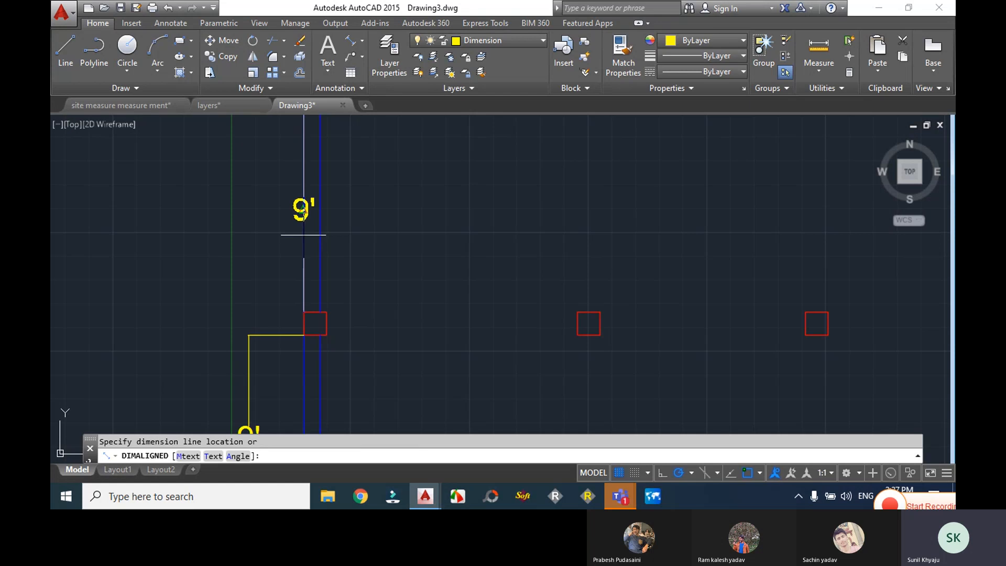
pyautogui.click(248, 247)
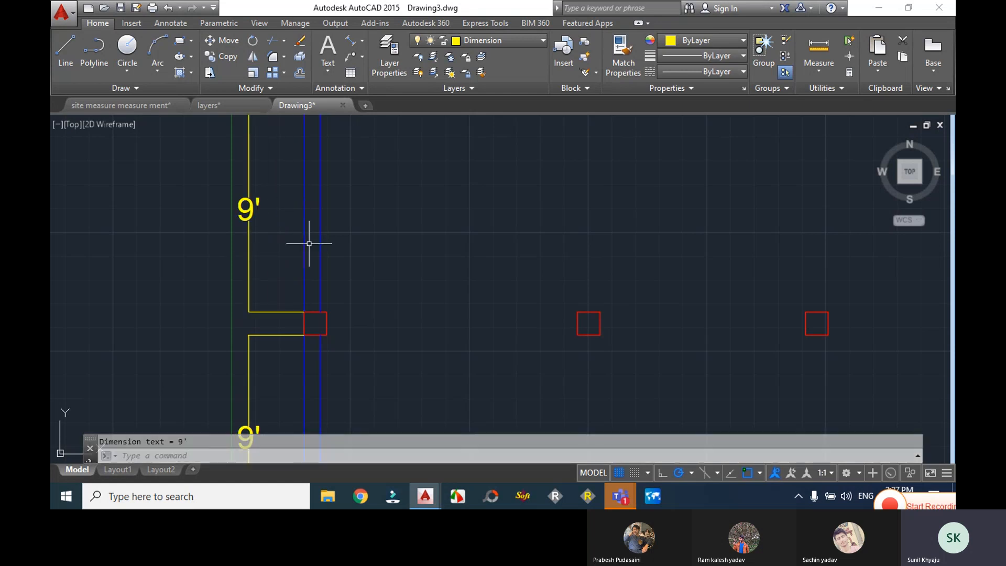
pyautogui.press('Escape')
# - Make wall 4 the current layer and draw a line along the columns' lower edge from the first to the second middle-row column
pyautogui.scroll(-8, 309, 242)
pyautogui.scroll(4, 574, 361)
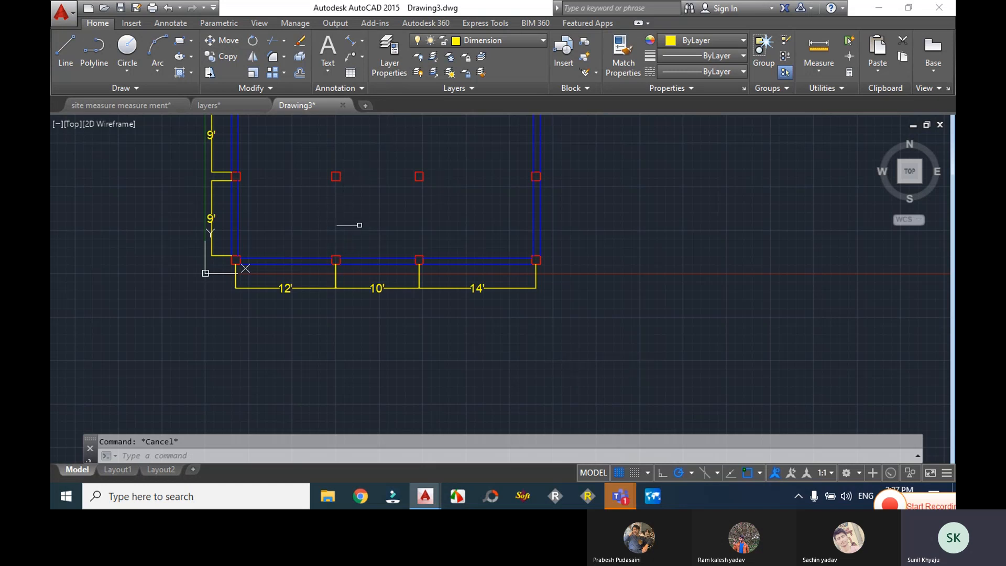
pyautogui.click(506, 43)
pyautogui.click(480, 153)
pyautogui.write('l')
pyautogui.press('Return')
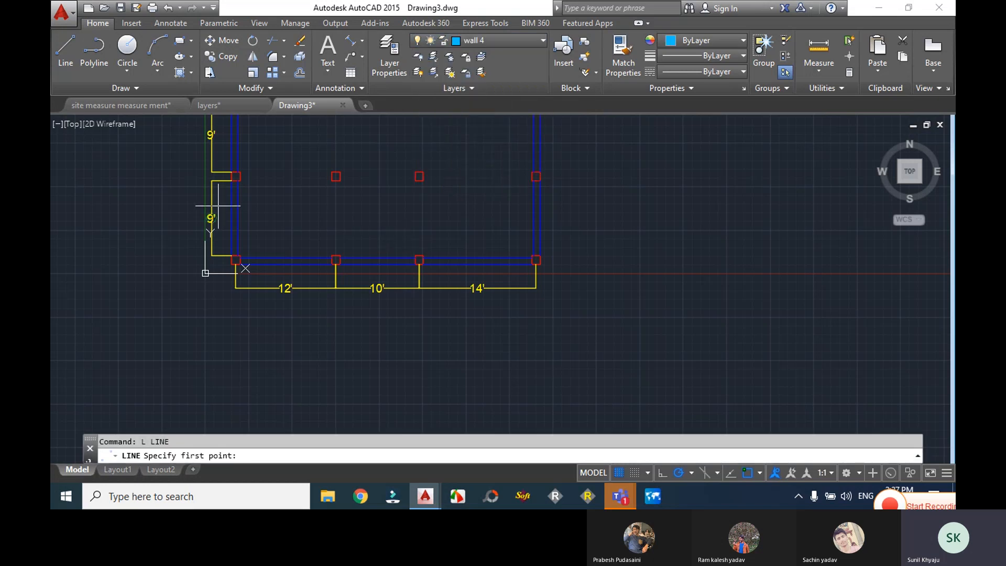
pyautogui.click(239, 180)
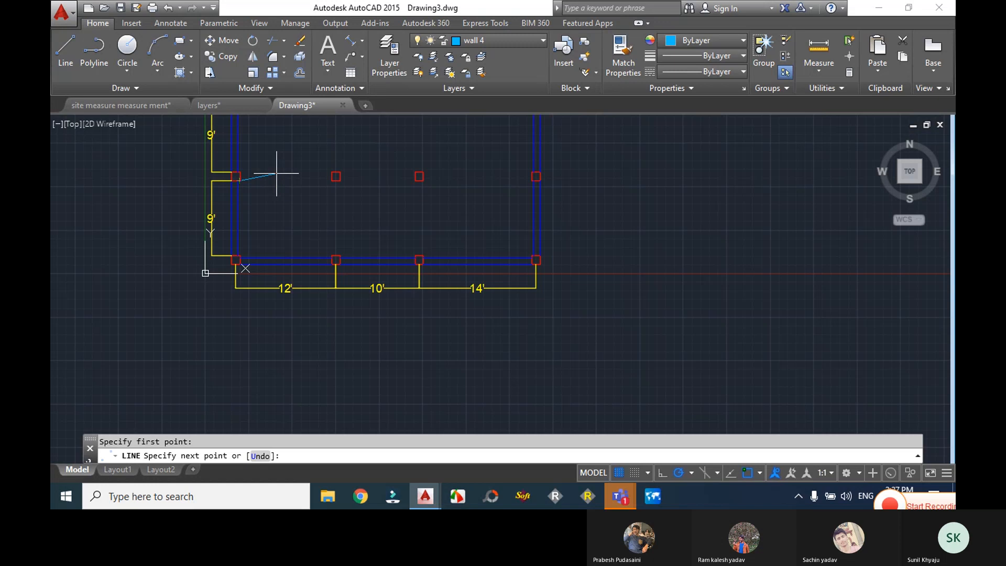
pyautogui.click(332, 181)
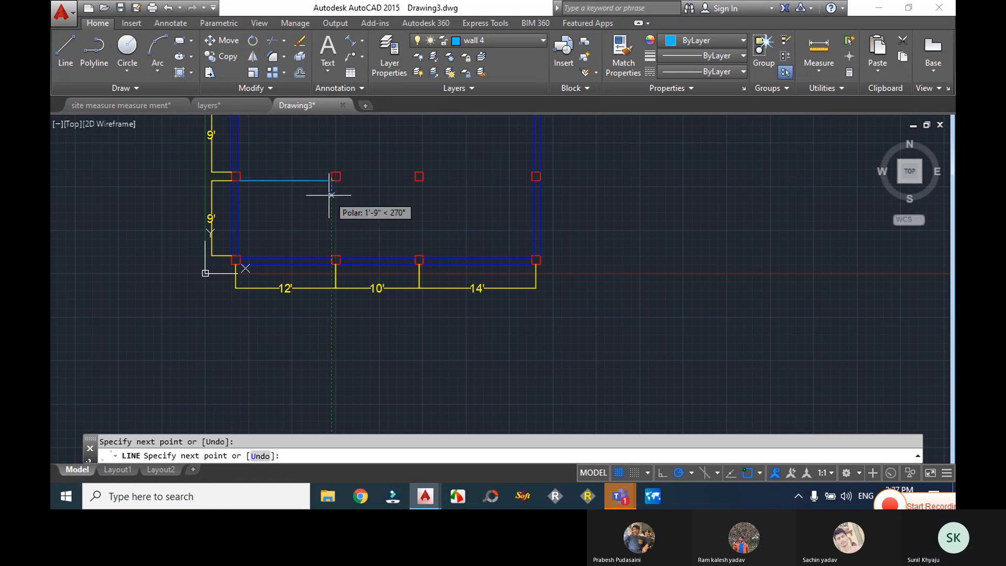
pyautogui.press('Return')
# - Draw two more wall 4 lines along the middle row, from the second to the third column and from the third to the fourth
pyautogui.press('Return')
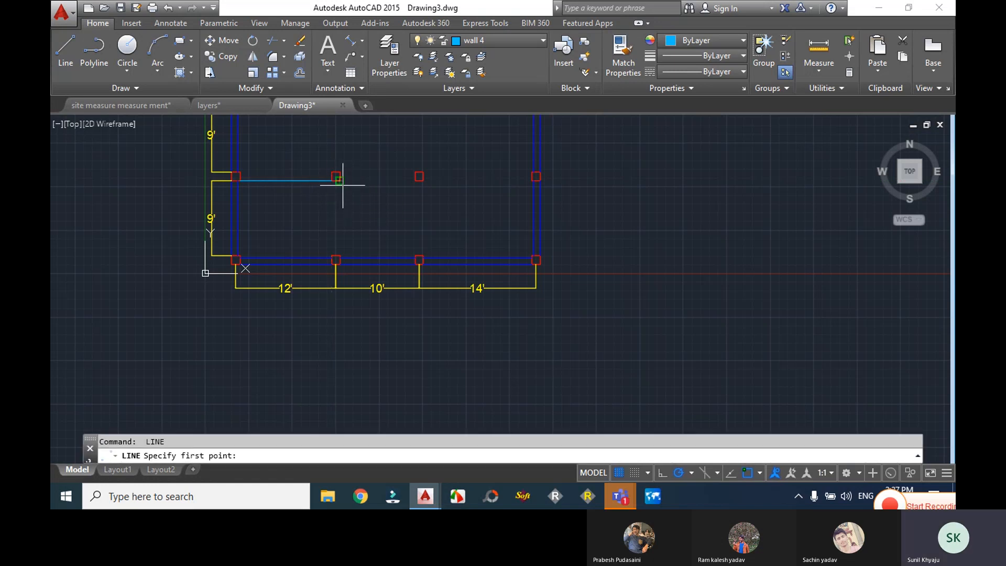
pyautogui.click(341, 182)
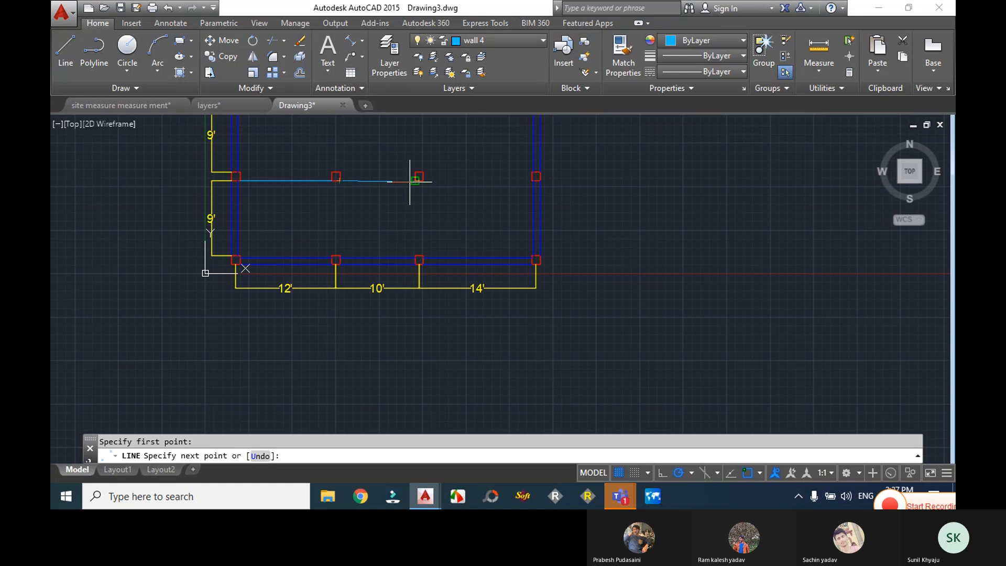
pyautogui.click(420, 181)
pyautogui.press('Return')
pyautogui.press('Return')
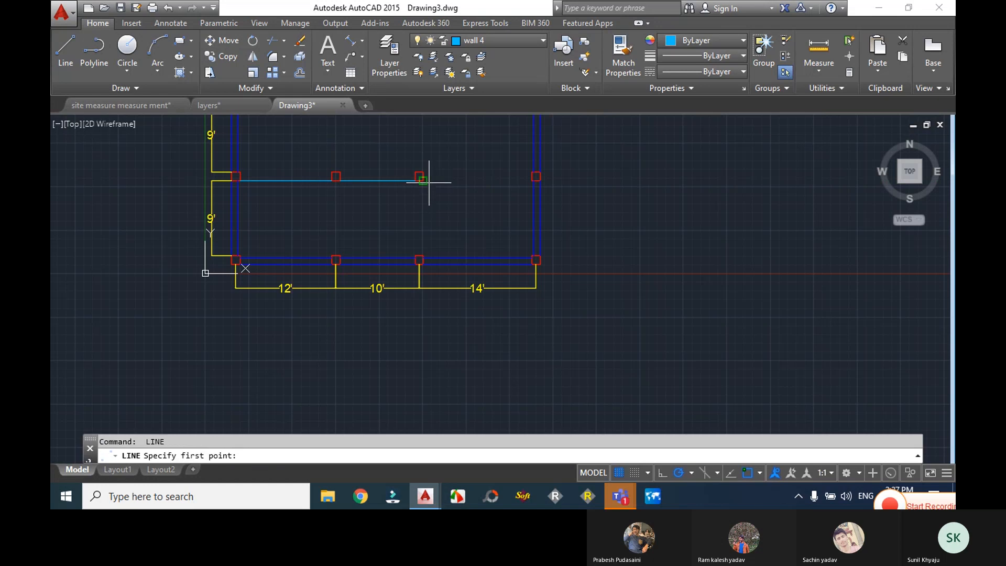
pyautogui.click(422, 181)
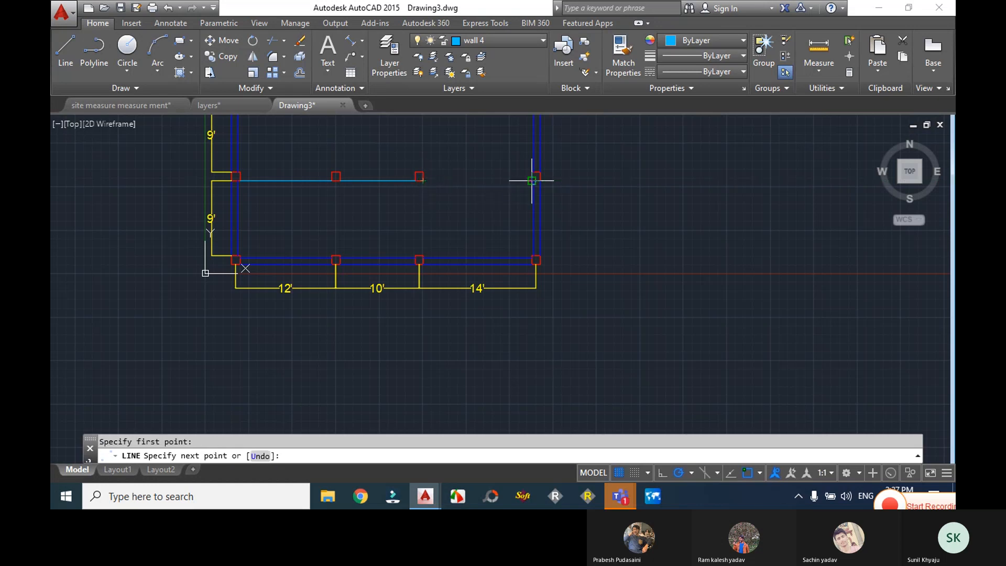
pyautogui.click(532, 181)
pyautogui.press('Return')
# - Offset the three wall 4 lines along the middle column row 4 inches upward
pyautogui.moveTo(425, 239); pyautogui.dragTo(476, 294, button='middle')
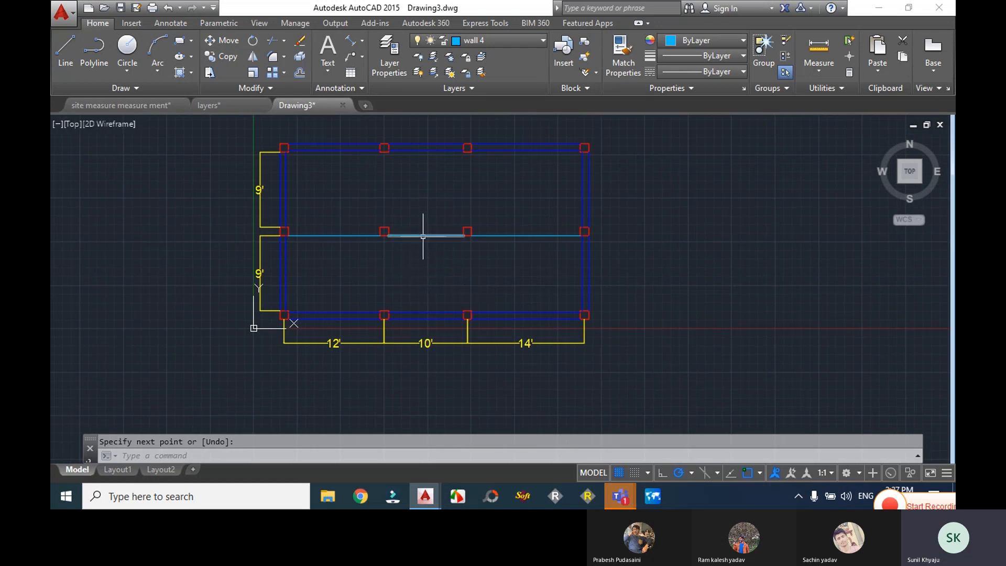
pyautogui.click(330, 234)
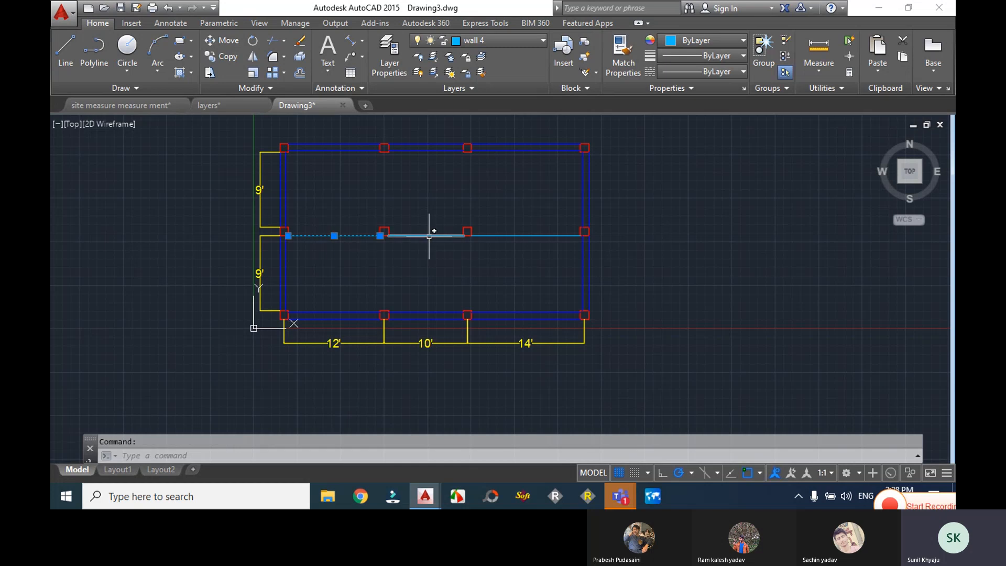
pyautogui.press('Escape')
pyautogui.write('off')
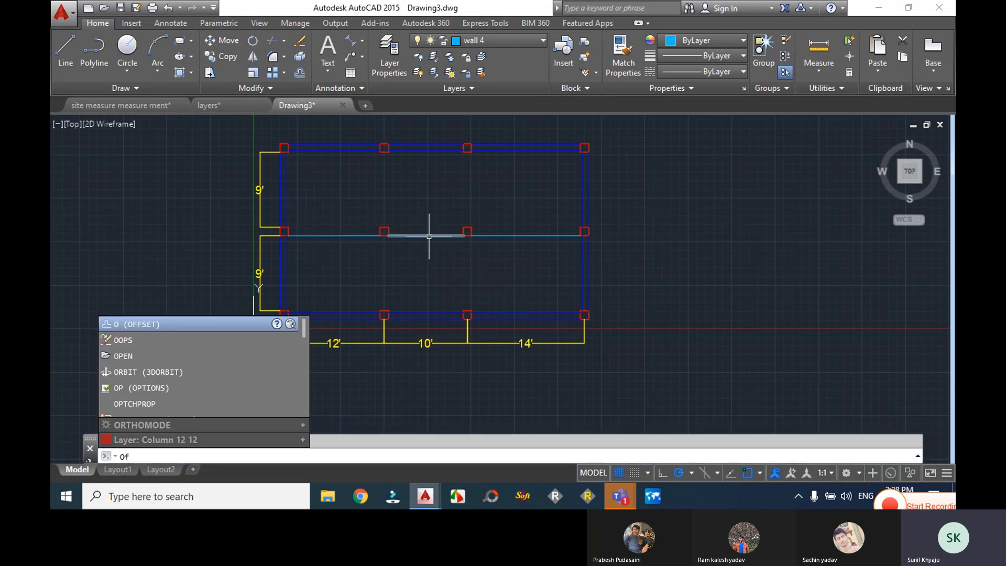
pyautogui.press('Return')
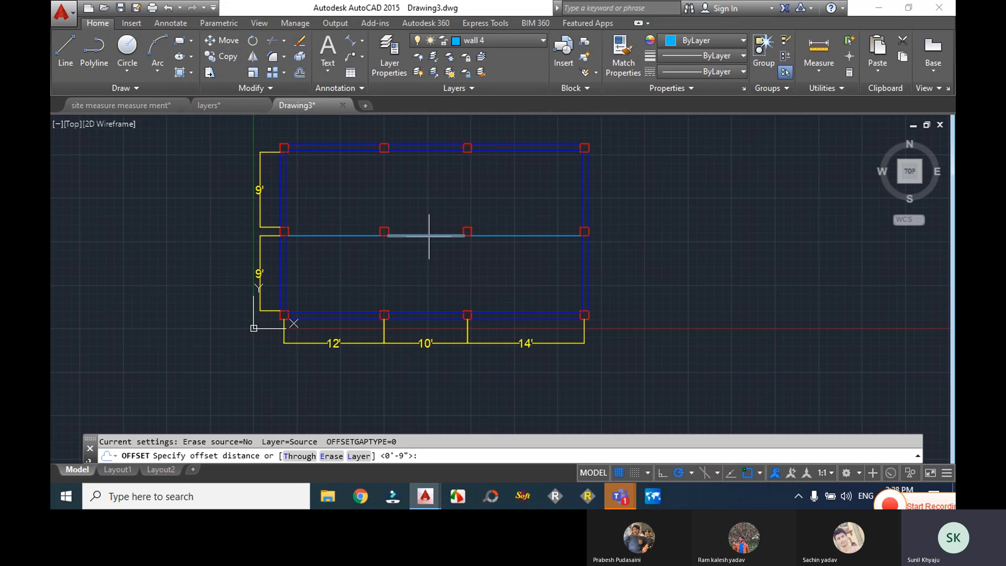
pyautogui.write('4')
pyautogui.press('Return')
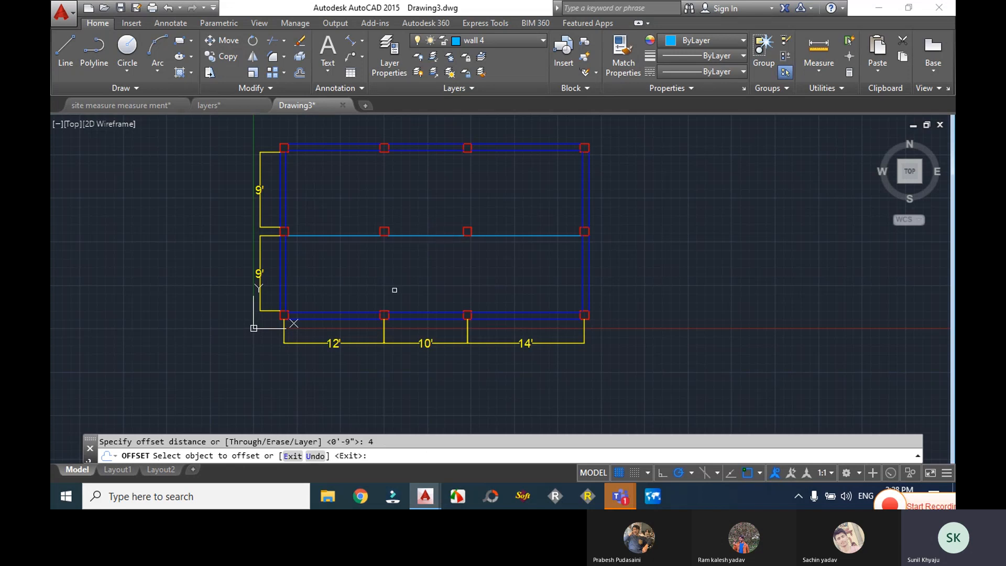
pyautogui.click(342, 235)
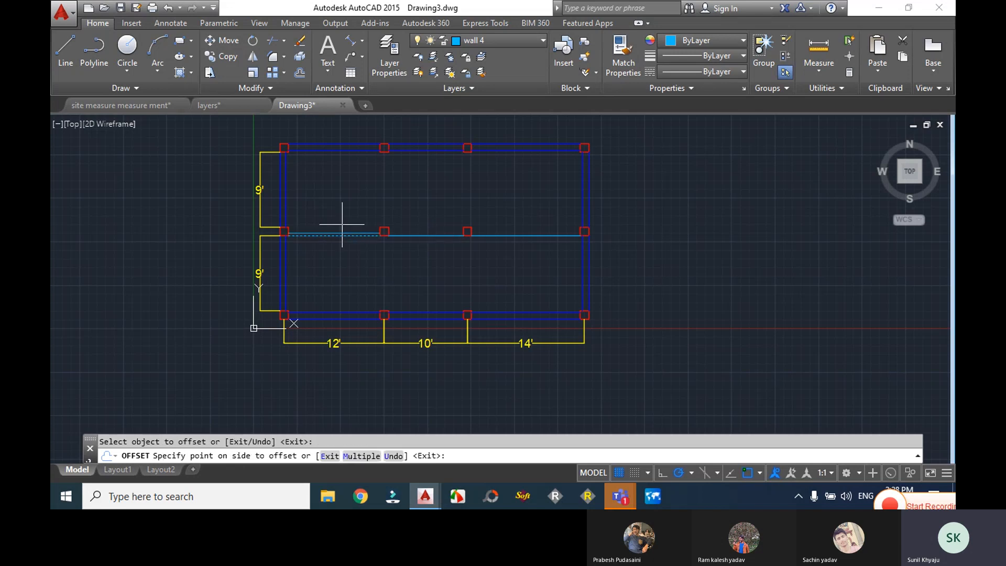
pyautogui.click(403, 236)
pyautogui.click(406, 220)
pyautogui.click(474, 233)
pyautogui.click(486, 224)
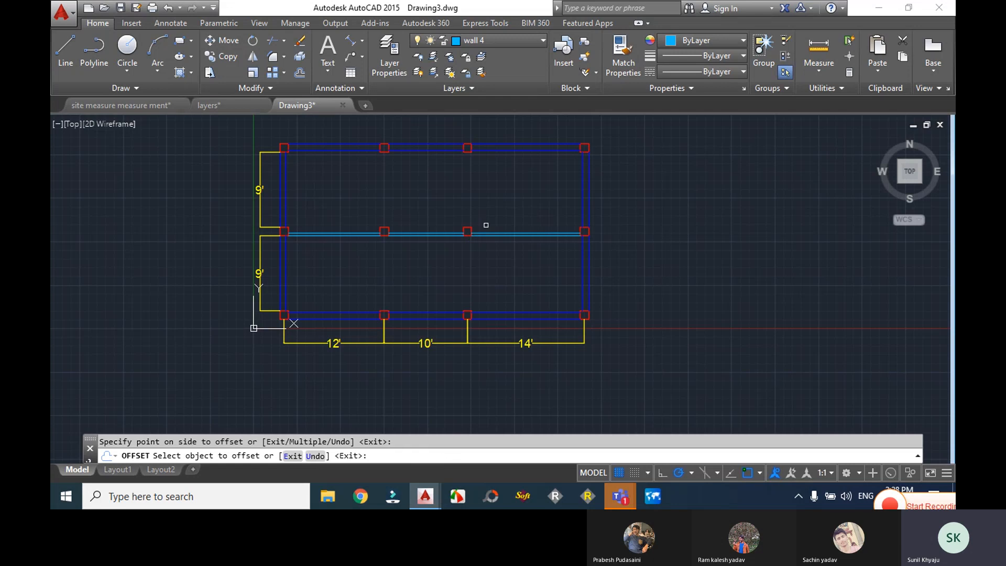
pyautogui.press('Escape')
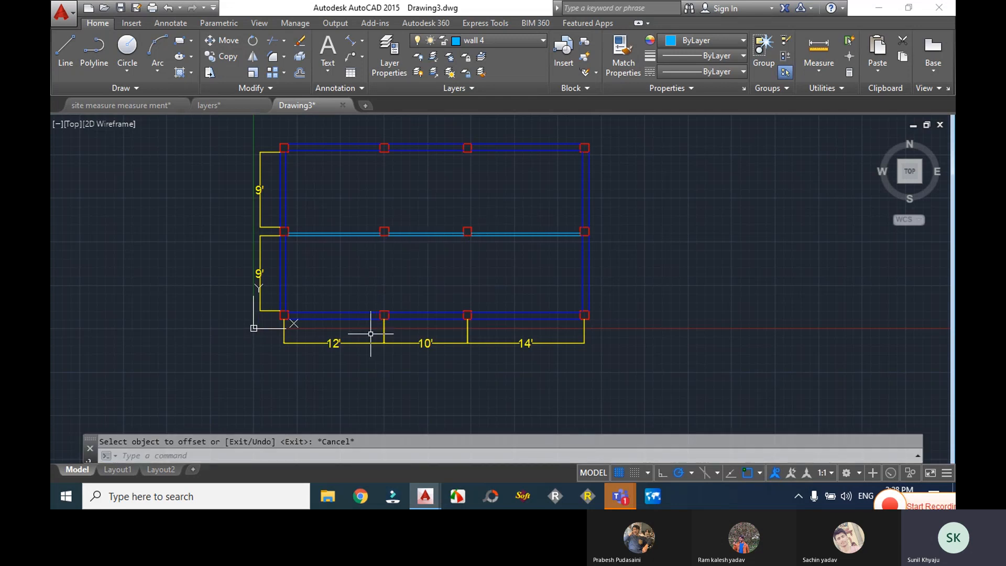
# - Draw a wall 4 line from the bottom row's second column, at its upper-left corner, up to the lower-left corner of the column above
pyautogui.write('l')
pyautogui.press('Return')
pyautogui.scroll(4, 383, 309)
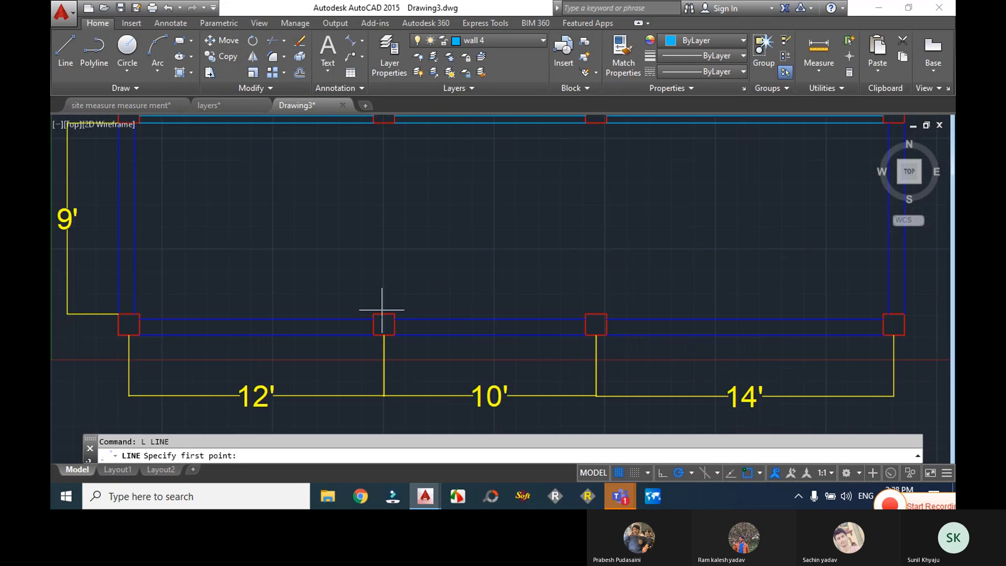
pyautogui.scroll(2, 382, 309)
pyautogui.click(373, 317)
pyautogui.scroll(-6, 360, 277)
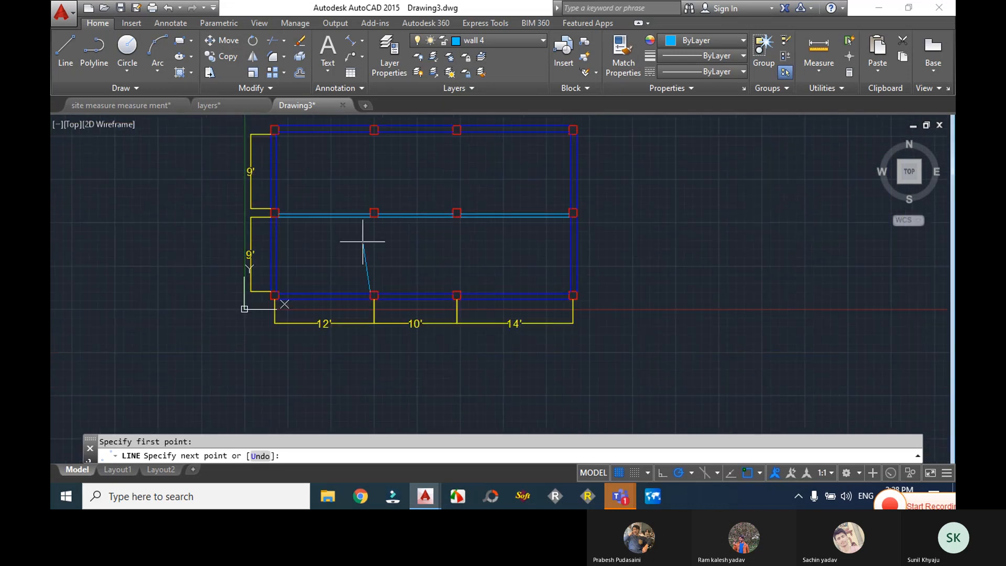
pyautogui.scroll(6, 363, 242)
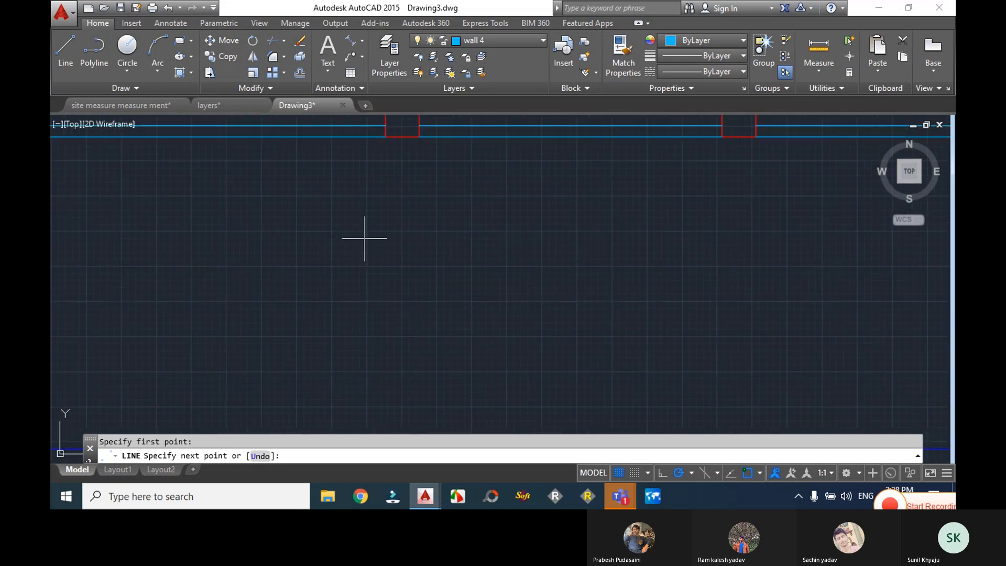
pyautogui.click(385, 134)
pyautogui.scroll(-6, 385, 135)
pyautogui.press('Escape')
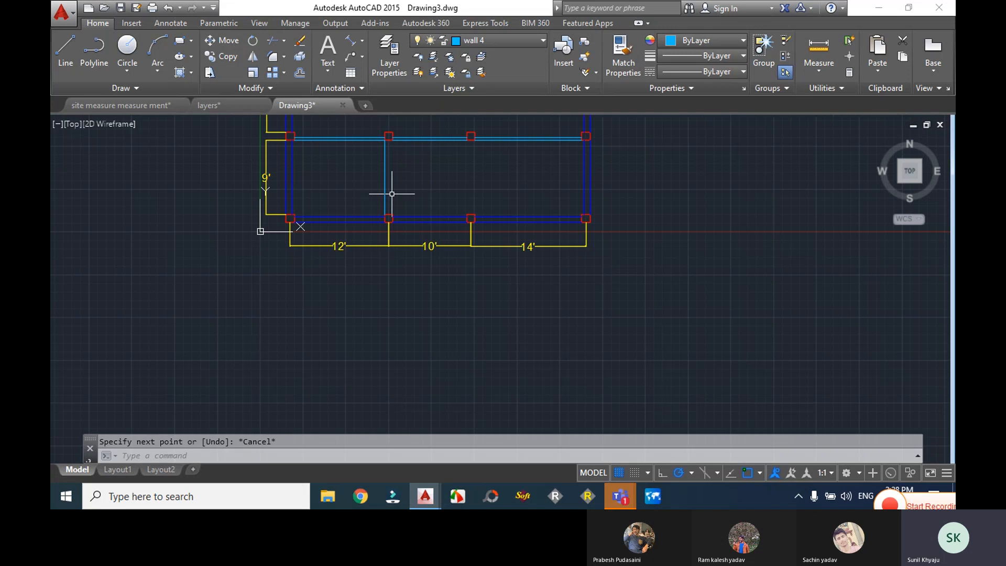
# - Offset the vertical wall 4 line on the second column line 4 inches to the right
pyautogui.scroll(2, 392, 193)
pyautogui.scroll(-2, 384, 183)
pyautogui.moveTo(384, 184); pyautogui.dragTo(386, 205, button='middle')
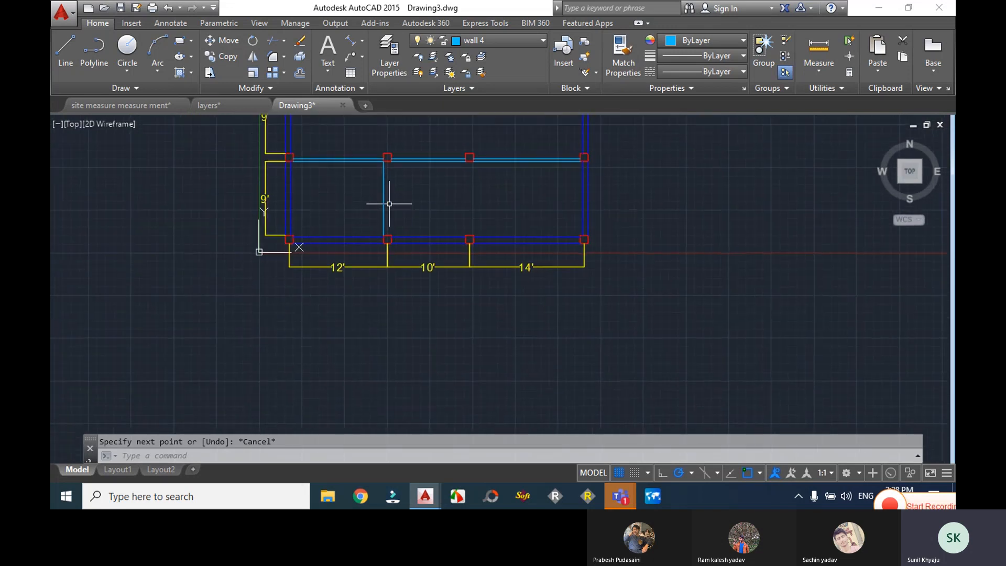
pyautogui.click(382, 205)
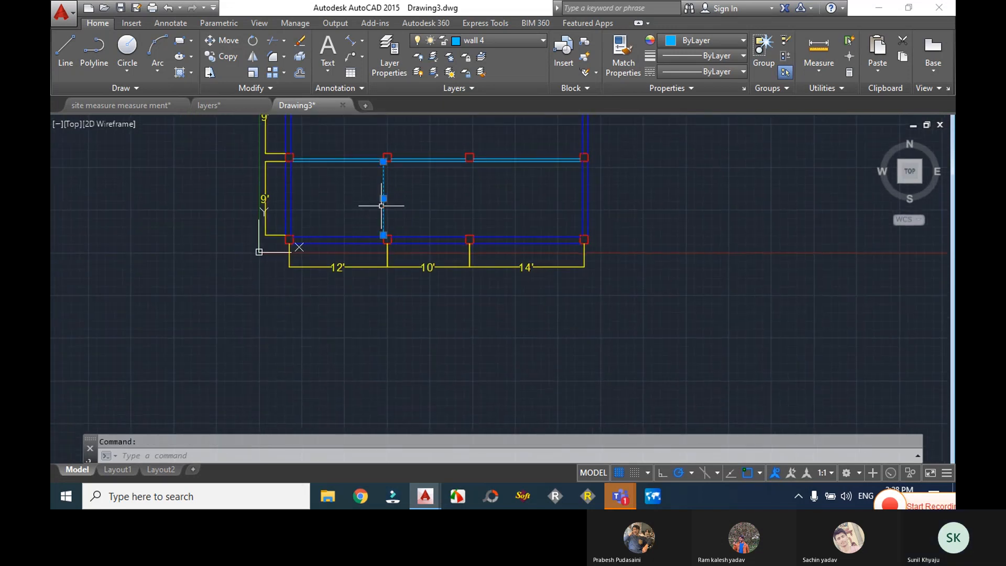
pyautogui.write('off')
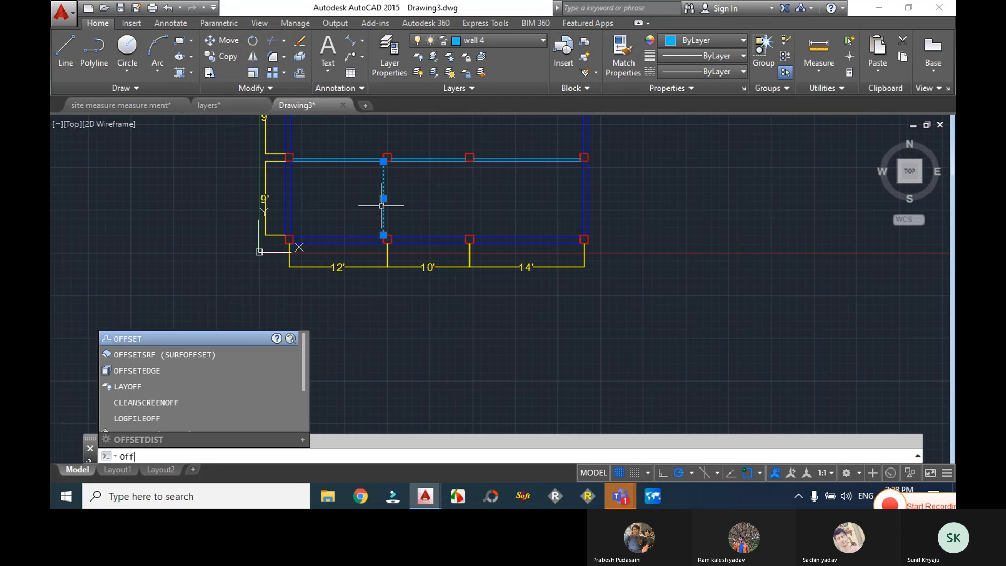
pyautogui.press('Return')
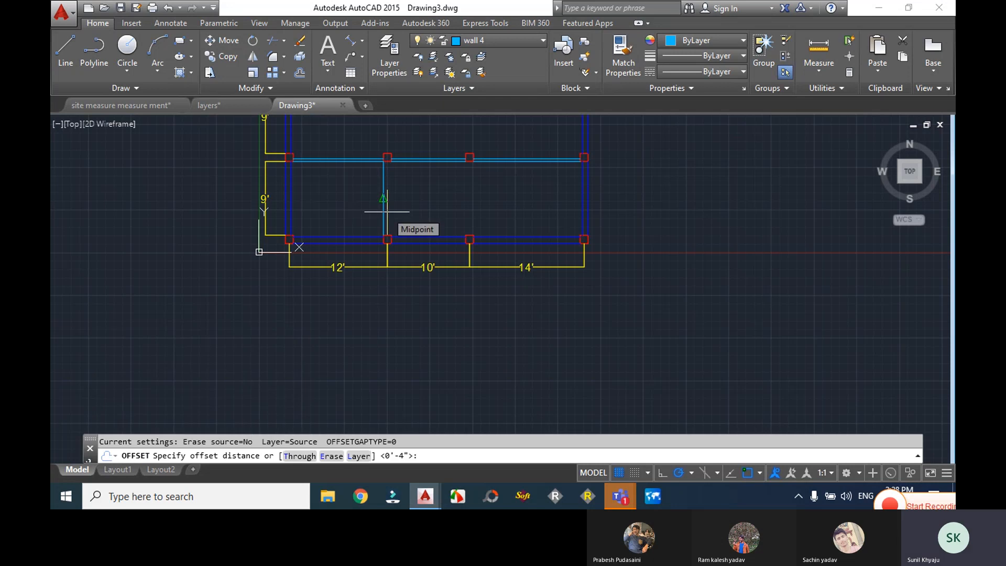
pyautogui.write('4')
pyautogui.press('Return')
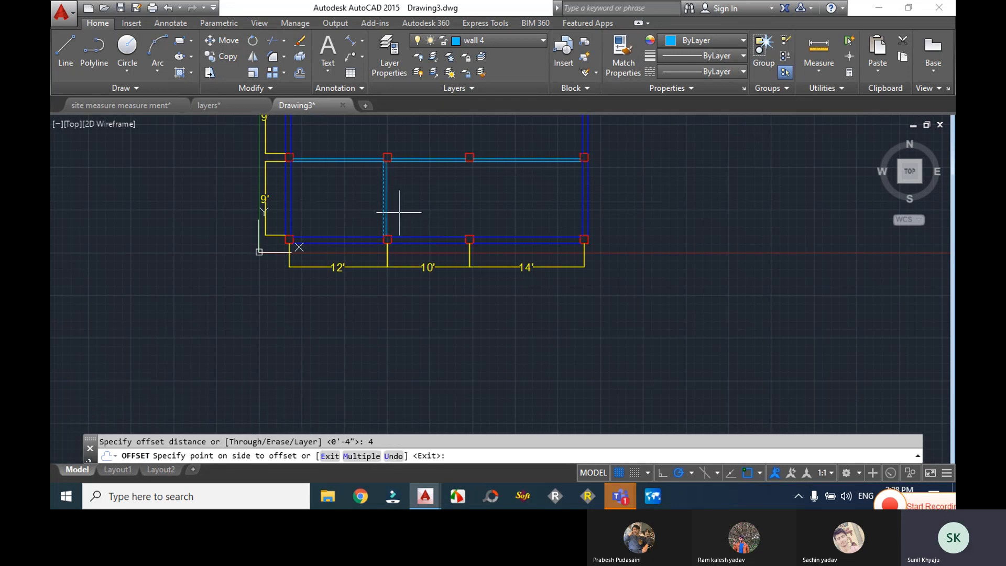
pyautogui.click(406, 214)
pyautogui.moveTo(427, 204); pyautogui.dragTo(431, 231, button='middle')
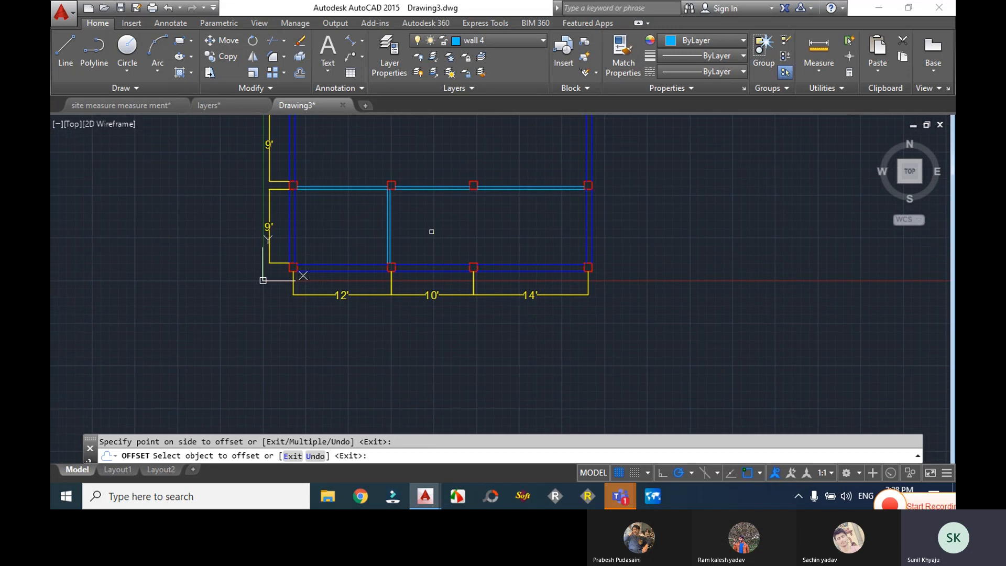
pyautogui.press('Escape')
# - Copy the pair of vertical wall lines from the bottom row's second column to the matching corner of its third column
pyautogui.click(414, 230)
pyautogui.click(364, 221)
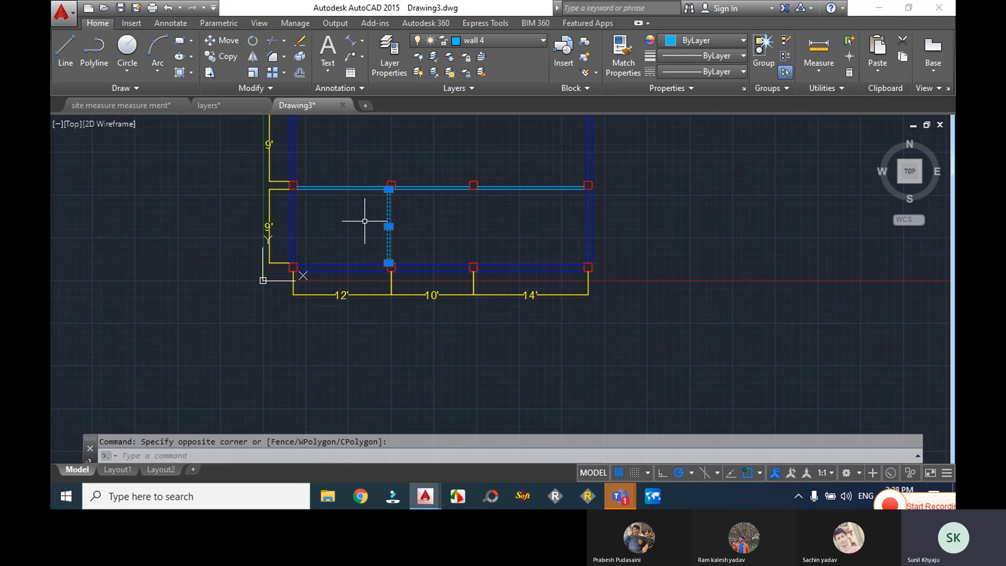
pyautogui.write('co')
pyautogui.press('Return')
pyautogui.scroll(6, 378, 244)
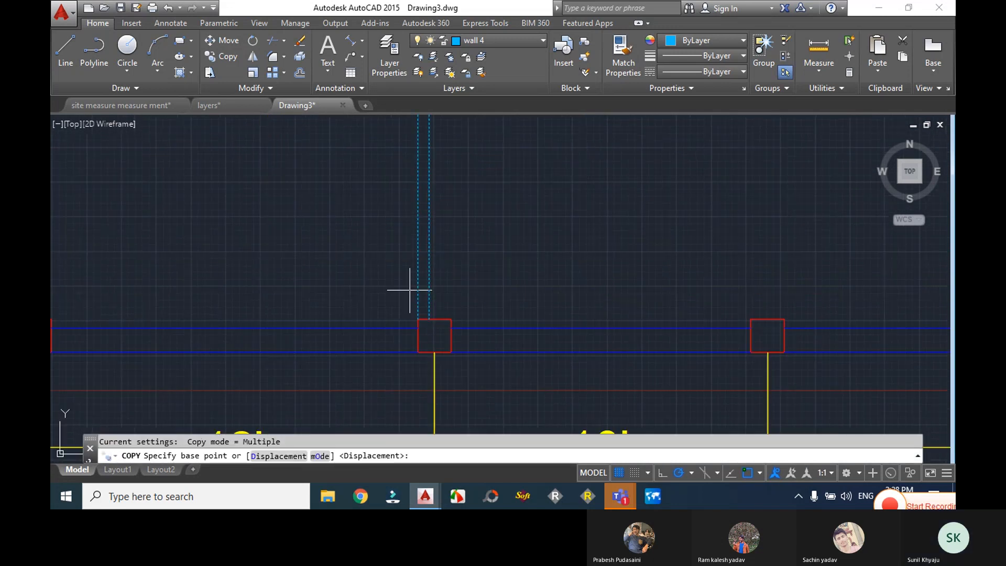
pyautogui.click(418, 318)
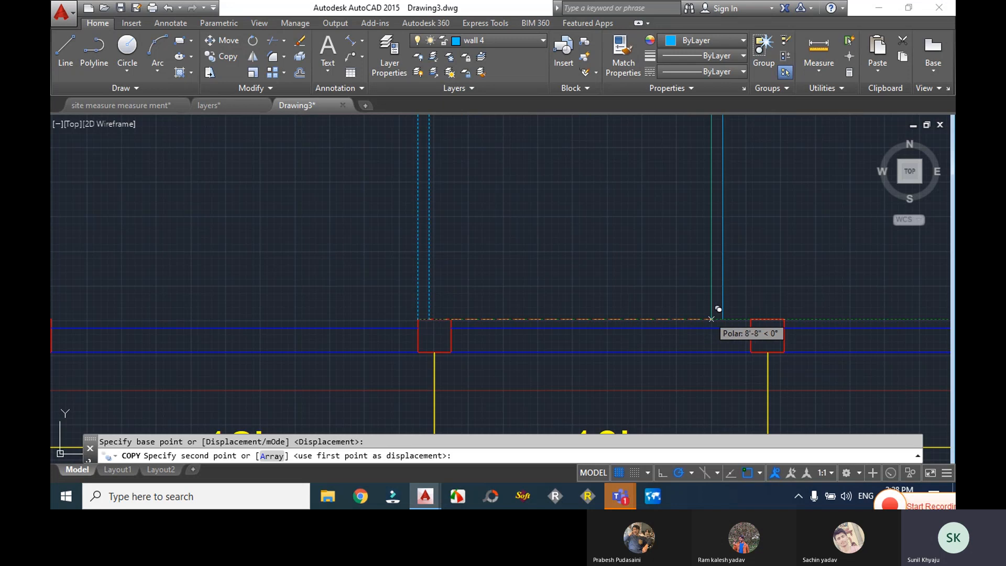
pyautogui.click(750, 319)
# - Place two more copies of the vertical wall pair in the upper bay, above the middle row's third and second columns
pyautogui.scroll(-6, 749, 307)
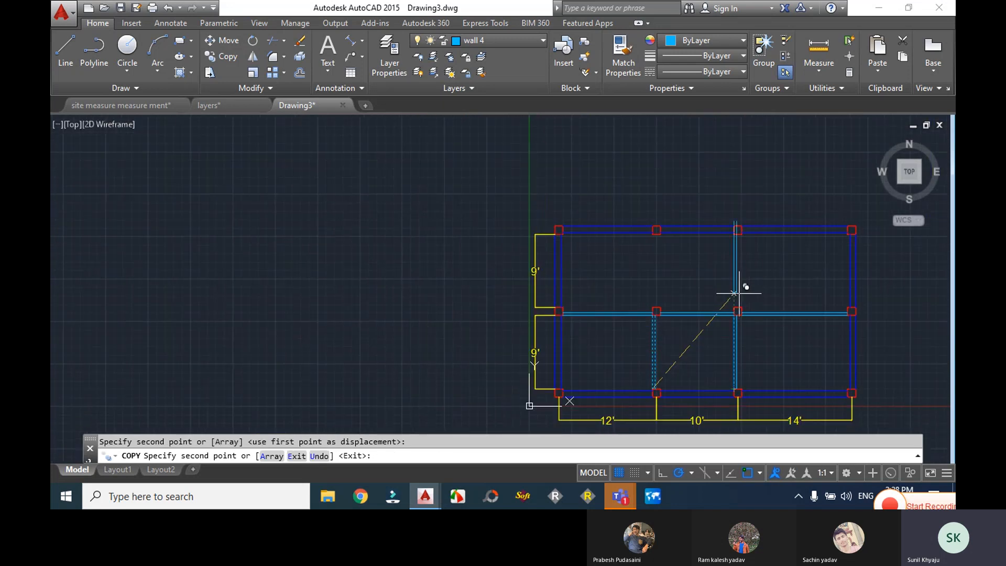
pyautogui.scroll(6, 729, 301)
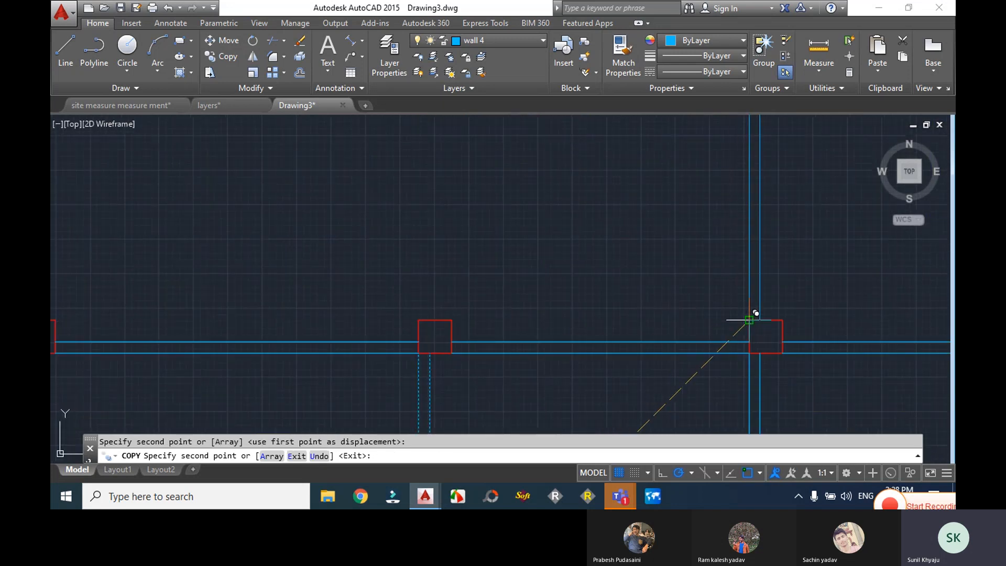
pyautogui.scroll(-6, 483, 293)
pyautogui.scroll(6, 481, 294)
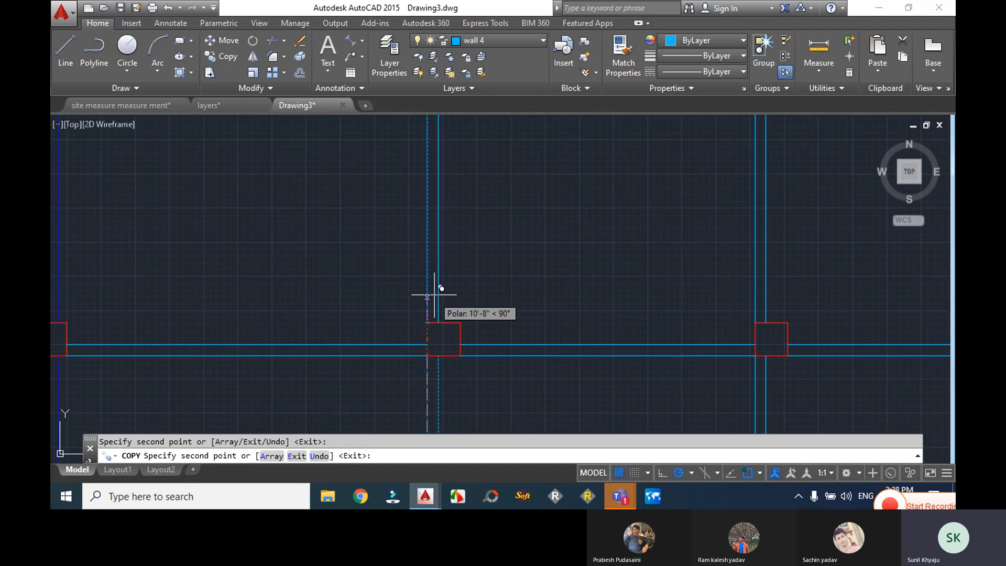
pyautogui.scroll(-5, 427, 296)
pyautogui.press('Escape')
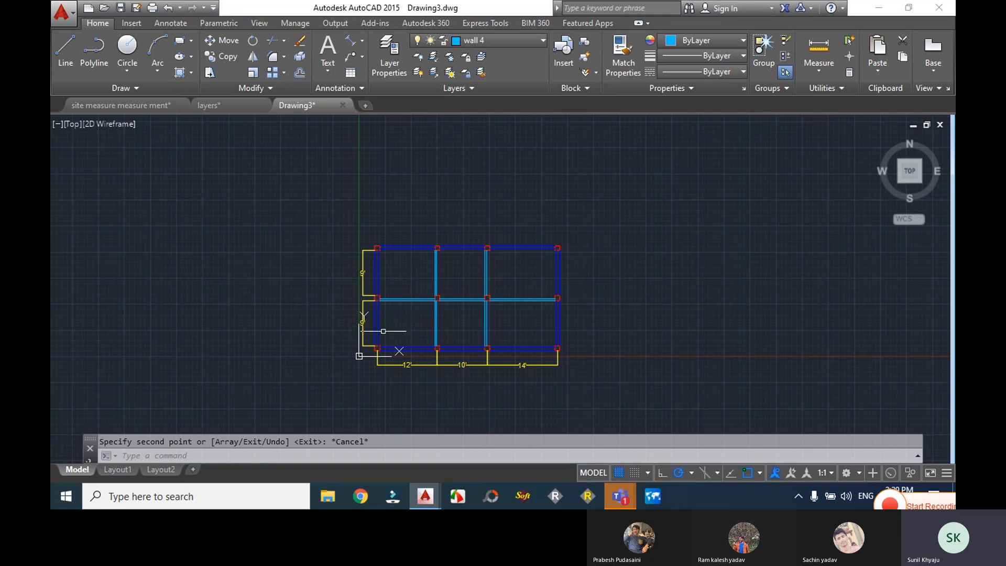
# - Make windows the current layer
pyautogui.scroll(4, 393, 304)
pyautogui.scroll(-4, 516, 332)
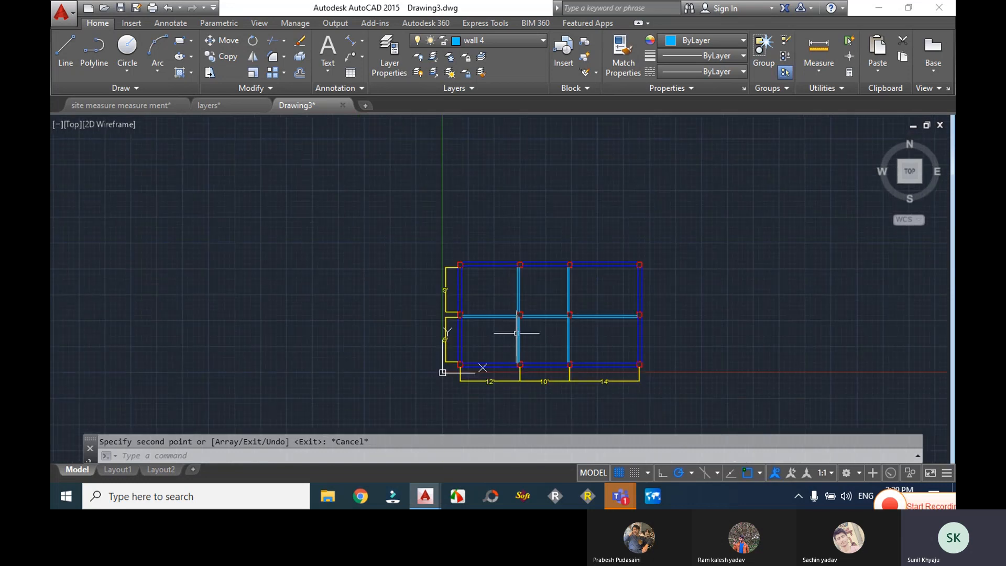
pyautogui.moveTo(516, 333)
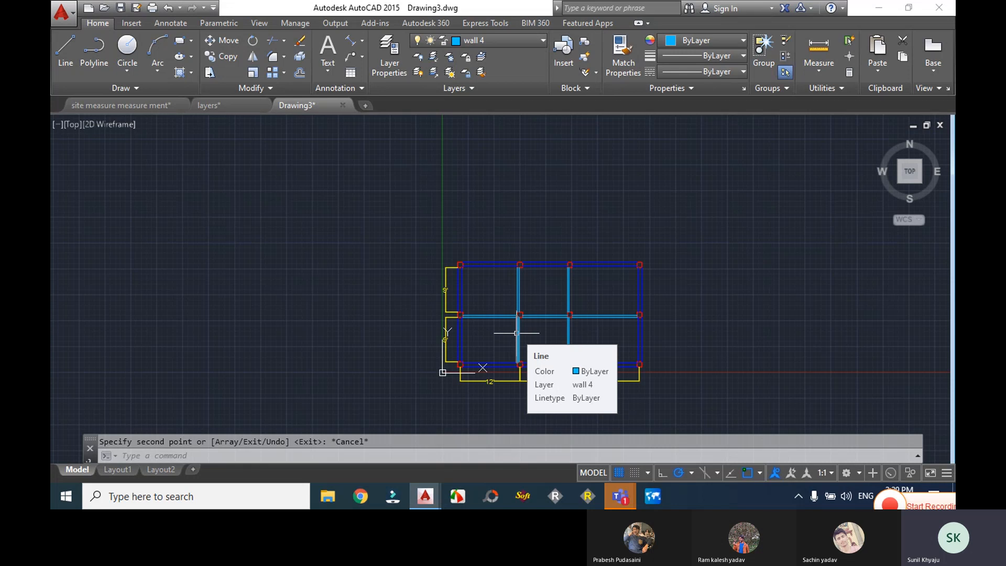
pyautogui.click(483, 39)
pyautogui.click(492, 181)
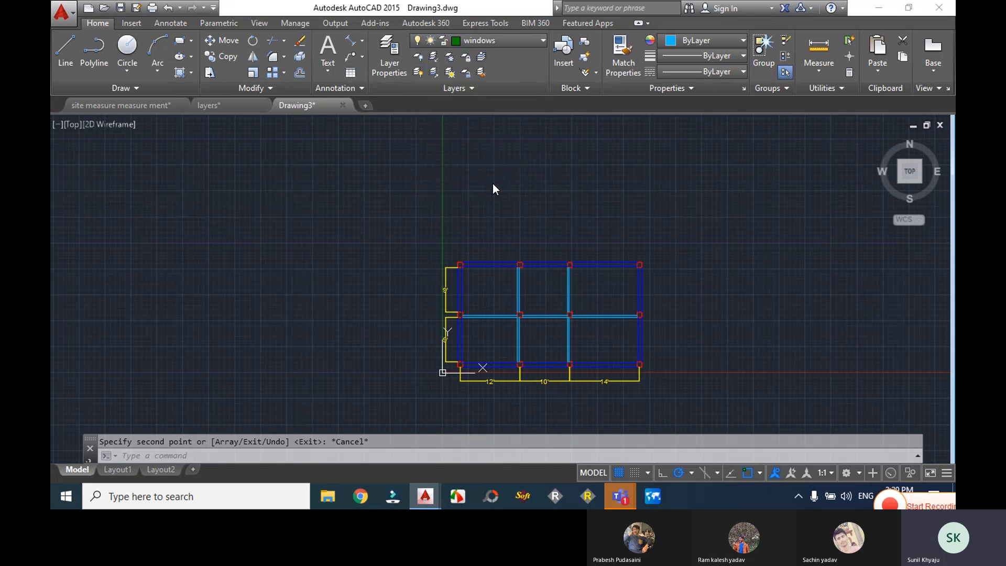
# - Draw a 3' line down the lower-bay outer wall's outside face, starting at the lower-left corner of the middle row's first column
pyautogui.scroll(4, 450, 325)
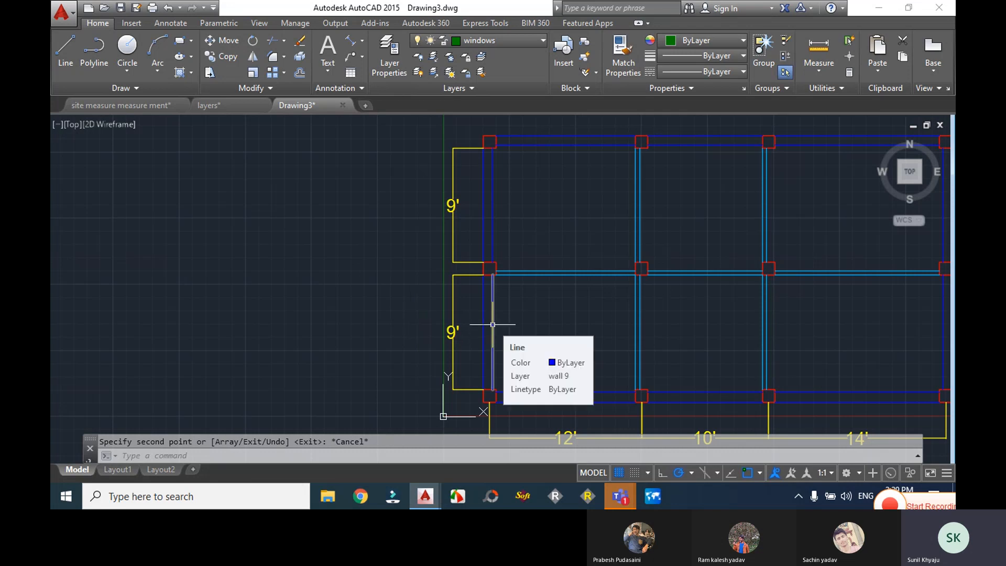
pyautogui.write('l')
pyautogui.press('Return')
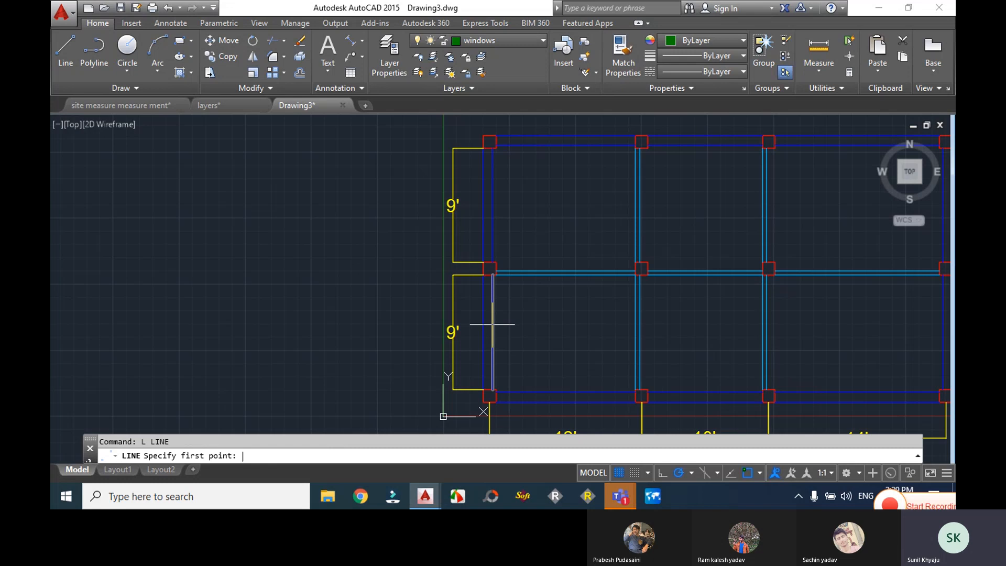
pyautogui.click(483, 275)
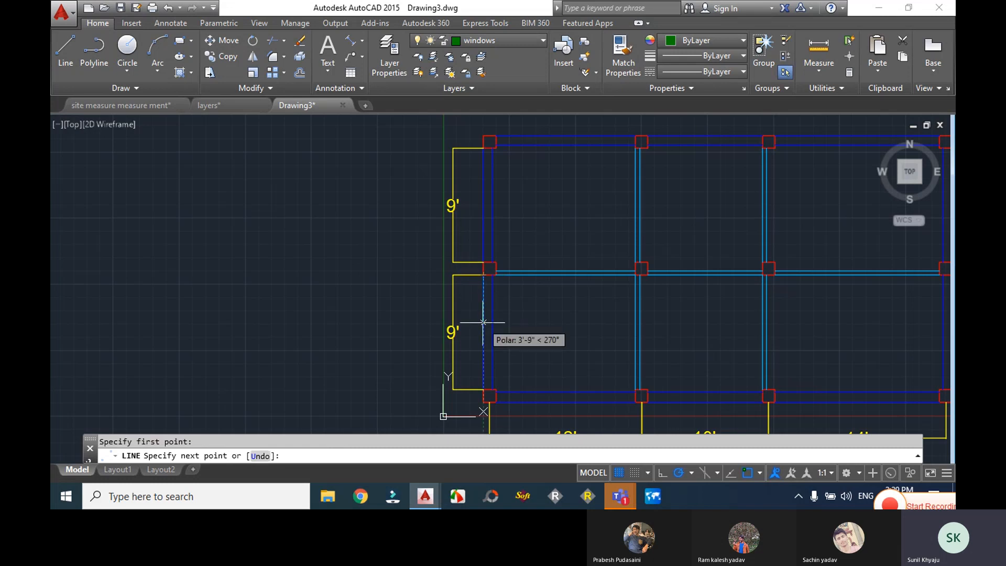
pyautogui.write('23')
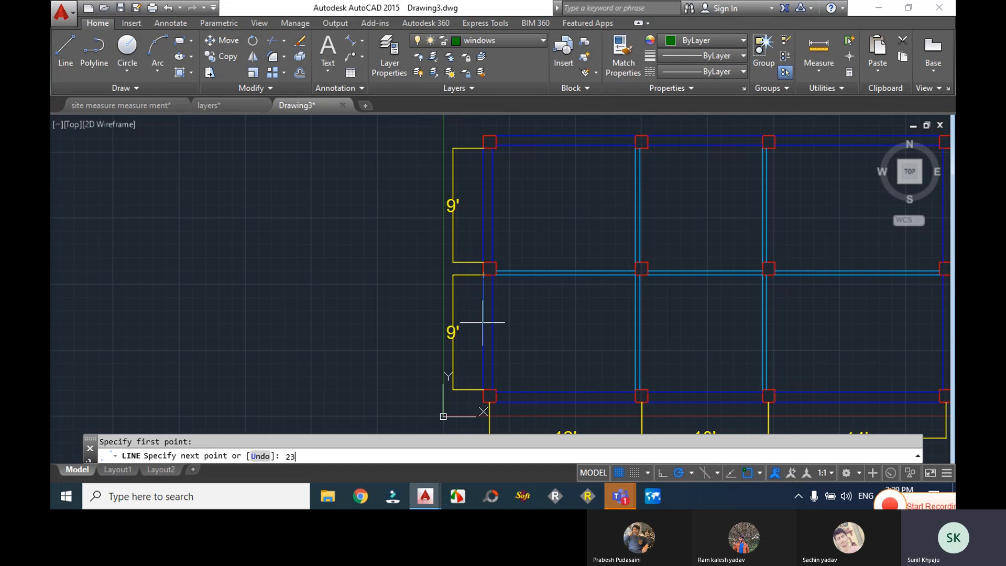
pyautogui.press('BackSpace')
pyautogui.press('BackSpace')
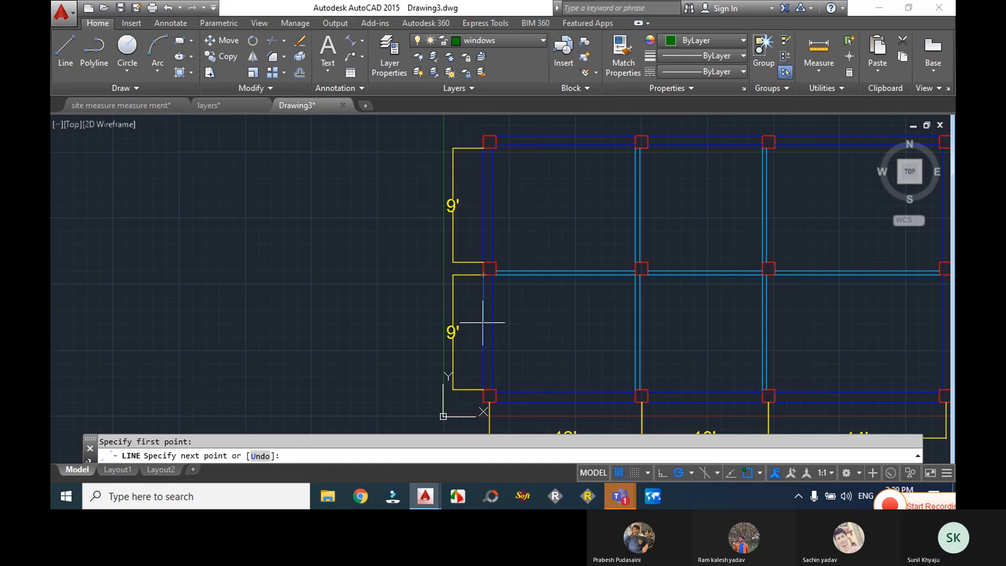
pyautogui.write("3'")
pyautogui.press('Return')
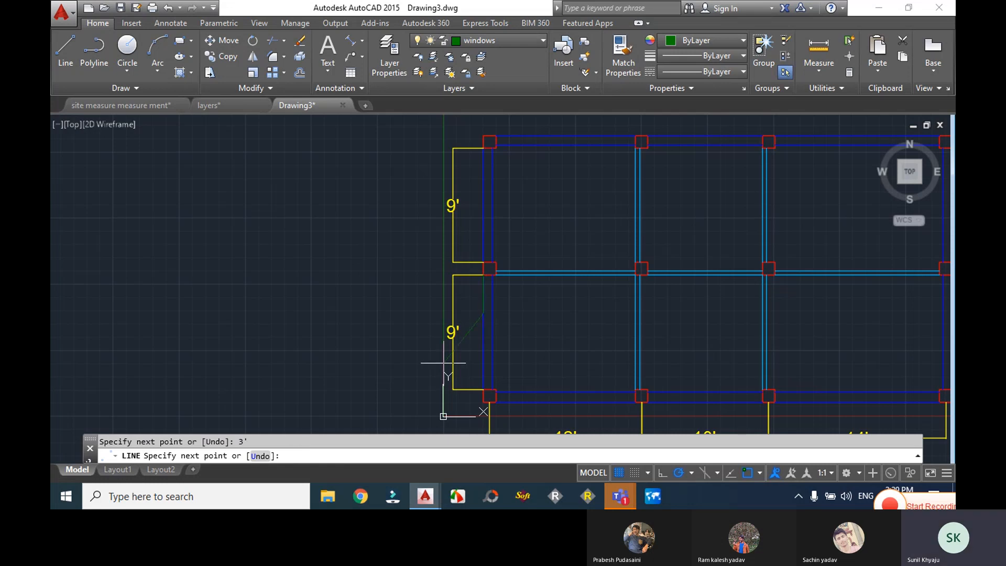
pyautogui.press('Return')
pyautogui.scroll(4, 451, 343)
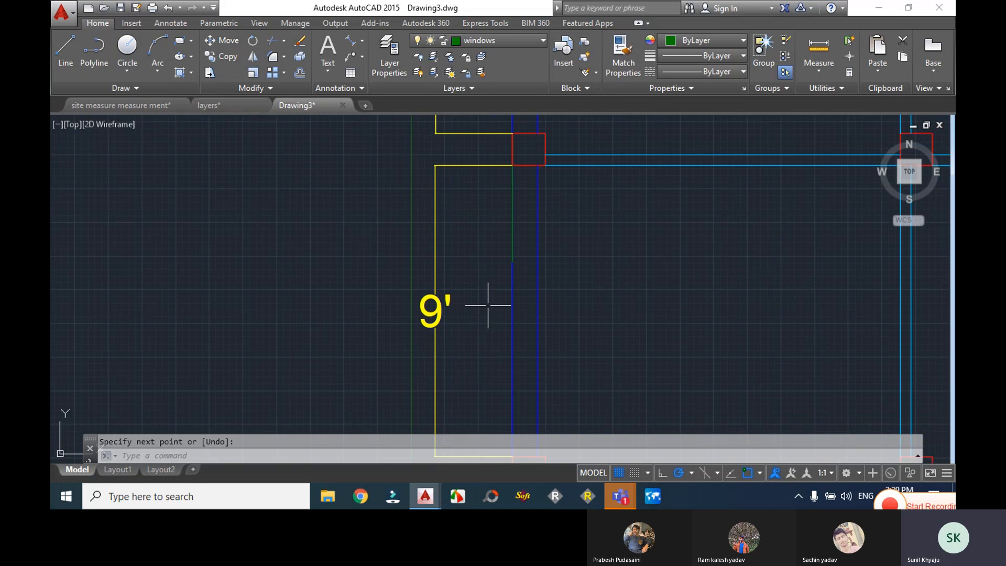
pyautogui.click(512, 238)
pyautogui.scroll(-3, 489, 293)
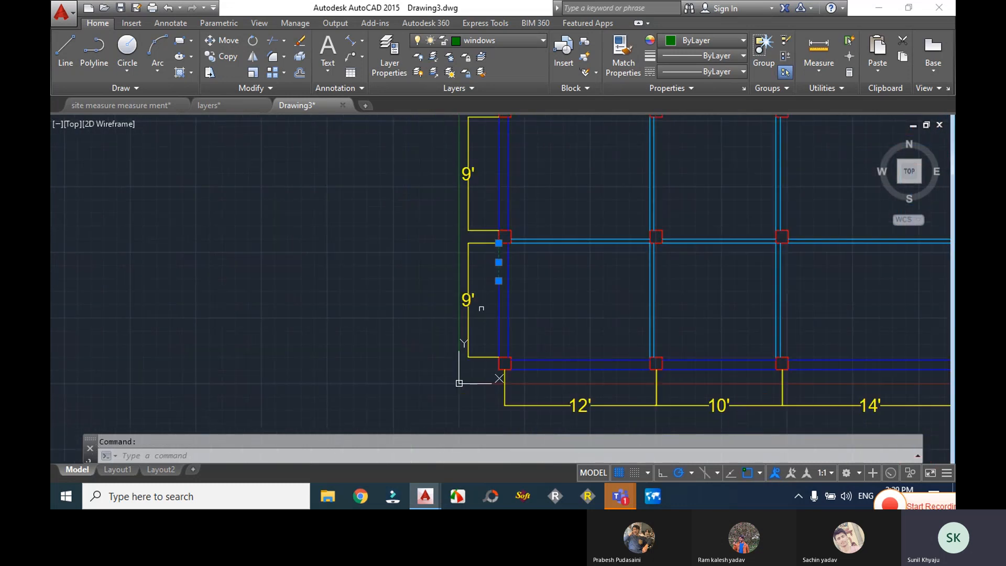
pyautogui.press('Escape')
pyautogui.click(497, 267)
pyautogui.press('Return')
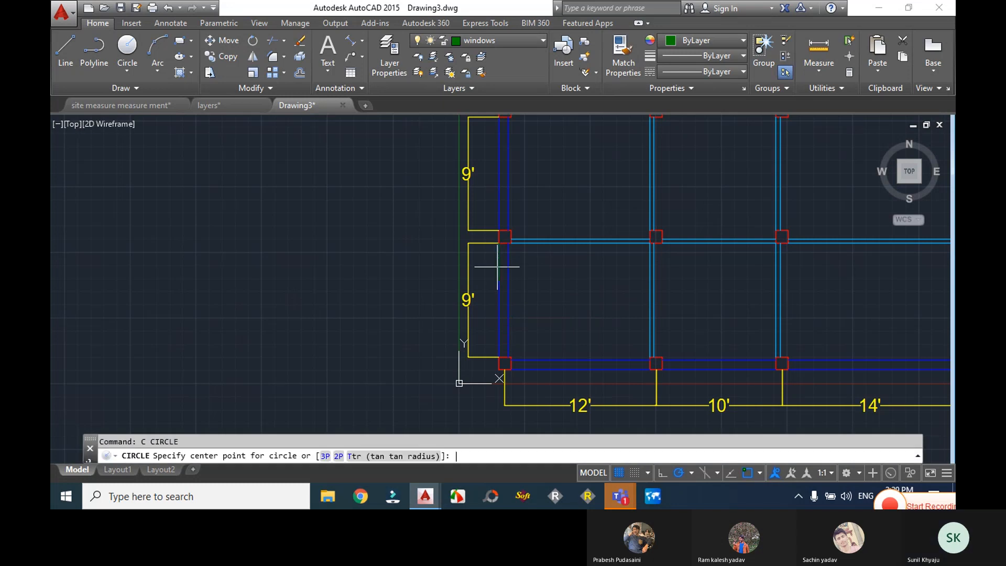
pyautogui.click(498, 263)
pyautogui.press('Escape')
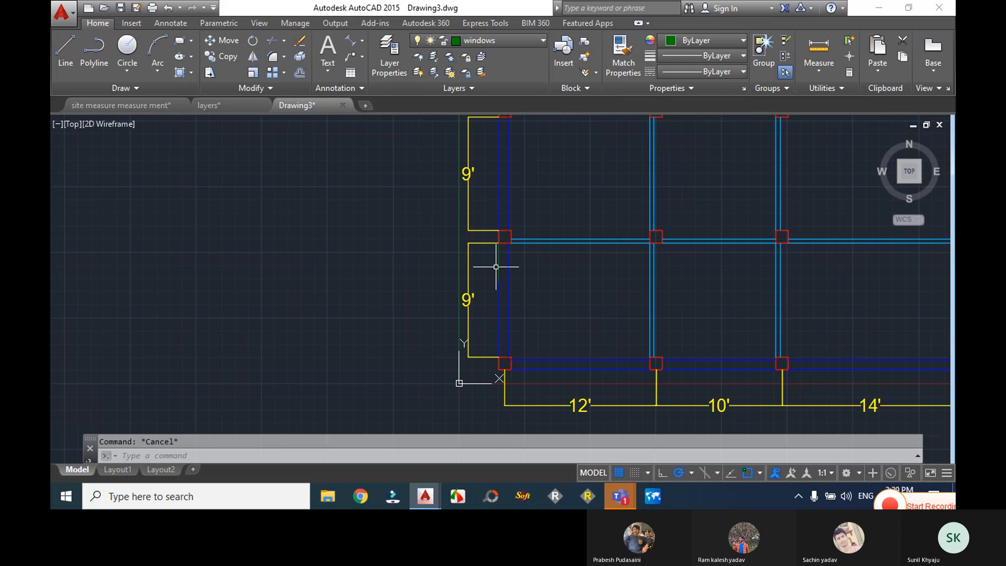
# - Copy the 3' window line from its midpoint to the empty area left of the plan
pyautogui.write('co')
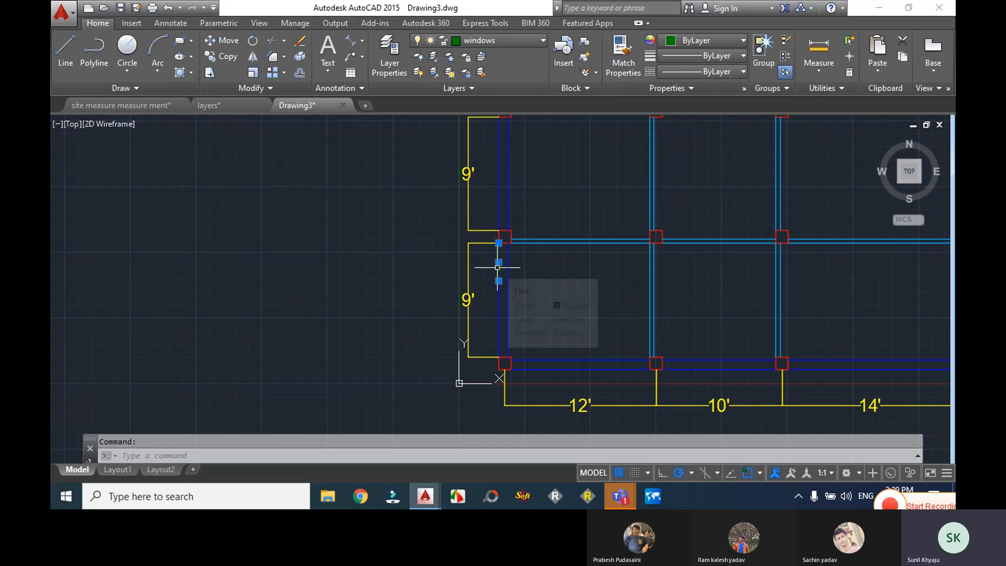
pyautogui.press('Return')
pyautogui.click(498, 263)
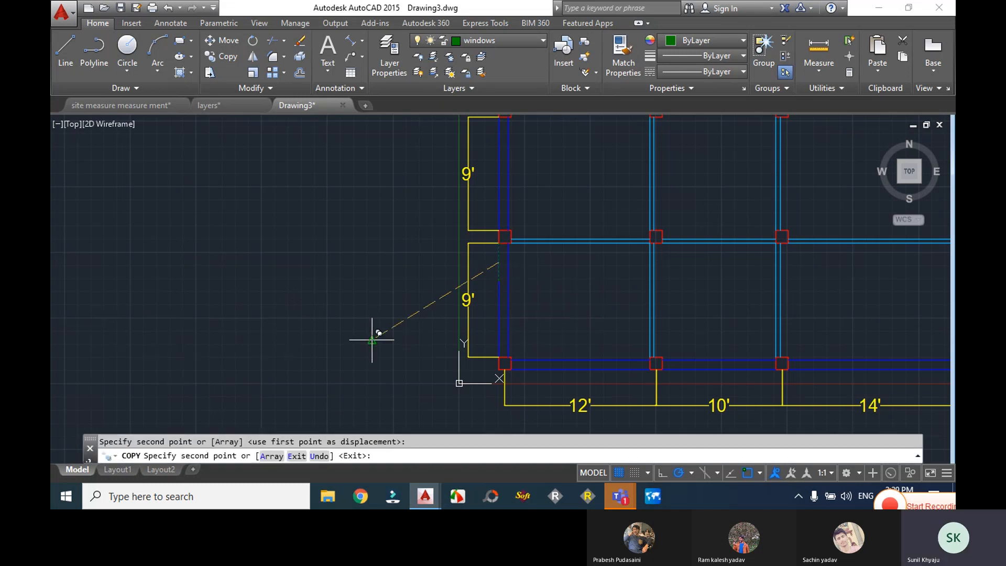
pyautogui.press('Escape')
pyautogui.scroll(4, 366, 348)
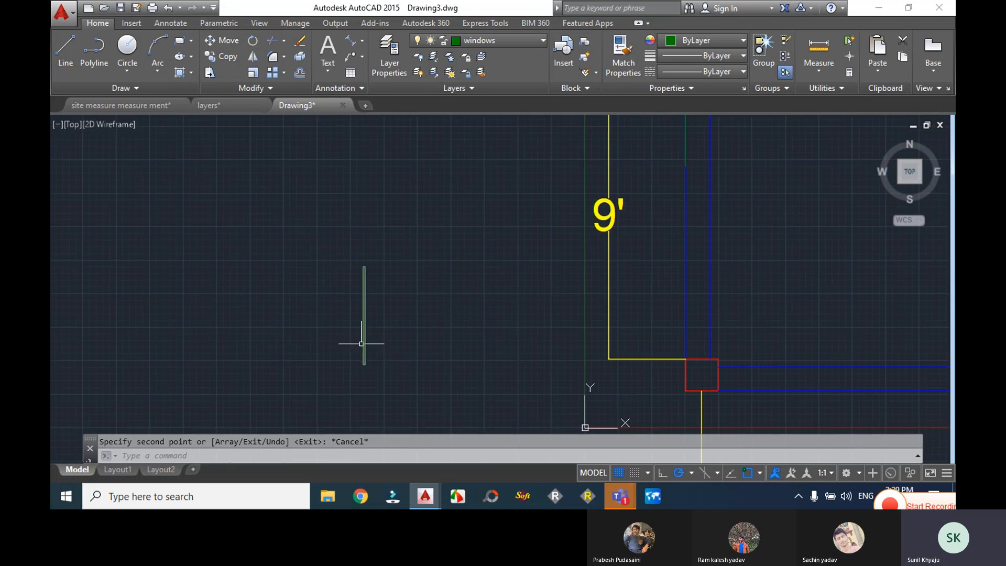
# - Offset the copied window line left of the plan by 6 inches towards the plan
pyautogui.click(363, 342)
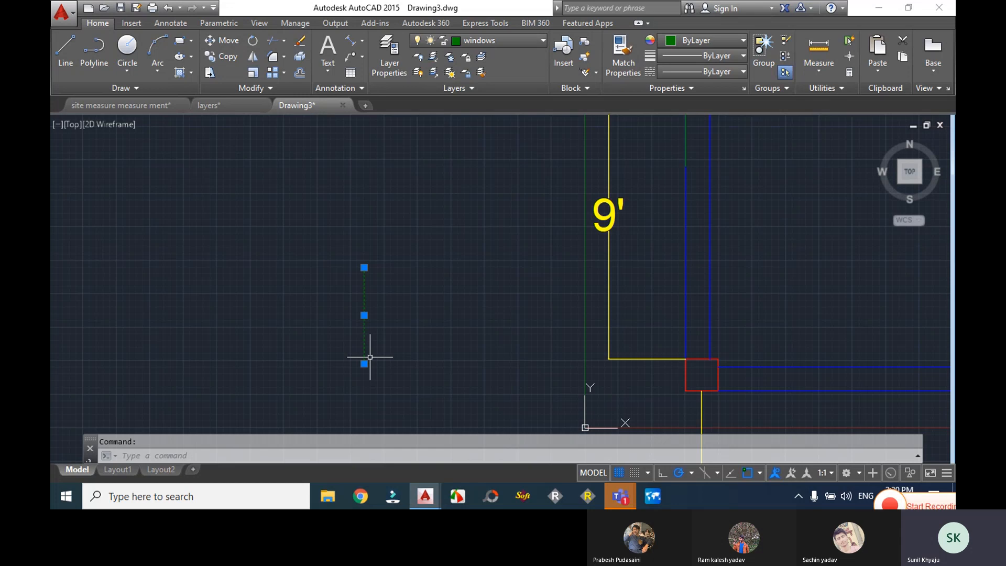
pyautogui.write('offset')
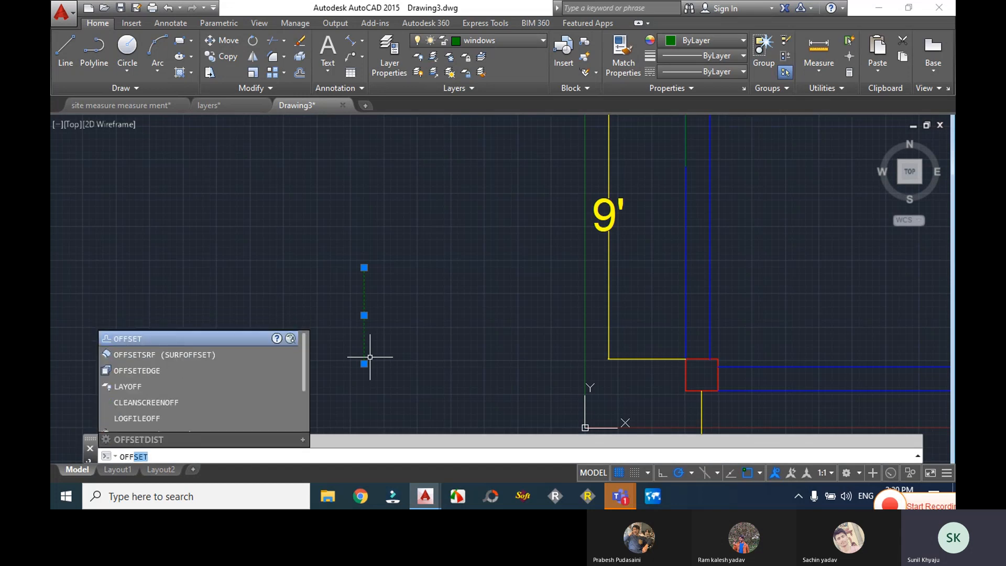
pyautogui.press('Return')
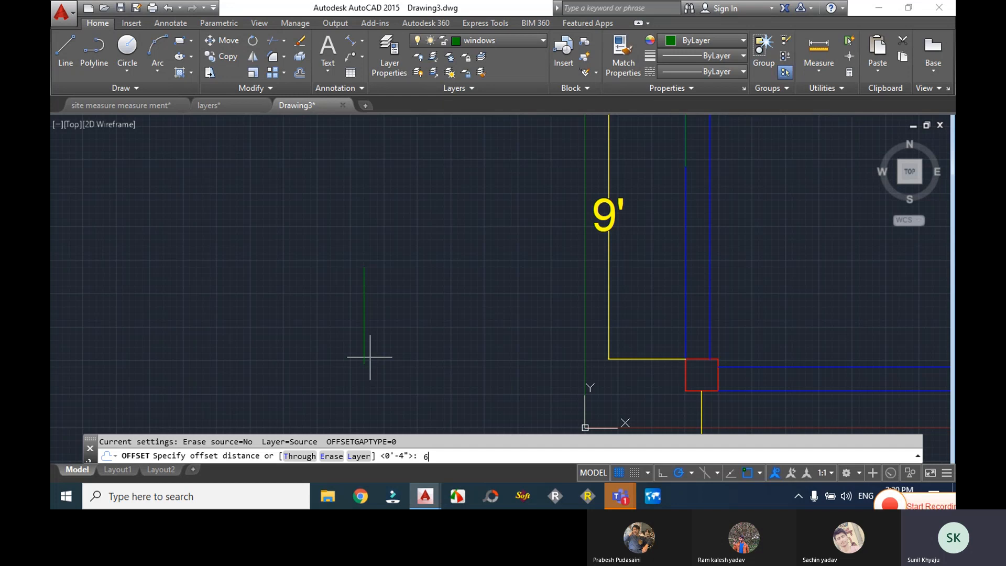
pyautogui.write('6')
pyautogui.press('Return')
pyautogui.click(365, 356)
pyautogui.click(380, 354)
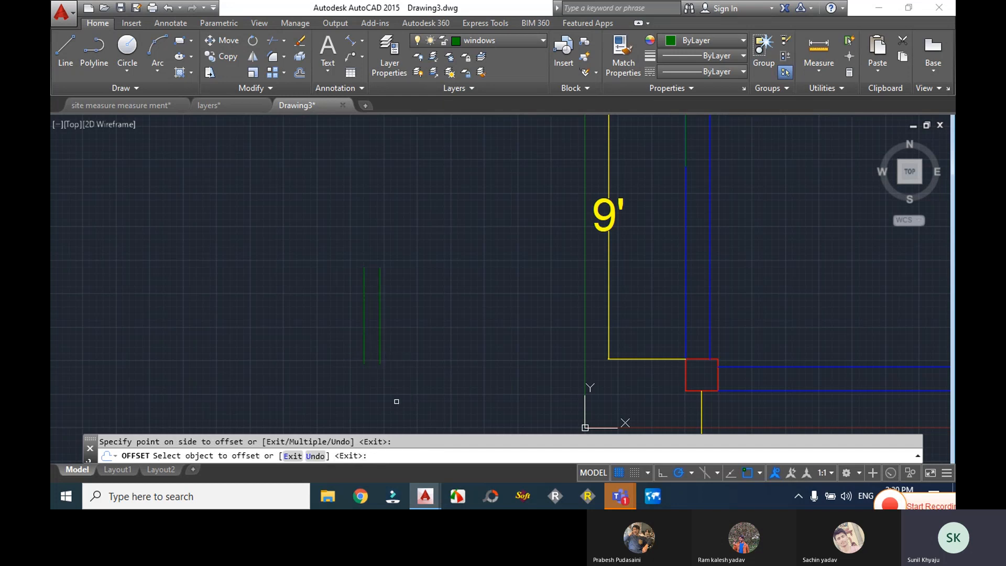
pyautogui.press('Escape')
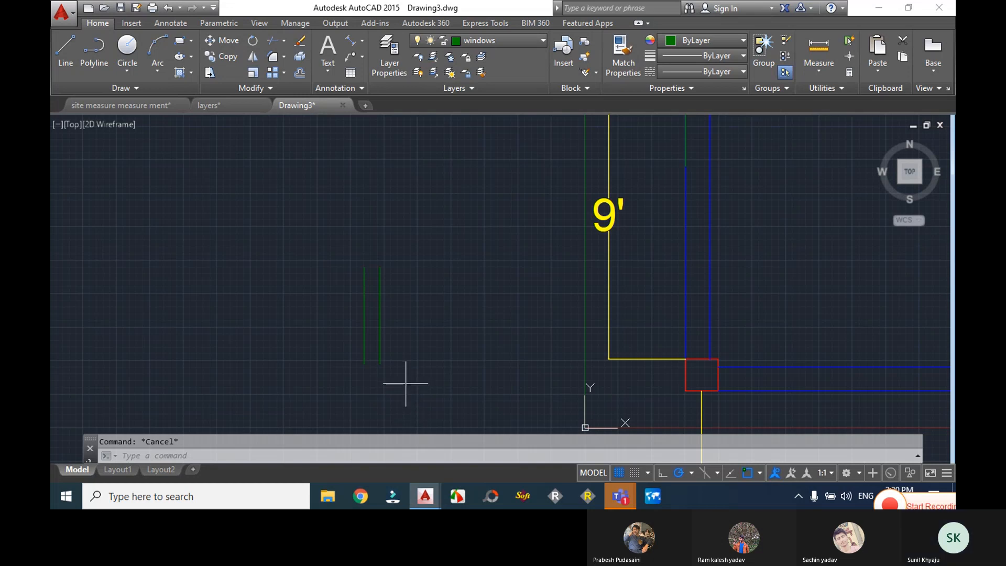
pyautogui.moveTo(406, 383); pyautogui.dragTo(337, 309)
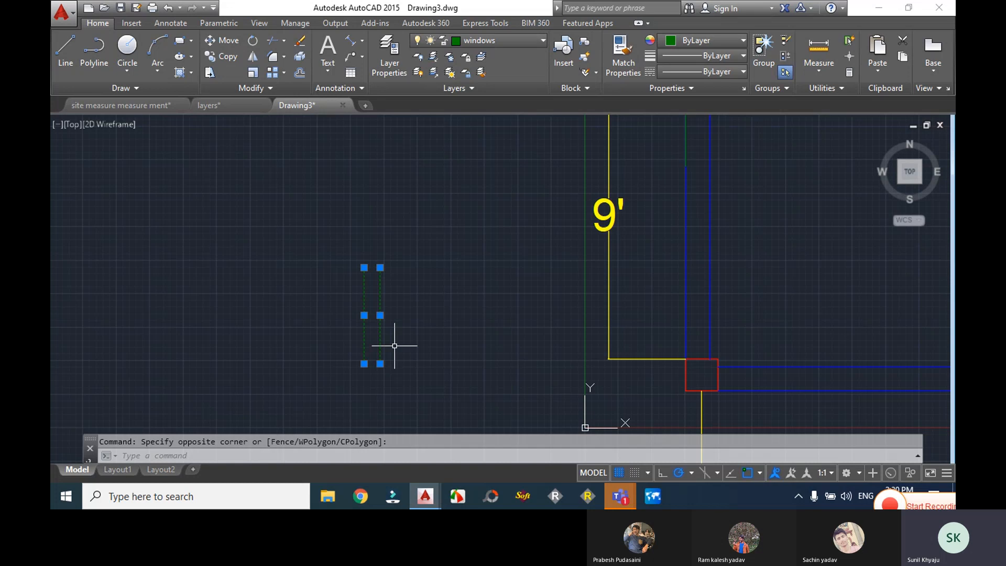
pyautogui.write('c')
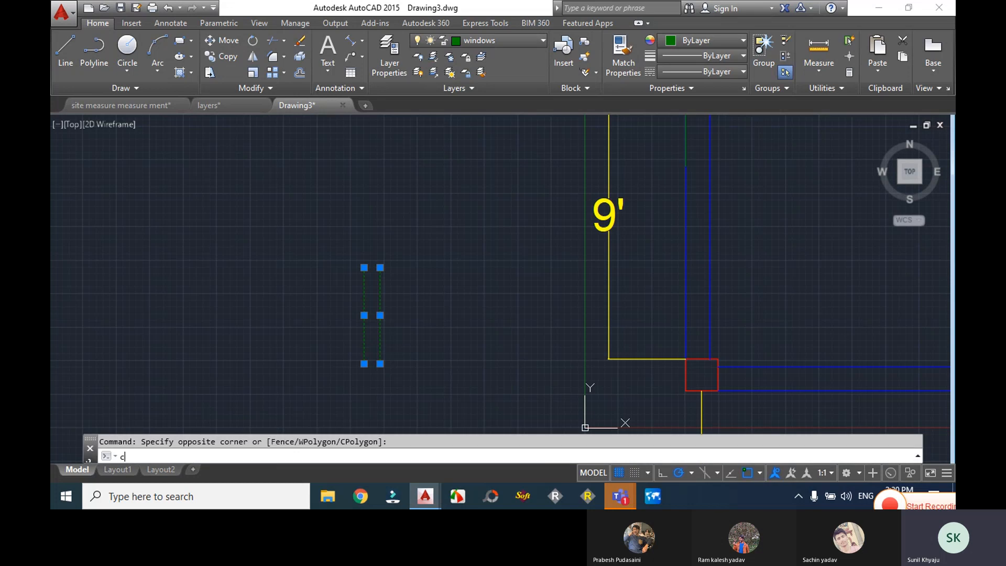
pyautogui.press('Return')
pyautogui.click(380, 267)
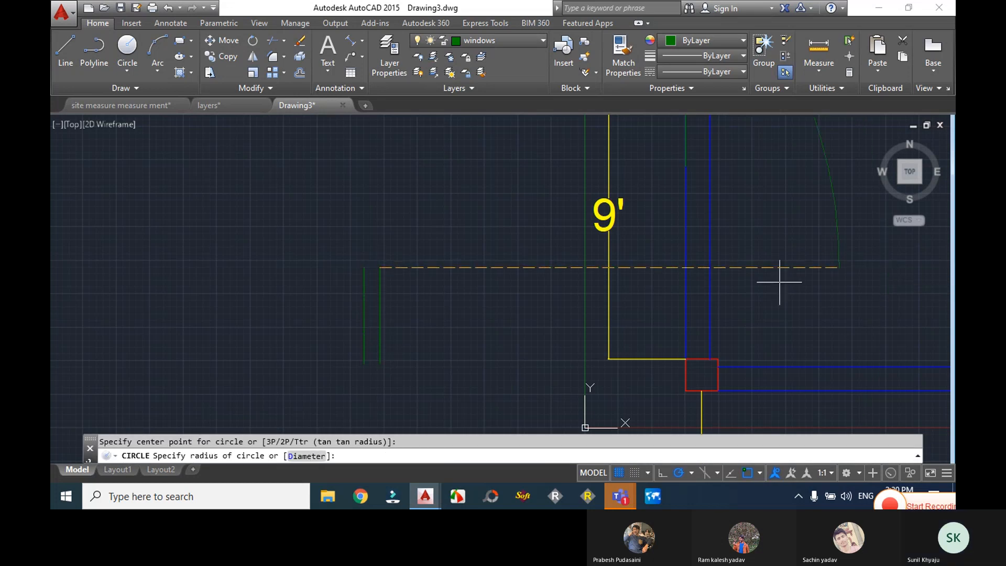
pyautogui.press('Escape')
pyautogui.click(418, 372)
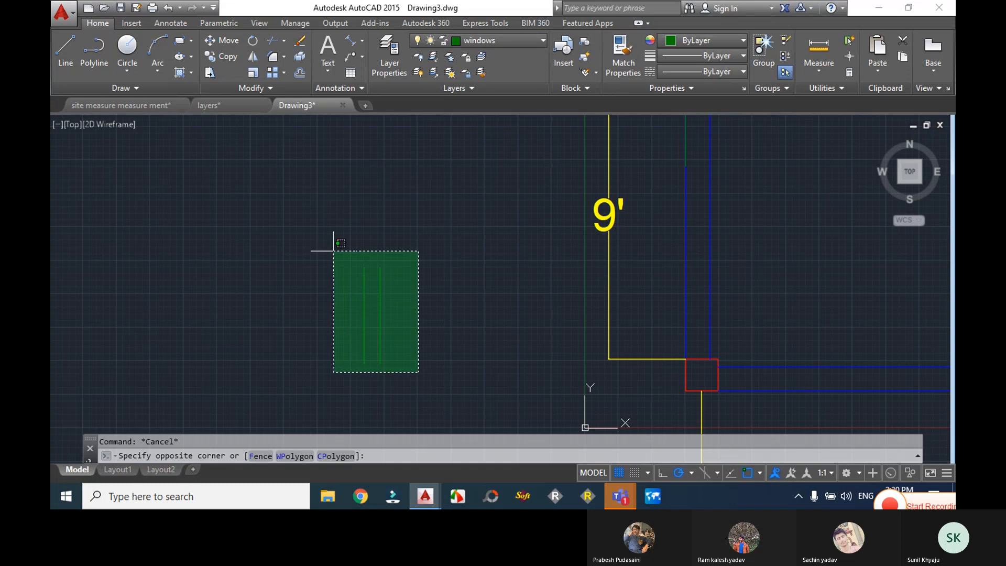
pyautogui.click(333, 250)
pyautogui.write('co')
pyautogui.press('Return')
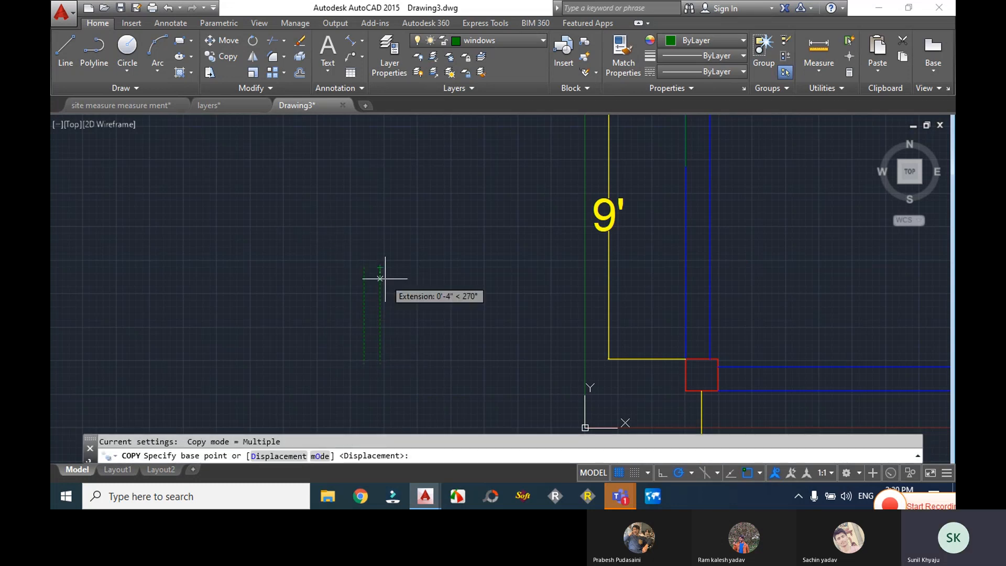
pyautogui.click(380, 267)
pyautogui.scroll(-3, 647, 221)
pyautogui.moveTo(647, 221); pyautogui.dragTo(614, 325, button='middle')
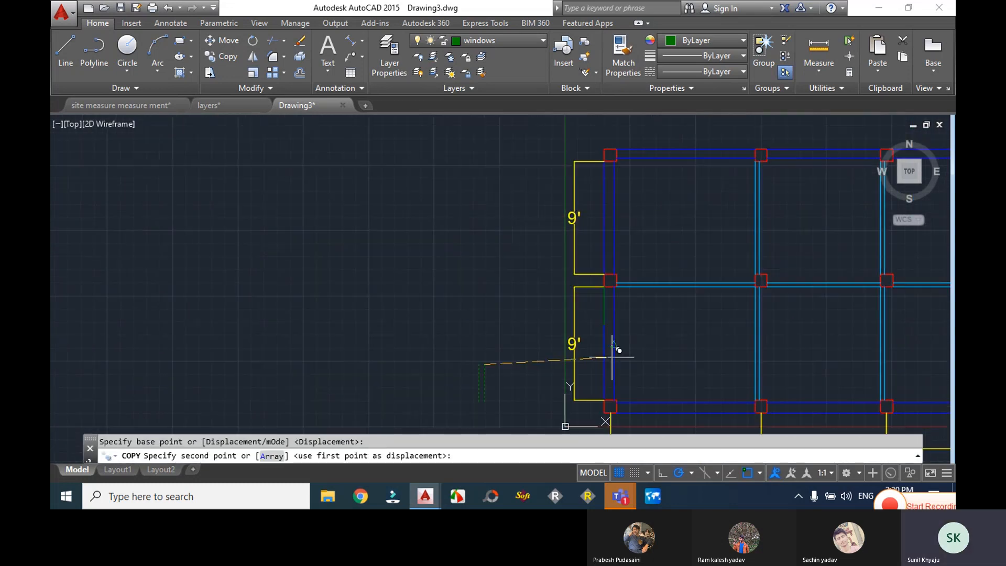
pyautogui.press('Escape')
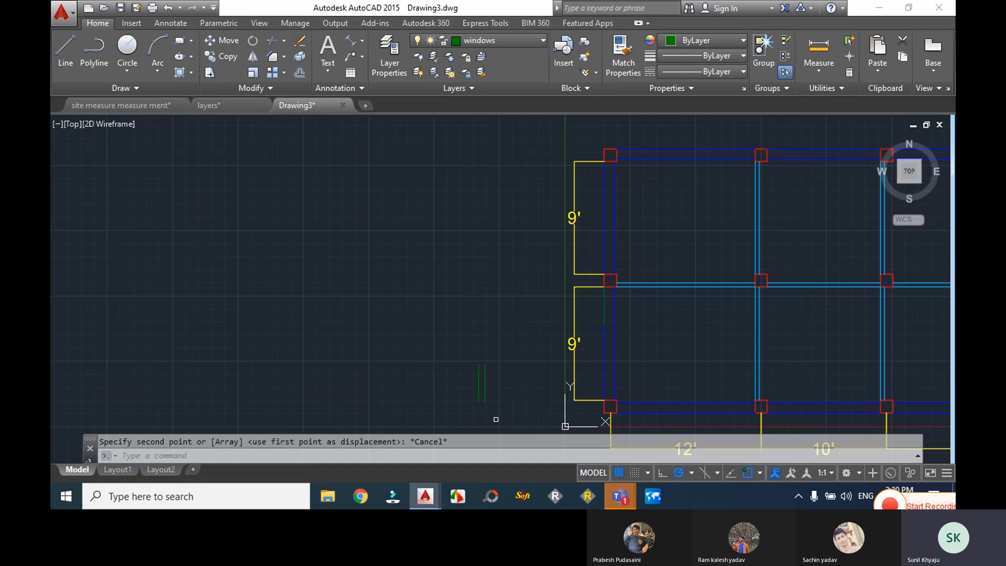
# - Try copying the pair of window lines onto the lower-bay outer wall, and undo the copy
pyautogui.click(496, 420)
pyautogui.click(450, 322)
pyautogui.write('co')
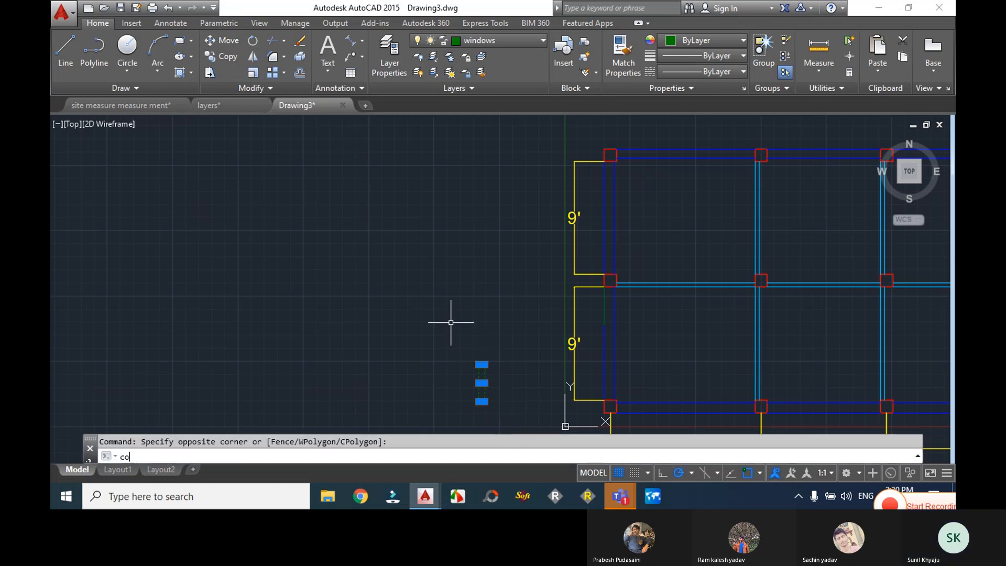
pyautogui.press('Return')
pyautogui.scroll(4, 457, 329)
pyautogui.scroll(-4, 477, 345)
pyautogui.scroll(4, 472, 344)
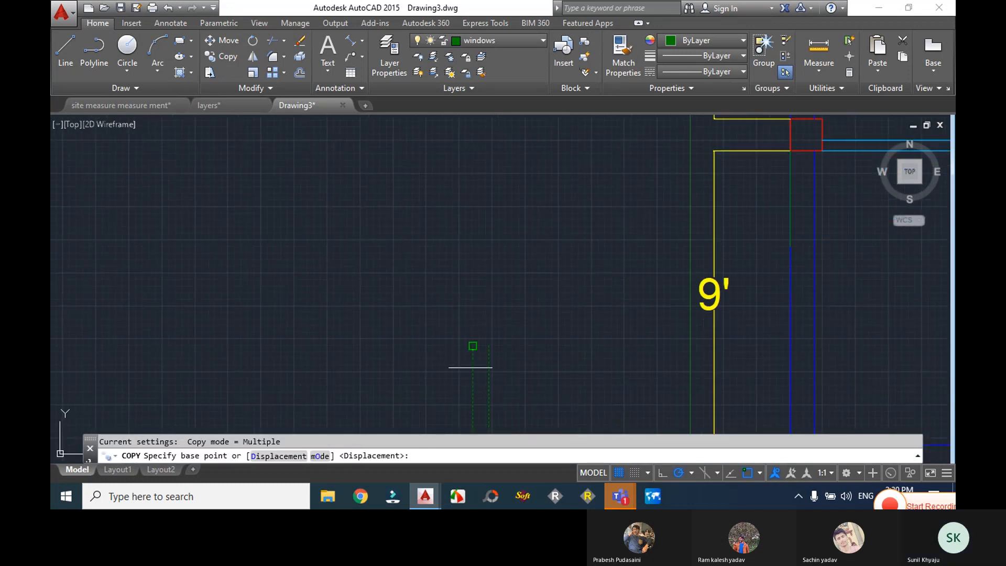
pyautogui.click(486, 345)
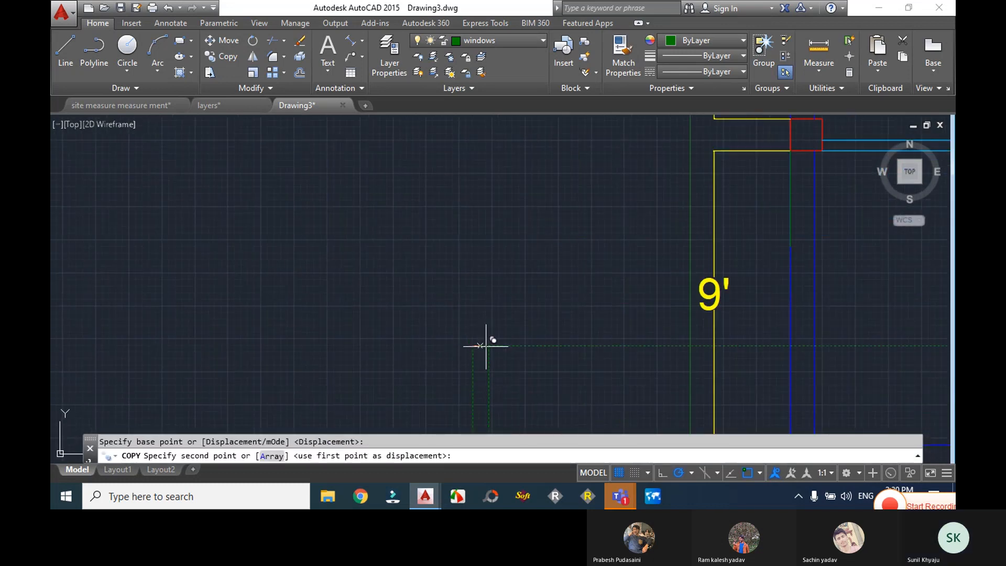
pyautogui.click(795, 246)
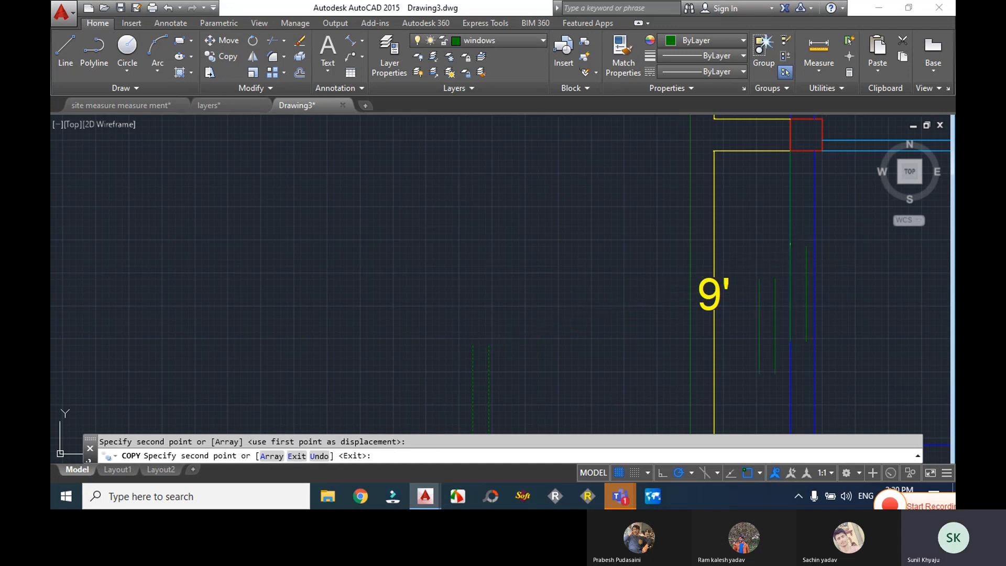
pyautogui.hotkey('ctrl', 'z')
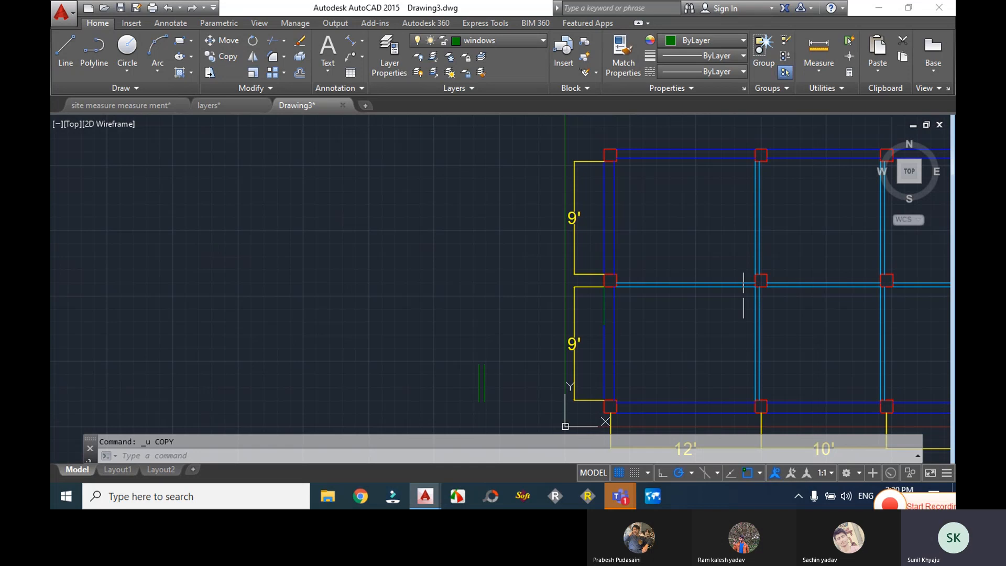
# - Draw a line straight across the outer wall from the 3' window line's lower end to the wall's inside face
pyautogui.write('l')
pyautogui.press('Return')
pyautogui.scroll(5, 603, 331)
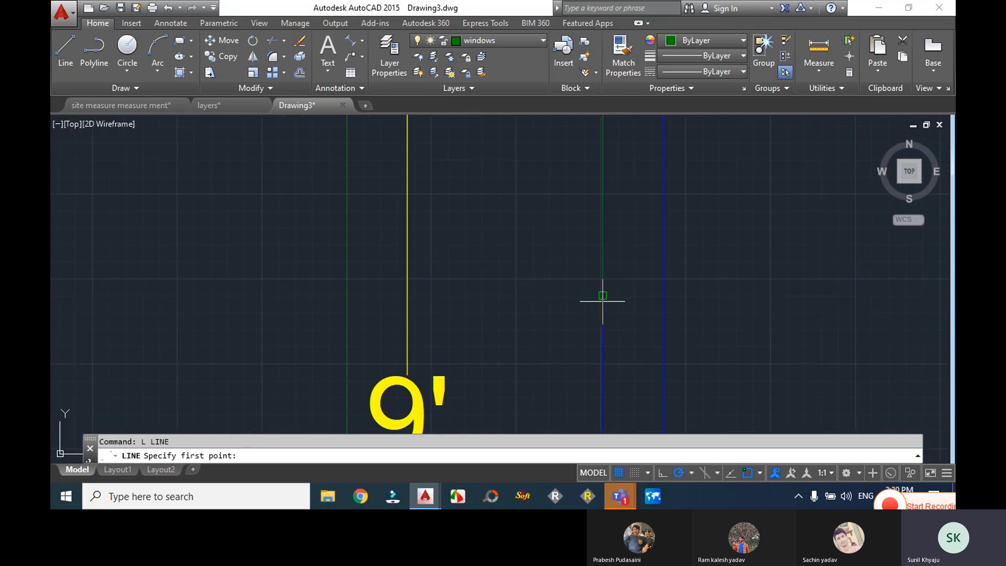
pyautogui.click(602, 295)
pyautogui.click(663, 295)
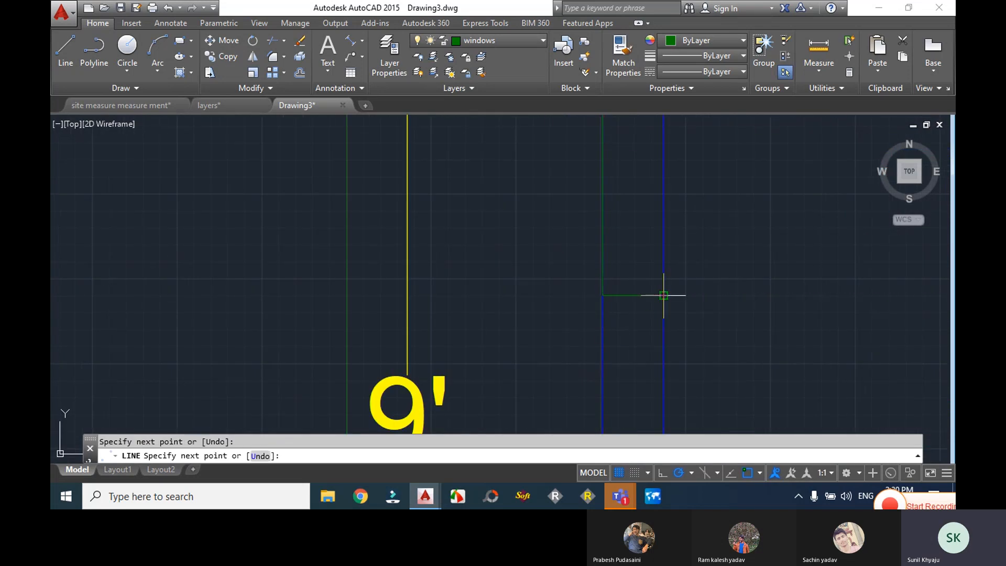
pyautogui.press('Escape')
pyautogui.scroll(-4, 663, 291)
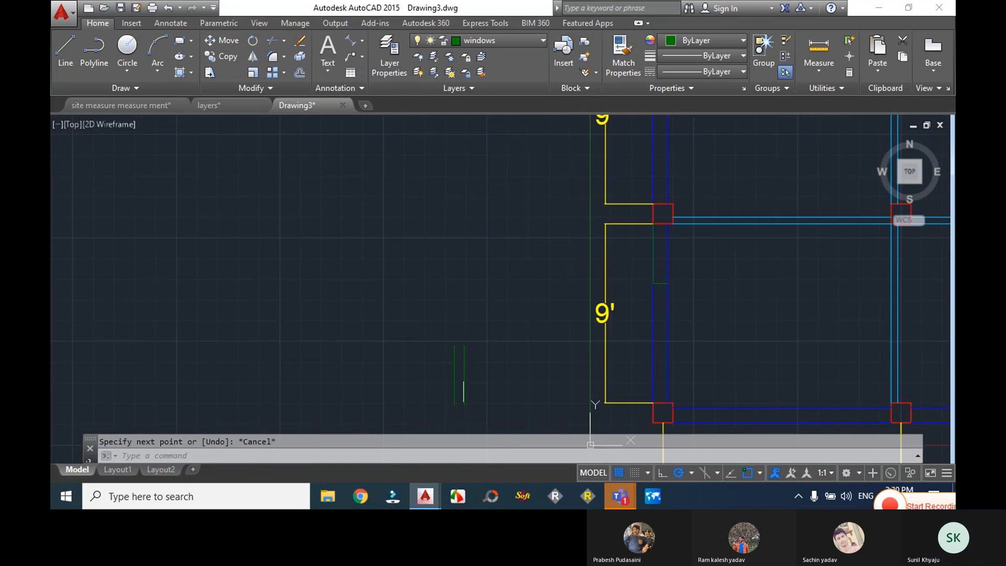
# - Move the 3' window line down the wall so its upper end meets the outer end of the short cross line
pyautogui.click(652, 245)
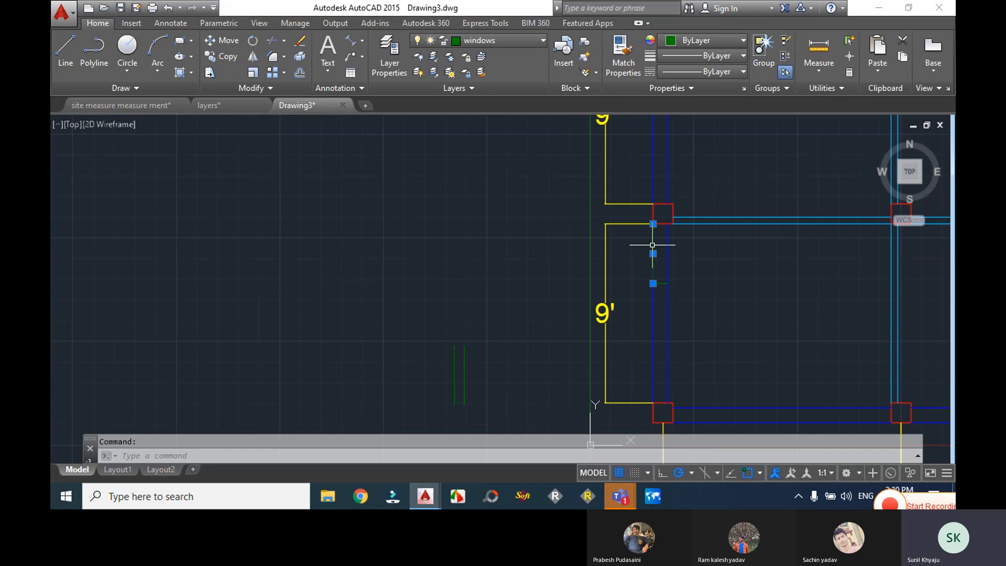
pyautogui.write('m')
pyautogui.press('Return')
pyautogui.click(653, 283)
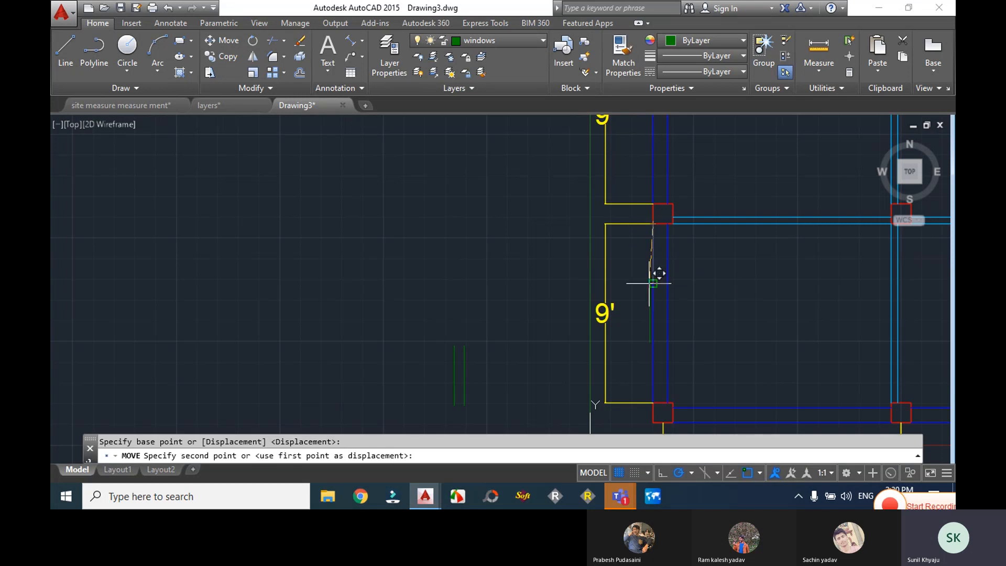
pyautogui.click(653, 285)
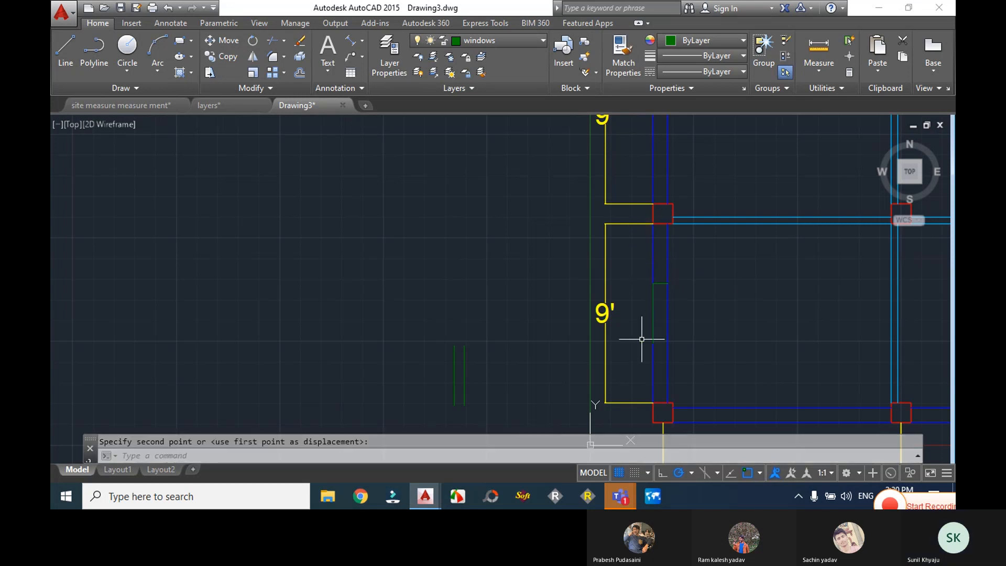
pyautogui.press('Escape')
# - Offset the 3' window line on the outer wall face by 1.5 inches towards the inside of the wall
pyautogui.scroll(4, 655, 313)
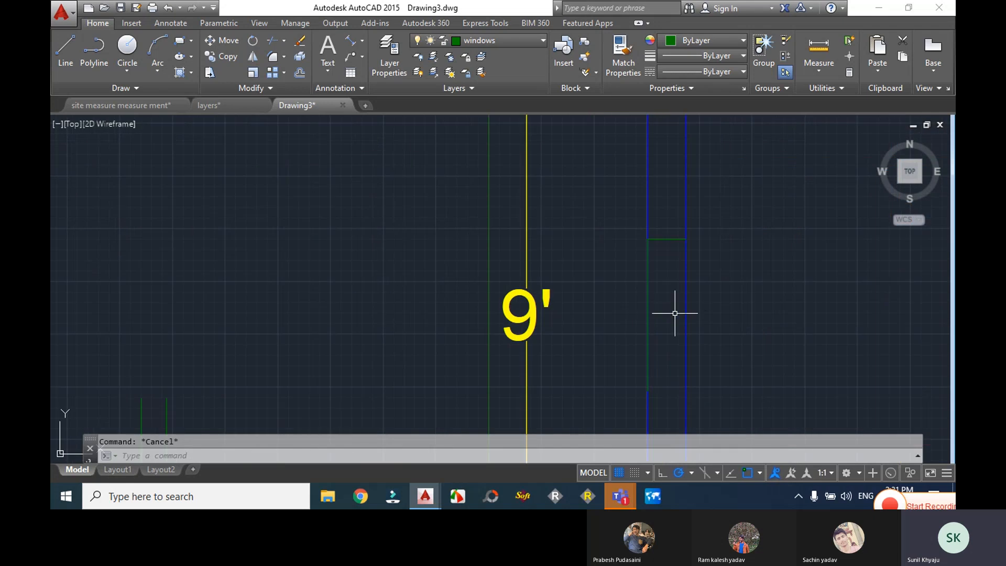
pyautogui.scroll(-2, 674, 313)
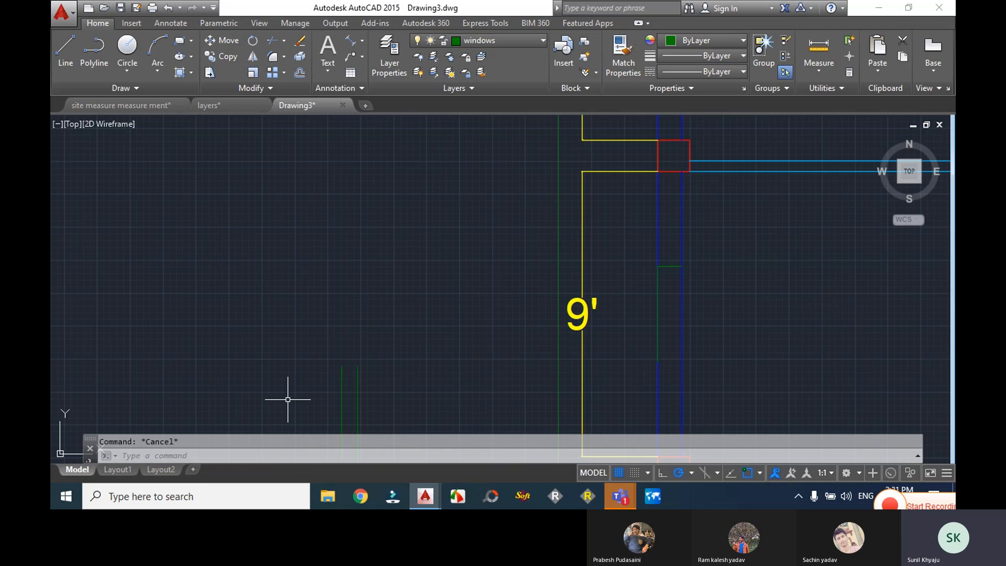
pyautogui.scroll(2, 658, 301)
pyautogui.click(657, 301)
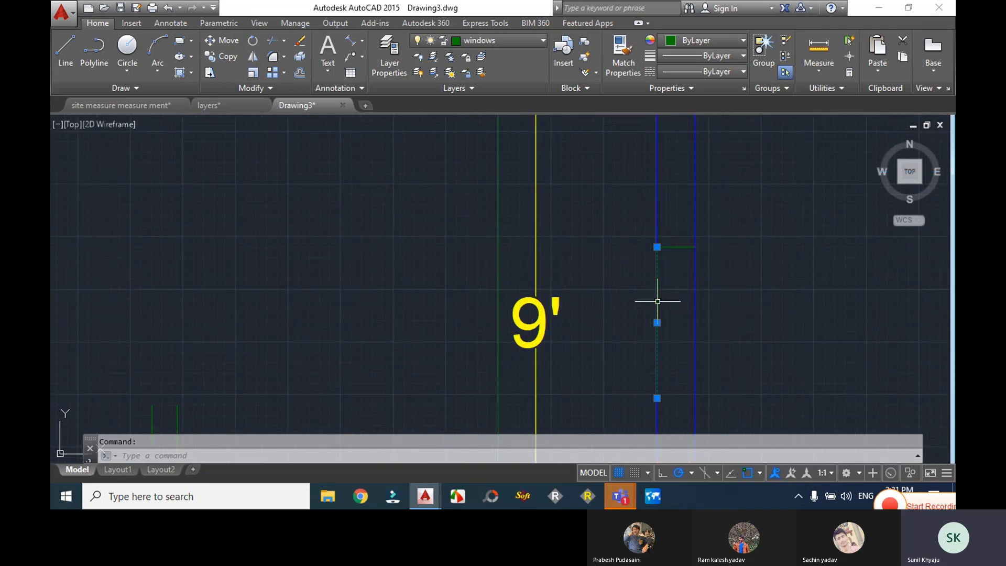
pyautogui.write('o')
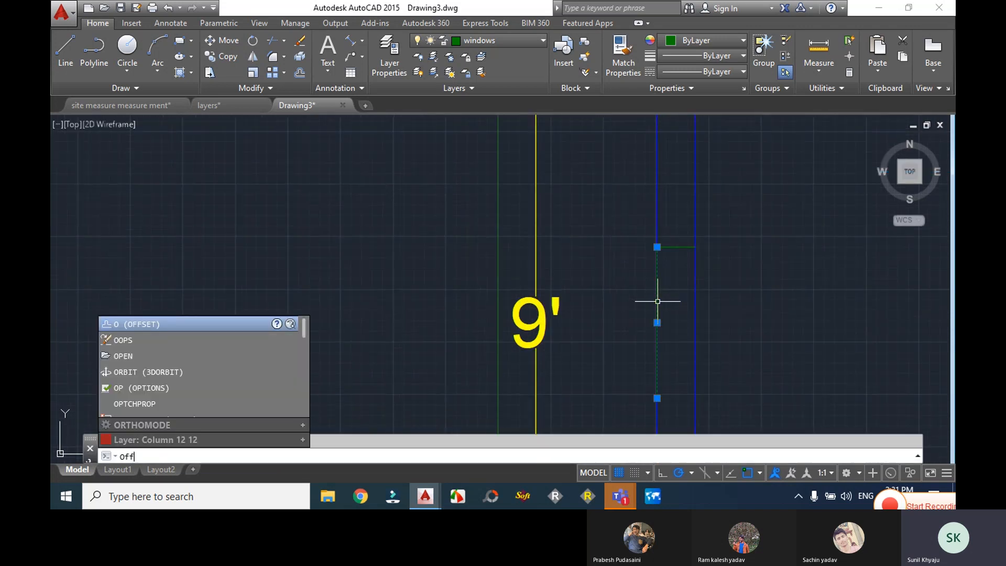
pyautogui.write('ff')
pyautogui.press('Return')
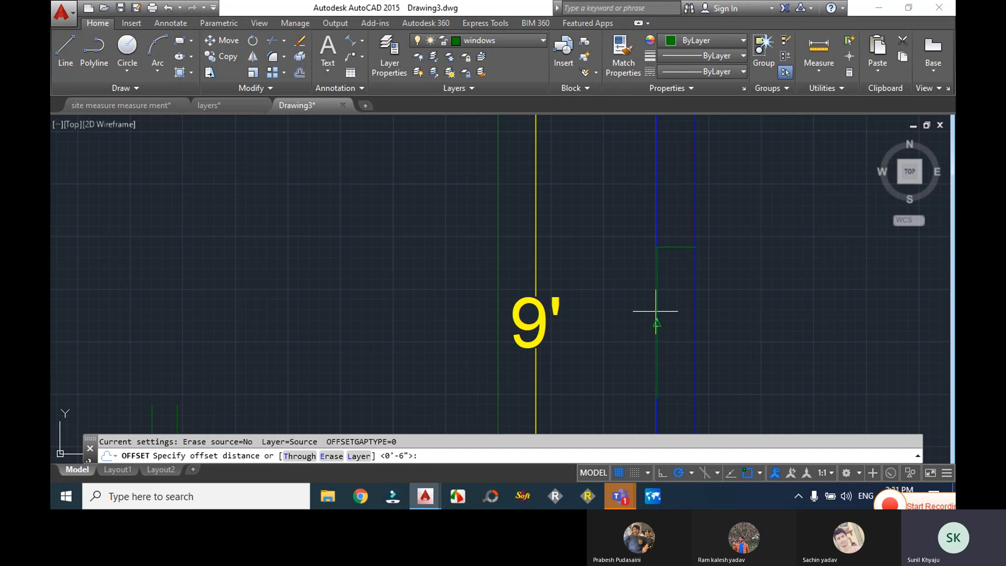
pyautogui.write('1.')
pyautogui.press('Return')
pyautogui.click(657, 311)
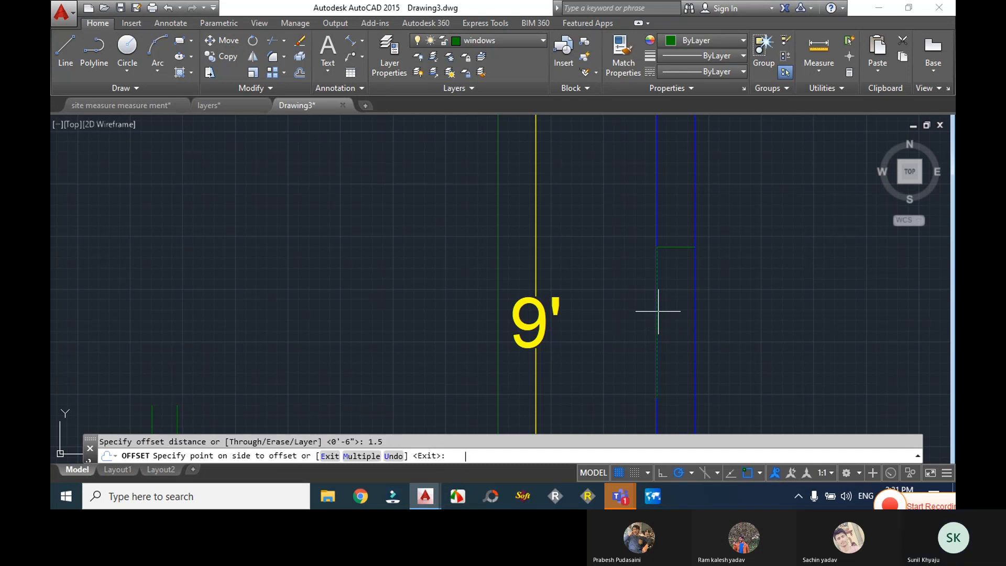
pyautogui.click(661, 314)
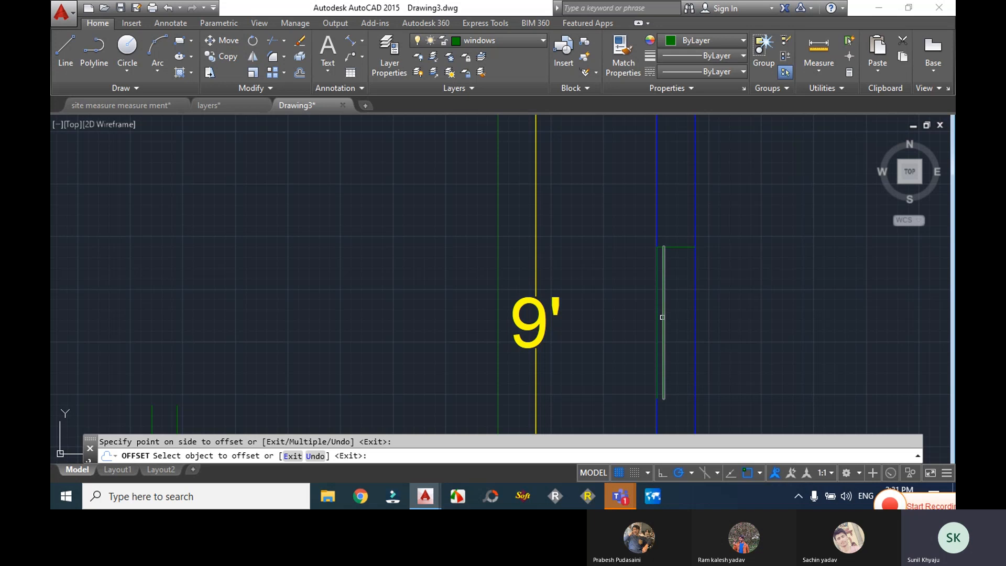
pyautogui.press('Return')
pyautogui.click(655, 339)
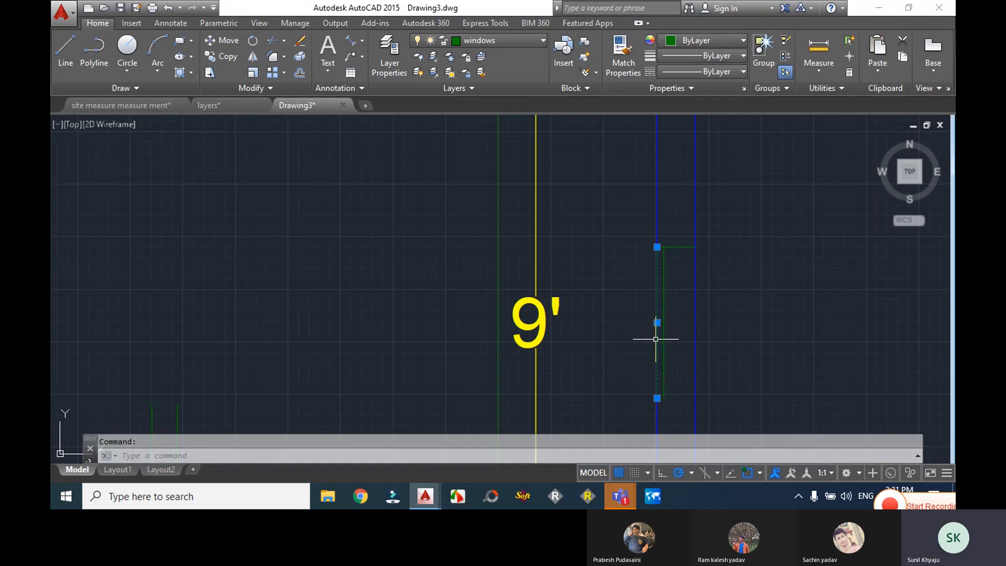
pyautogui.write('m')
pyautogui.press('Return')
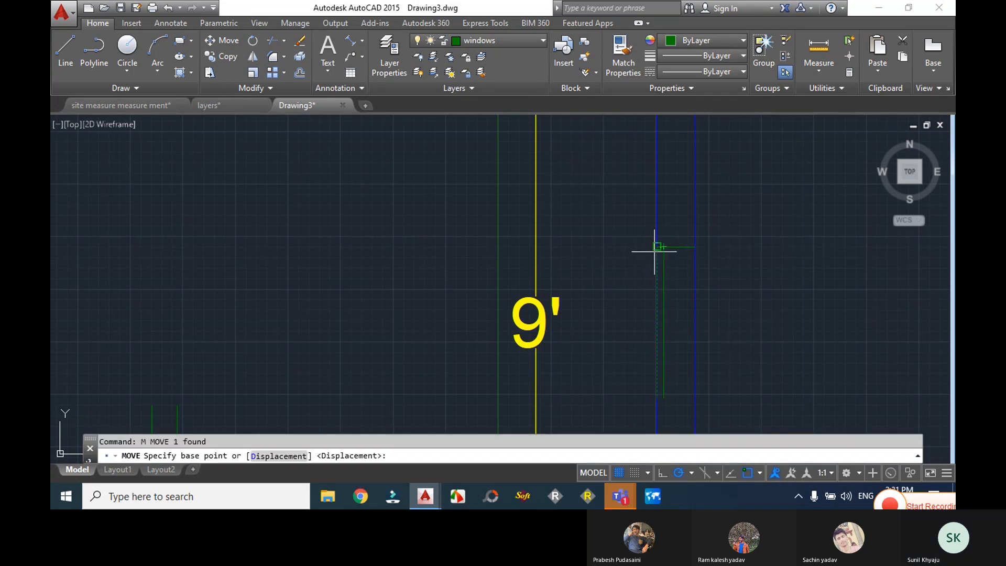
pyautogui.click(657, 246)
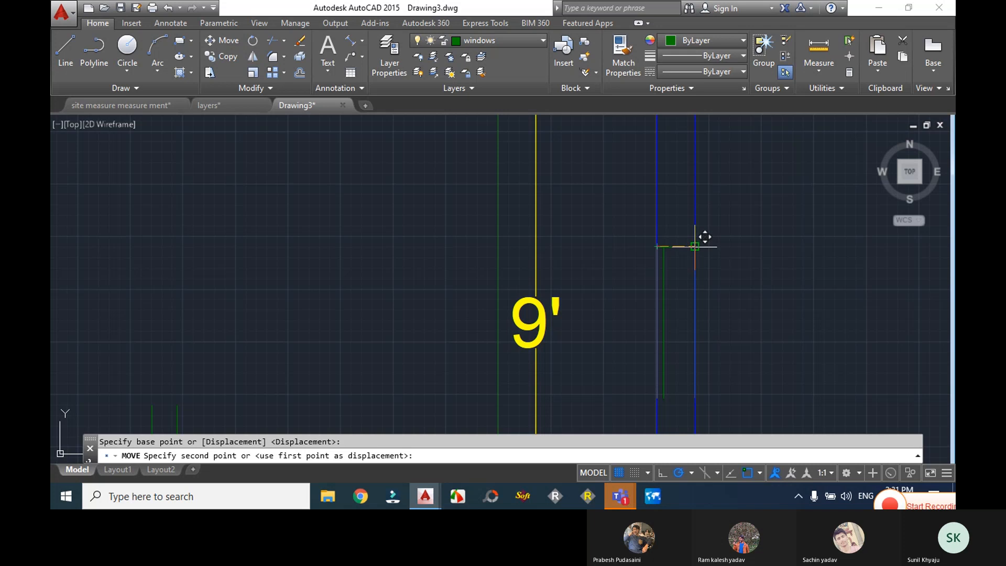
pyautogui.press('Escape')
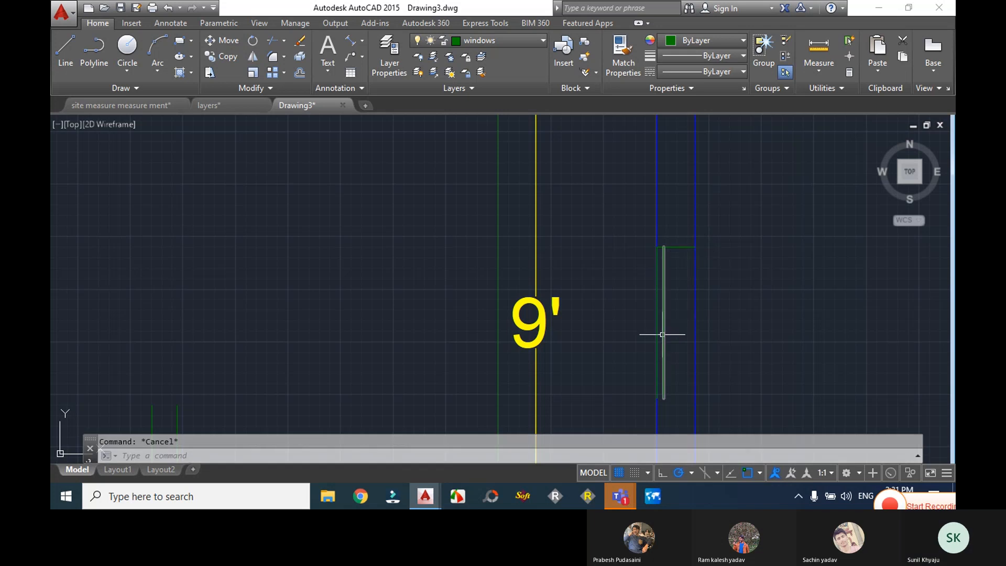
pyautogui.click(663, 334)
pyautogui.click(657, 335)
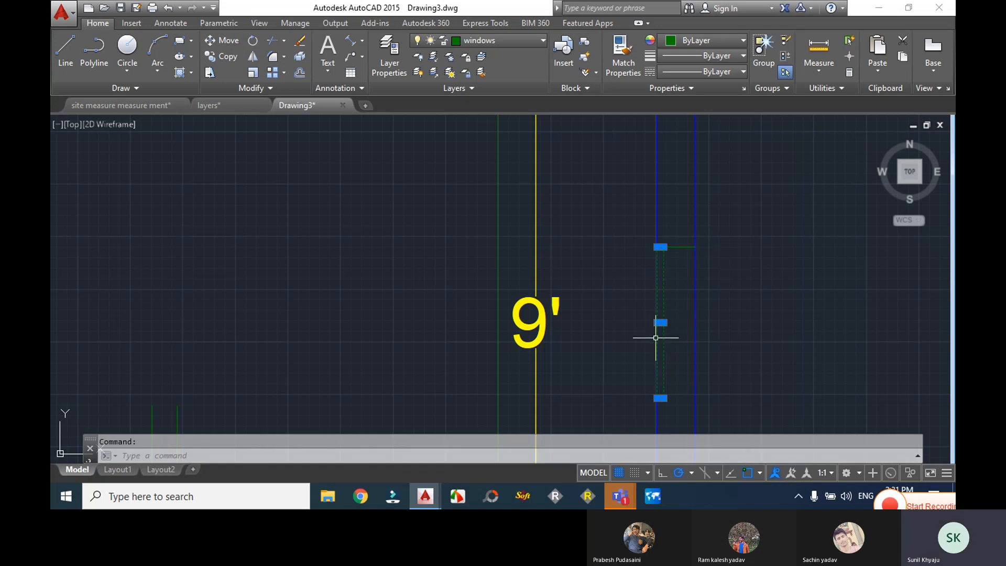
pyautogui.write('c')
pyautogui.press('Return')
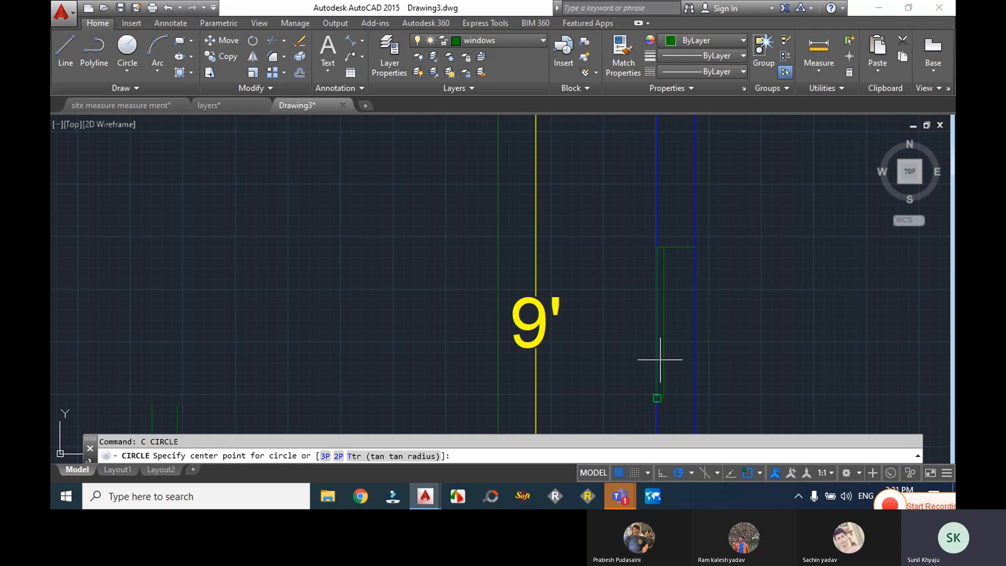
pyautogui.click(663, 246)
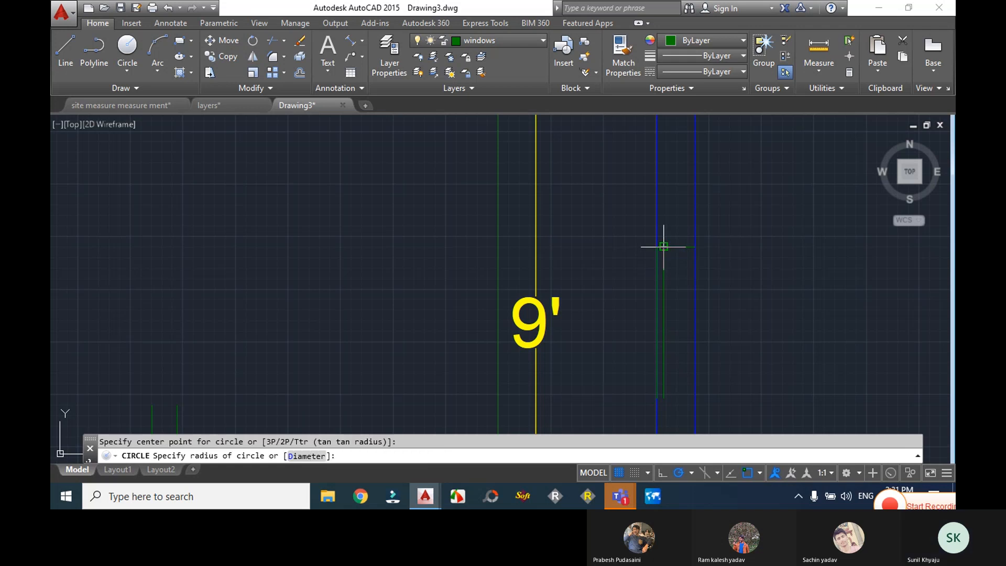
pyautogui.press('Escape')
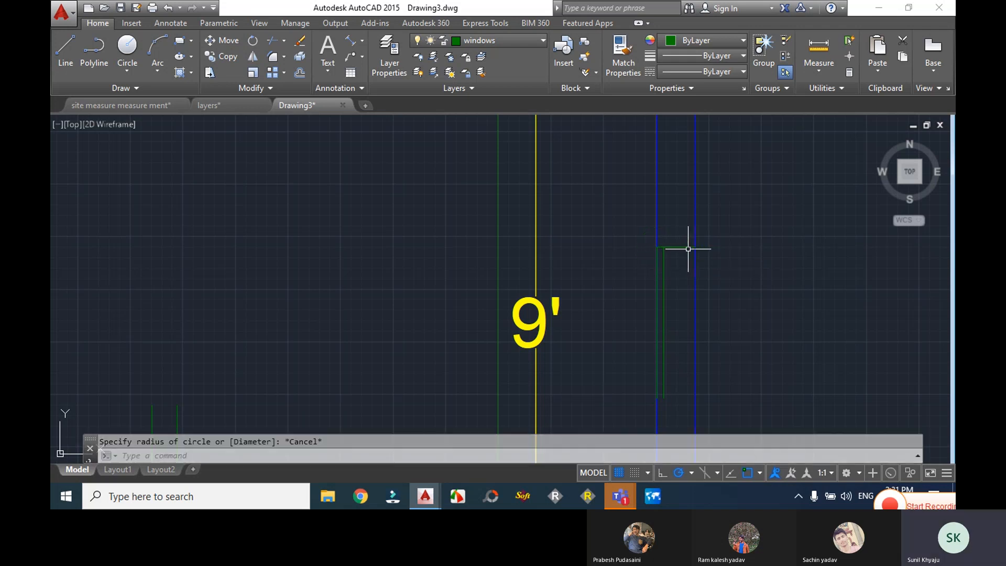
# - Copy both window lines across the wall, from the offset line's upper end to the cross line's end on the inside face
pyautogui.click(670, 288)
pyautogui.click(661, 291)
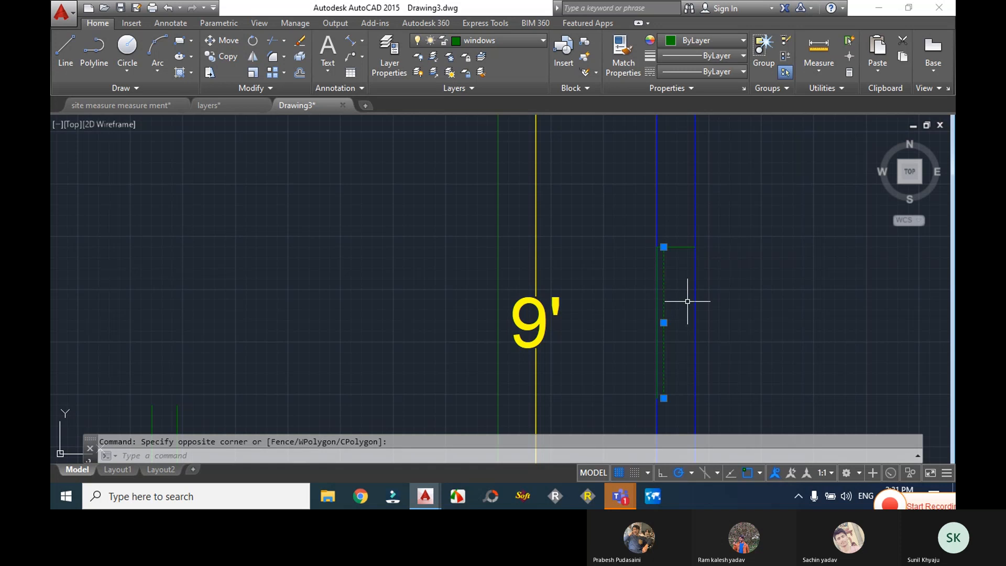
pyautogui.click(656, 317)
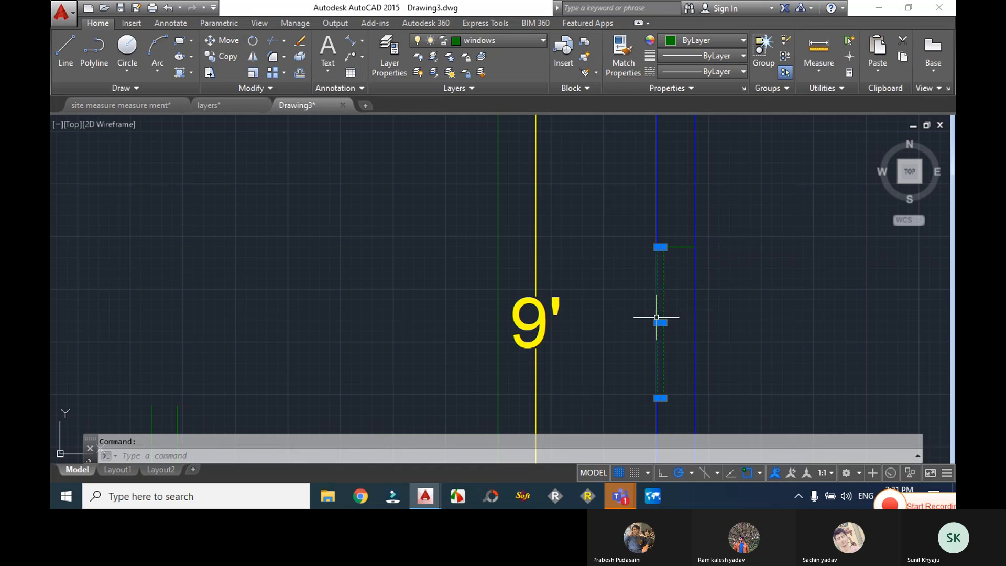
pyautogui.write('co')
pyautogui.press('Return')
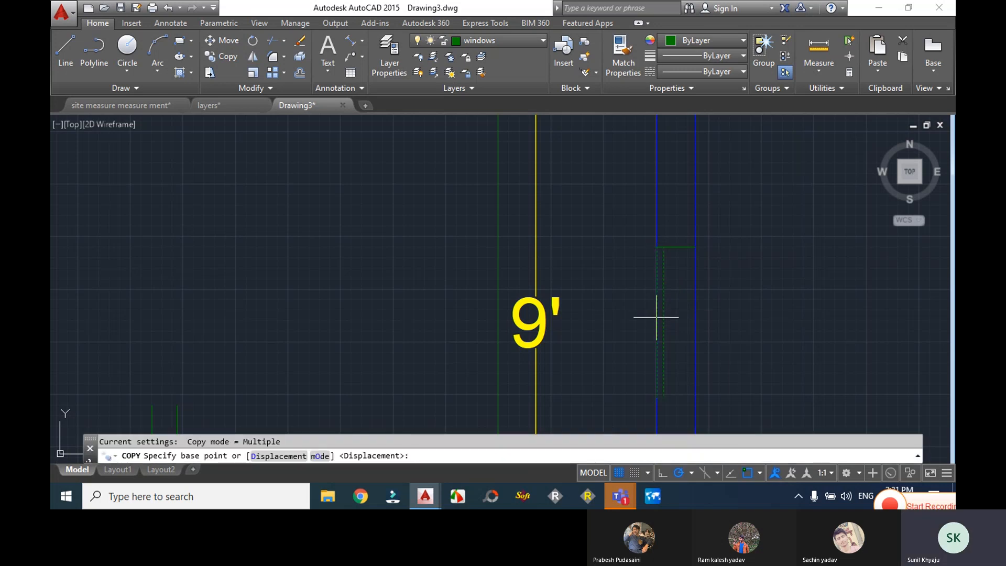
pyautogui.click(664, 246)
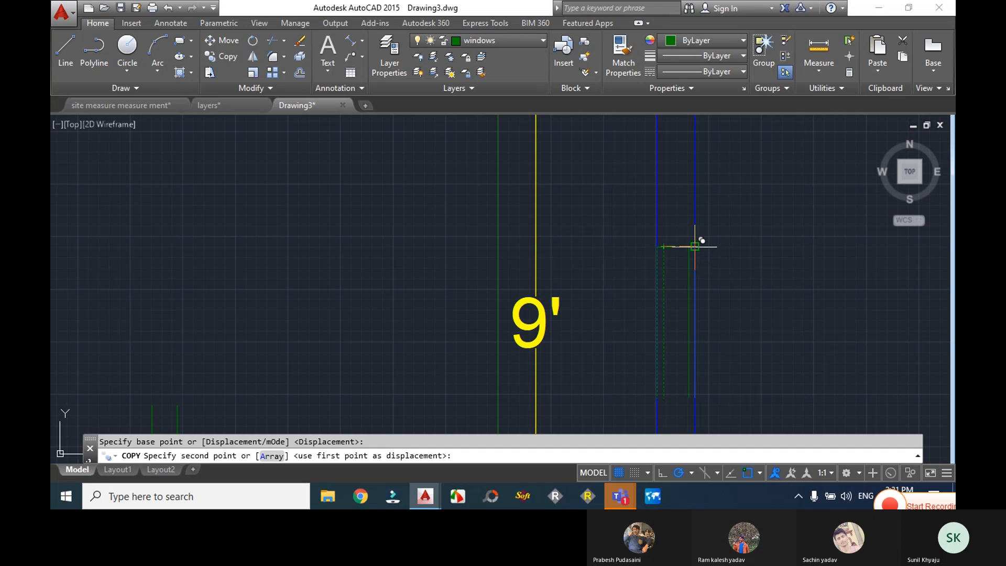
pyautogui.press('Escape')
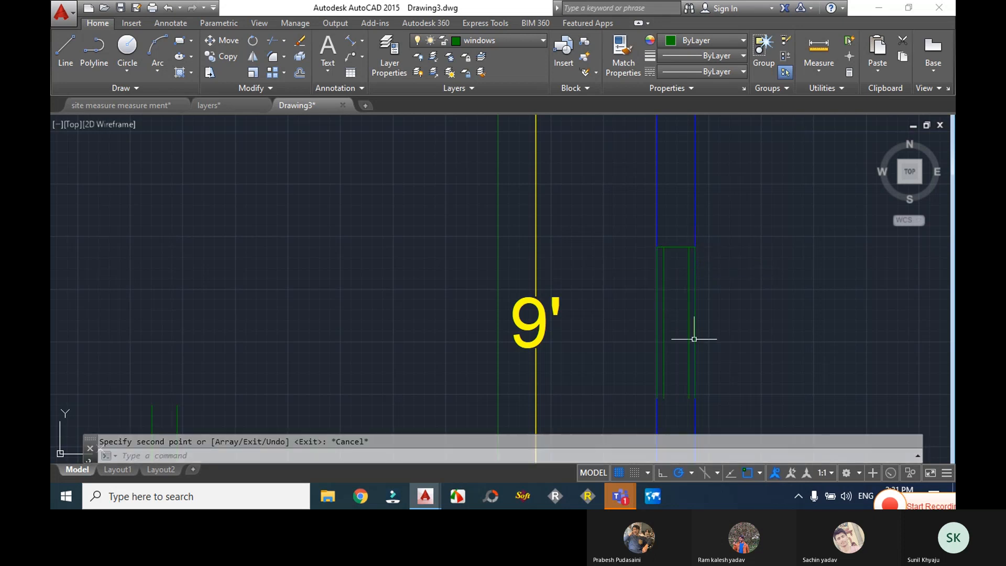
# - Delete the two window lines that lie on the outer wall's outside and inside faces
pyautogui.moveTo(674, 352); pyautogui.dragTo(690, 283, button='middle')
pyautogui.click(663, 326)
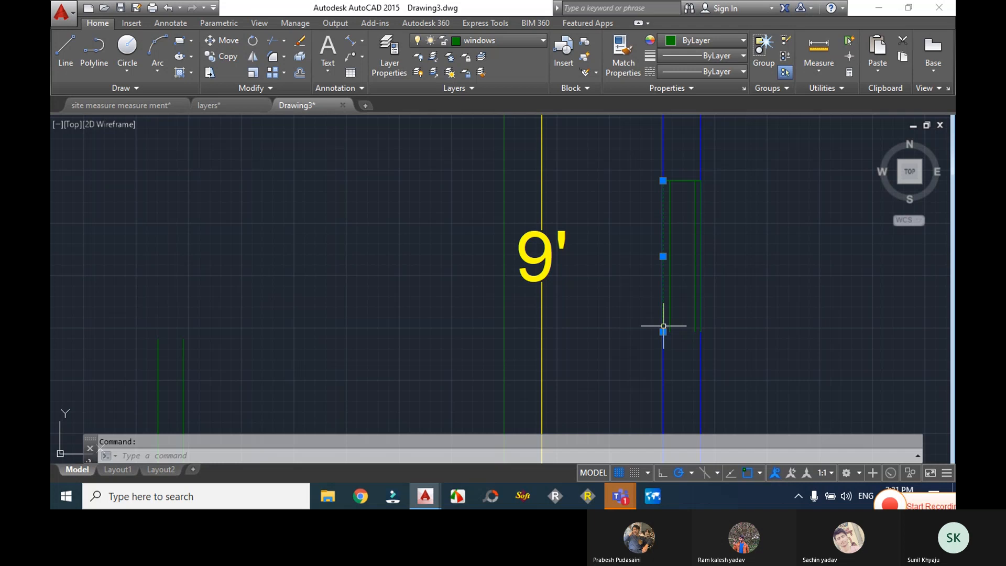
pyautogui.press('Delete')
pyautogui.click(701, 298)
pyautogui.press('Delete')
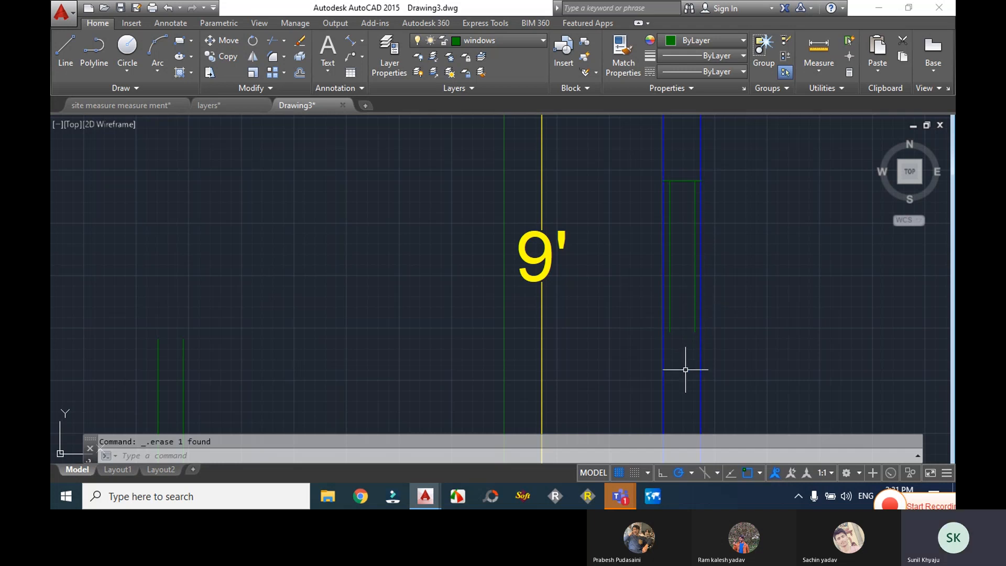
pyautogui.write('l')
pyautogui.press('Return')
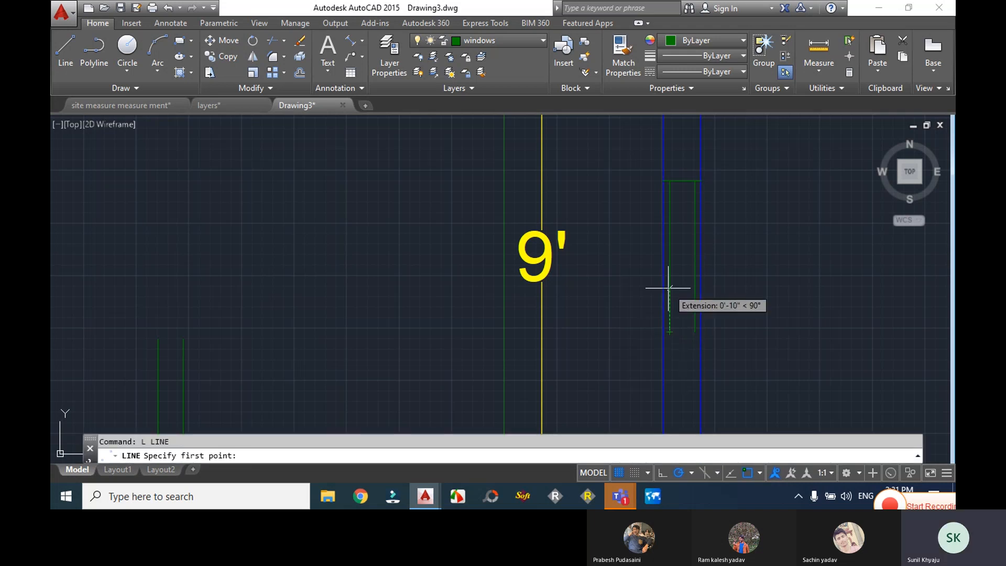
pyautogui.press('Escape')
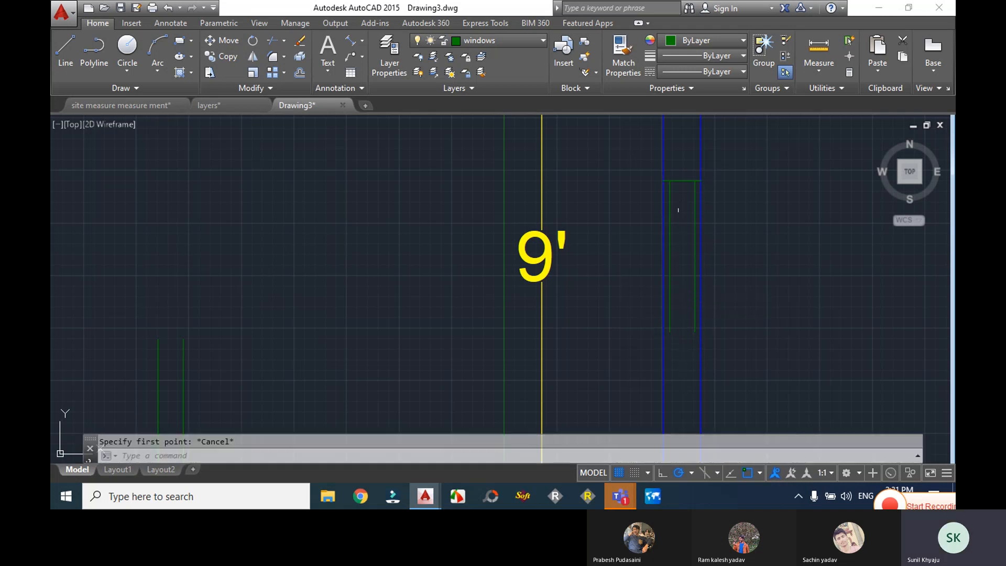
pyautogui.click(676, 180)
pyautogui.write('c')
pyautogui.press('Return')
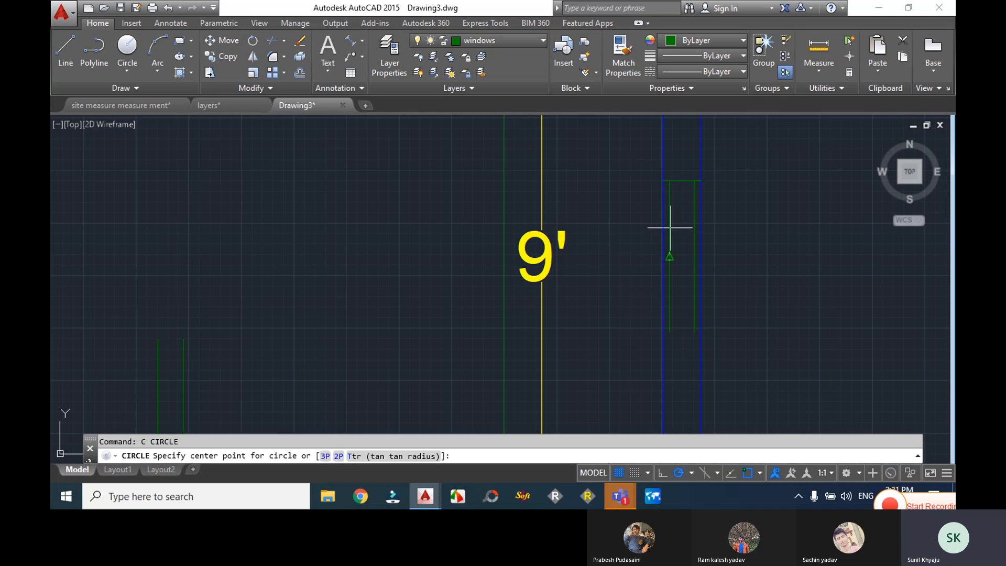
pyautogui.click(669, 180)
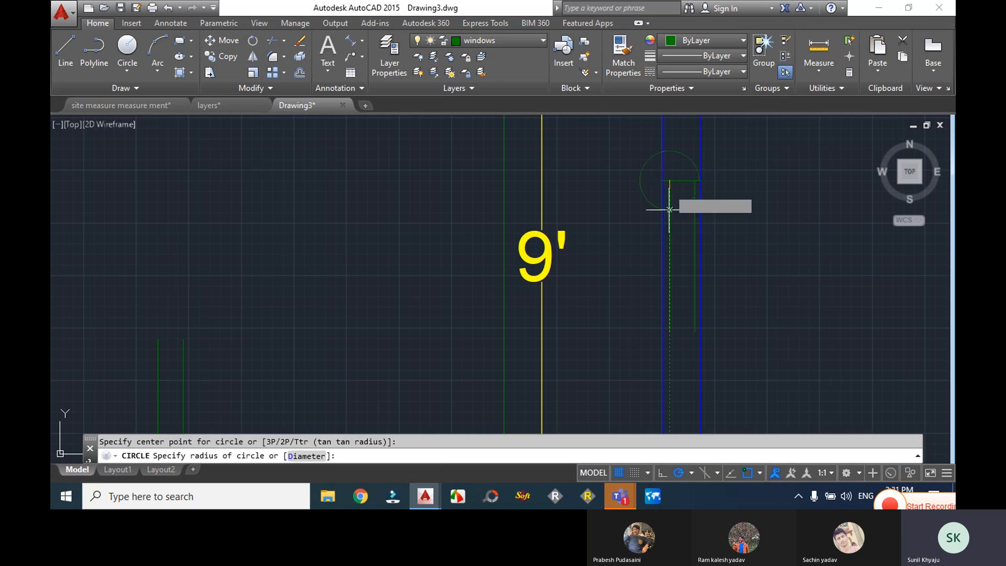
pyautogui.press('Escape')
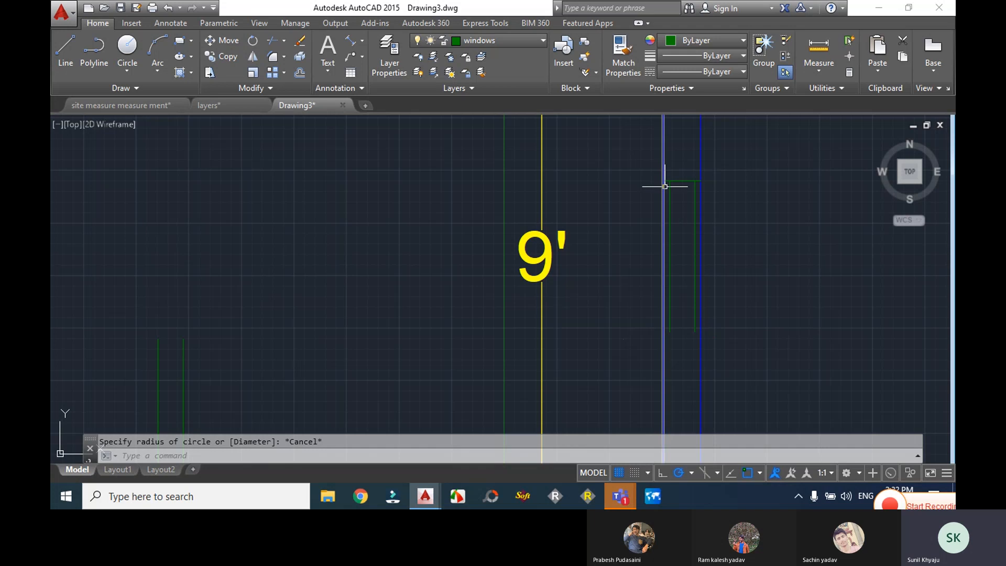
# - Copy the short cross line from the upper end of the window lines to their lower end, closing the window
pyautogui.click(683, 180)
pyautogui.write('co')
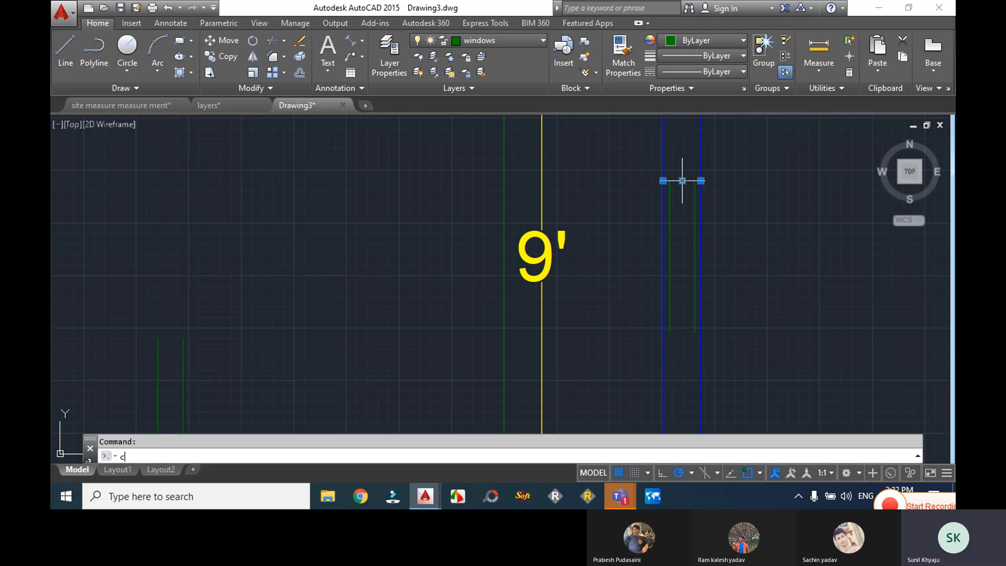
pyautogui.press('Return')
pyautogui.click(668, 181)
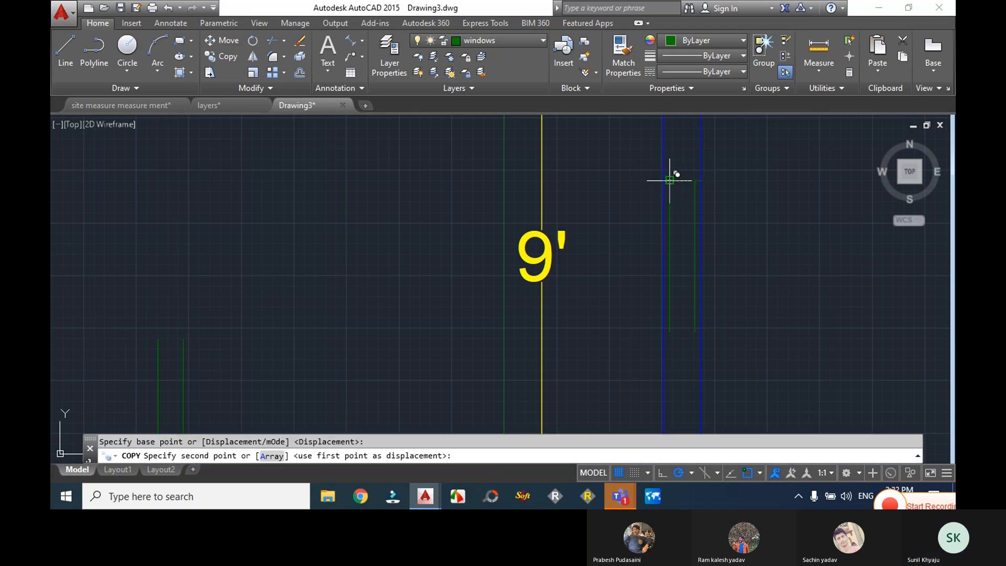
pyautogui.click(669, 331)
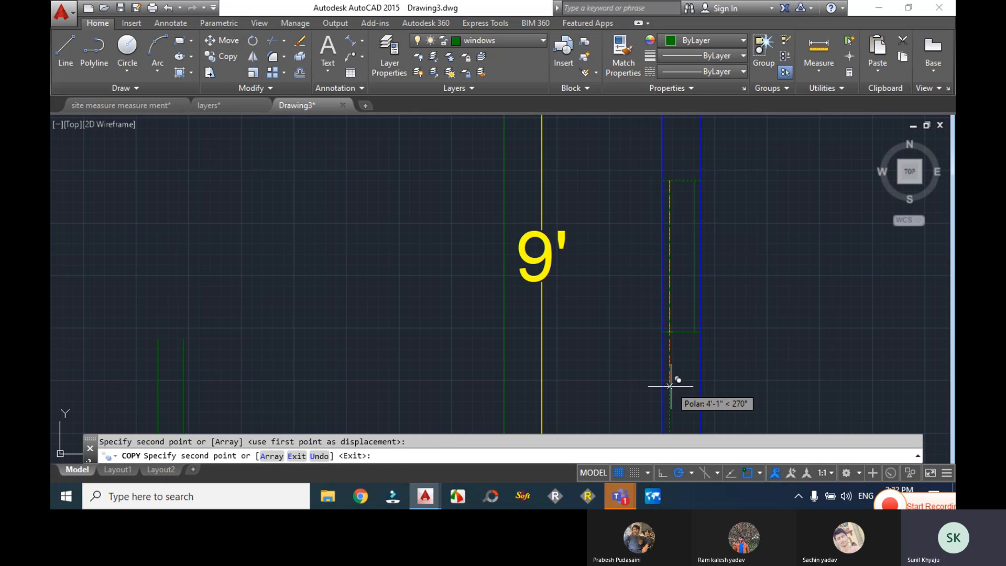
pyautogui.press('Escape')
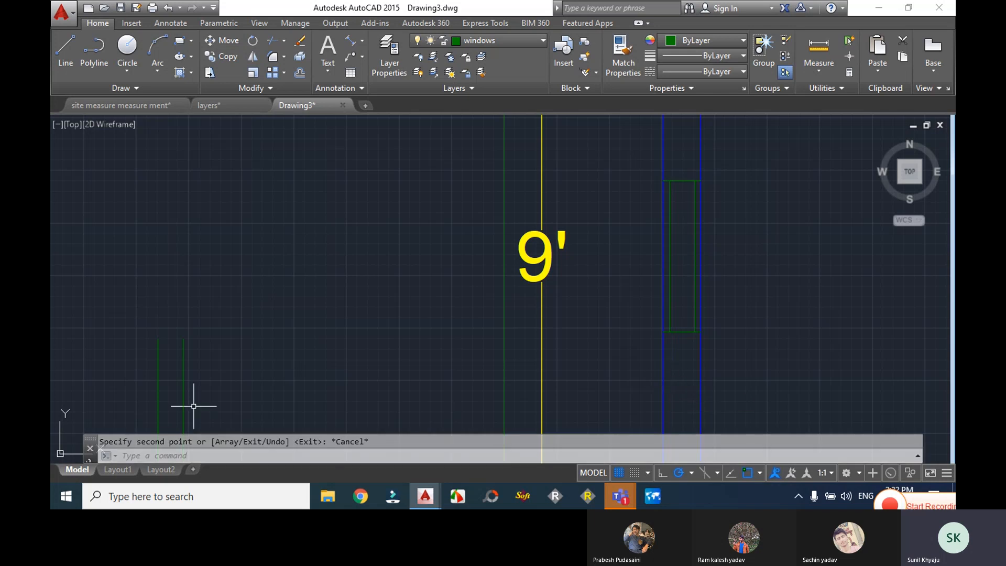
# - Delete the leftover pair of window lines standing outside the plan, beyond the 9' dimension
pyautogui.click(197, 371)
pyautogui.click(134, 333)
pyautogui.press('Delete')
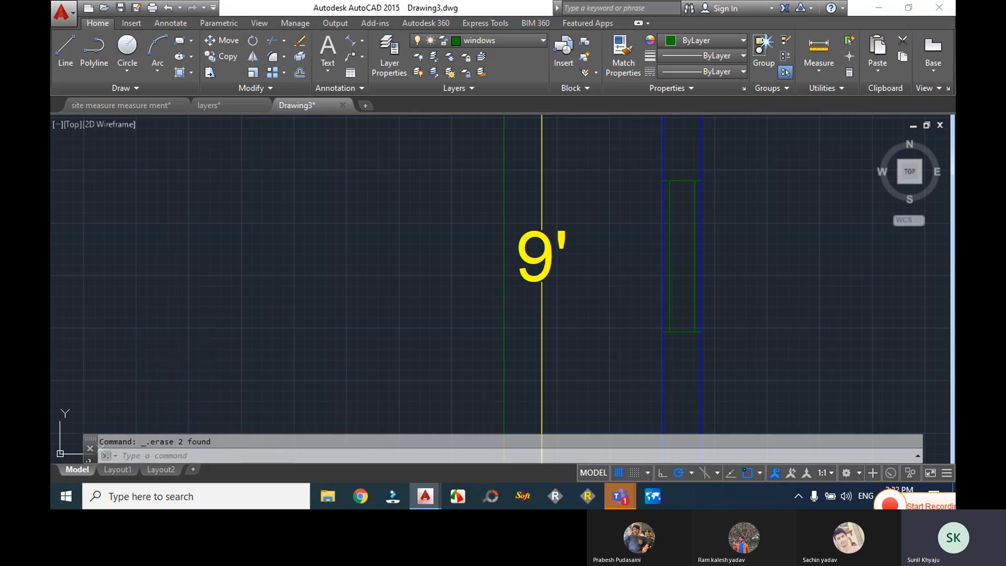
# - Copy the complete four-line window from its upper cross line's midpoint to the empty space outside the plan, beyond the lower 9' dimension
pyautogui.click(670, 218)
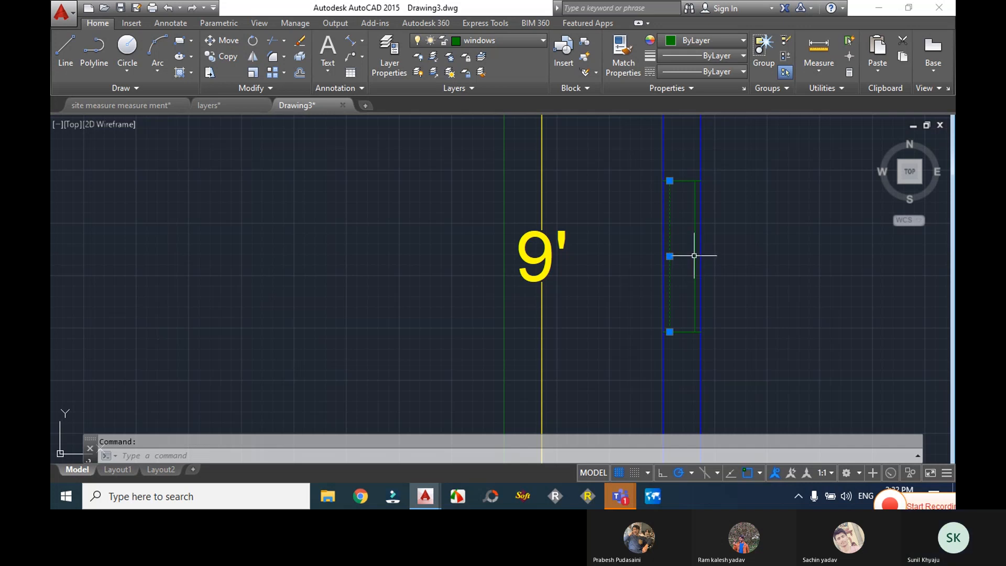
pyautogui.click(695, 256)
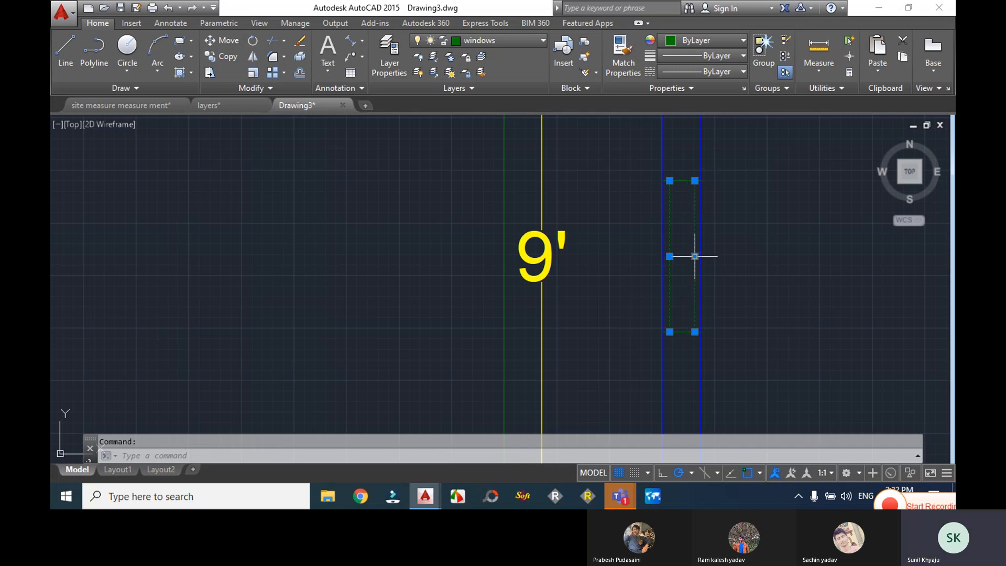
pyautogui.click(680, 332)
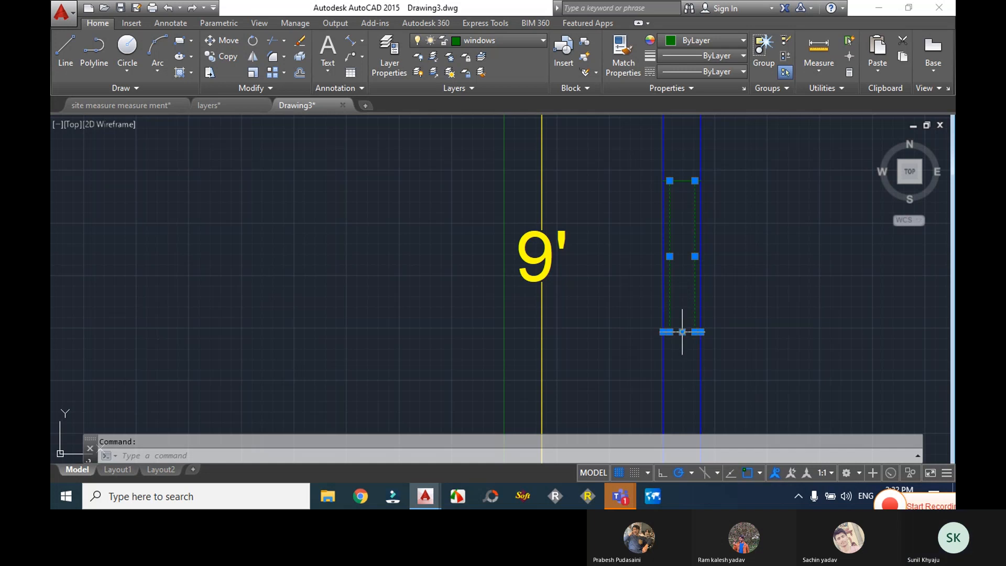
pyautogui.click(682, 181)
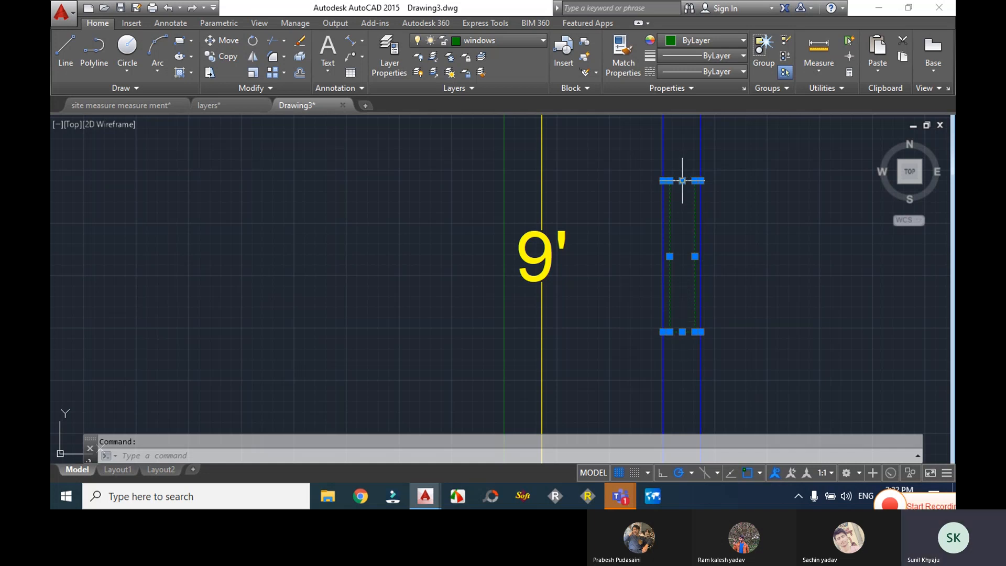
pyautogui.write('co')
pyautogui.press('Return')
pyautogui.click(682, 181)
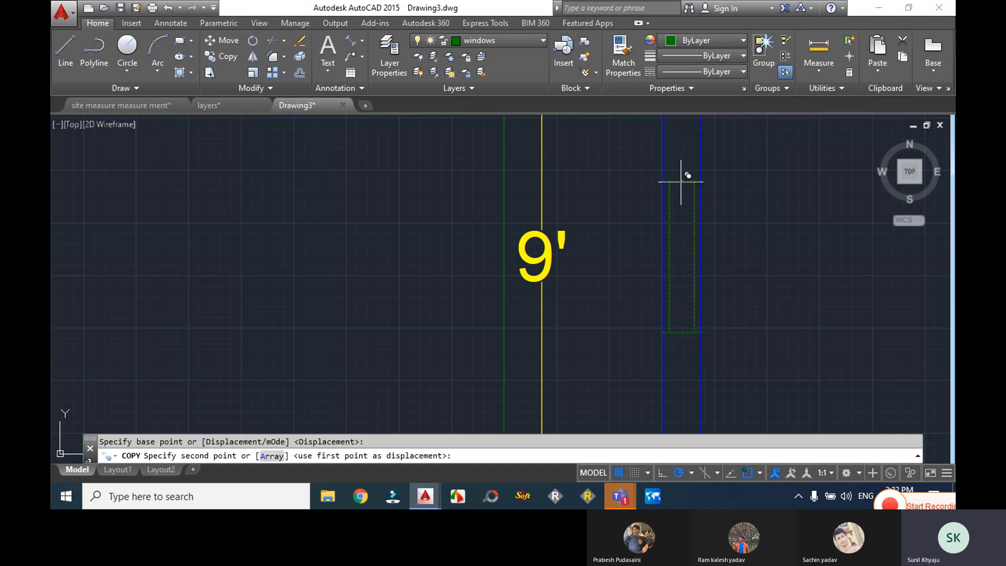
pyautogui.click(346, 214)
pyautogui.press('Escape')
pyautogui.scroll(-5, 373, 225)
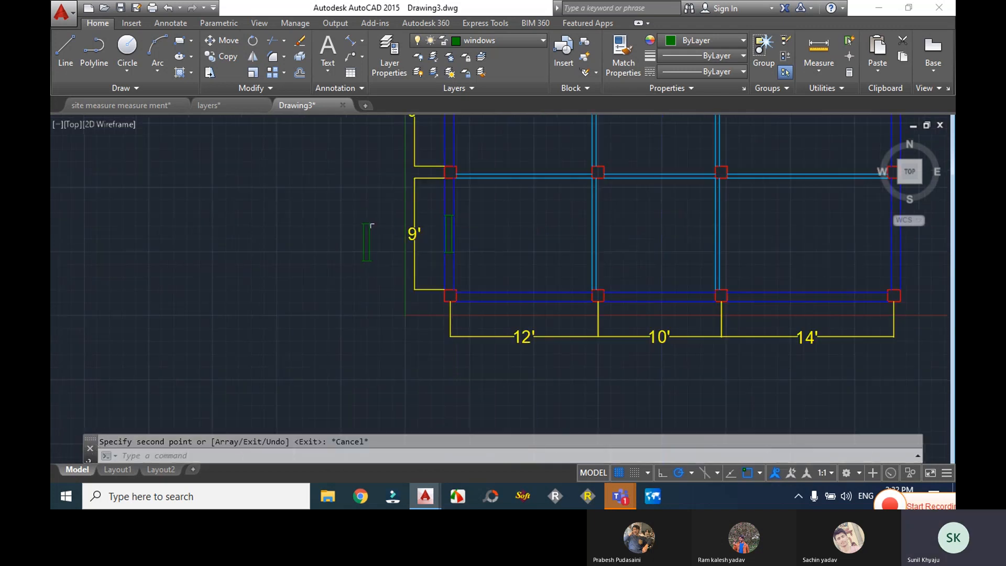
pyautogui.scroll(2, 453, 202)
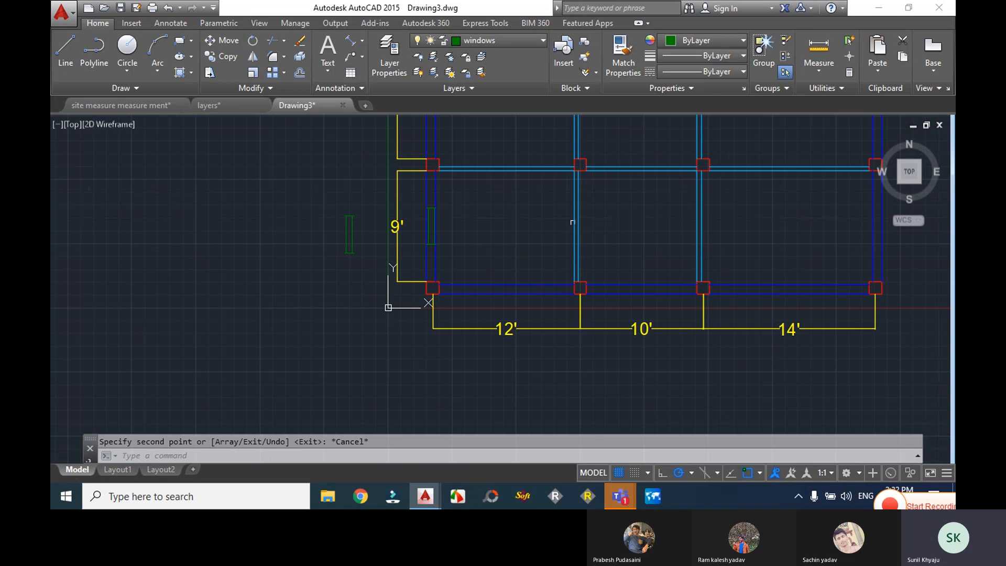
pyautogui.scroll(2, 602, 335)
pyautogui.scroll(-4, 583, 317)
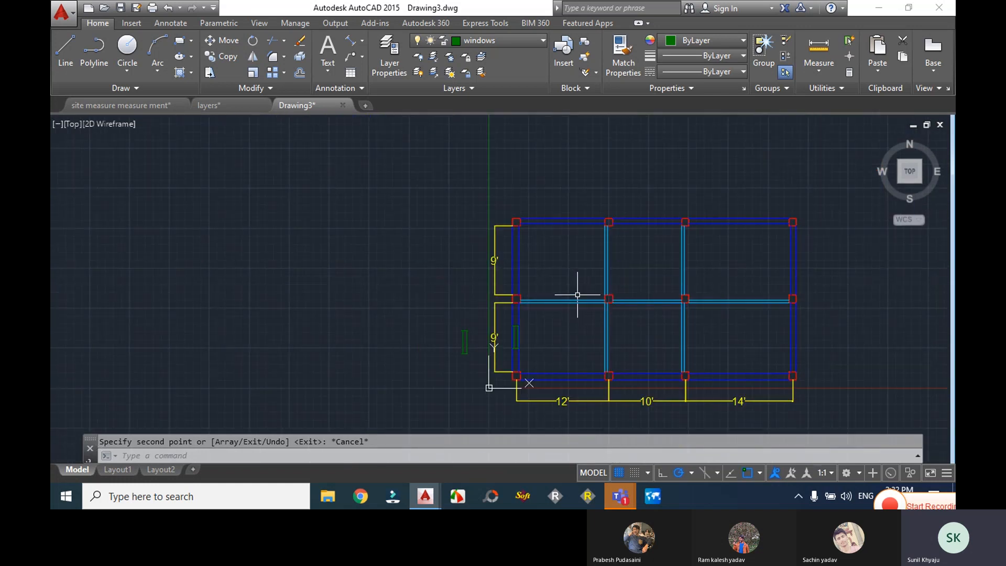
pyautogui.scroll(2, 586, 296)
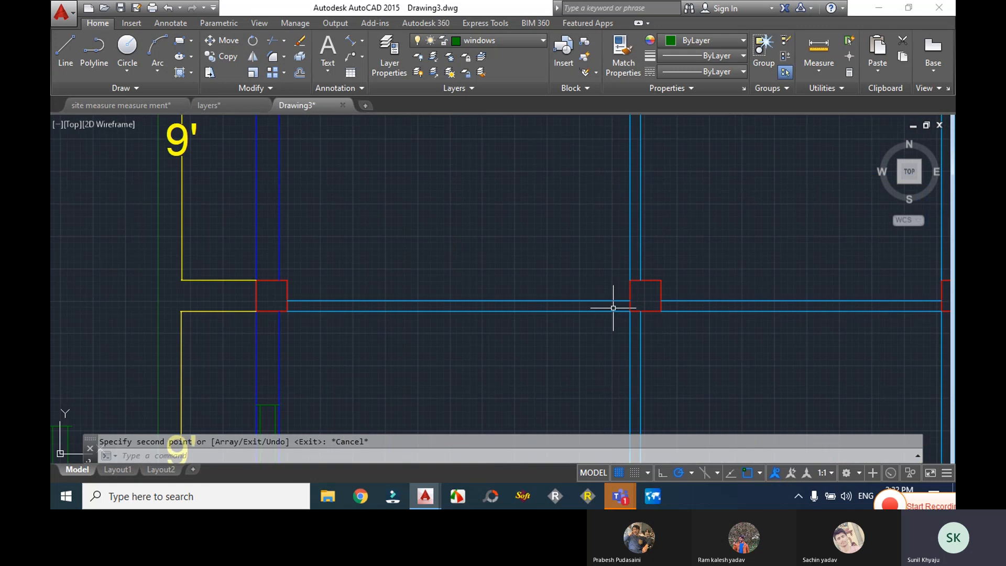
pyautogui.scroll(4, 612, 302)
pyautogui.write('l')
pyautogui.press('Return')
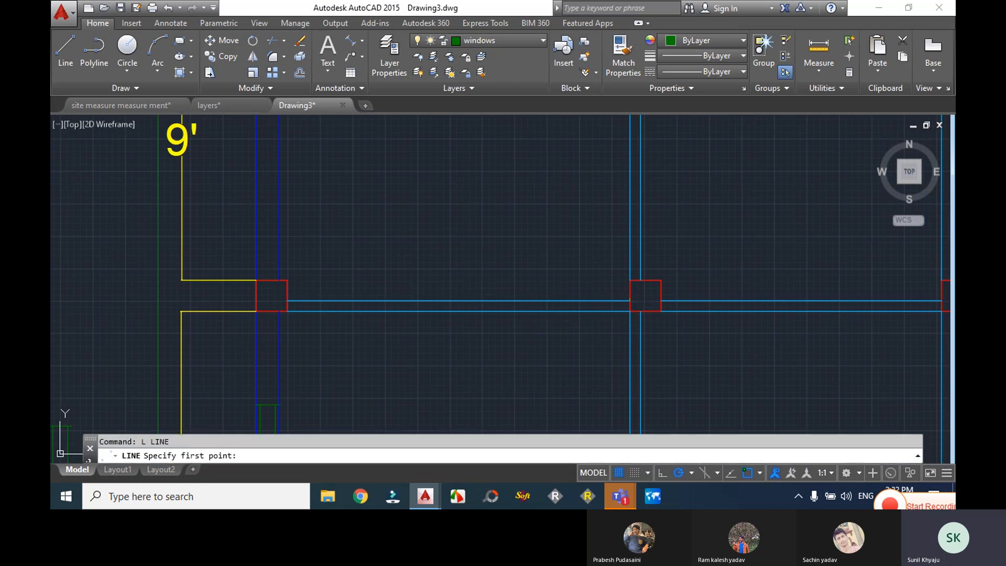
pyautogui.press('Escape')
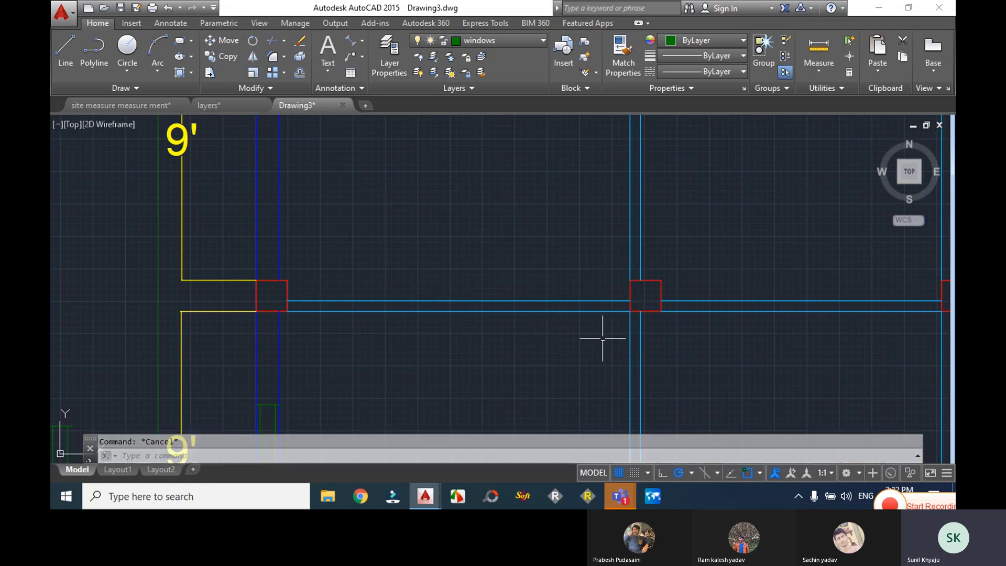
# - Offset the left line of the lower partition between the 12' and 10' bays by 3' into the 12' room
pyautogui.click(631, 351)
pyautogui.scroll(-4, 530, 337)
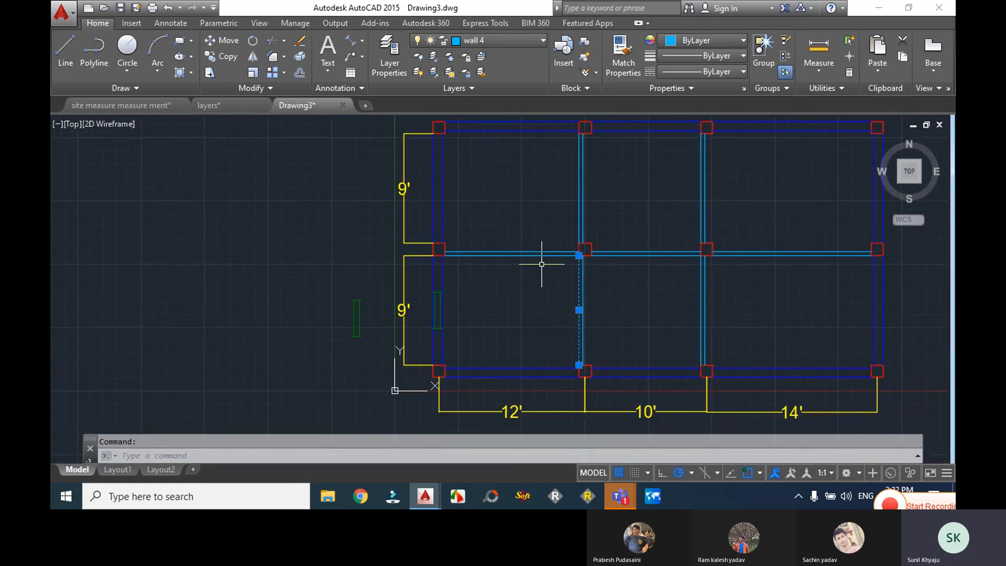
pyautogui.write('off')
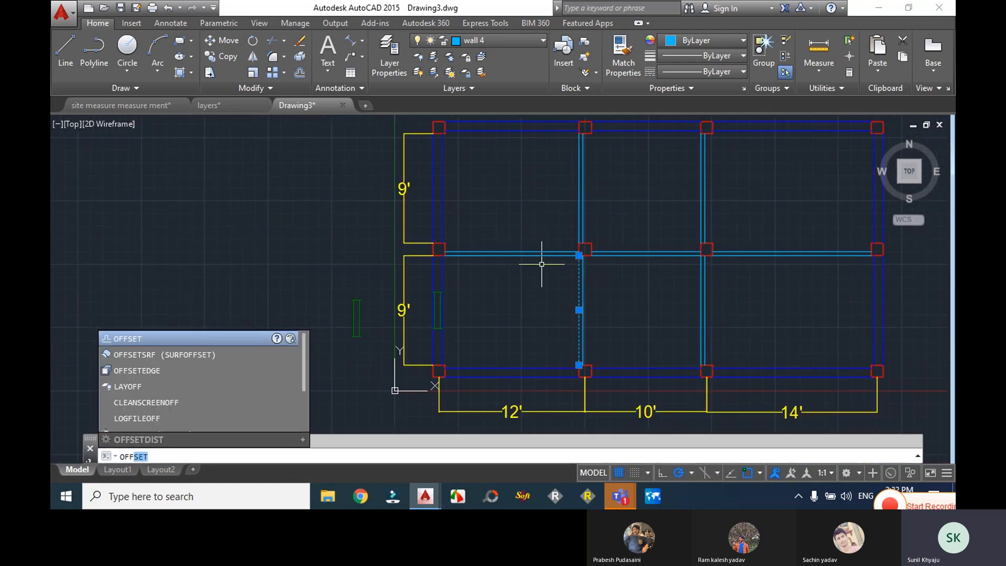
pyautogui.press('Return')
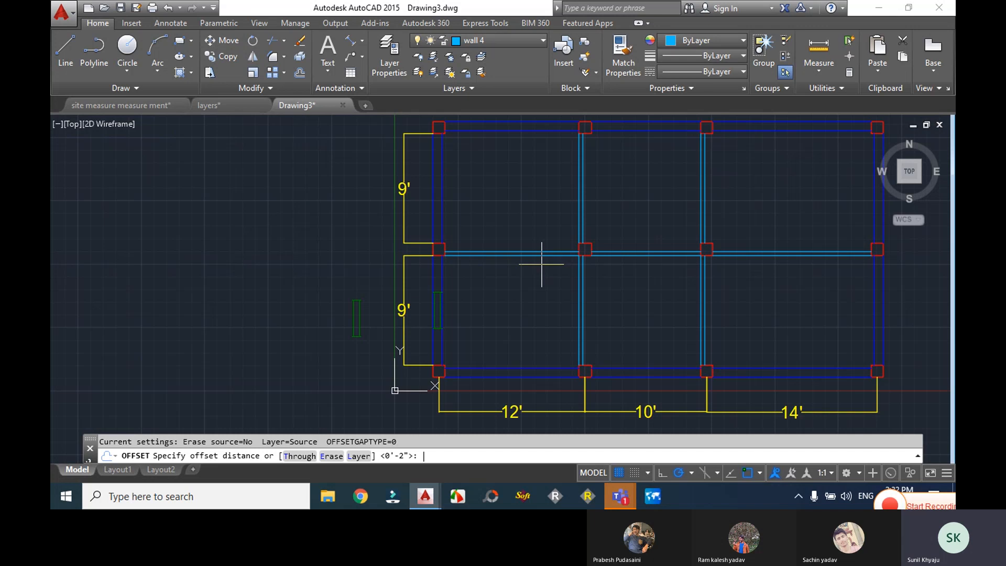
pyautogui.write("3'")
pyautogui.press('Return')
pyautogui.click(540, 284)
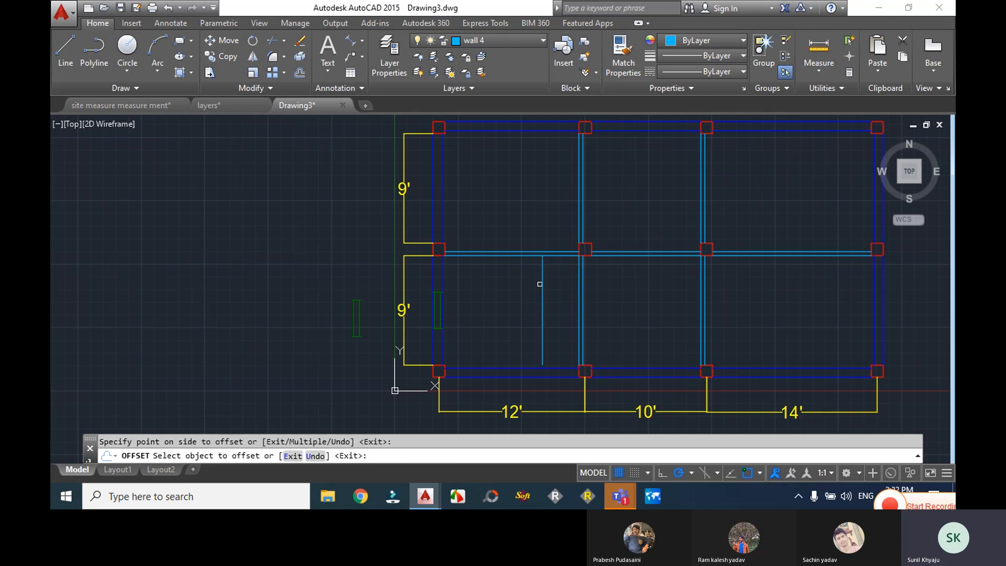
pyautogui.press('Escape')
pyautogui.press('Escape')
pyautogui.scroll(4, 558, 253)
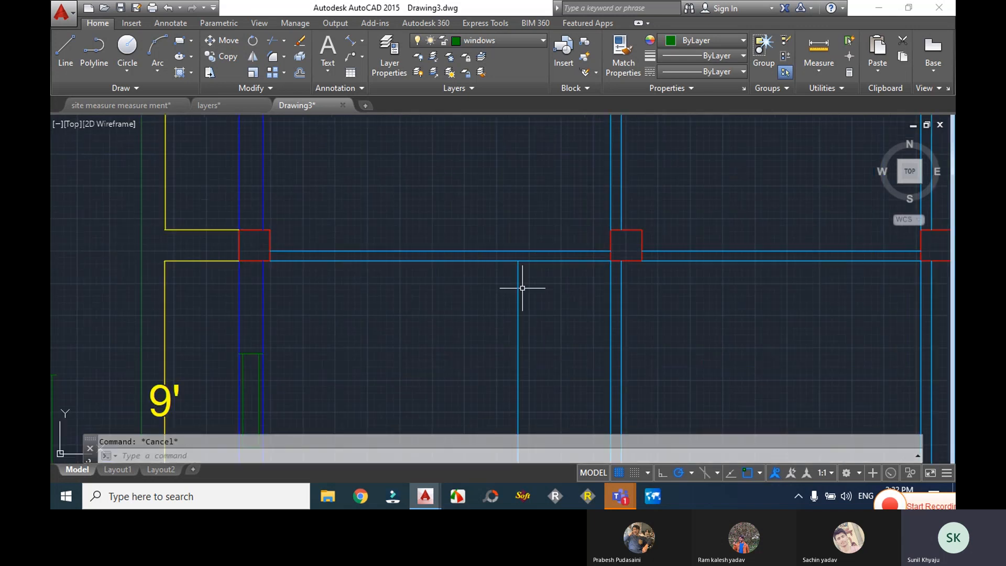
pyautogui.write('ex')
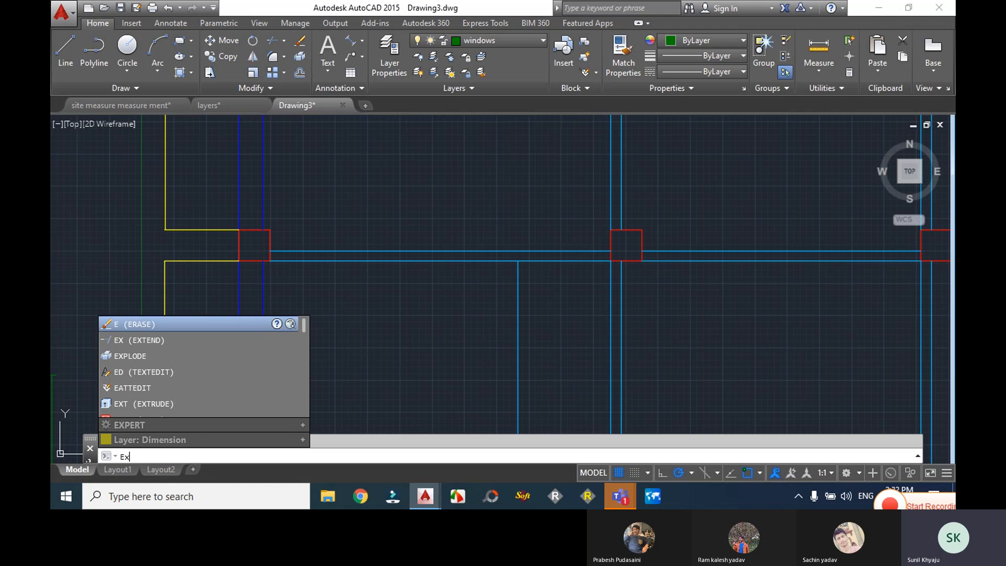
pyautogui.press('Return')
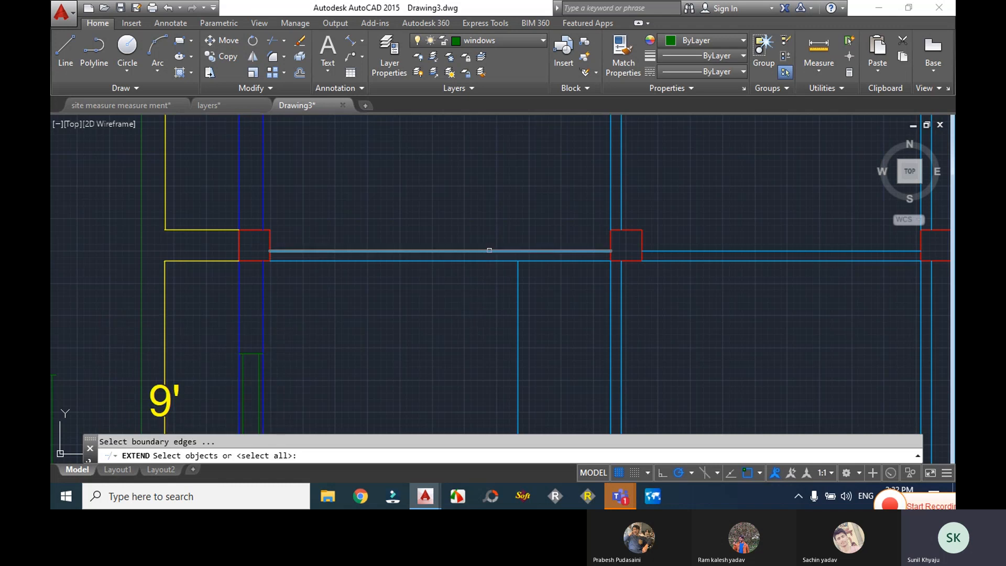
pyautogui.click(489, 250)
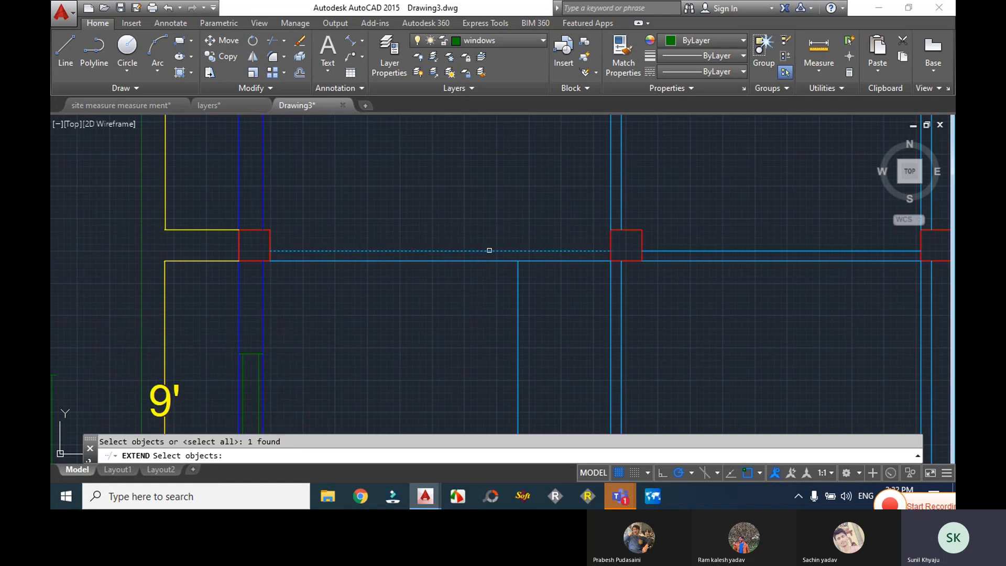
pyautogui.click(517, 283)
pyautogui.press('Escape')
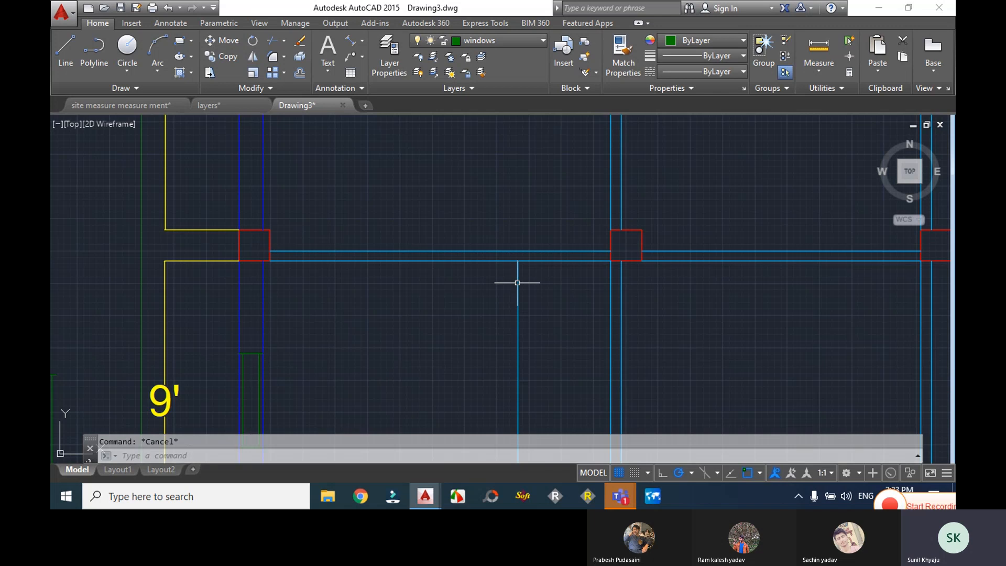
# - Extend the offset line up to the upper line of the horizontal partition in the 12' bay
pyautogui.write('ex')
pyautogui.press('Return')
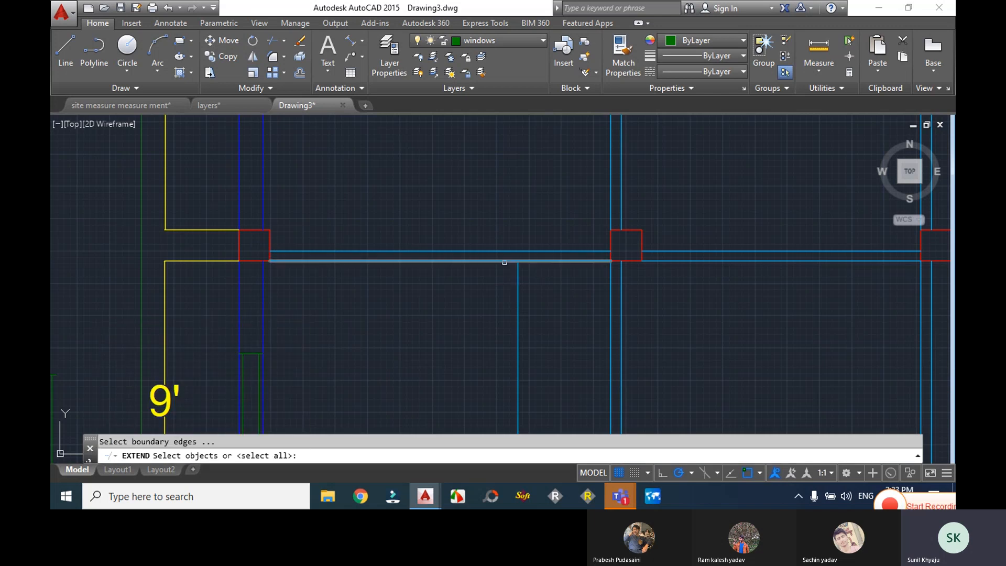
pyautogui.click(503, 251)
pyautogui.press('Return')
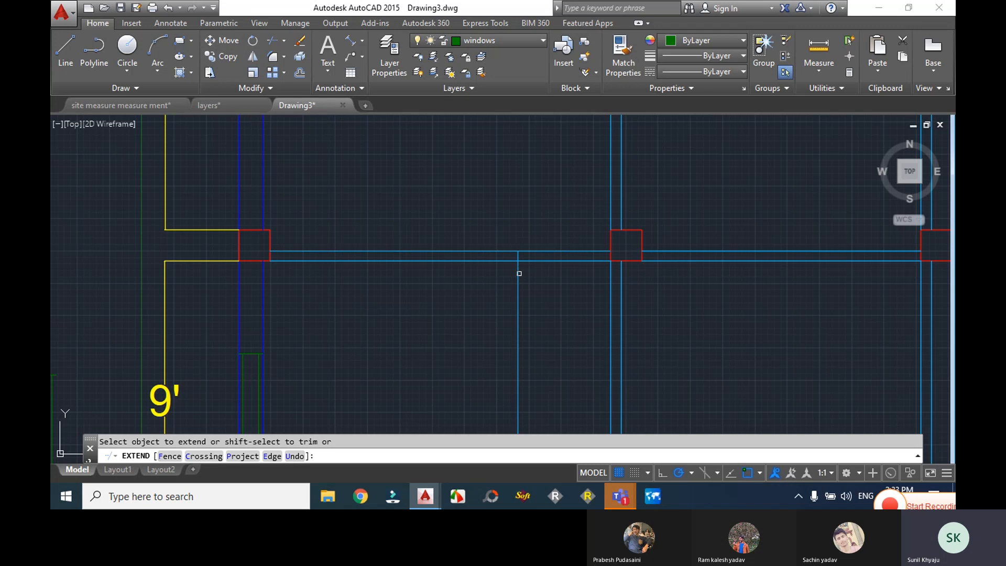
pyautogui.press('Escape')
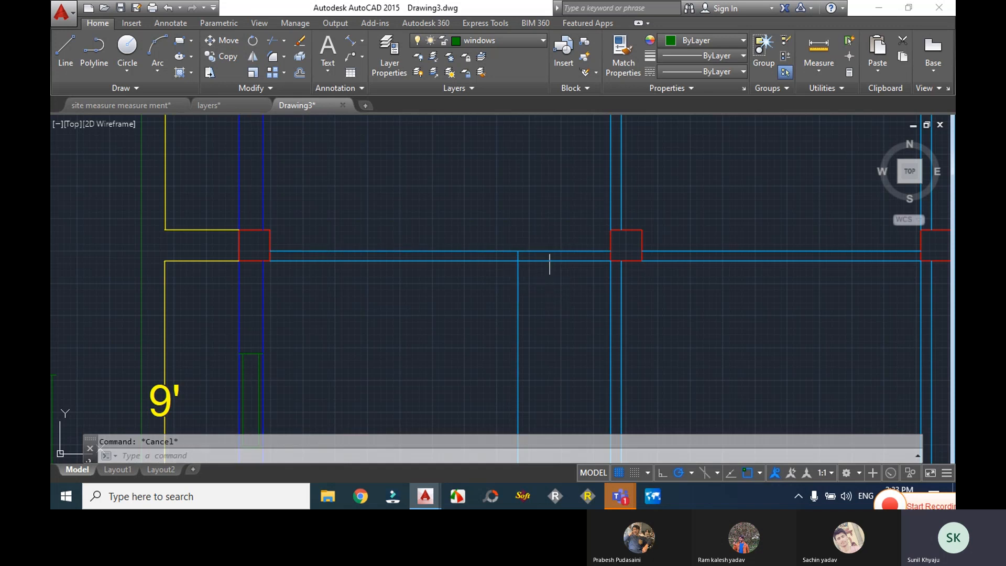
# - Trim both horizontal partition lines between the offset line and the middle column to open a gap
pyautogui.write('tr')
pyautogui.press('Return')
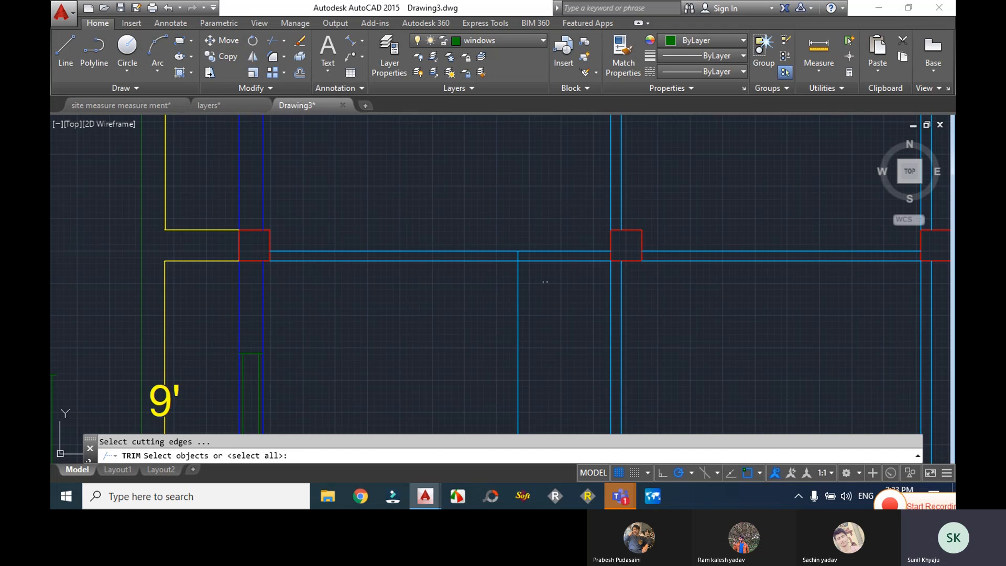
pyautogui.press('Return')
pyautogui.click(546, 272)
pyautogui.click(540, 231)
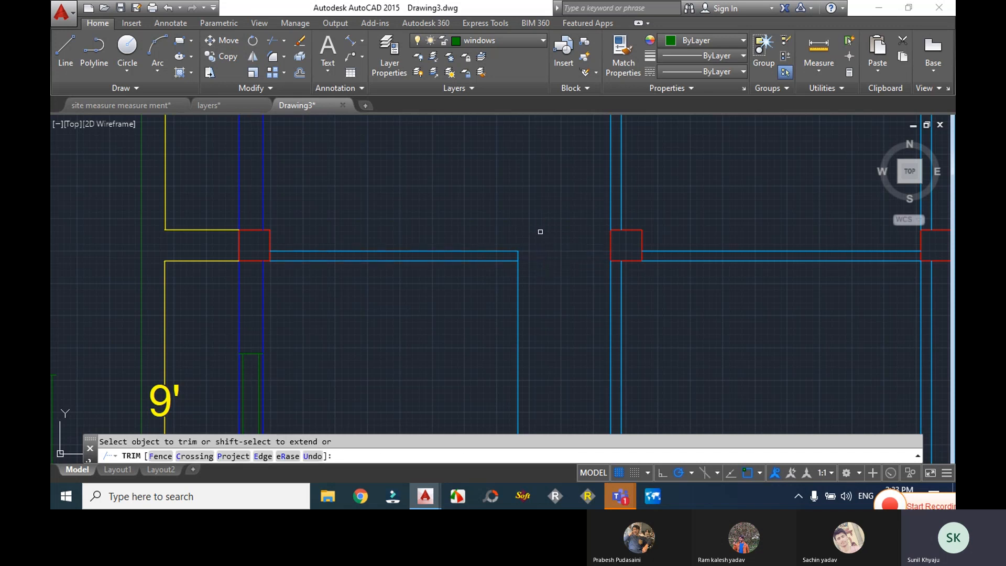
pyautogui.press('Escape')
# - Trim away the part of the offset line below the horizontal partition, keeping the short cap at the wall end
pyautogui.press('Return')
pyautogui.press('Return')
pyautogui.click(519, 277)
pyautogui.press('Escape')
pyautogui.scroll(-4, 533, 275)
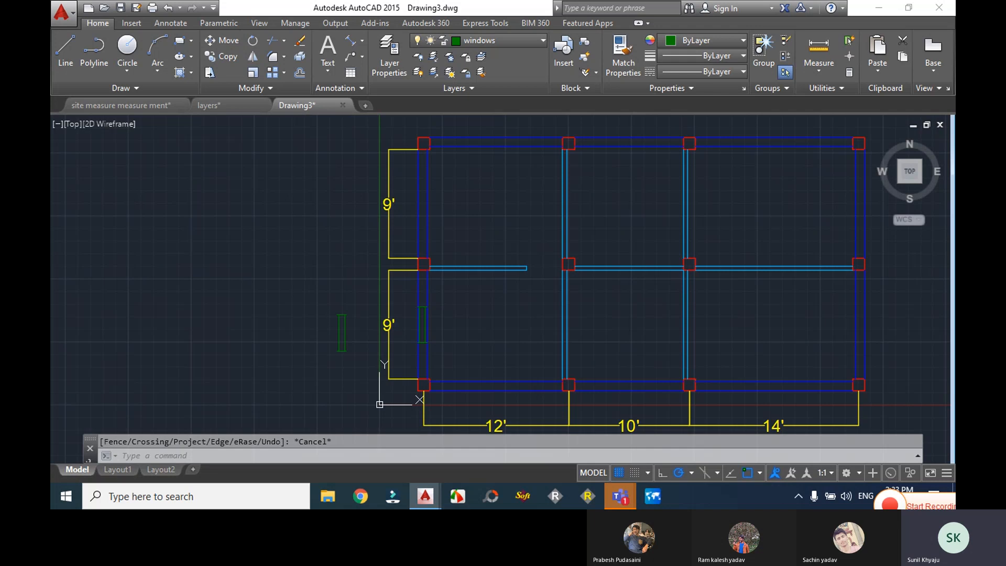
pyautogui.scroll(3, 350, 317)
pyautogui.scroll(-6, 348, 315)
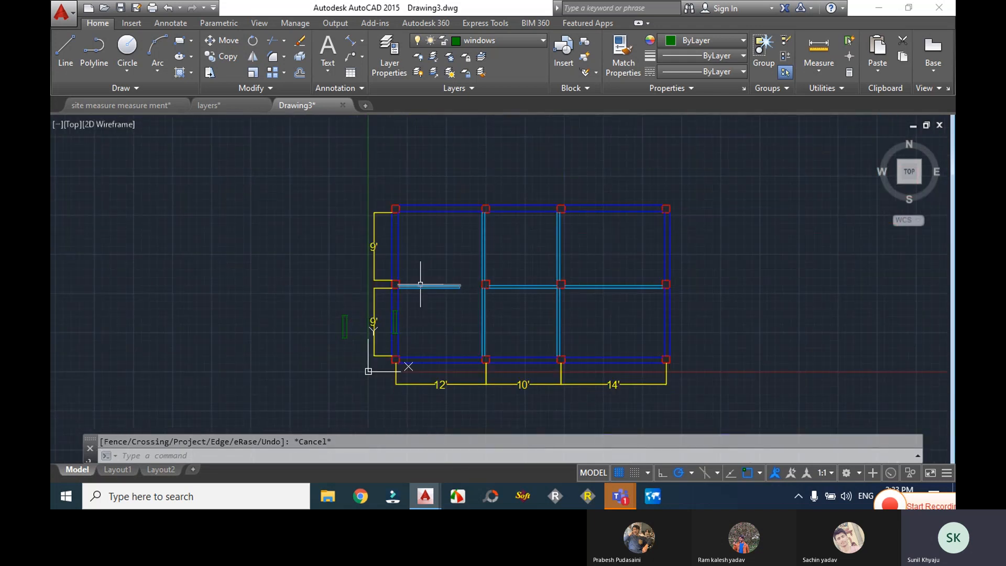
pyautogui.scroll(2, 423, 286)
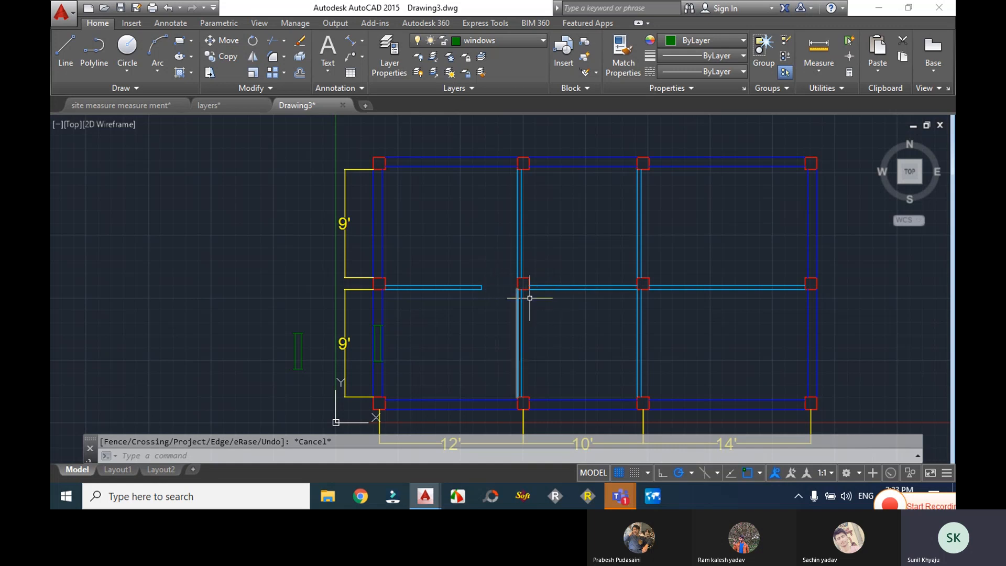
pyautogui.scroll(-2, 520, 292)
pyautogui.scroll(-1, 542, 237)
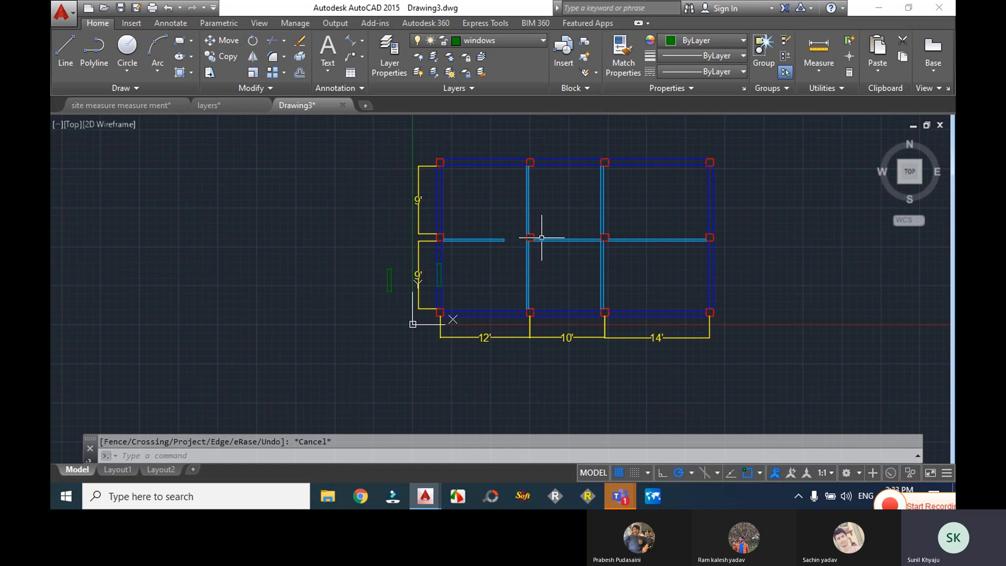
pyautogui.moveTo(542, 237); pyautogui.dragTo(542, 256, button='middle')
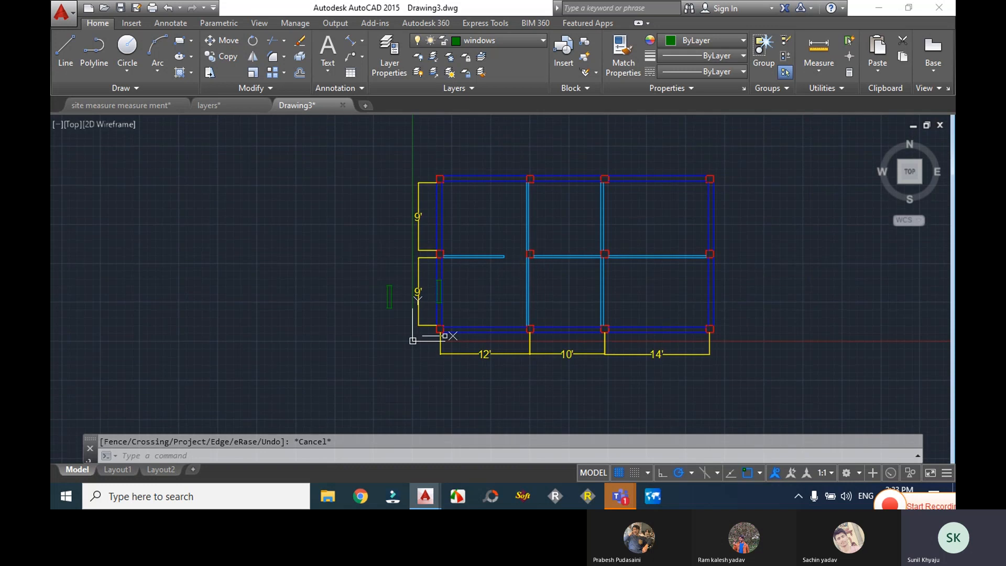
# - Try hatching the first three bottom-row columns with ANSI31 on the windows layer, and undo the hatch
pyautogui.scroll(6, 448, 334)
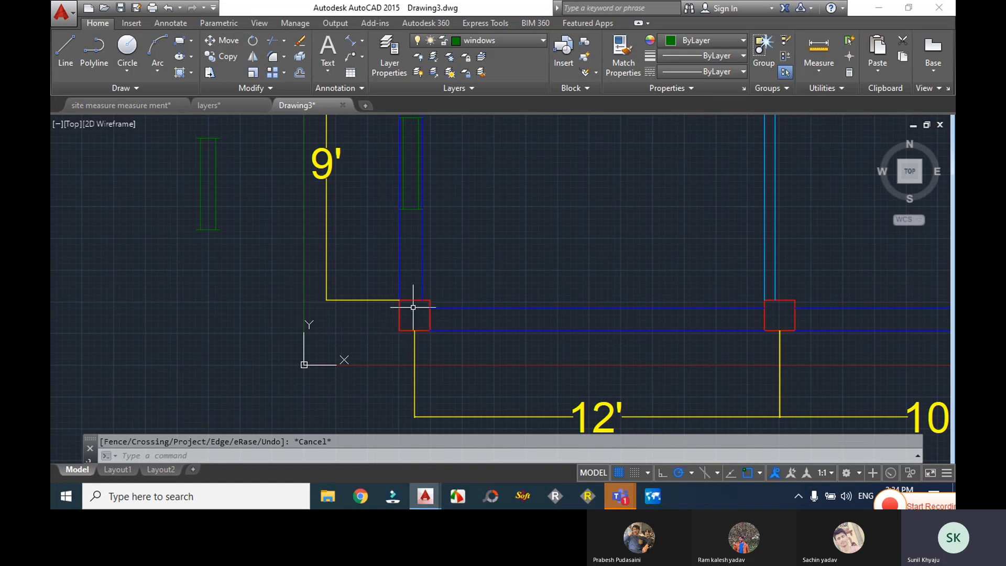
pyautogui.write('H')
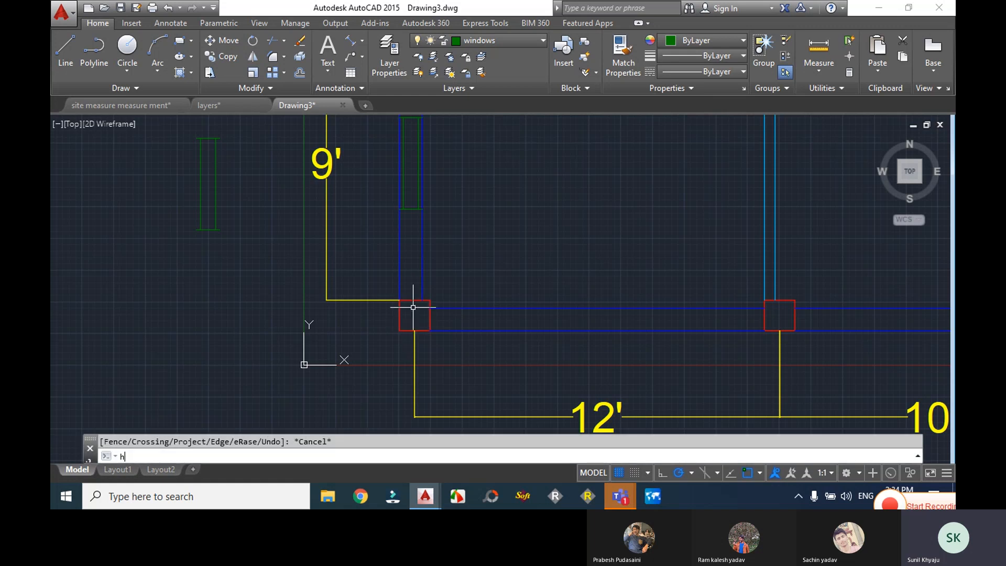
pyautogui.press('Return')
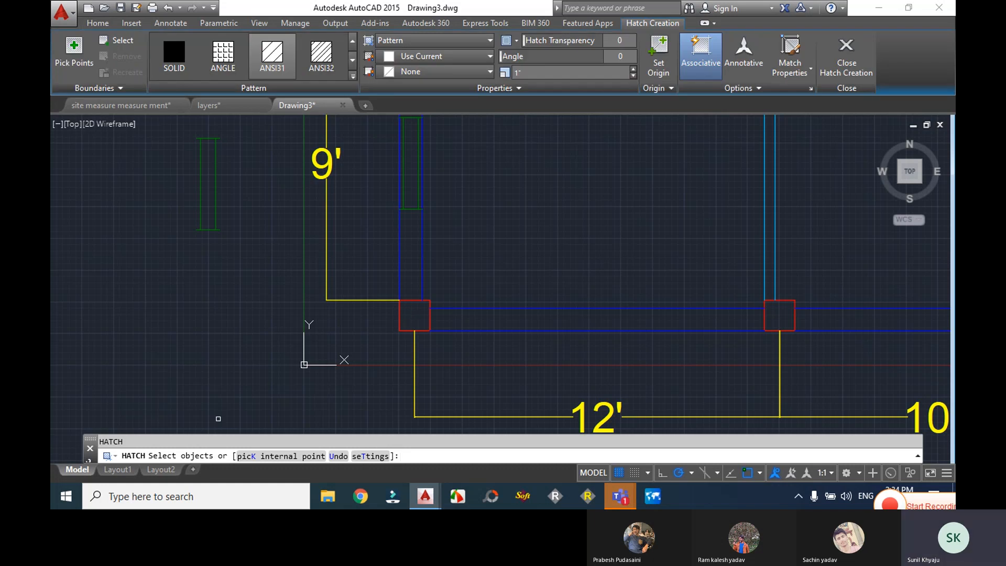
pyautogui.click(408, 330)
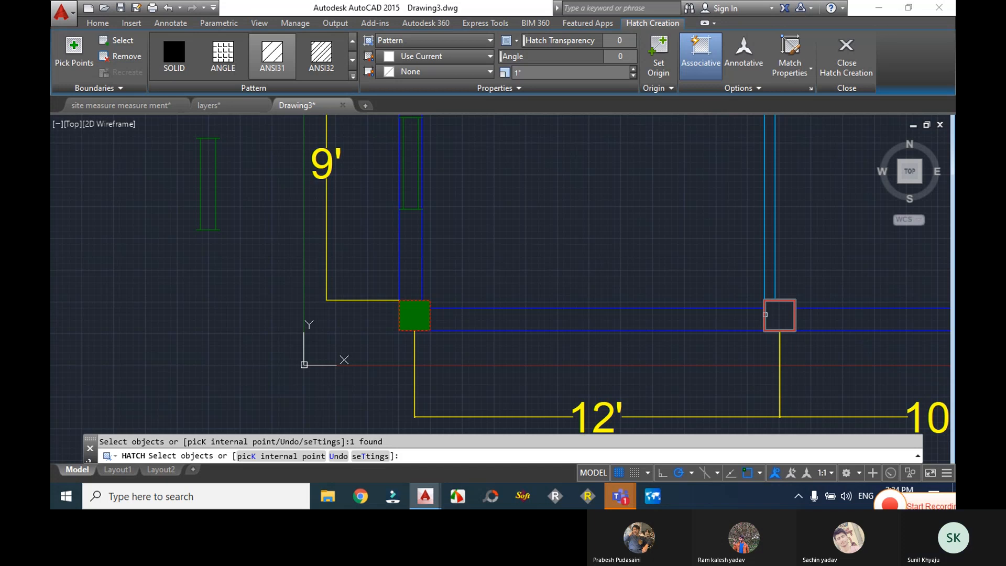
pyautogui.click(765, 314)
pyautogui.scroll(-5, 765, 314)
pyautogui.scroll(3, 841, 314)
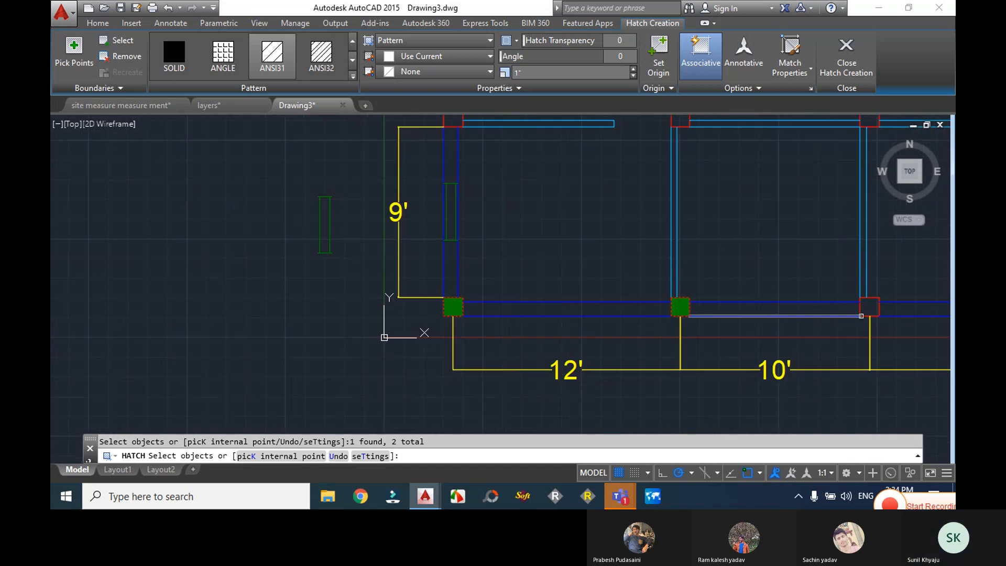
pyautogui.click(860, 312)
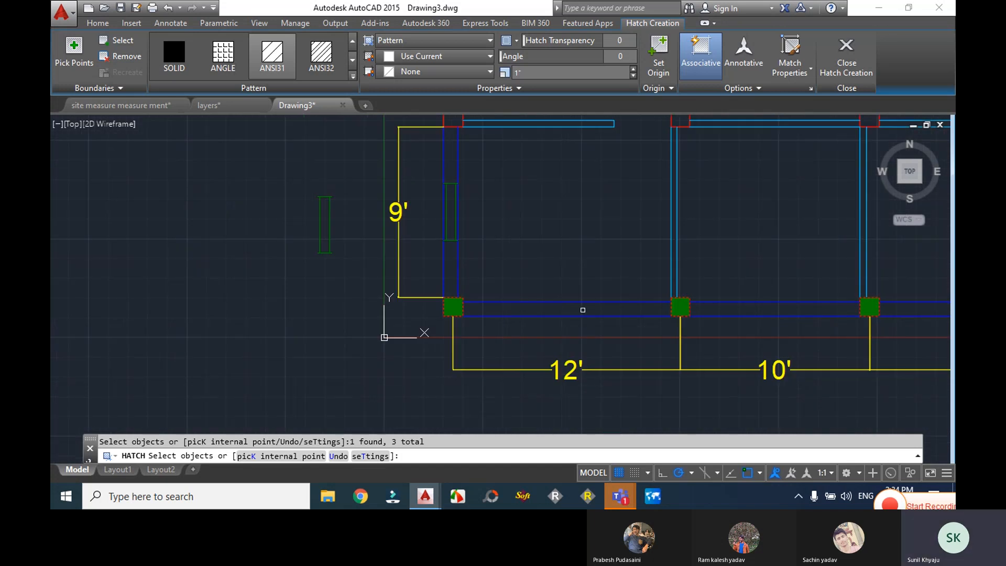
pyautogui.click(88, 27)
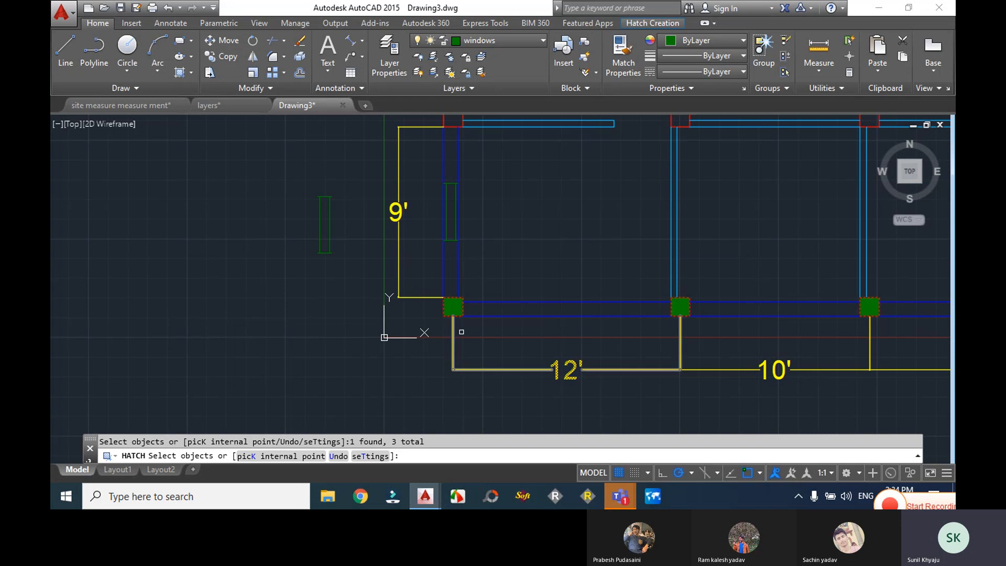
pyautogui.press('Escape')
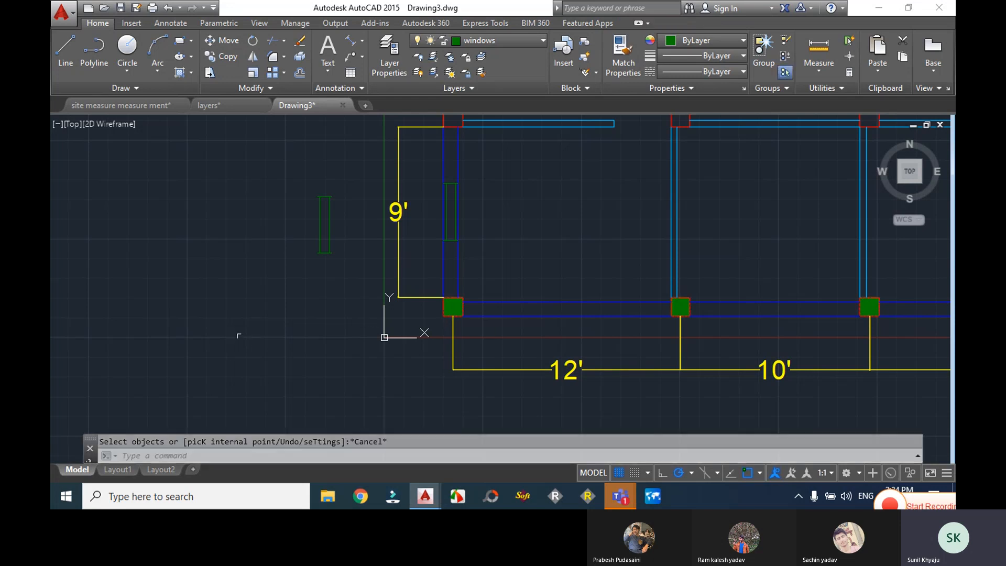
pyautogui.hotkey('ctrl', 'z')
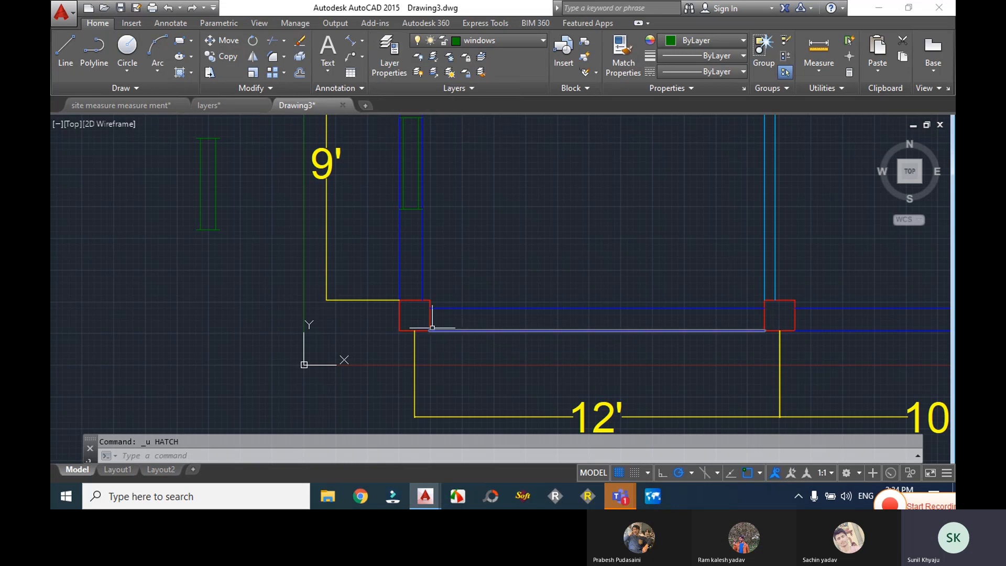
# - Hatch the first three bottom-row columns with the ANSI31 pattern on the Column 12 12 layer
pyautogui.click(475, 42)
pyautogui.click(482, 74)
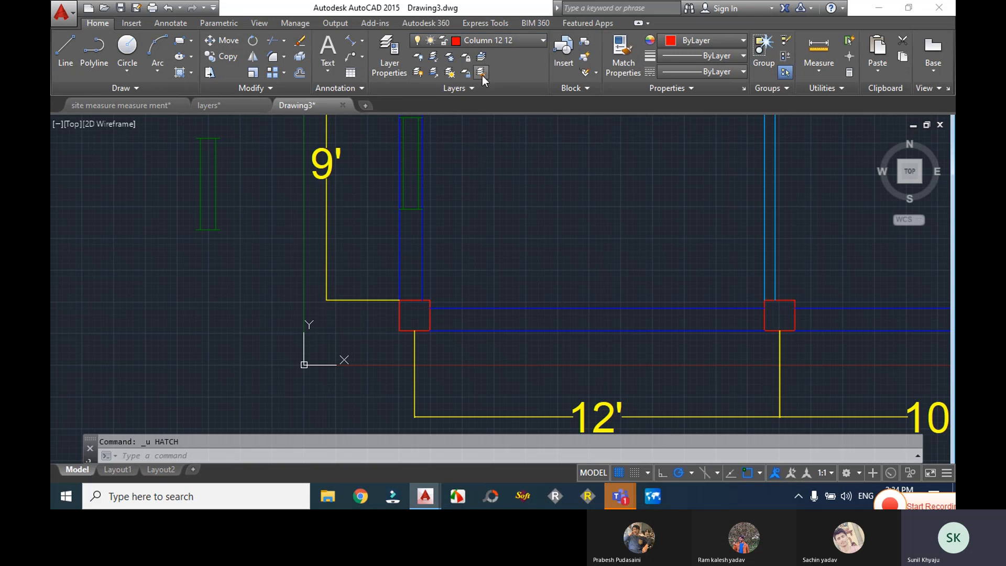
pyautogui.write('h')
pyautogui.press('Return')
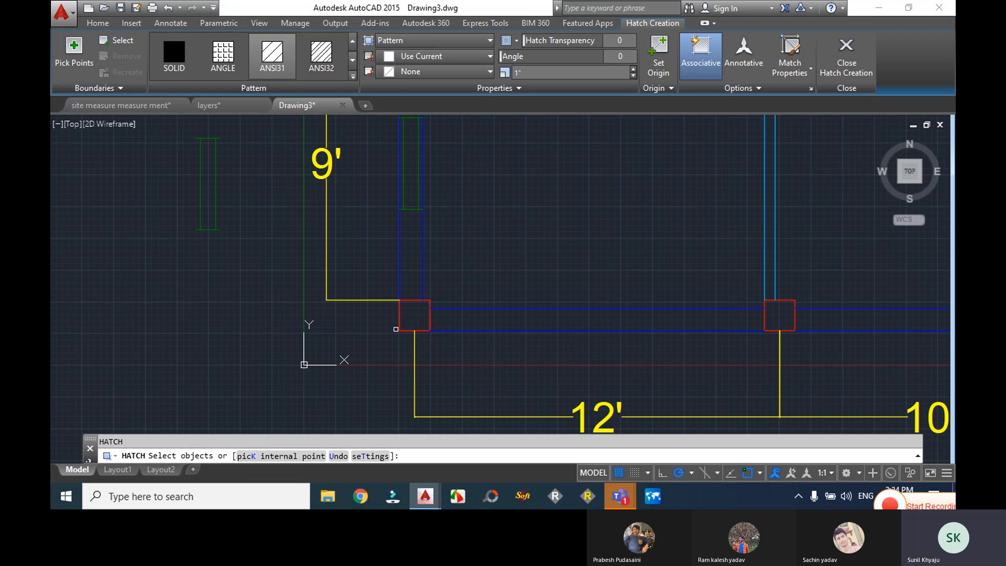
pyautogui.click(398, 323)
pyautogui.scroll(-4, 419, 301)
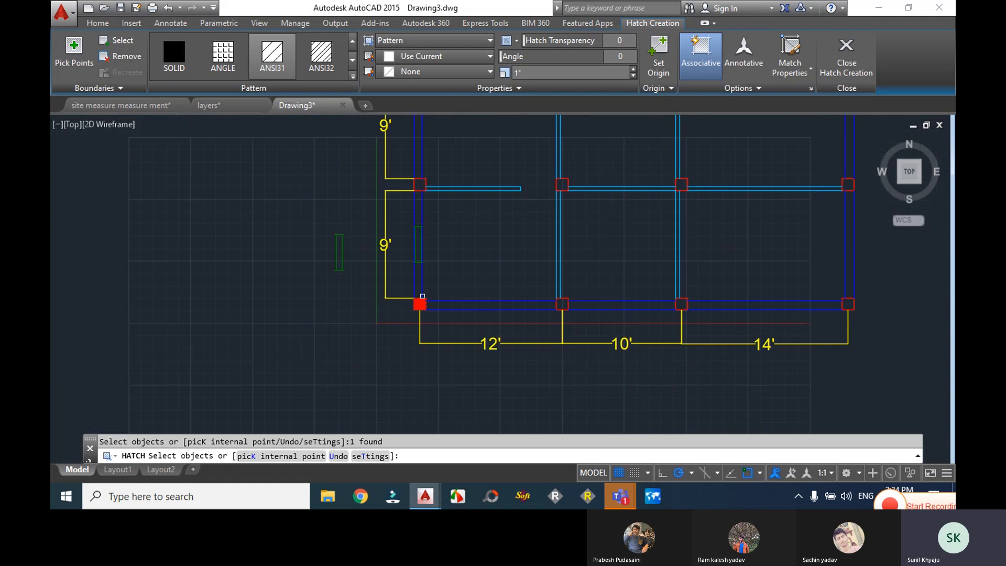
pyautogui.scroll(4, 563, 305)
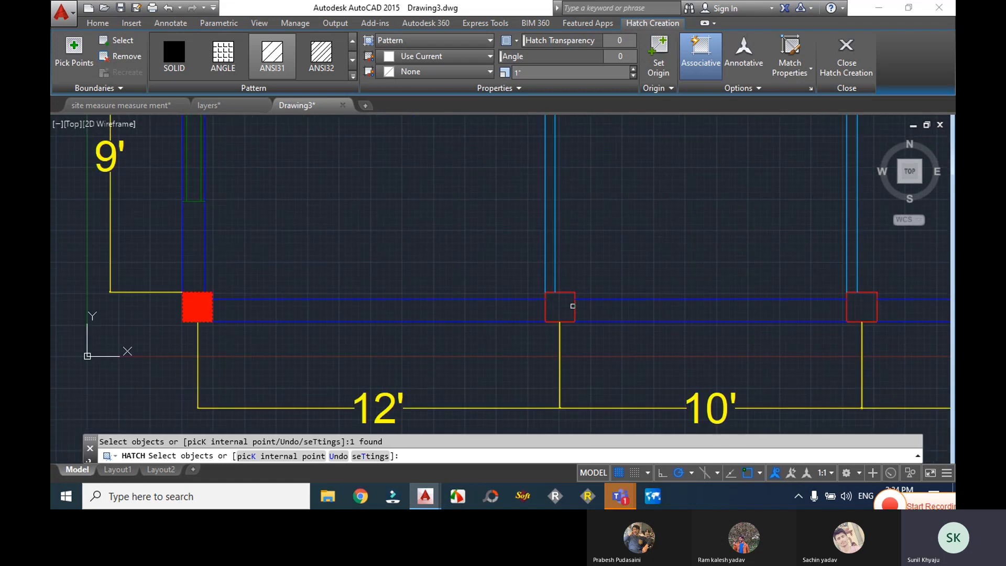
pyautogui.click(573, 306)
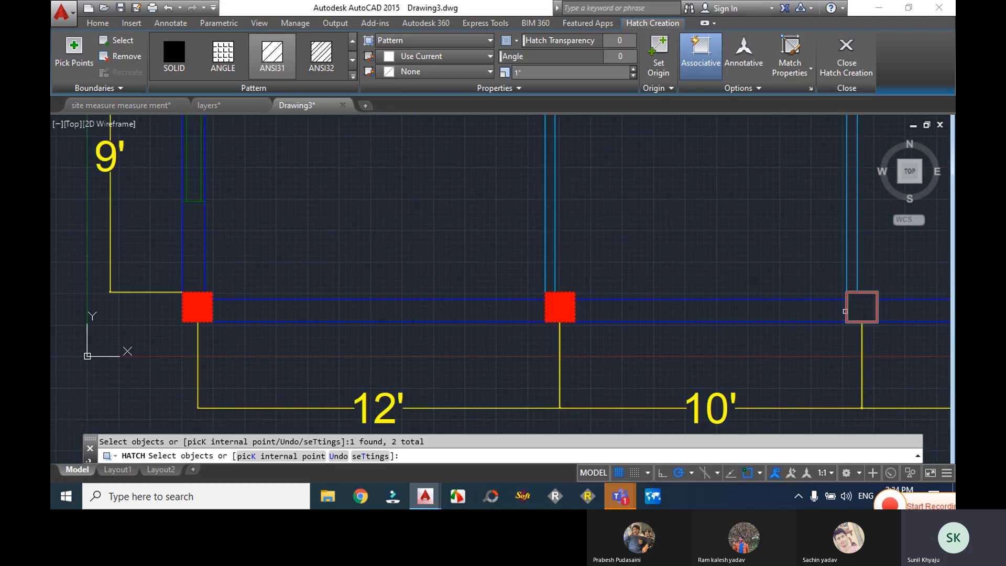
pyautogui.click(844, 311)
# - Add the fourth bottom-row column, at the end of the 14' bay, to the hatch and finish the command
pyautogui.scroll(-6, 845, 309)
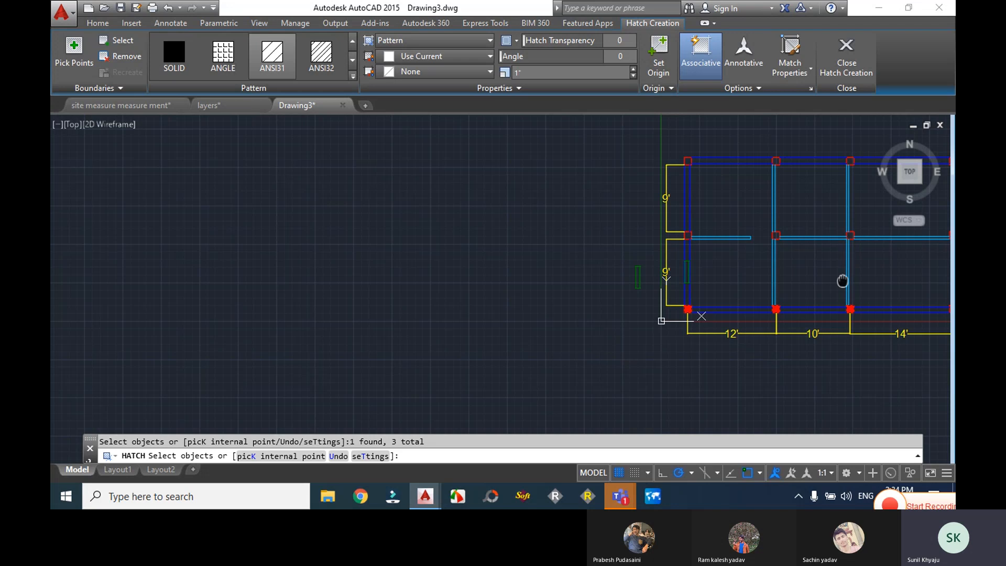
pyautogui.moveTo(841, 280); pyautogui.dragTo(609, 295, button='middle')
pyautogui.scroll(8, 454, 324)
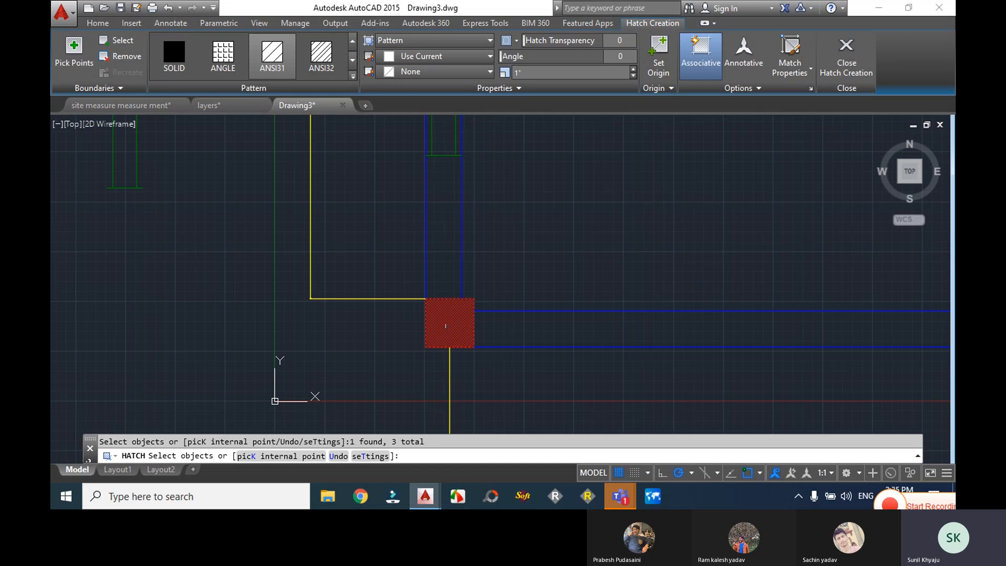
pyautogui.scroll(-4, 445, 326)
pyautogui.scroll(4, 629, 322)
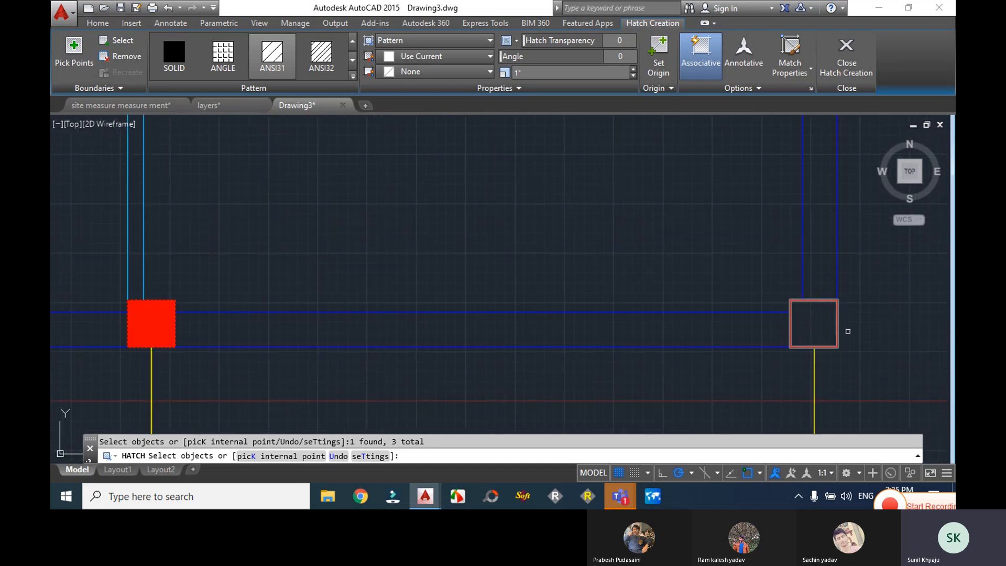
pyautogui.click(836, 331)
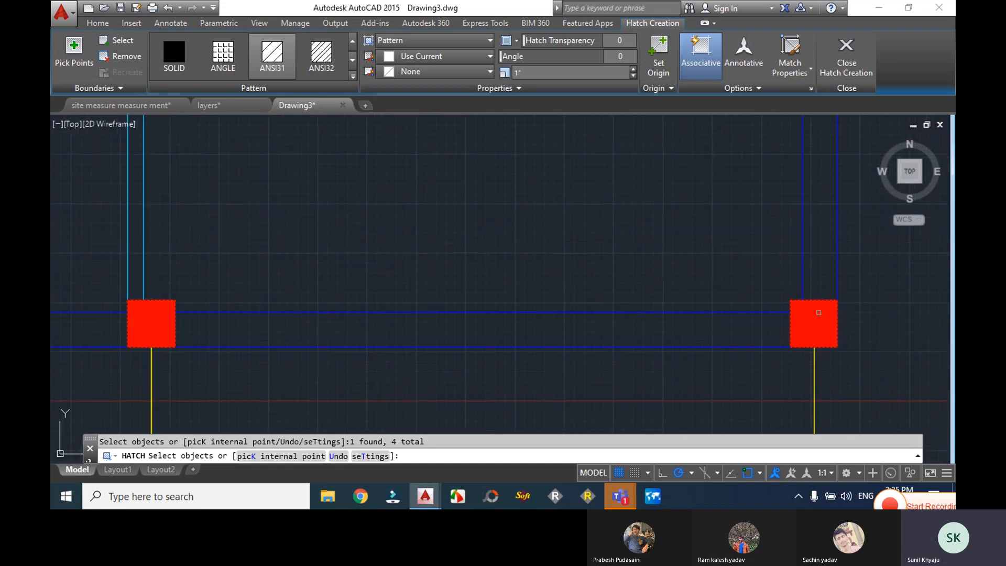
pyautogui.scroll(-4, 817, 314)
pyautogui.press('Escape')
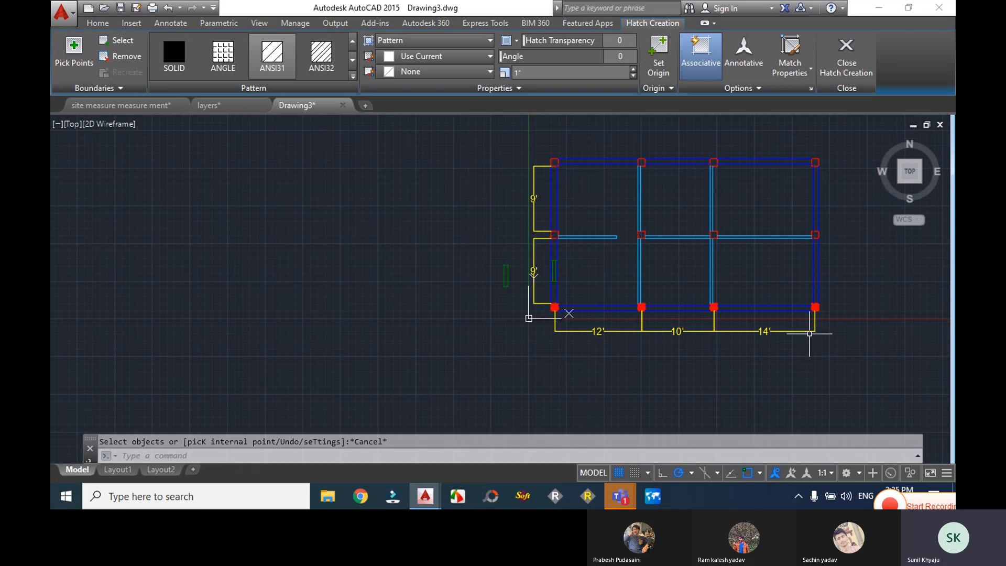
# - Select the new column hatch for editing at the first bottom-row column and dismiss its quick properties
pyautogui.scroll(6, 580, 307)
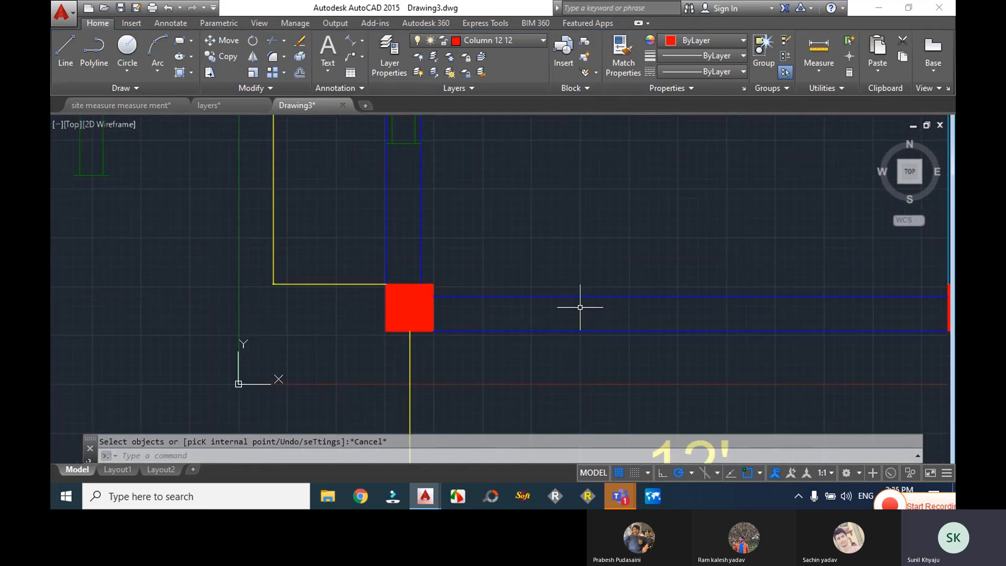
pyautogui.scroll(2, 484, 305)
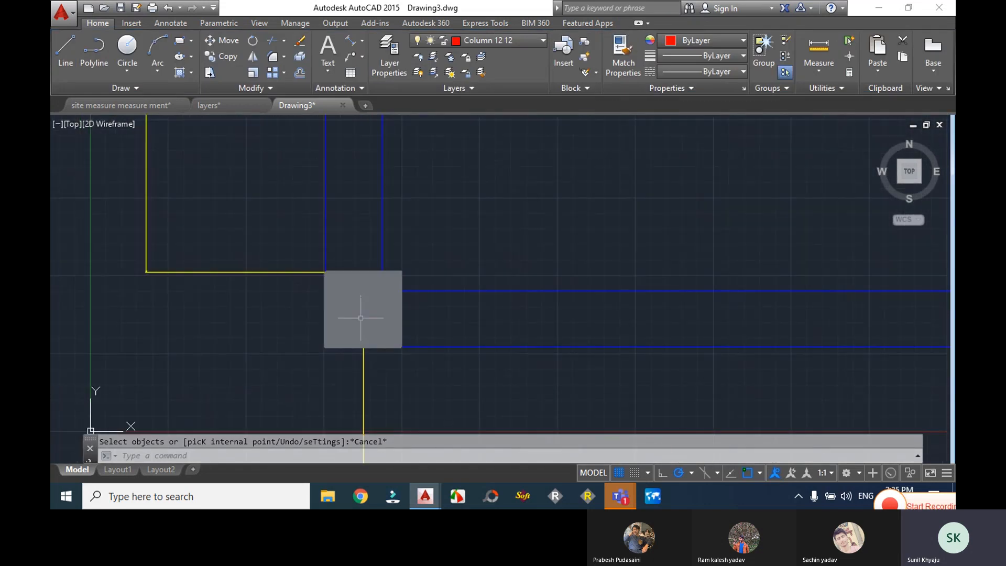
pyautogui.click(361, 318)
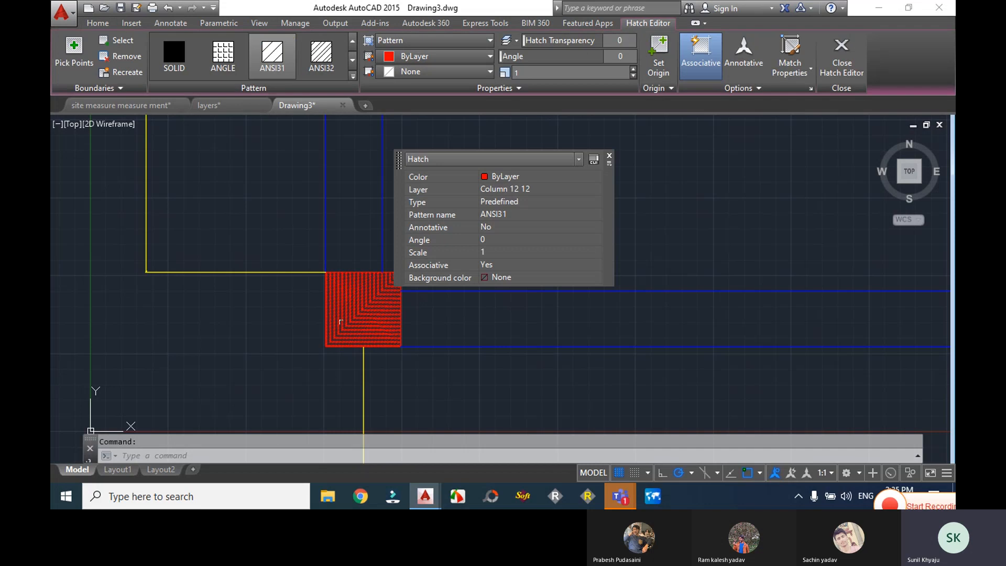
pyautogui.click(610, 156)
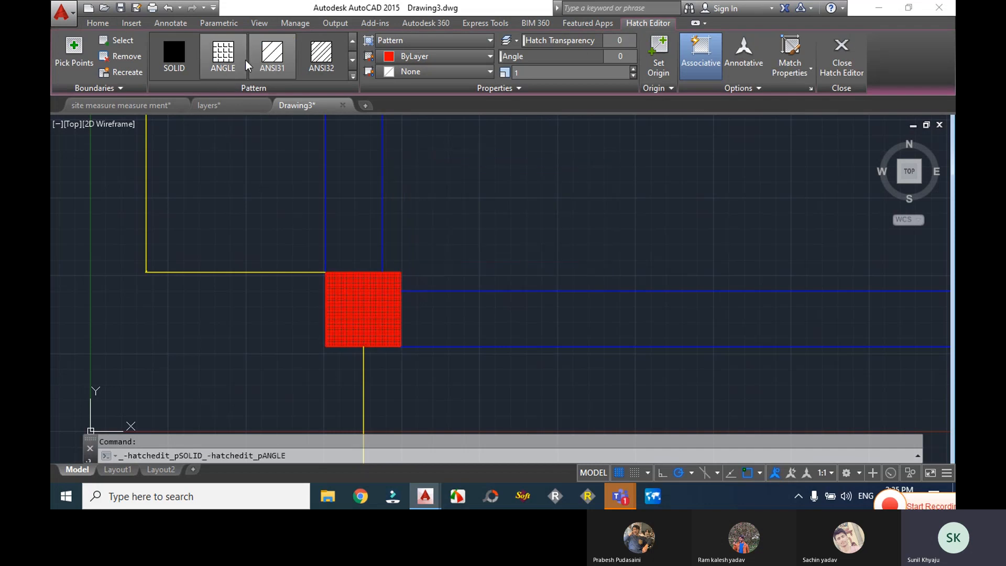
# - Try the ANSI32 and BRICK patterns on the selected column hatch while browsing the available patterns
pyautogui.click(321, 54)
pyautogui.click(353, 60)
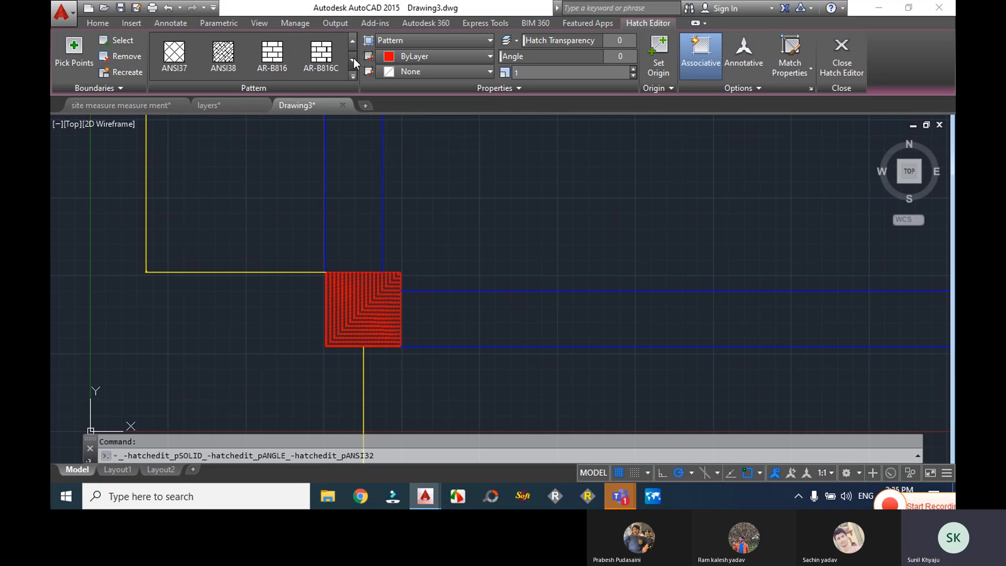
pyautogui.click(353, 58)
pyautogui.click(354, 58)
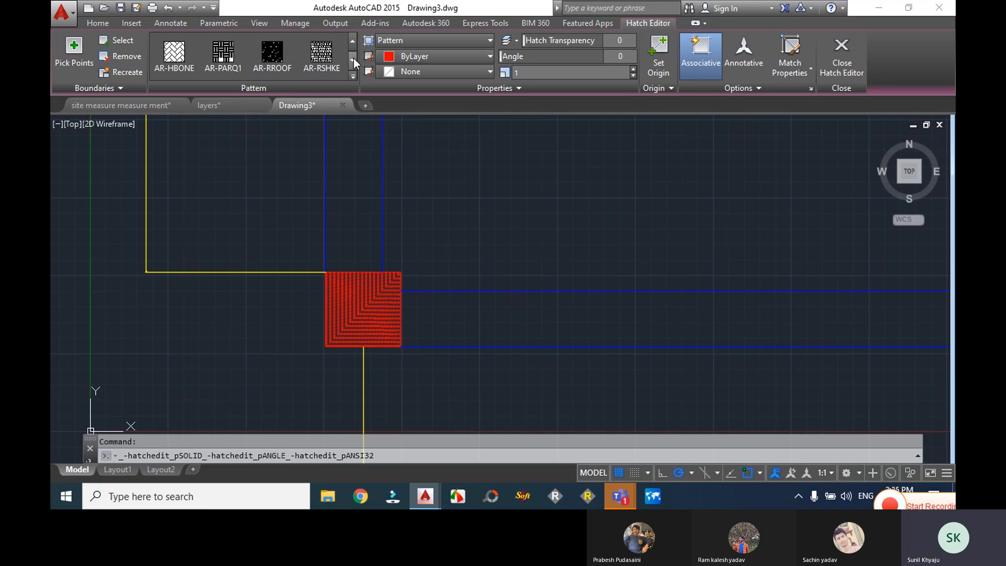
pyautogui.click(353, 58)
pyautogui.click(321, 53)
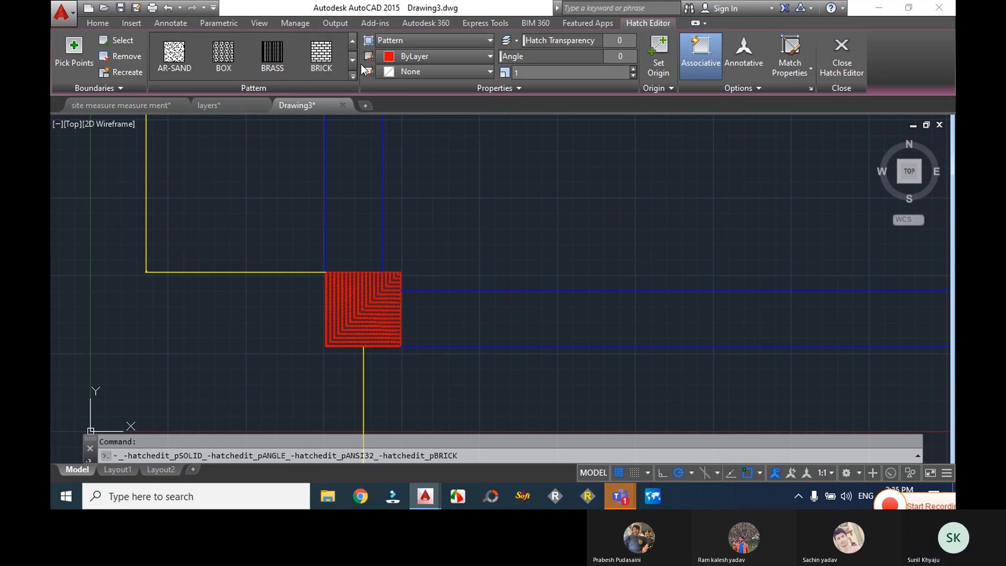
pyautogui.click(353, 61)
pyautogui.click(352, 61)
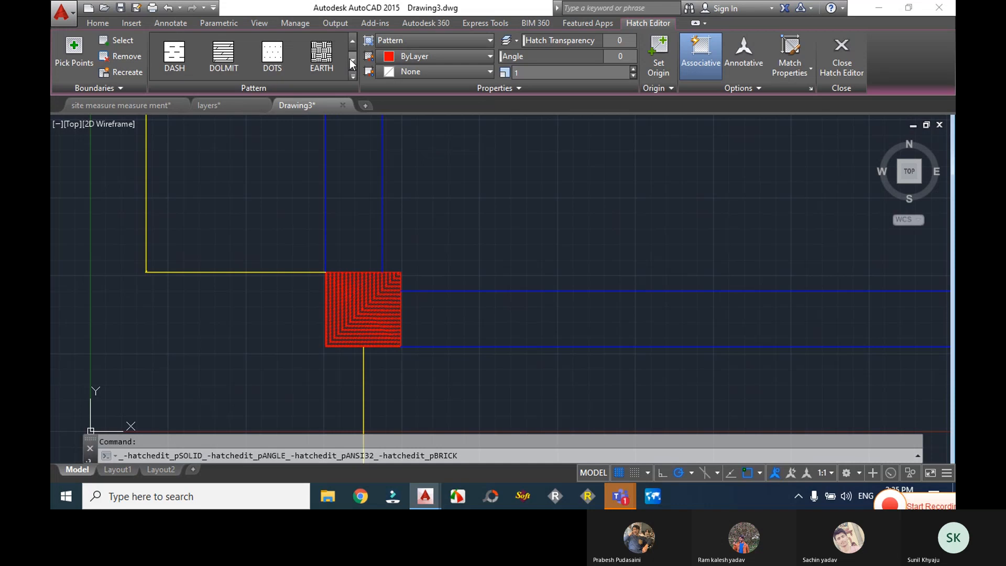
pyautogui.click(352, 61)
# - Try the ACAD_ISO02W100 pattern from the full pattern gallery on the column hatch
pyautogui.click(353, 79)
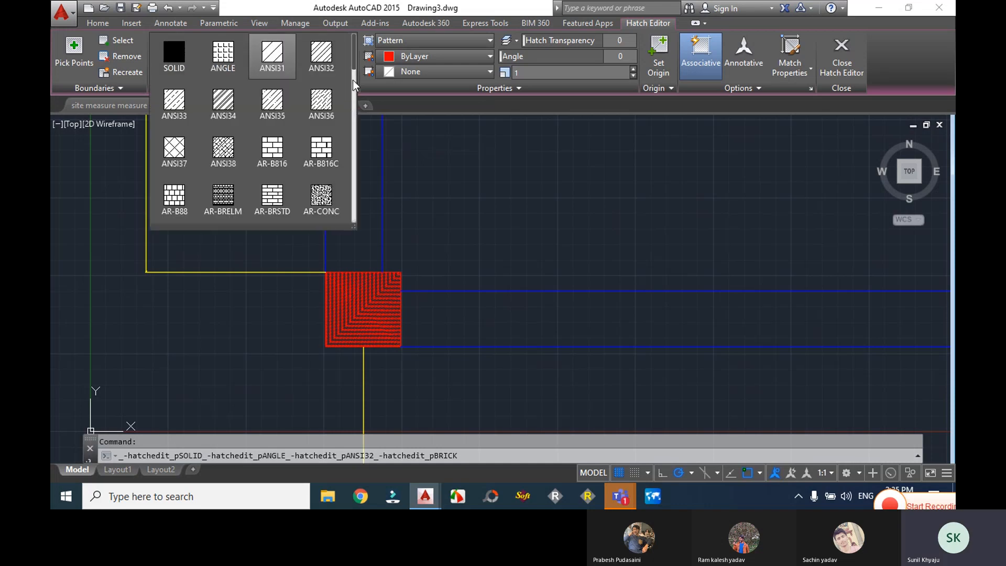
pyautogui.scroll(-10, 315, 166)
pyautogui.click(316, 166)
pyautogui.scroll(6, 315, 166)
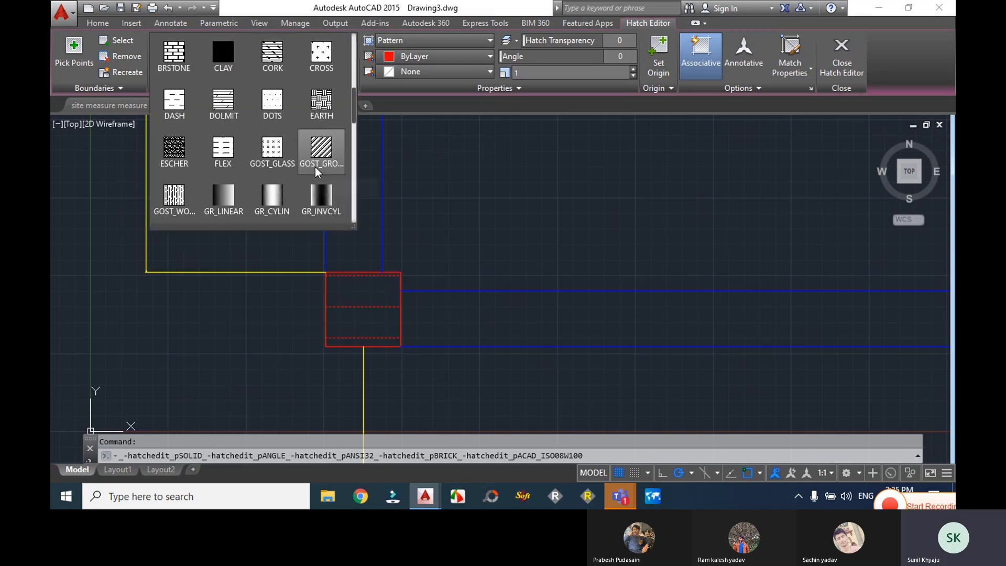
pyautogui.click(316, 166)
pyautogui.scroll(2, 315, 167)
pyautogui.scroll(-6, 315, 166)
pyautogui.scroll(-1, 315, 167)
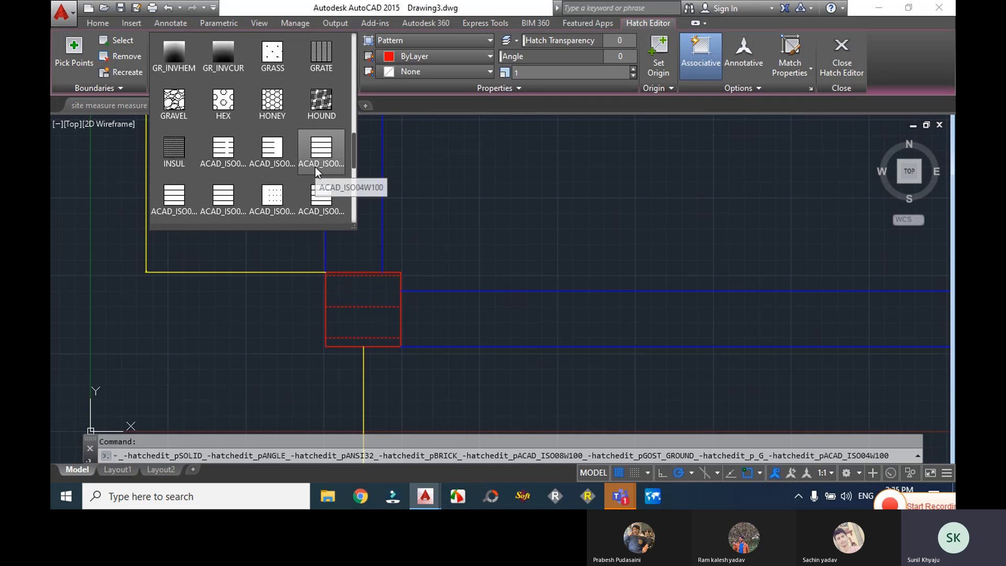
pyautogui.click(220, 152)
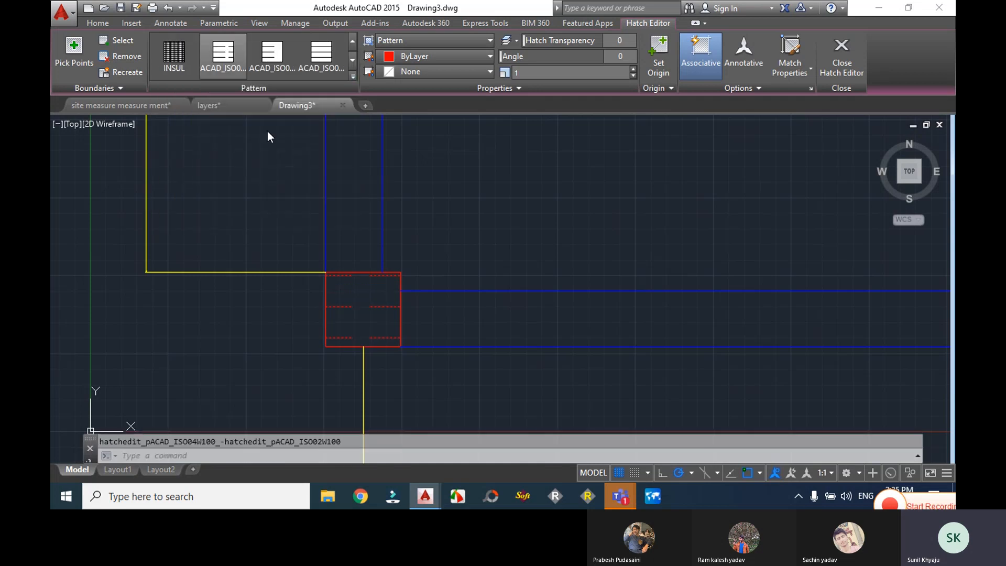
# - Change the column hatch's pattern to SOLID
pyautogui.click(350, 60)
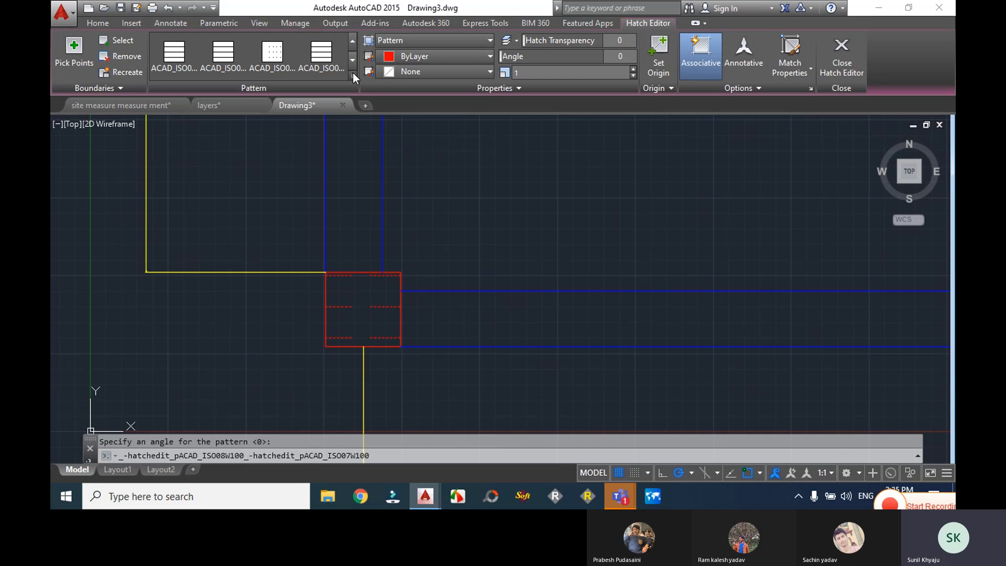
pyautogui.click(353, 73)
pyautogui.scroll(5, 287, 111)
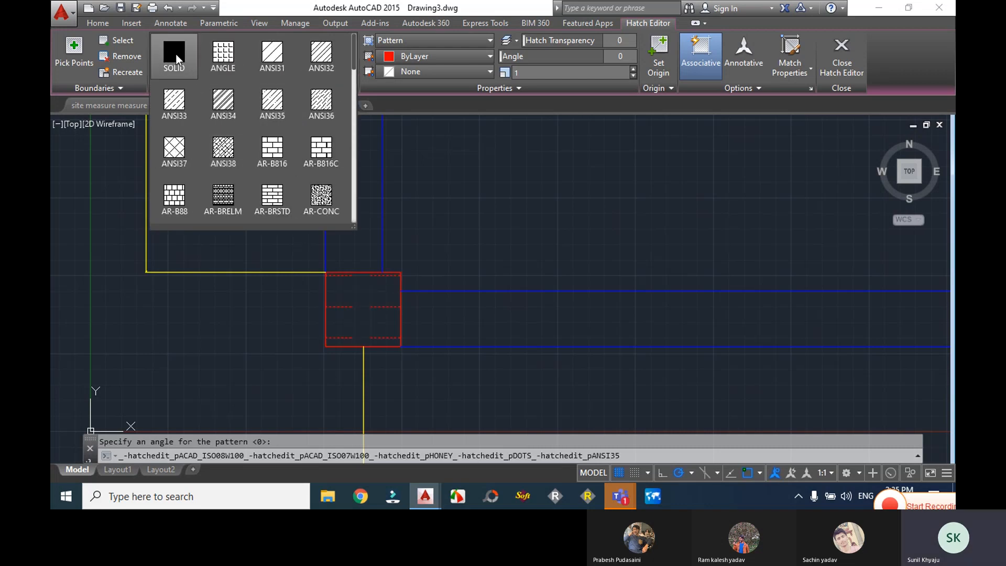
pyautogui.click(174, 55)
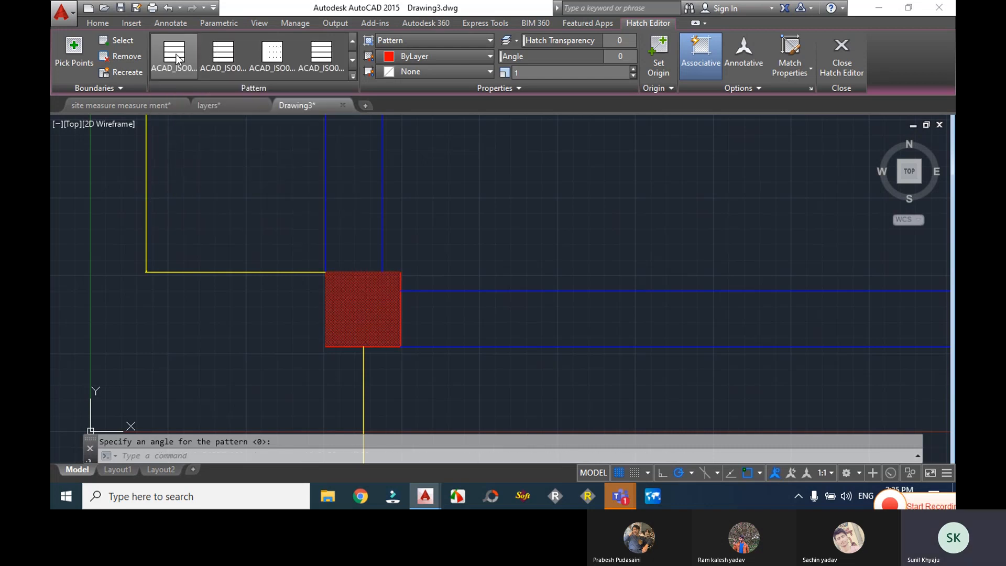
# - Set the column hatch's color to white (255,255,255) and deselect it
pyautogui.click(460, 54)
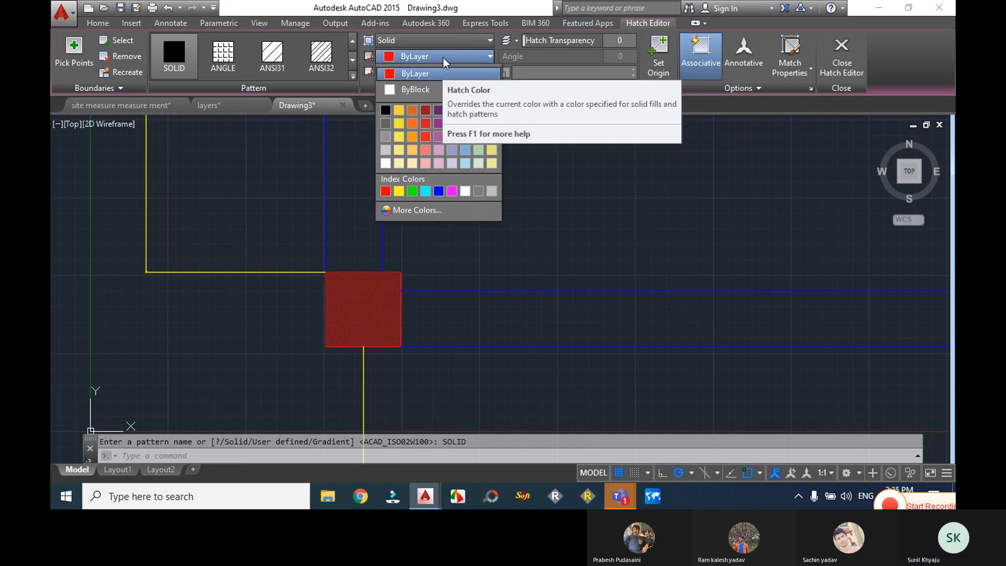
pyautogui.click(384, 163)
pyautogui.scroll(-10, 383, 162)
pyautogui.moveTo(487, 222); pyautogui.dragTo(476, 301, button='middle')
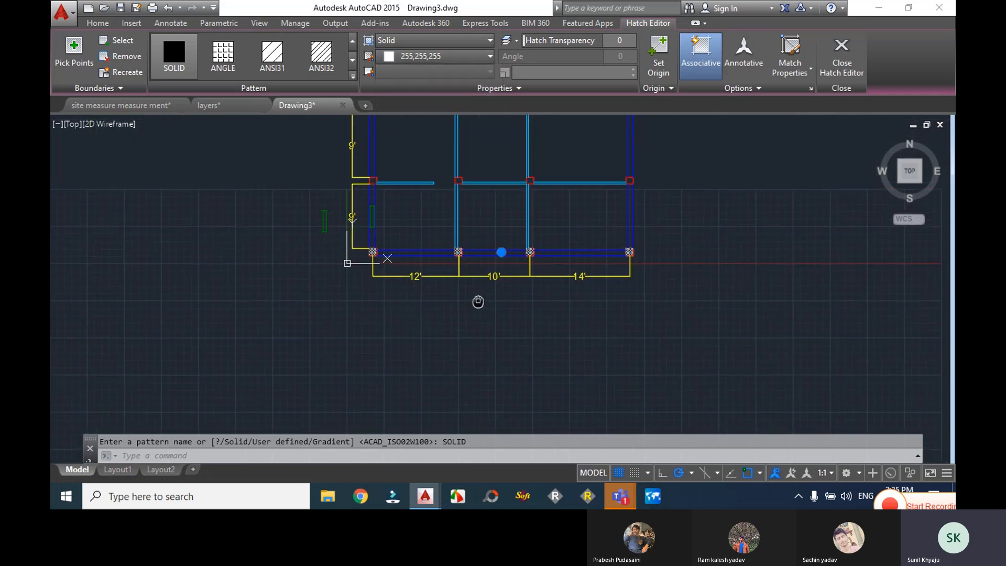
pyautogui.scroll(6, 611, 261)
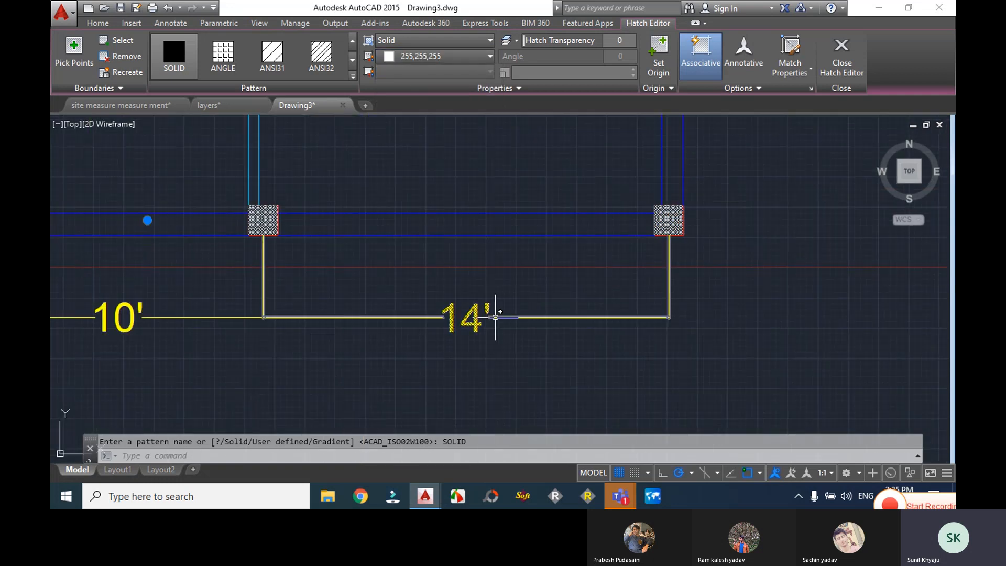
pyautogui.press('Escape')
# - Examine the properties of the solid hatch at the third bottom-row column, and clear the selection
pyautogui.scroll(8, 296, 226)
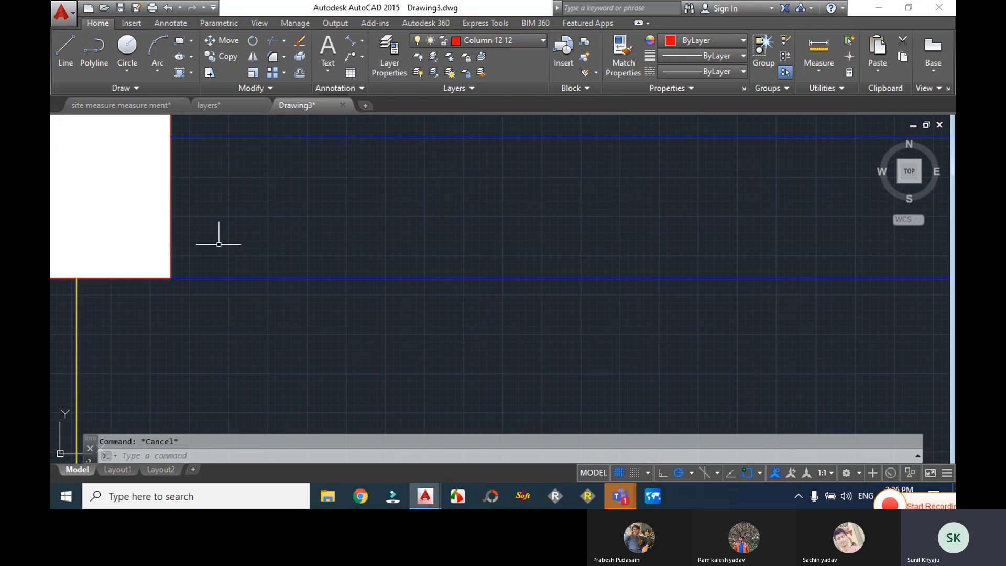
pyautogui.moveTo(312, 245); pyautogui.dragTo(630, 279, button='middle')
pyautogui.click(408, 246)
pyautogui.click(408, 246)
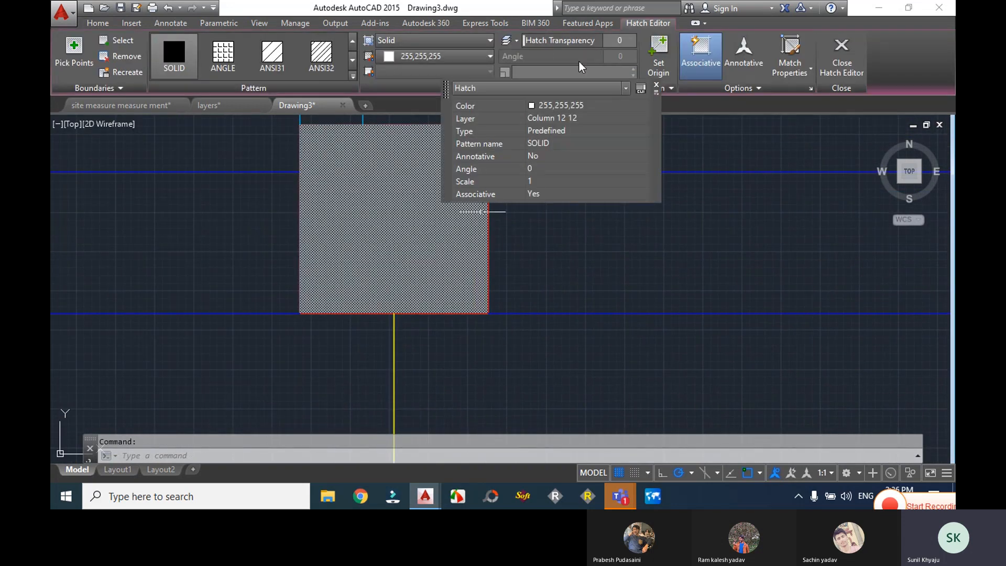
pyautogui.click(656, 85)
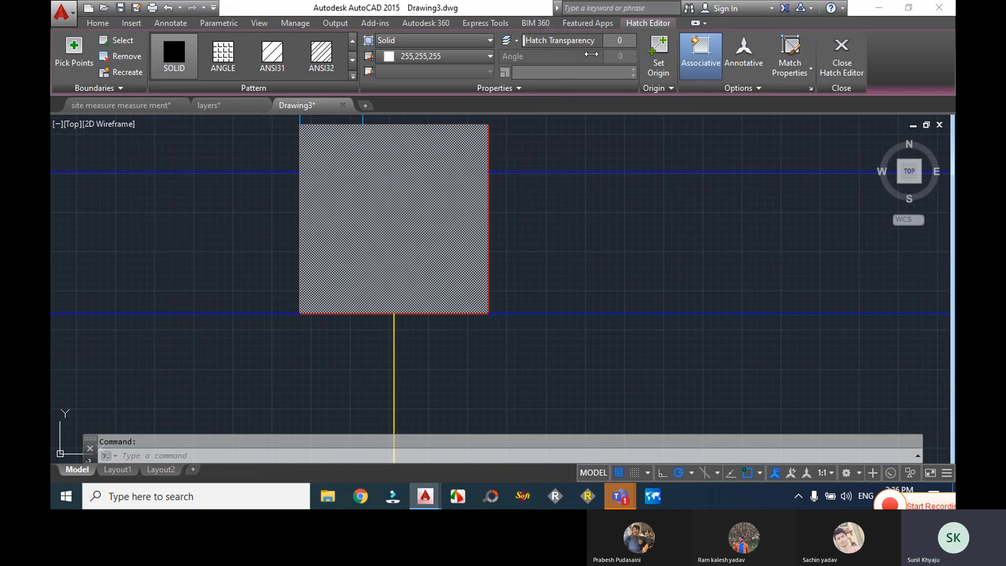
pyautogui.click(398, 185)
pyautogui.press('Escape')
pyautogui.press('Escape')
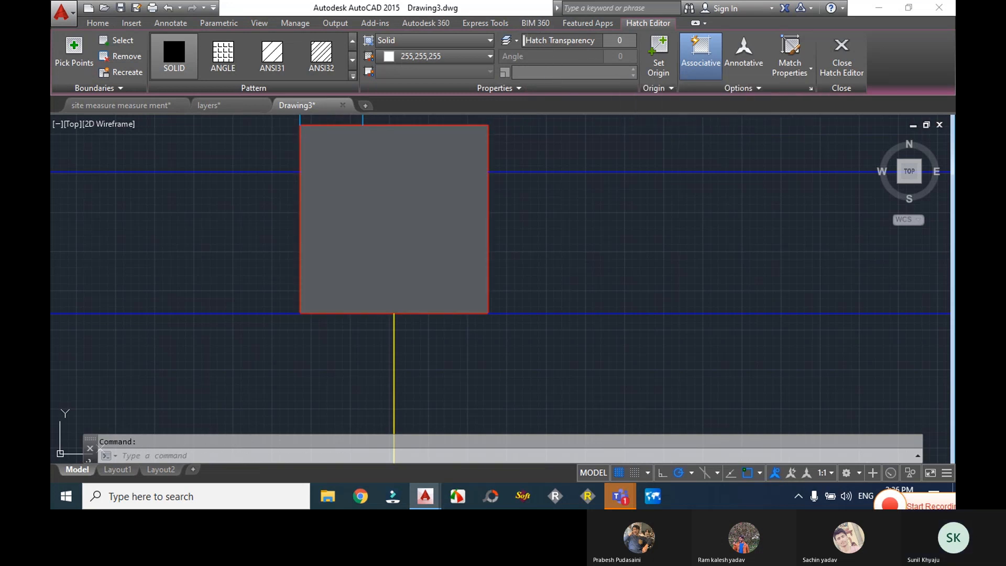
# - Set the scale of the column's solid hatch to 5 and clear the selection
pyautogui.scroll(-5, 387, 201)
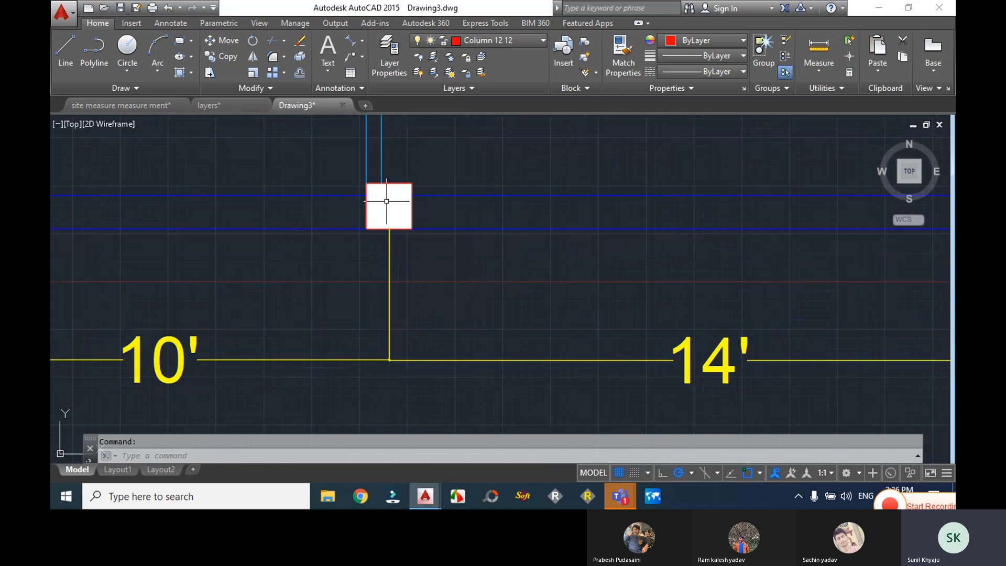
pyautogui.scroll(4, 387, 201)
pyautogui.click(387, 201)
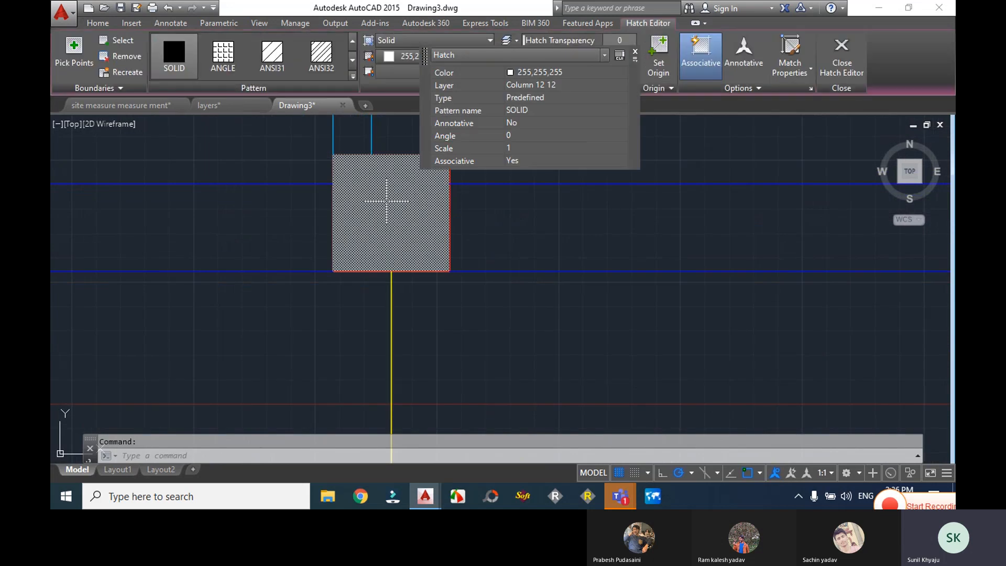
pyautogui.click(529, 148)
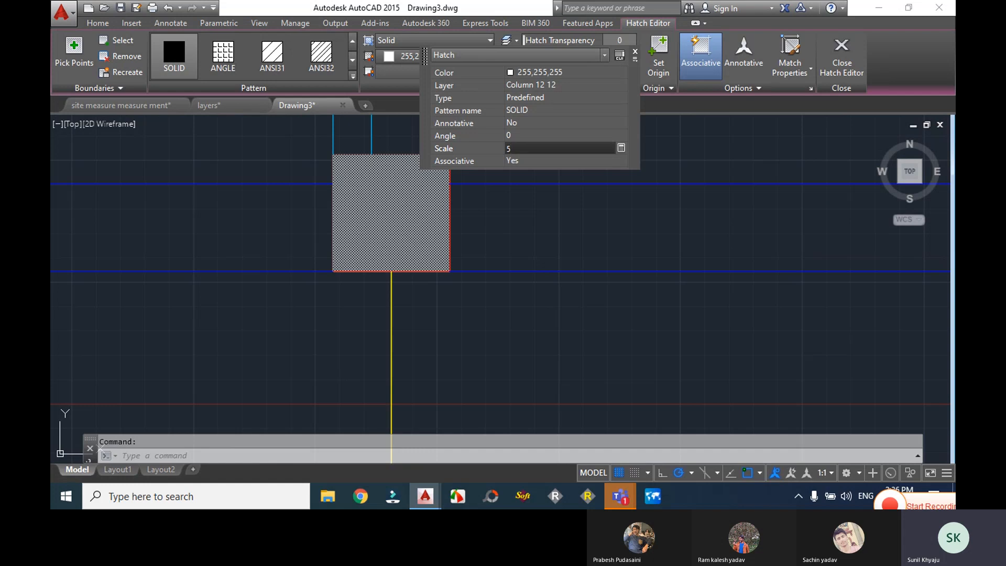
pyautogui.press('Return')
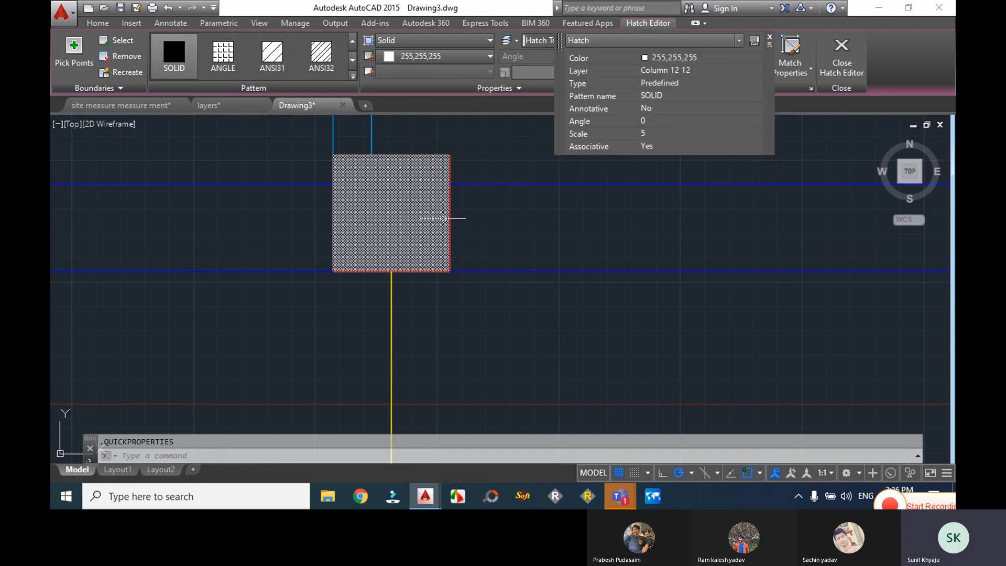
pyautogui.click(411, 214)
pyautogui.press('Escape')
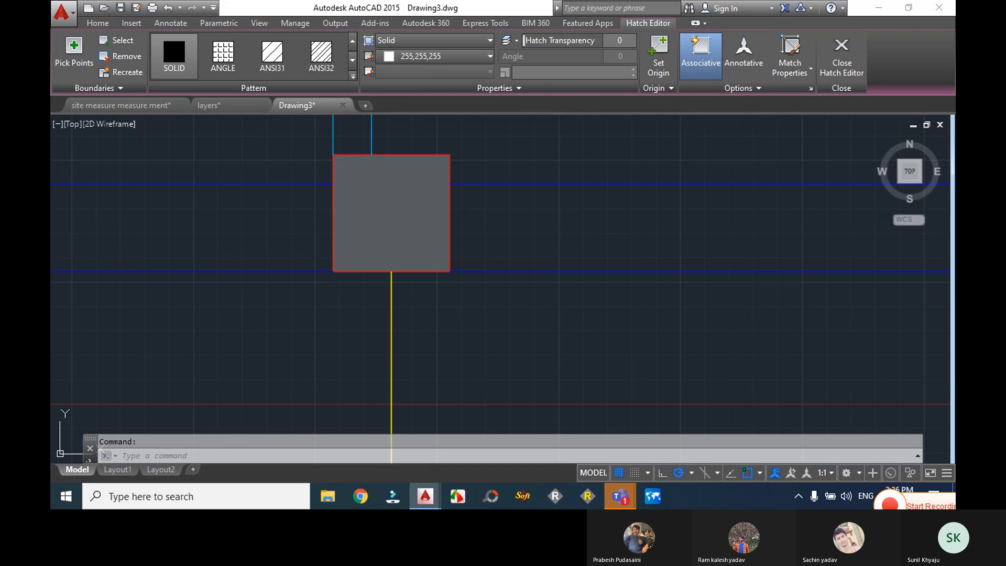
# - Set the scale of the bottom-row column's solid hatch to 10 and clear the selection
pyautogui.click(410, 210)
pyautogui.click(411, 209)
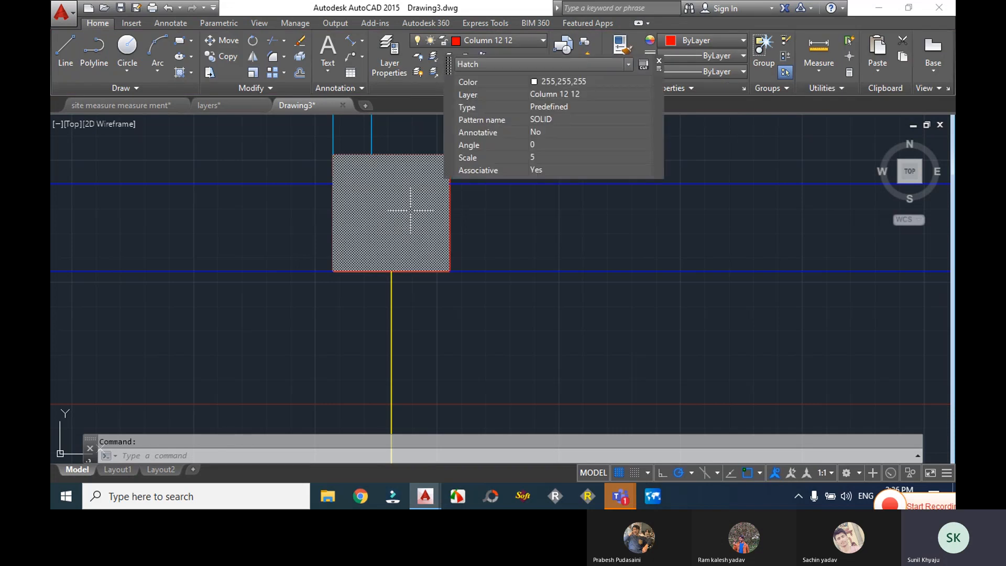
pyautogui.click(552, 157)
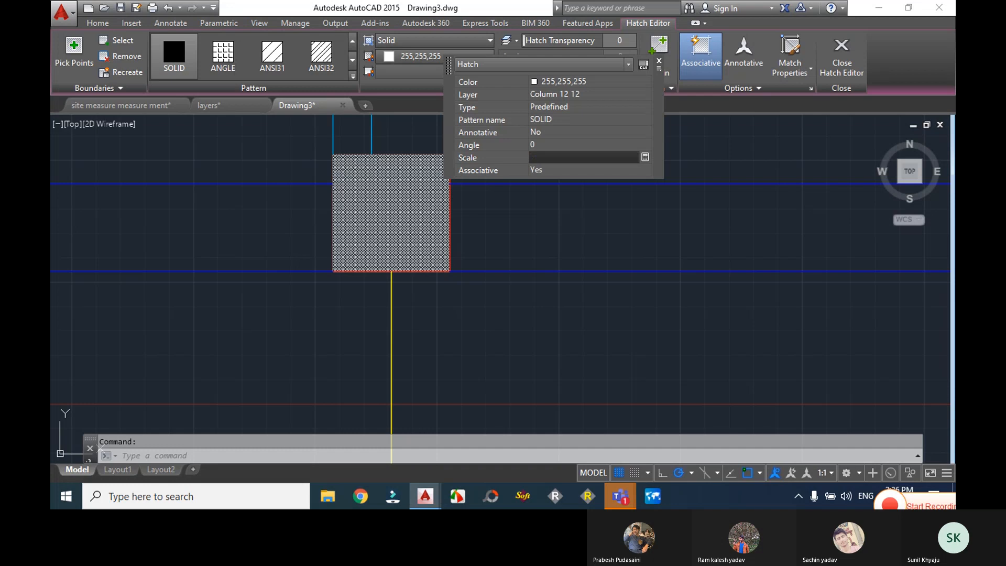
pyautogui.write('10')
pyautogui.press('Return')
pyautogui.click(506, 218)
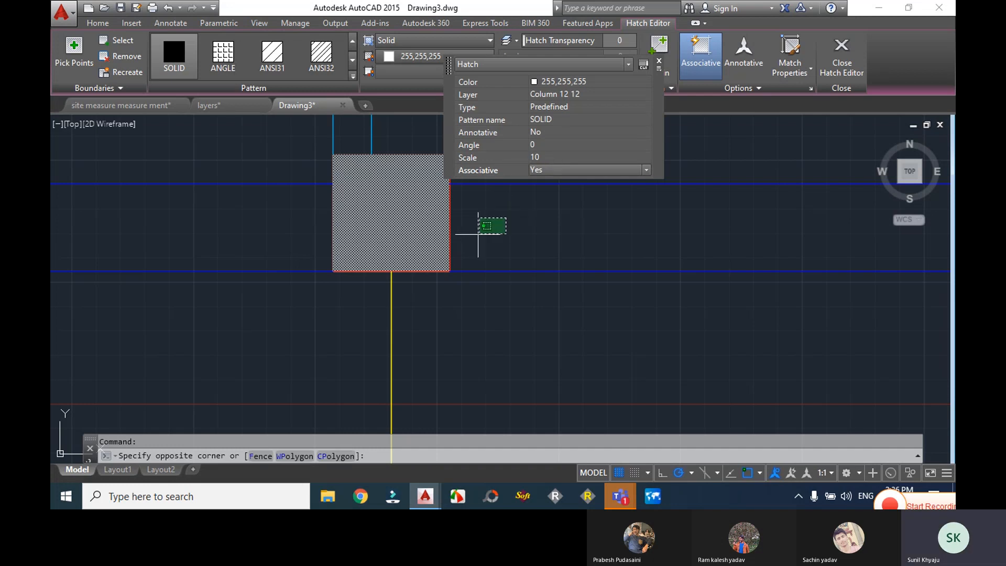
pyautogui.press('Escape')
pyautogui.scroll(-5, 359, 245)
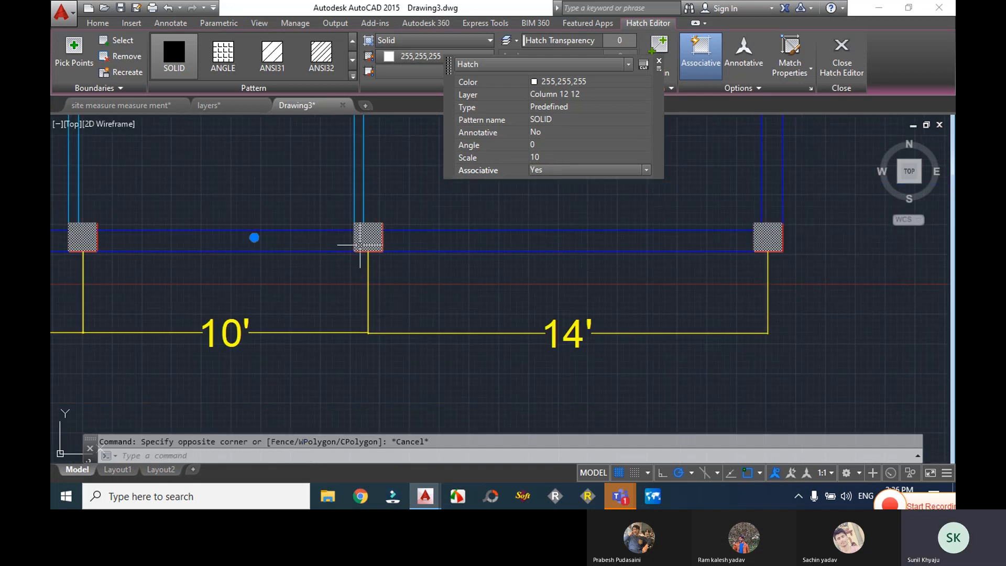
pyautogui.press('Escape')
pyautogui.scroll(-5, 414, 255)
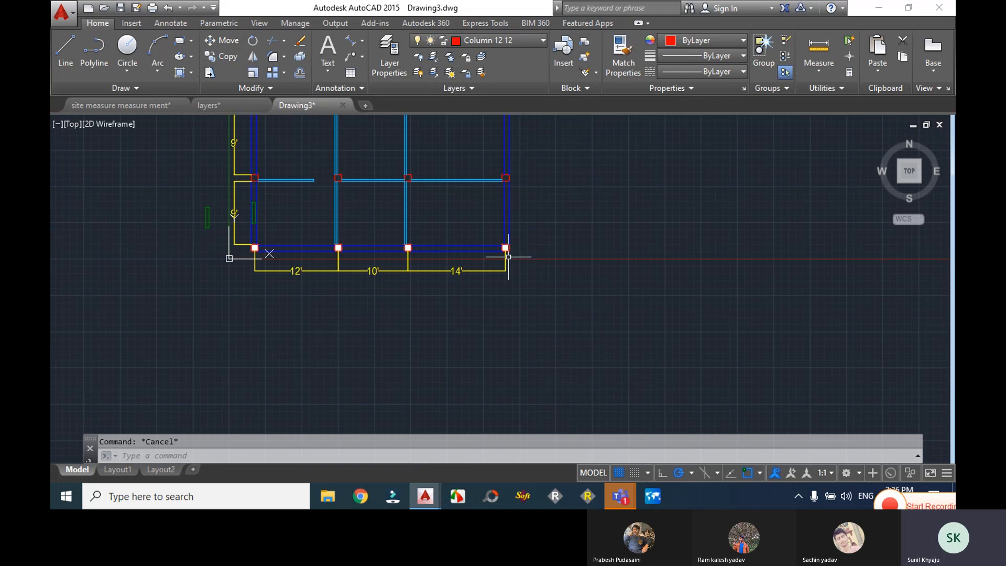
# - Examine the separate lines of the green window symbol outside the left wall, and clear the selection
pyautogui.scroll(6, 509, 256)
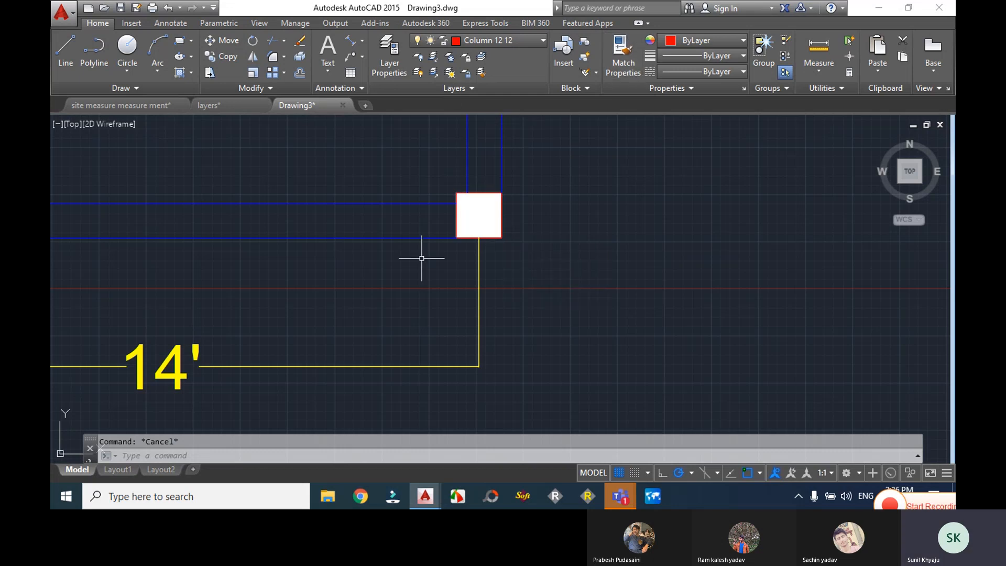
pyautogui.scroll(-4, 421, 258)
pyautogui.moveTo(427, 224); pyautogui.dragTo(690, 224, button='middle')
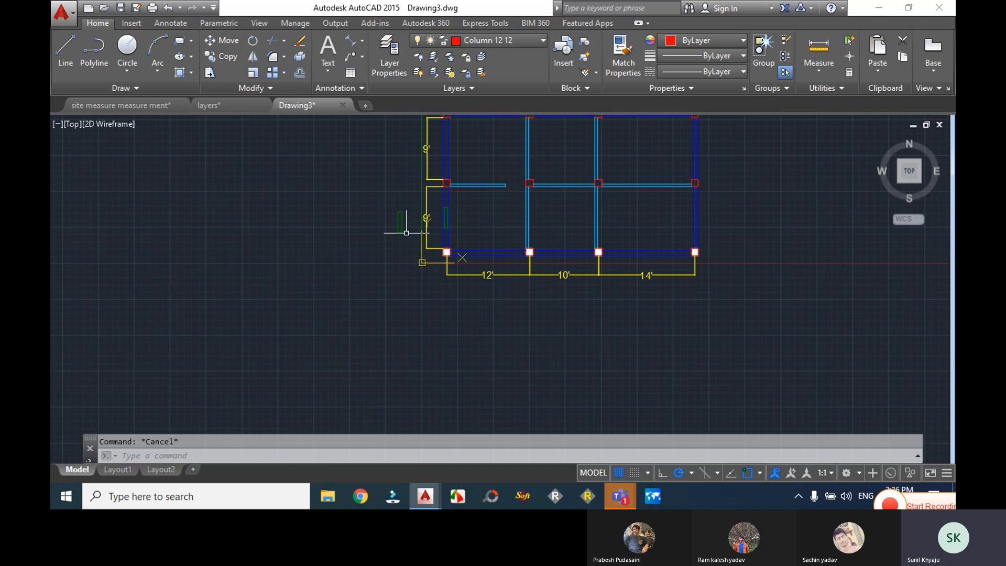
pyautogui.scroll(5, 398, 218)
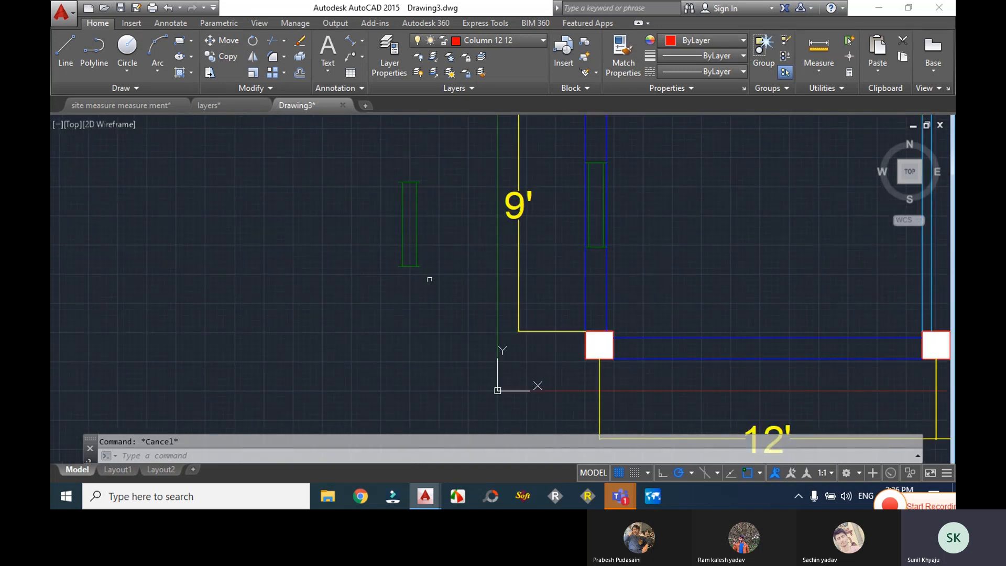
pyautogui.click(410, 267)
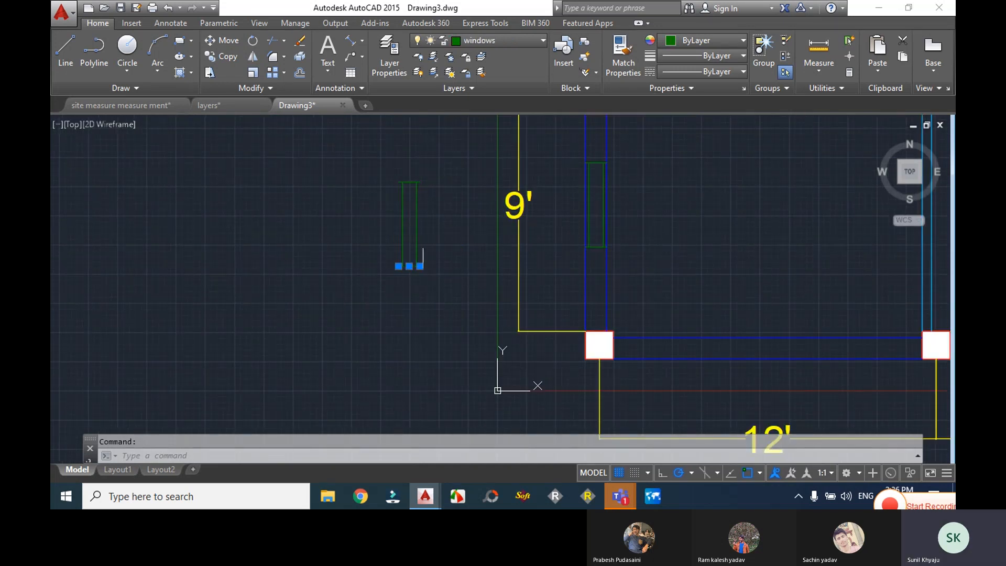
pyautogui.click(428, 304)
pyautogui.click(356, 147)
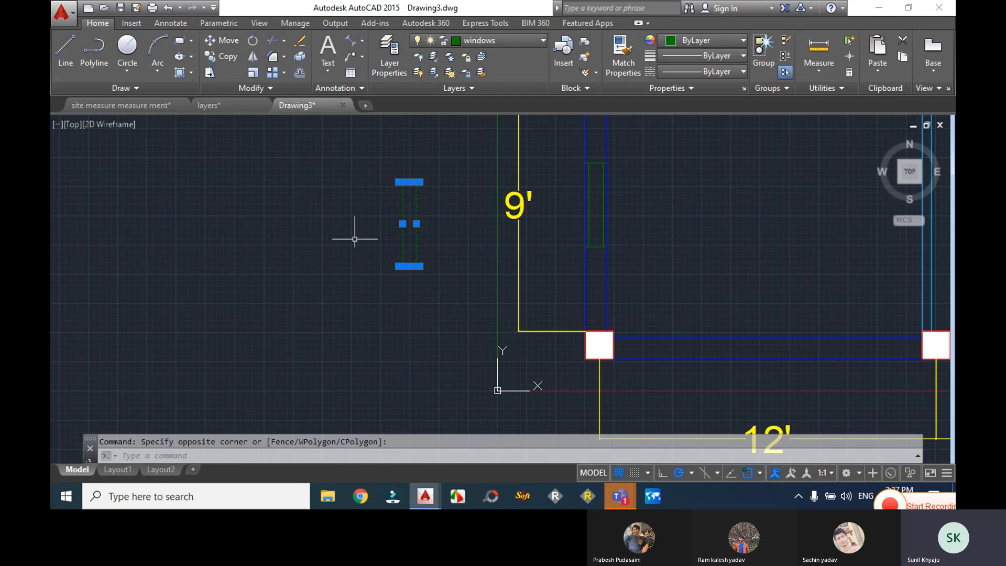
pyautogui.press('Escape')
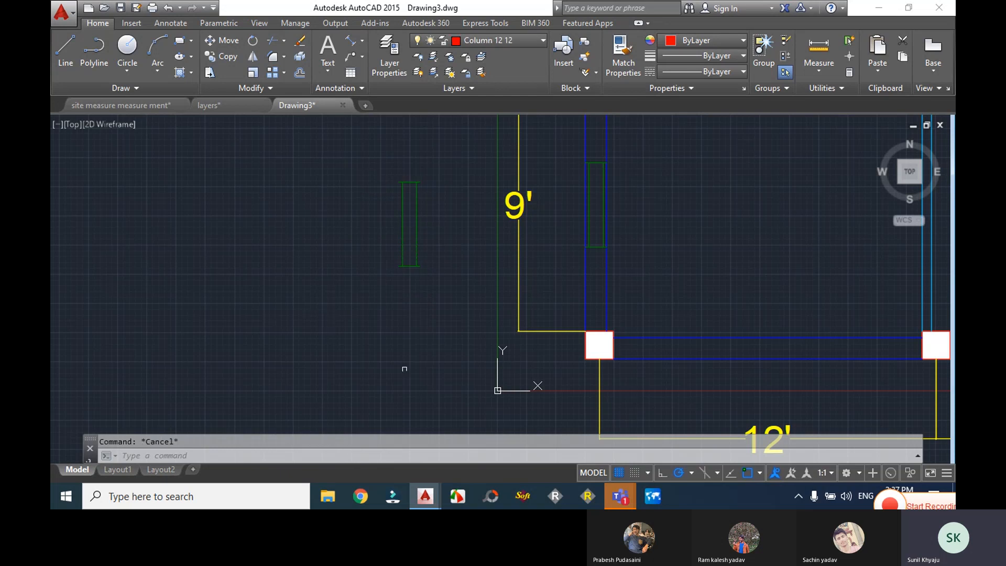
pyautogui.click(408, 267)
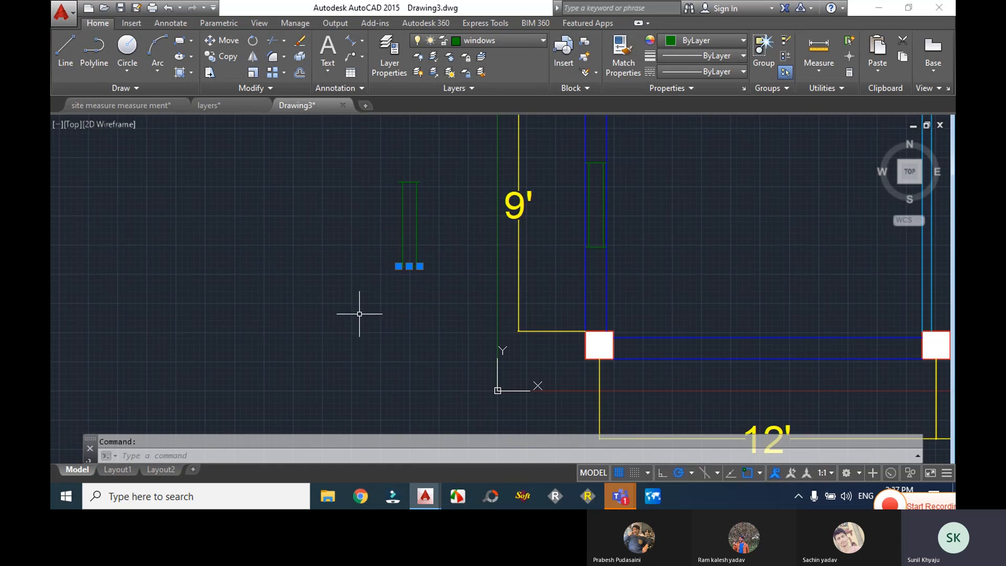
pyautogui.press('Escape')
# - Start a block definition named window with its base point at the lower end of the window symbol's left vertical line
pyautogui.write('b')
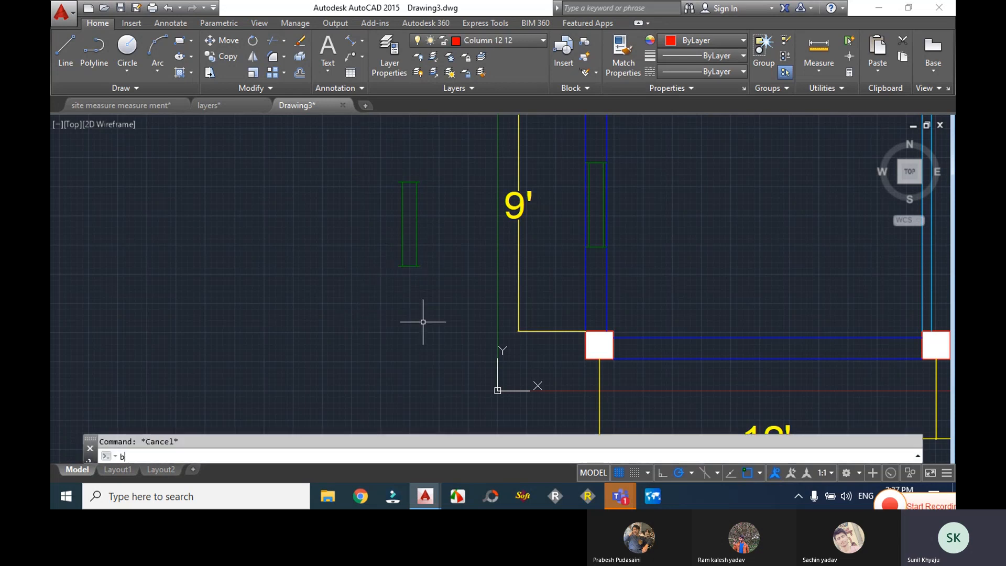
pyautogui.press('Return')
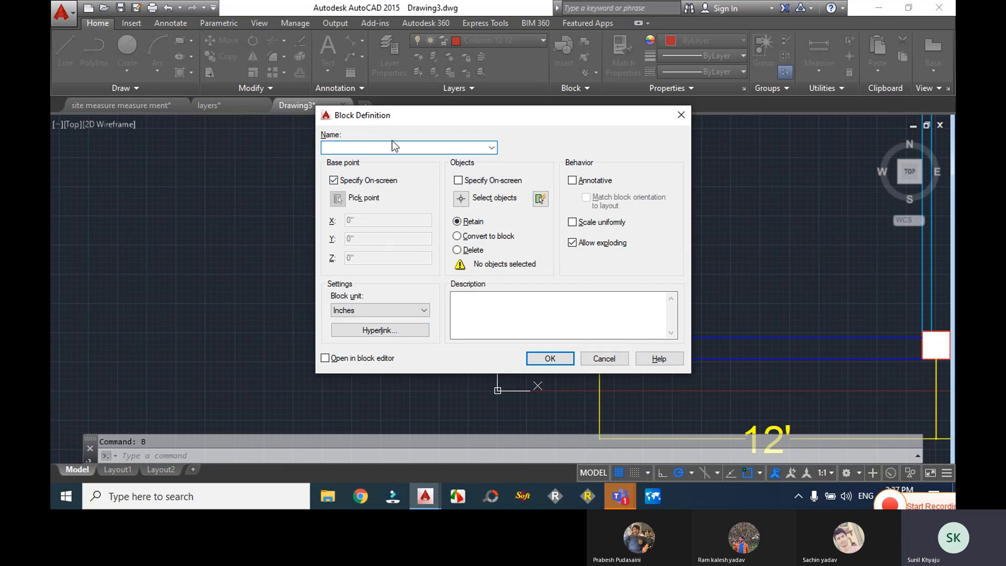
pyautogui.write('window')
pyautogui.moveTo(400, 120); pyautogui.dragTo(635, 128)
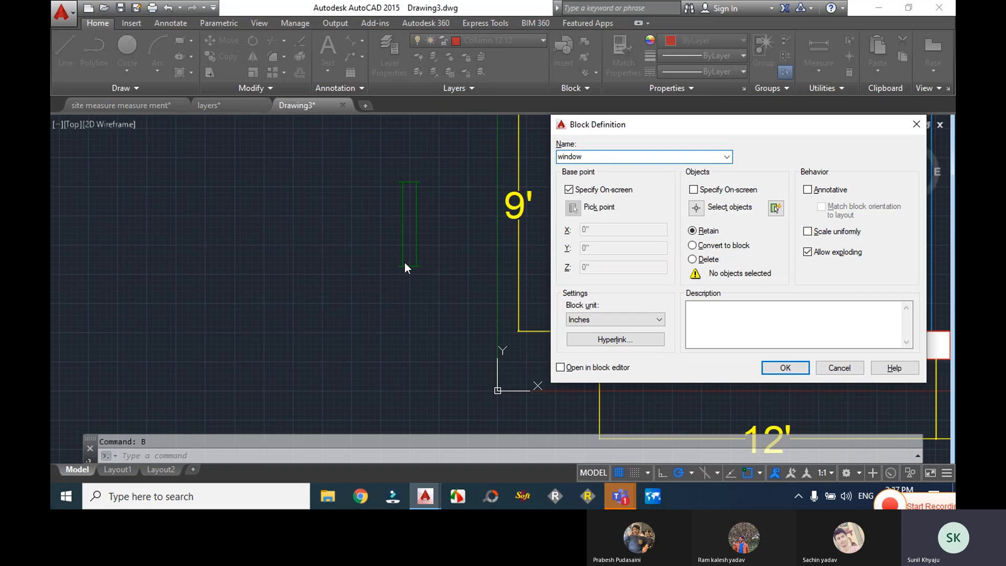
pyautogui.click(569, 189)
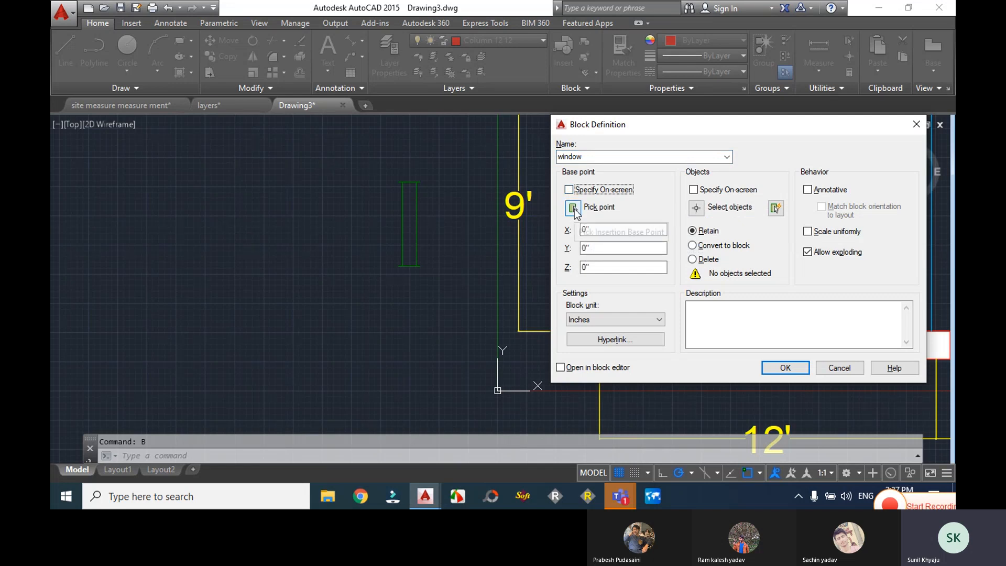
pyautogui.click(573, 209)
pyautogui.scroll(4, 399, 291)
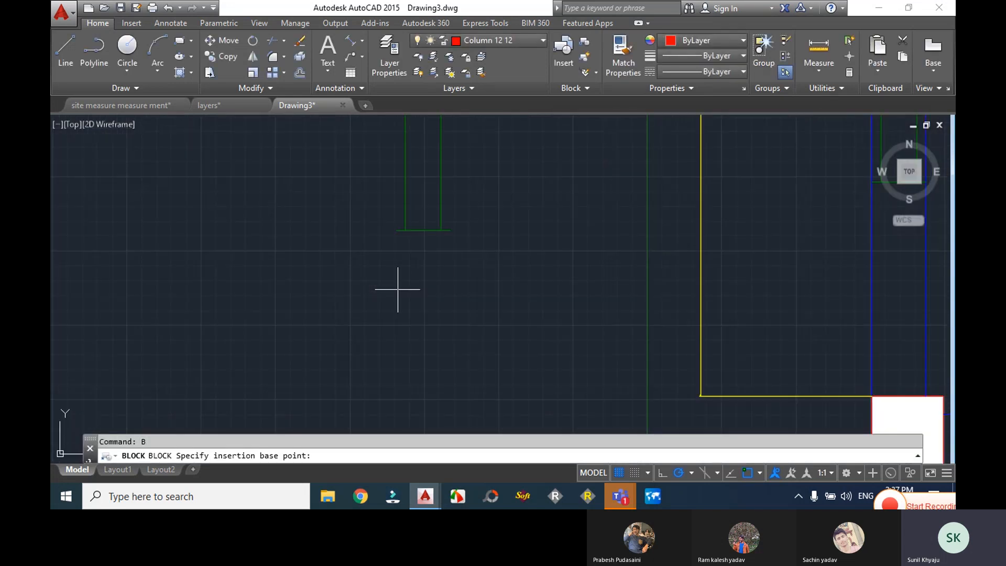
pyautogui.click(405, 229)
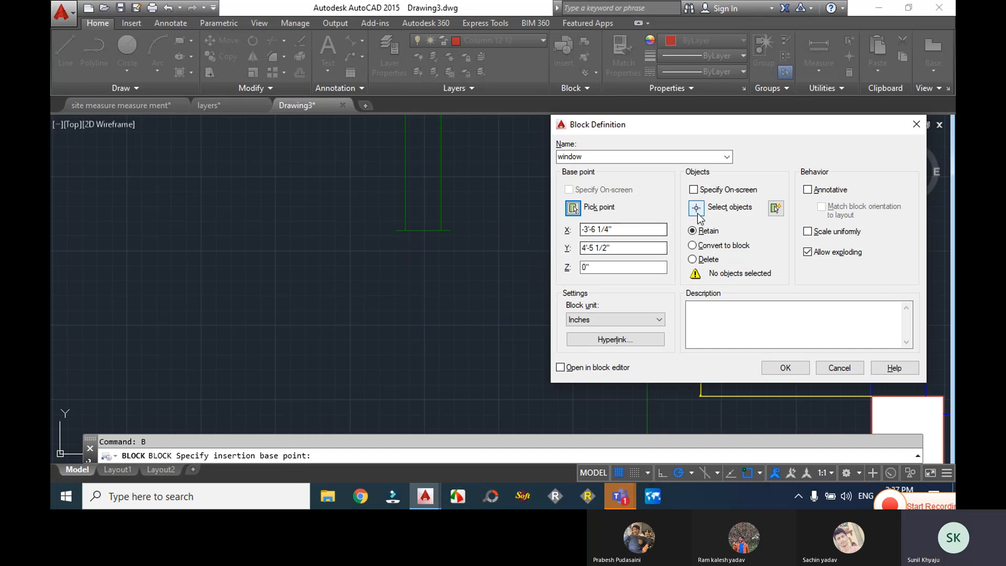
# - Add the window symbol's four lines to the block definition with the Retain option and create the block
pyautogui.click(775, 209)
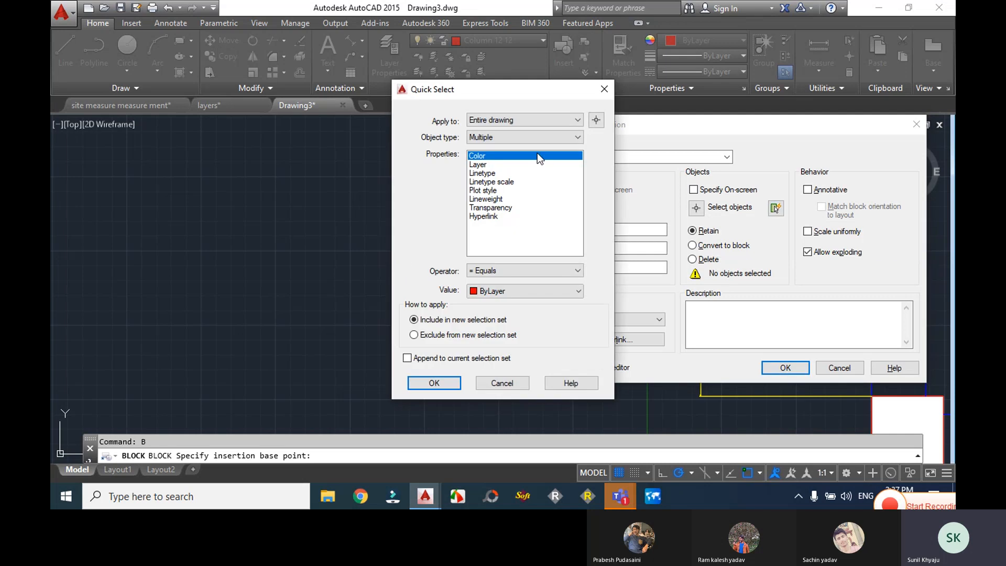
pyautogui.click(606, 90)
pyautogui.click(696, 207)
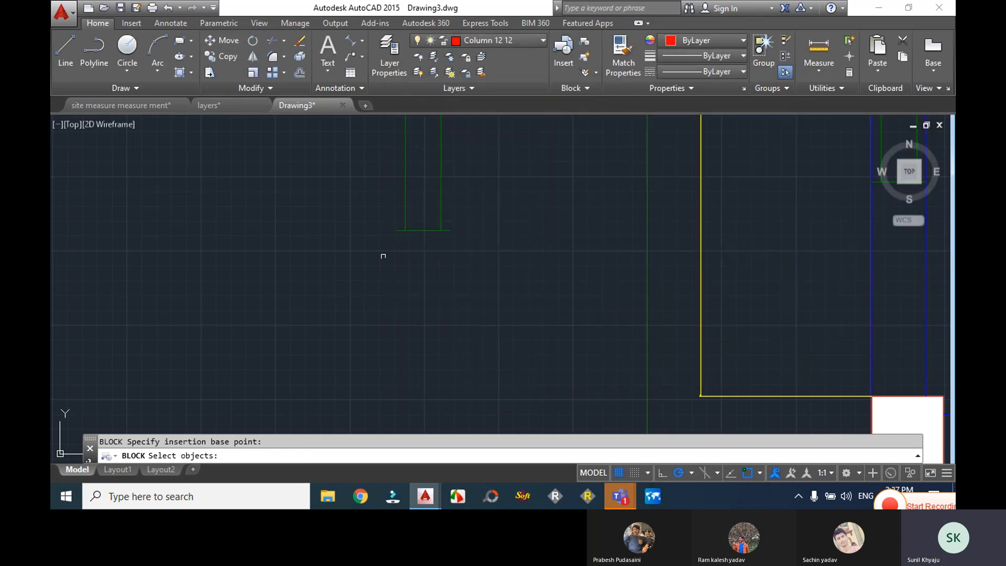
pyautogui.scroll(2, 398, 264)
pyautogui.click(405, 265)
pyautogui.click(375, 173)
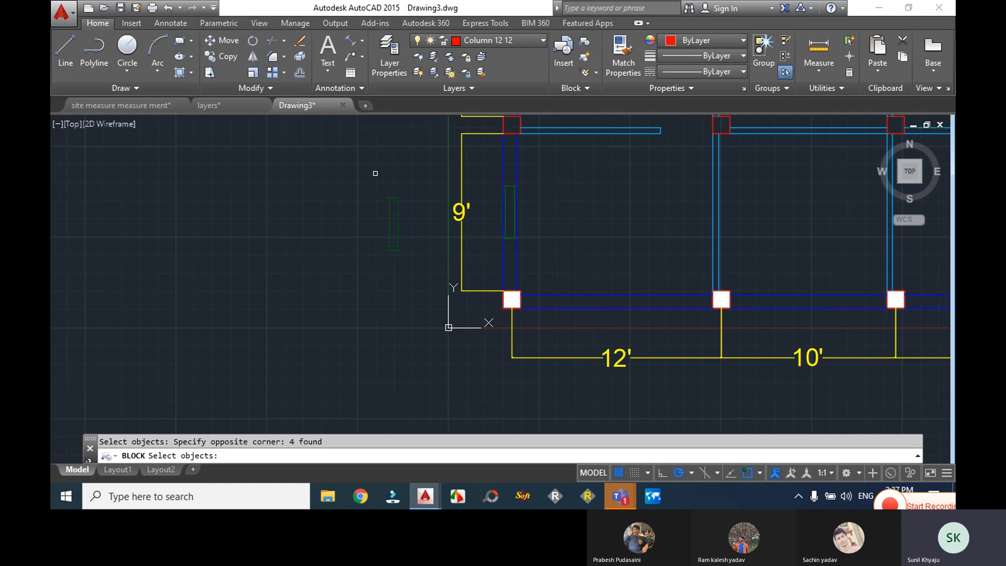
pyautogui.press('Return')
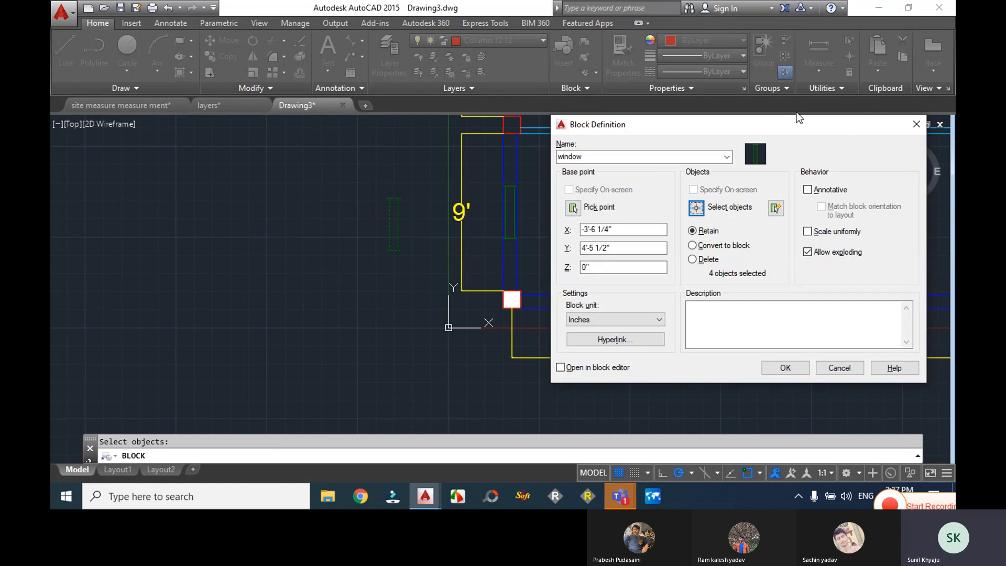
pyautogui.moveTo(796, 124); pyautogui.dragTo(733, 122)
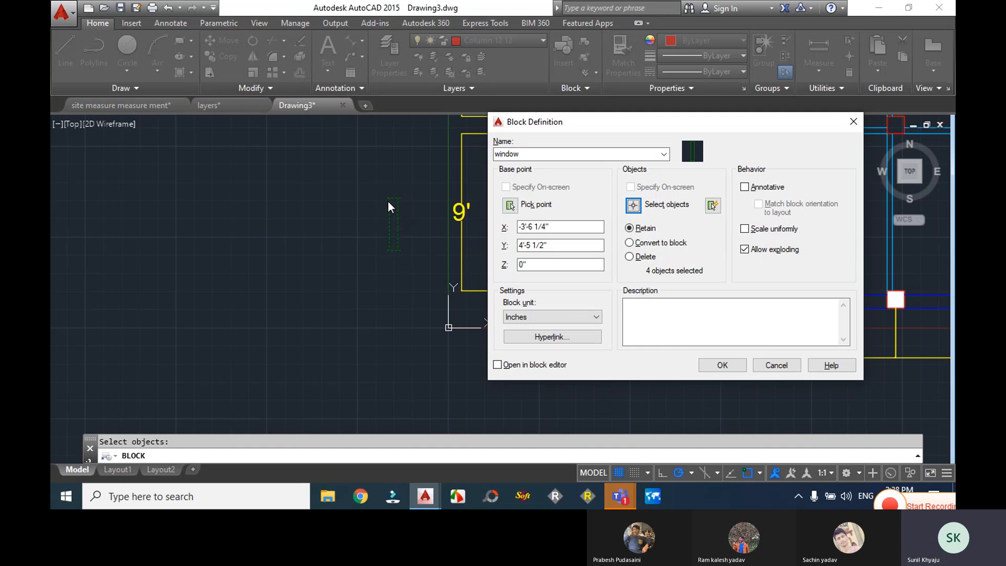
pyautogui.moveTo(649, 124); pyautogui.dragTo(522, 111)
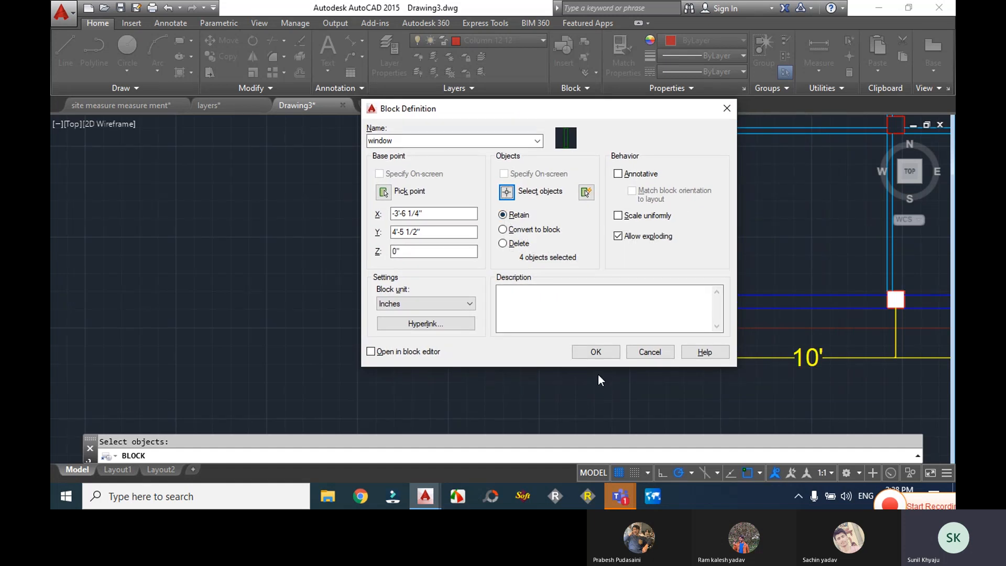
pyautogui.click(594, 351)
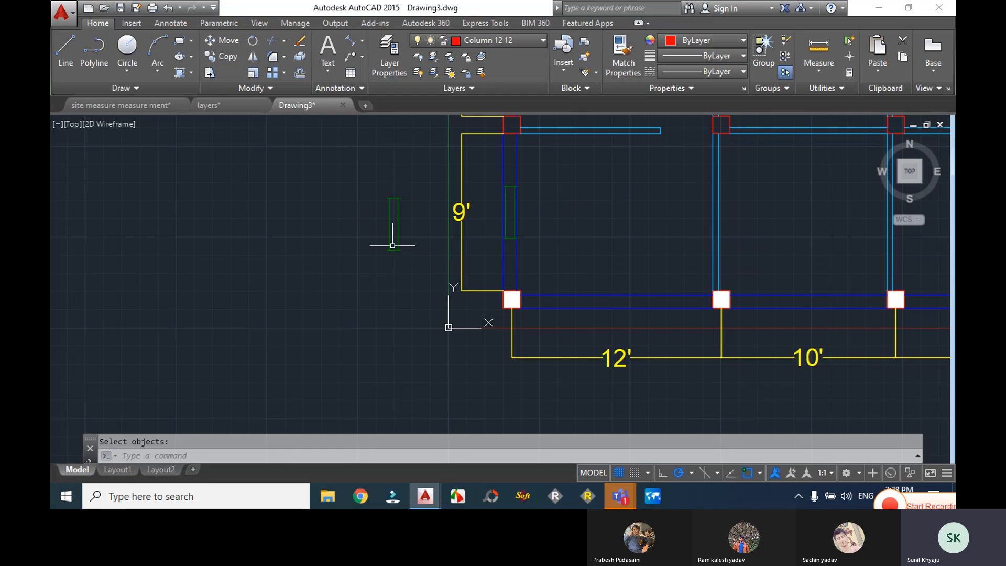
# - Examine the separate lines of the original window symbol outside the left wall, and clear the selection
pyautogui.moveTo(398, 236); pyautogui.dragTo(402, 286, button='middle')
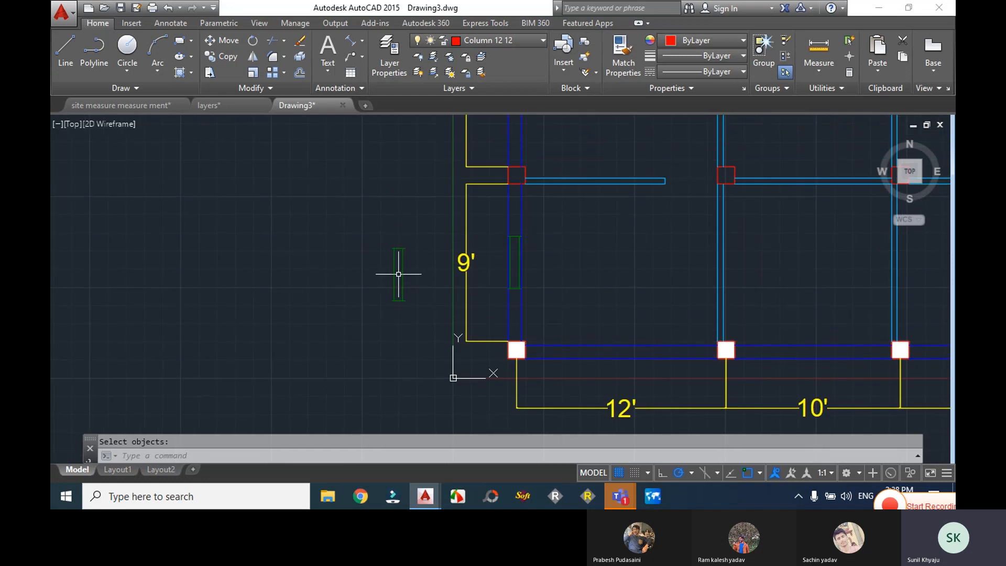
pyautogui.scroll(2, 407, 297)
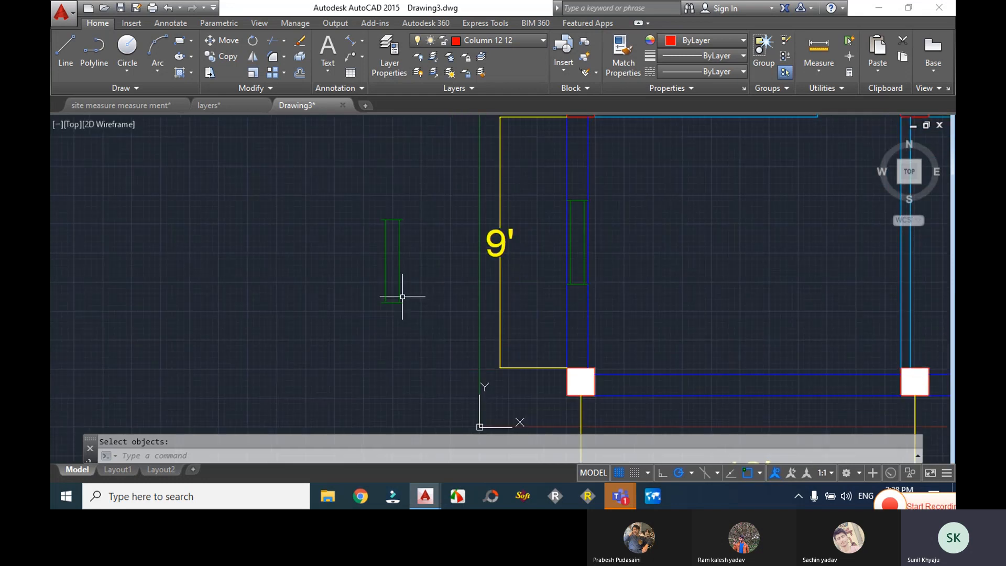
pyautogui.press('Escape')
pyautogui.click(398, 288)
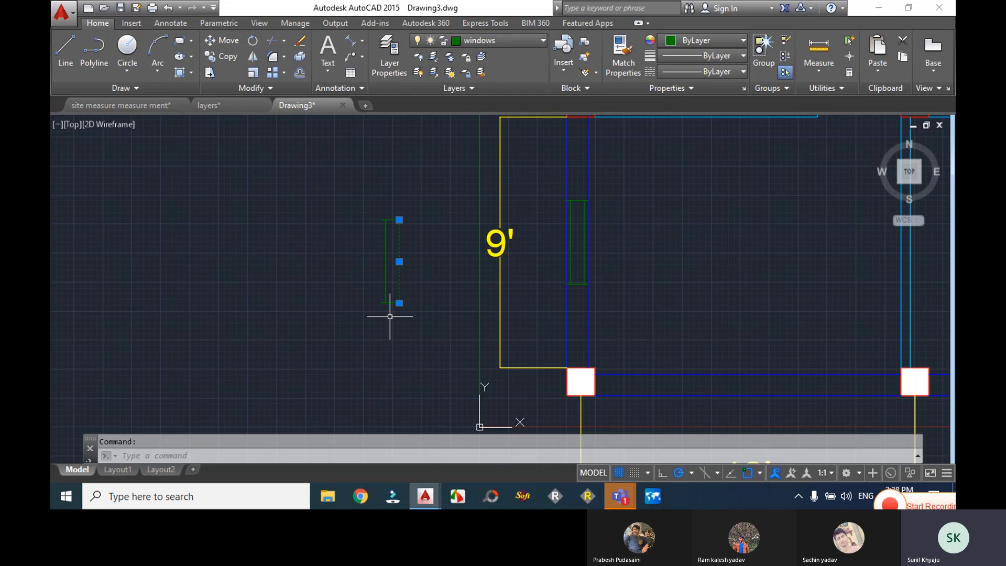
pyautogui.click(386, 282)
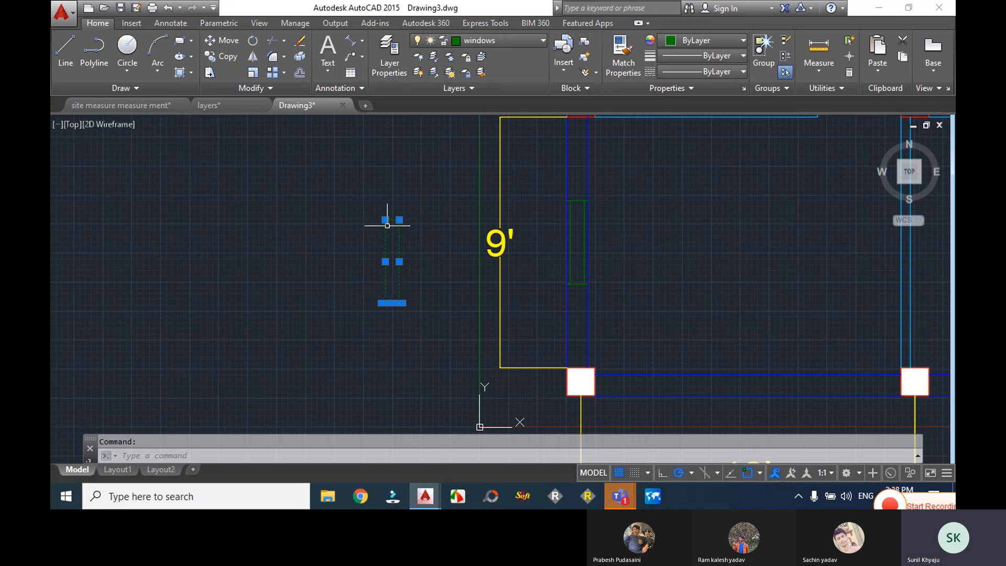
pyautogui.scroll(3, 390, 219)
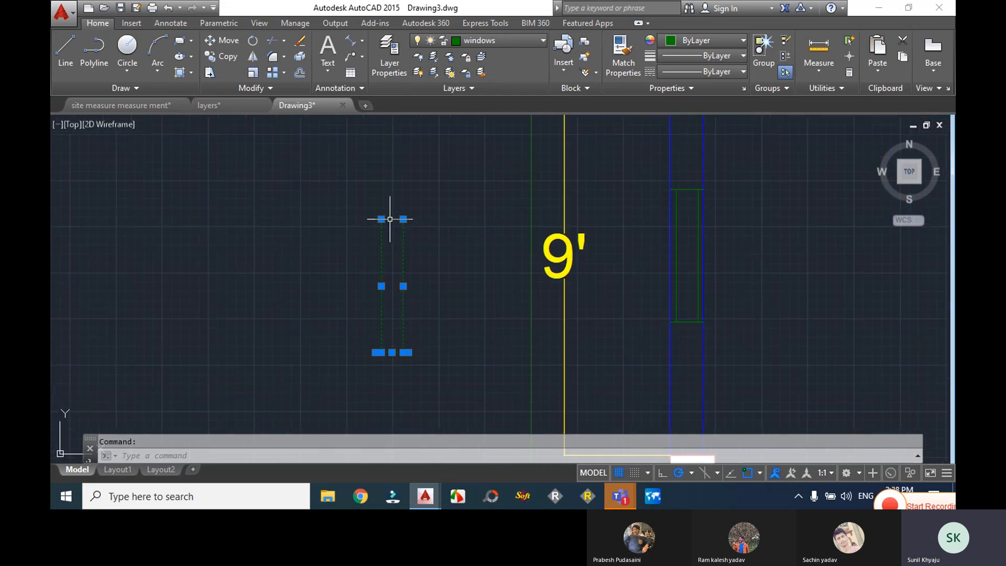
pyautogui.click(390, 219)
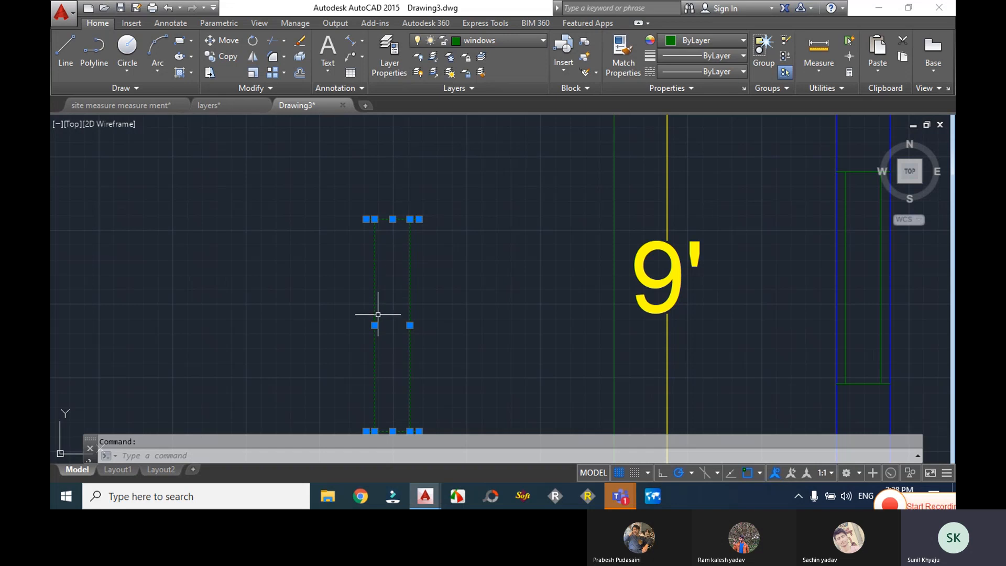
pyautogui.press('Escape')
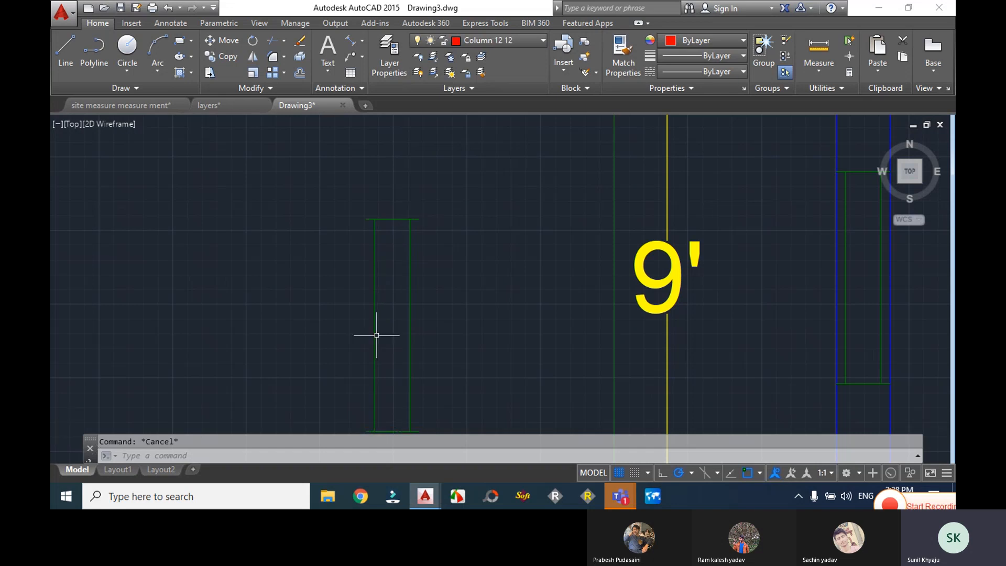
pyautogui.scroll(-2, 378, 332)
pyautogui.moveTo(404, 309); pyautogui.dragTo(416, 274, button='middle')
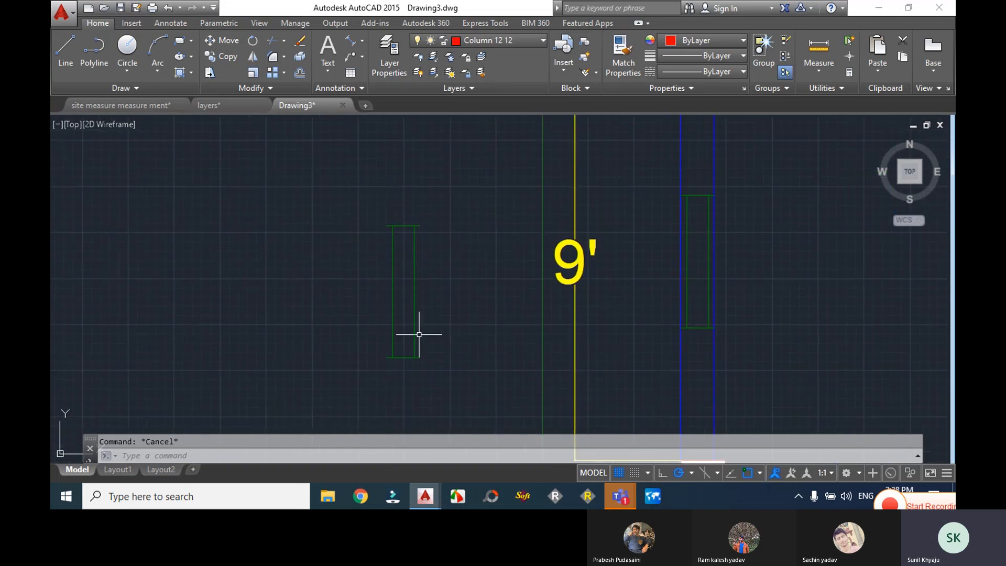
pyautogui.write('in')
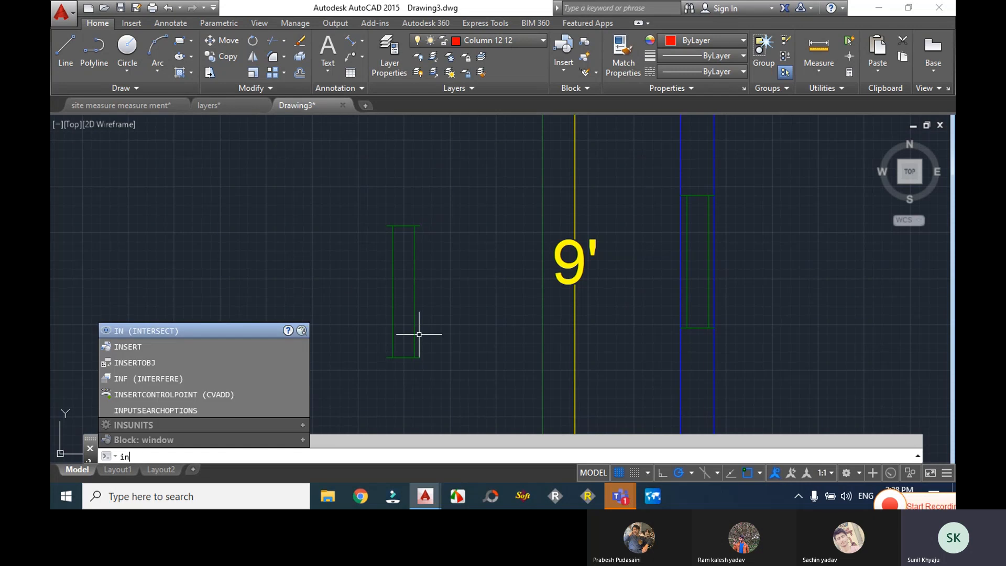
pyautogui.press('Return')
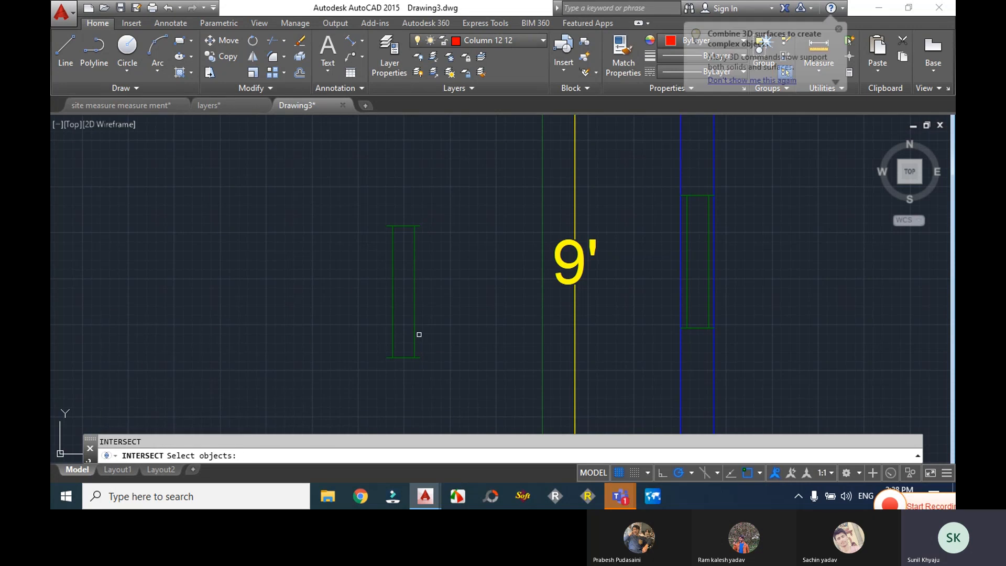
pyautogui.press('Escape')
# - Insert the window block at scale 1 and rotation 0 just left of the original window symbol
pyautogui.write('insert')
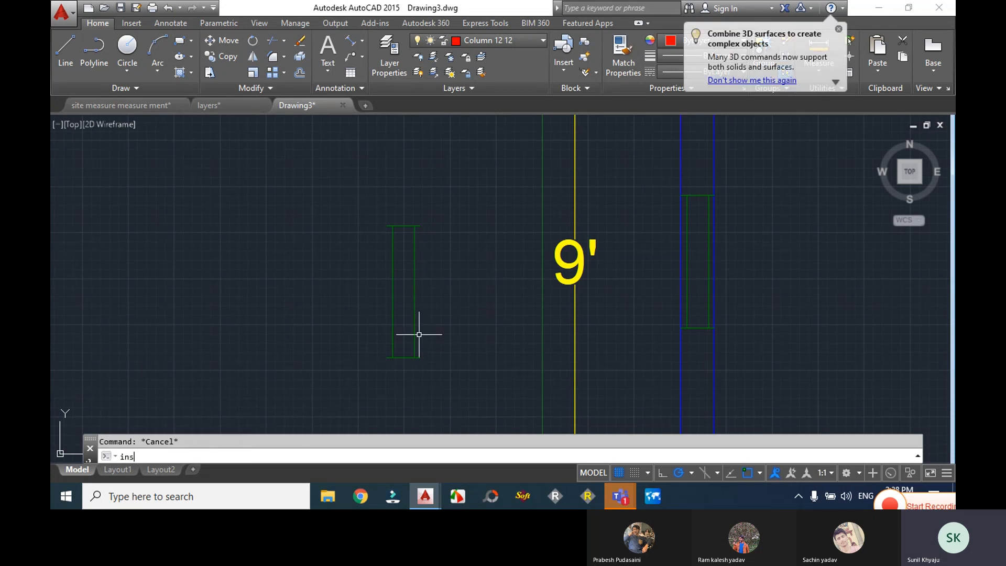
pyautogui.press('Return')
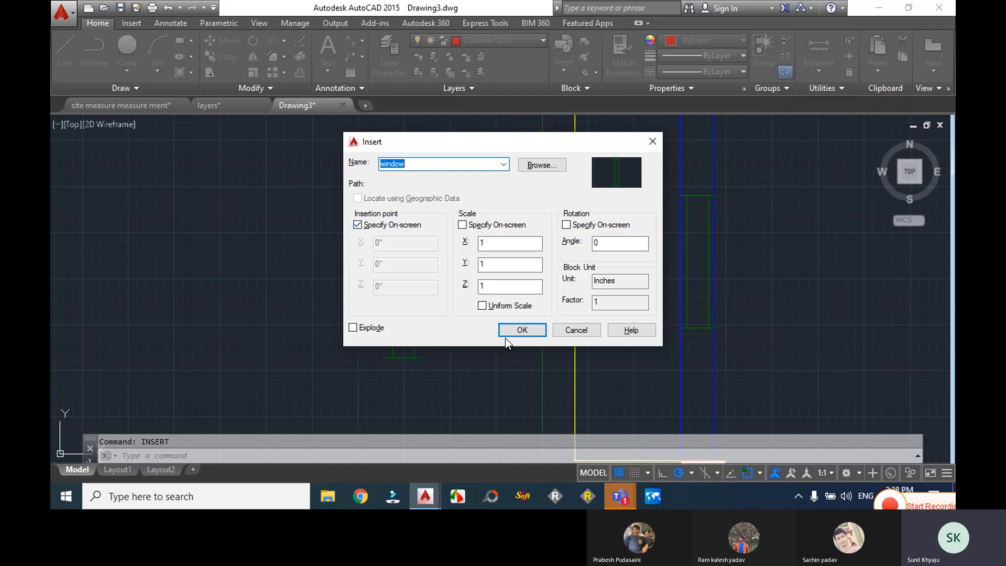
pyautogui.click(522, 330)
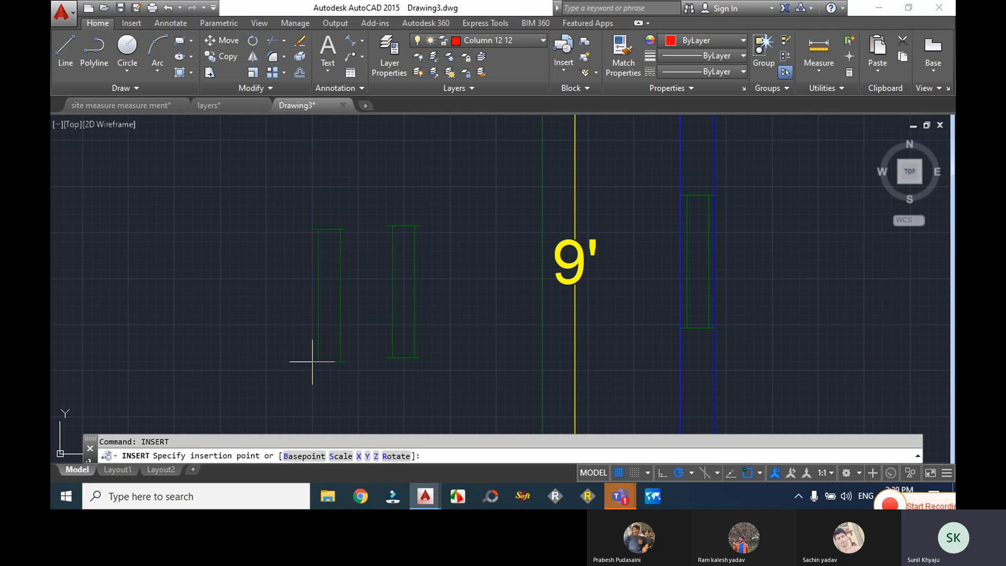
pyautogui.click(312, 361)
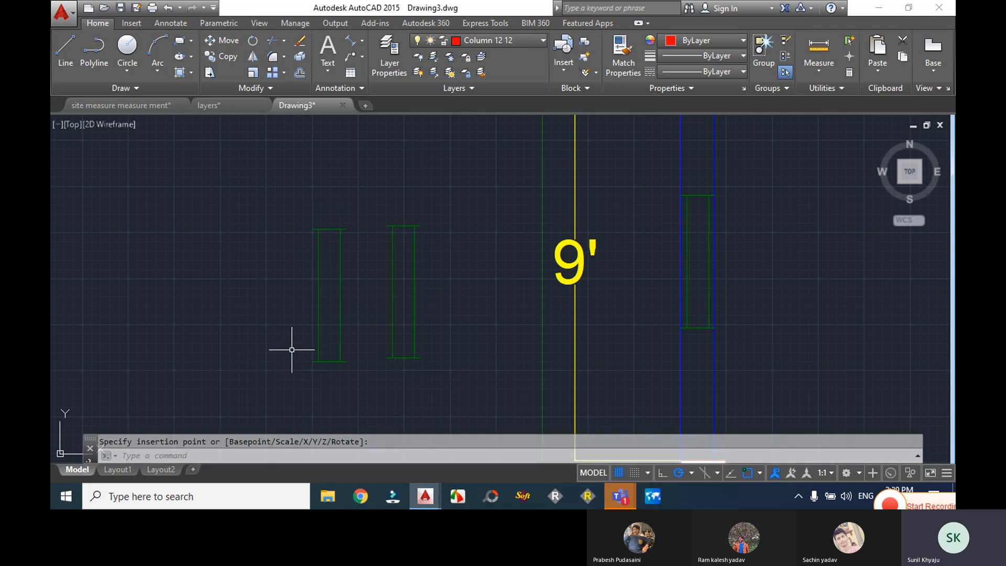
pyautogui.press('Escape')
# - Start another block definition with the base point specified on-screen, and select the original window symbol's four lines for it
pyautogui.write('B')
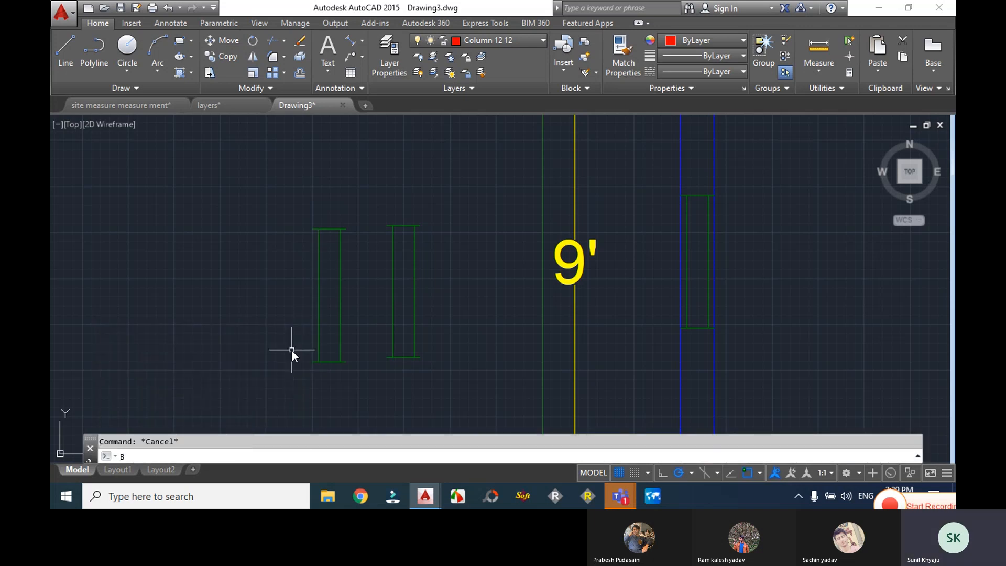
pyautogui.press('Return')
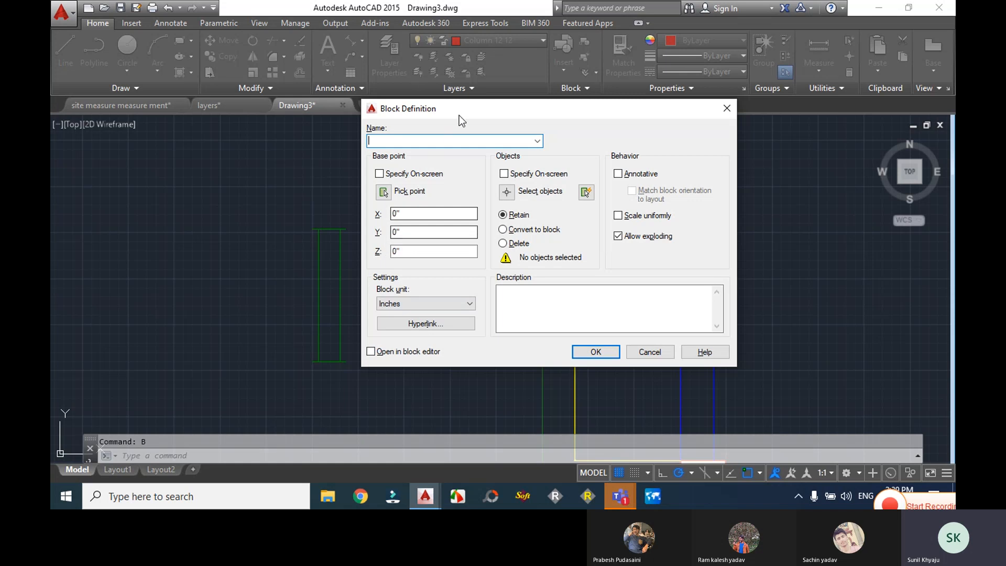
pyautogui.moveTo(461, 121); pyautogui.dragTo(636, 147)
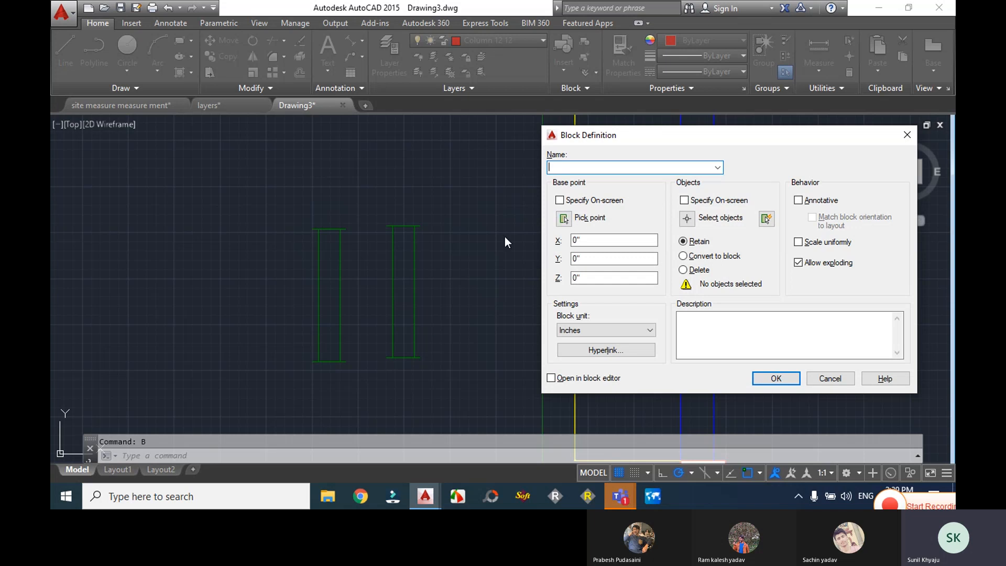
pyautogui.click(559, 201)
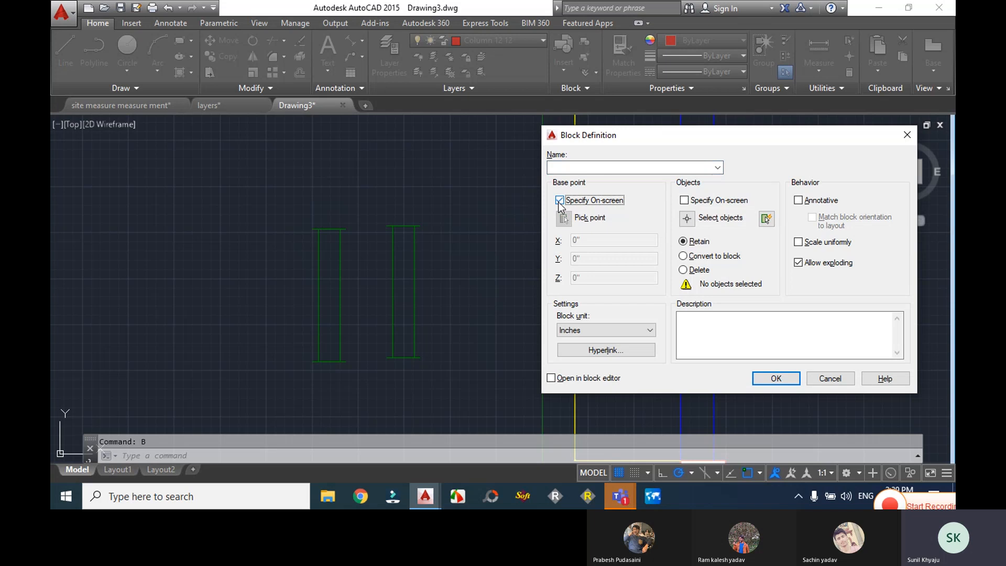
pyautogui.click(686, 219)
pyautogui.click(439, 384)
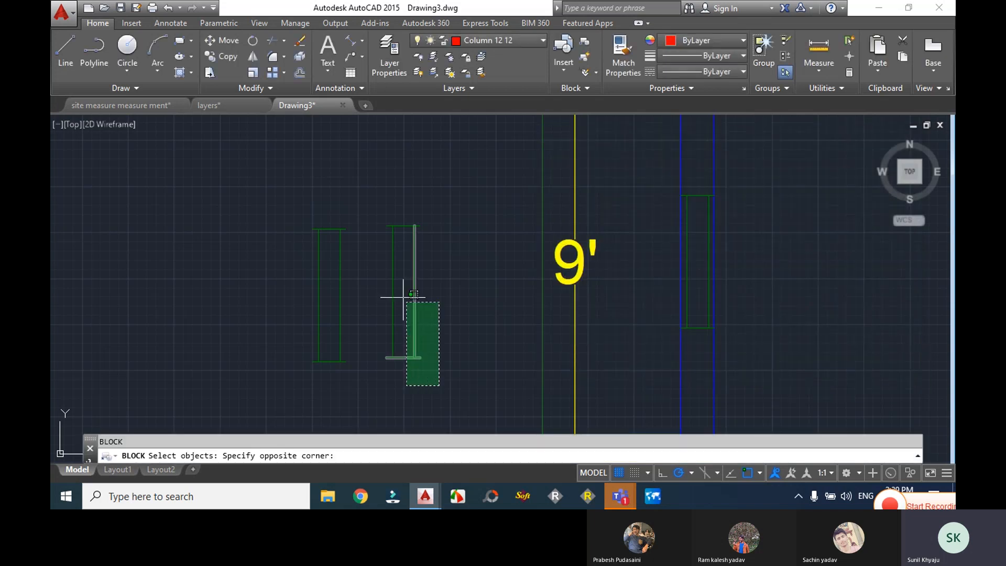
pyautogui.click(369, 196)
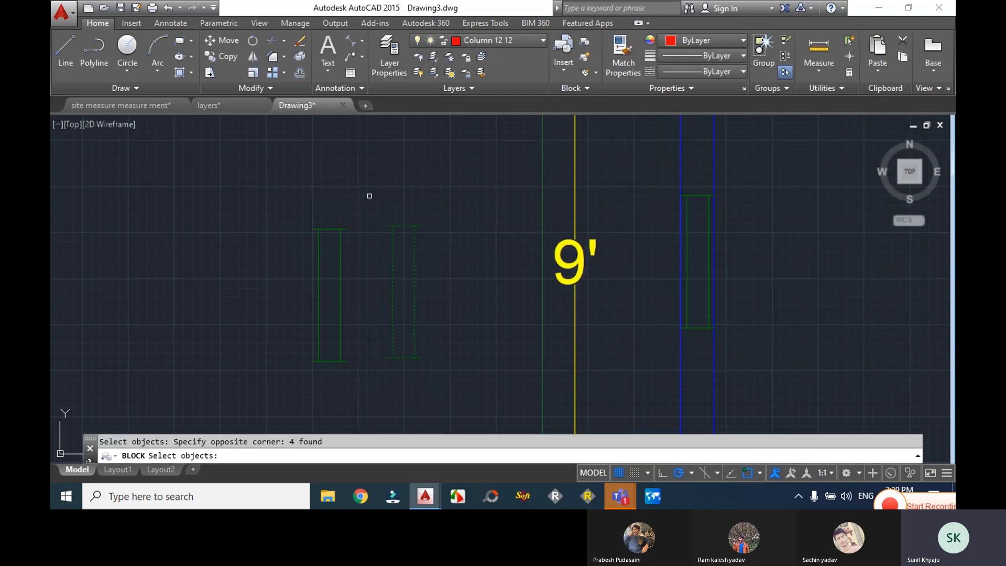
pyautogui.press('Return')
# - Try to create the block under the name w1 with the Retain option, and cancel at the base point
pyautogui.click(584, 167)
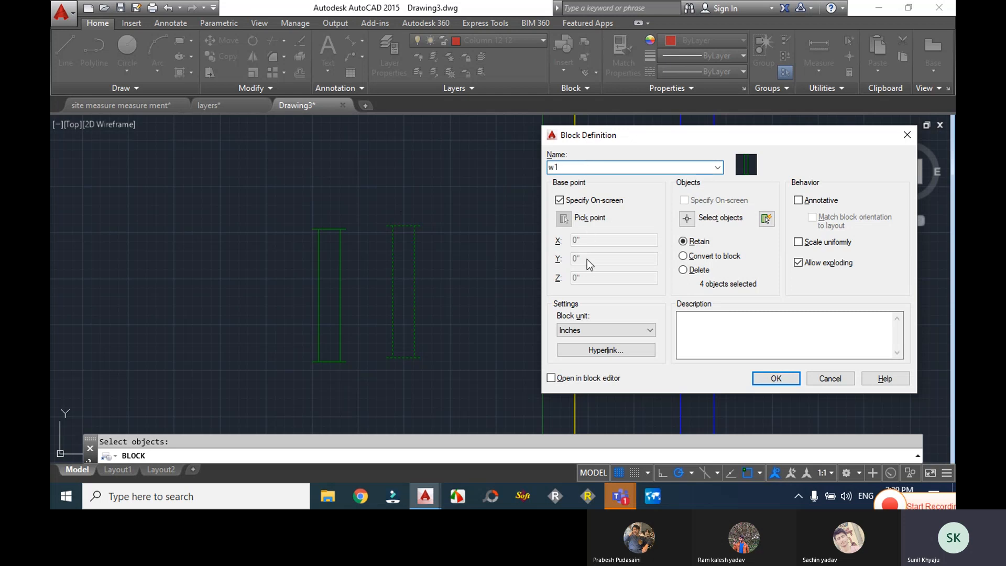
pyautogui.moveTo(775, 134); pyautogui.dragTo(618, 100)
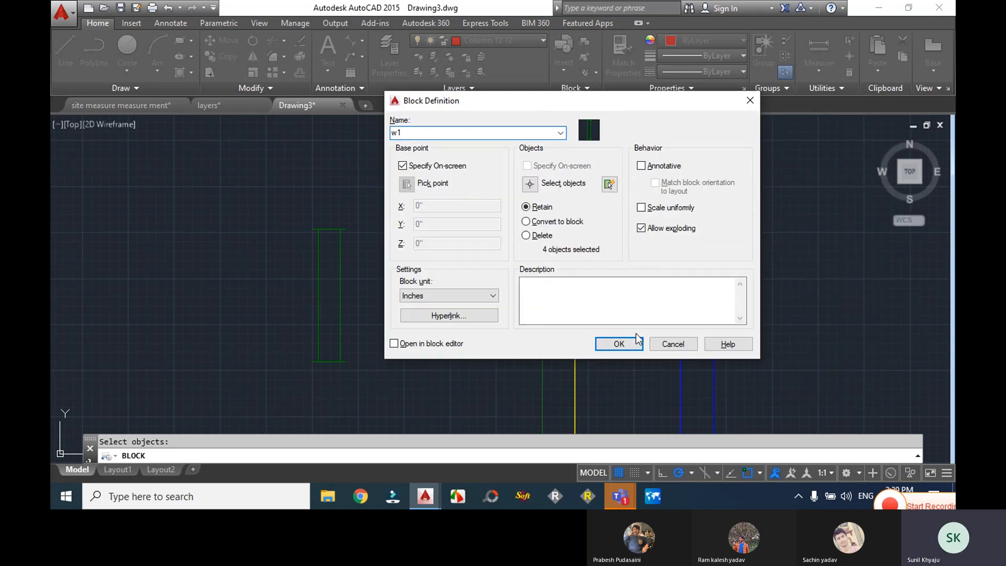
pyautogui.click(618, 344)
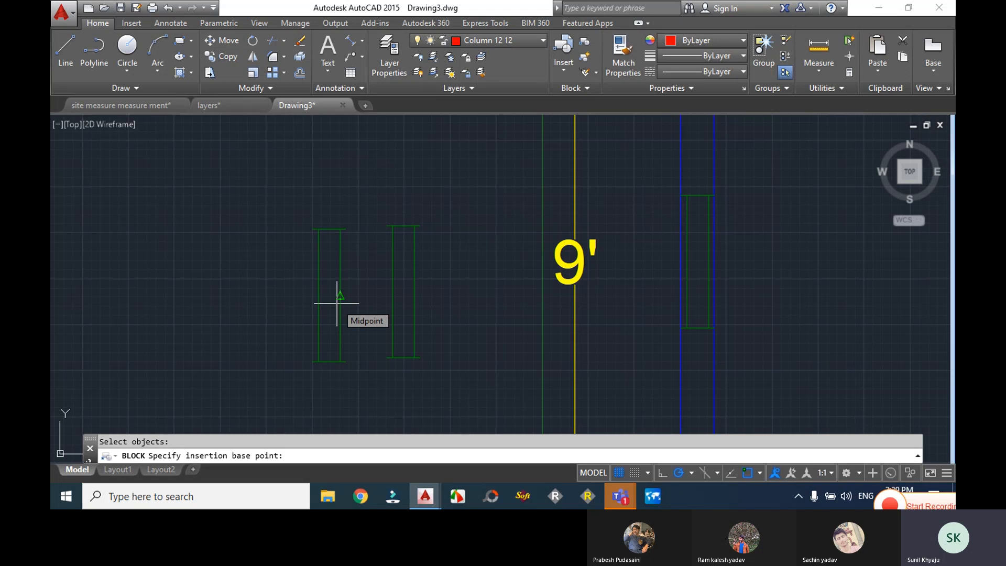
pyautogui.press('Escape')
pyautogui.press('Escape')
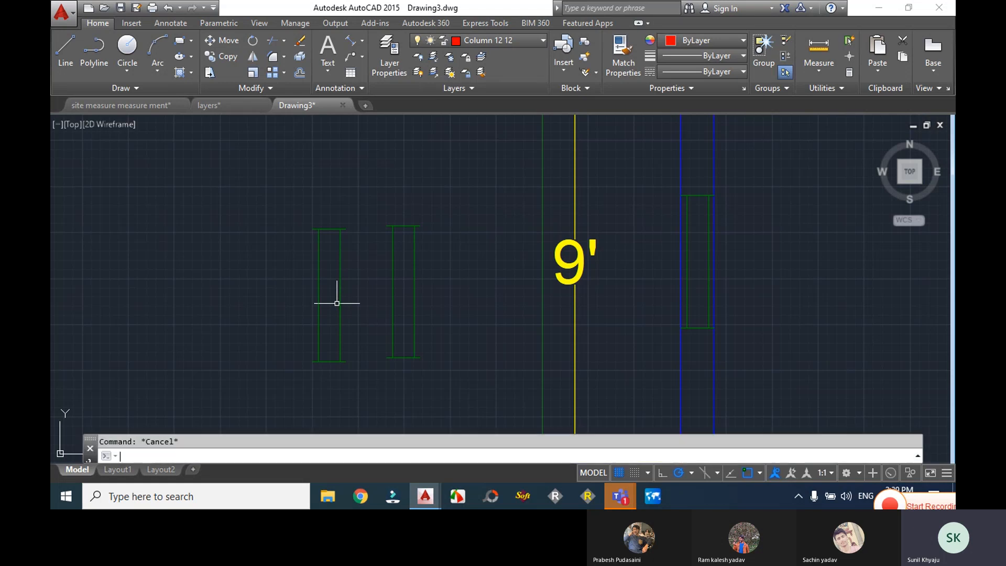
# - Check which block names are available for insertion, and leave the Insert dialog without placing a block
pyautogui.write('i')
pyautogui.press('Return')
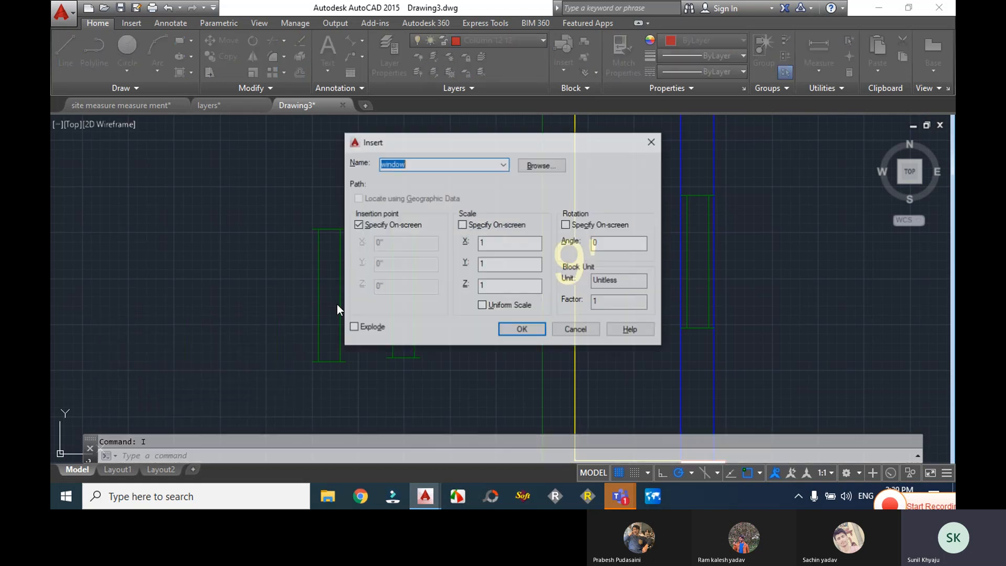
pyautogui.click(505, 164)
pyautogui.click(480, 163)
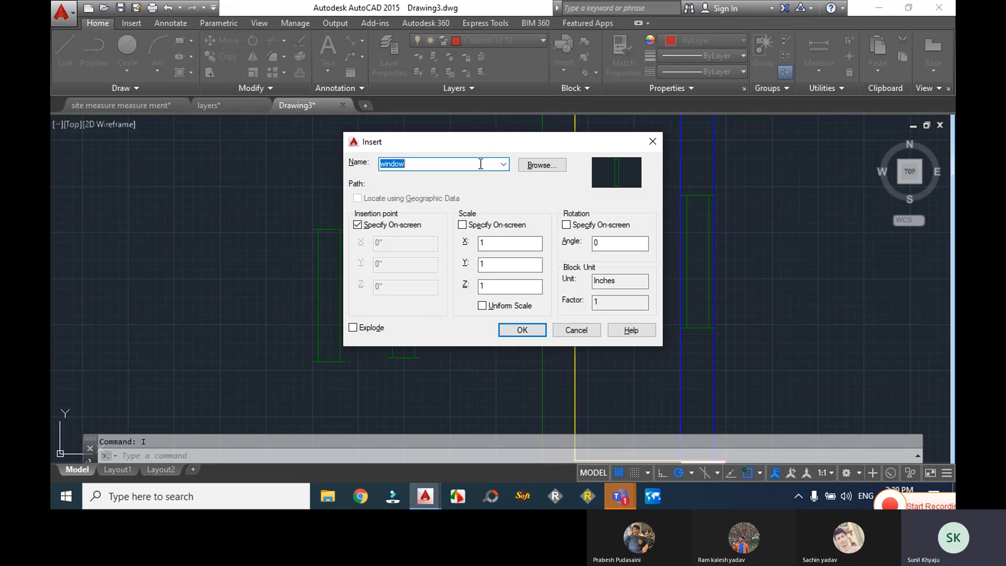
pyautogui.click(503, 164)
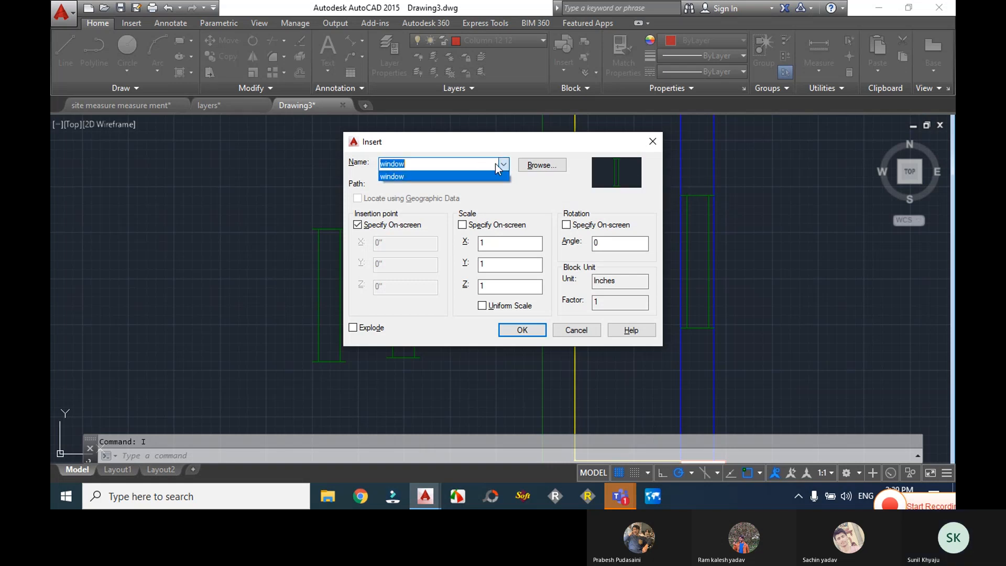
pyautogui.click(654, 141)
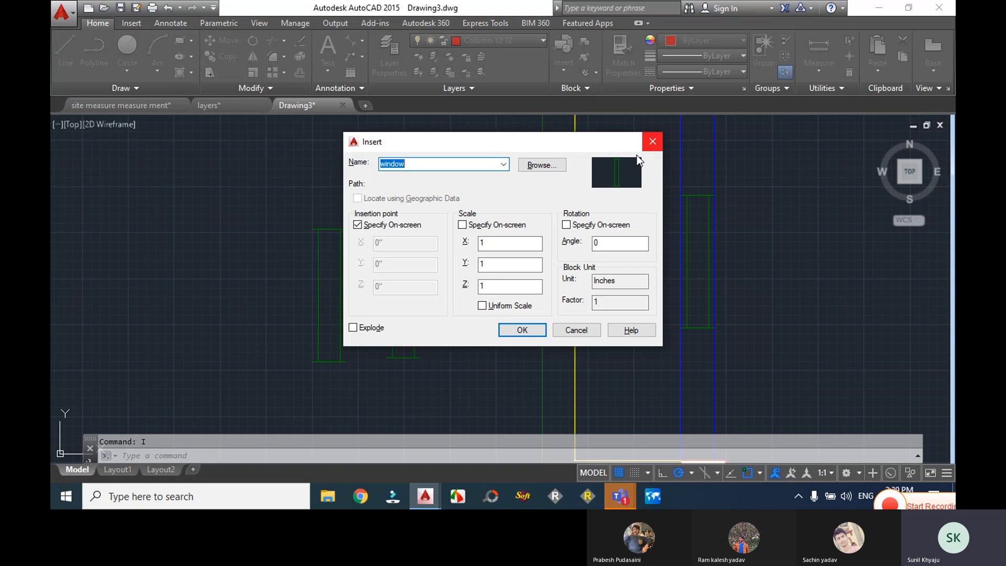
pyautogui.click(570, 331)
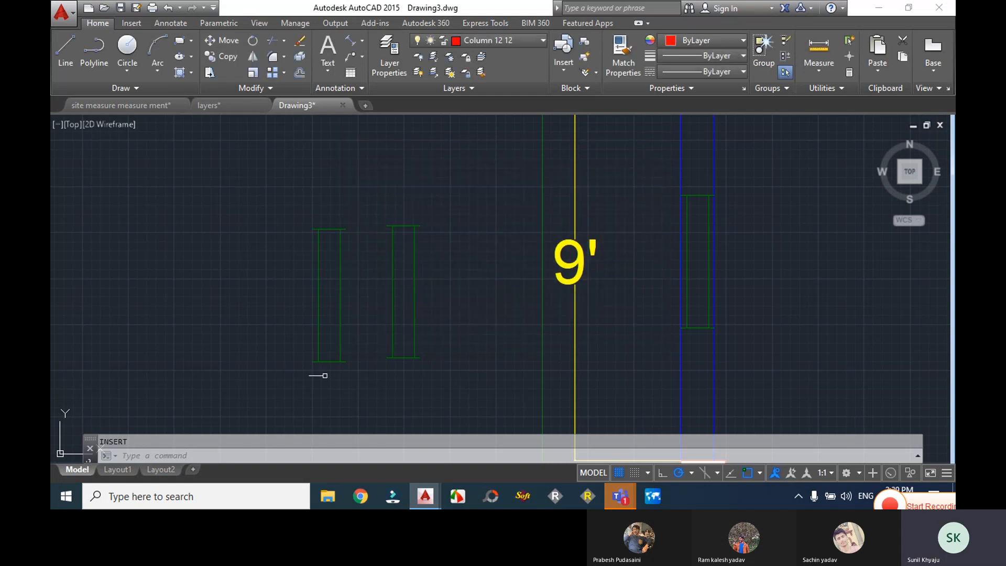
# - Insert a second copy of the window block at scale 1, left of the first inserted copy
pyautogui.write('i')
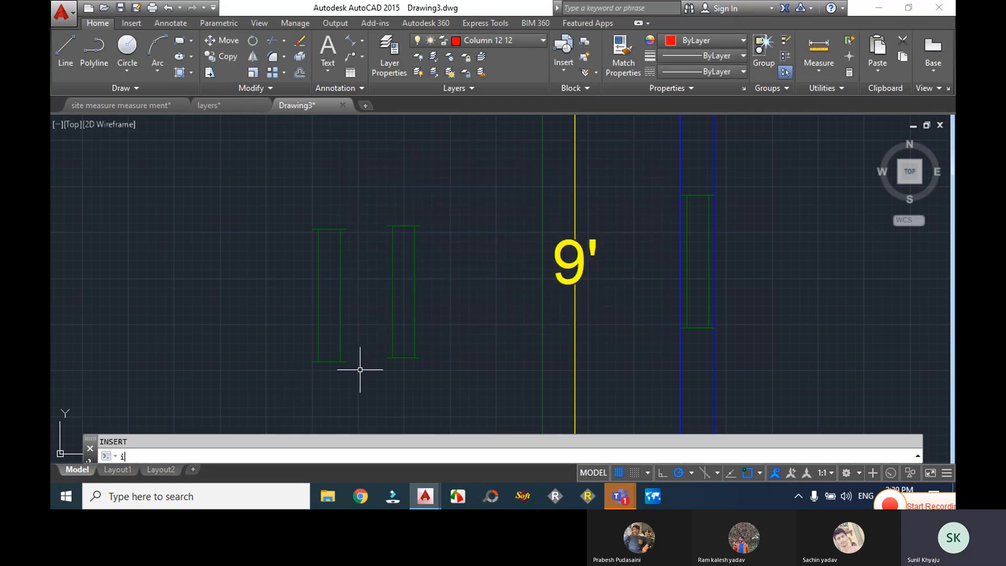
pyautogui.press('Return')
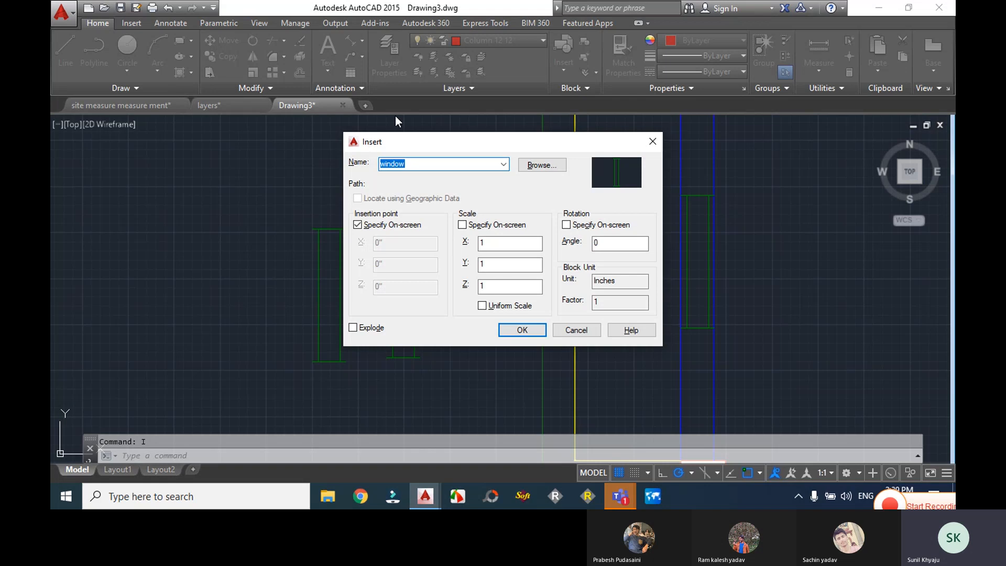
pyautogui.click(522, 330)
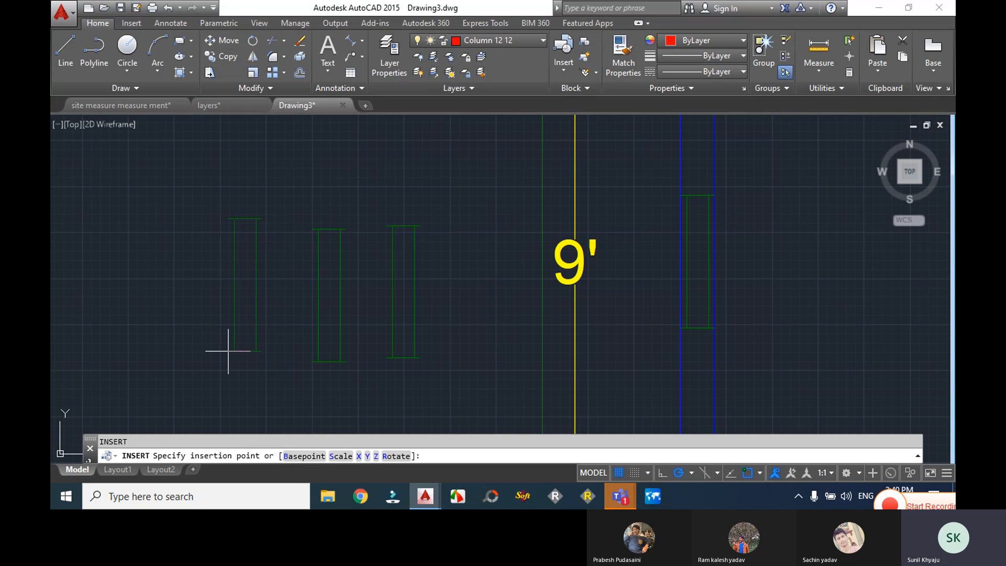
pyautogui.click(229, 351)
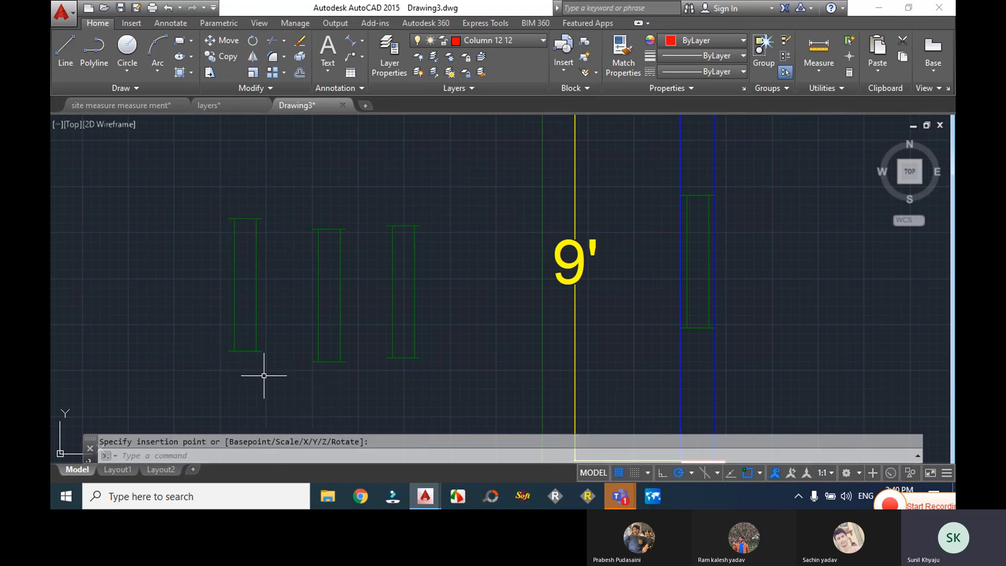
# - Try to define the original window symbol's four lines as block w1 with the Retain option, and cancel at the base point
pyautogui.write('b')
pyautogui.press('Return')
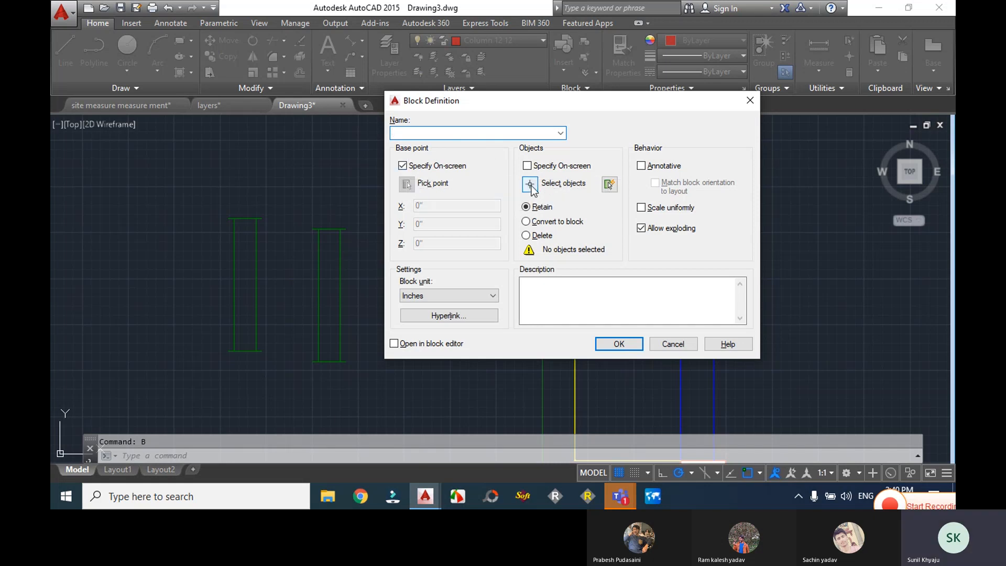
pyautogui.click(530, 184)
pyautogui.click(450, 376)
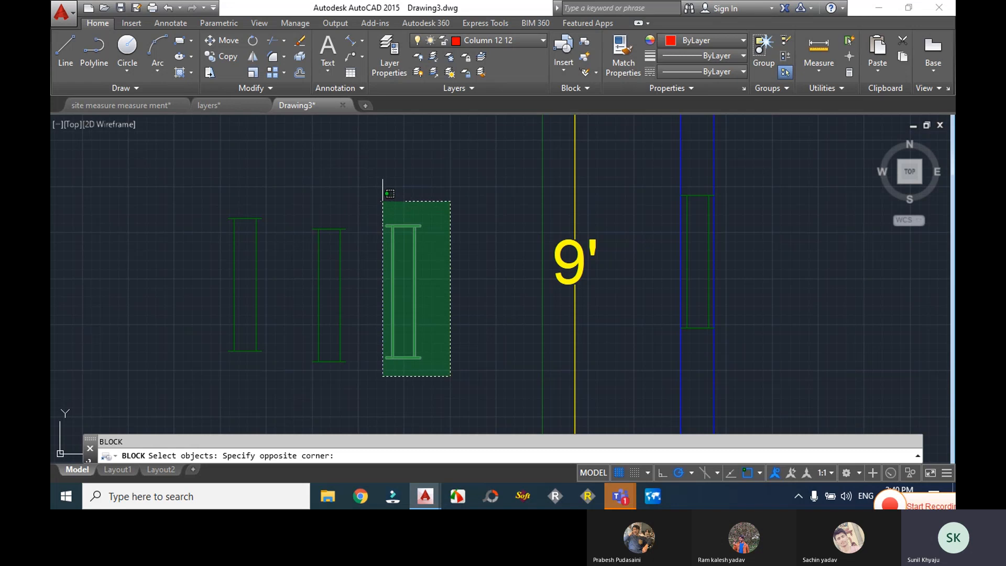
pyautogui.click(383, 201)
pyautogui.press('Return')
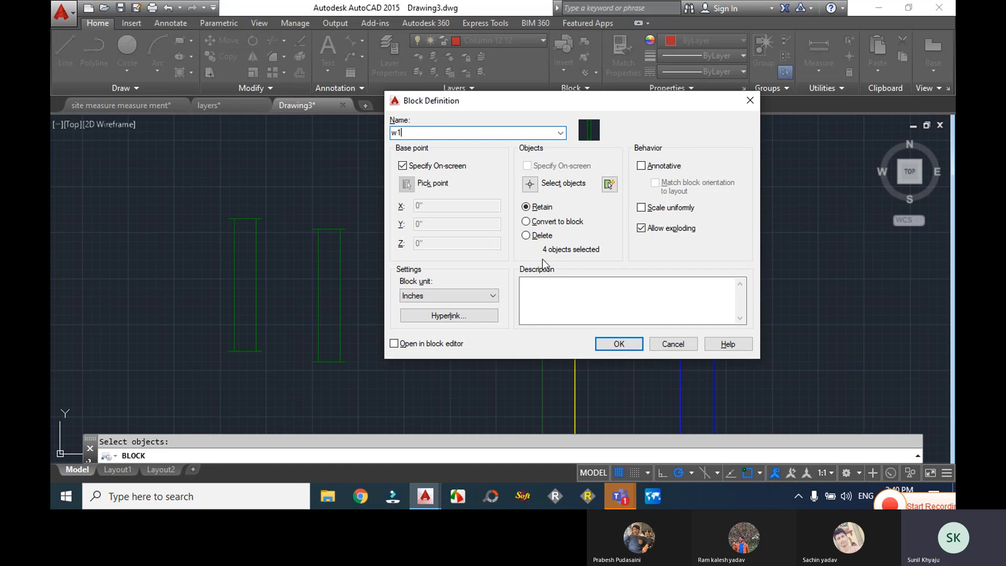
pyautogui.click(598, 343)
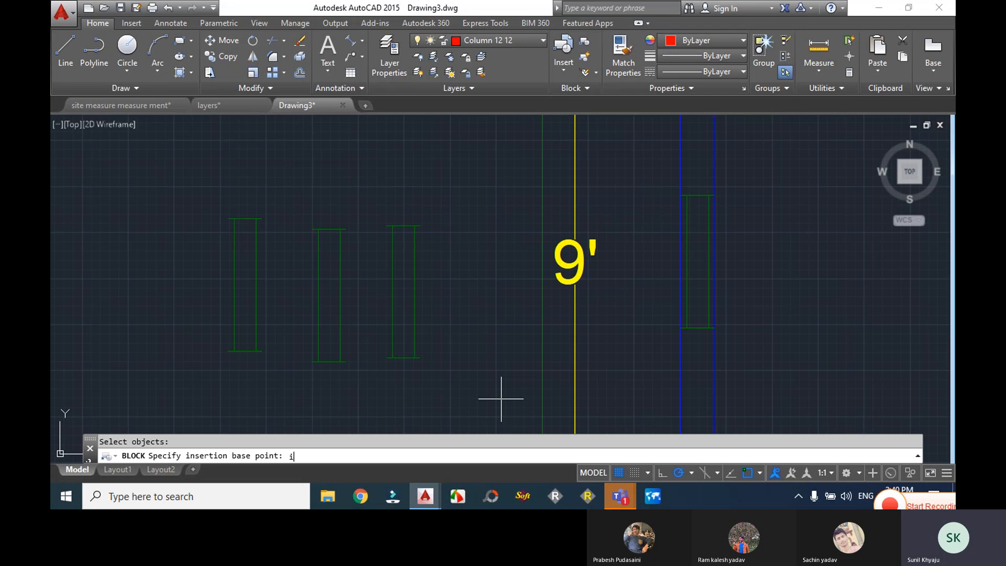
pyautogui.write('i')
pyautogui.press('Return')
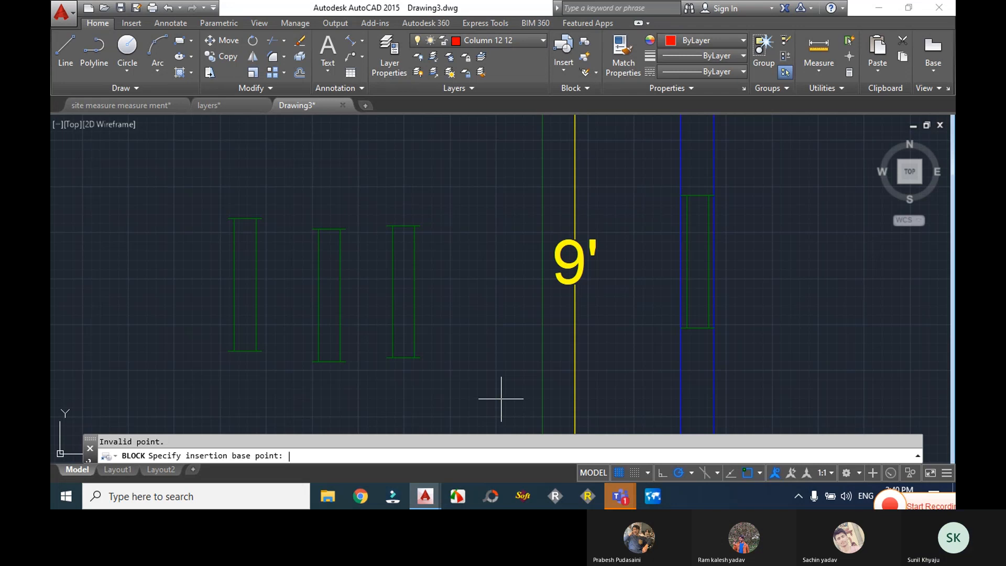
pyautogui.press('Escape')
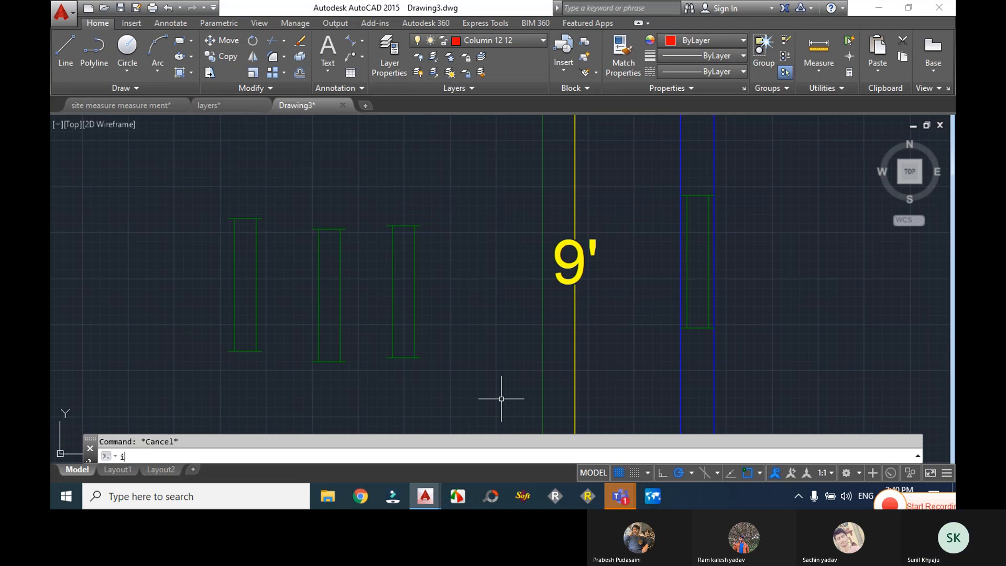
# - Check the block names available for insertion, and leave the Insert dialog without placing a block
pyautogui.write('i')
pyautogui.press('Return')
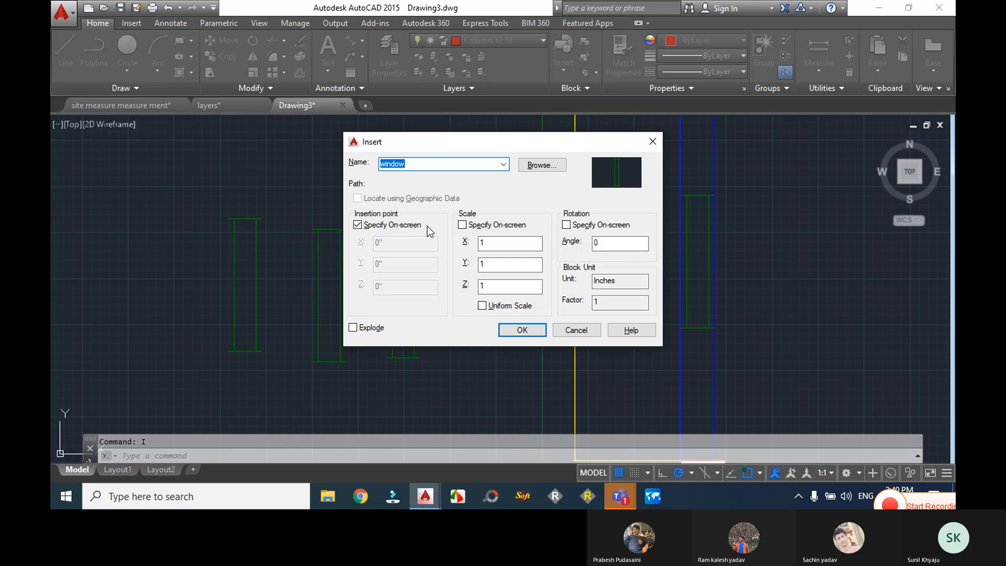
pyautogui.click(503, 165)
pyautogui.click(503, 165)
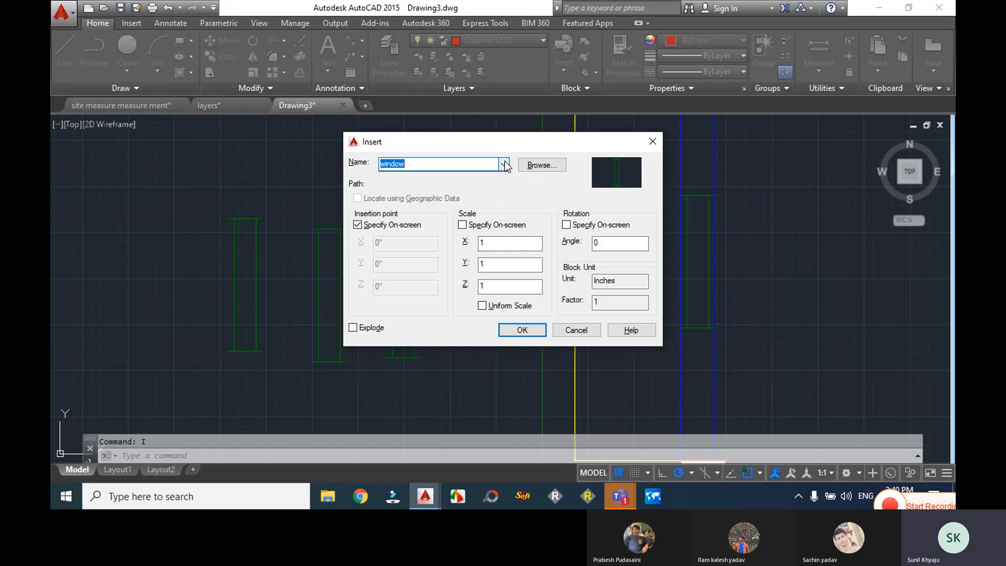
pyautogui.click(505, 166)
pyautogui.click(505, 165)
pyautogui.click(652, 142)
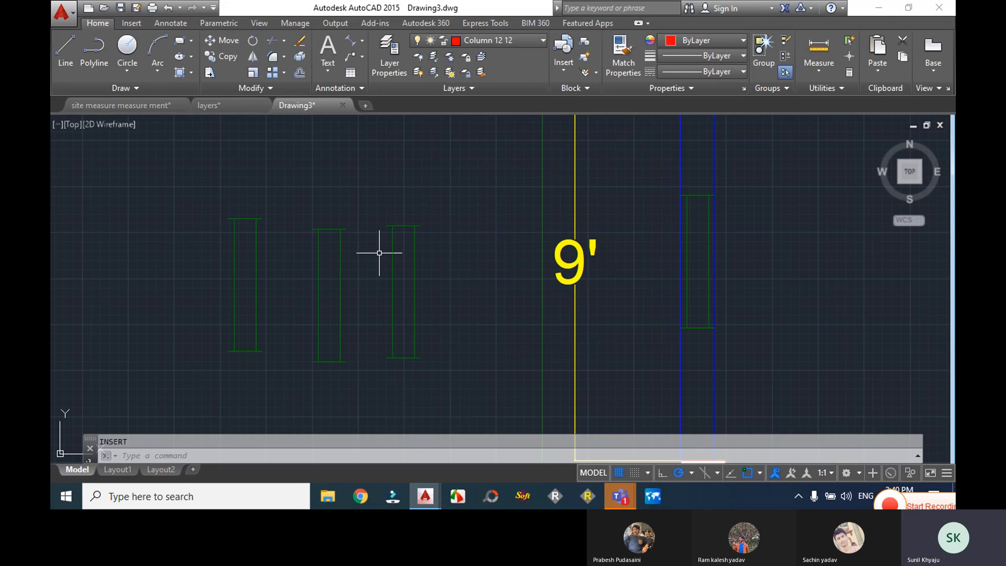
# - Create block w1 from the original window symbol's four lines with the Retain option, its base point just above and left of the symbol
pyautogui.write('B')
pyautogui.press('Return')
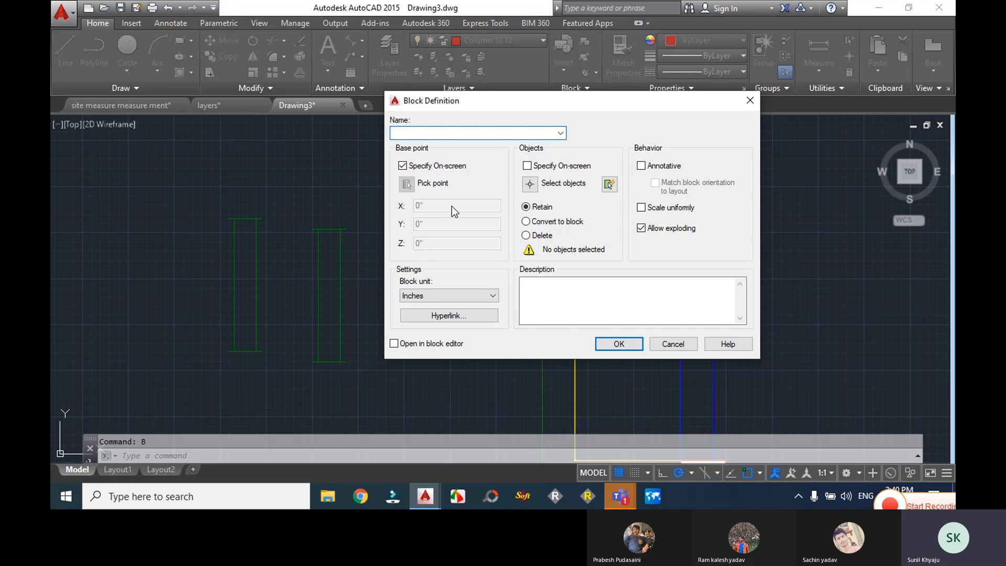
pyautogui.click(530, 183)
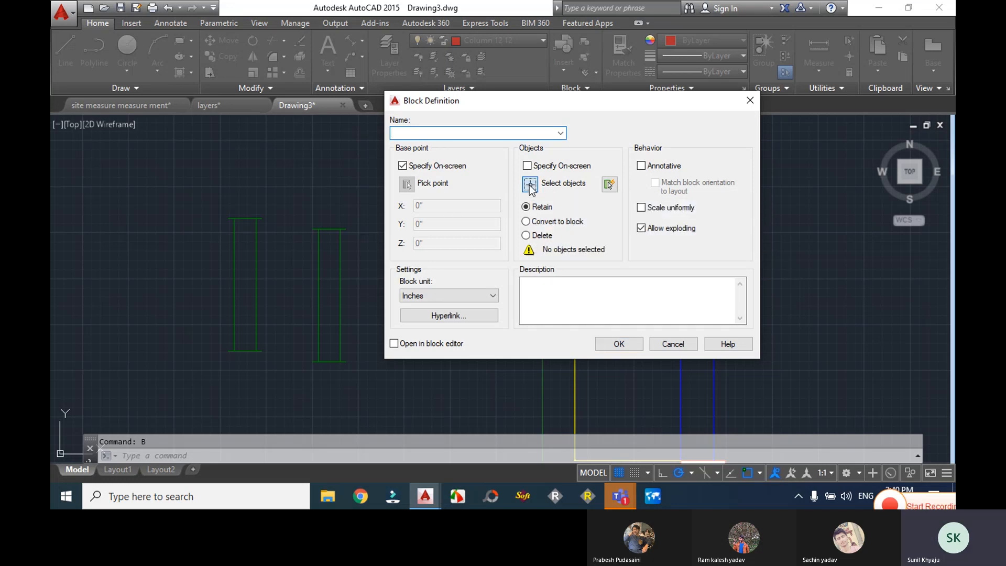
pyautogui.click(441, 370)
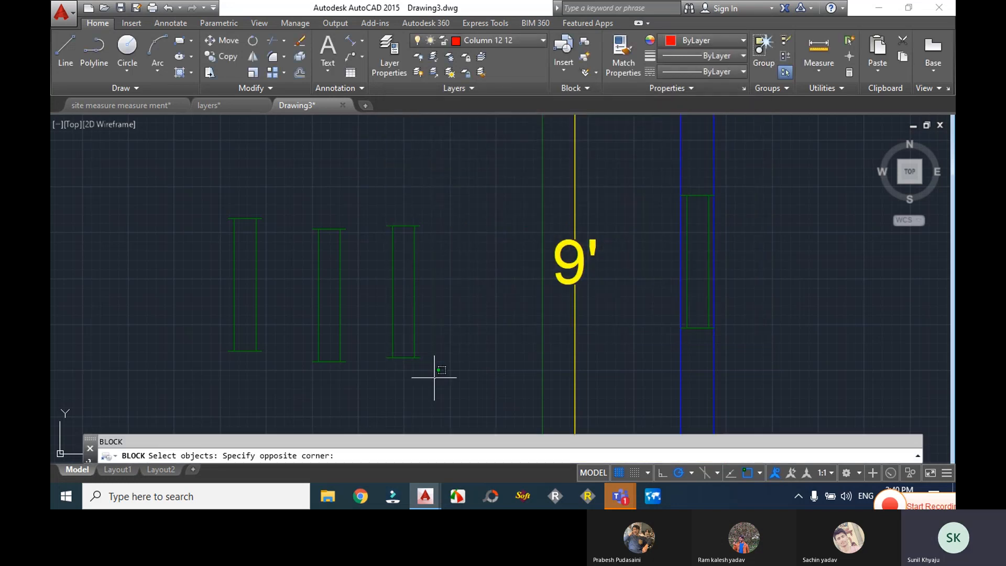
pyautogui.click(383, 207)
pyautogui.press('Return')
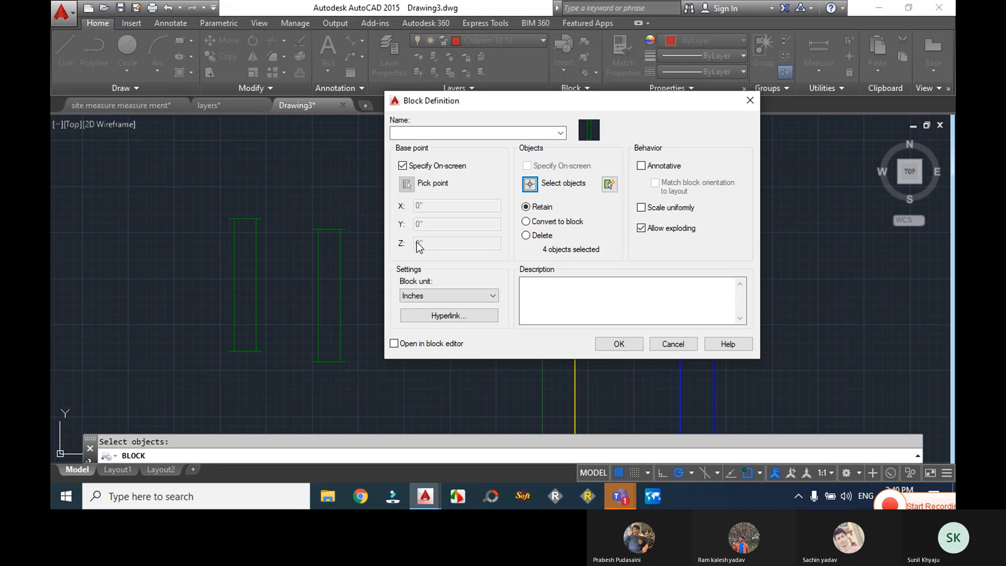
pyautogui.click(445, 133)
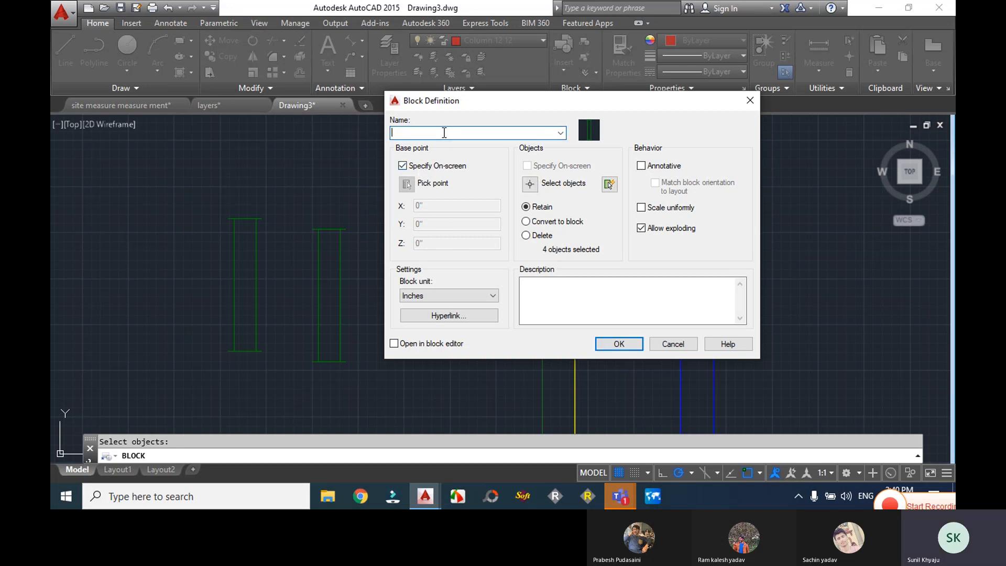
pyautogui.write('w1')
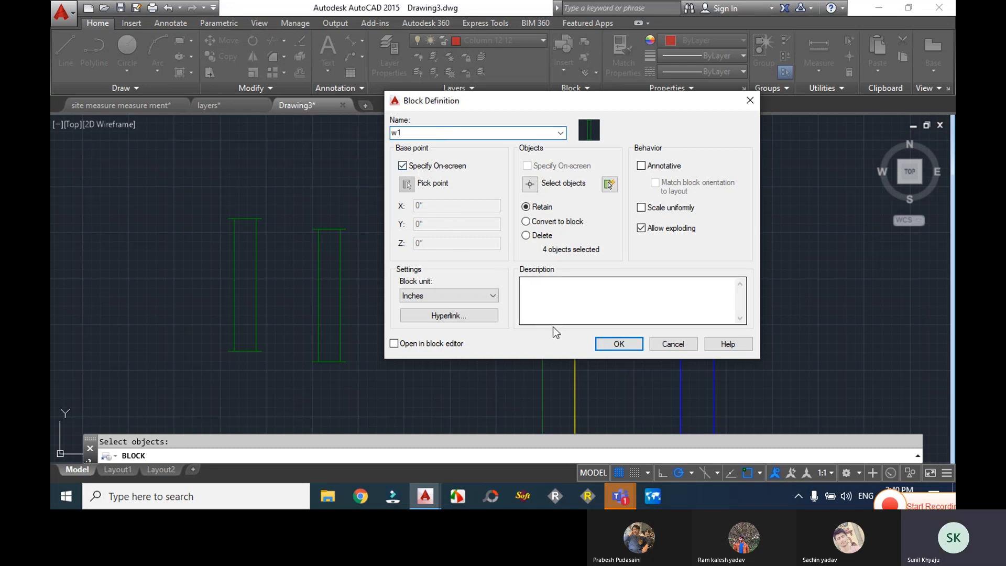
pyautogui.click(607, 344)
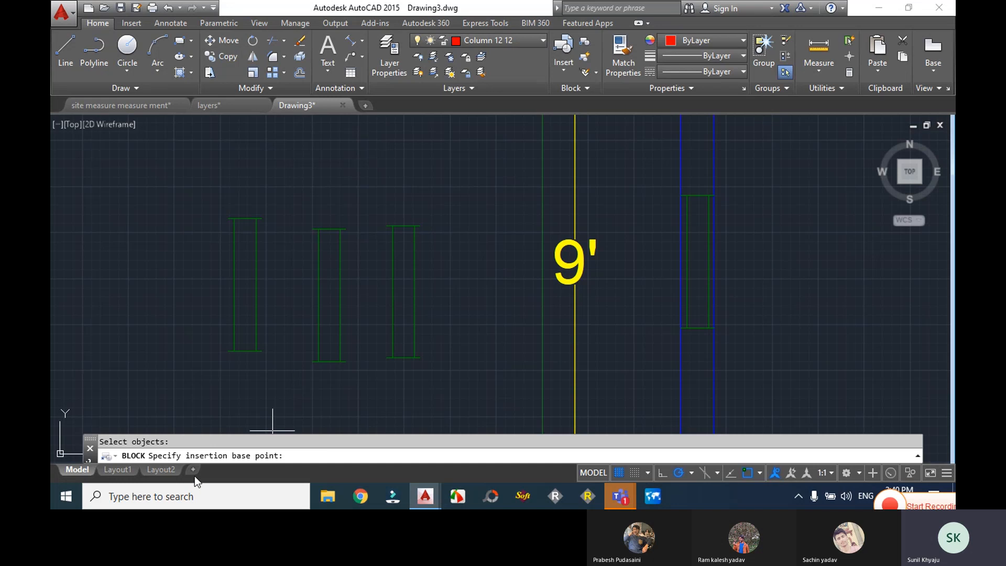
pyautogui.click(376, 178)
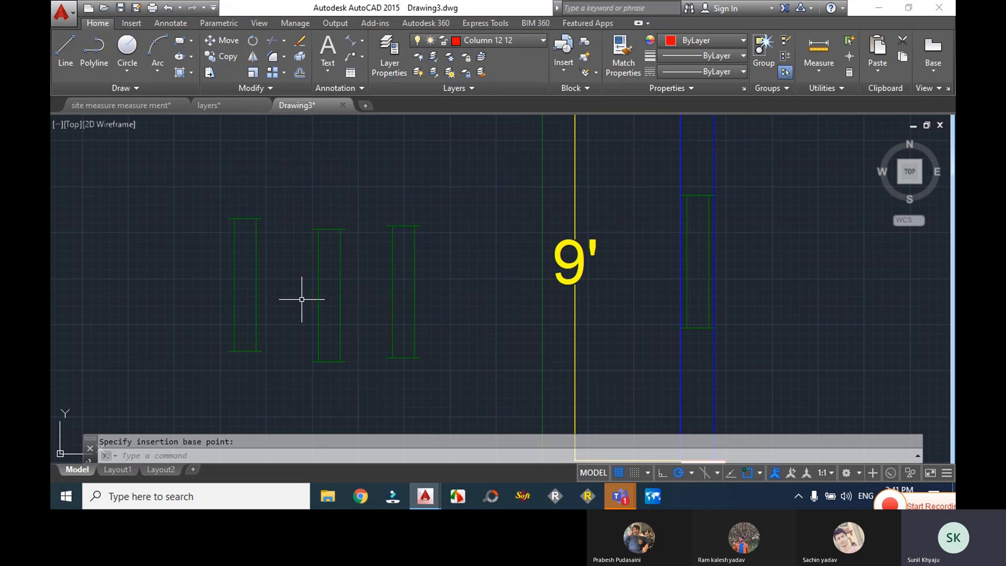
# - Preview the w1 block at the cursor at scale 1, and cancel the insertion without placing it
pyautogui.write('i')
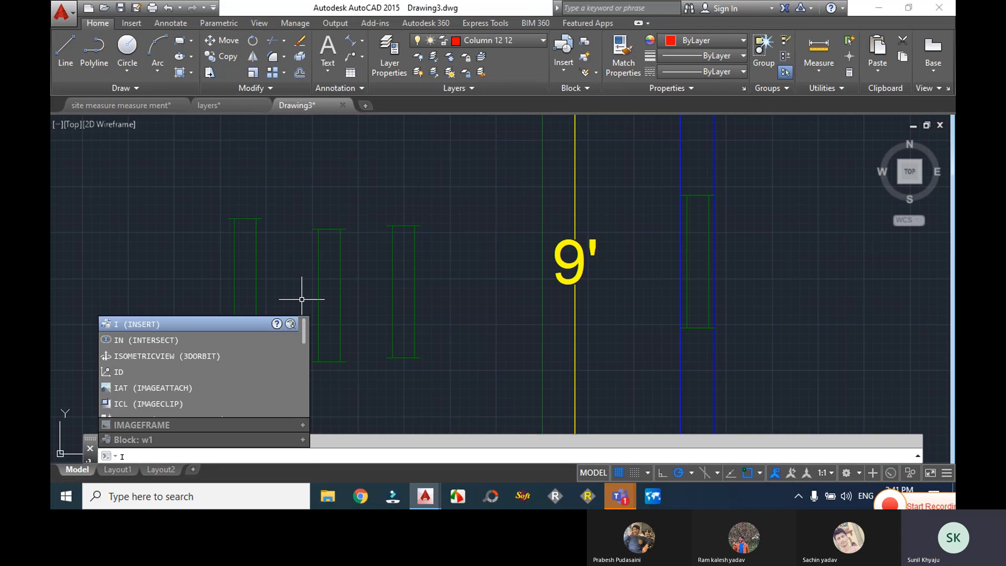
pyautogui.press('Return')
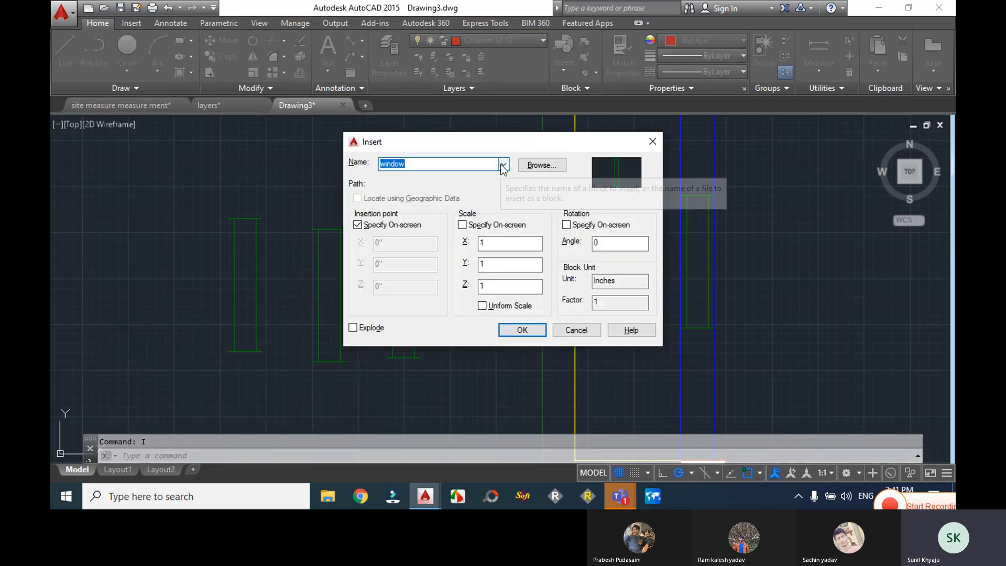
pyautogui.click(503, 166)
pyautogui.click(479, 178)
pyautogui.click(522, 329)
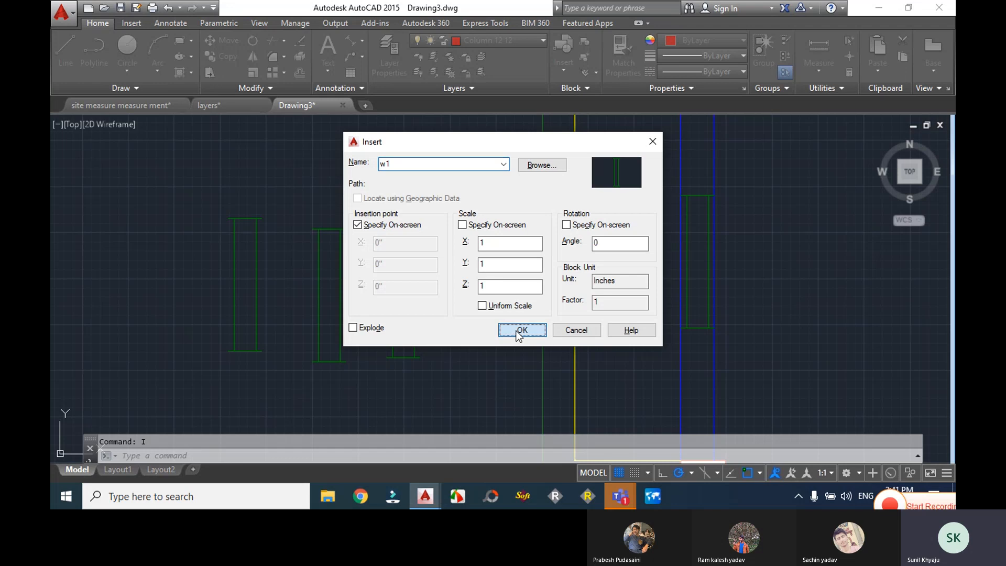
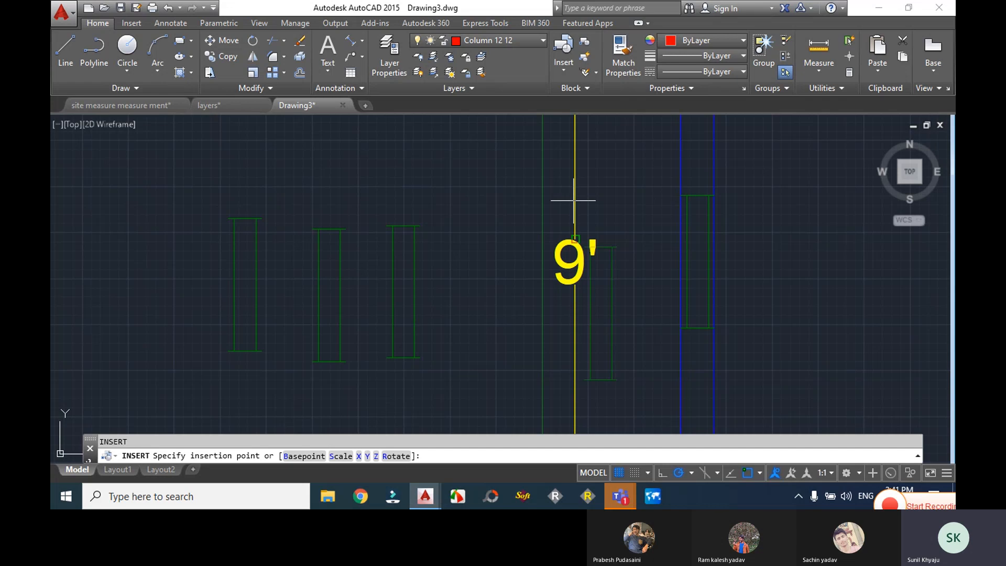
pyautogui.press('Escape')
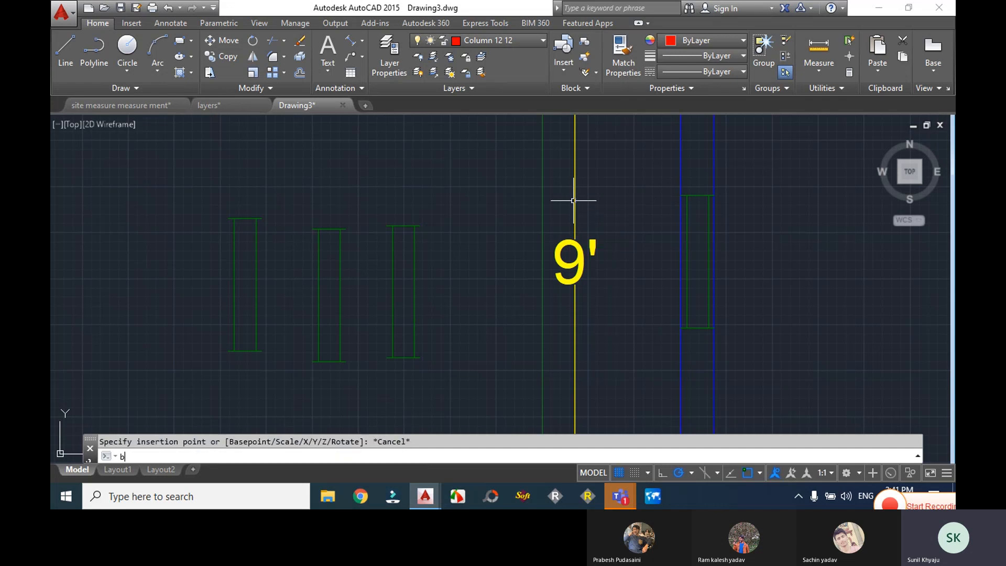
# - Start a new block definition with on-screen base point specification off, and pick the original window symbol's lower-left corner as base point
pyautogui.write('B')
pyautogui.press('Return')
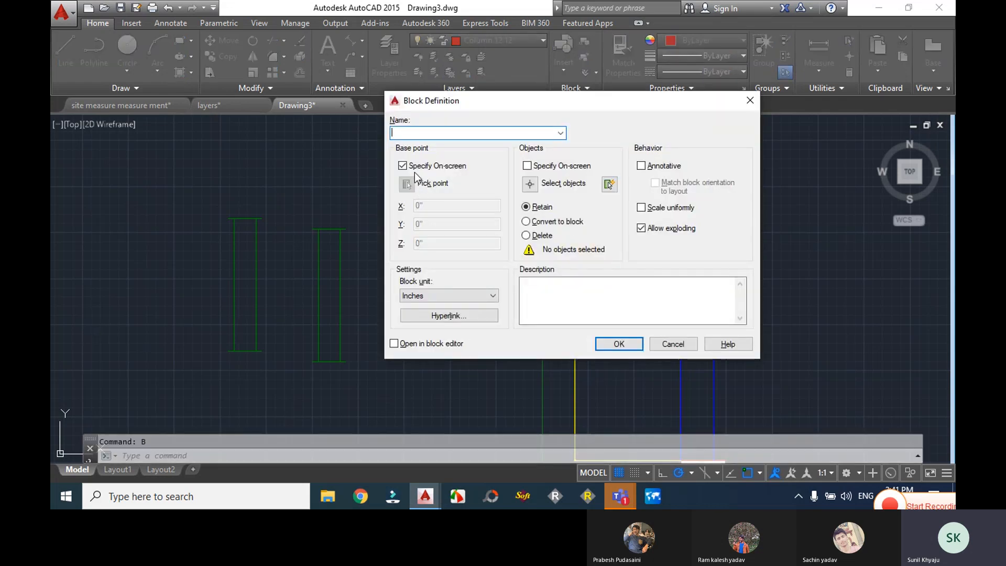
pyautogui.click(405, 166)
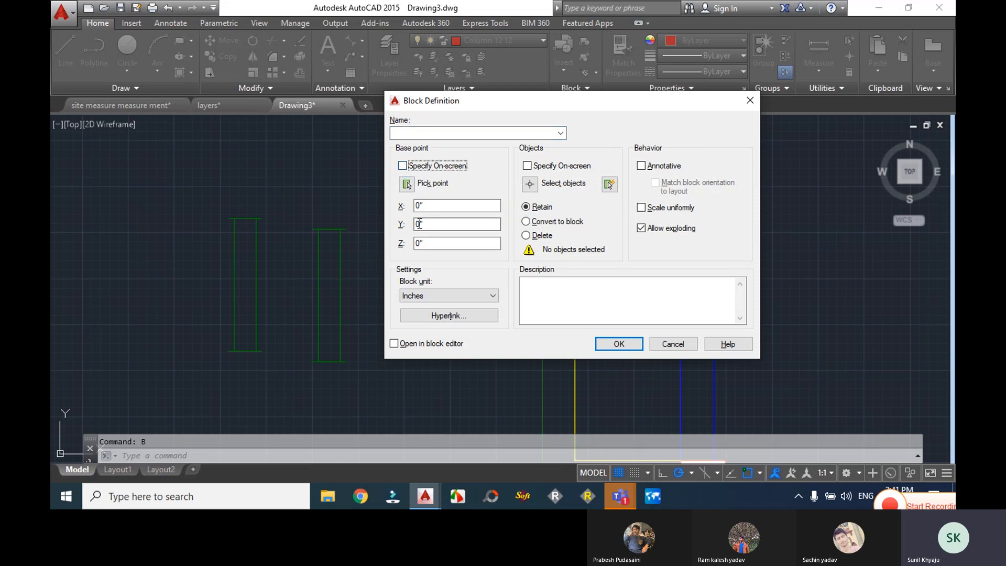
pyautogui.click(407, 184)
pyautogui.click(230, 219)
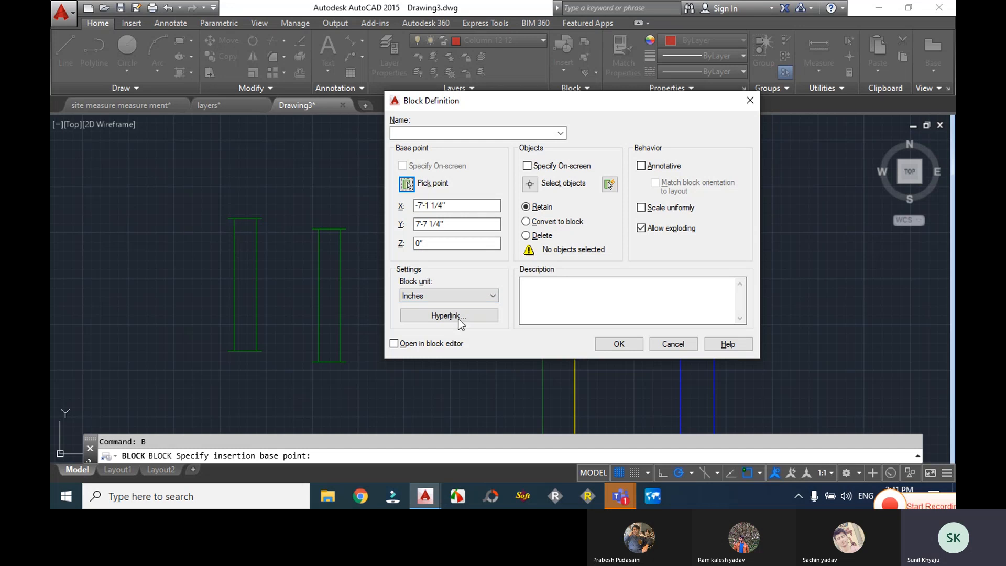
pyautogui.moveTo(508, 108); pyautogui.dragTo(616, 130)
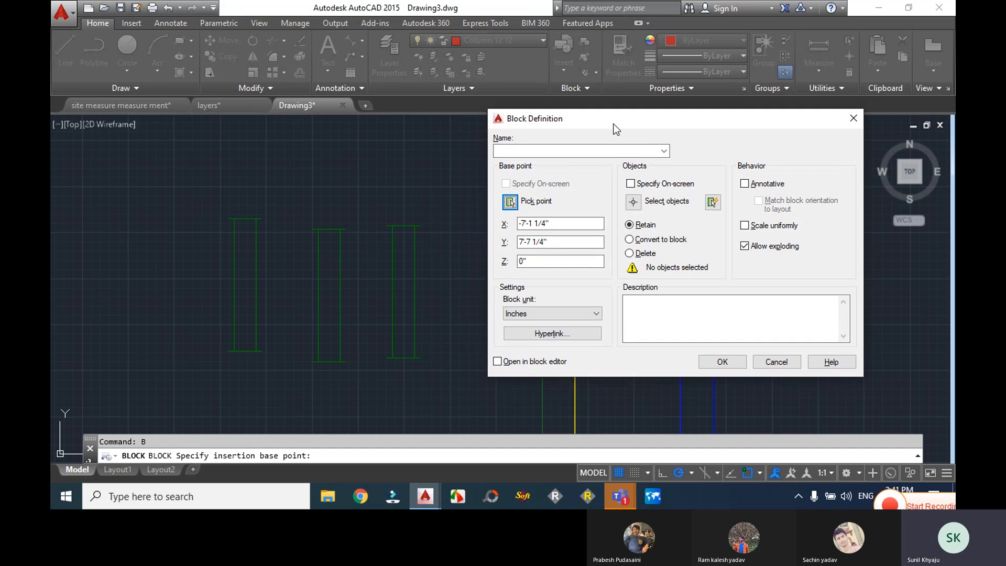
pyautogui.click(510, 202)
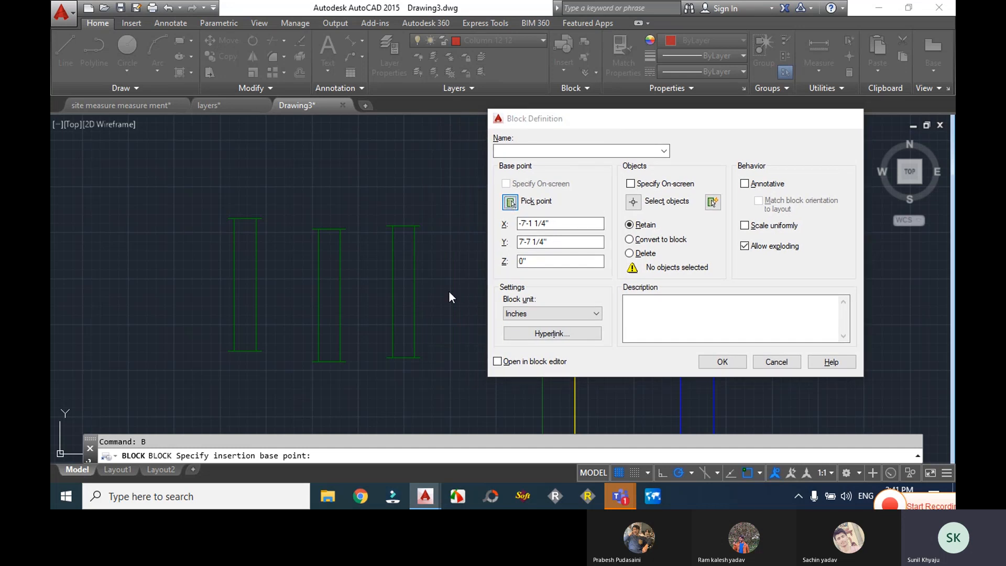
pyautogui.click(389, 359)
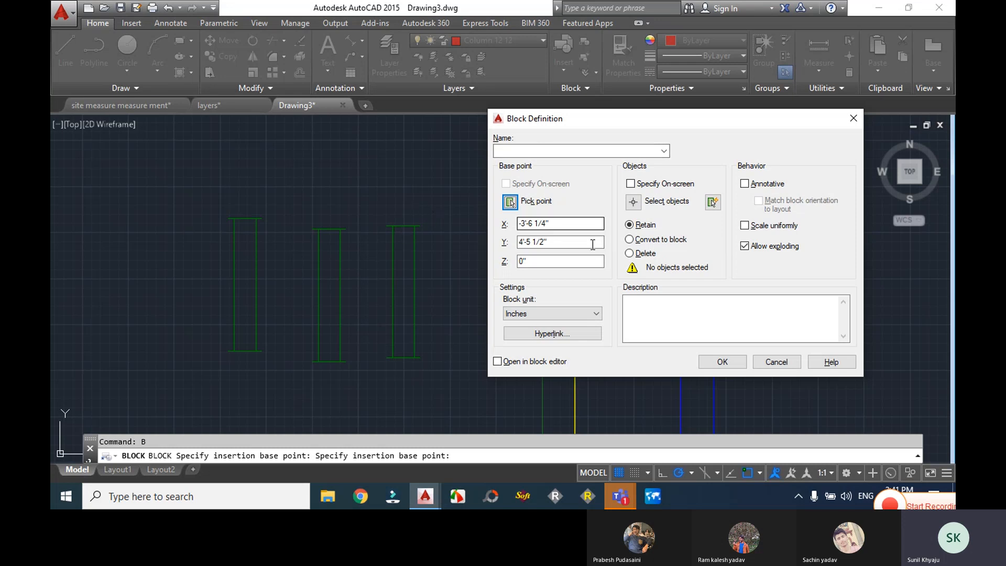
# - Set the objects option to Convert to block, name the block w2, and create it without selecting any objects
pyautogui.click(631, 241)
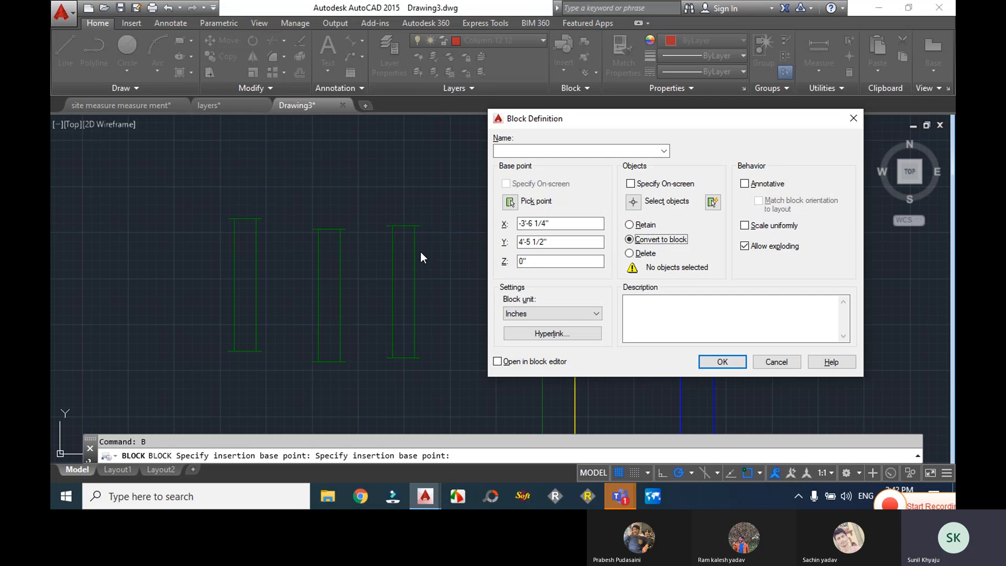
pyautogui.click(579, 151)
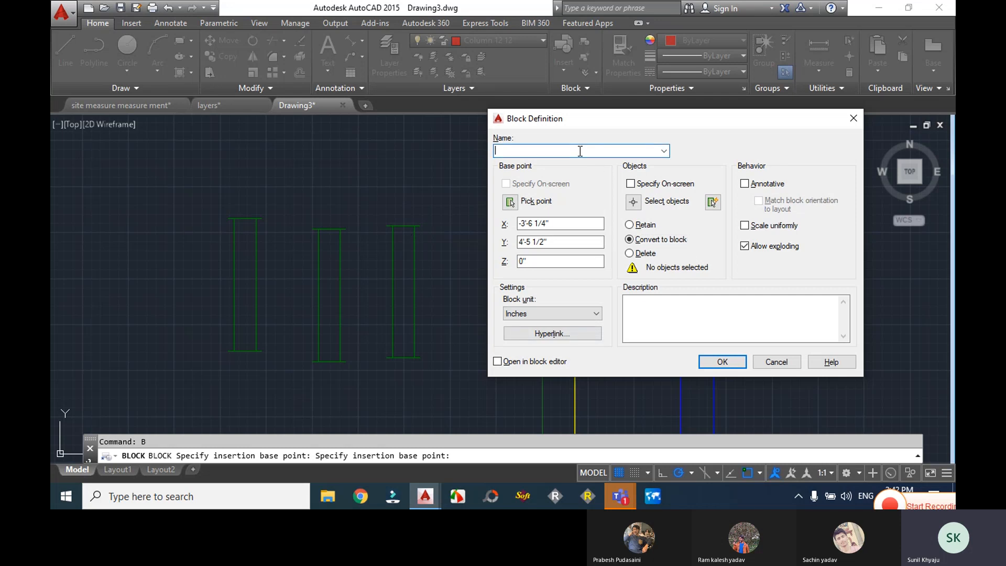
pyautogui.click(723, 363)
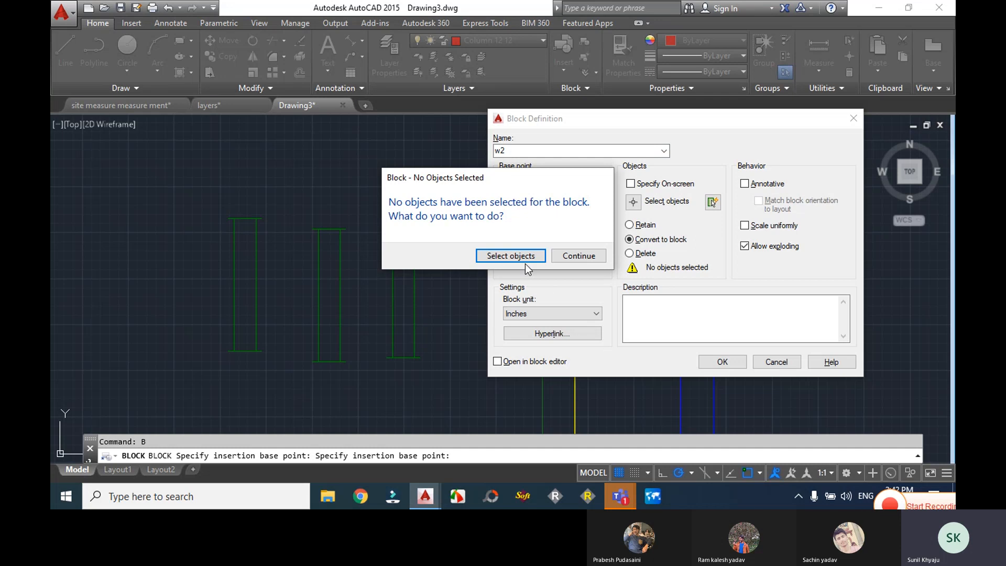
pyautogui.click(577, 256)
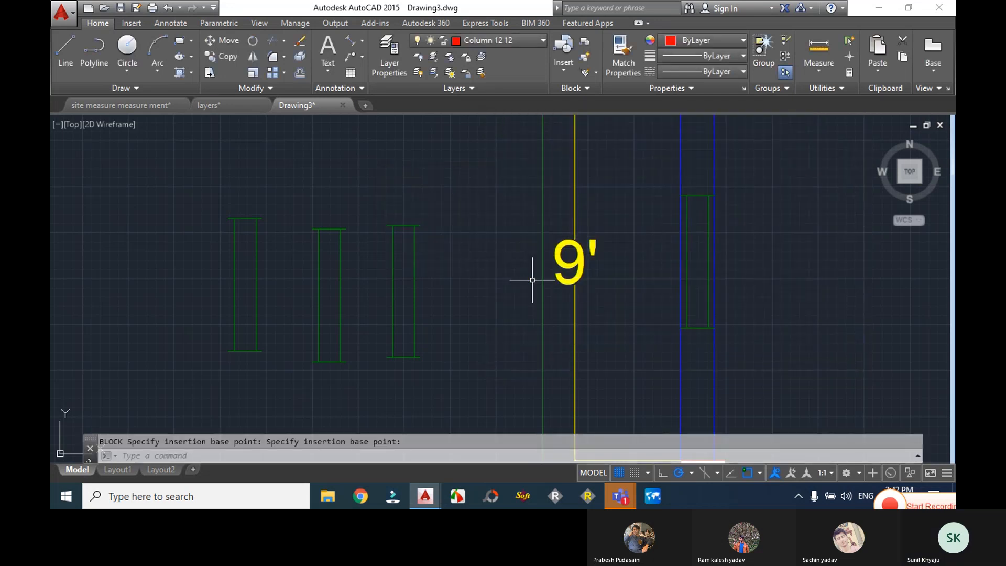
# - Create block w3 from the rightmost loose window symbol's four lines with Convert to block, using its lower-left corner as base point
pyautogui.press('Escape')
pyautogui.write('b')
pyautogui.press('Return')
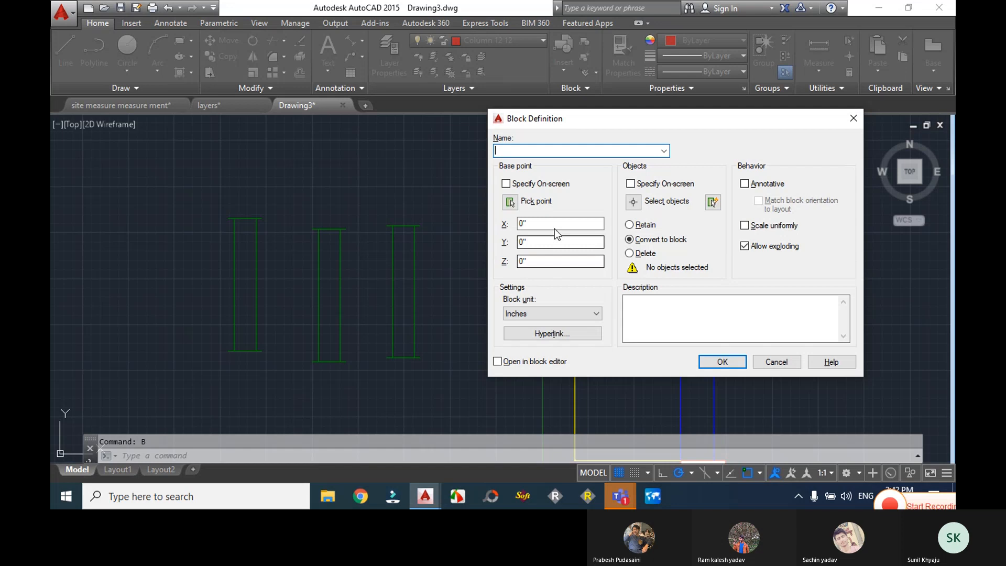
pyautogui.click(510, 202)
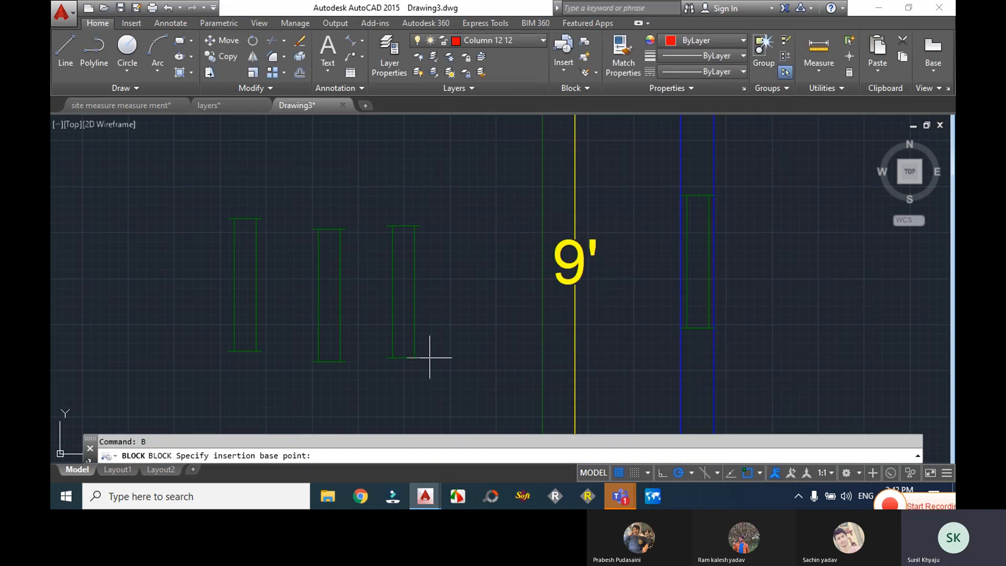
pyautogui.click(384, 366)
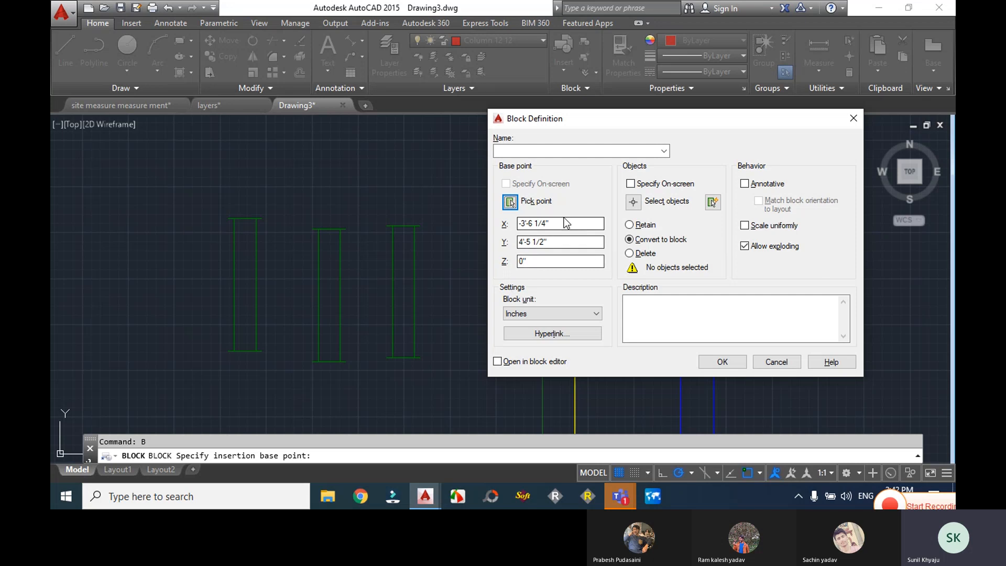
pyautogui.click(638, 205)
pyautogui.click(470, 372)
pyautogui.click(383, 218)
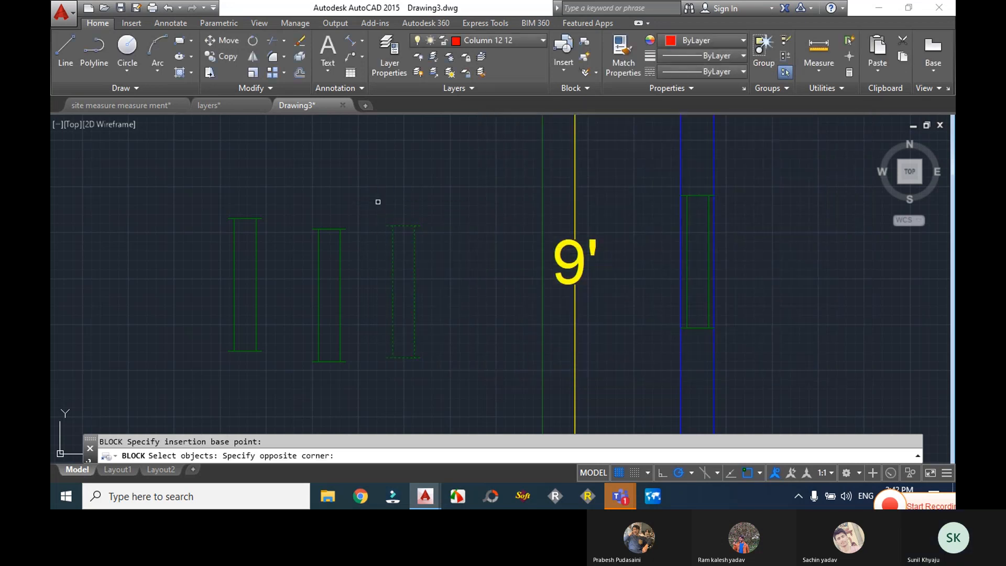
pyautogui.press('Return')
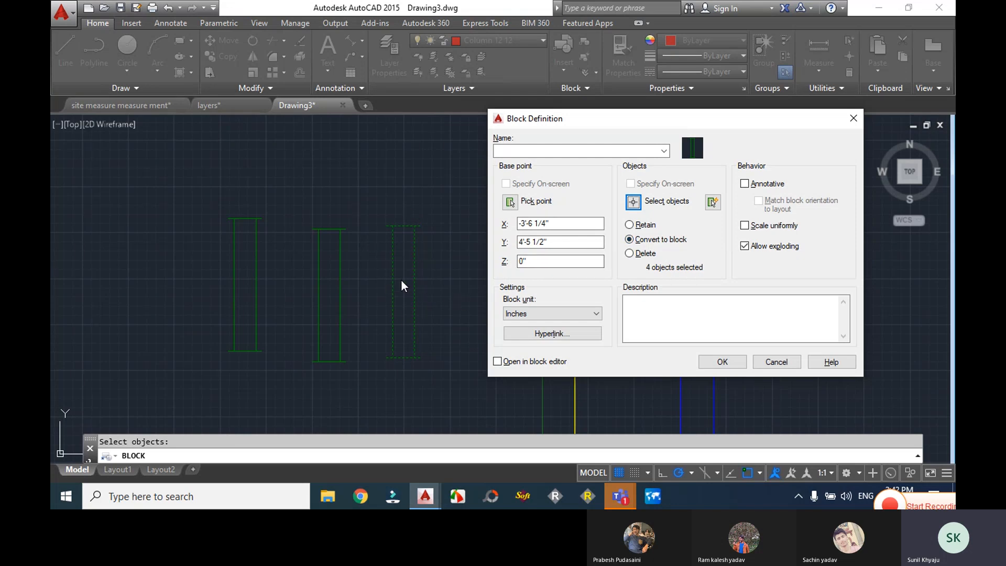
pyautogui.click(518, 152)
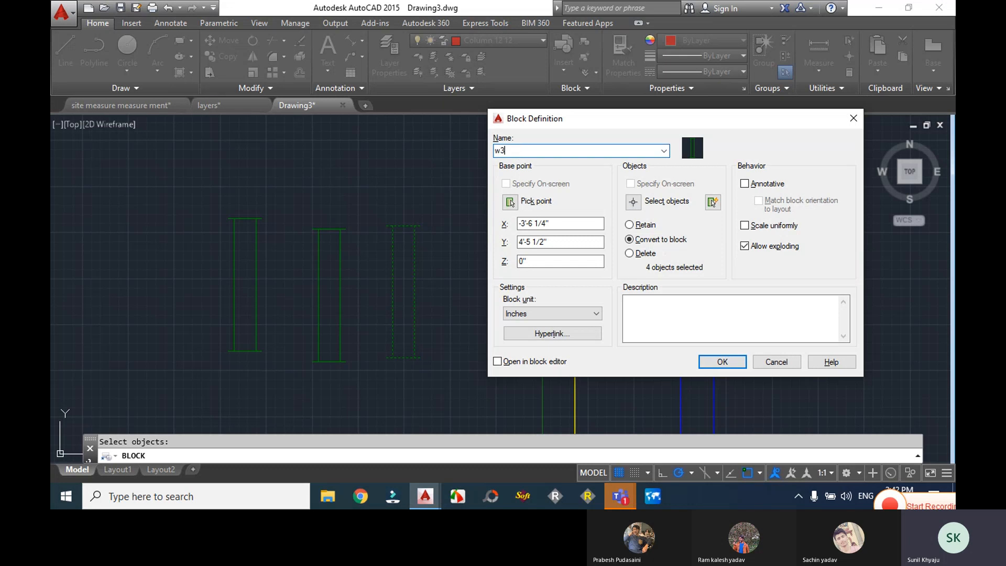
pyautogui.click(722, 361)
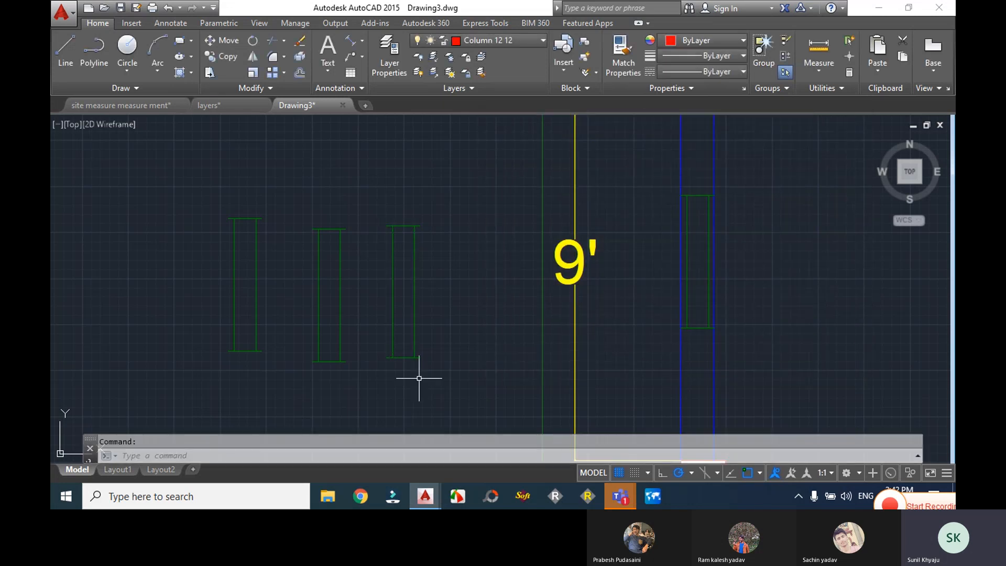
# - Delete the three loose window symbols beside the floor plan
pyautogui.click(415, 316)
pyautogui.moveTo(413, 321)
pyautogui.press('Escape')
pyautogui.scroll(-4, 426, 304)
pyautogui.click(435, 351)
pyautogui.click(364, 301)
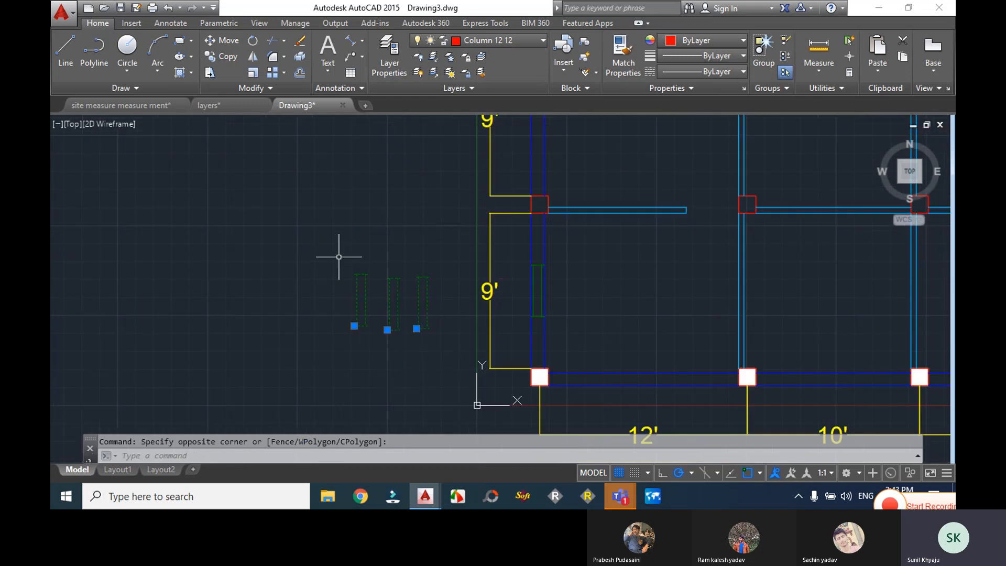
pyautogui.press('Delete')
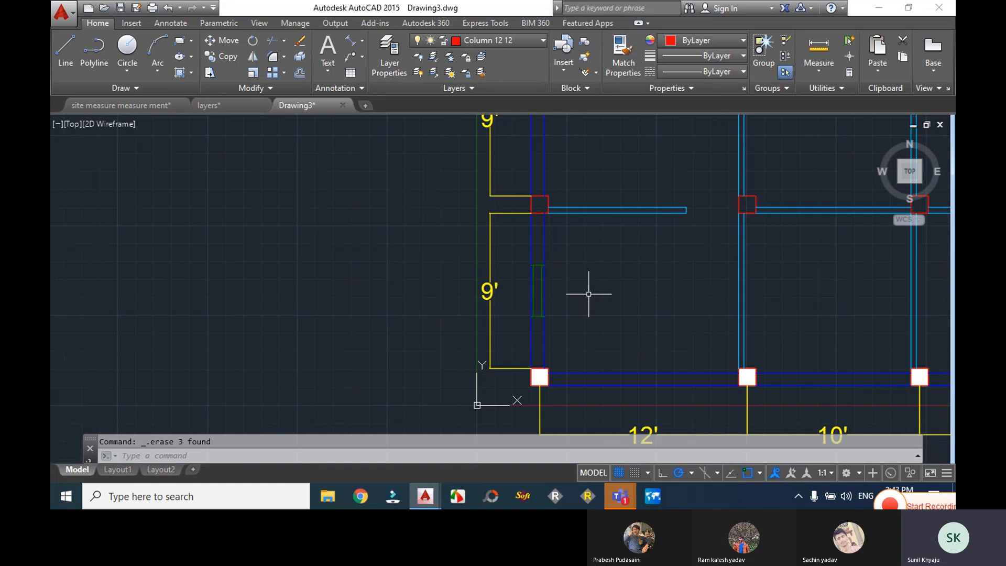
# - Insert the block named window at scale 1, placed at the midpoint of the outer wall line in the upper-left 9' bay
pyautogui.moveTo(617, 332)
pyautogui.mouseDown(button='middle')
pyautogui.moveTo(485, 227)
pyautogui.moveTo(400, 222)
pyautogui.mouseUp(button='middle')
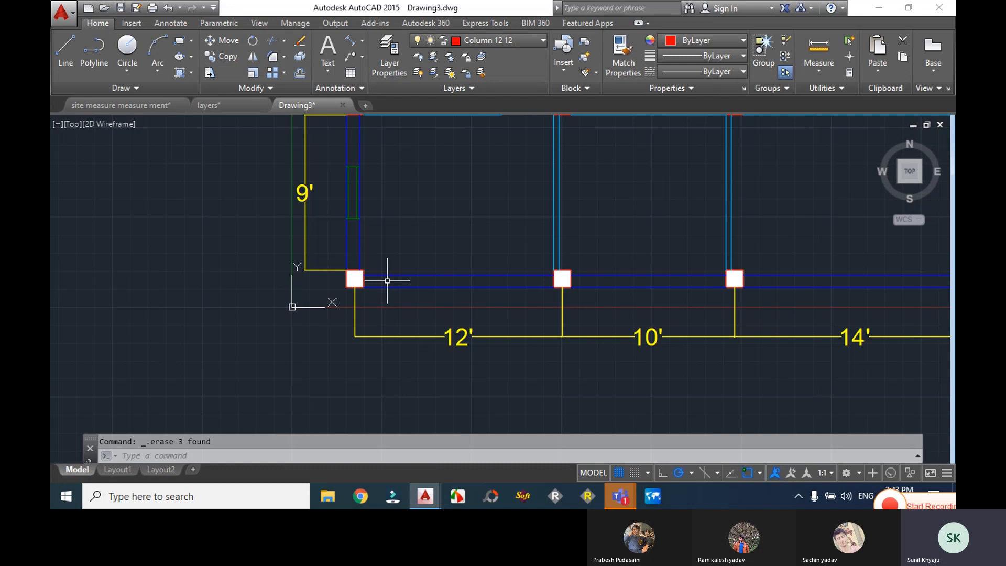
pyautogui.moveTo(259, 266); pyautogui.dragTo(398, 278, button='middle')
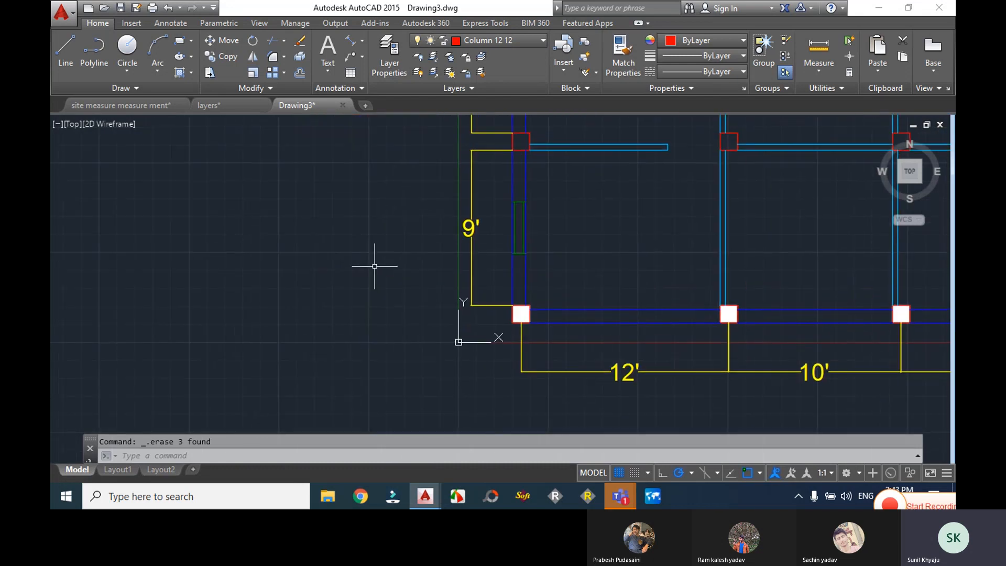
pyautogui.write('I')
pyautogui.press('Return')
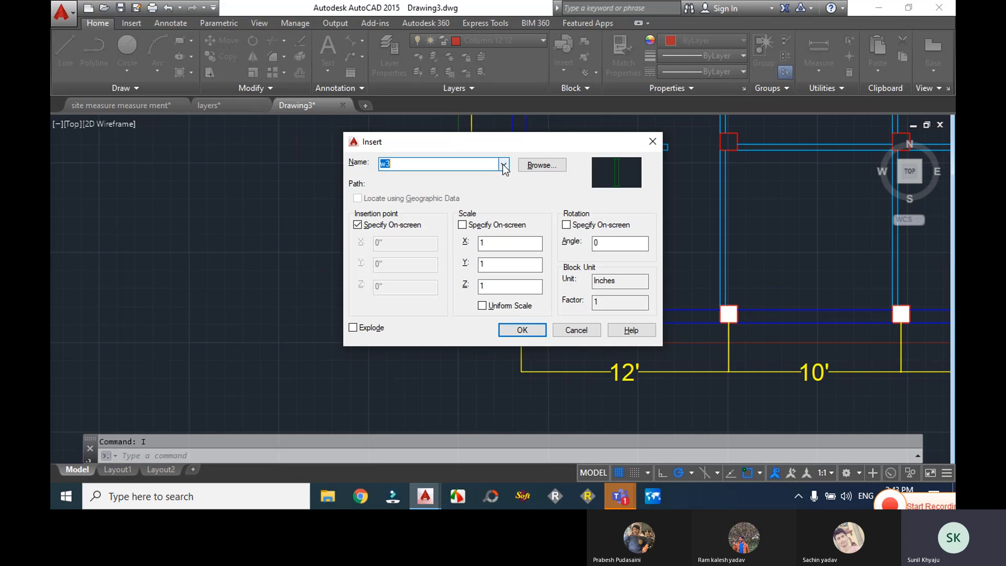
pyautogui.click(503, 164)
pyautogui.click(395, 203)
pyautogui.click(523, 330)
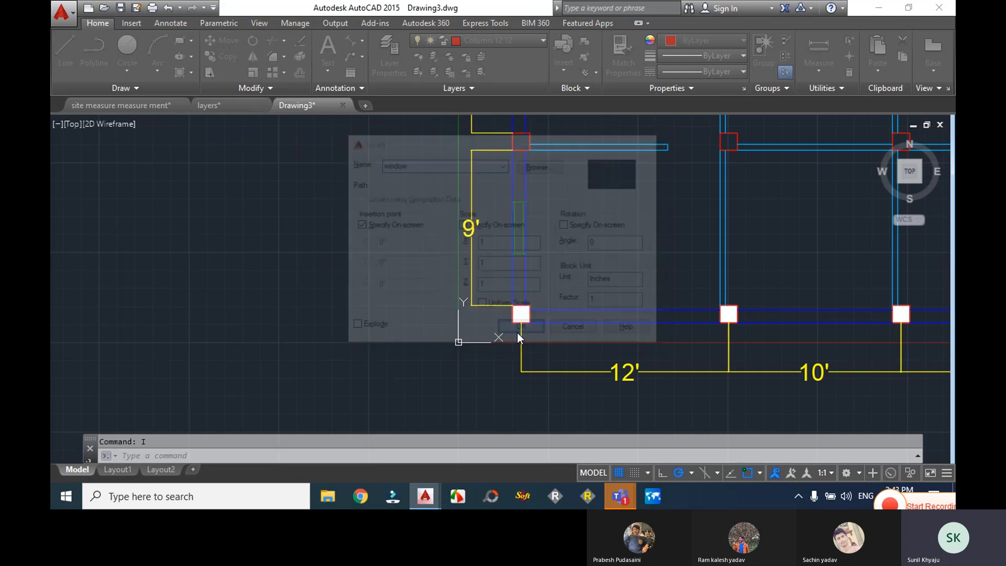
pyautogui.moveTo(613, 231); pyautogui.dragTo(590, 393, button='middle')
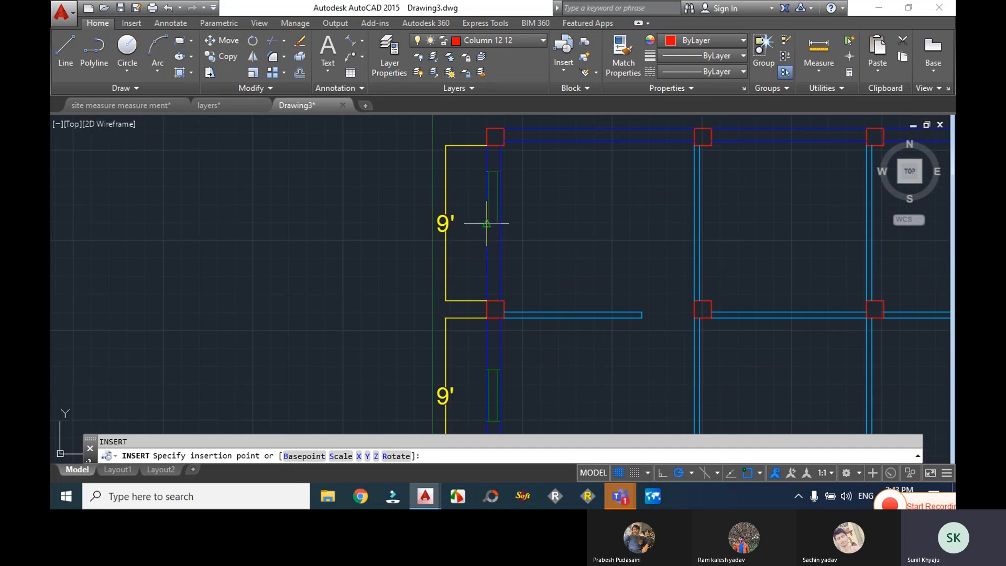
pyautogui.click(486, 223)
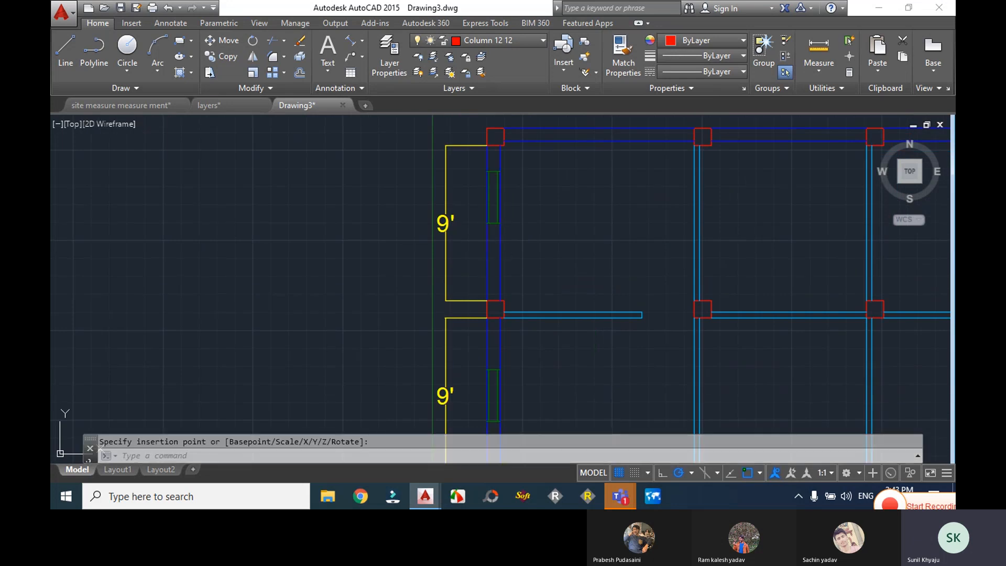
pyautogui.moveTo(290, 212); pyautogui.dragTo(296, 285, button='middle')
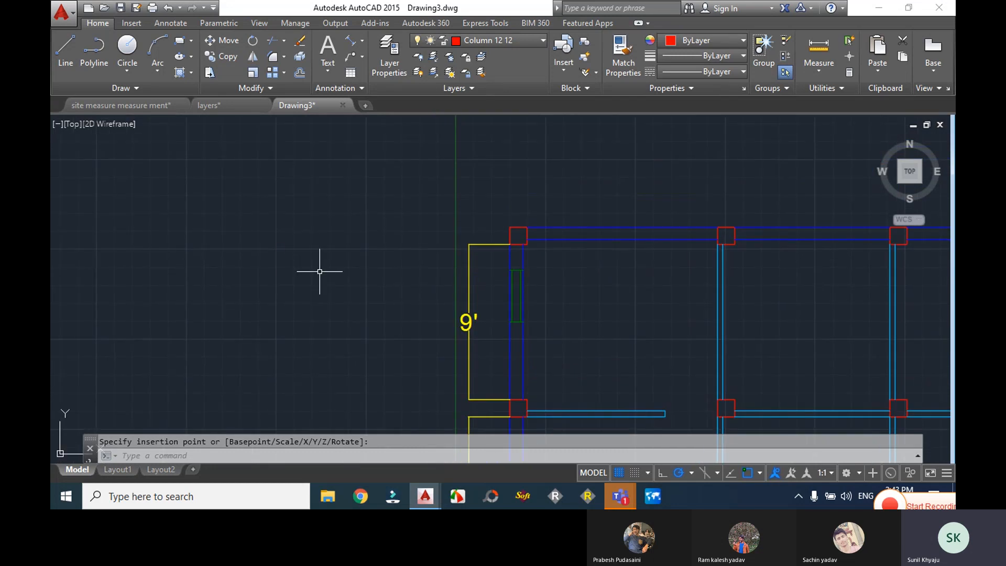
pyautogui.scroll(2, 352, 284)
pyautogui.moveTo(301, 189)
pyautogui.mouseDown(button='middle')
pyautogui.moveTo(209, 157)
pyautogui.moveTo(162, 202)
pyautogui.mouseUp(button='middle')
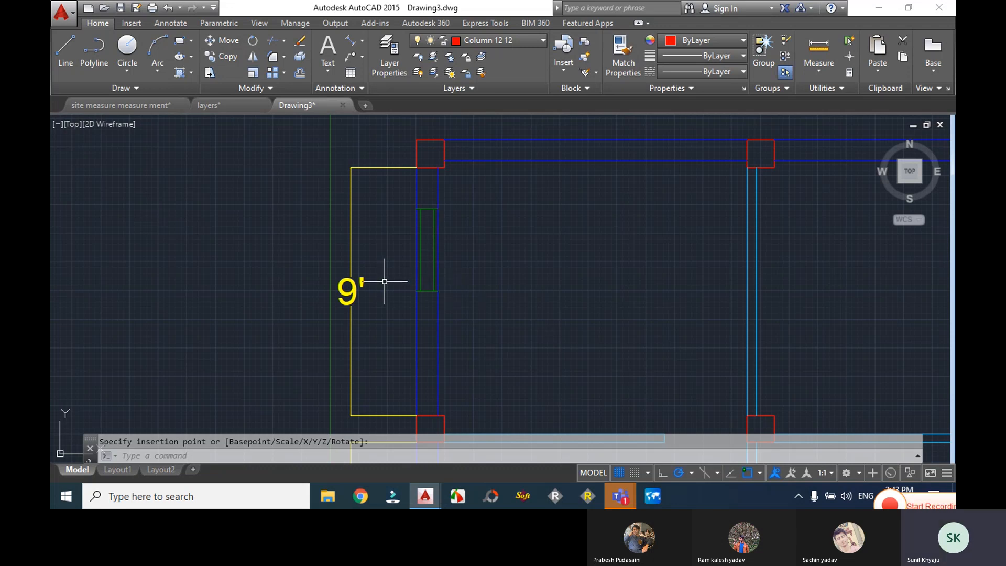
pyautogui.scroll(-2, 456, 310)
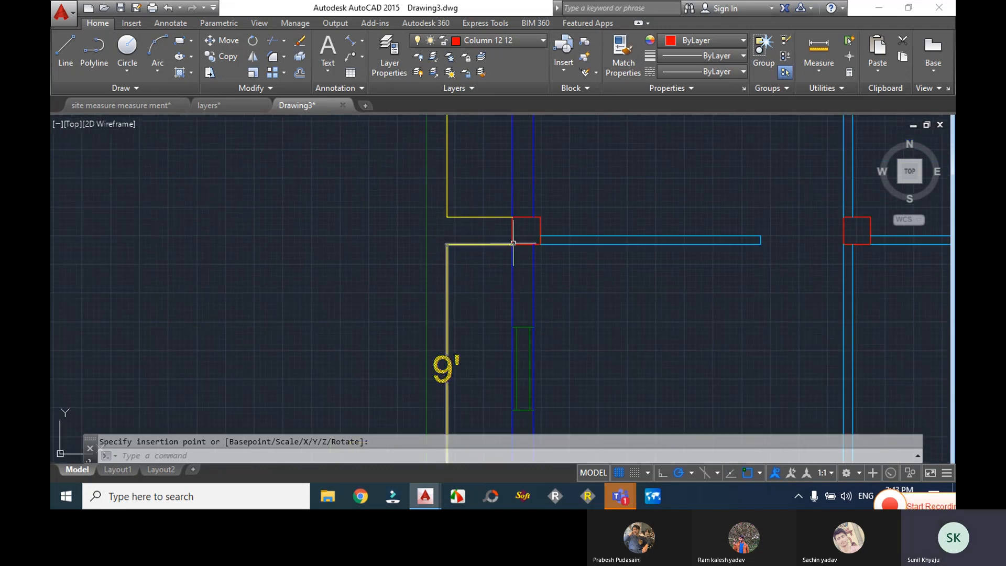
pyautogui.scroll(-2, 512, 292)
pyautogui.scroll(4, 519, 278)
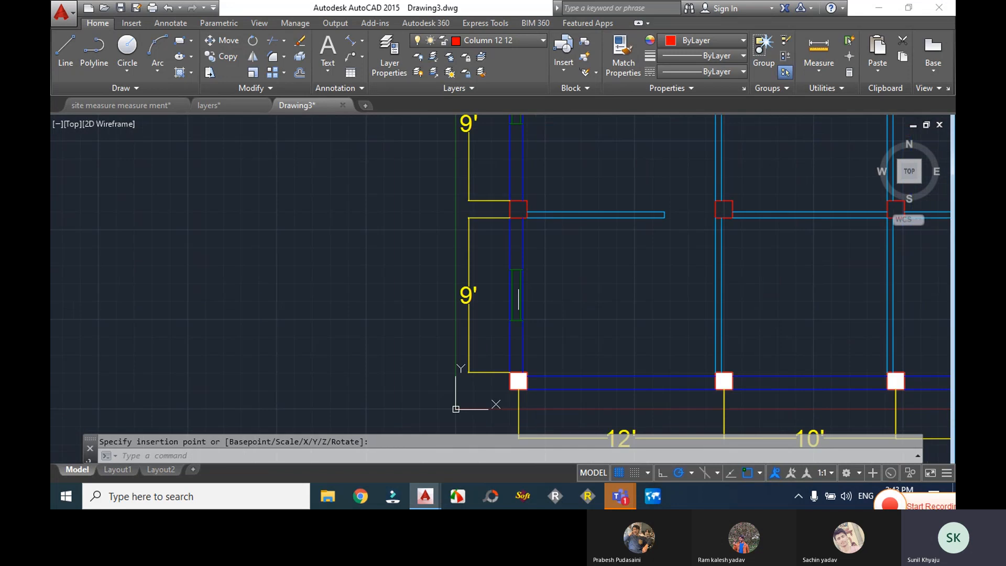
pyautogui.moveTo(534, 271); pyautogui.dragTo(503, 439, button='middle')
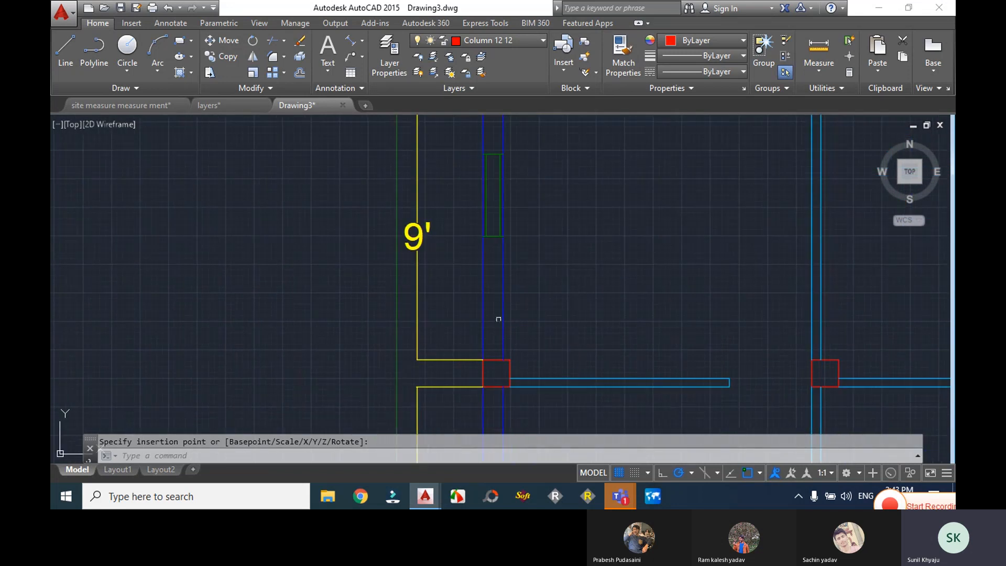
pyautogui.click(487, 192)
pyautogui.write('i')
pyautogui.press('Return')
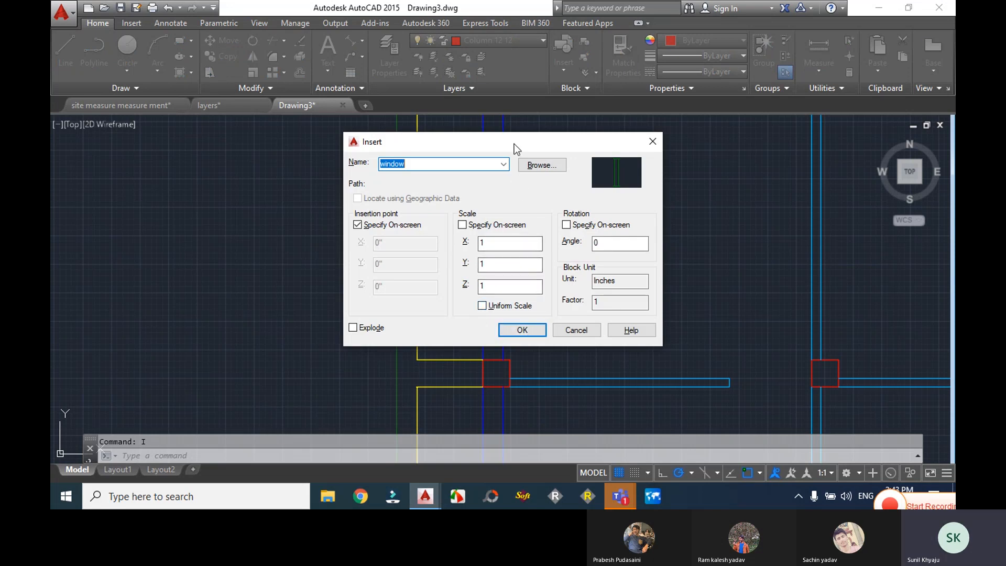
pyautogui.moveTo(514, 144); pyautogui.dragTo(243, 150)
pyautogui.click(379, 149)
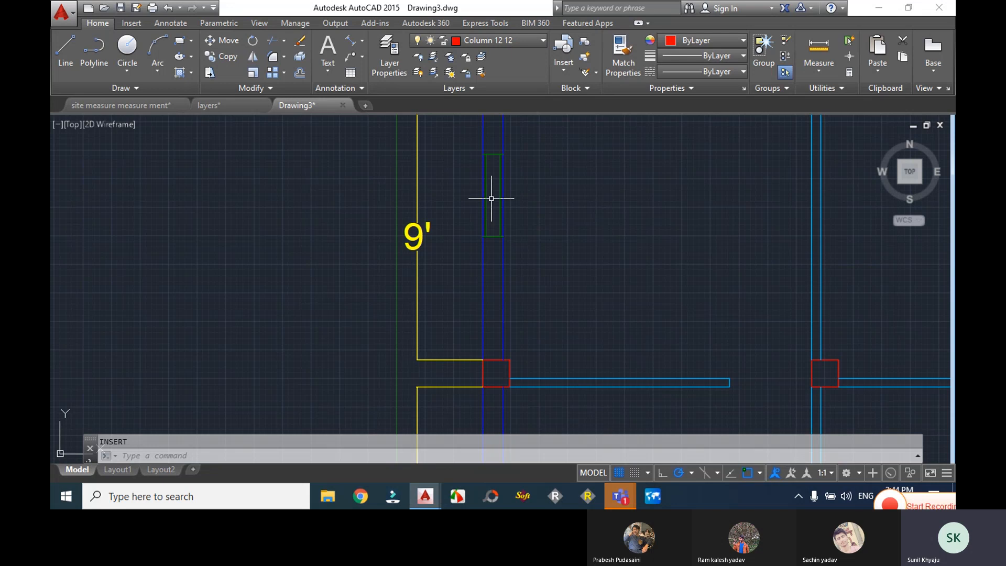
# - Add an aligned dimension along the length of the window inserted in the upper-left bay, just outside the wall
pyautogui.click(350, 40)
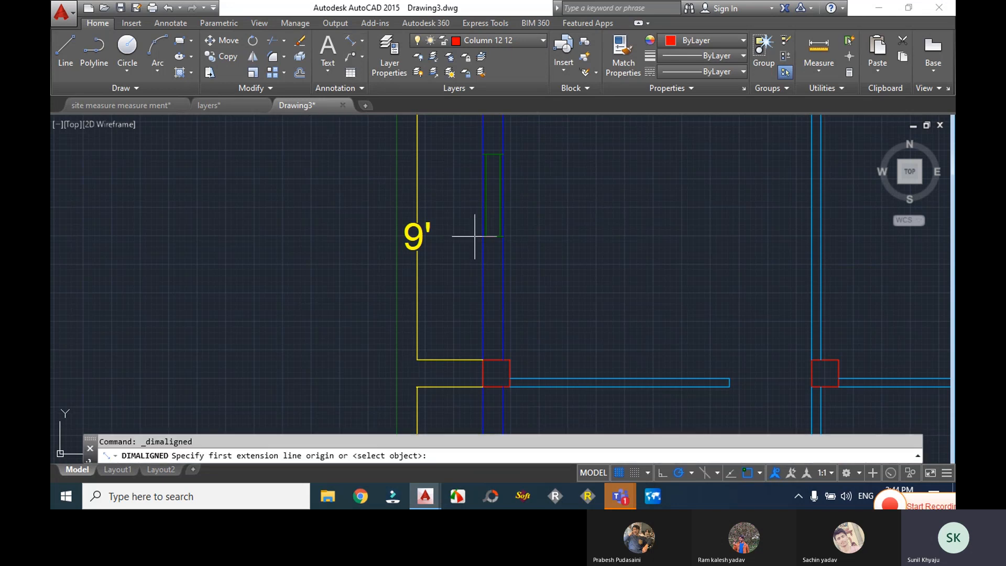
pyautogui.click(482, 236)
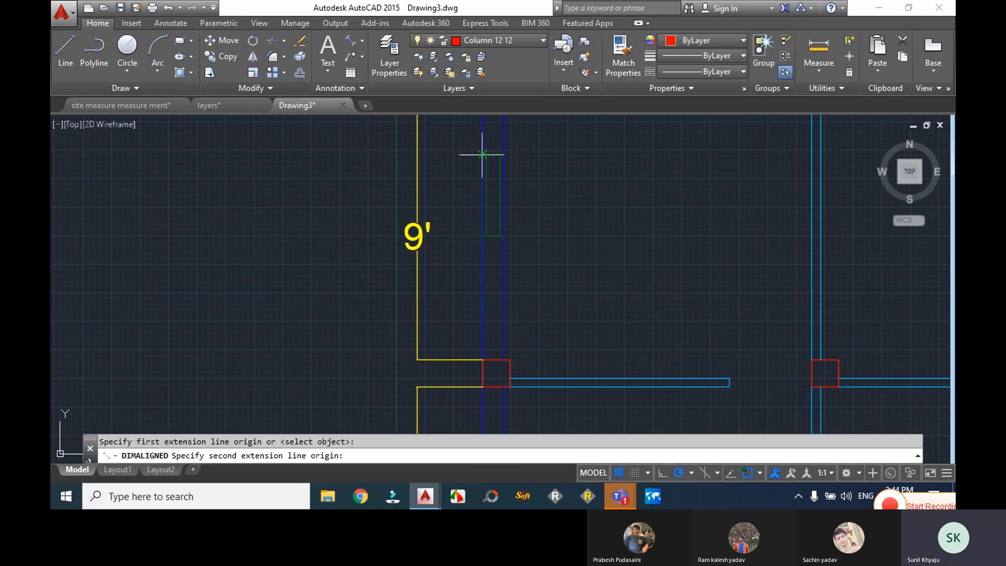
pyautogui.click(482, 155)
pyautogui.click(447, 209)
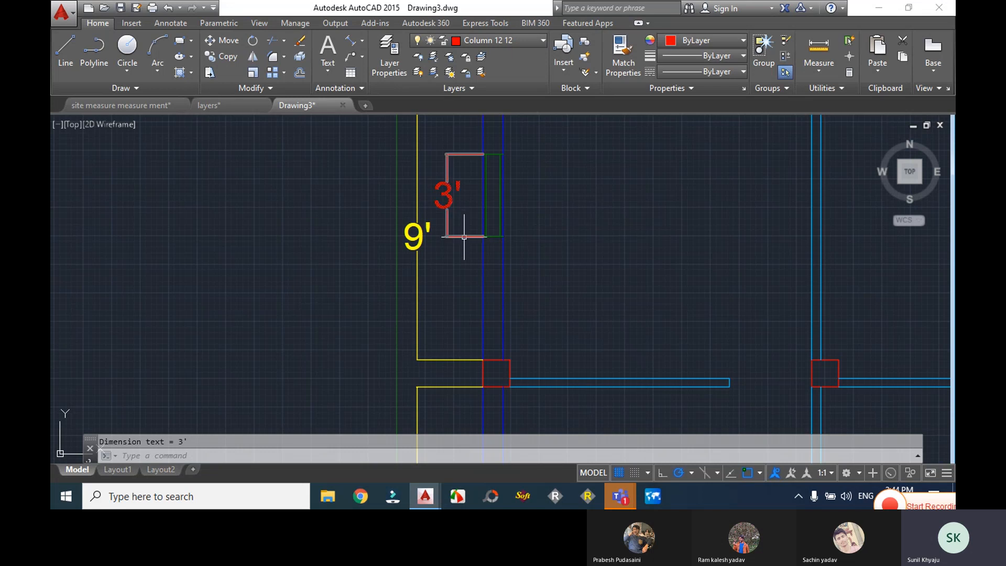
pyautogui.moveTo(464, 237)
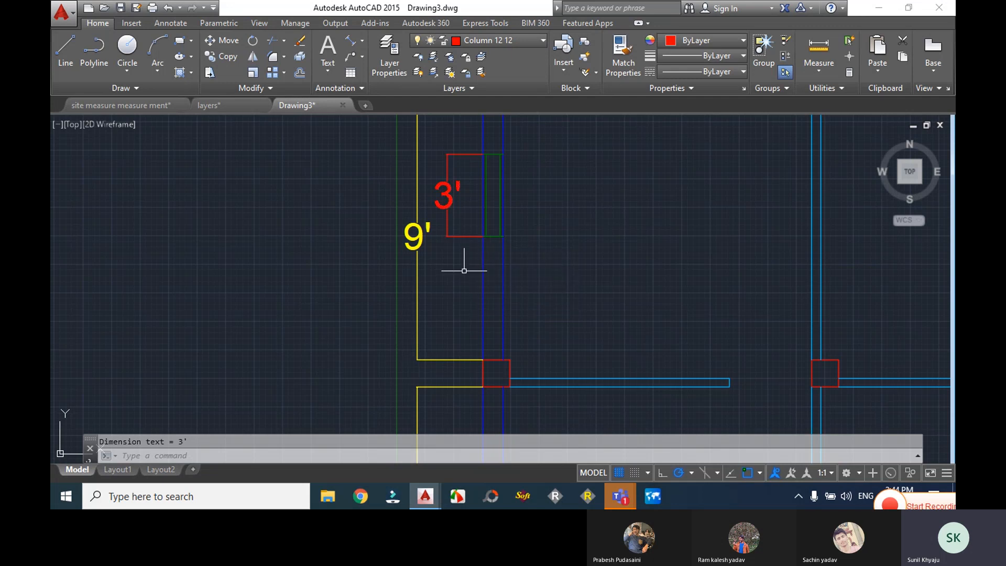
# - Delete the aligned dimension beside the upper-left window
pyautogui.moveTo(460, 265); pyautogui.dragTo(505, 344, button='middle')
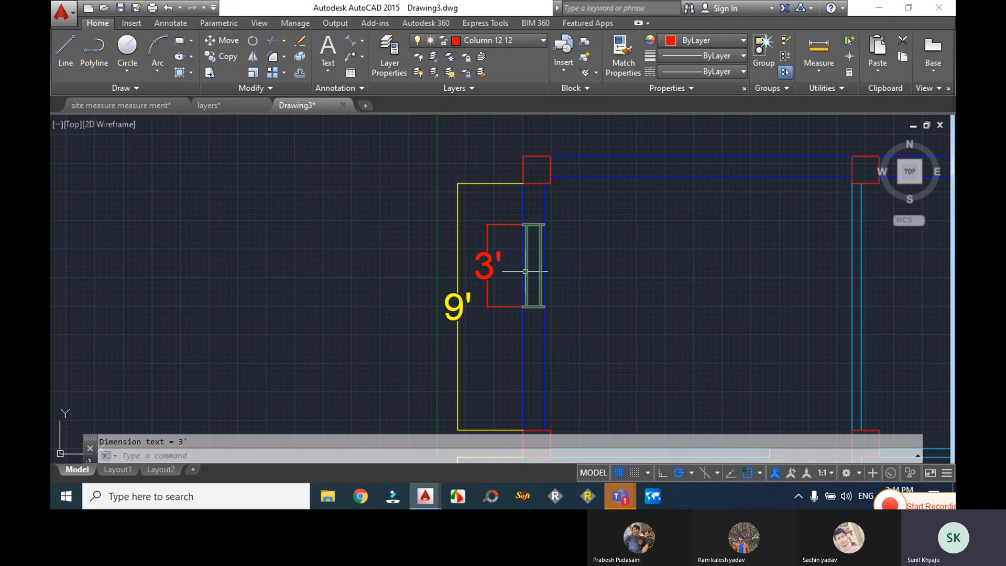
pyautogui.click(498, 307)
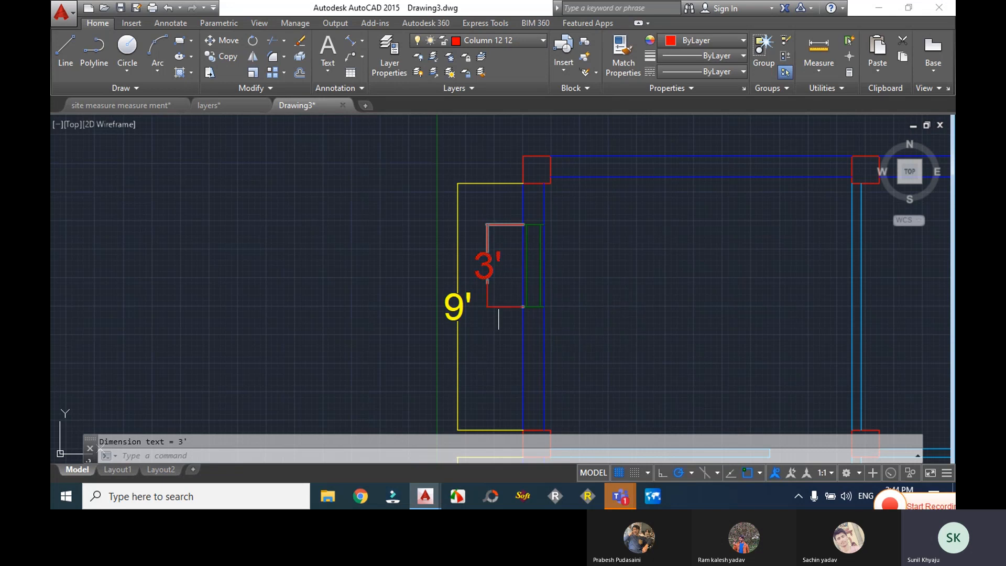
pyautogui.press('Delete')
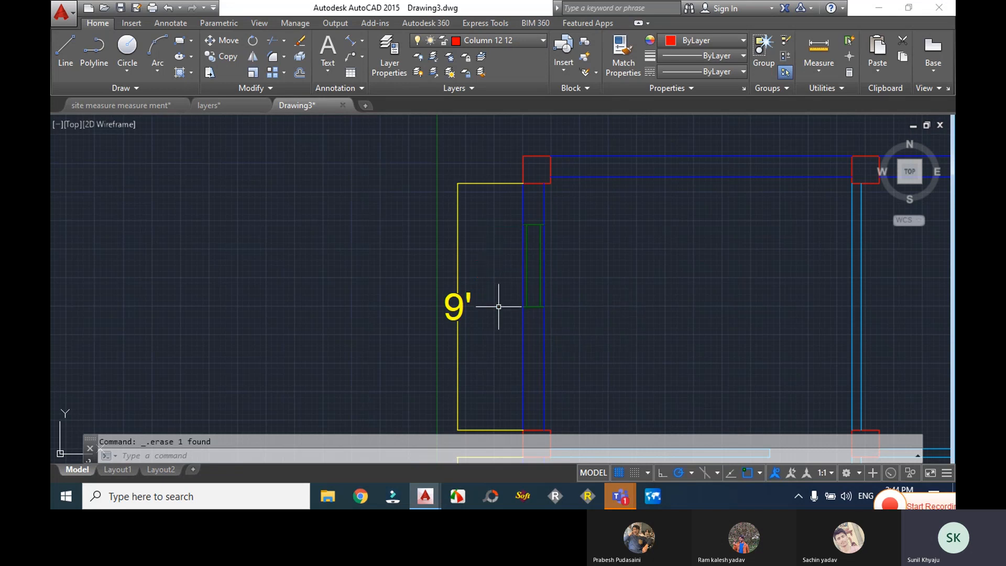
# - Insert another copy of the window block with a Y scale of 2, placed inside the room next to the upper-left window
pyautogui.write('I')
pyautogui.press('Return')
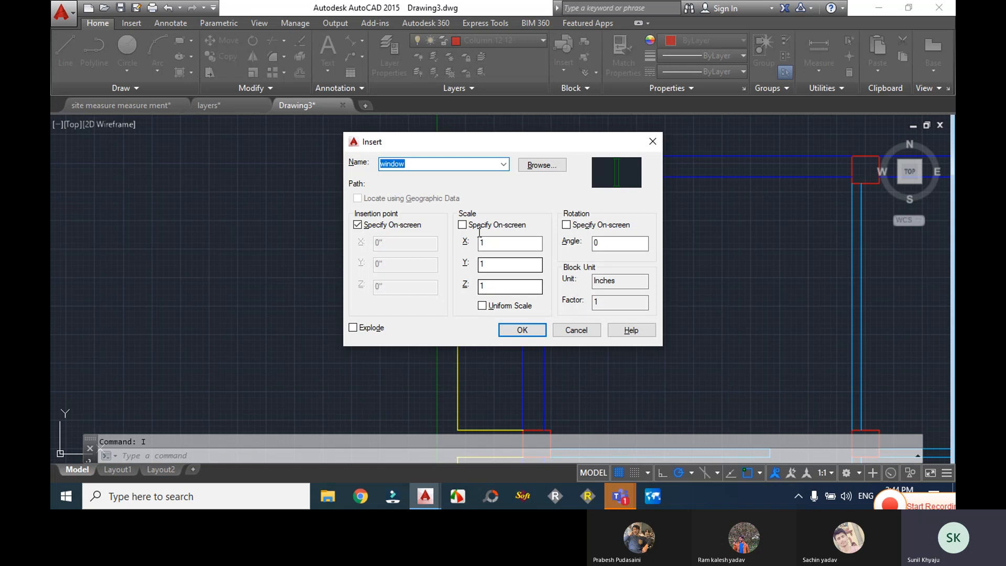
pyautogui.moveTo(476, 143); pyautogui.dragTo(241, 168)
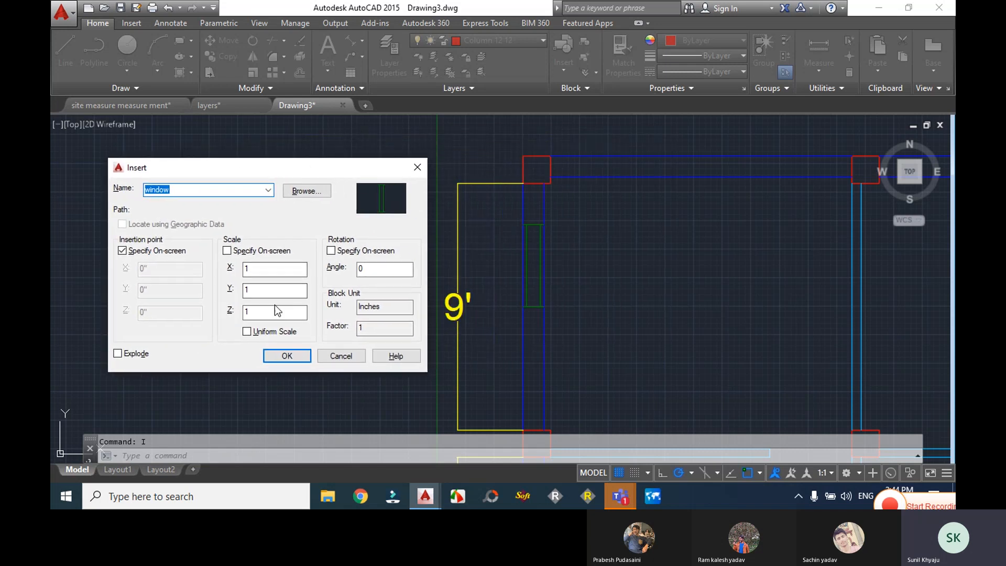
pyautogui.doubleClick(253, 292)
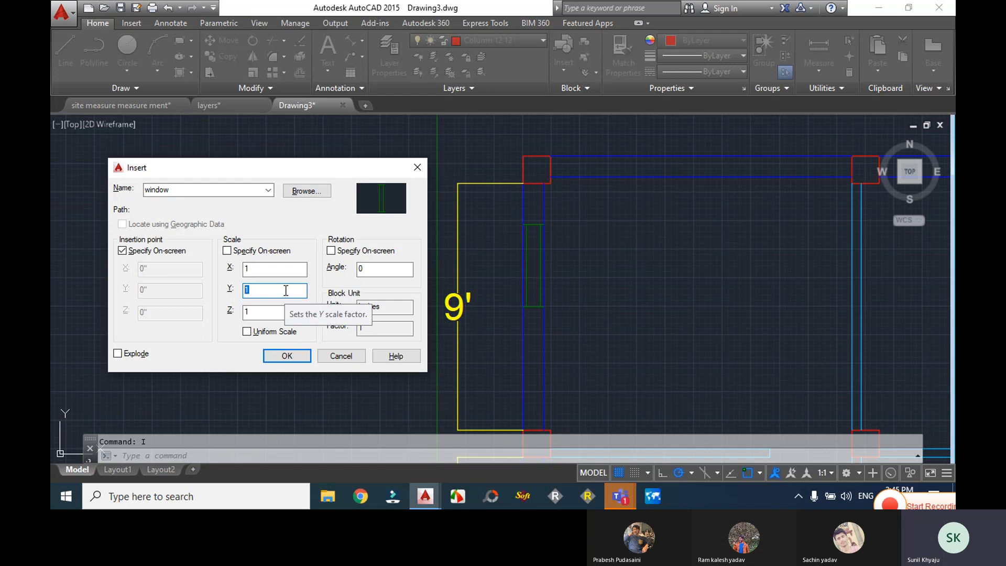
pyautogui.write('2')
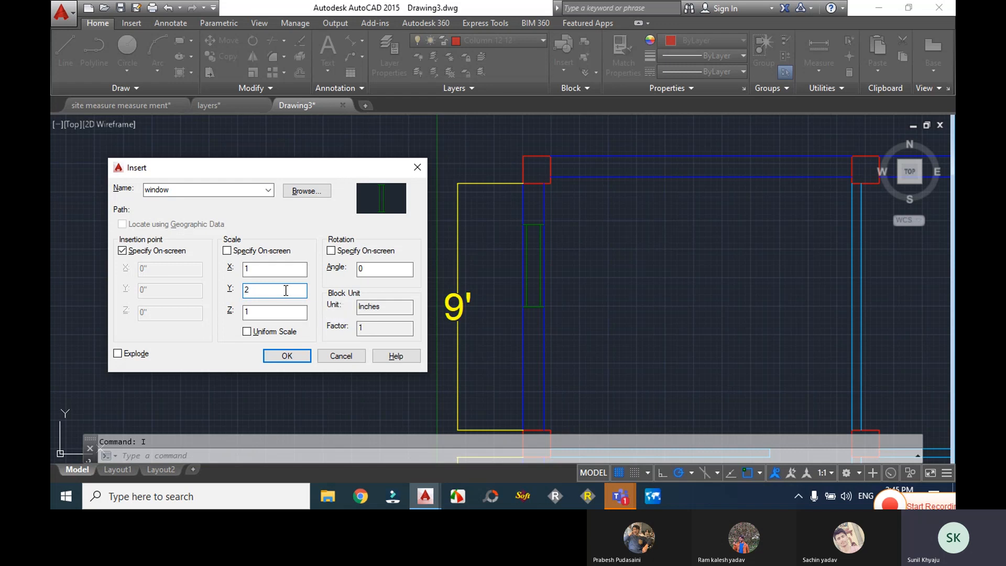
pyautogui.click(285, 355)
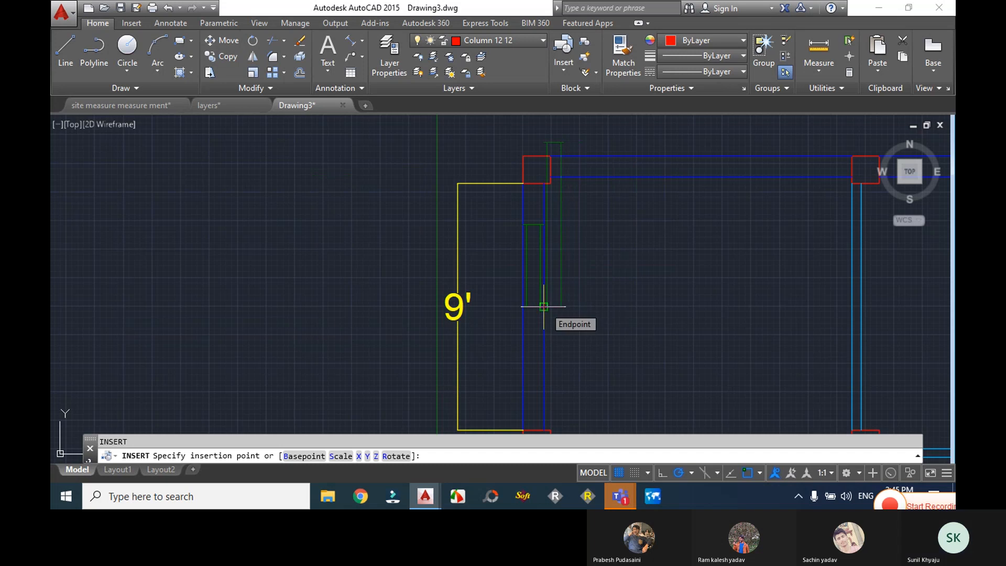
pyautogui.click(598, 374)
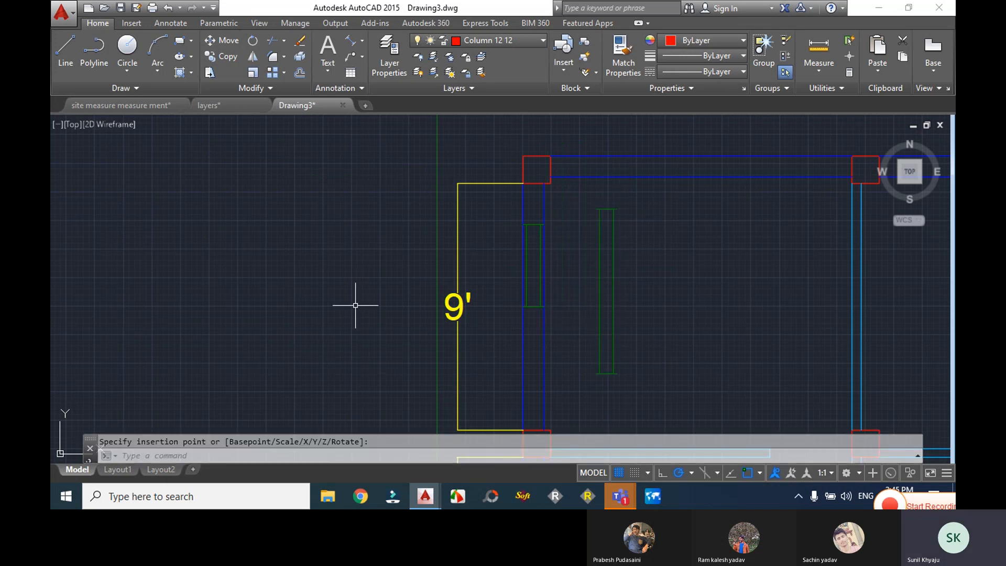
# - Insert a copy of the window block with an X scale of 1.5, placed between the upper-left wall window and the elongated copy
pyautogui.scroll(-4, 355, 301)
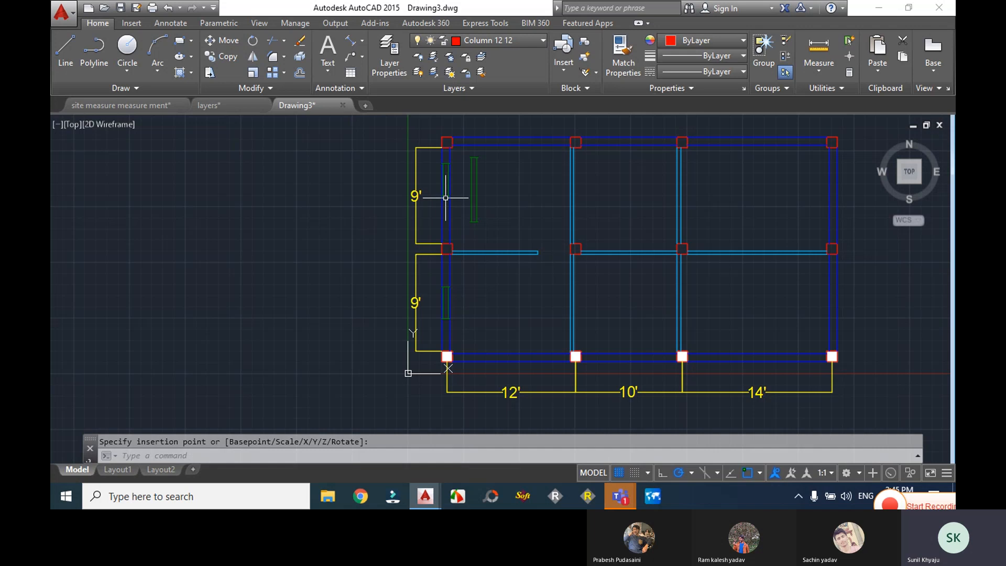
pyautogui.moveTo(491, 184); pyautogui.dragTo(512, 213, button='middle')
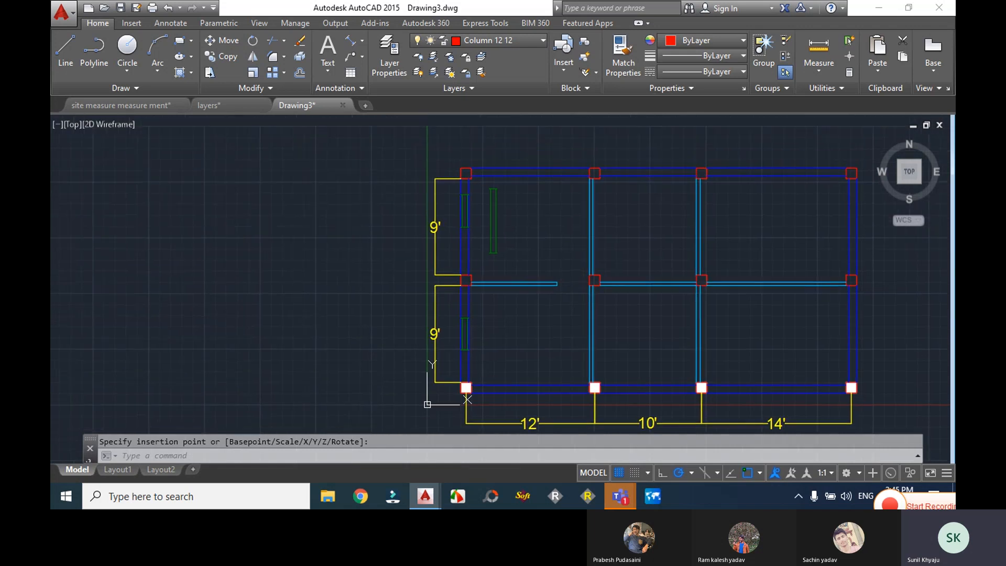
pyautogui.scroll(2, 515, 216)
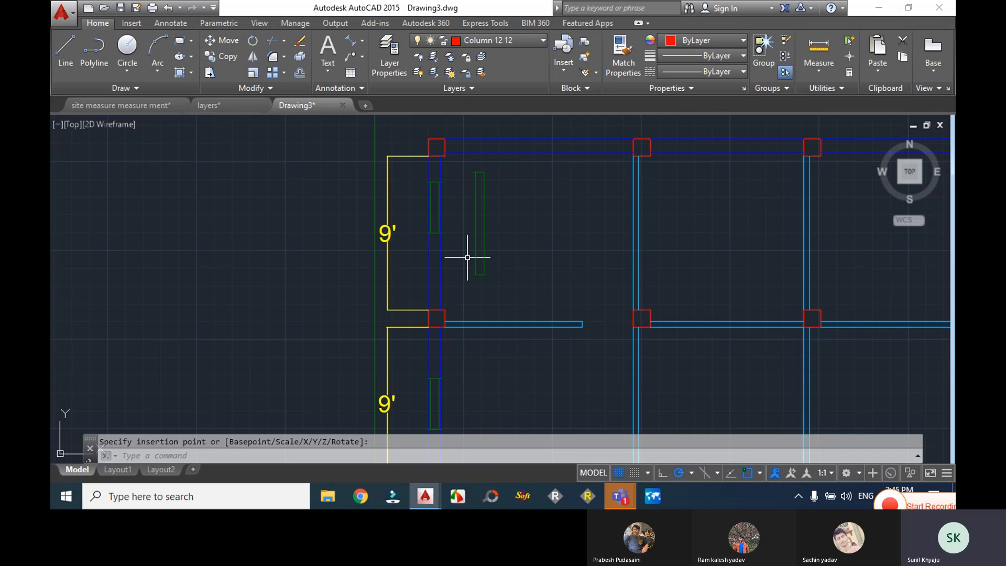
pyautogui.scroll(4, 429, 186)
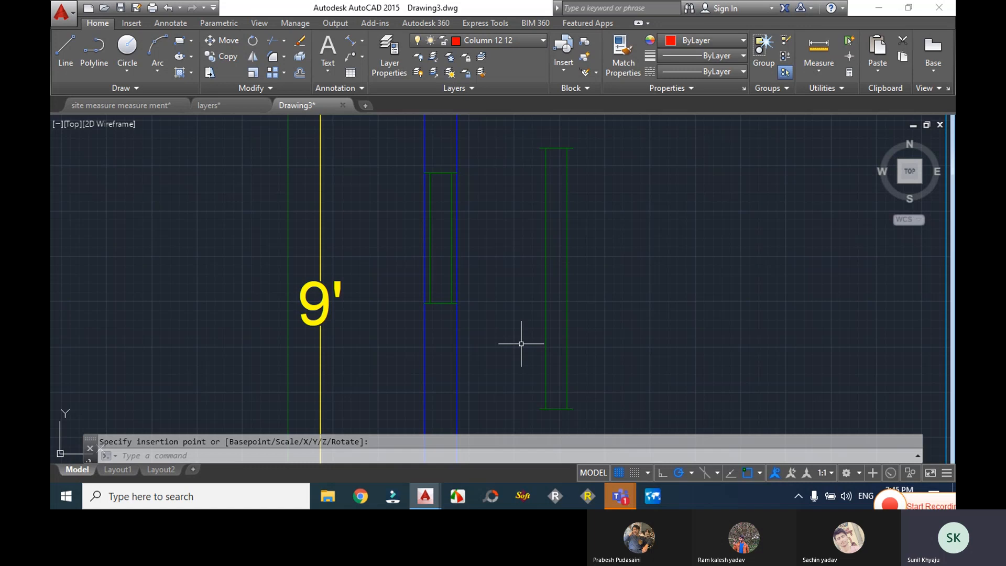
pyautogui.press('Escape')
pyautogui.write('I')
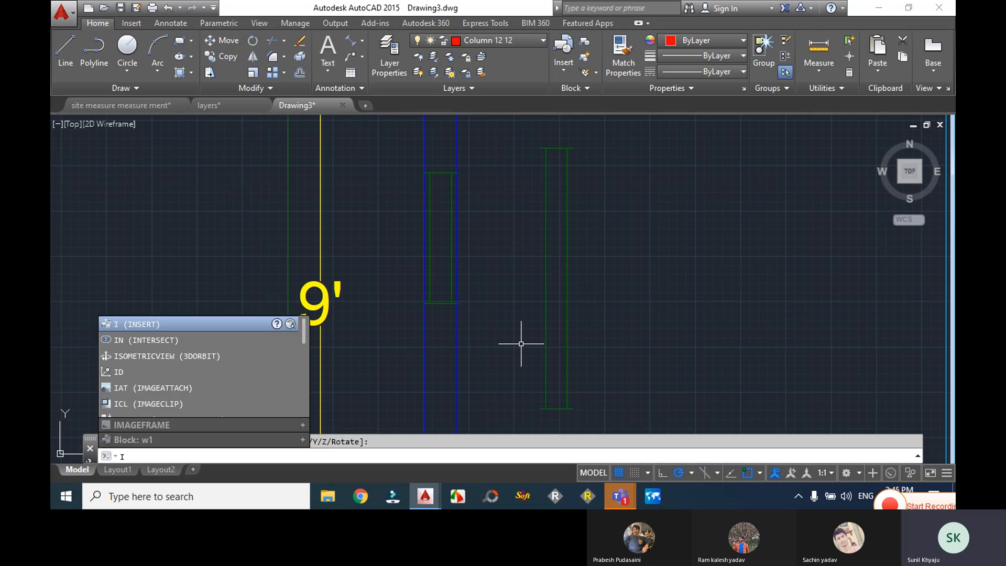
pyautogui.press('Return')
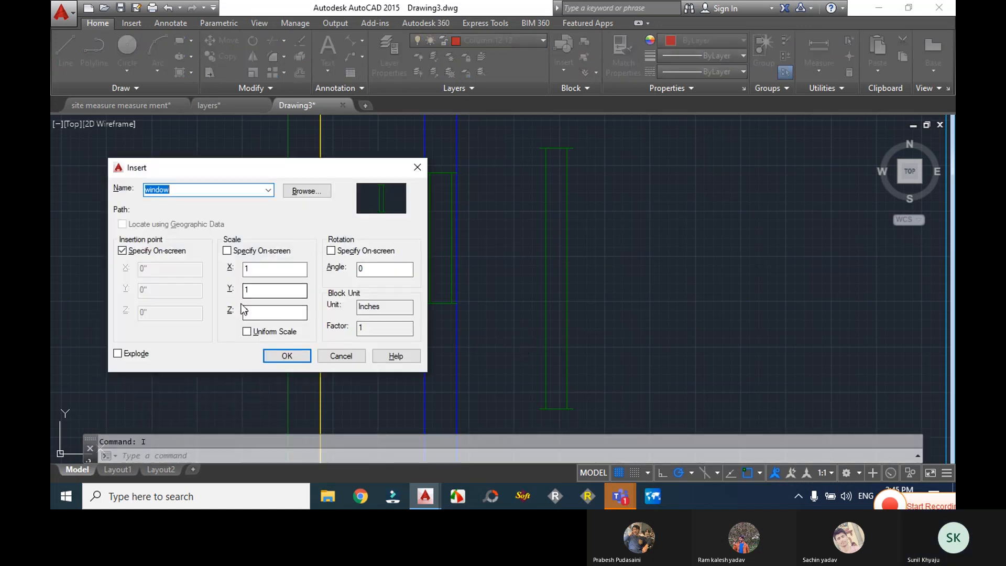
pyautogui.doubleClick(243, 268)
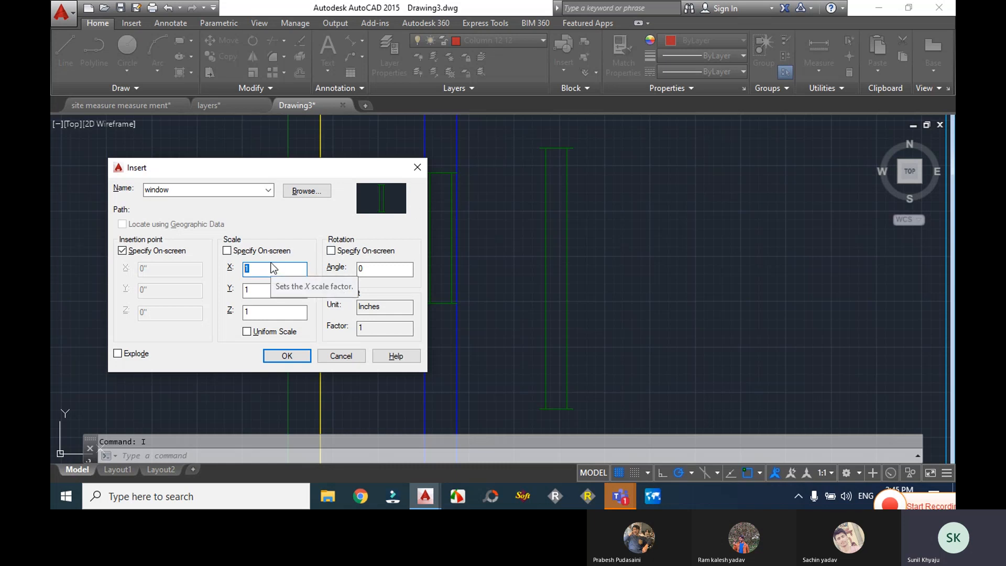
pyautogui.write('1.5')
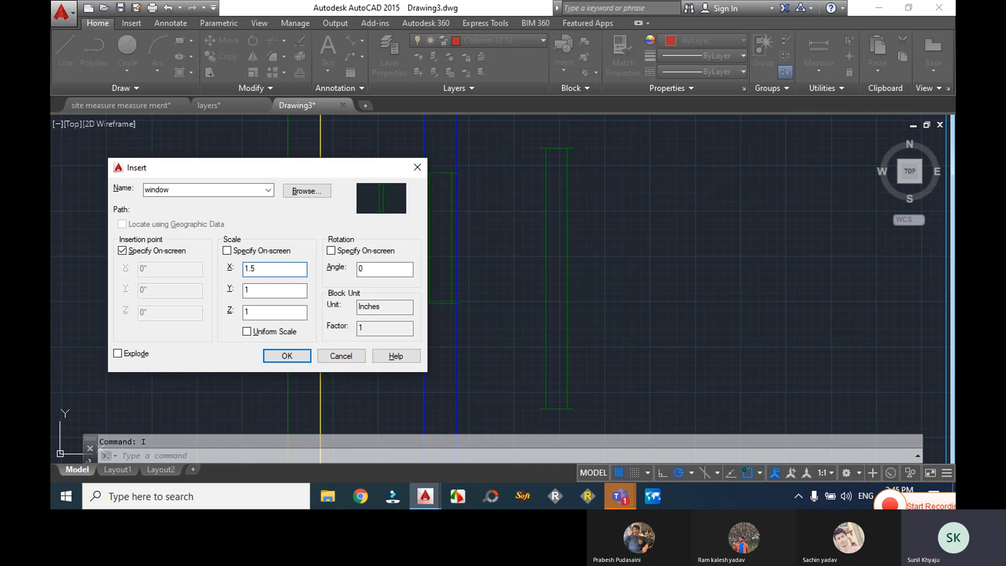
pyautogui.click(278, 354)
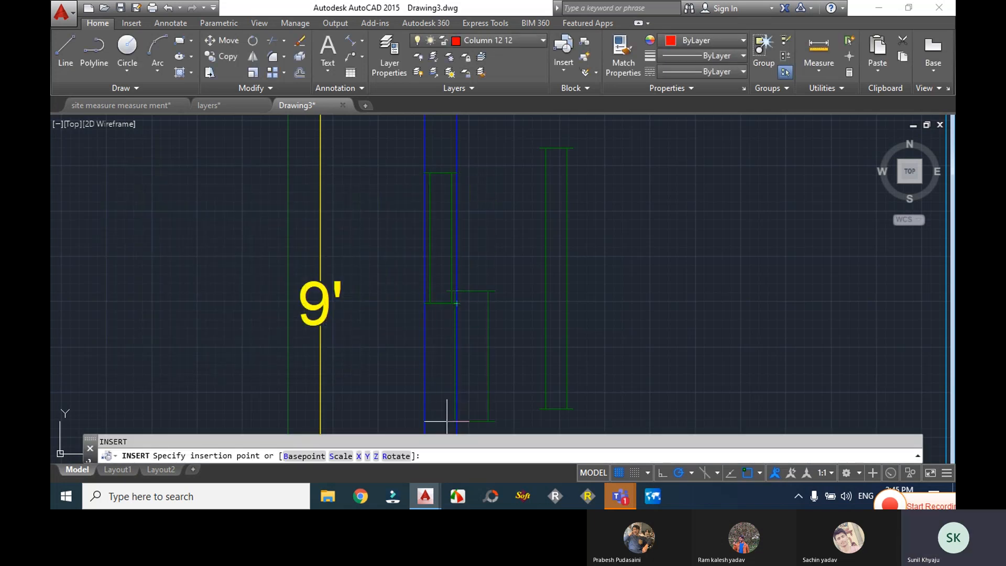
pyautogui.click(475, 303)
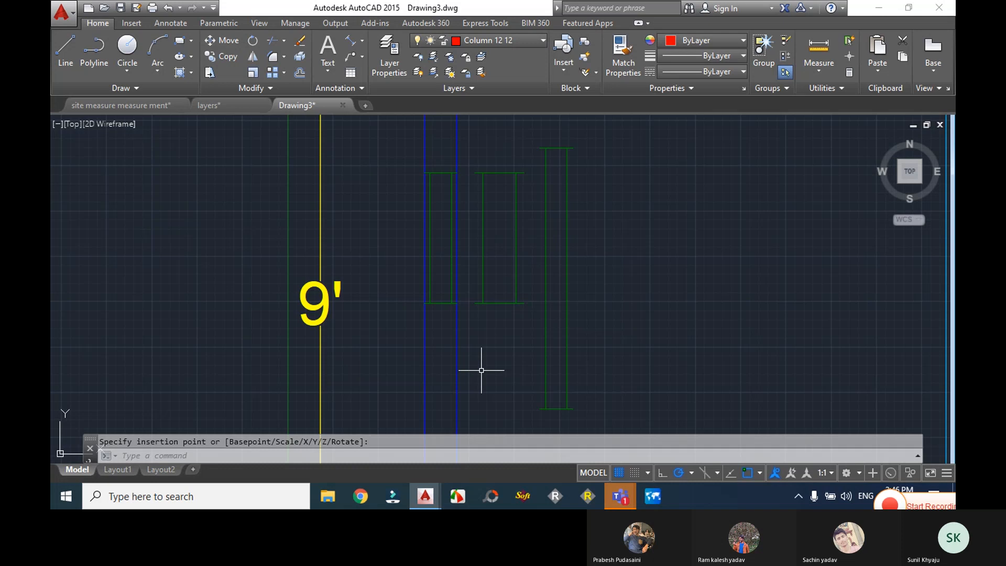
# - Delete the two scaled window copies inside the upper-left room
pyautogui.scroll(-3, 481, 369)
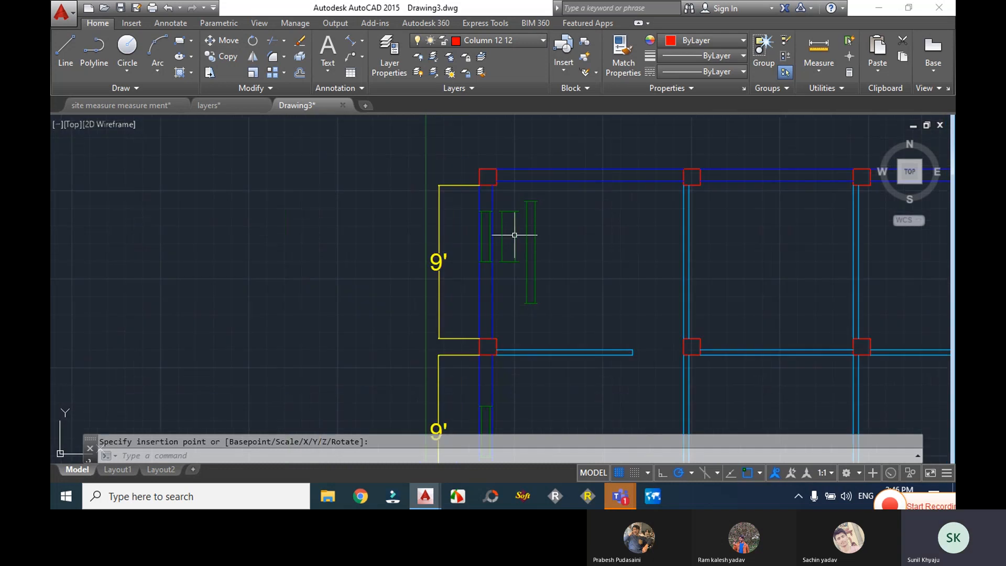
pyautogui.moveTo(595, 247)
pyautogui.mouseDown(button='middle')
pyautogui.moveTo(529, 246)
pyautogui.moveTo(464, 229)
pyautogui.mouseUp(button='middle')
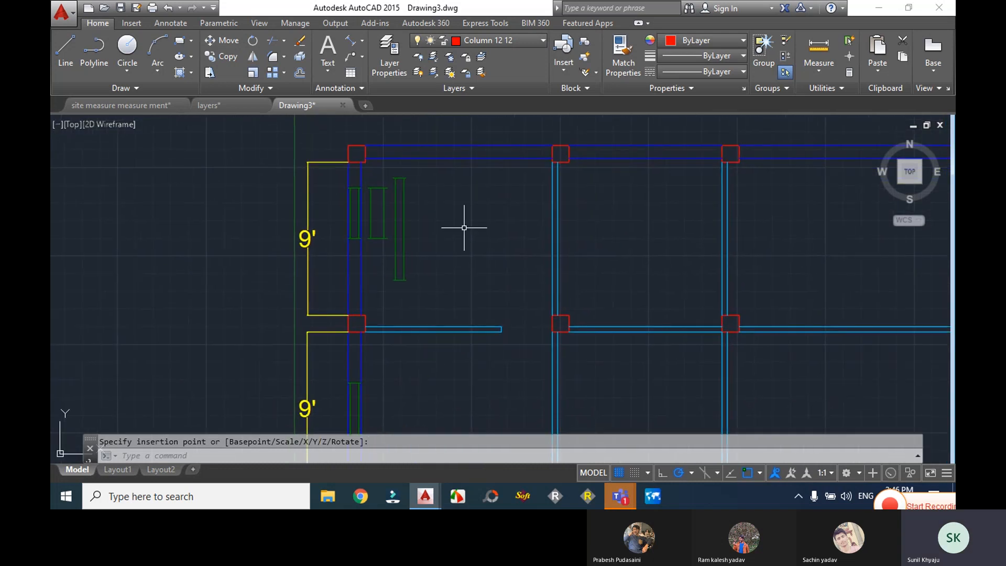
pyautogui.scroll(-4, 464, 228)
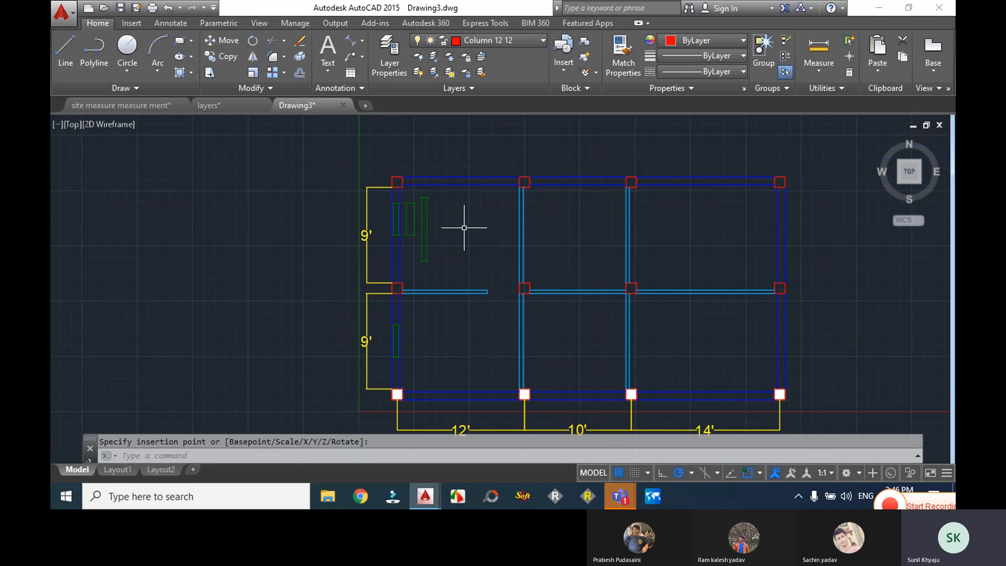
pyautogui.scroll(2, 458, 229)
pyautogui.press('Escape')
pyautogui.click(442, 264)
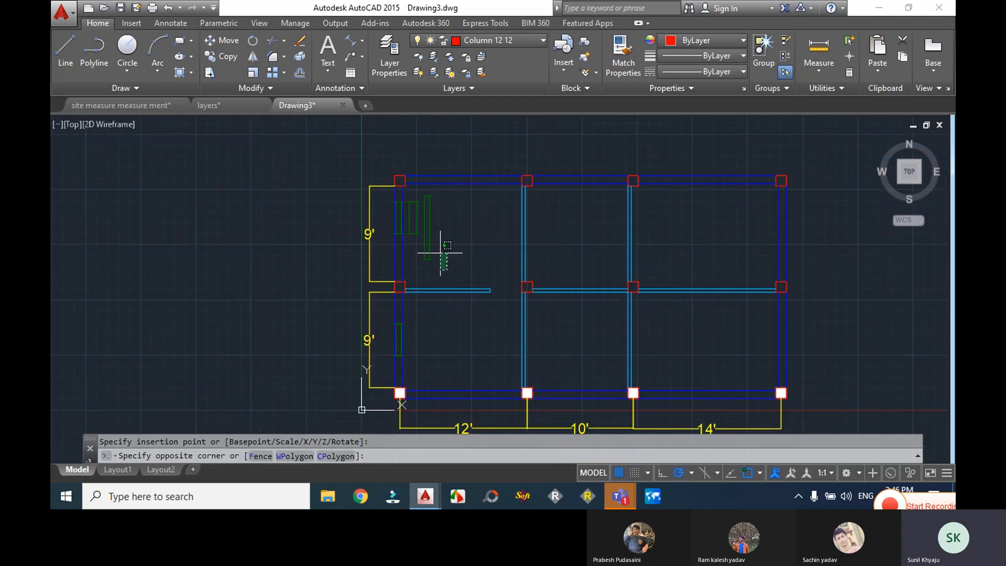
pyautogui.click(418, 225)
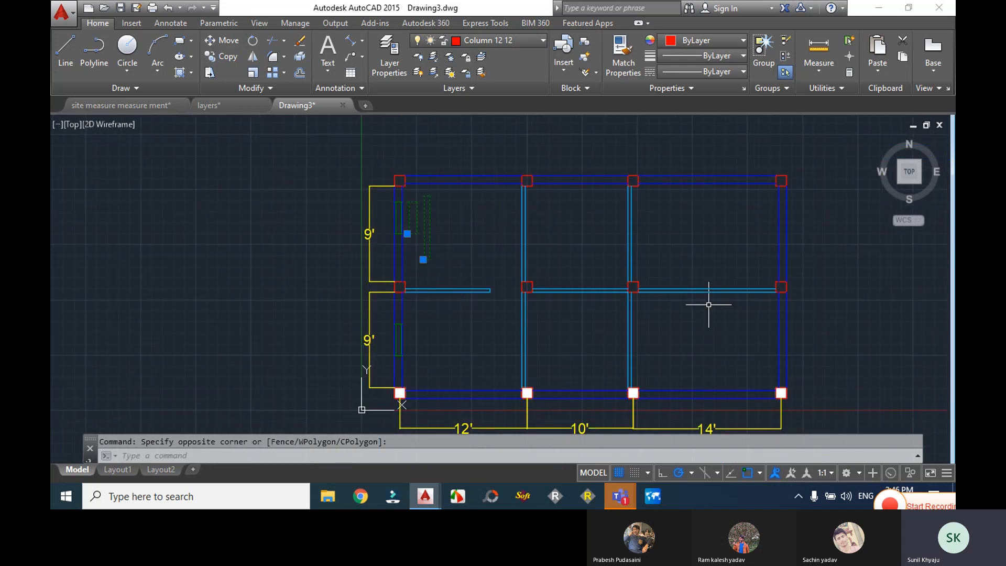
pyautogui.press('Delete')
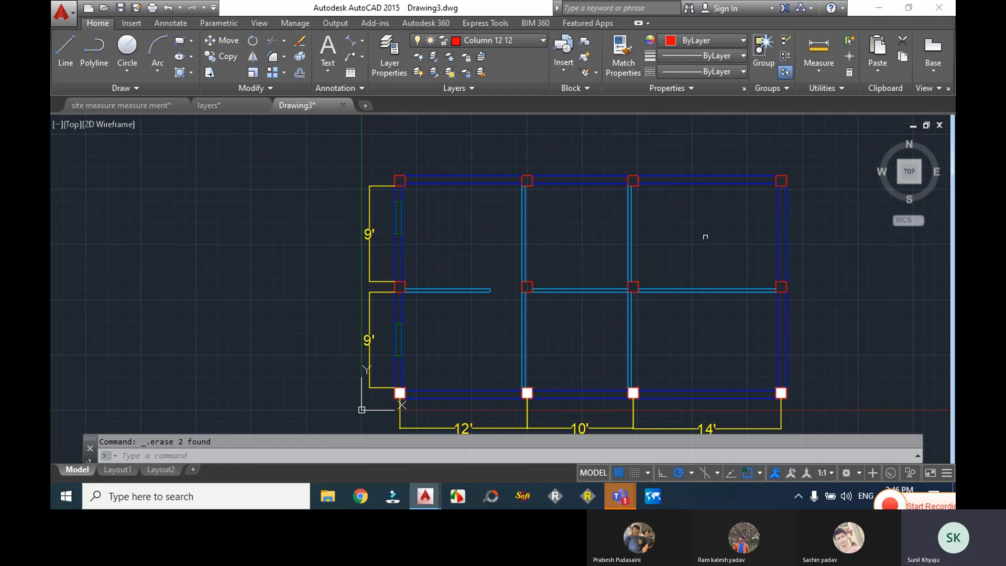
# - Start a Write Block from objects, with the lower-left column's outer corner as base point and the whole dimensioned floor plan selected
pyautogui.moveTo(703, 235); pyautogui.dragTo(582, 228, button='middle')
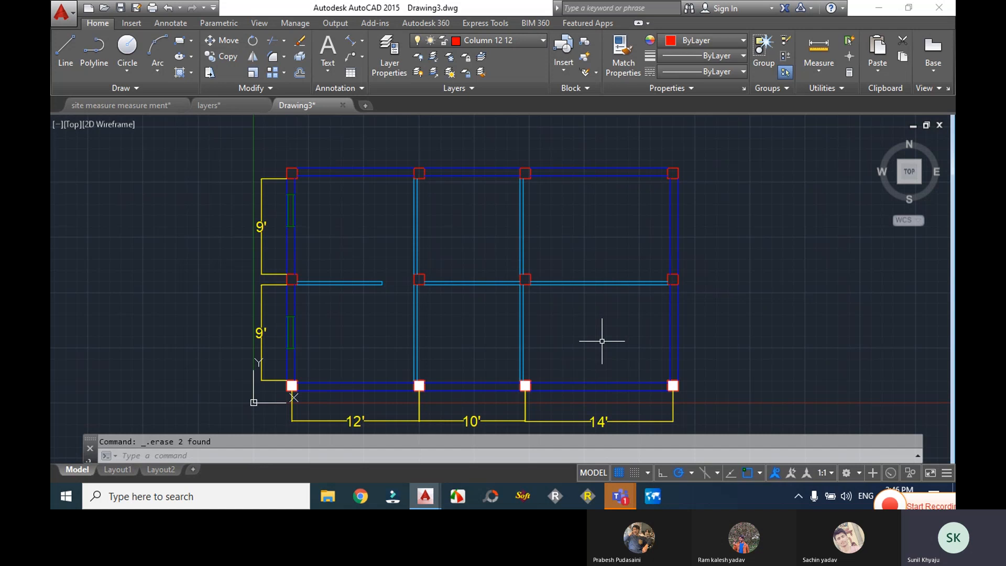
pyautogui.write('WBl')
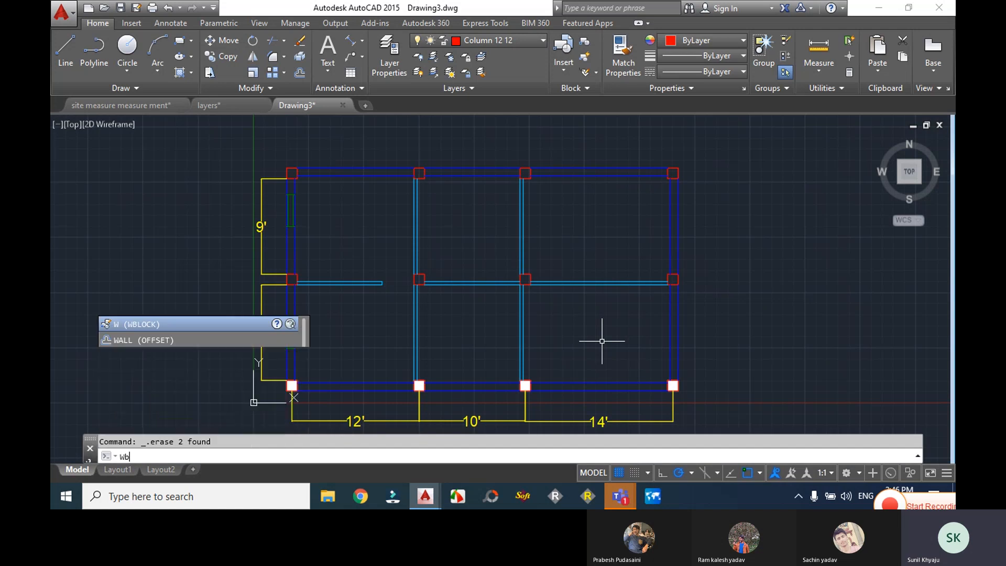
pyautogui.write('OCK')
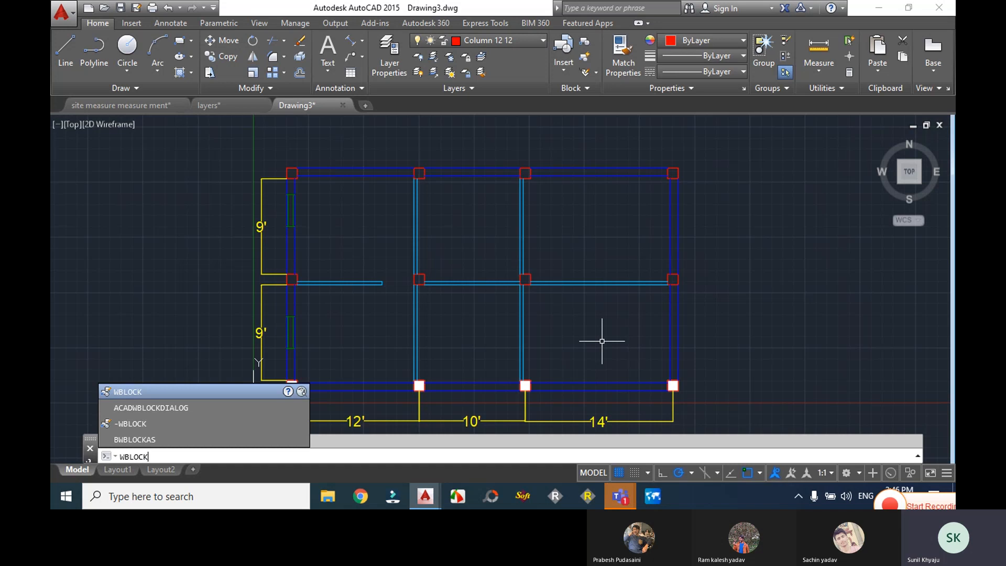
pyautogui.press('Return')
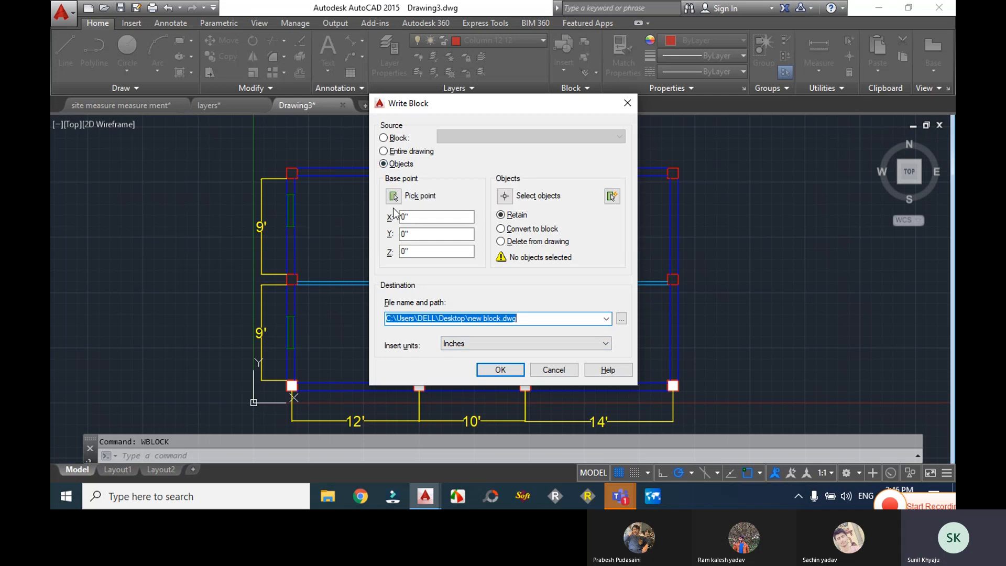
pyautogui.click(394, 196)
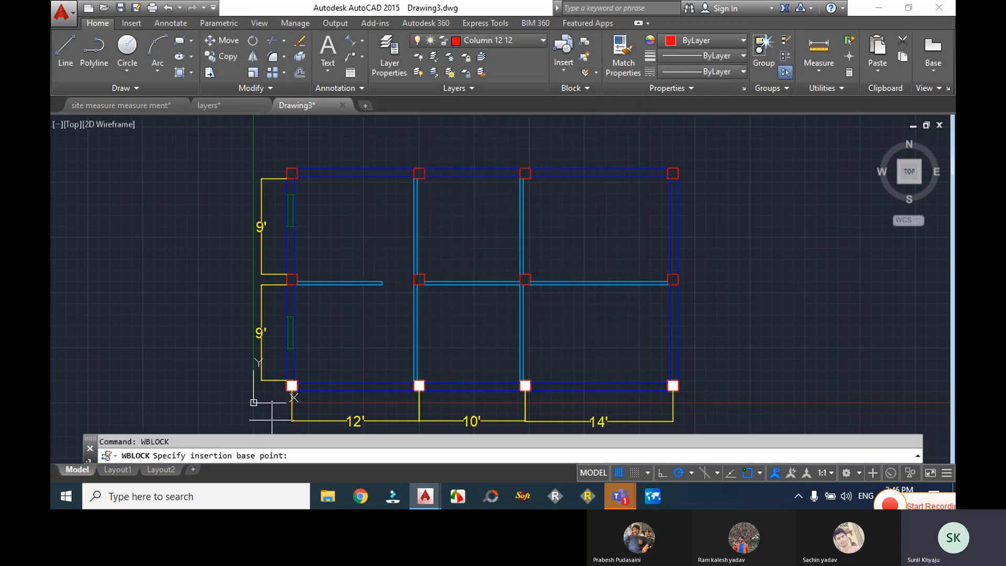
pyautogui.click(288, 389)
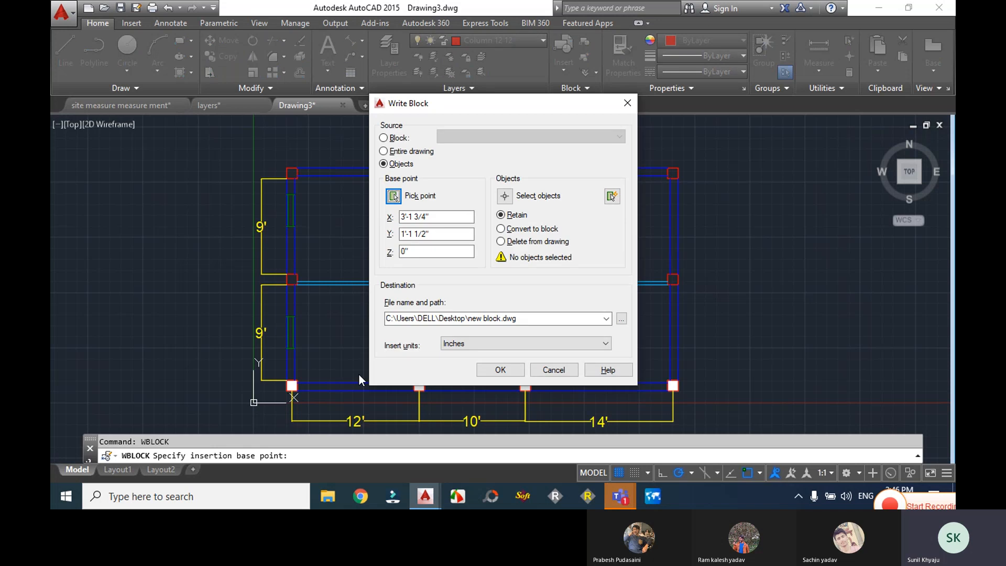
pyautogui.click(504, 195)
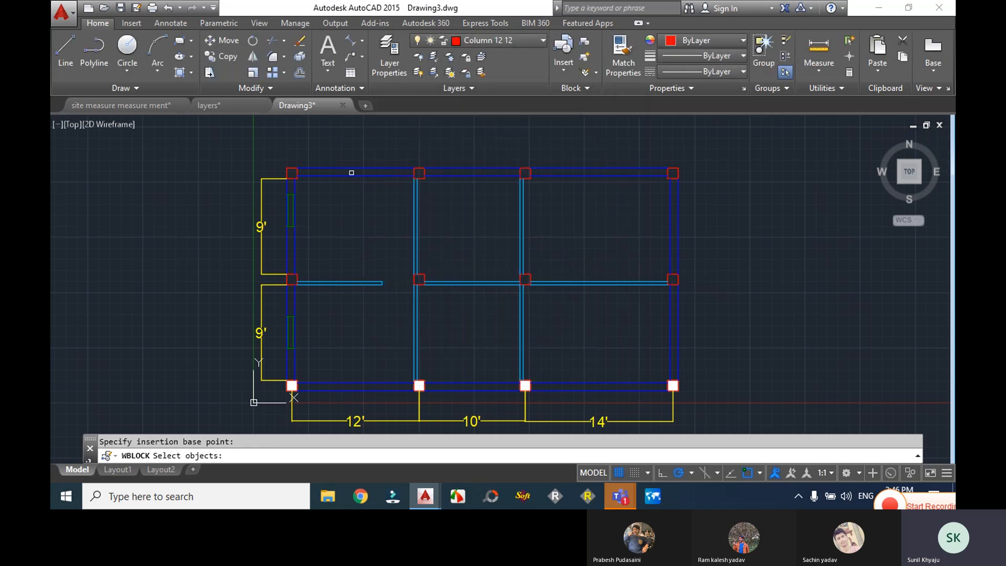
pyautogui.click(244, 143)
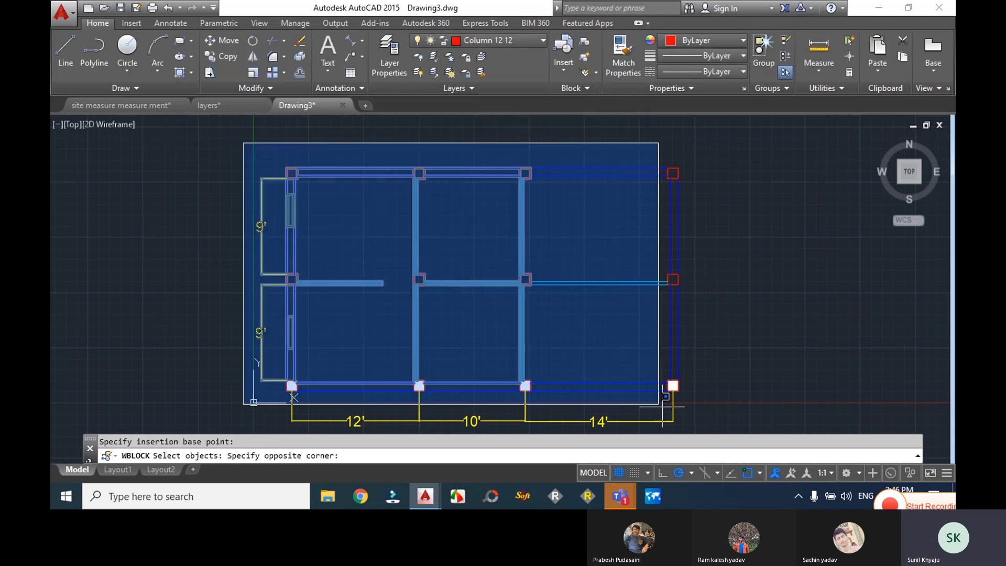
pyautogui.click(709, 429)
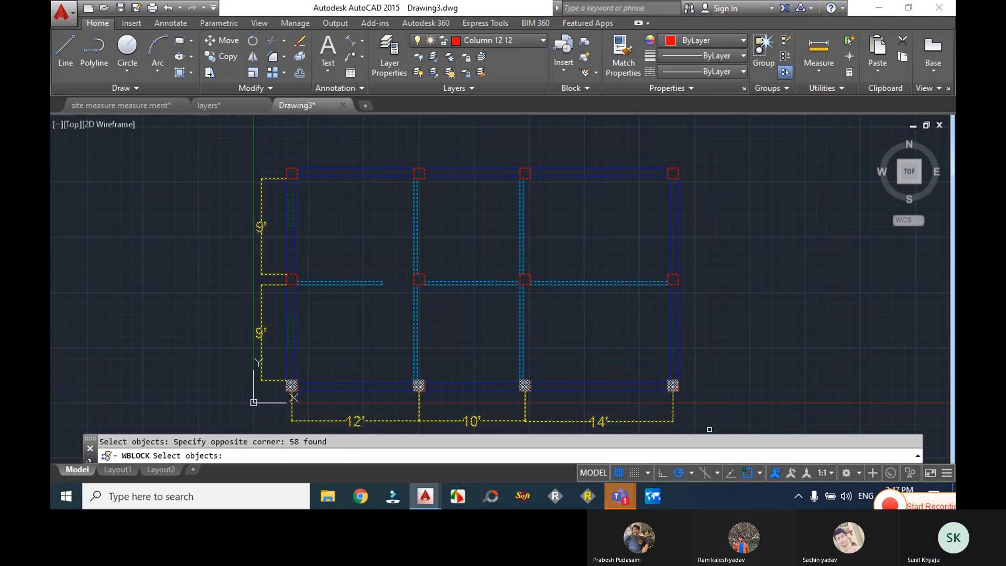
pyautogui.press('Return')
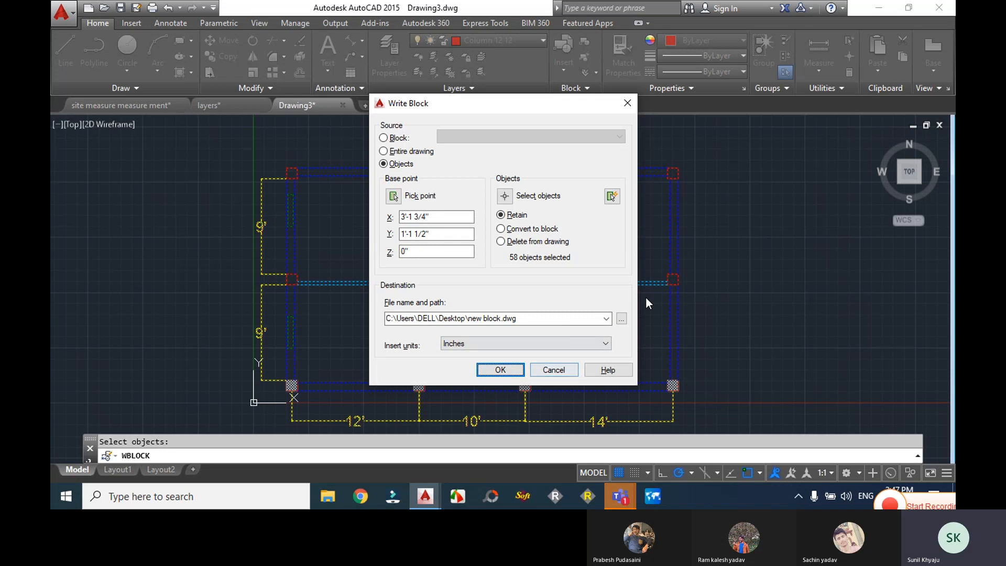
# - Set the block's destination to new block.dwg in the autocad folder on the Desktop and write the file
pyautogui.click(621, 318)
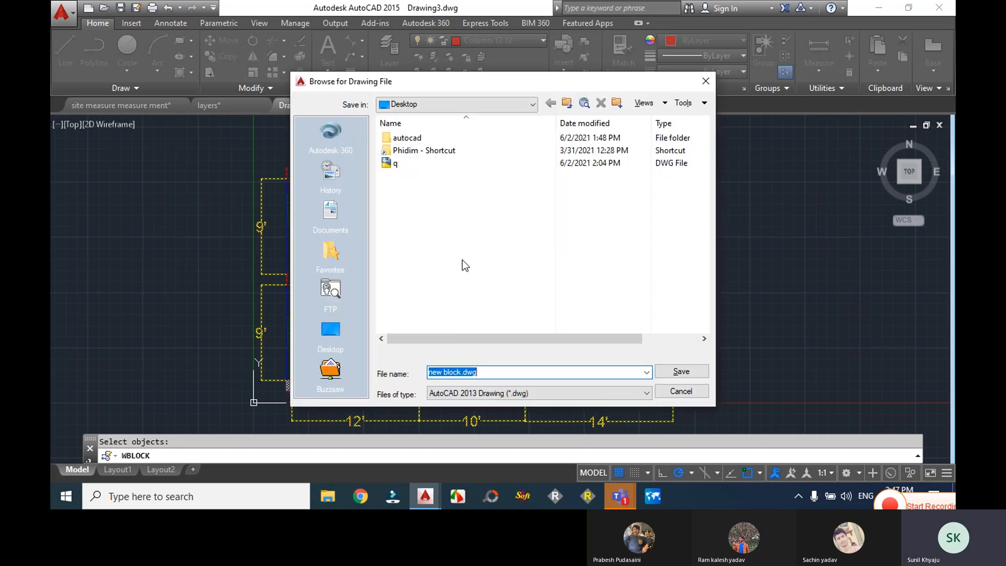
pyautogui.doubleClick(410, 138)
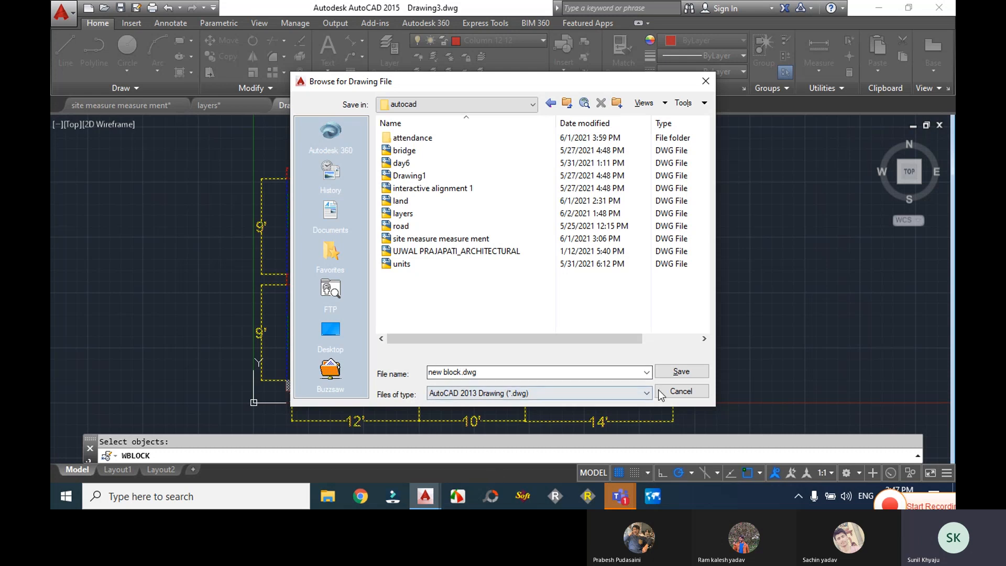
pyautogui.click(680, 372)
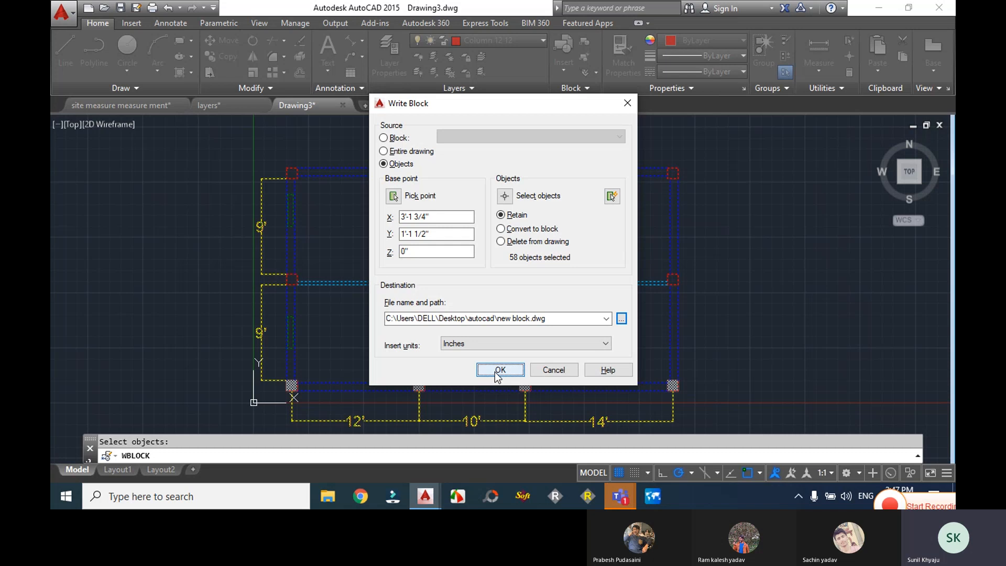
pyautogui.click(498, 370)
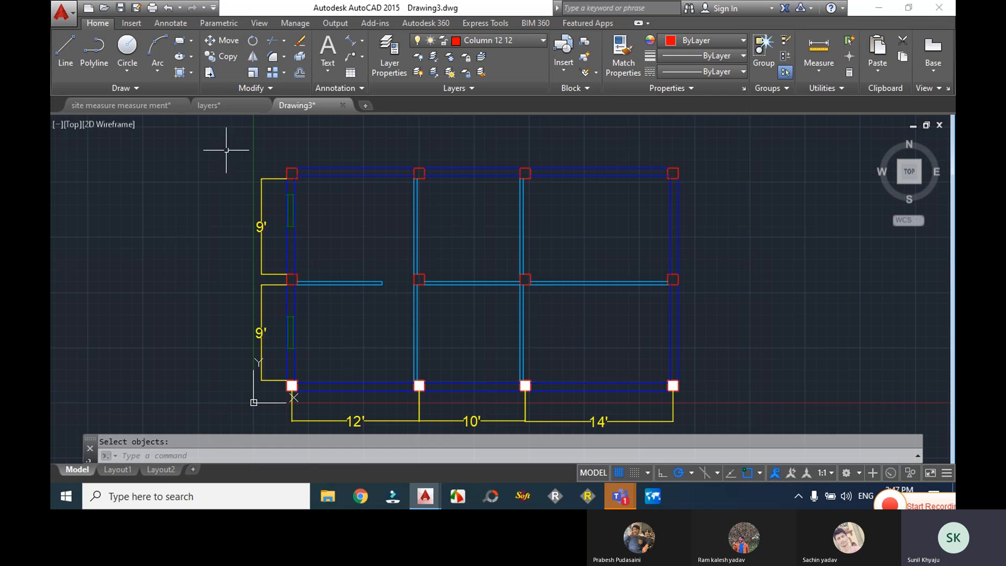
# - Open the drawing new block from the autocad folder
pyautogui.click(60, 7)
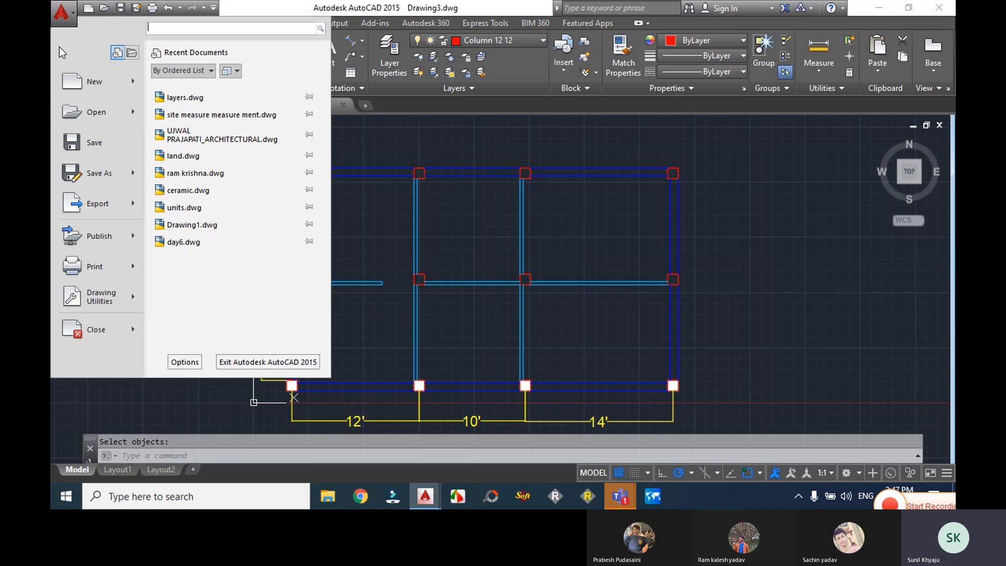
pyautogui.click(89, 111)
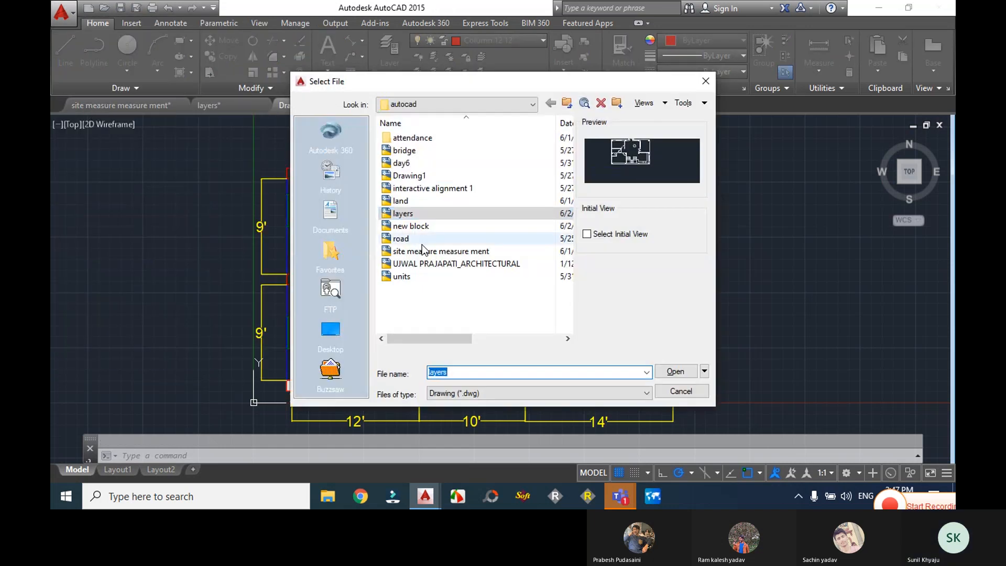
pyautogui.click(450, 232)
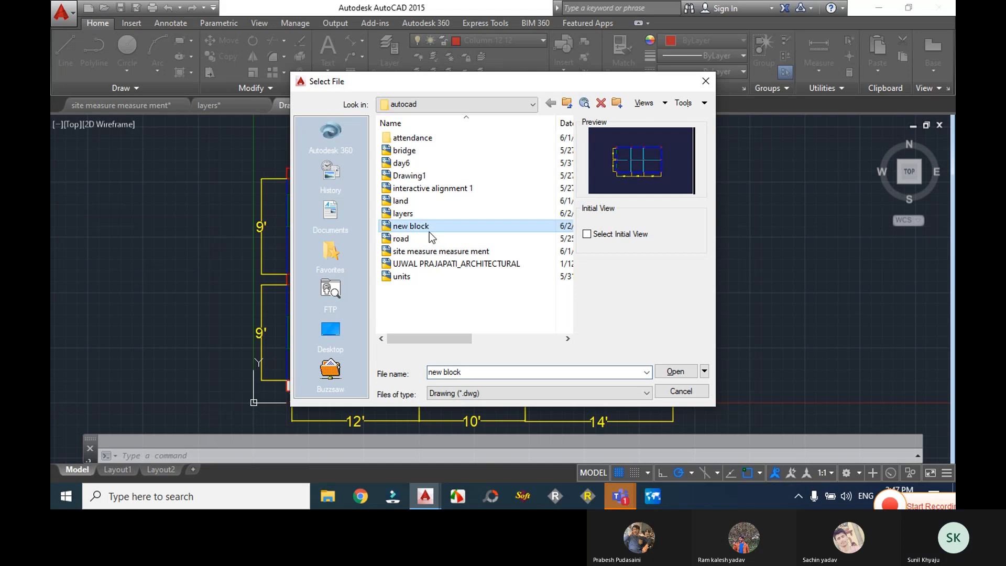
pyautogui.click(675, 372)
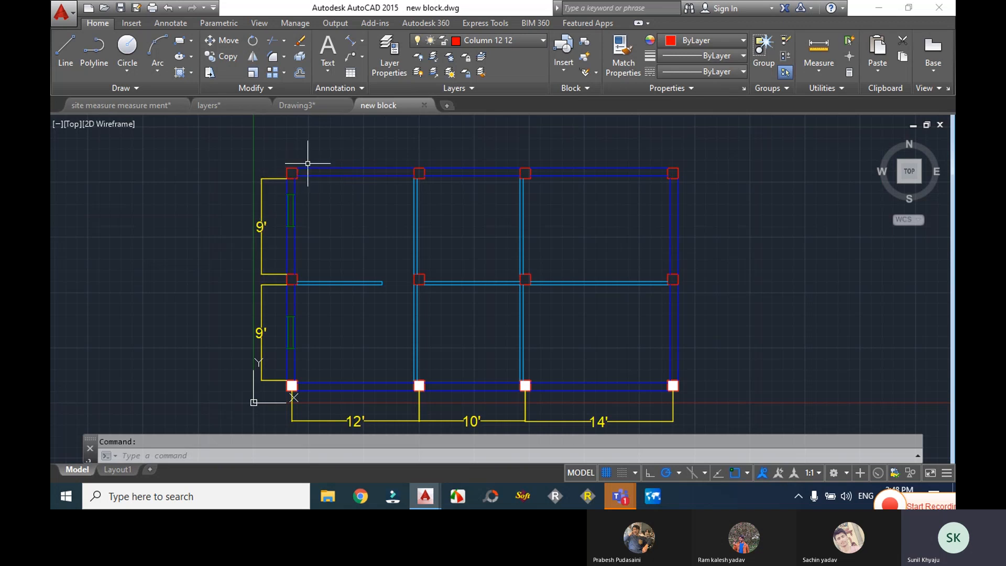
pyautogui.click(338, 142)
pyautogui.press('Escape')
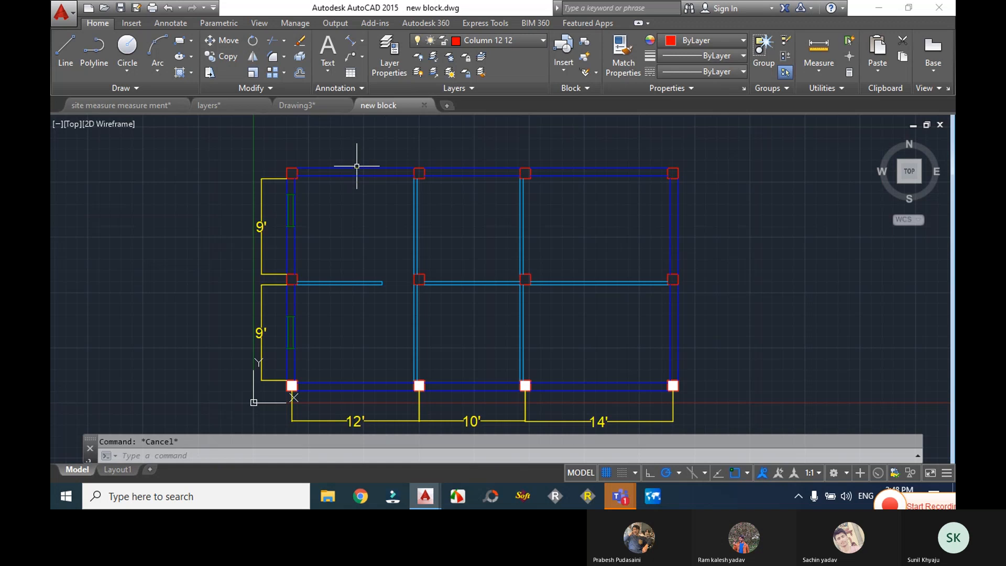
# - Look over the floor plan in the new block drawing, and compare it with the original plan in Drawing3
pyautogui.scroll(-4, 588, 278)
pyautogui.scroll(2, 524, 336)
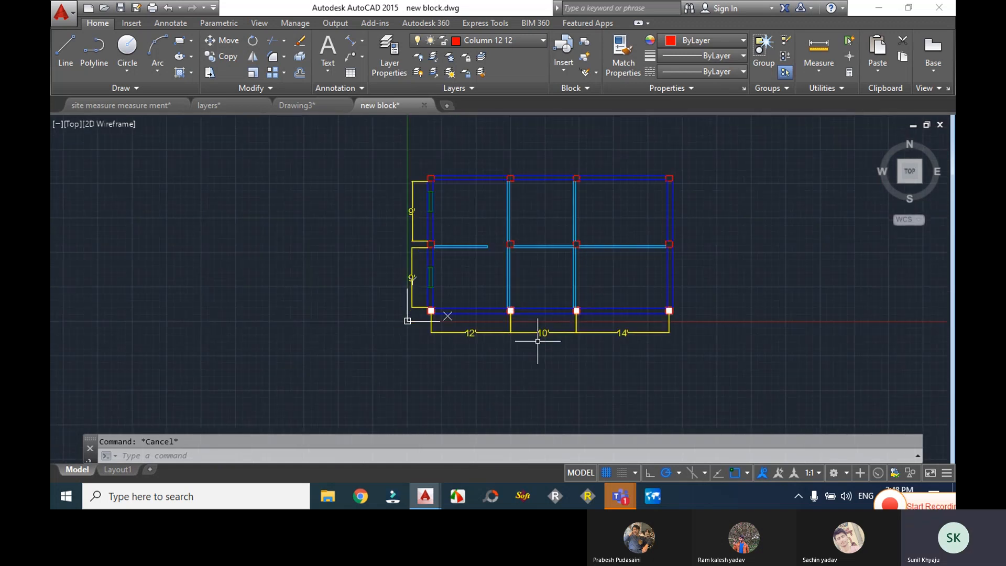
pyautogui.scroll(4, 537, 341)
pyautogui.moveTo(489, 280); pyautogui.dragTo(463, 314, button='middle')
pyautogui.scroll(-6, 463, 314)
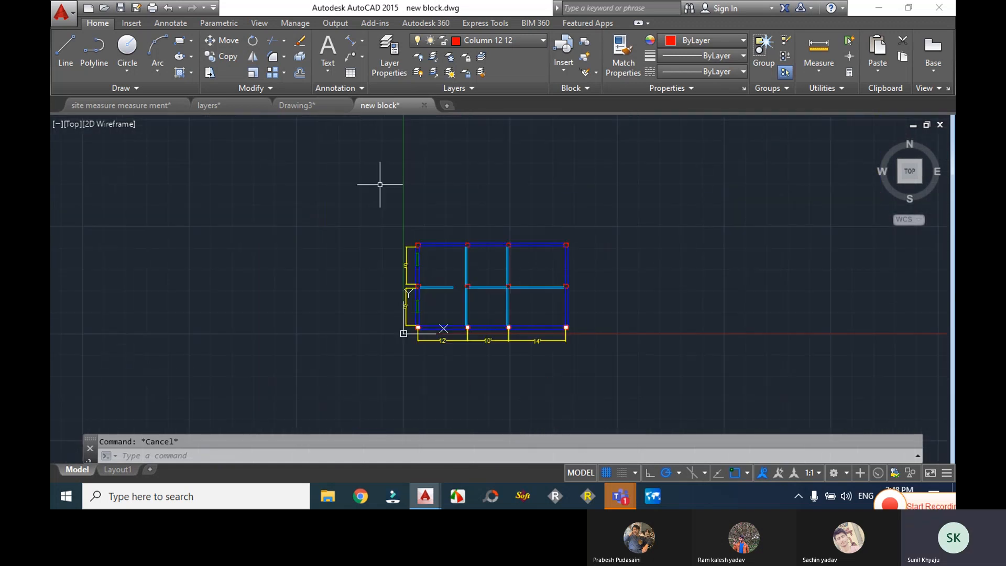
pyautogui.click(289, 109)
pyautogui.scroll(2, 404, 161)
pyautogui.scroll(-2, 477, 245)
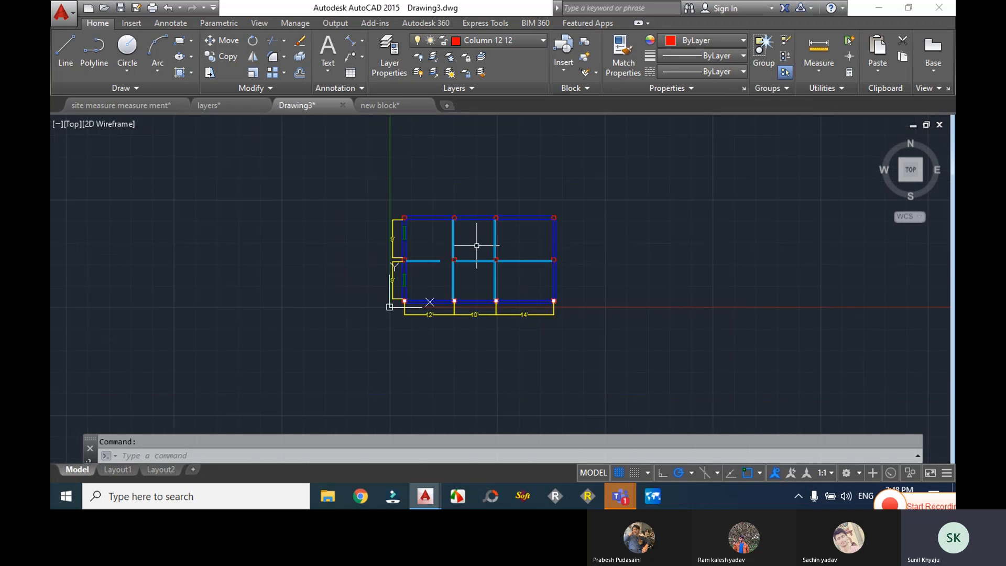
# - Start a Write Block from objects in Drawing3, with the lower-left column's outer corner as base point
pyautogui.scroll(2, 477, 246)
pyautogui.write('w')
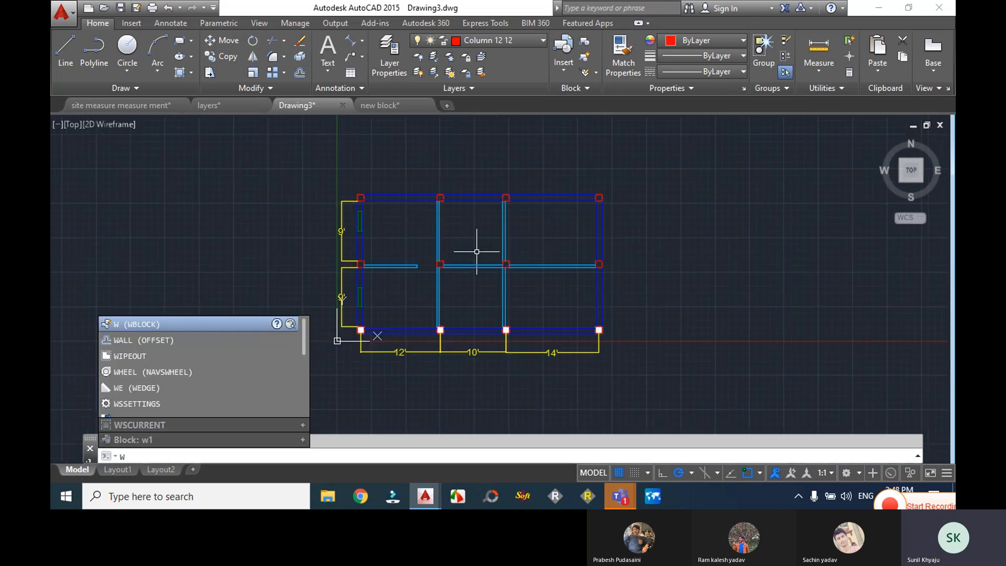
pyautogui.press('Return')
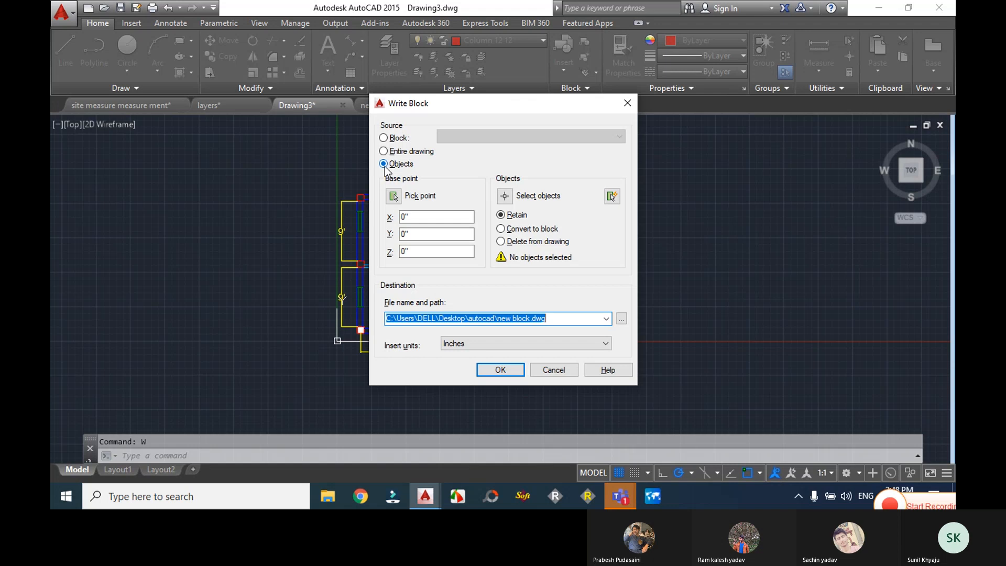
pyautogui.click(394, 198)
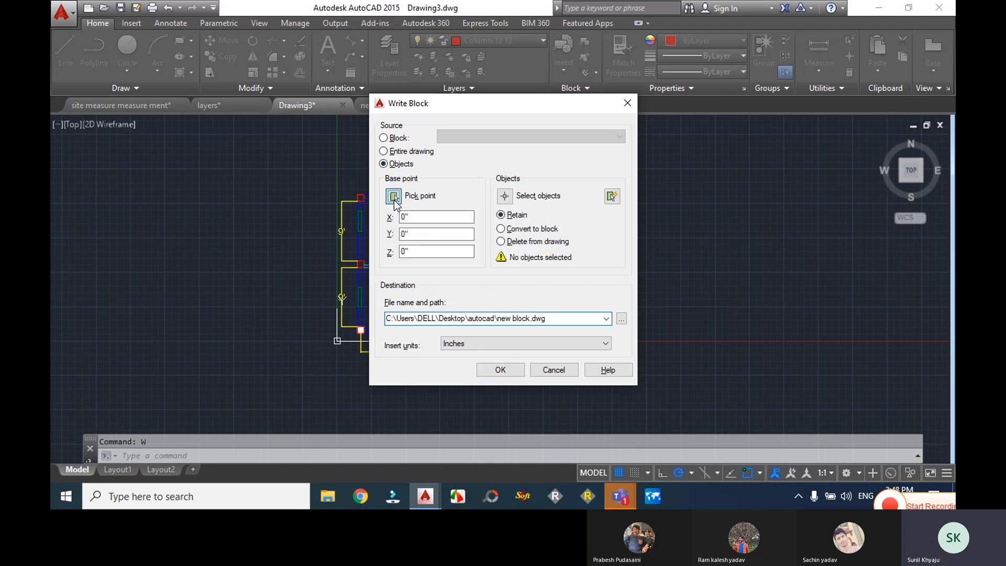
pyautogui.scroll(5, 355, 351)
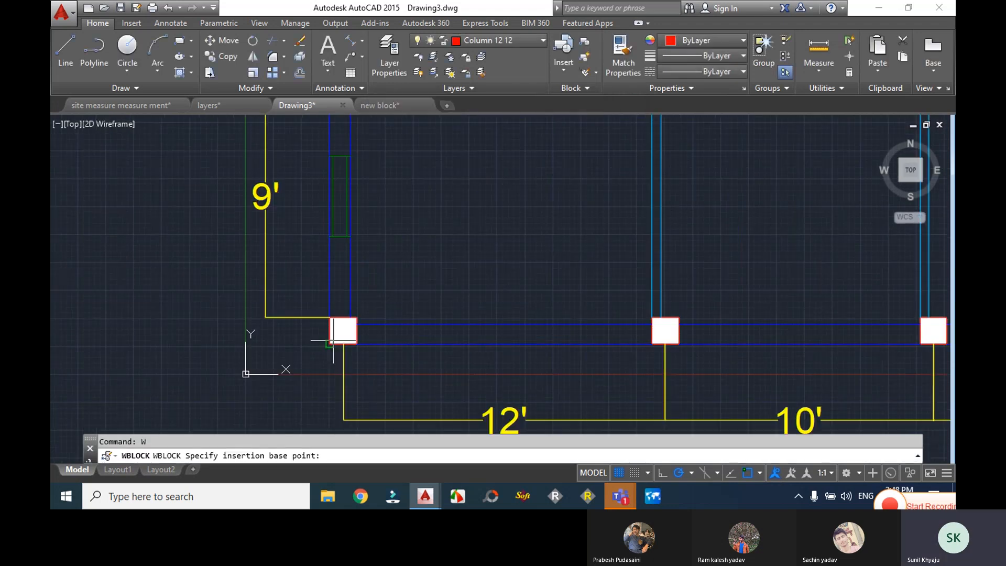
pyautogui.click(330, 344)
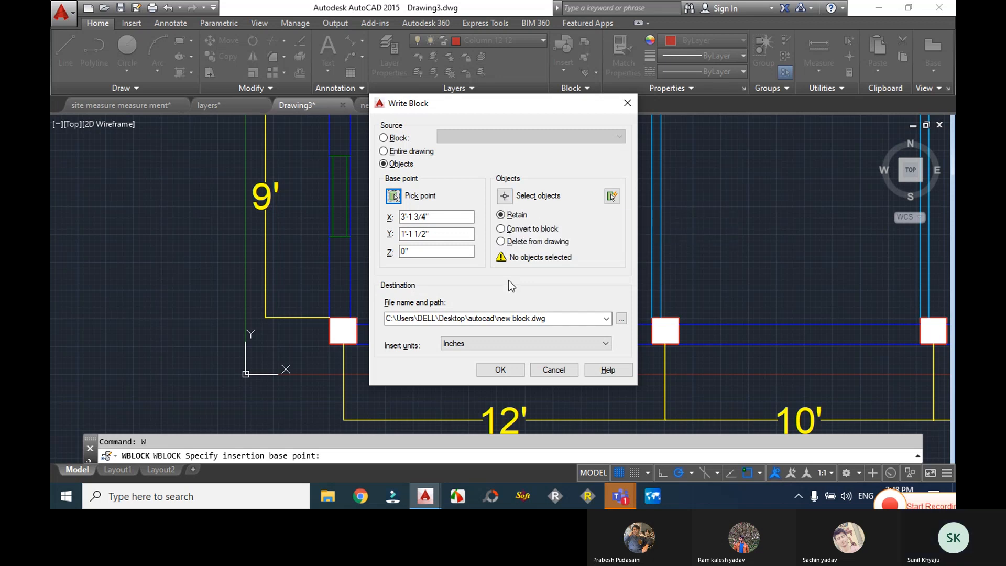
# - Select the whole floor plan with its dimensions as the objects of the written block
pyautogui.click(505, 197)
pyautogui.scroll(-5, 503, 238)
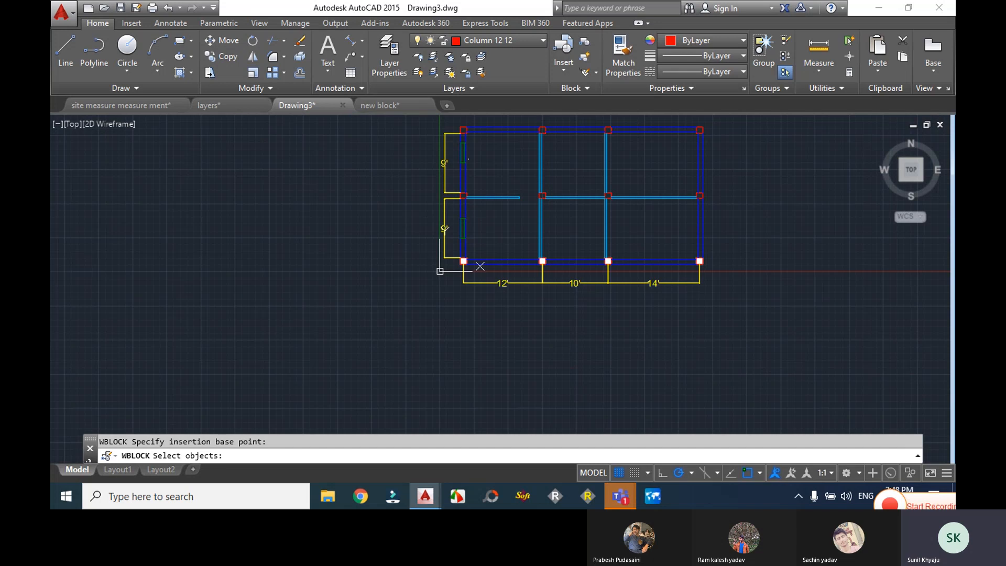
pyautogui.click(445, 123)
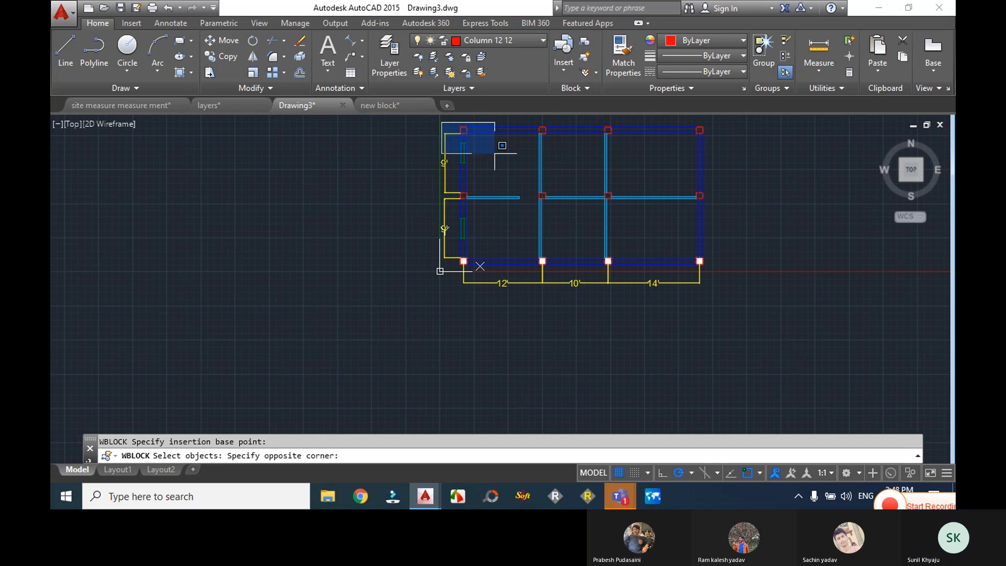
pyautogui.click(715, 304)
pyautogui.press('Return')
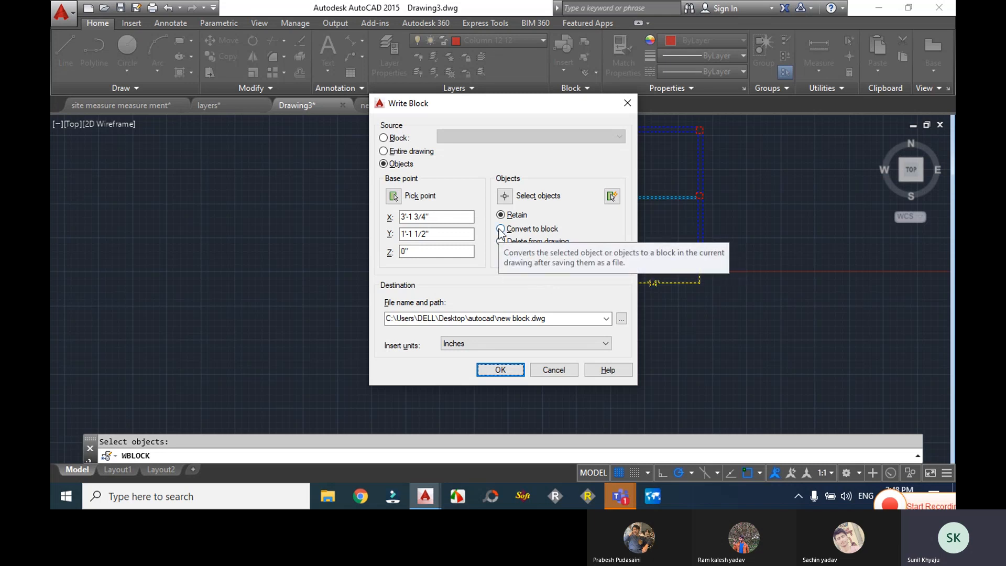
# - Set the block's destination to new block1.dwg in the autocad folder on the Desktop and write the file
pyautogui.click(557, 318)
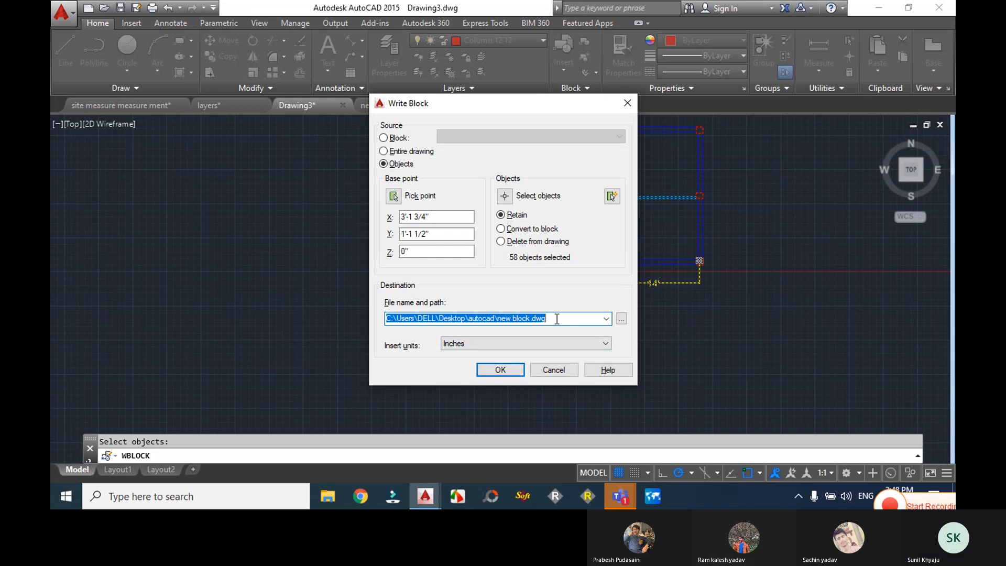
pyautogui.click(621, 319)
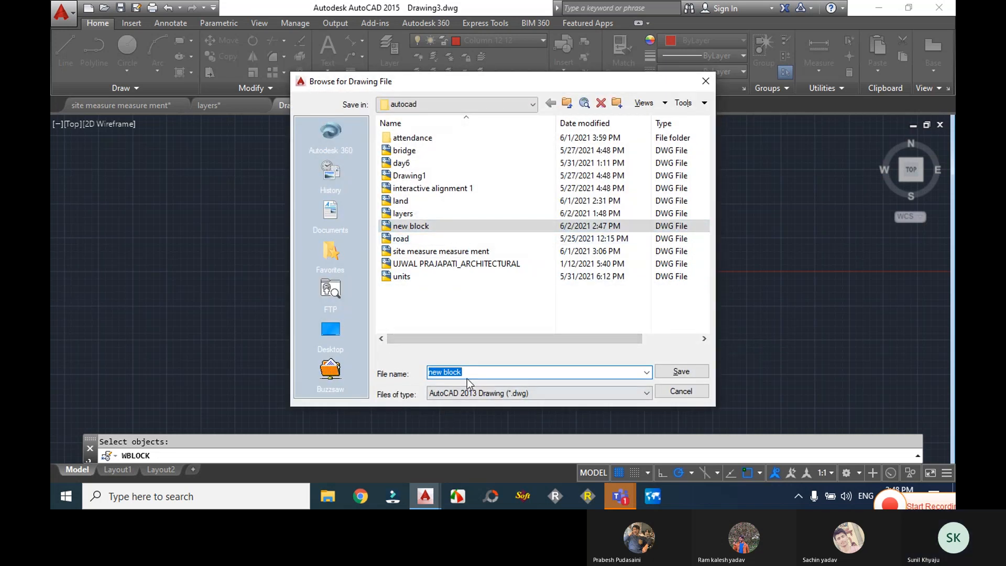
pyautogui.write('1')
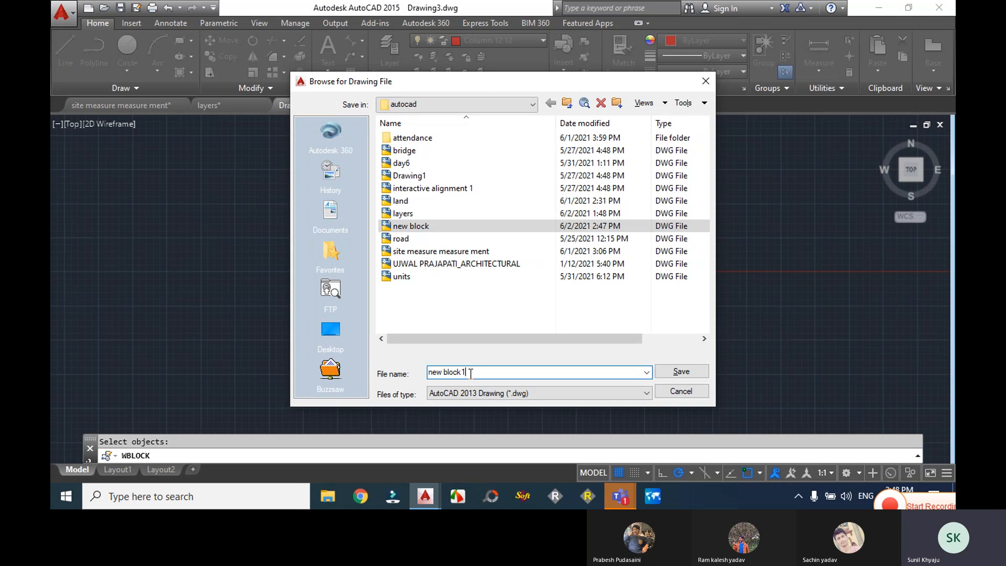
pyautogui.click(665, 372)
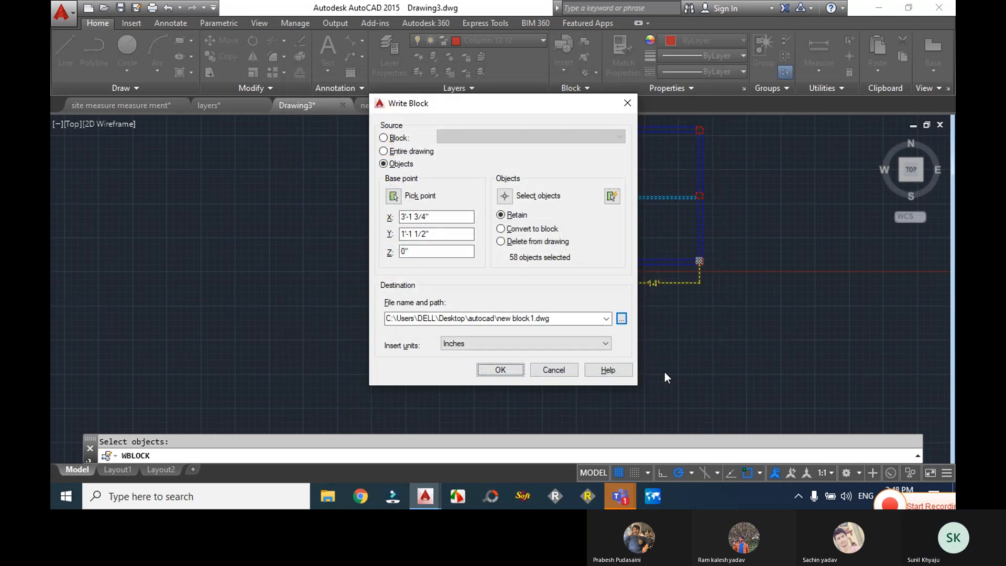
pyautogui.click(500, 370)
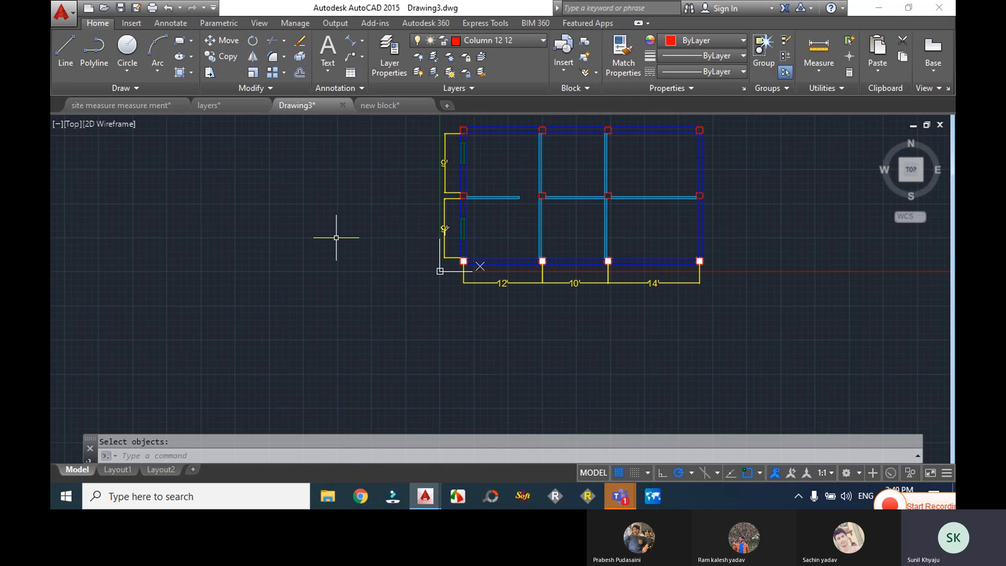
# - Open the drawing new block1 from the autocad folder
pyautogui.click(62, 12)
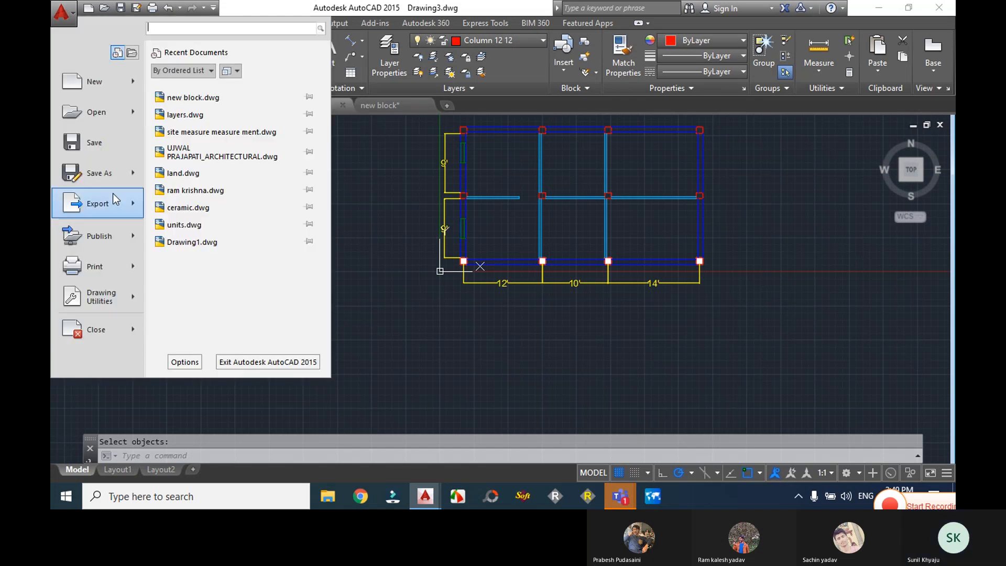
pyautogui.click(95, 112)
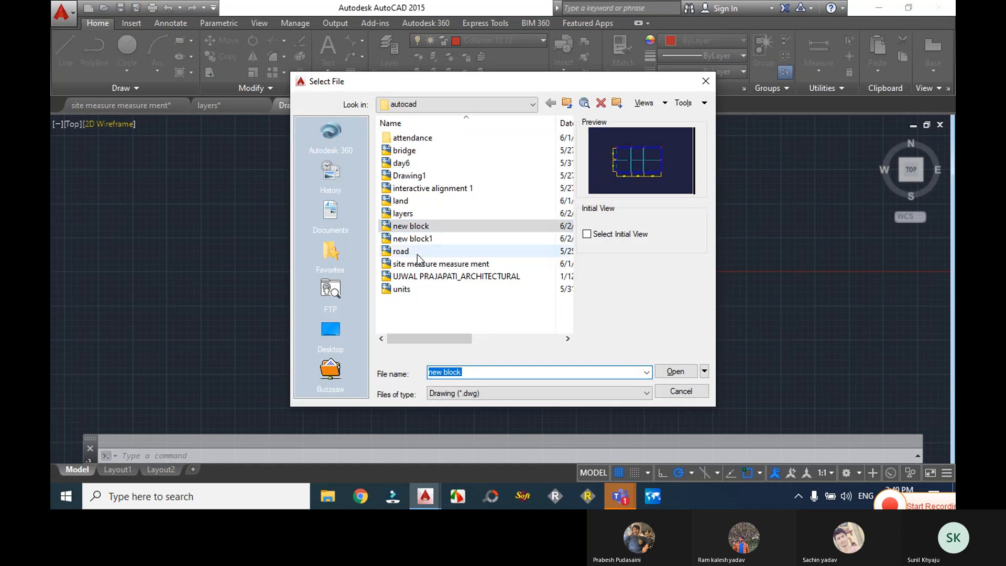
pyautogui.doubleClick(423, 239)
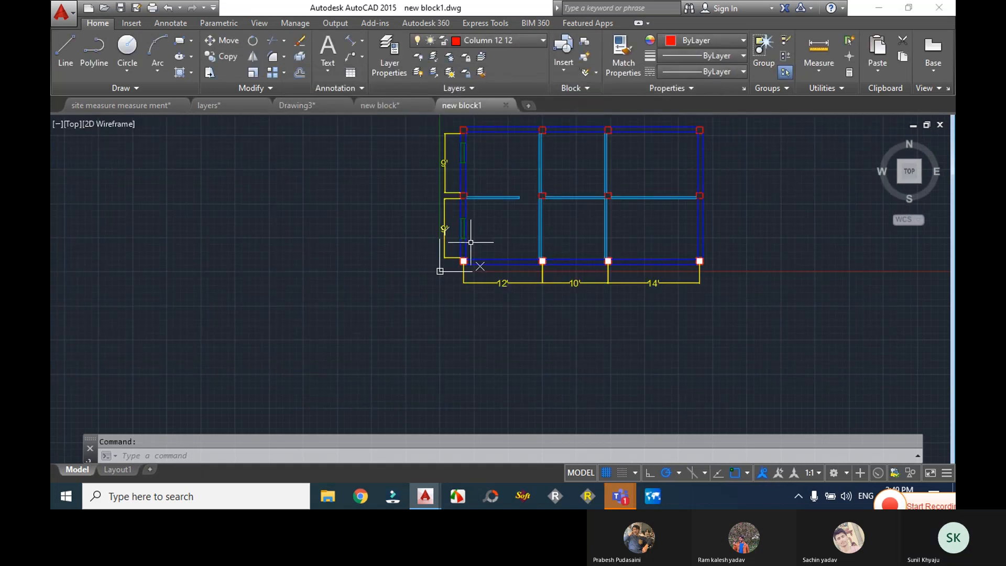
# - Select the inner wall and the bottom outer wall lines along the 10' bay to check whether the plan is one block
pyautogui.scroll(4, 445, 257)
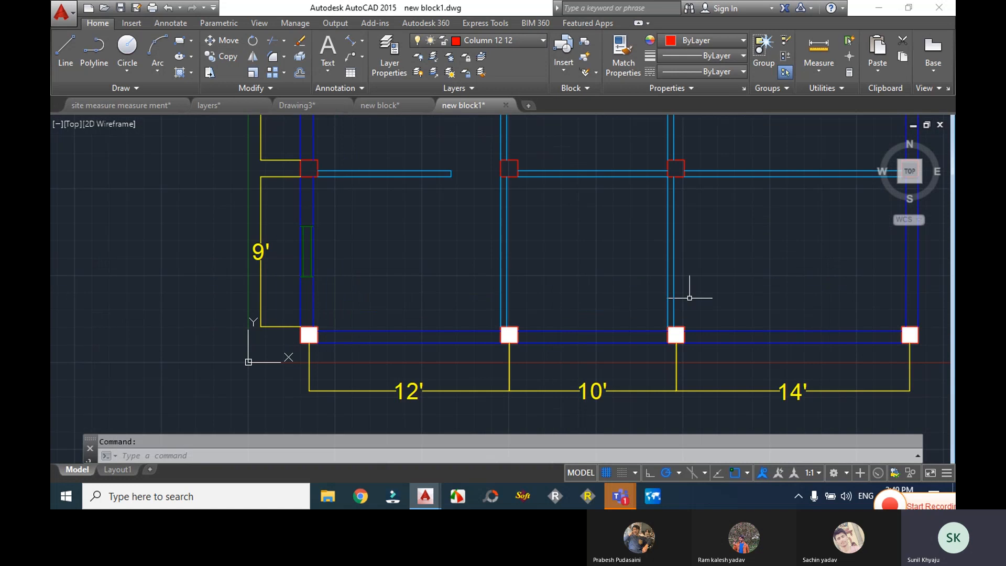
pyautogui.click(671, 292)
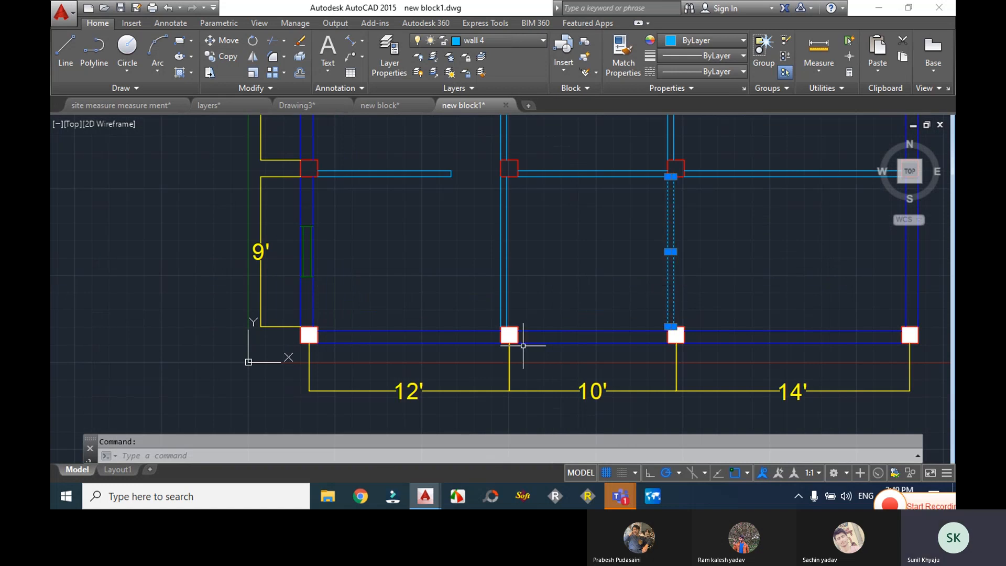
pyautogui.click(523, 344)
pyautogui.click(521, 361)
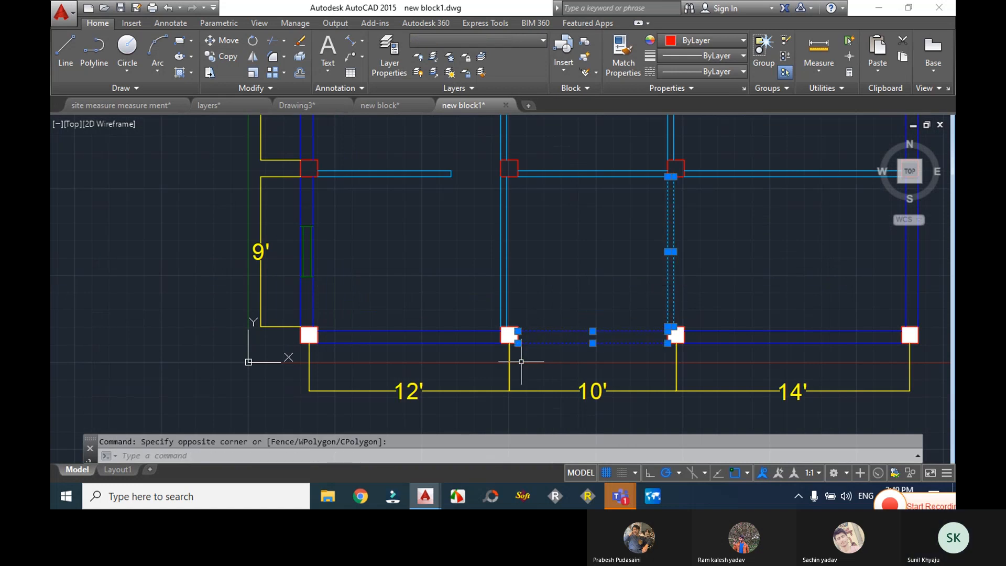
pyautogui.press('Escape')
# - Check the blocks available for insertion in new block1, and check how the middle wall of the 14' bay selects
pyautogui.write('i')
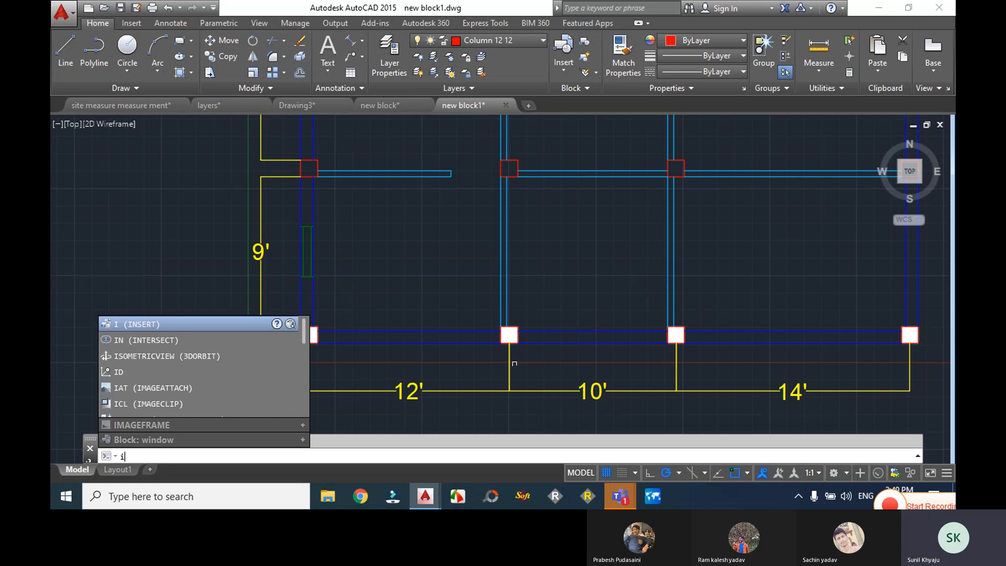
pyautogui.press('Return')
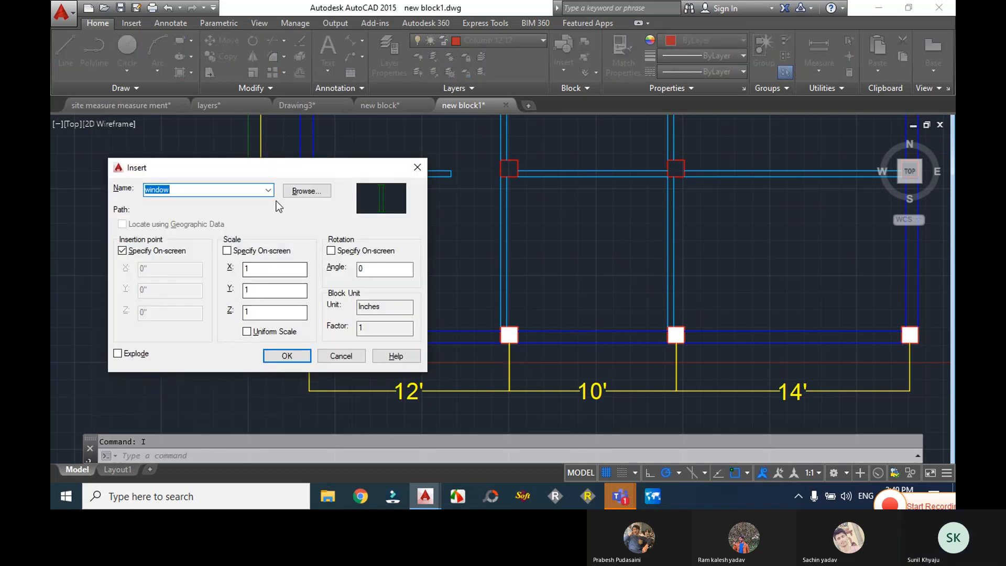
pyautogui.click(270, 191)
pyautogui.click(269, 191)
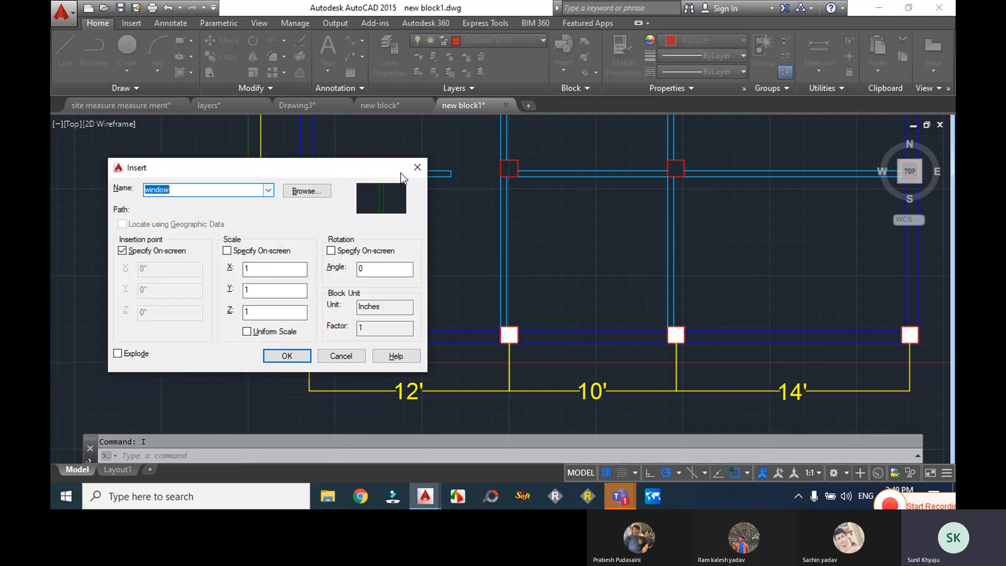
pyautogui.press('Return')
pyautogui.scroll(-4, 422, 224)
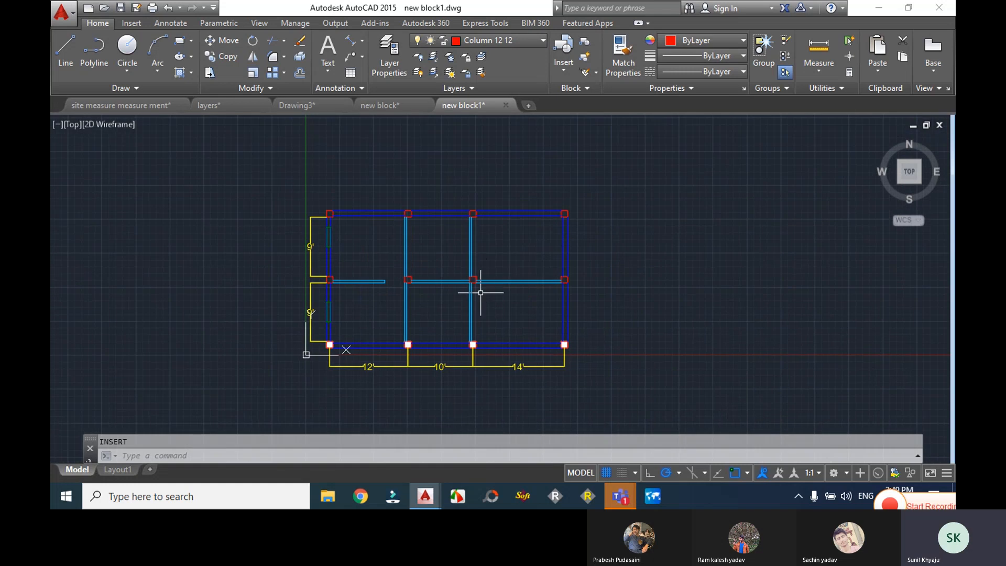
pyautogui.click(485, 280)
pyautogui.press('Escape')
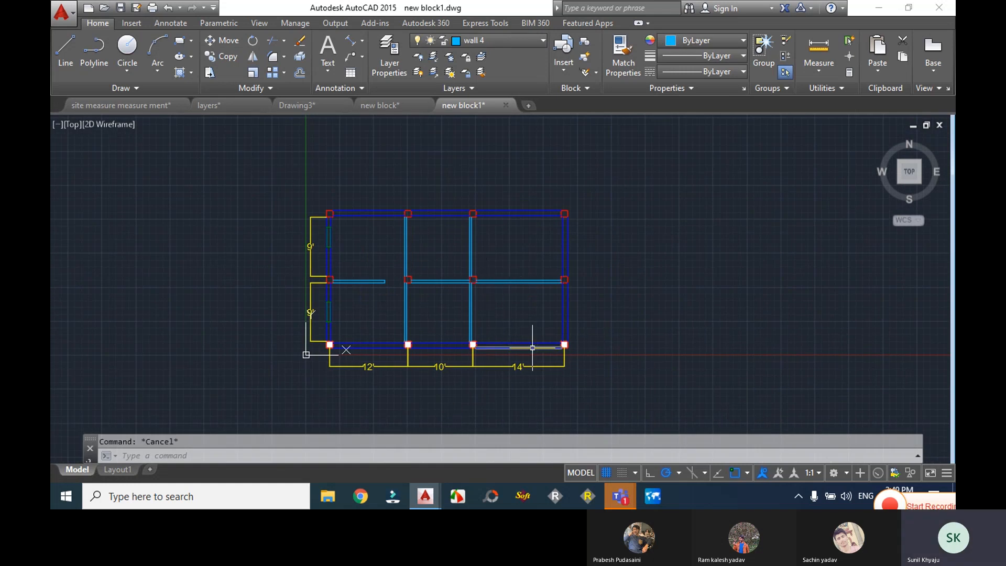
# - Close the drawings new block1 and new block without saving changes
pyautogui.click(506, 106)
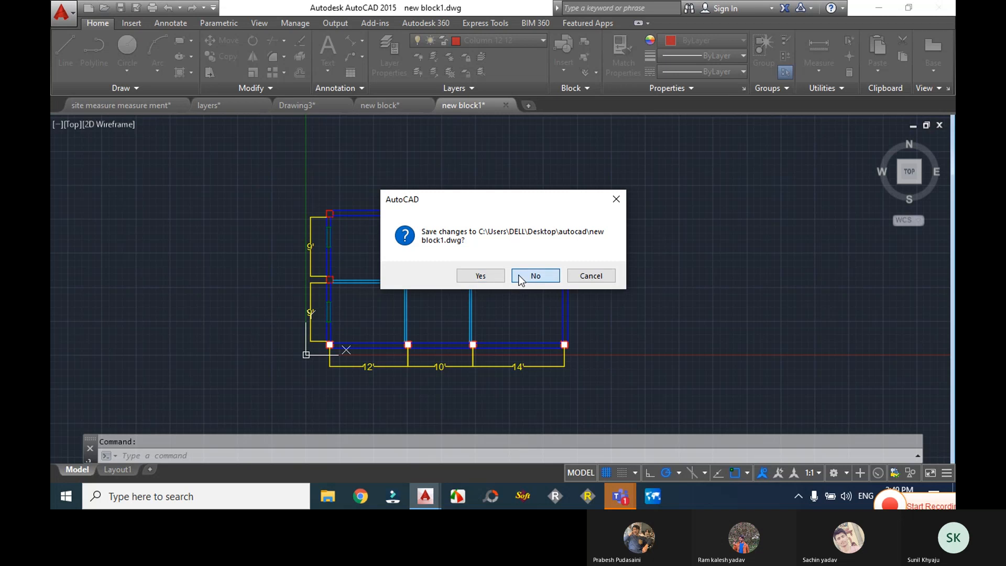
pyautogui.click(534, 275)
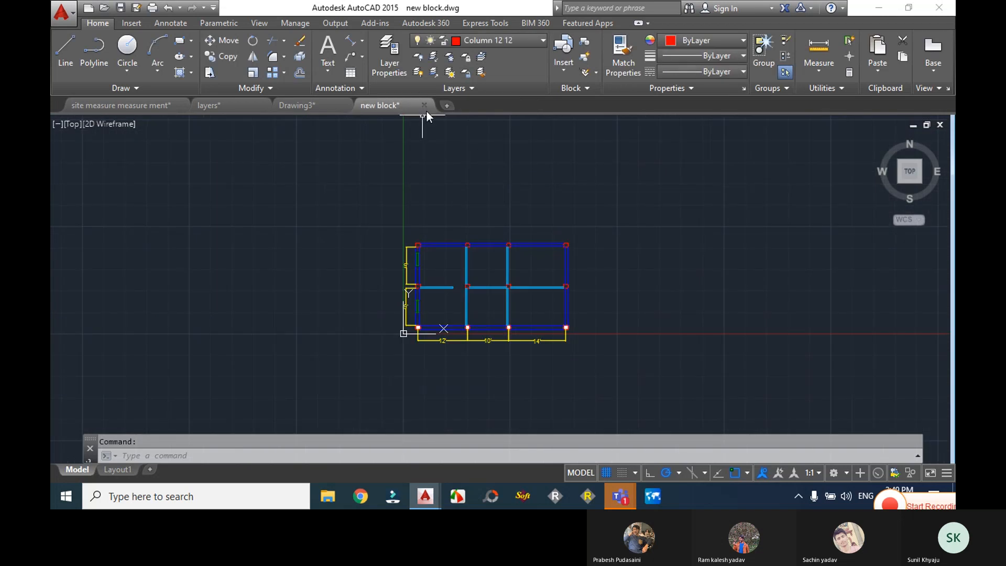
pyautogui.click(308, 108)
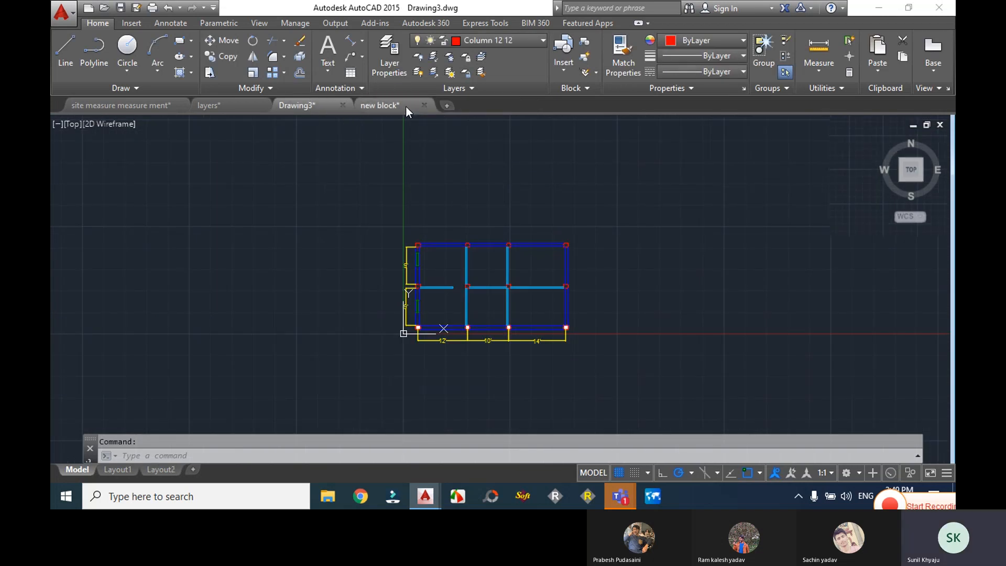
pyautogui.click(385, 106)
pyautogui.click(424, 105)
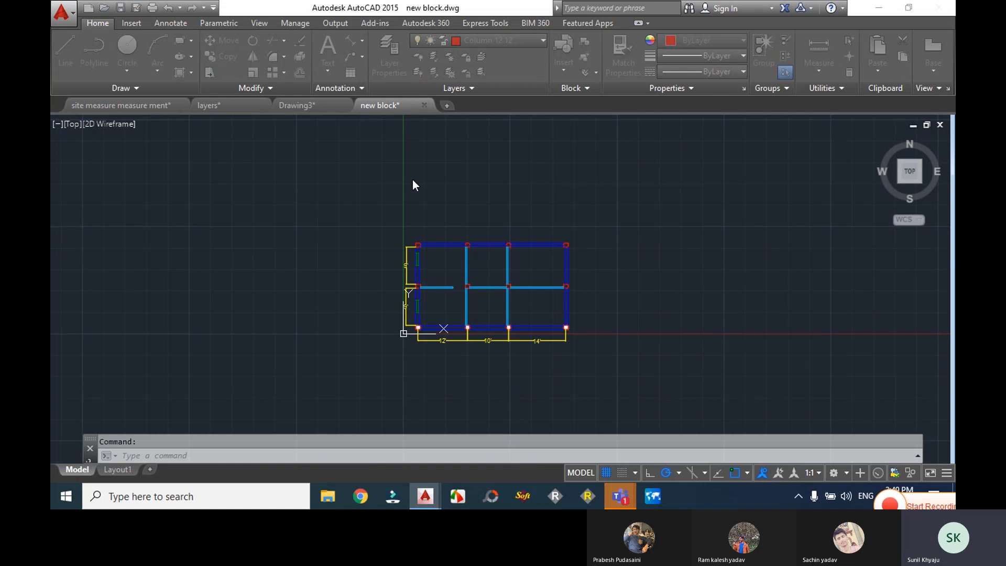
pyautogui.click(500, 276)
# - Start a Write Block from objects in Drawing3 with Convert to block, using the lower-left column's outer corner as base point
pyautogui.write('w')
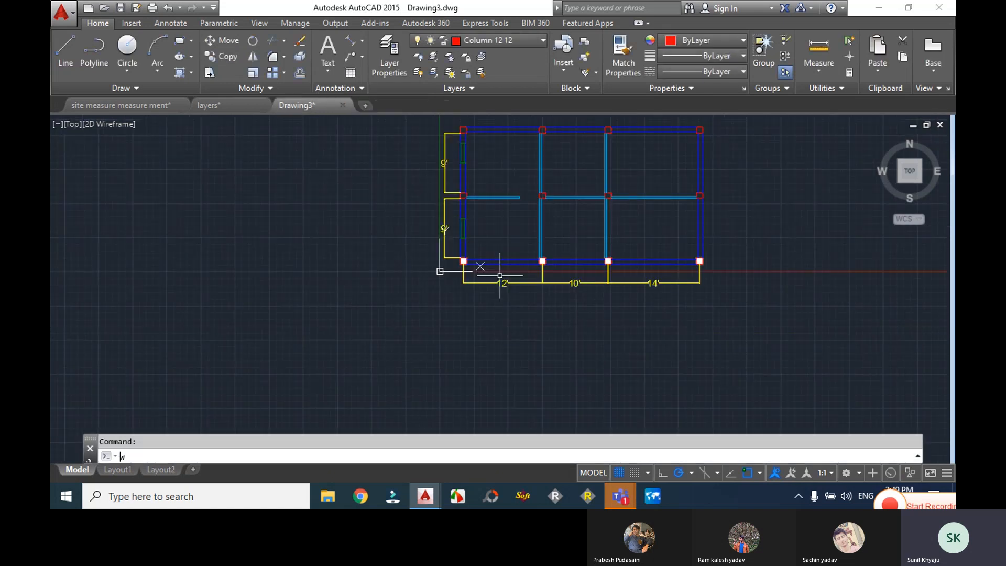
pyautogui.press('Return')
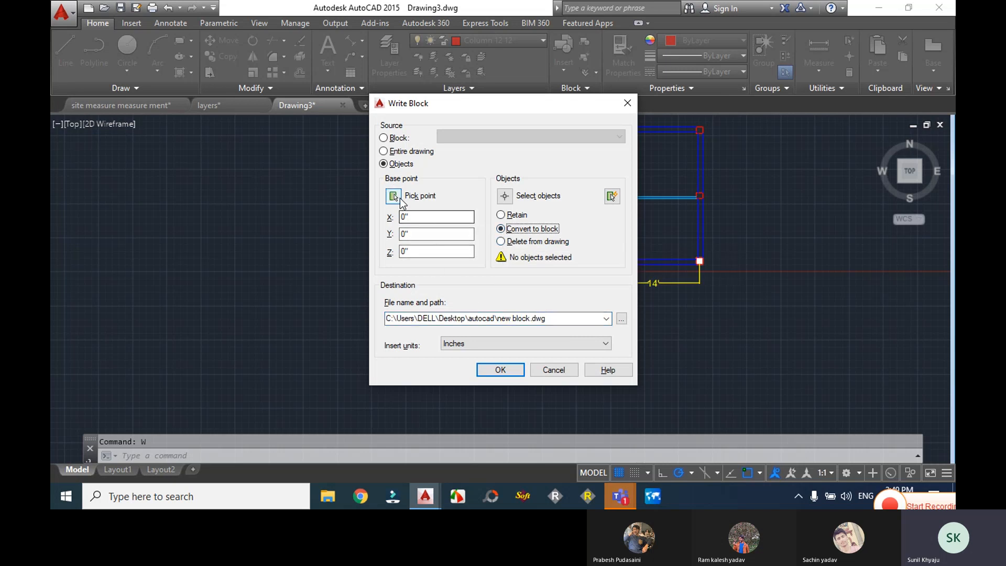
pyautogui.click(393, 197)
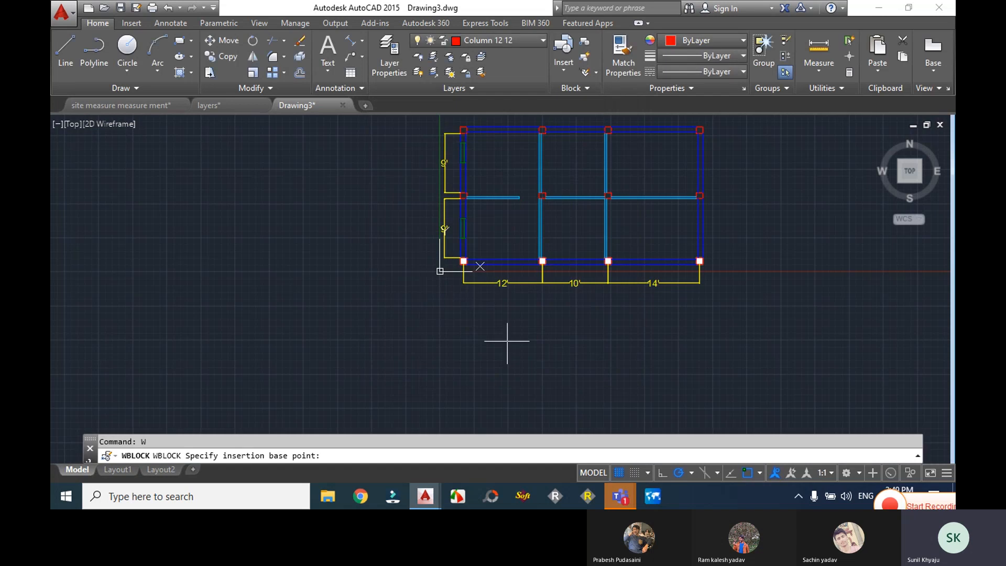
pyautogui.scroll(5, 456, 270)
pyautogui.click(475, 243)
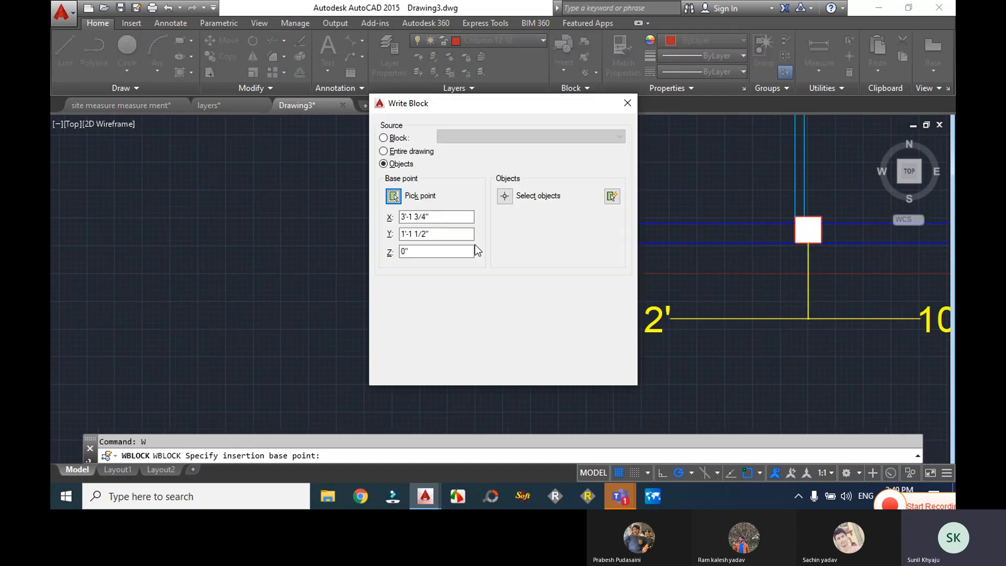
# - Select the entire floor plan, including its dimensions, as the objects for the Write Block
pyautogui.click(505, 199)
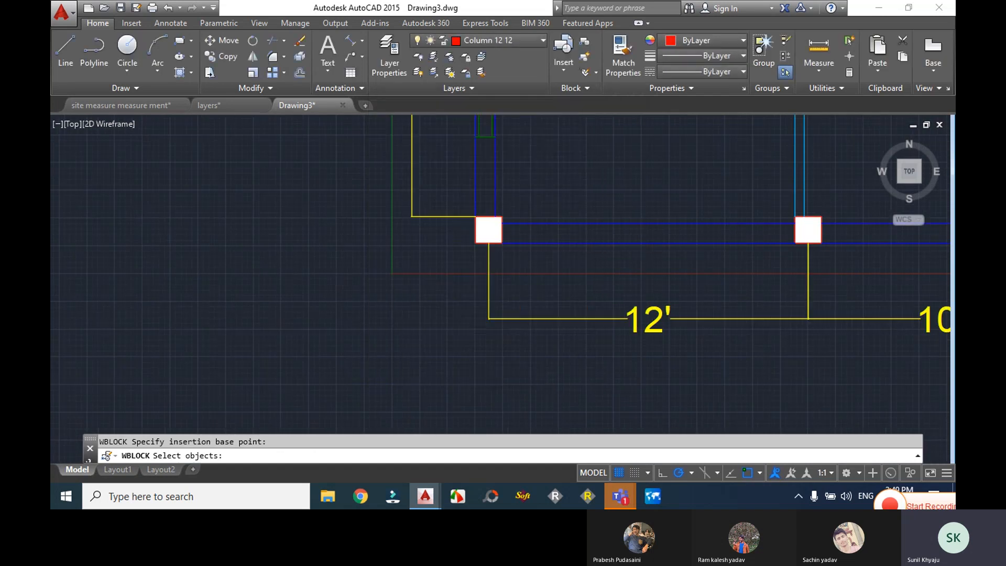
pyautogui.scroll(-6, 505, 202)
pyautogui.moveTo(521, 209); pyautogui.dragTo(435, 369, button='middle')
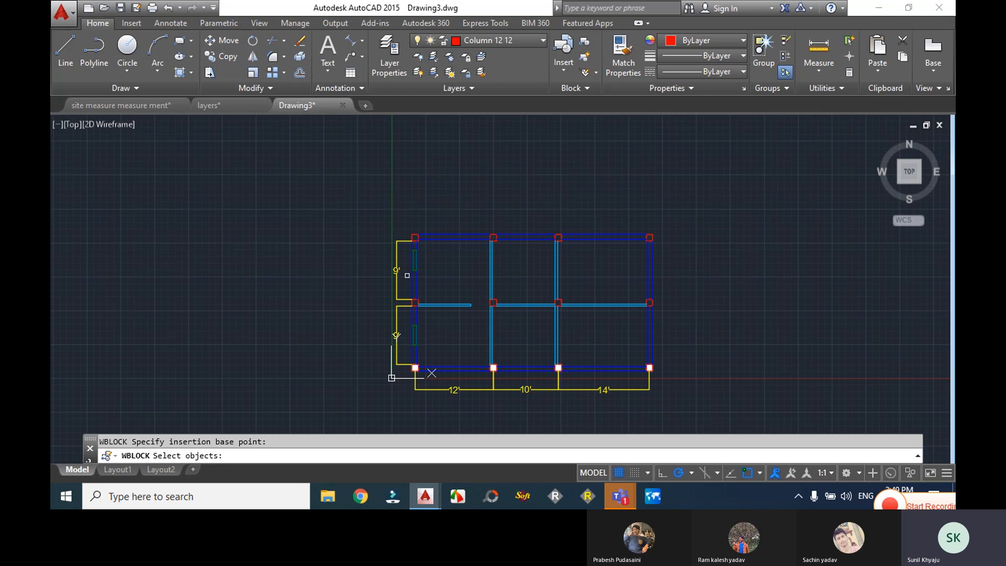
pyautogui.click(375, 209)
pyautogui.click(697, 412)
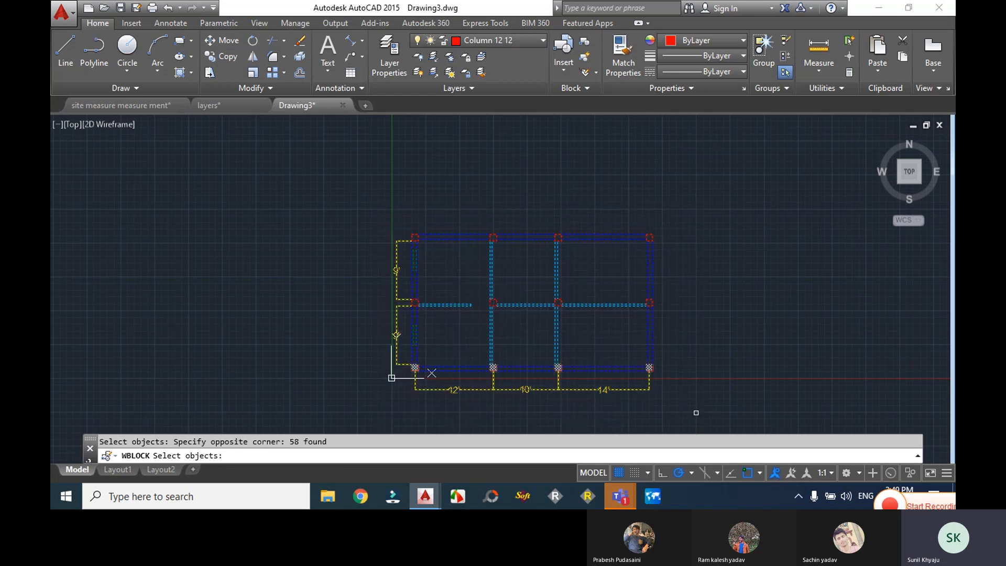
pyautogui.press('Return')
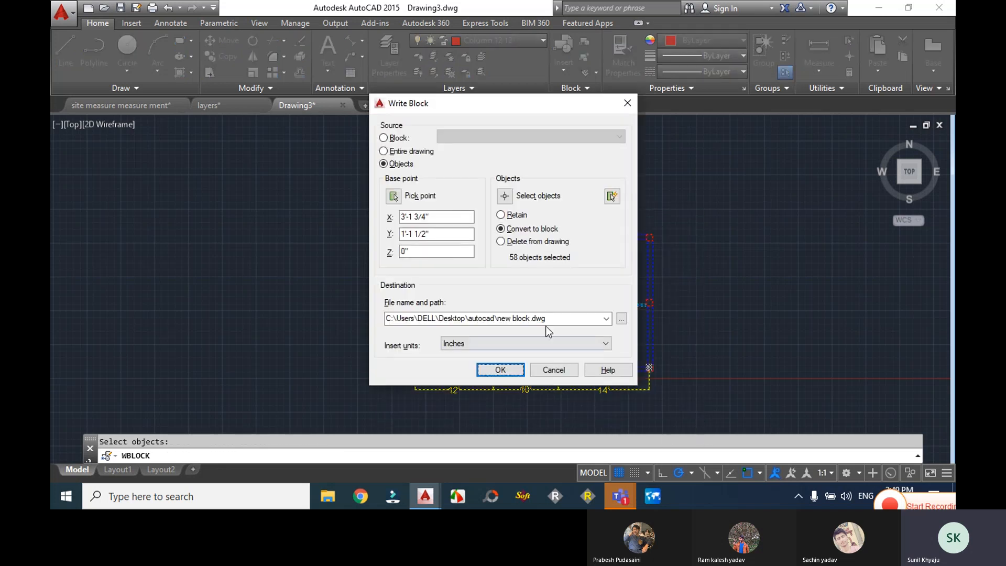
# - Set the destination file to new block2 in the autocad folder and write the block
pyautogui.click(621, 319)
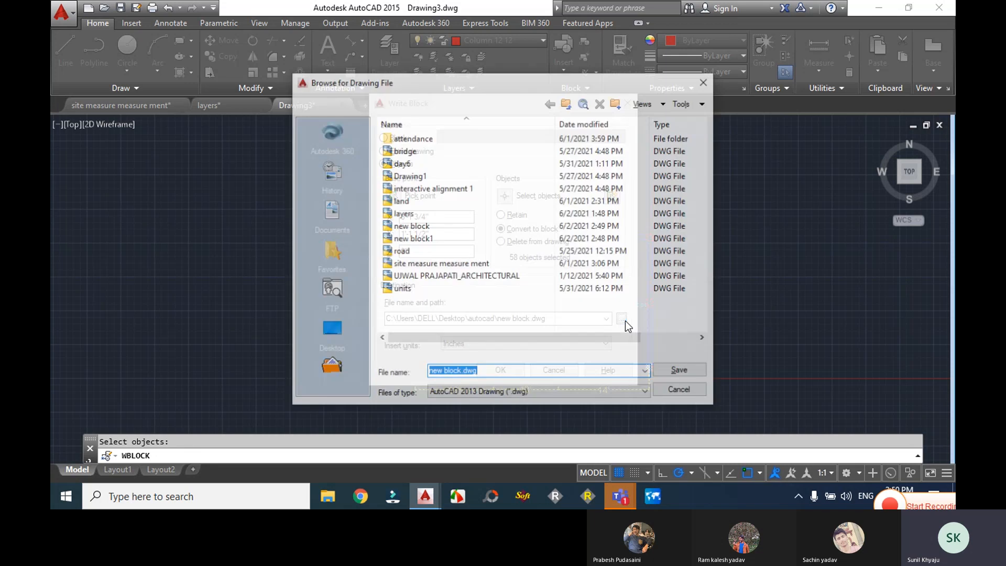
pyautogui.click(470, 371)
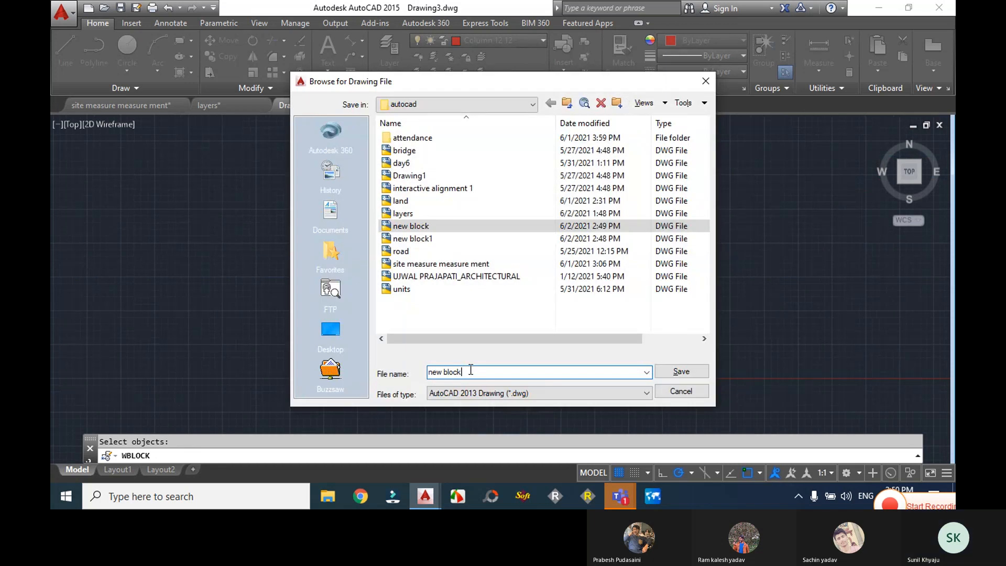
pyautogui.write('2')
pyautogui.click(680, 371)
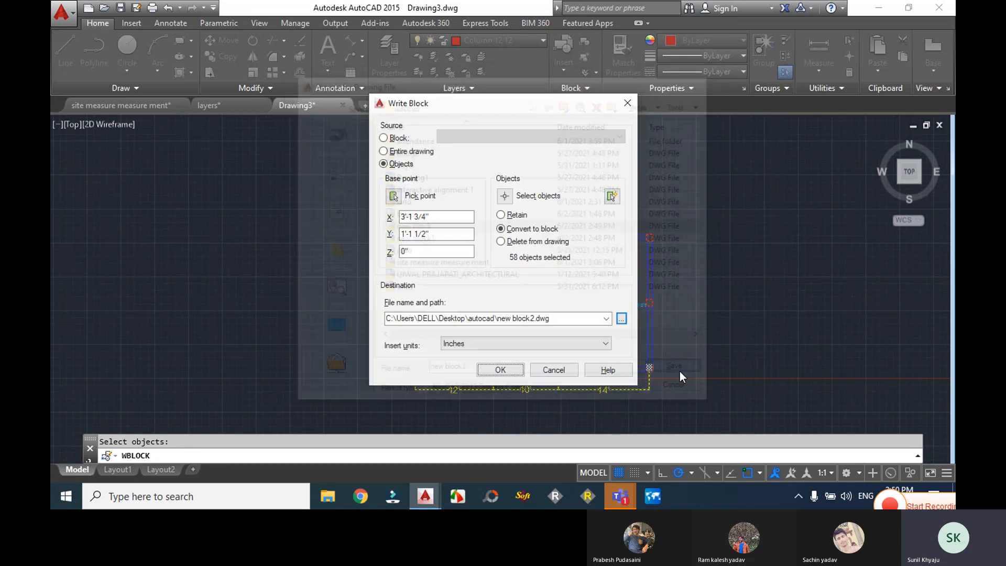
pyautogui.click(500, 369)
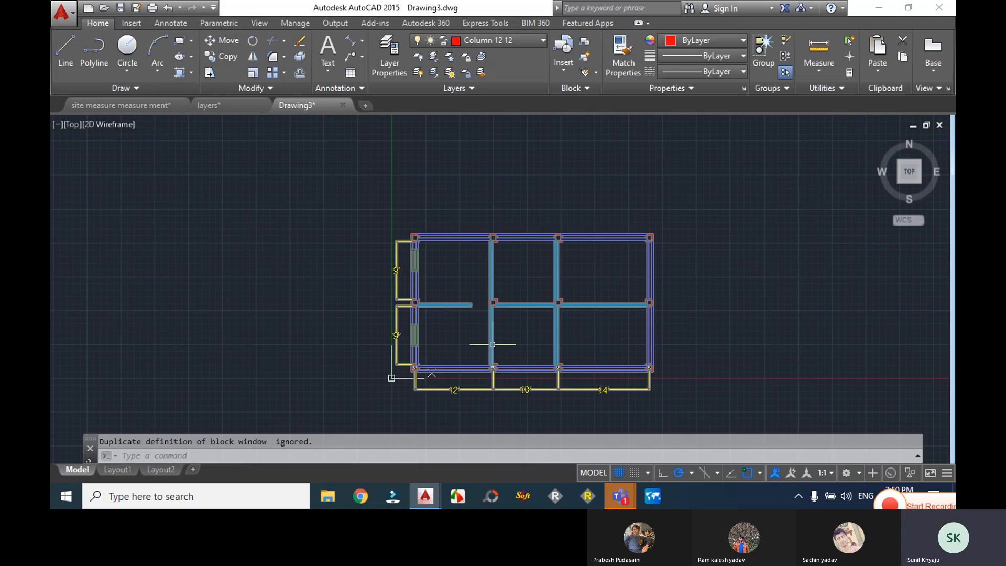
pyautogui.moveTo(492, 344)
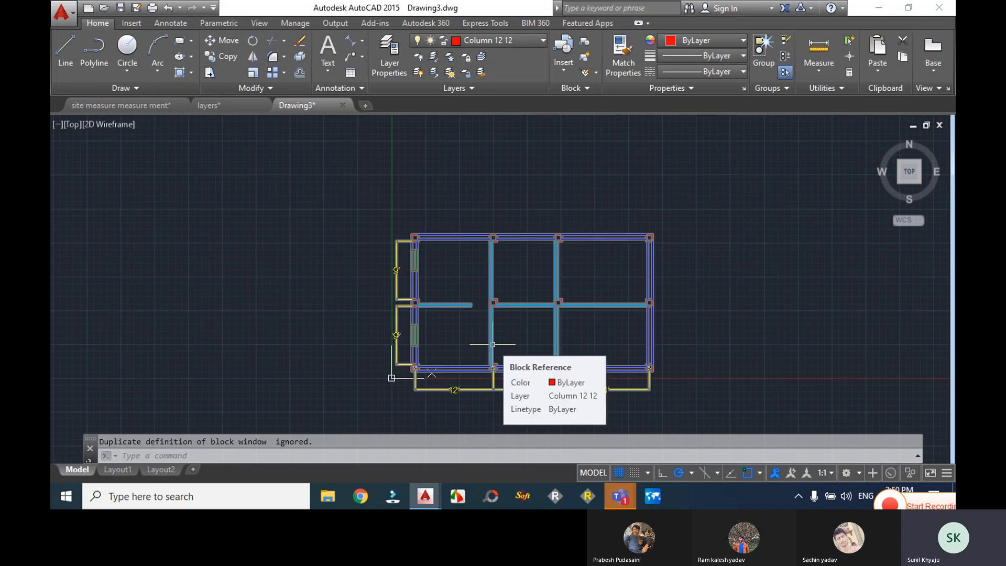
pyautogui.press('Escape')
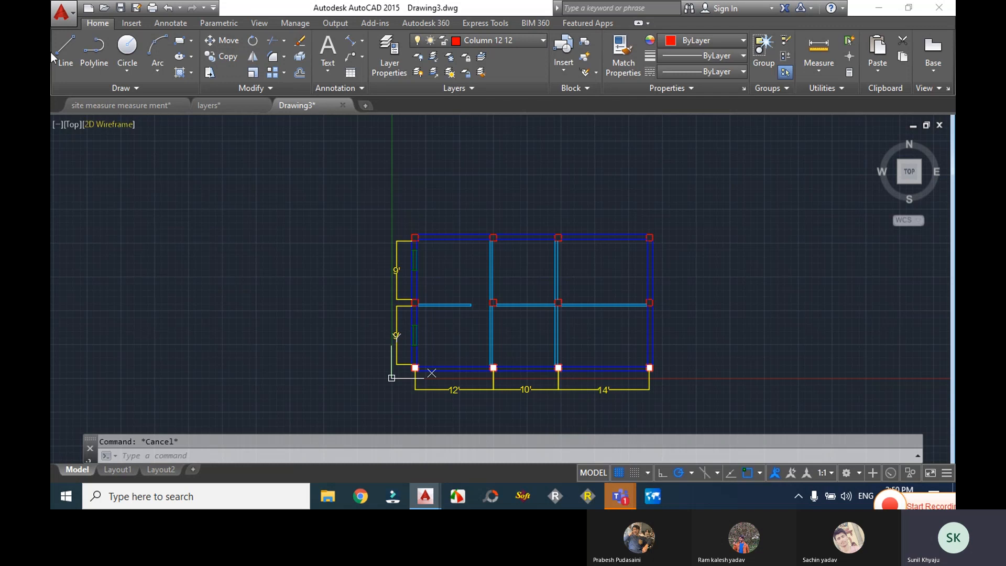
# - Open the exported drawing new block2 from the autocad folder
pyautogui.click(63, 17)
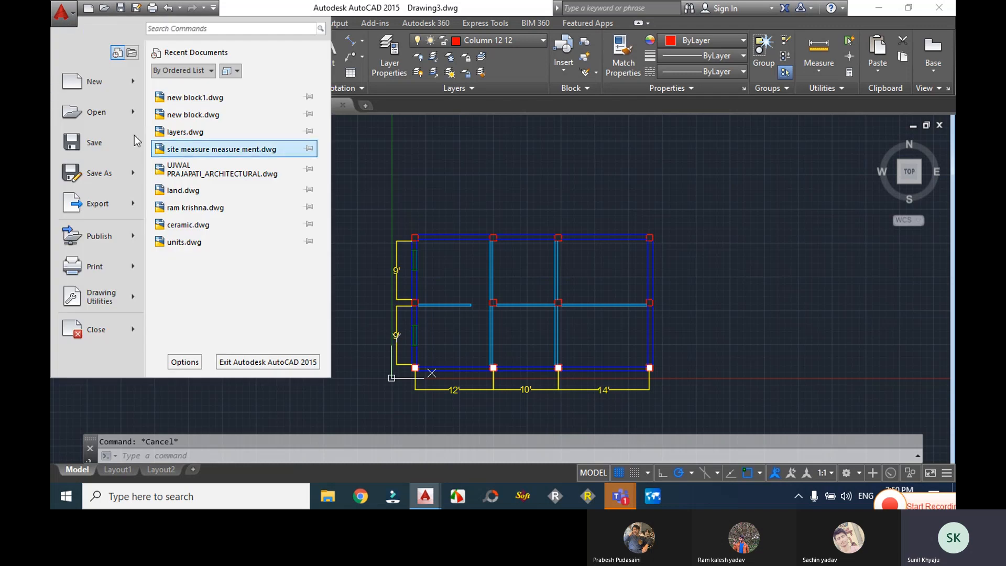
pyautogui.click(97, 112)
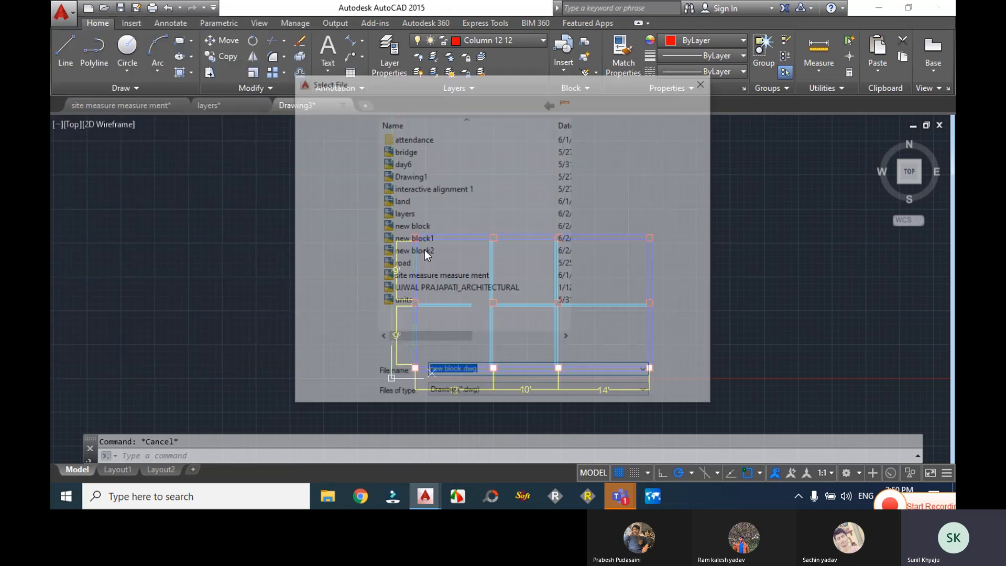
pyautogui.doubleClick(427, 250)
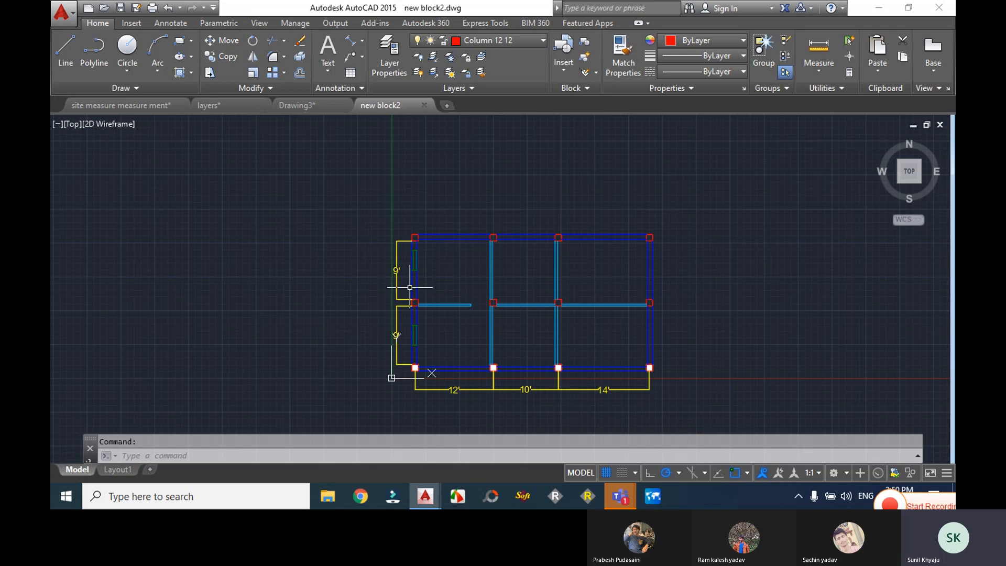
# - Select the plan's top wall in Drawing3 to check whether the plan is one block, and return to new block2
pyautogui.click(301, 105)
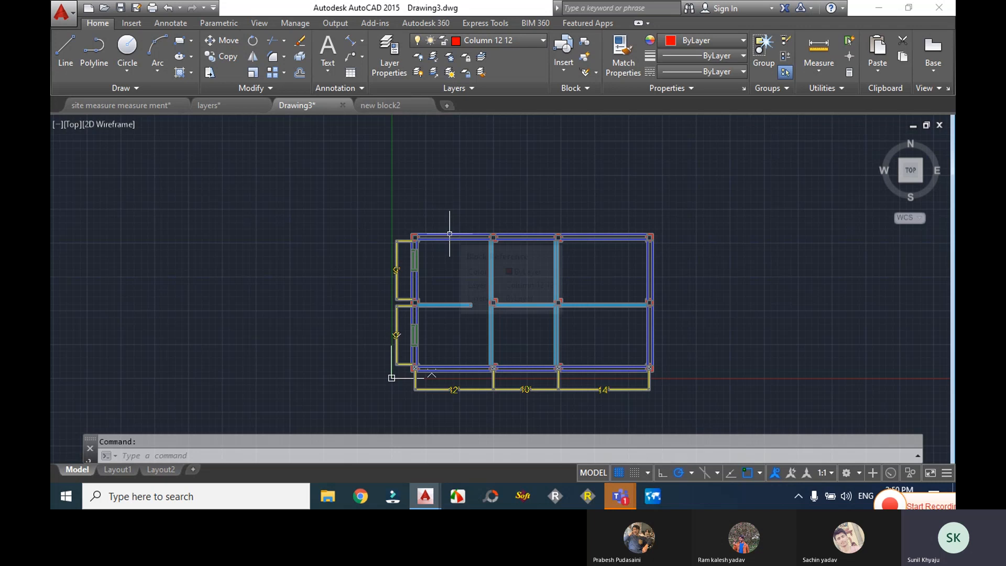
pyautogui.click(449, 233)
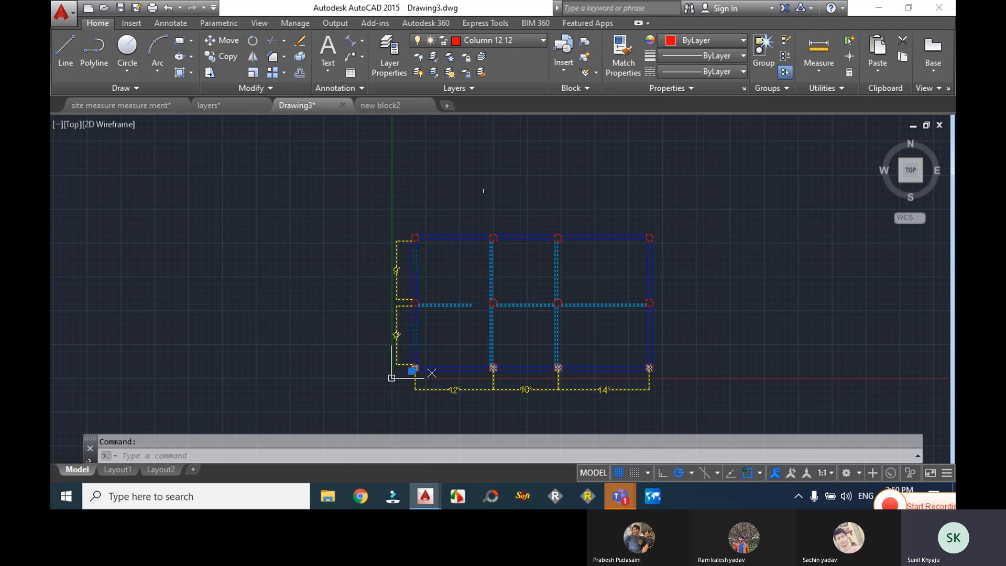
pyautogui.press('Escape')
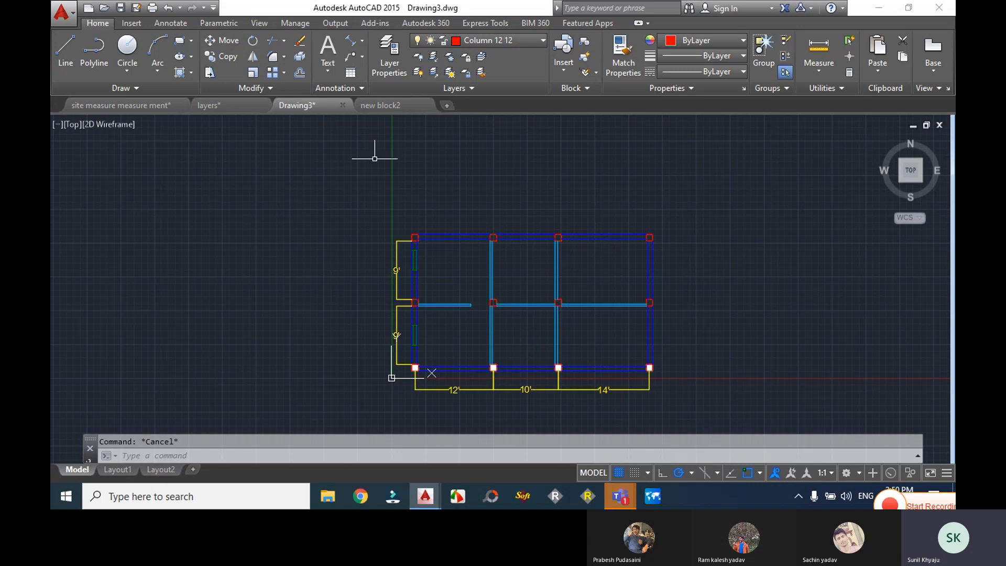
pyautogui.click(379, 104)
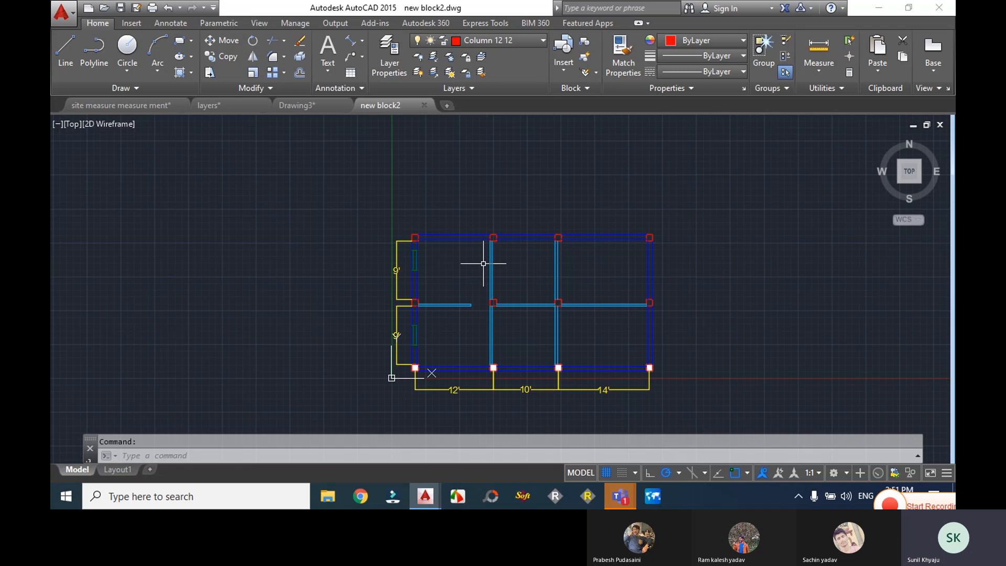
pyautogui.write('MT')
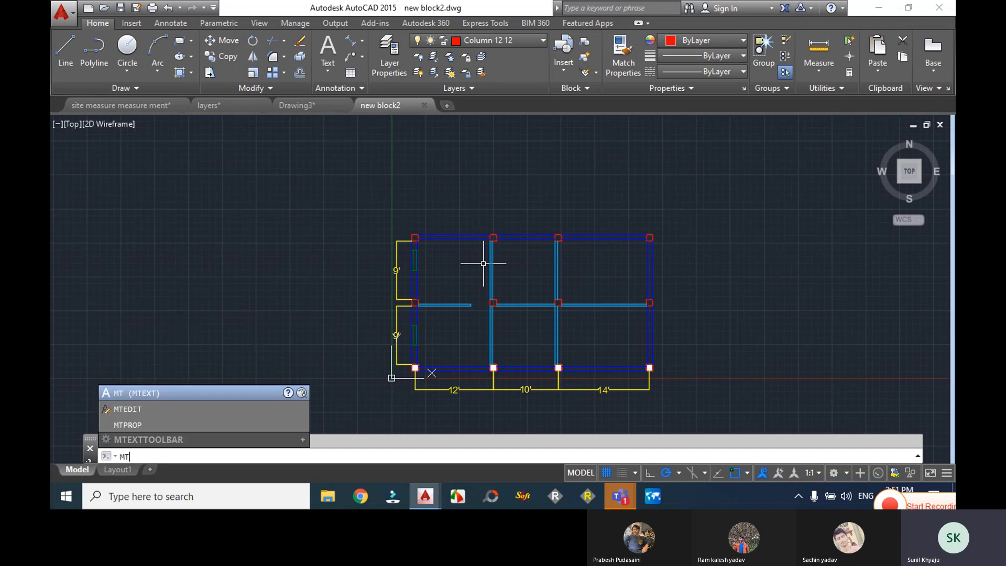
pyautogui.press('Return')
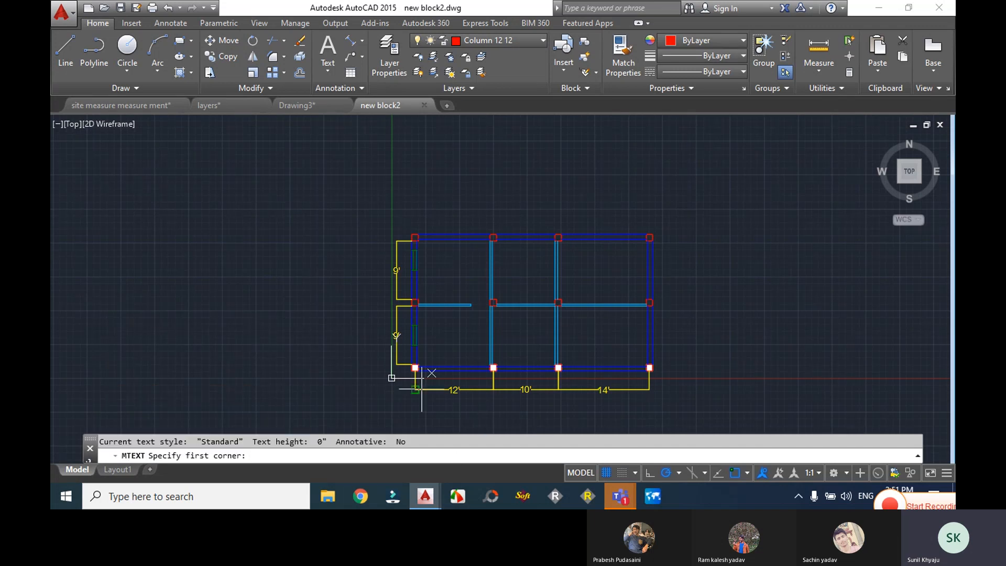
pyautogui.scroll(4, 443, 332)
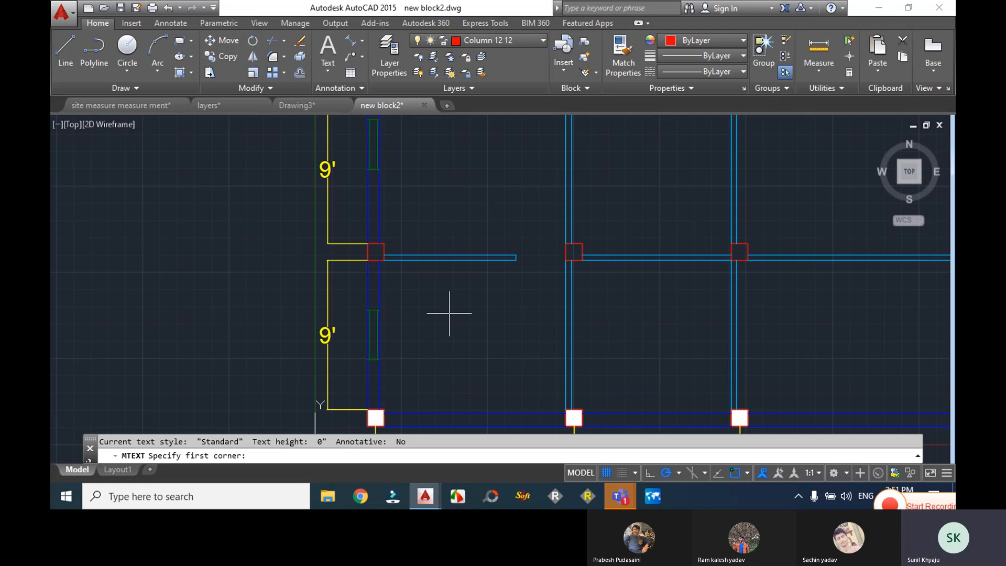
pyautogui.click(432, 310)
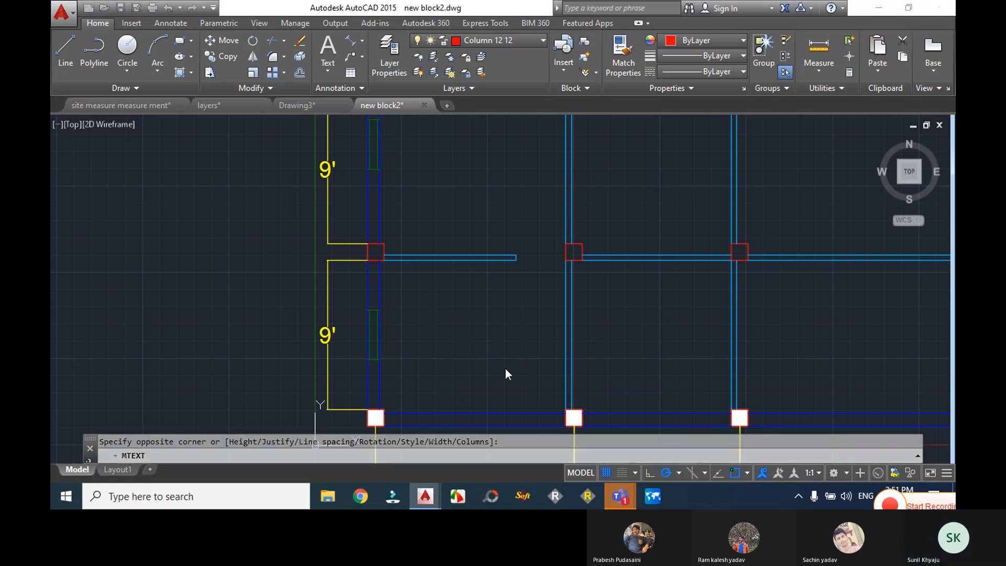
pyautogui.click(505, 369)
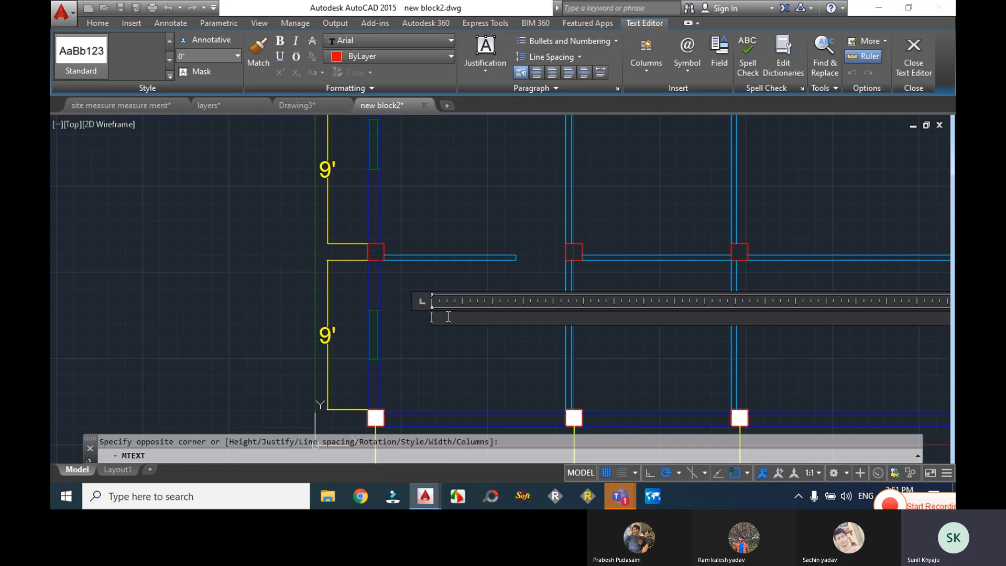
pyautogui.write('BED')
pyautogui.press('Escape')
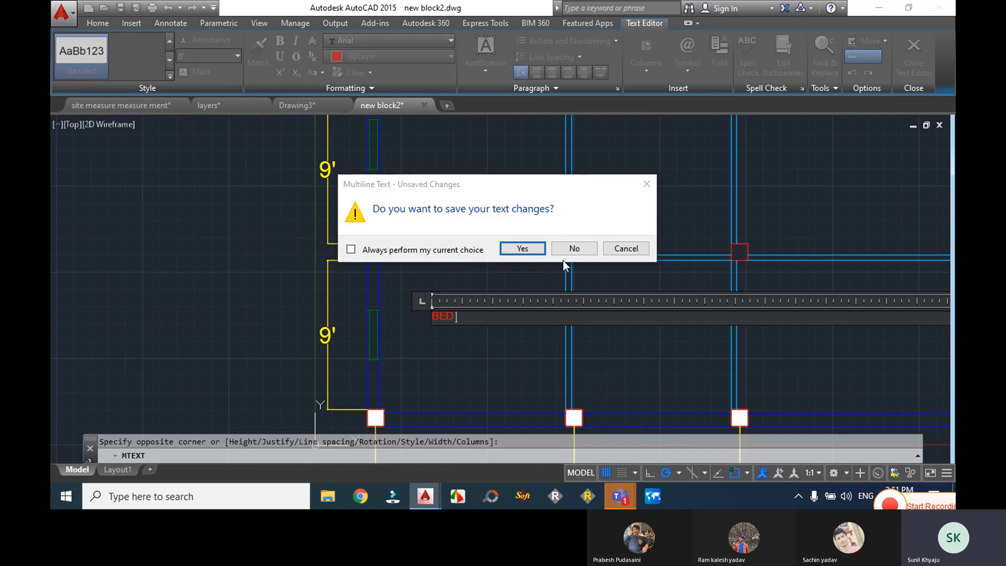
pyautogui.click(571, 250)
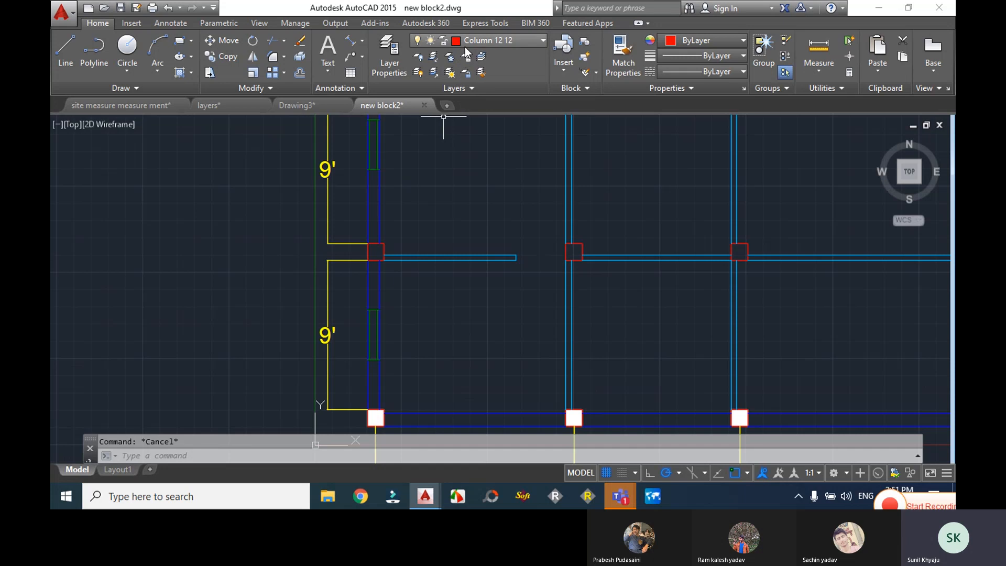
# - Create a new layer named text in new block2 and make it the current layer
pyautogui.click(469, 39)
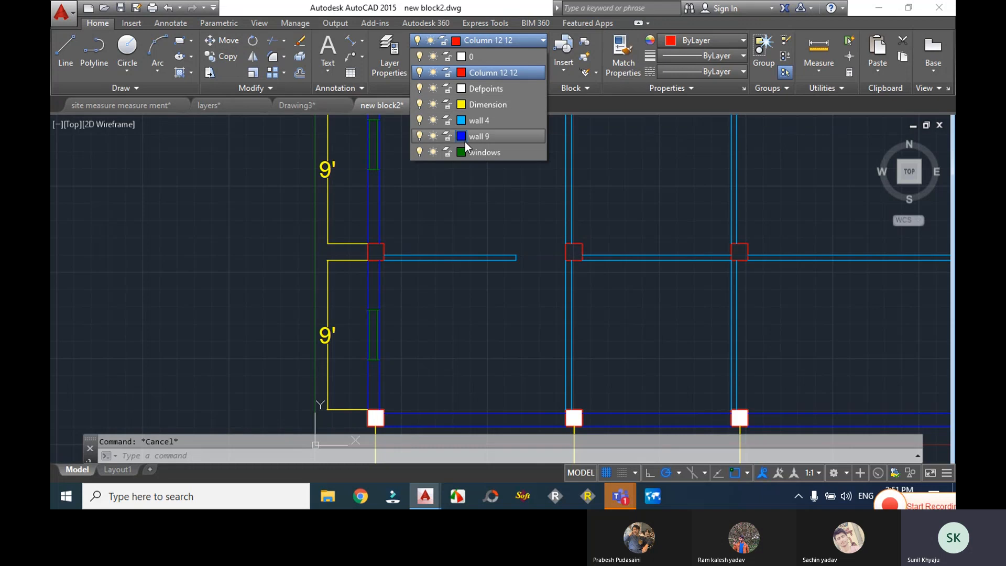
pyautogui.click(392, 59)
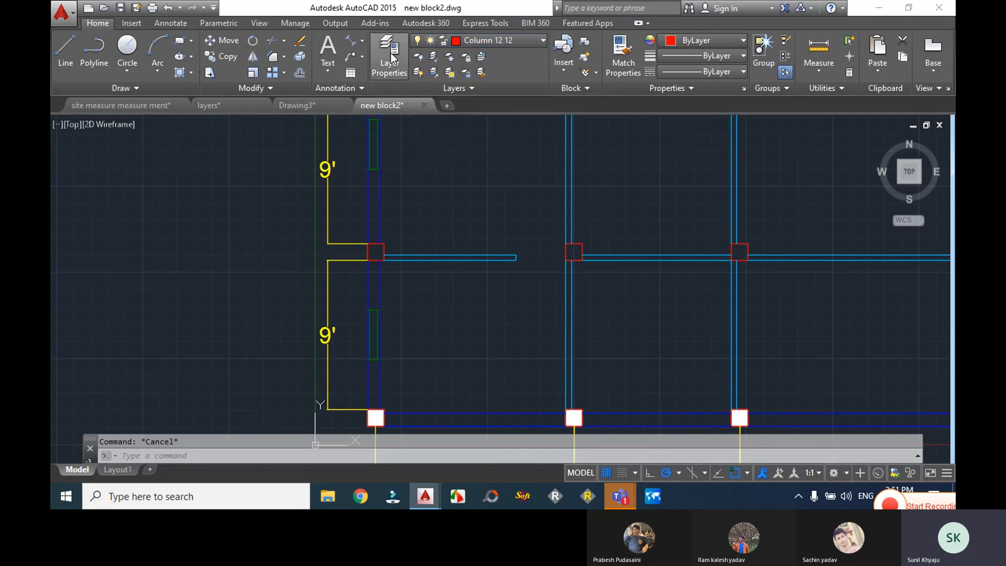
pyautogui.click(392, 56)
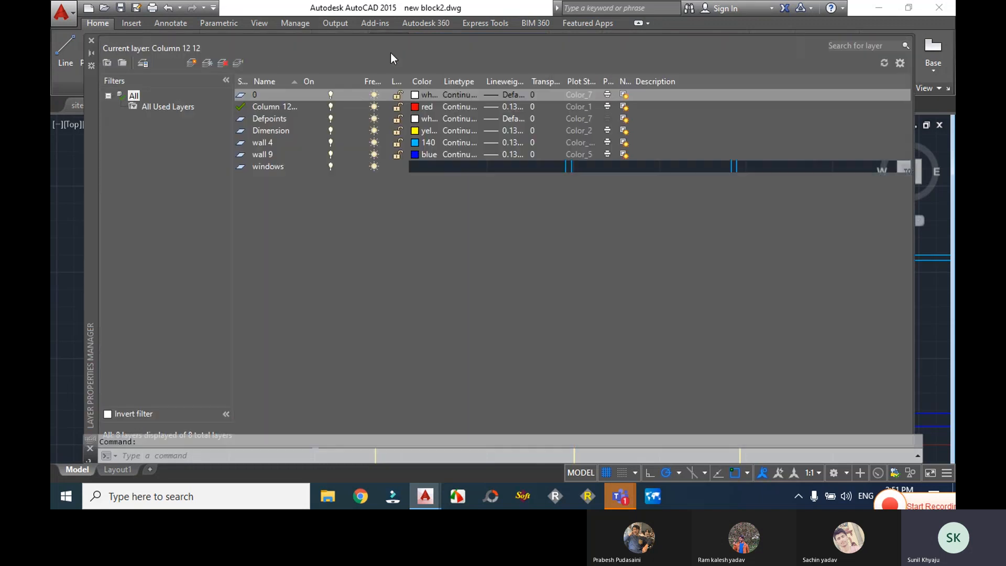
pyautogui.click(190, 63)
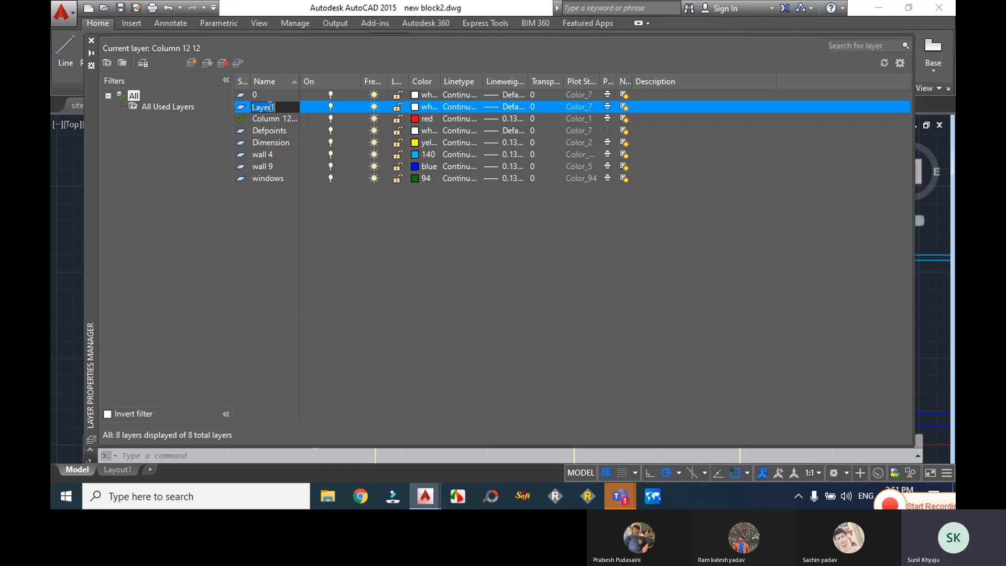
pyautogui.write('text')
pyautogui.click(313, 260)
pyautogui.click(91, 40)
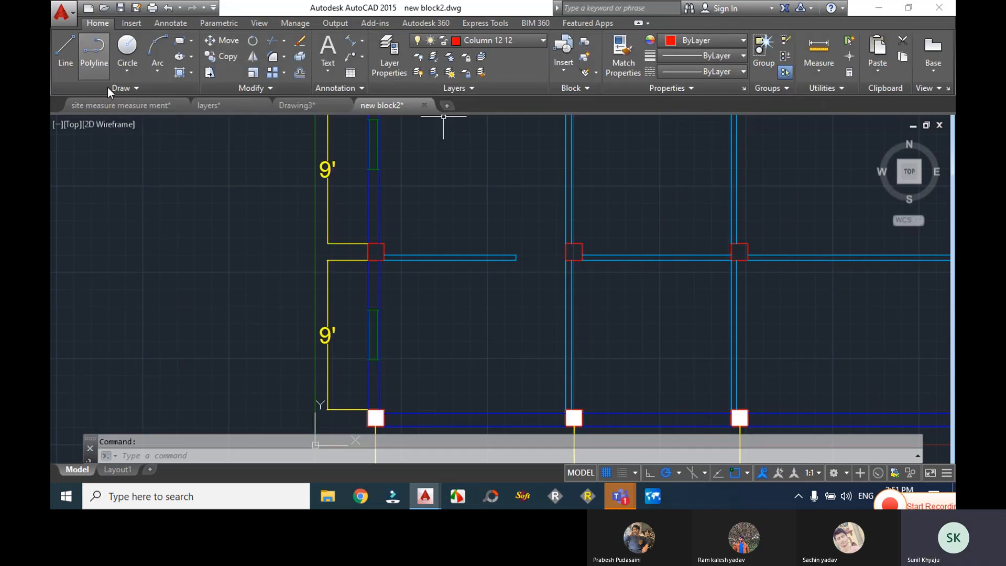
pyautogui.click(472, 40)
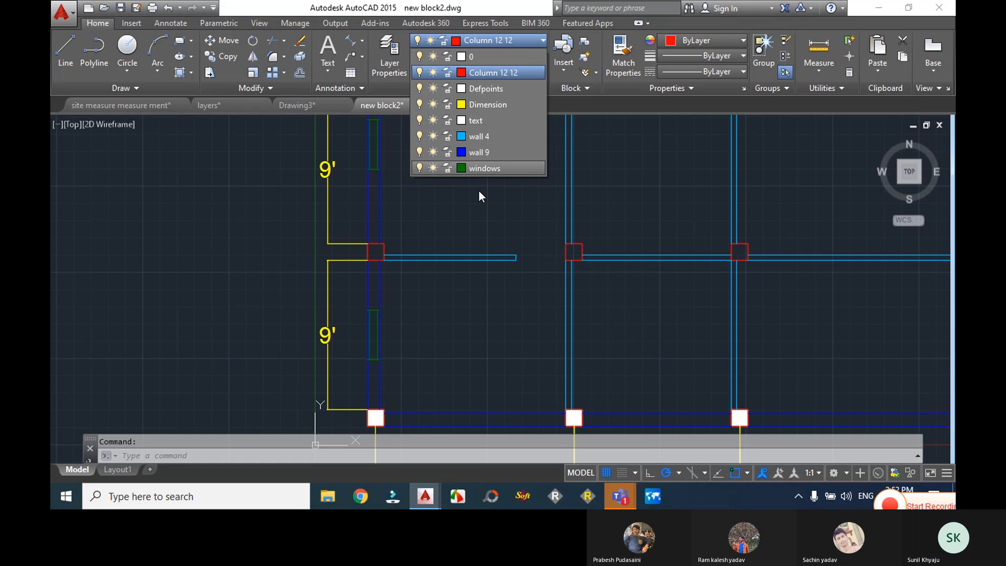
pyautogui.click(483, 120)
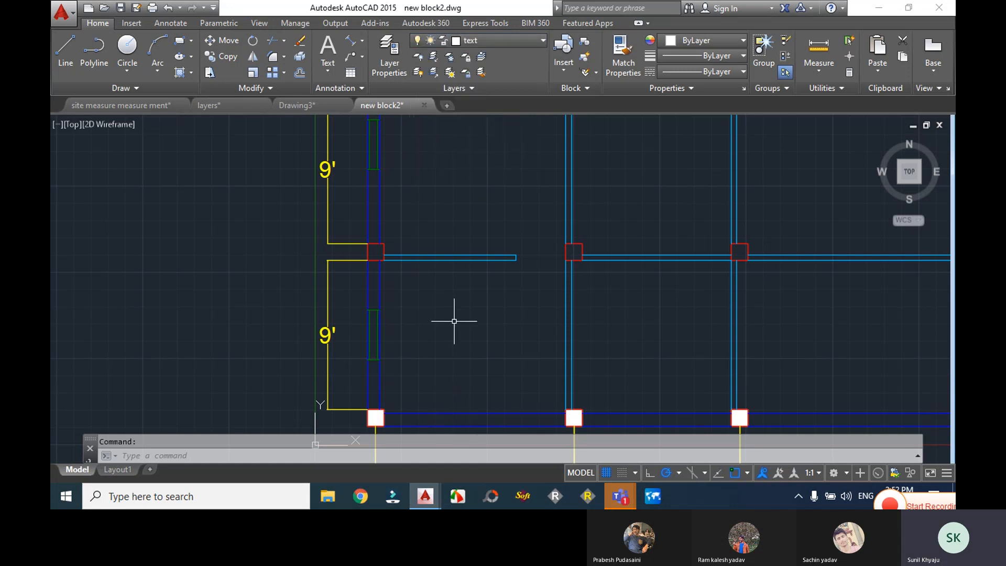
# - Add multiline text in the lower-left room reading "Bed Room" with "12'X9'" on the second line
pyautogui.write('mt')
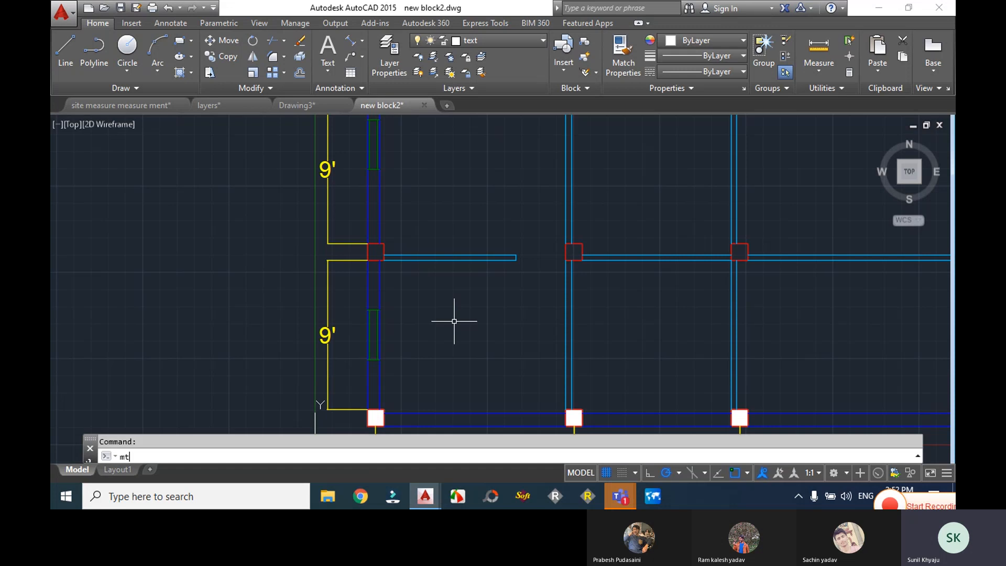
pyautogui.press('Return')
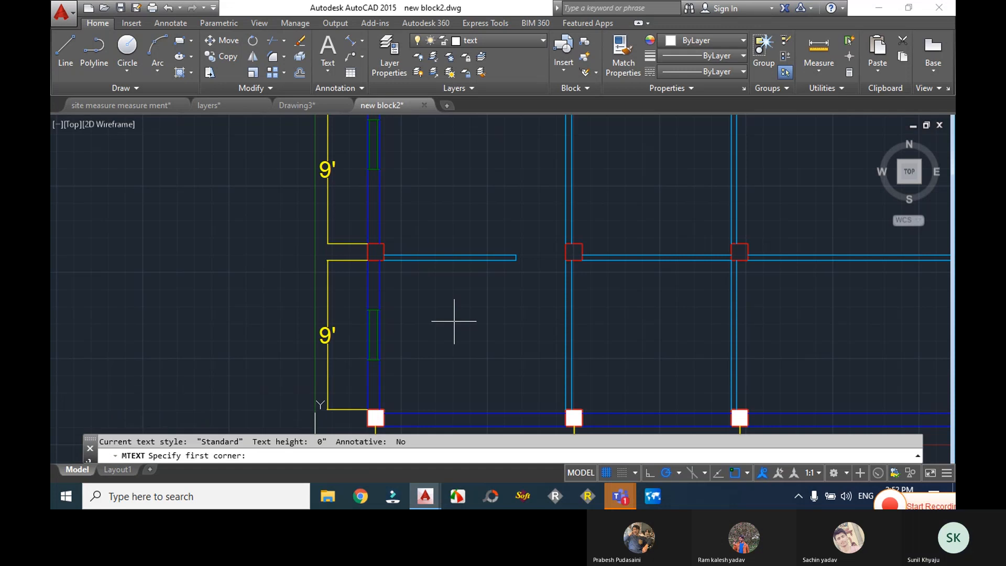
pyautogui.click(439, 310)
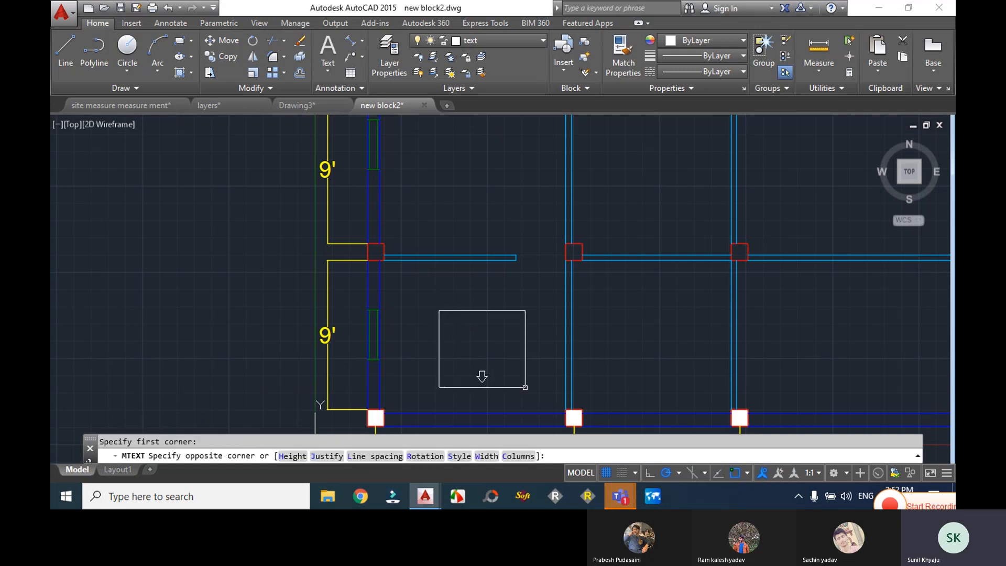
pyautogui.click(525, 389)
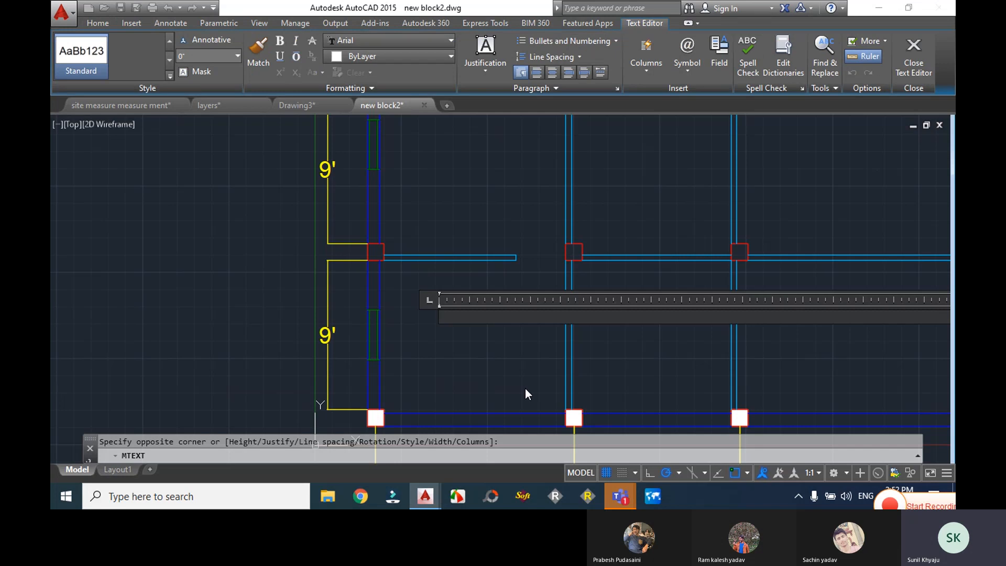
pyautogui.write('Bed Room')
pyautogui.press('Return')
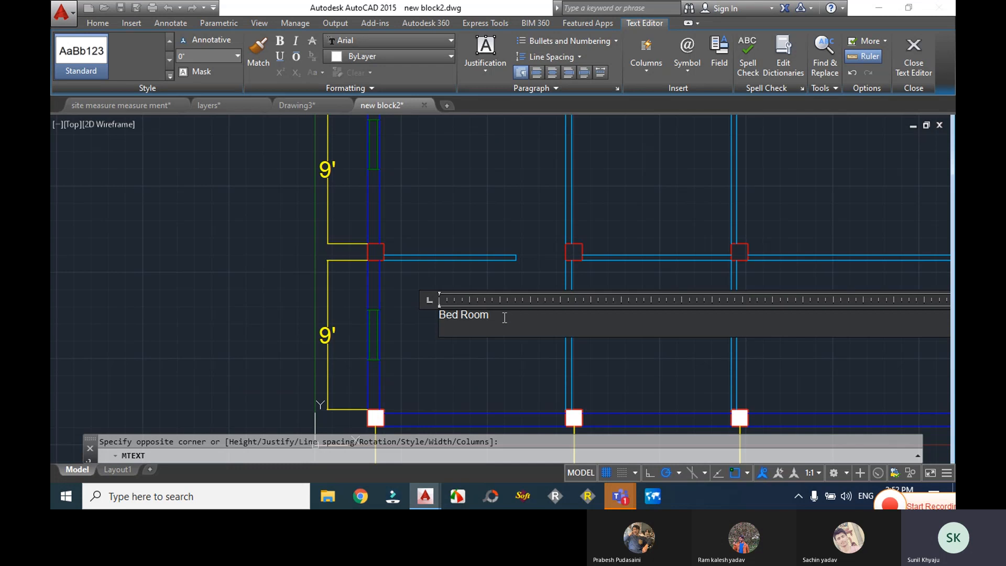
pyautogui.write("12'X9")
# - Change the font of both label lines to Times New Roman and finish the text
pyautogui.moveTo(485, 330); pyautogui.dragTo(438, 310)
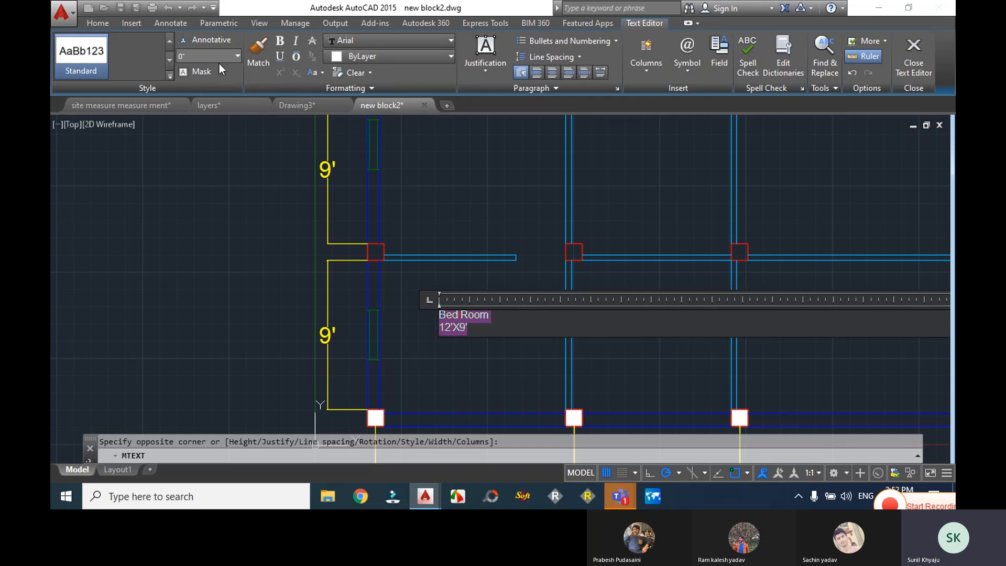
pyautogui.click(407, 43)
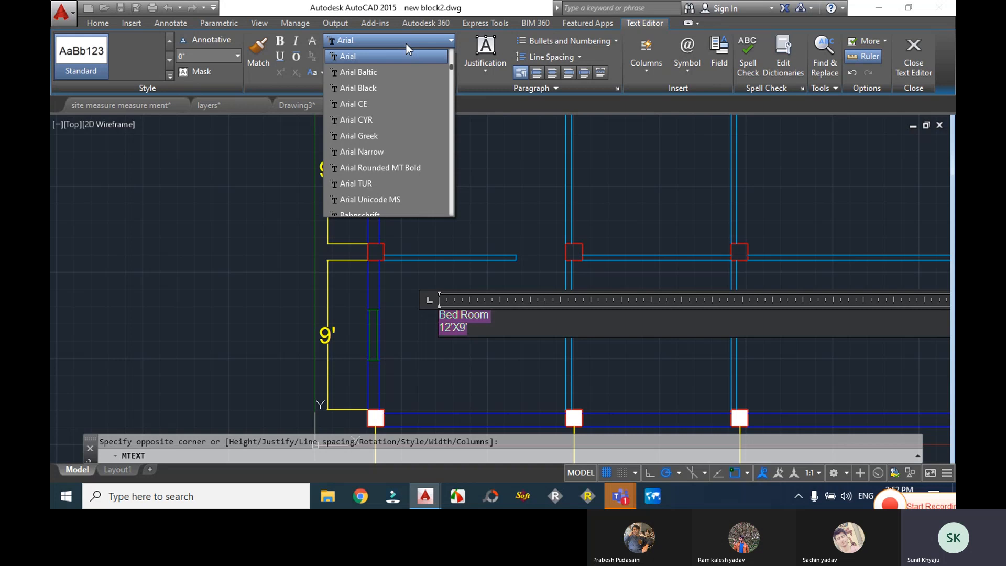
pyautogui.write('ti')
pyautogui.scroll(-1, 370, 210)
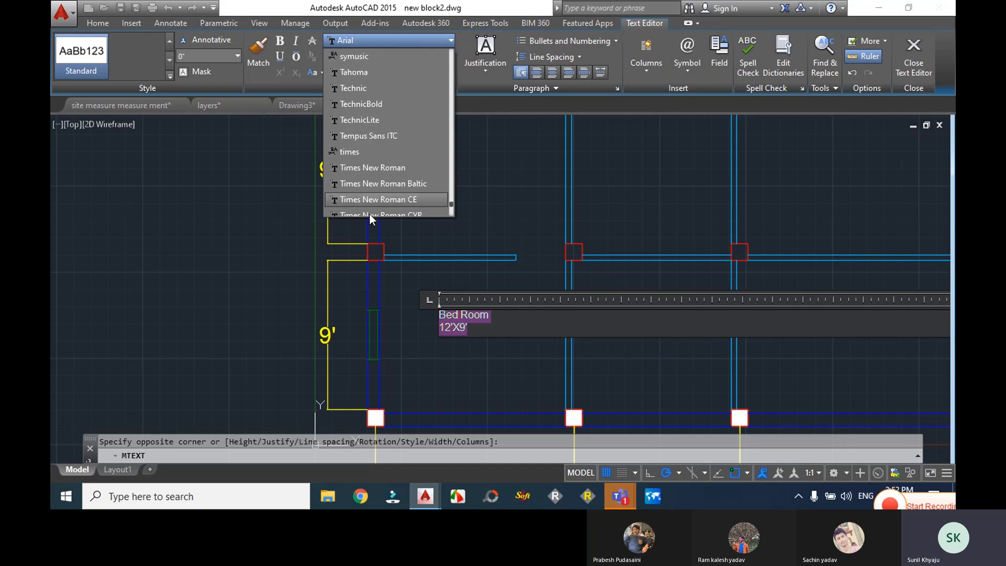
pyautogui.click(376, 166)
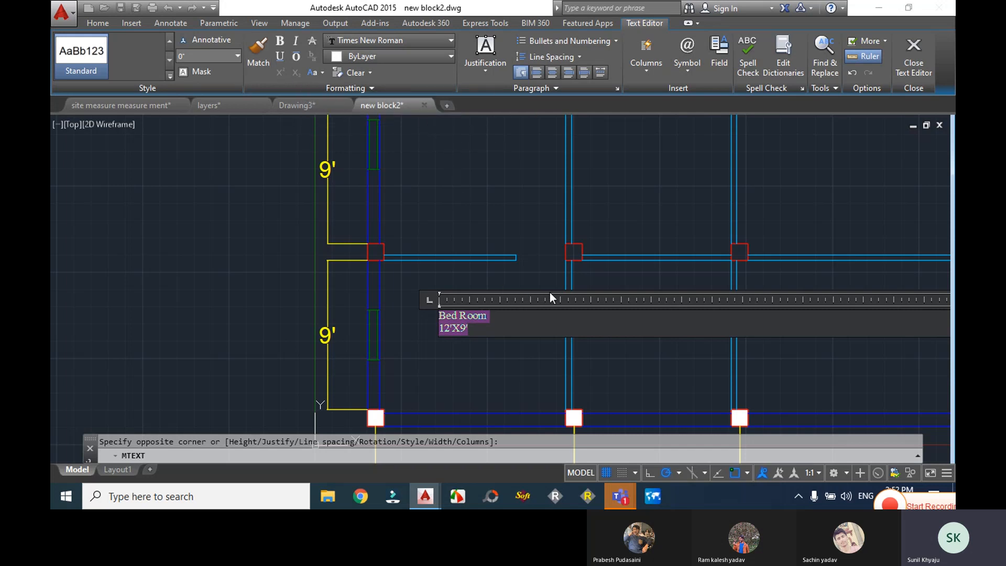
pyautogui.press('Escape')
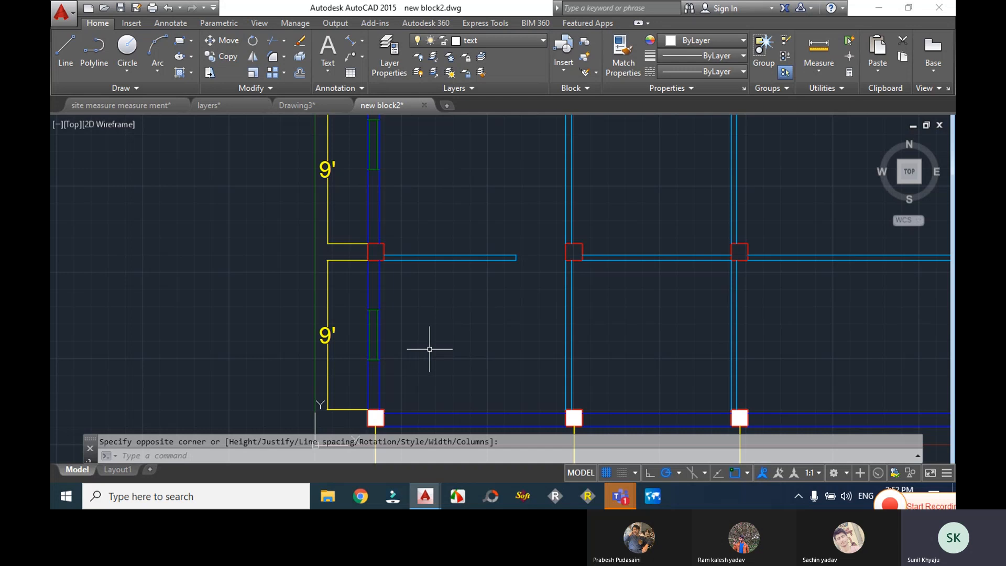
# - Add a second multiline text near the upper-left corner of the same room with "Bed Room" above its 12 by 9 feet size
pyautogui.write('mt')
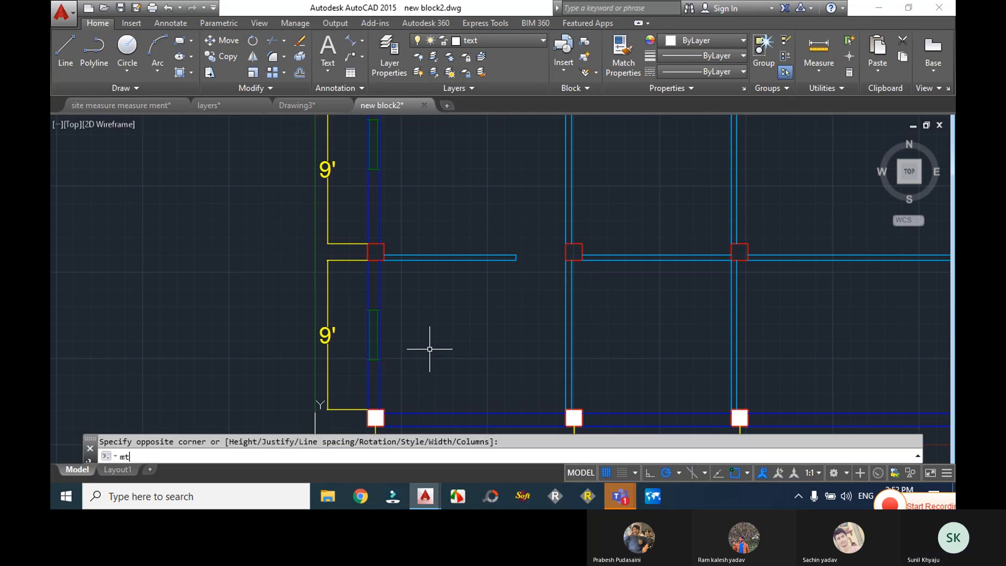
pyautogui.press('Return')
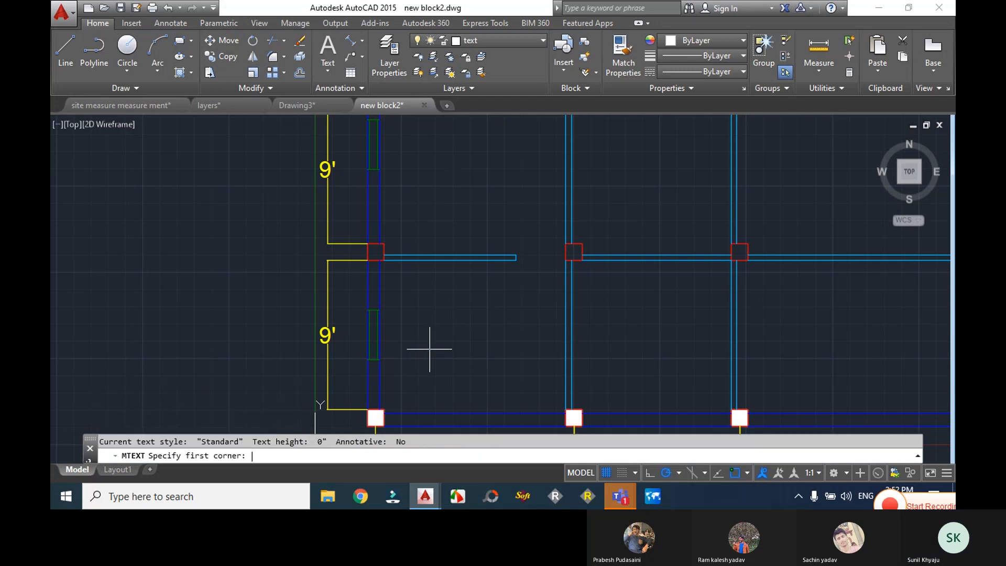
pyautogui.click(405, 282)
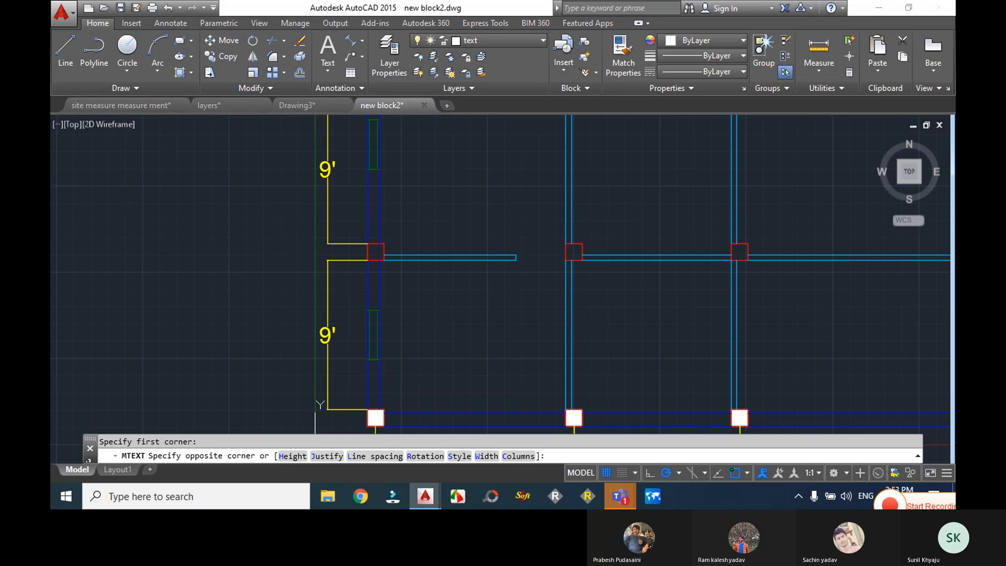
pyautogui.click(514, 387)
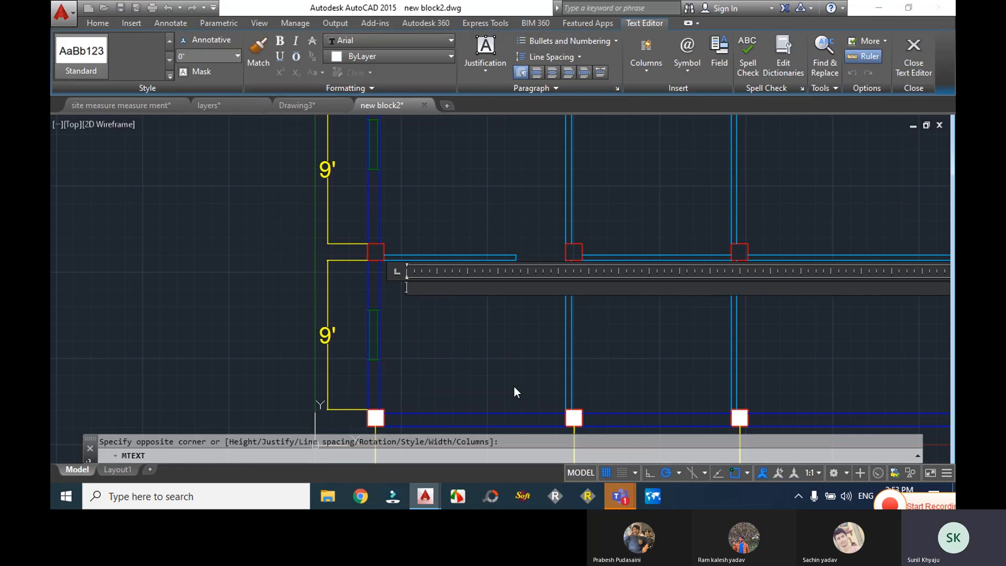
pyautogui.write('Bed Room')
pyautogui.press('Return')
pyautogui.write('12')
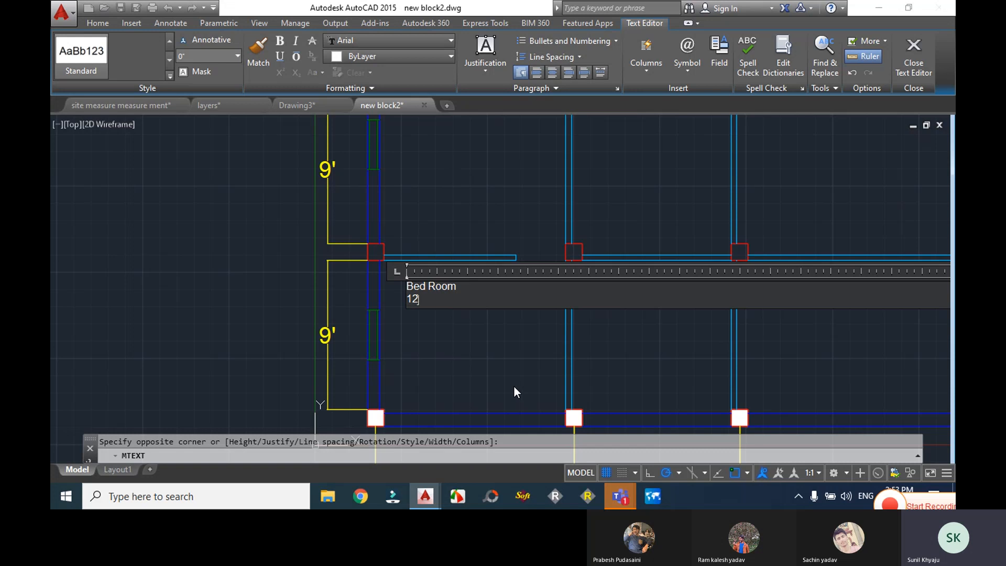
pyautogui.write("'X9")
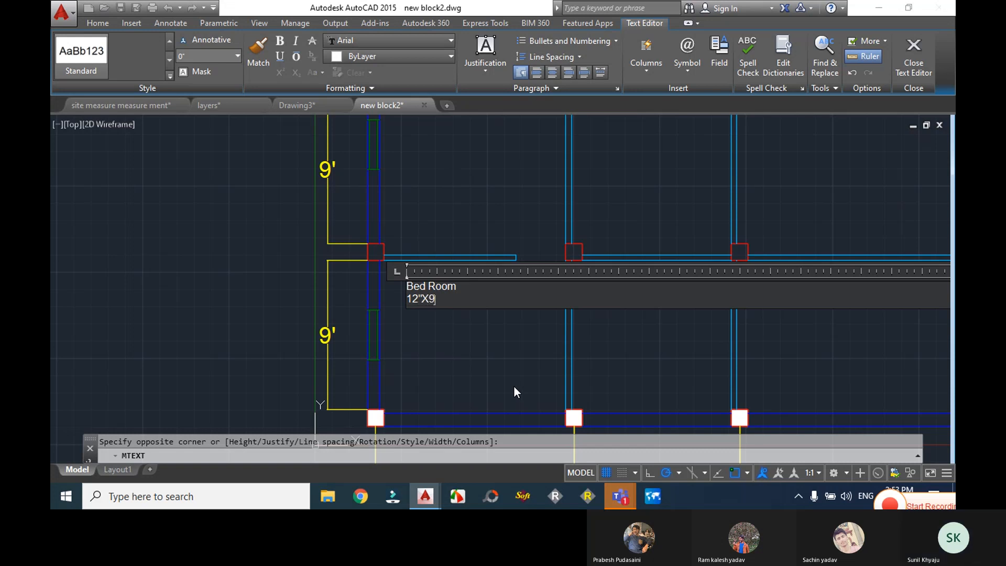
pyautogui.write("'")
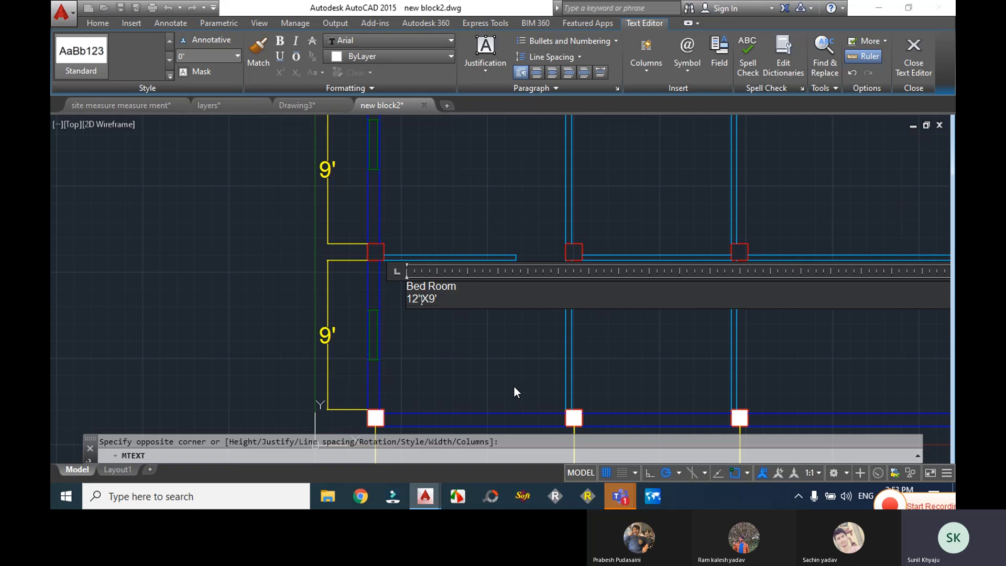
# - Correct the foot mark after 12 so the second line reads "12'X9'", and finish the text
pyautogui.press('Left')
pyautogui.press('Left')
pyautogui.press('Left')
pyautogui.press('BackSpace')
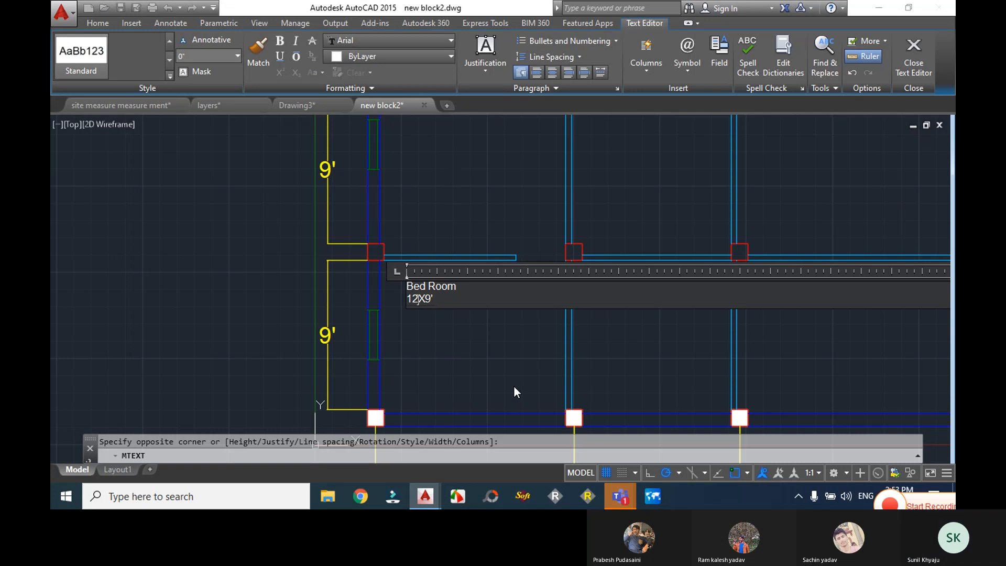
pyautogui.write("'")
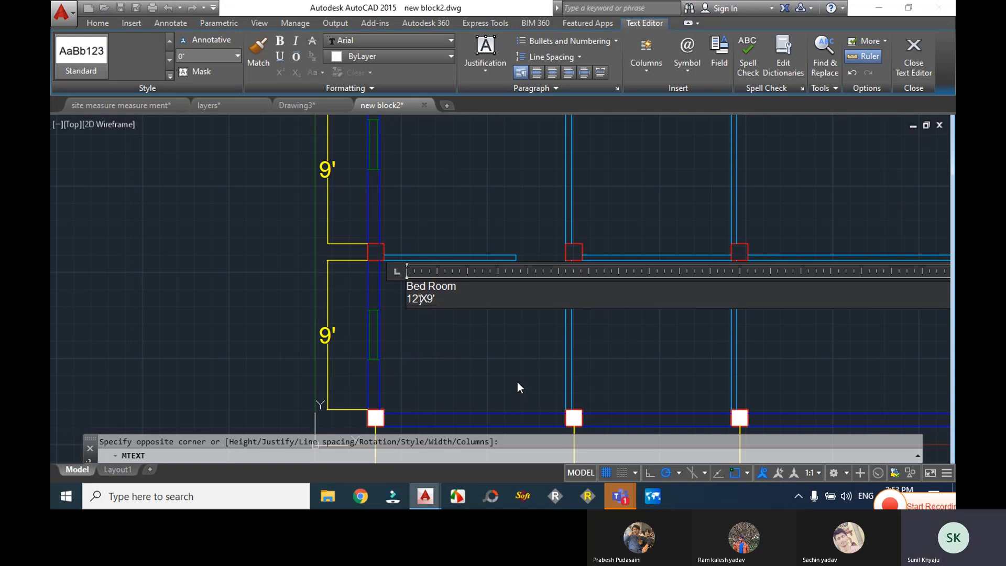
pyautogui.scroll(-8, 526, 356)
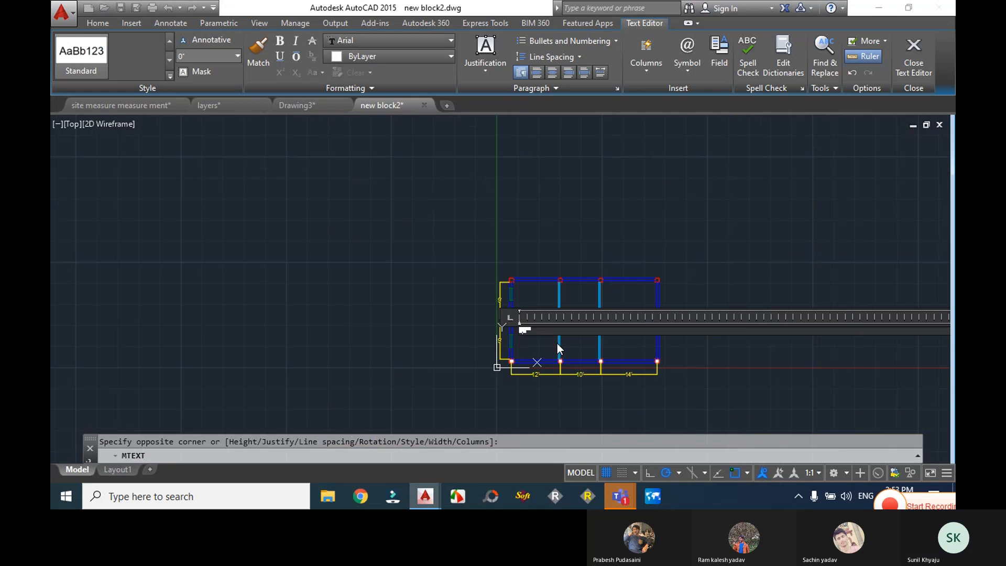
pyautogui.scroll(-2, 564, 278)
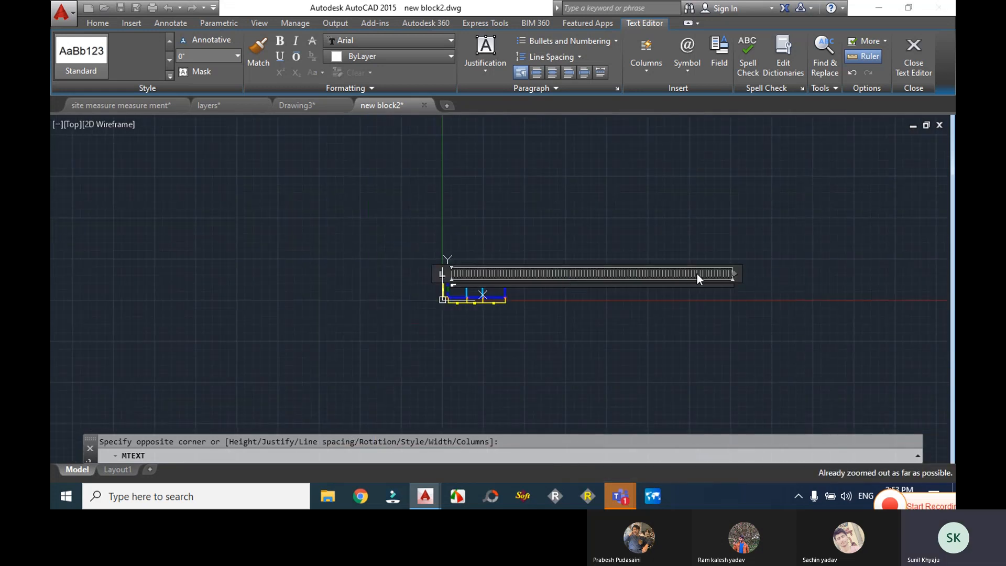
pyautogui.scroll(6, 694, 274)
pyautogui.scroll(-5, 645, 303)
pyautogui.moveTo(474, 317); pyautogui.dragTo(477, 317, button='middle')
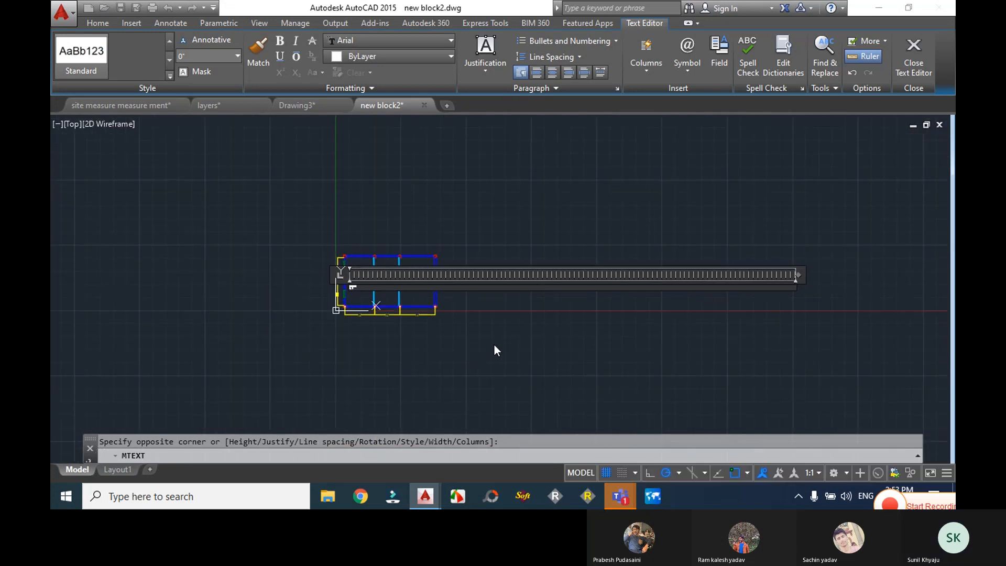
pyautogui.press('Escape')
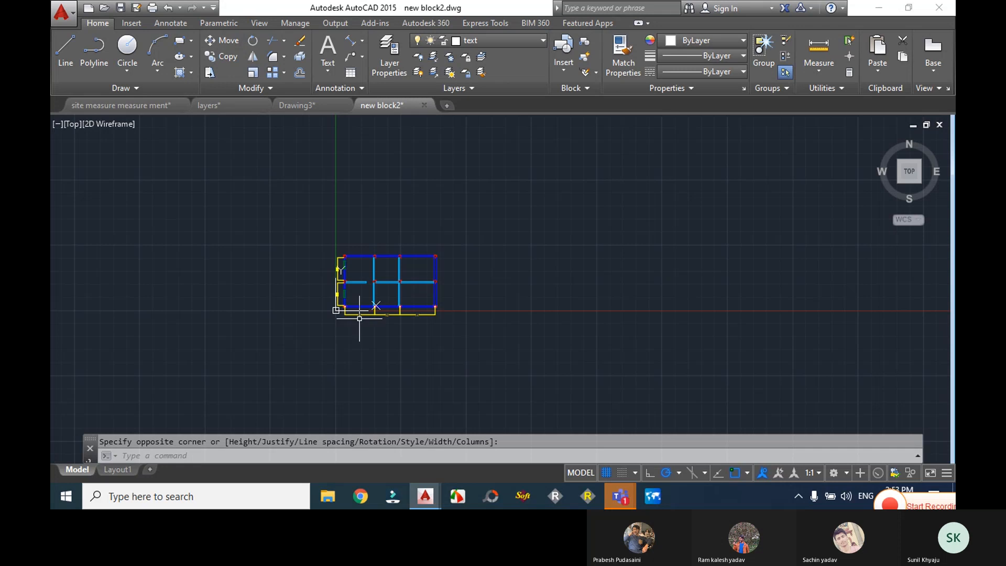
# - Scale up the lower Times New Roman bedroom label from its left end to nearly half the room's width
pyautogui.scroll(6, 350, 301)
pyautogui.scroll(6, 320, 234)
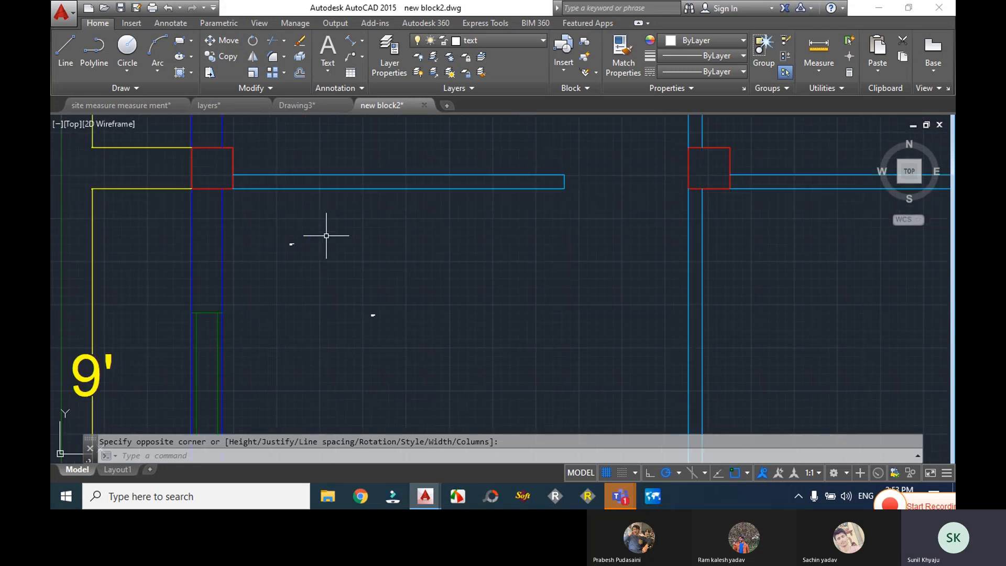
pyautogui.scroll(5, 314, 249)
pyautogui.scroll(-5, 387, 268)
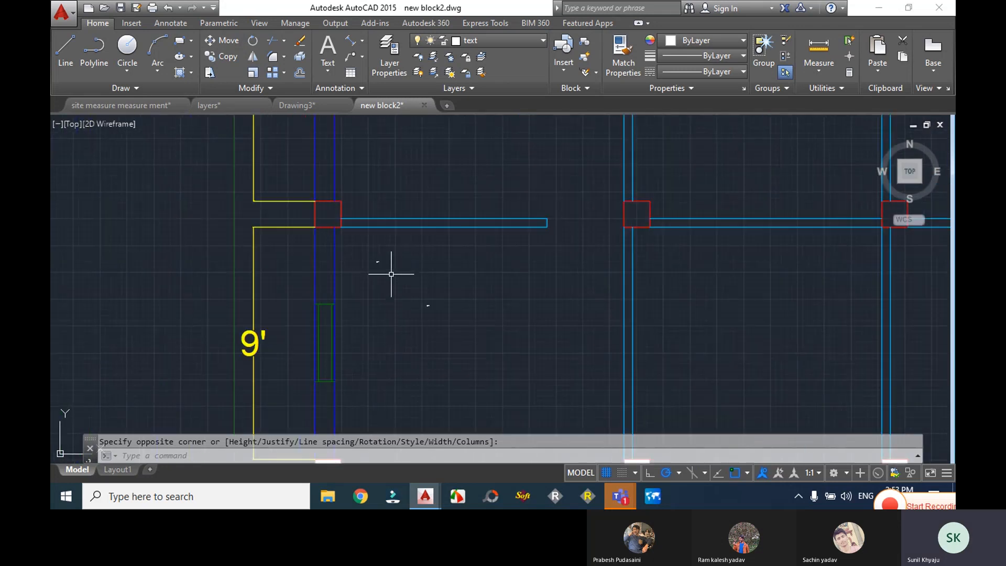
pyautogui.click(403, 287)
pyautogui.click(422, 309)
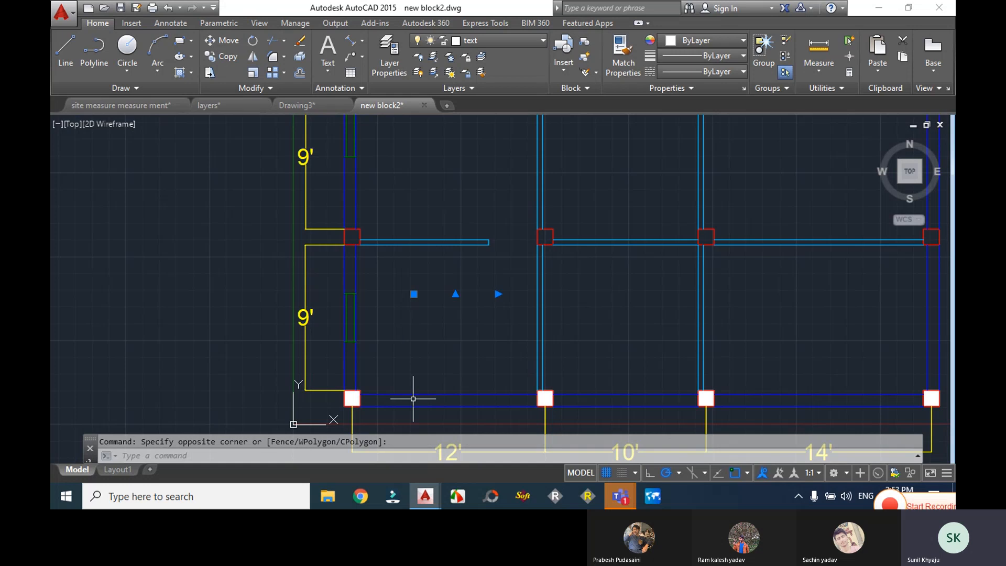
pyautogui.write('sc')
pyautogui.press('Return')
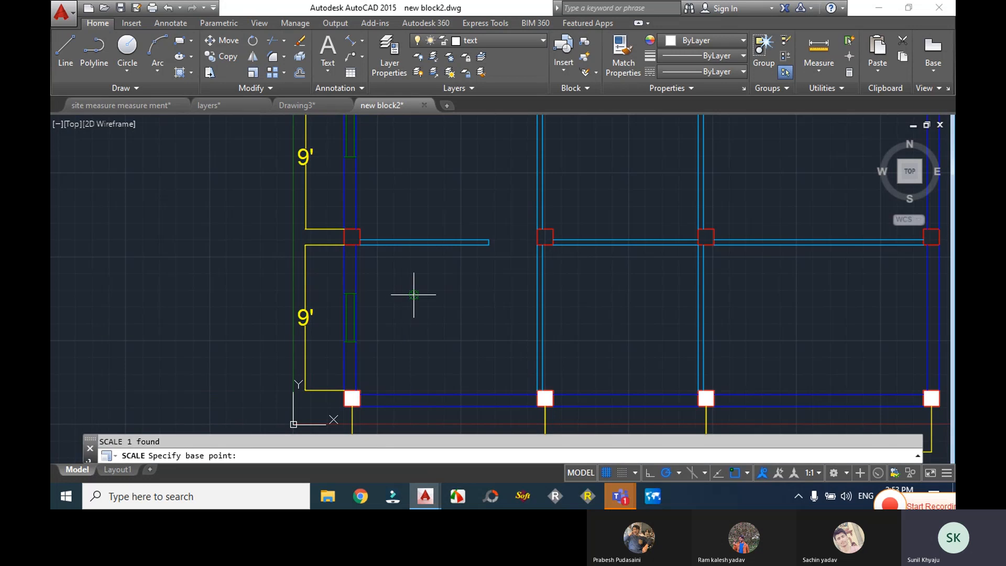
pyautogui.click(414, 296)
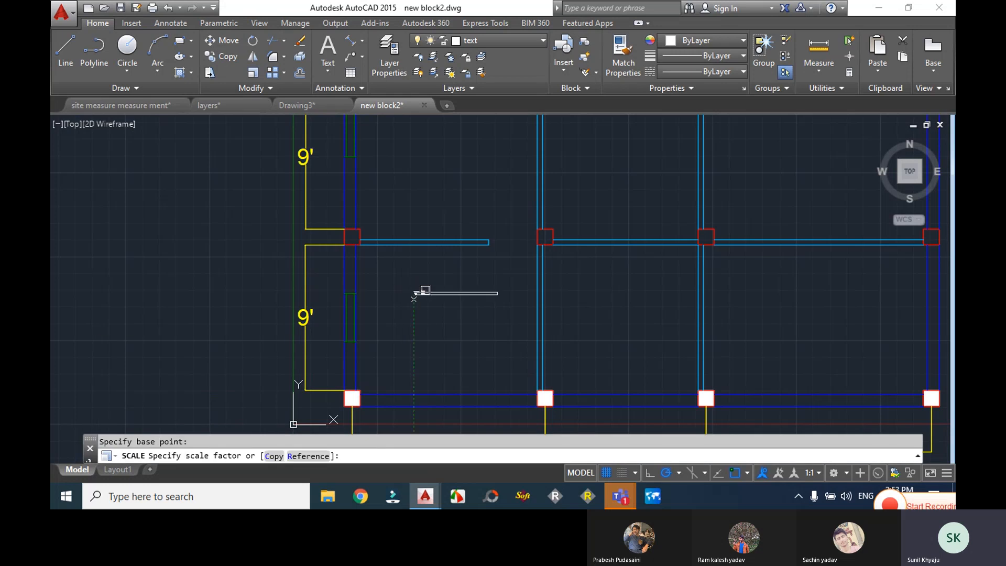
pyautogui.click(461, 341)
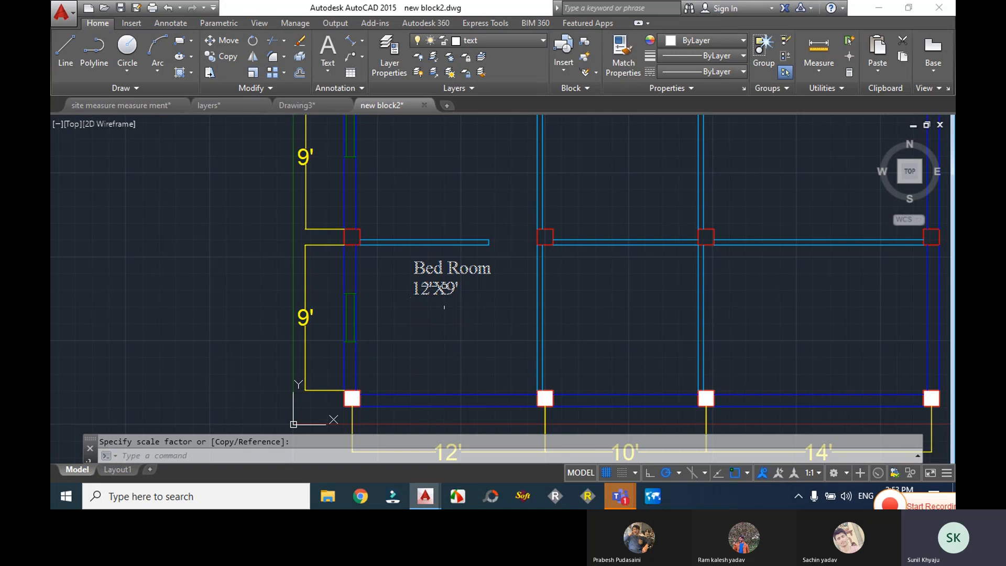
# - Move the enlarged Bed Room label down into the lower part of the lower-left room
pyautogui.click(438, 290)
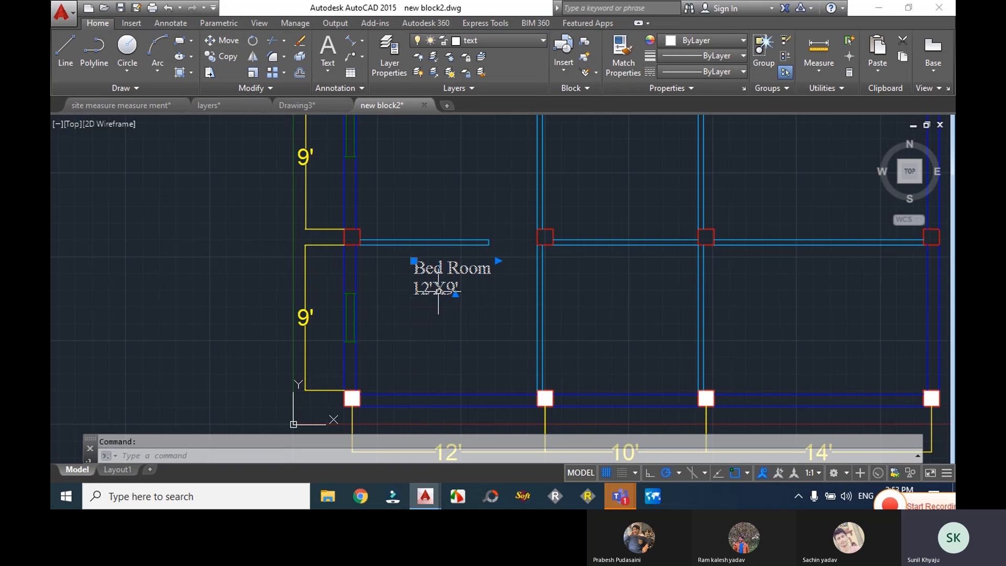
pyautogui.press('m')
pyautogui.press('Return')
pyautogui.click(451, 296)
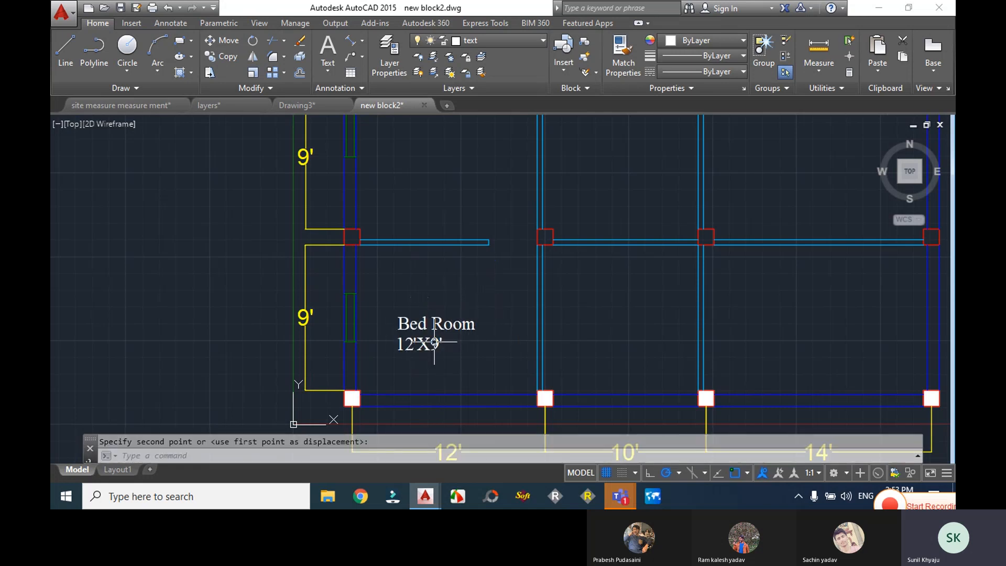
pyautogui.scroll(-6, 434, 343)
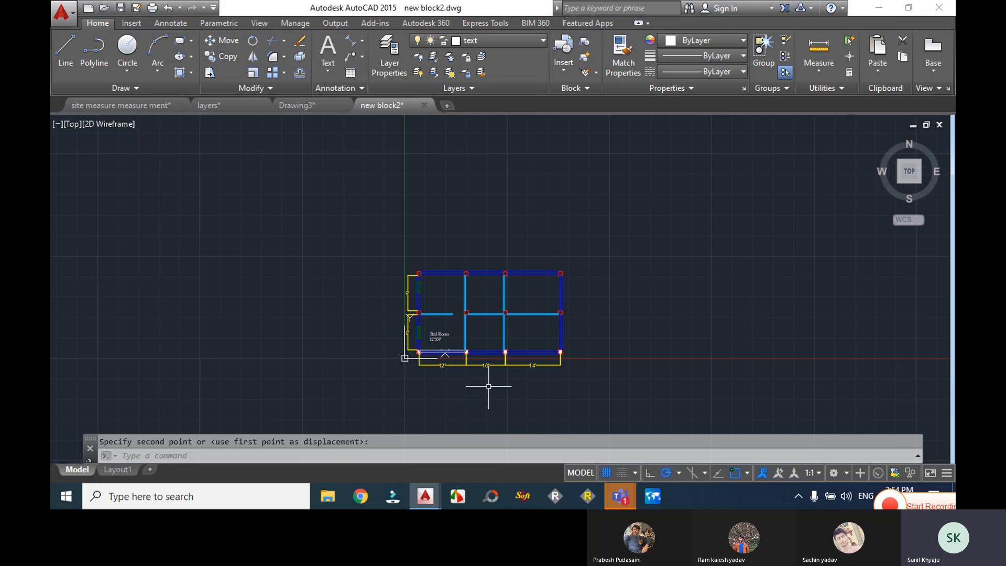
pyautogui.scroll(4, 446, 312)
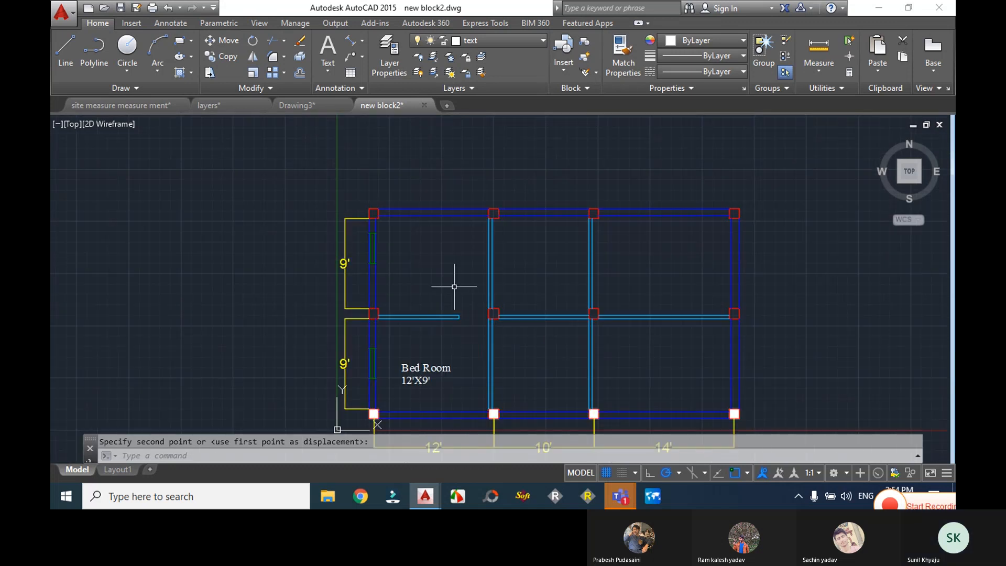
pyautogui.moveTo(456, 283); pyautogui.dragTo(437, 205, button='middle')
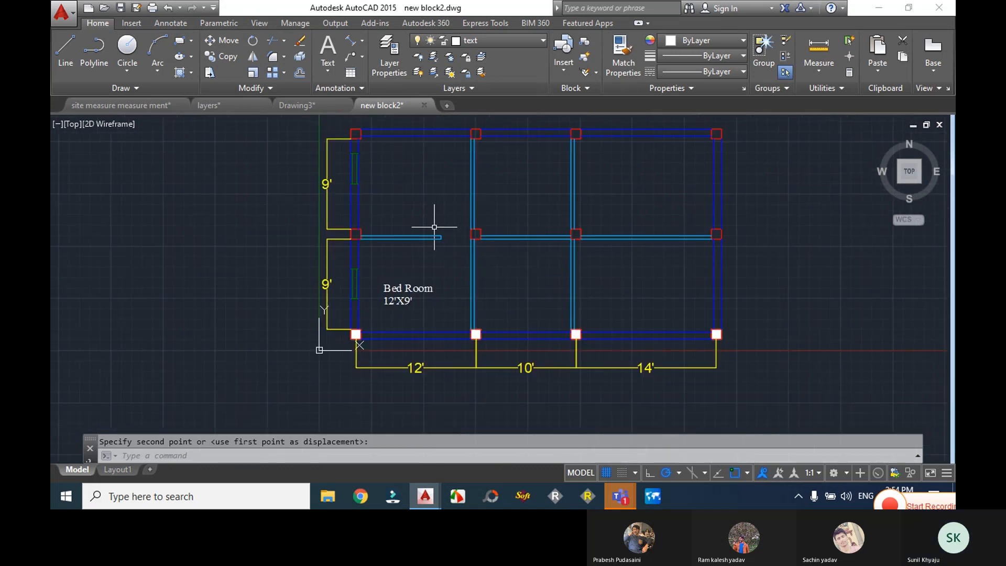
# - Switch to the Teams meeting window and open its additional meeting actions
pyautogui.click(803, 425)
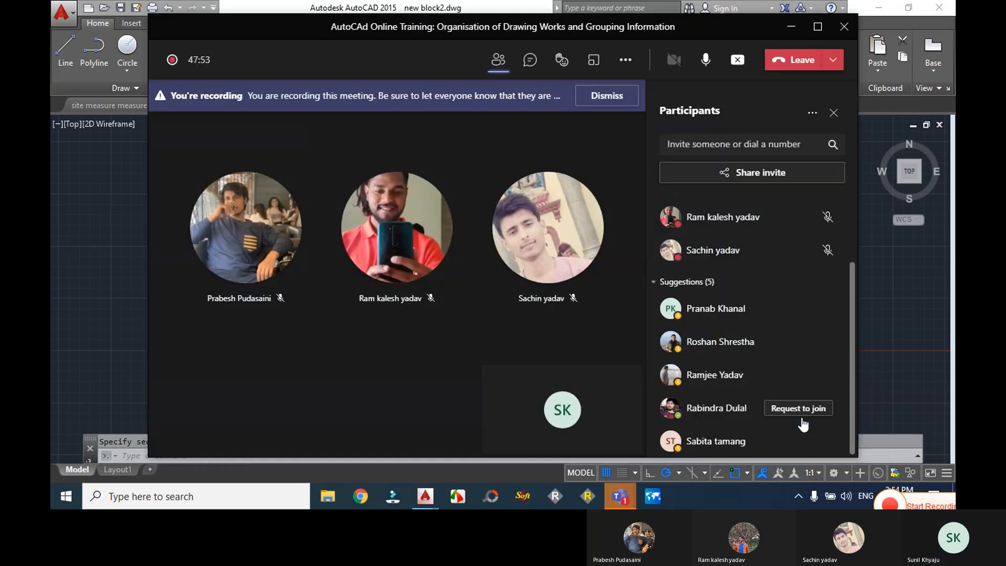
pyautogui.click(627, 62)
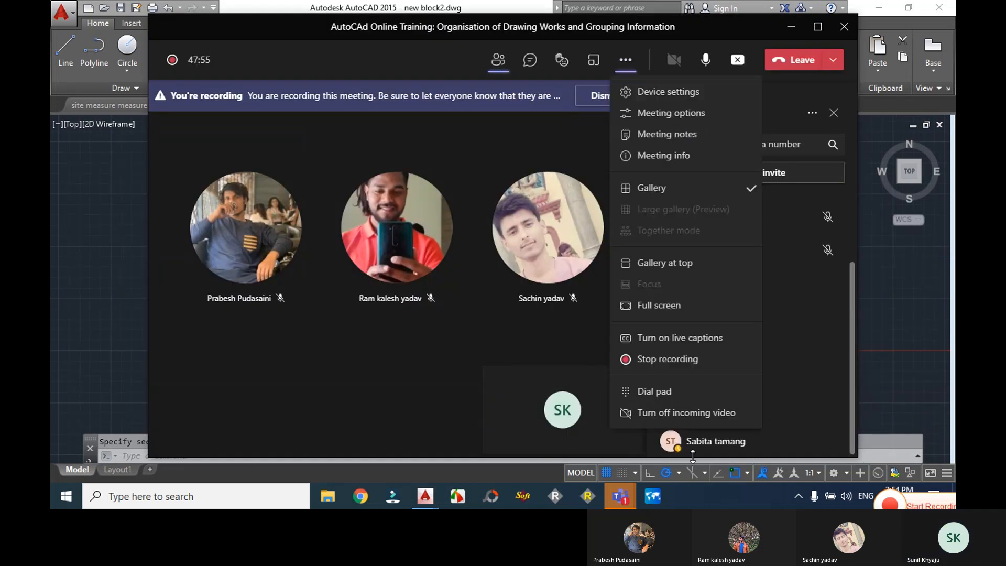